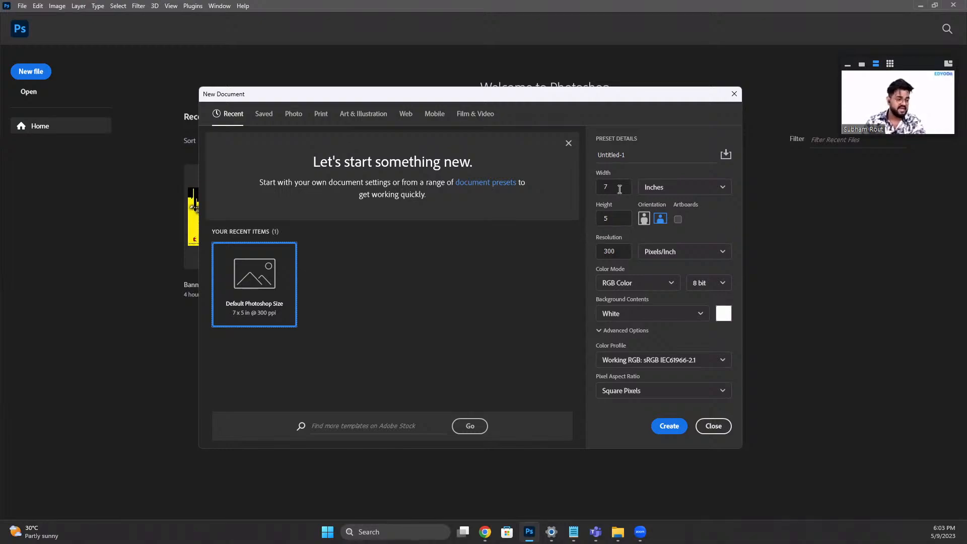
Step: Set the new document's units to pixels, with a width of 1920 and a height of 1080
click(662, 193)
click(657, 205)
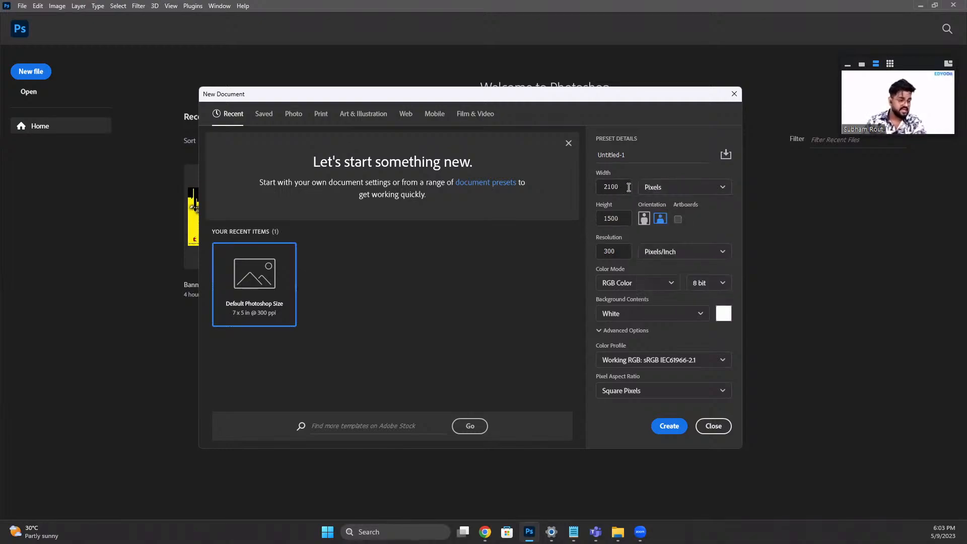
double_click(613, 191)
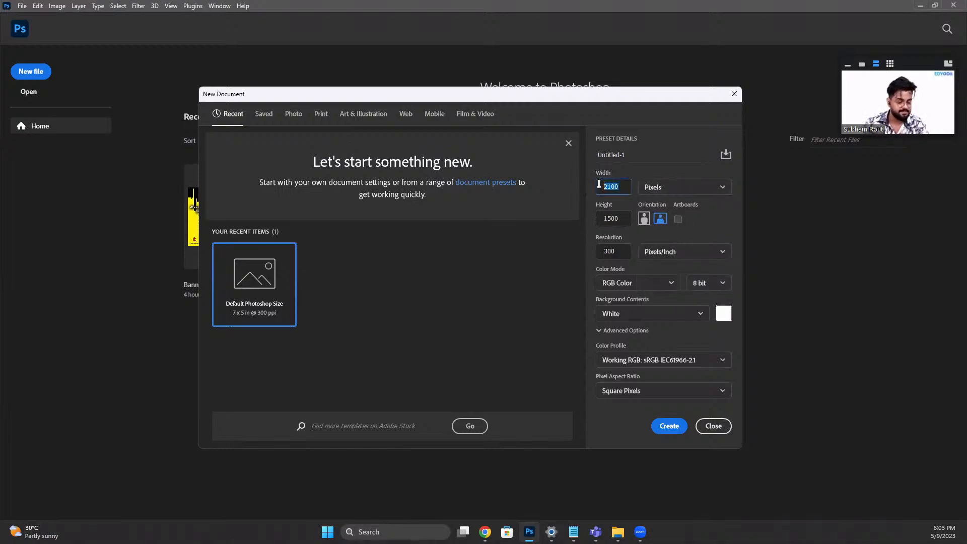
text(1920)
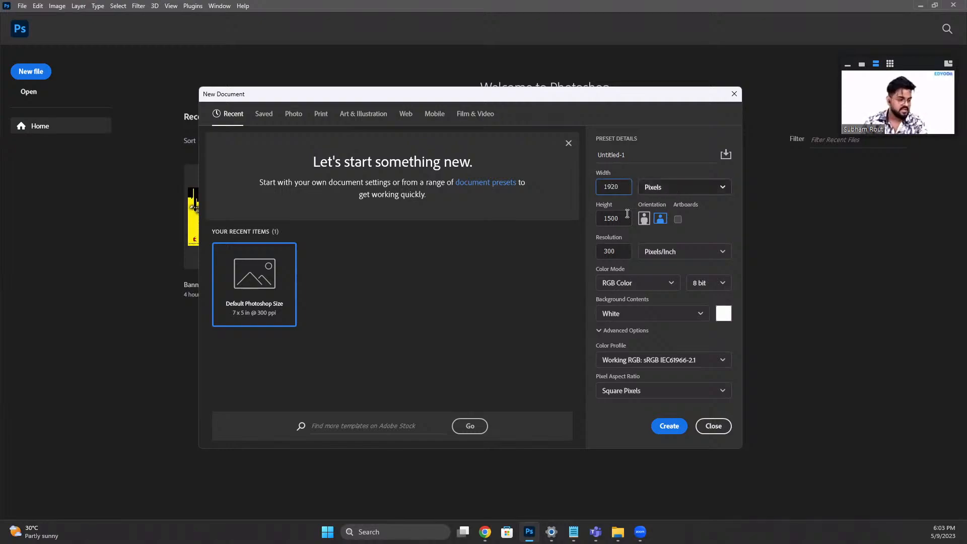
click(606, 221)
drag(623, 220, 589, 218)
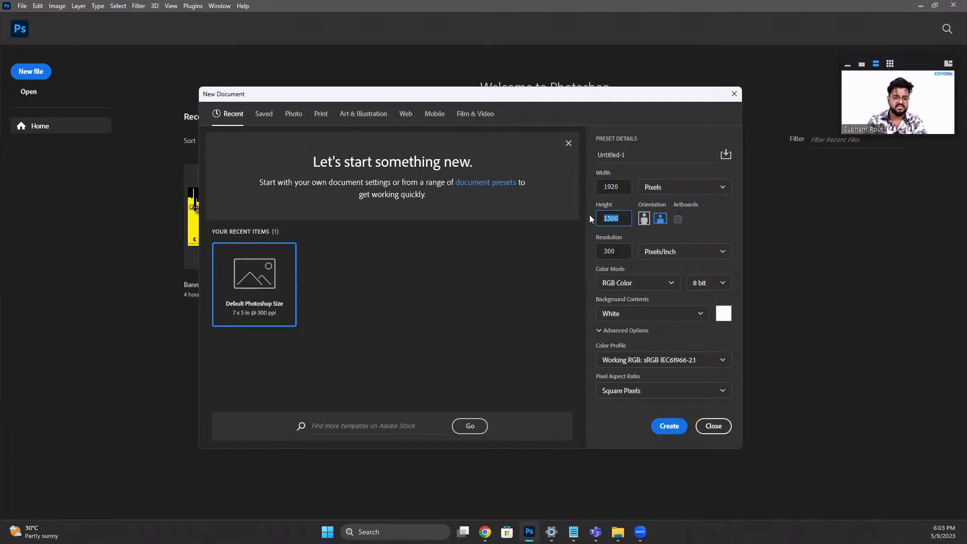
text(180)
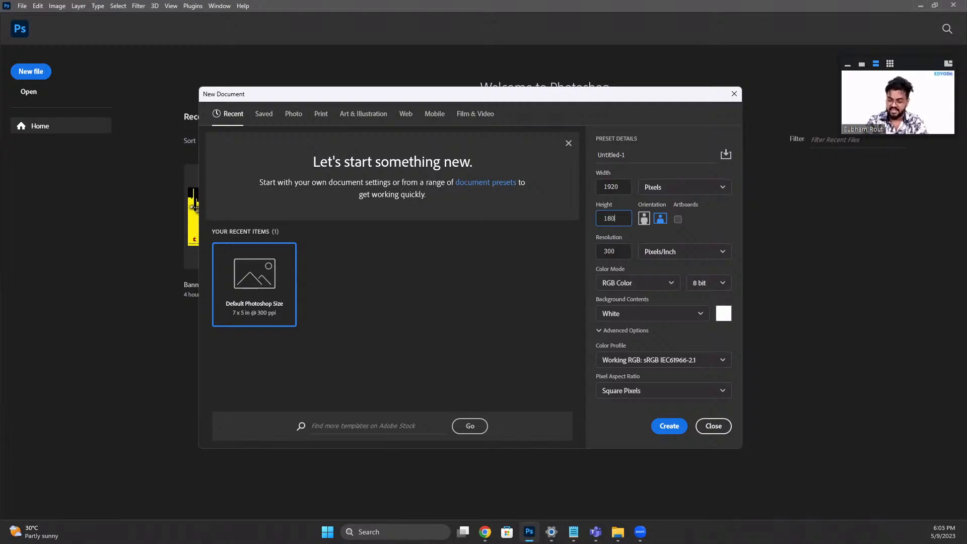
key(BackSpace)
key(BackSpace)
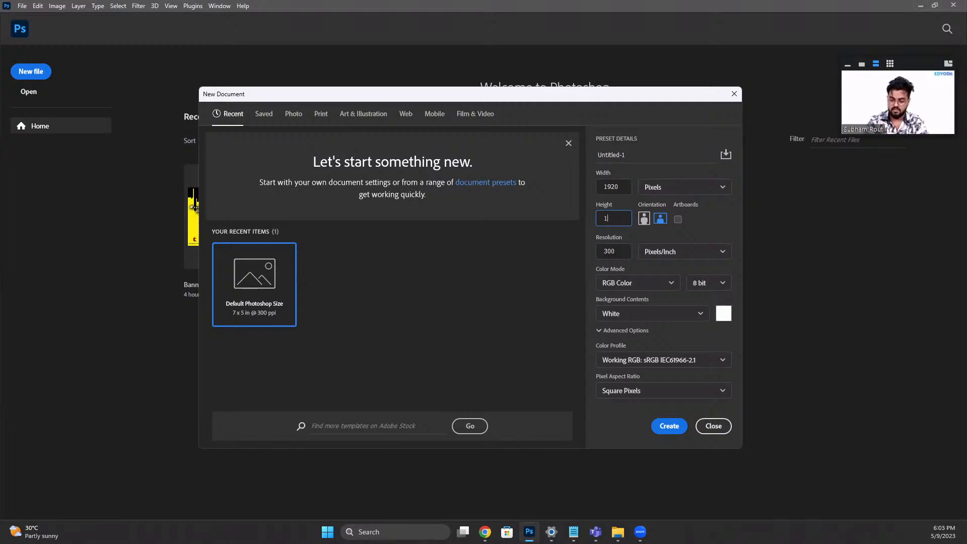
text(080)
click(693, 218)
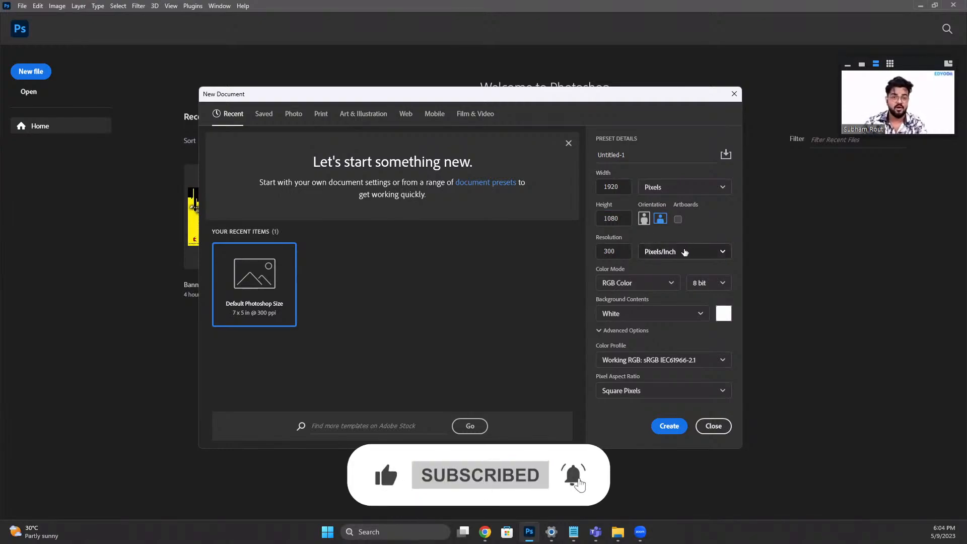
Step: Set the resolution to 72 pixels/inch and the background contents to Transparent, and create the document
double_click(618, 251)
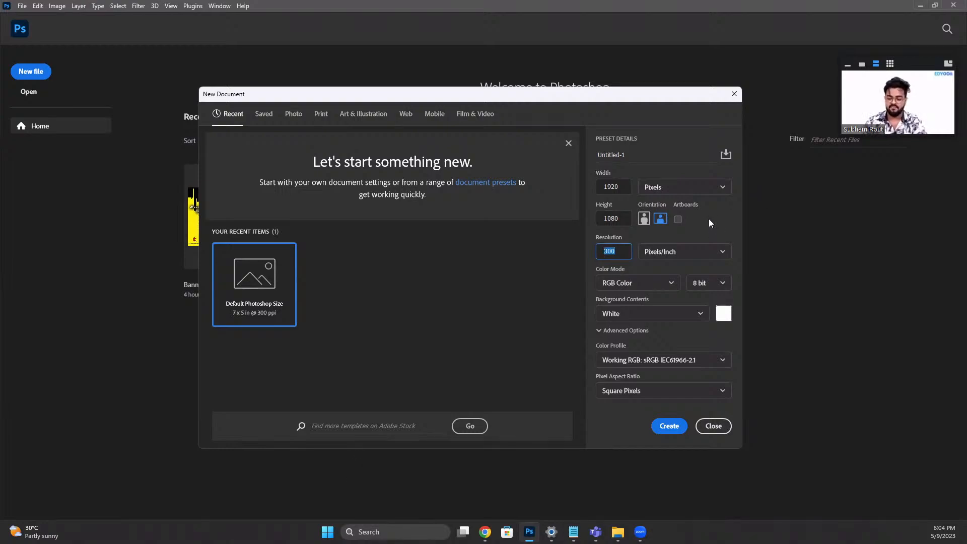
text(72)
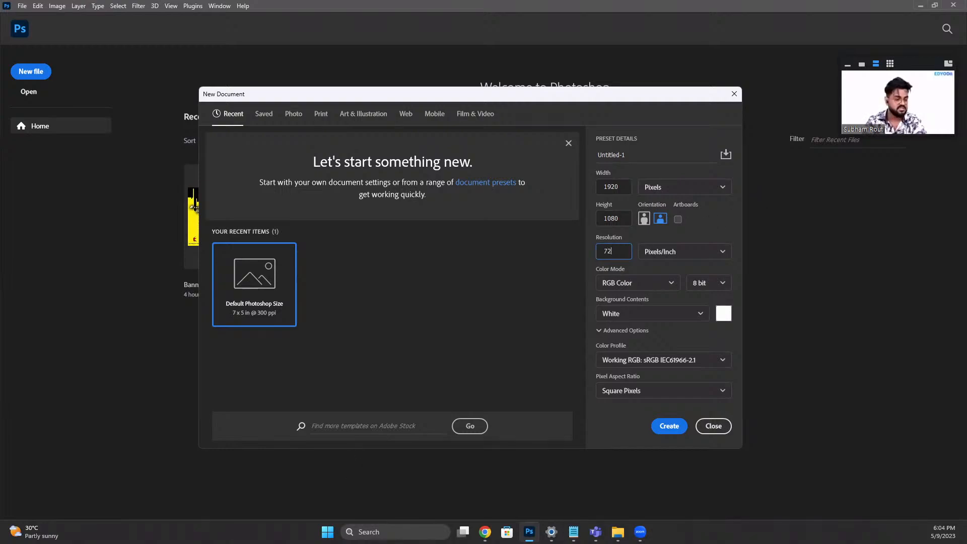
click(703, 225)
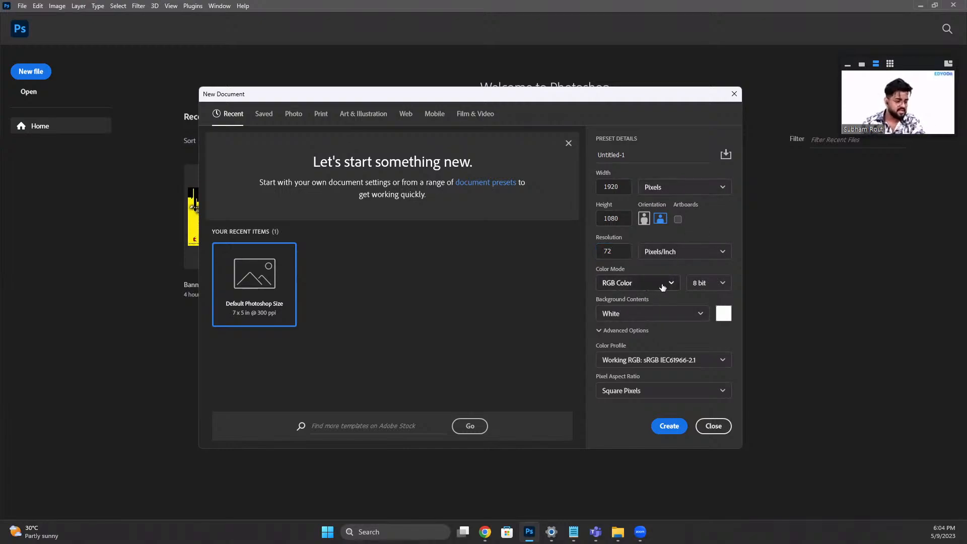
click(673, 319)
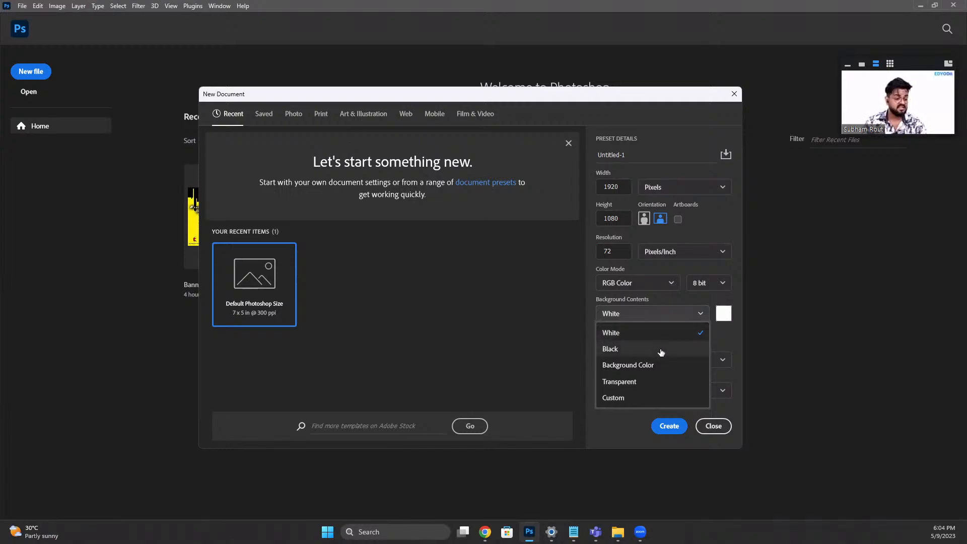
click(655, 381)
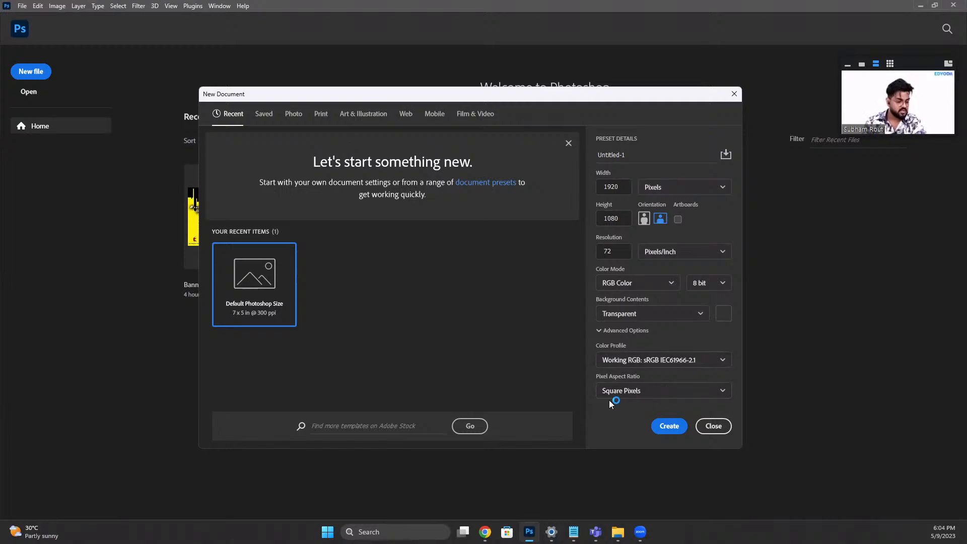
click(664, 426)
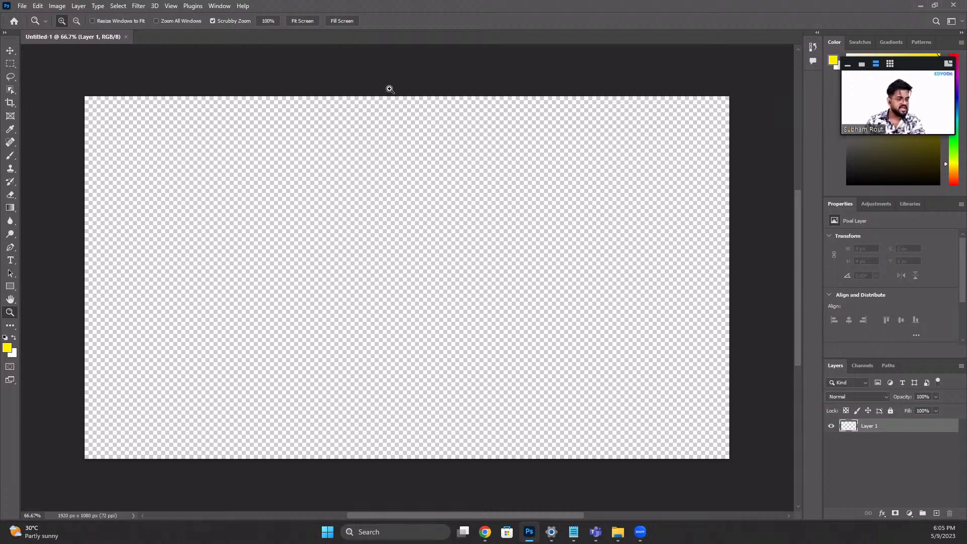
Step: Start another new document and look through the Saved, Photo, Print, Art & Illustration, Web and Mobile preset categories
click(23, 6)
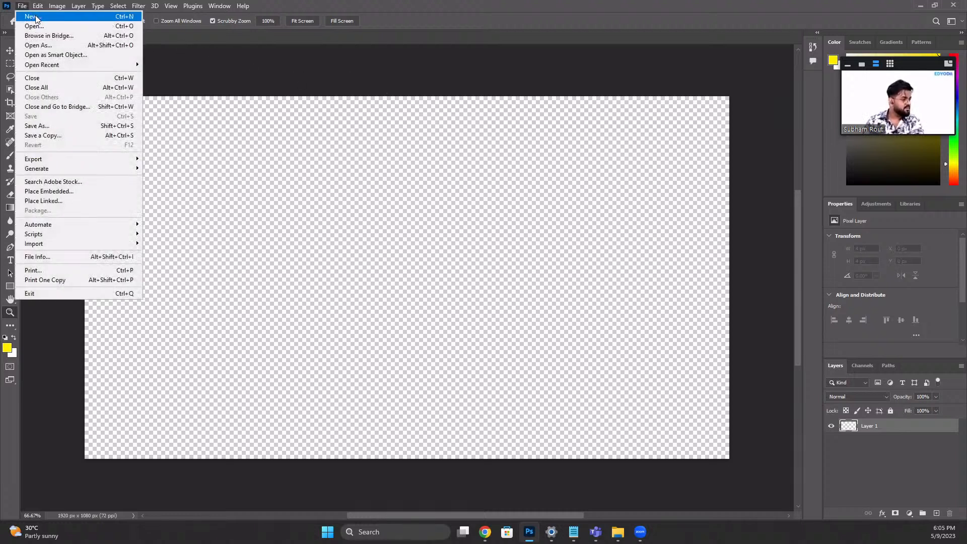
click(36, 18)
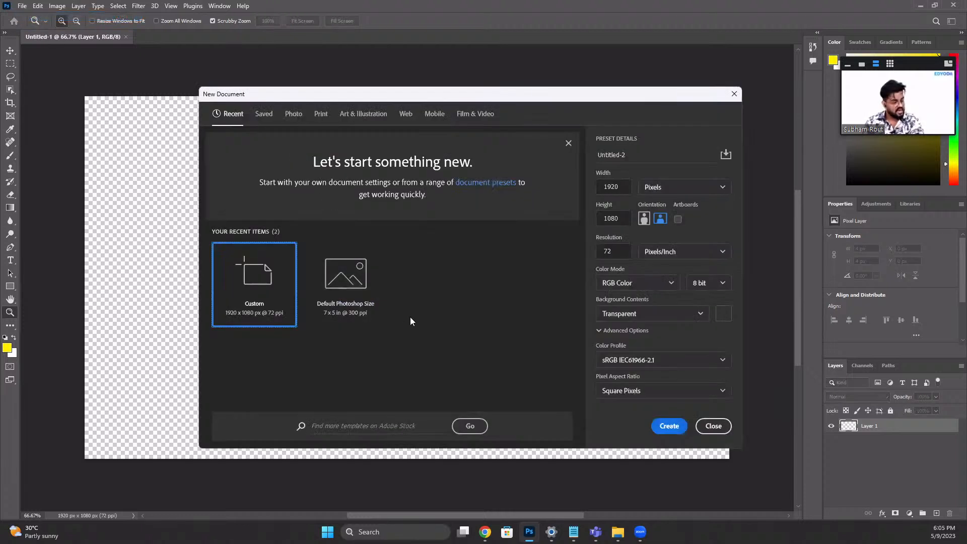
click(268, 118)
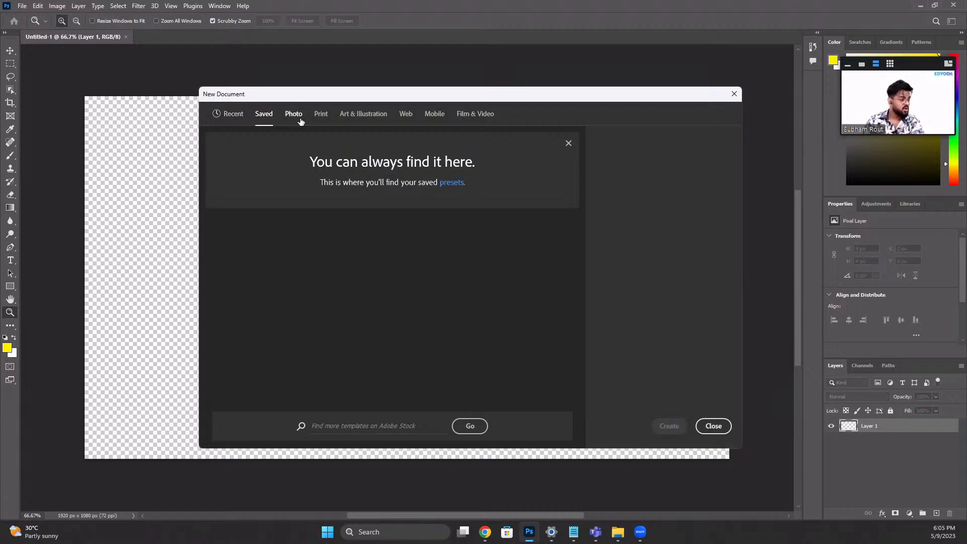
click(300, 119)
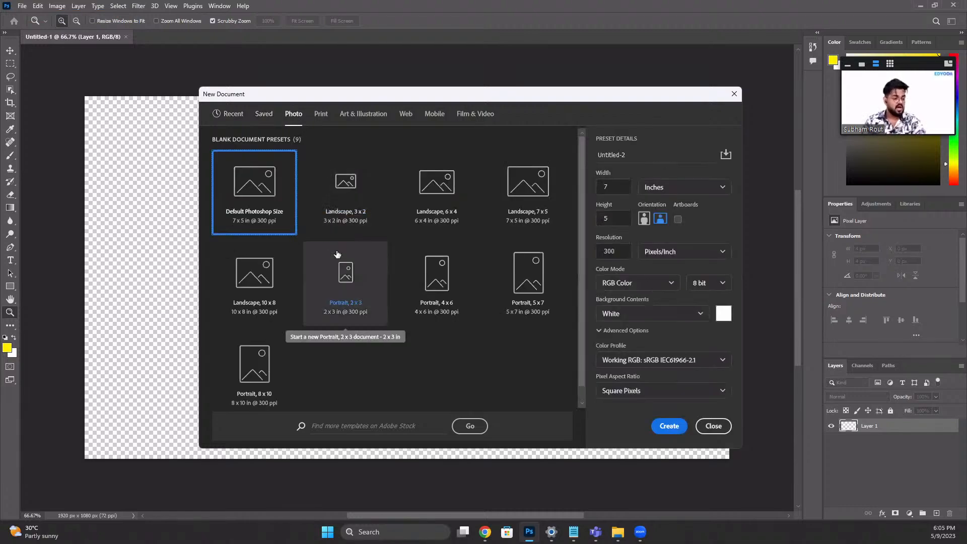
click(328, 115)
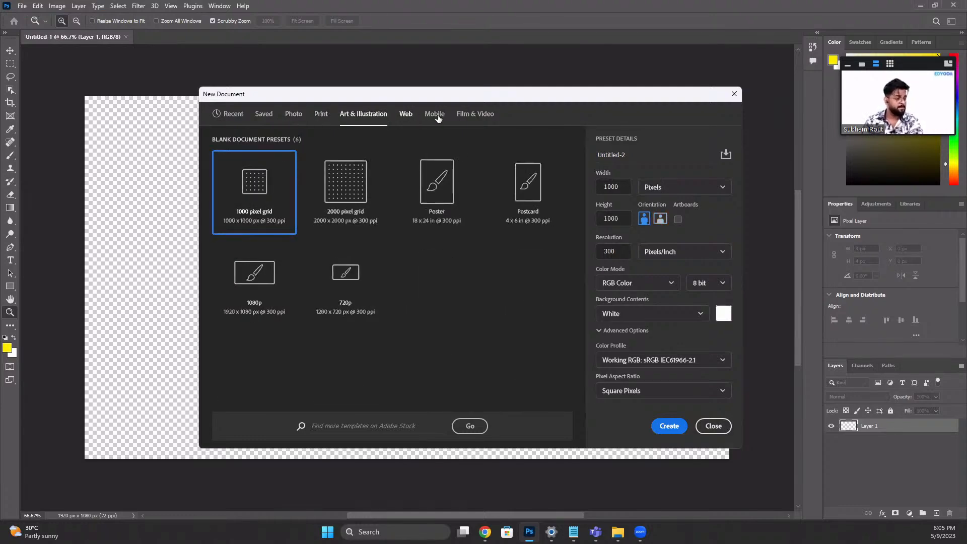
click(411, 115)
click(408, 114)
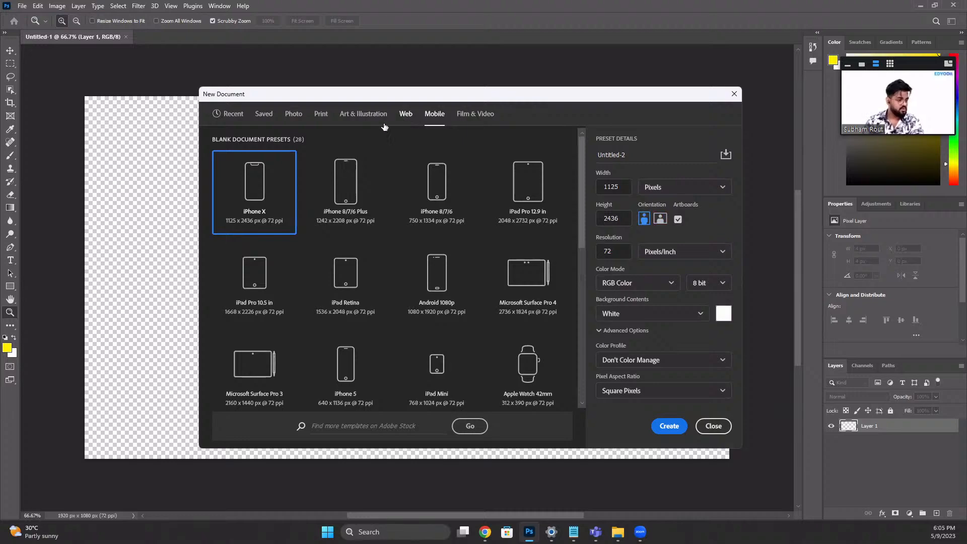
Step: Create a second document from the recent Custom preset of 1920 x 1080 px at 72 ppi
click(271, 115)
click(228, 113)
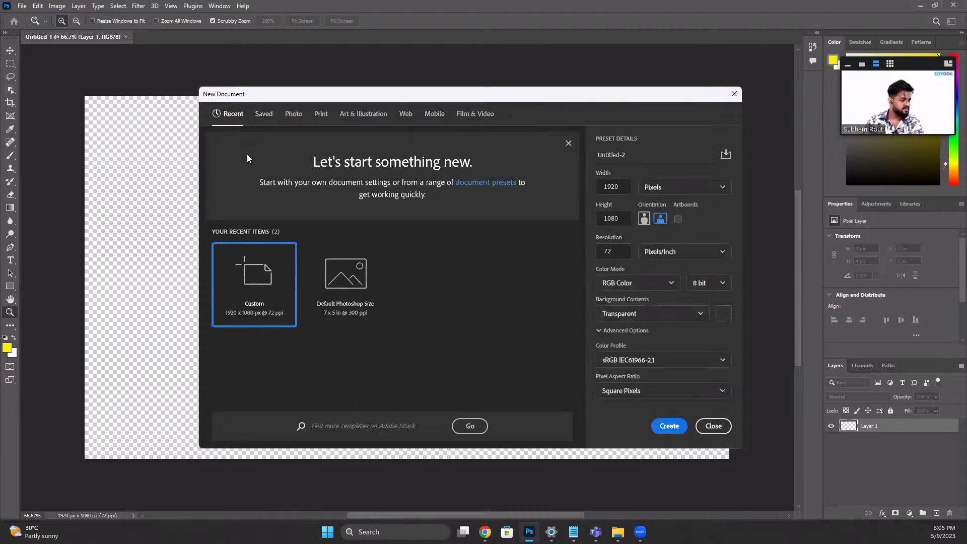
click(680, 426)
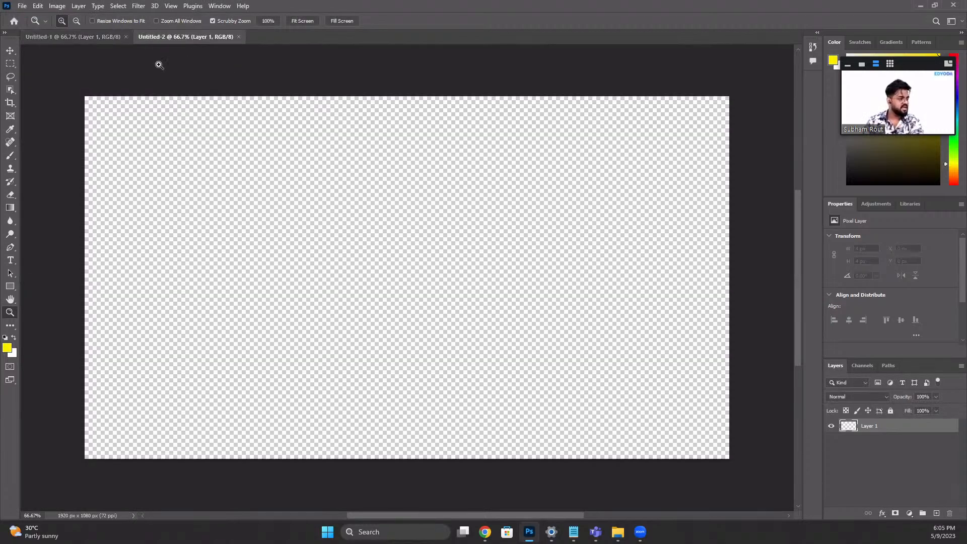
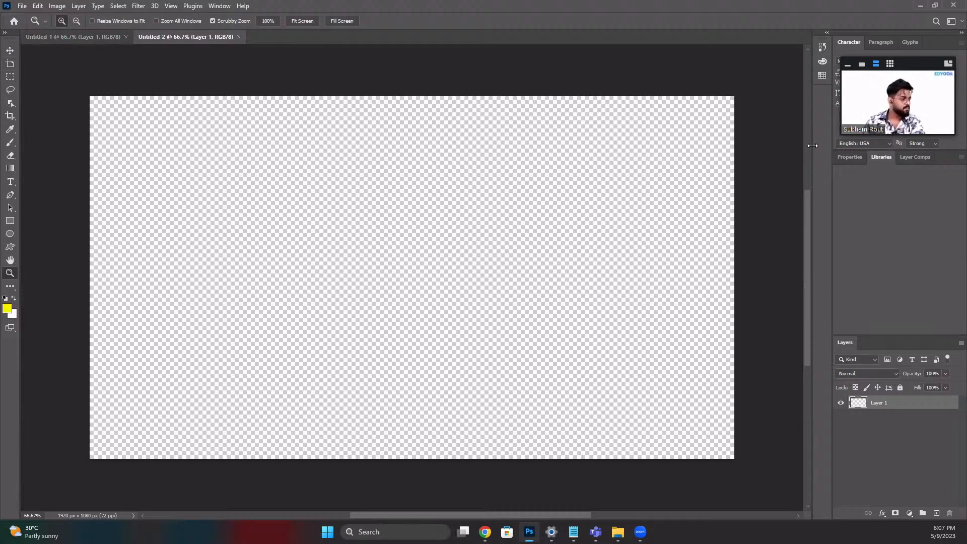
Step: Switch the workspace from Graphic and Web to Essentials
click(890, 41)
click(904, 42)
click(831, 43)
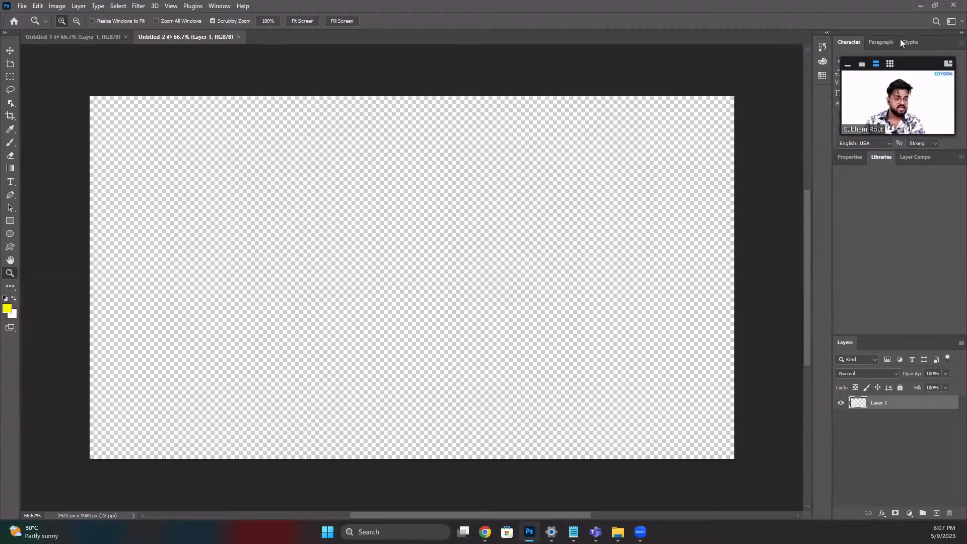
click(951, 20)
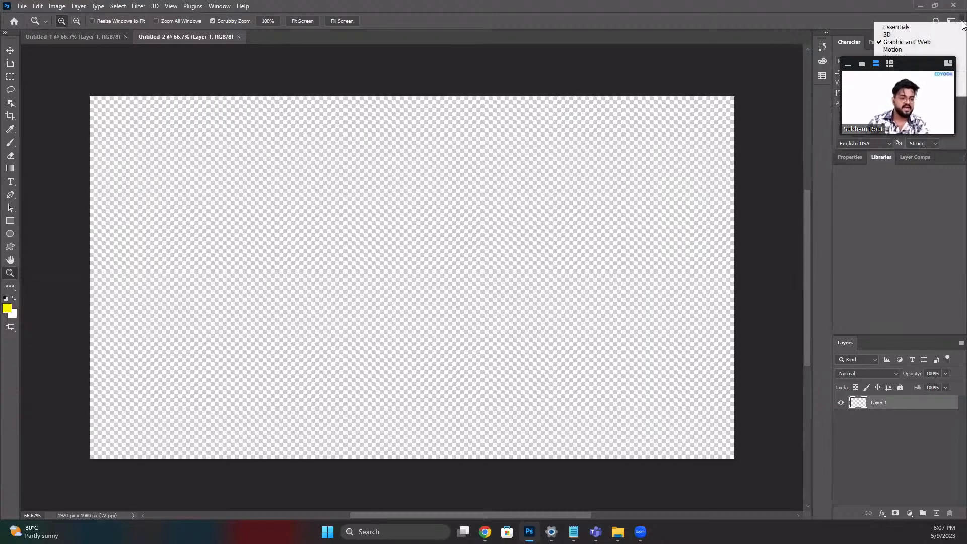
click(911, 26)
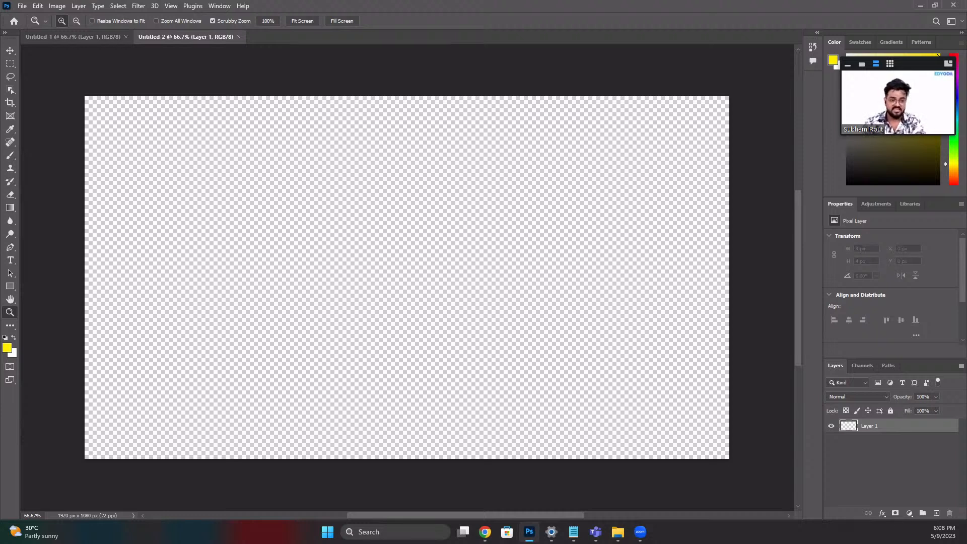
click(954, 21)
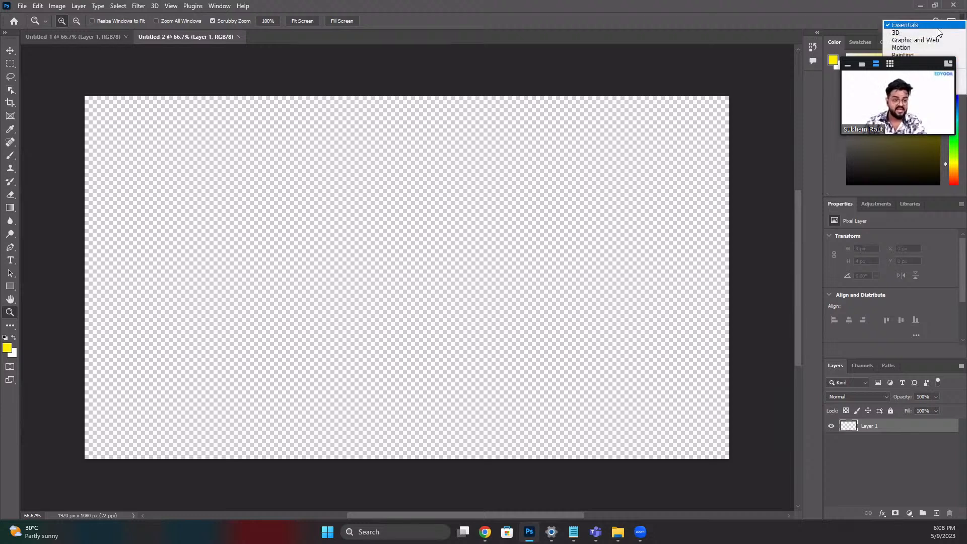
click(937, 27)
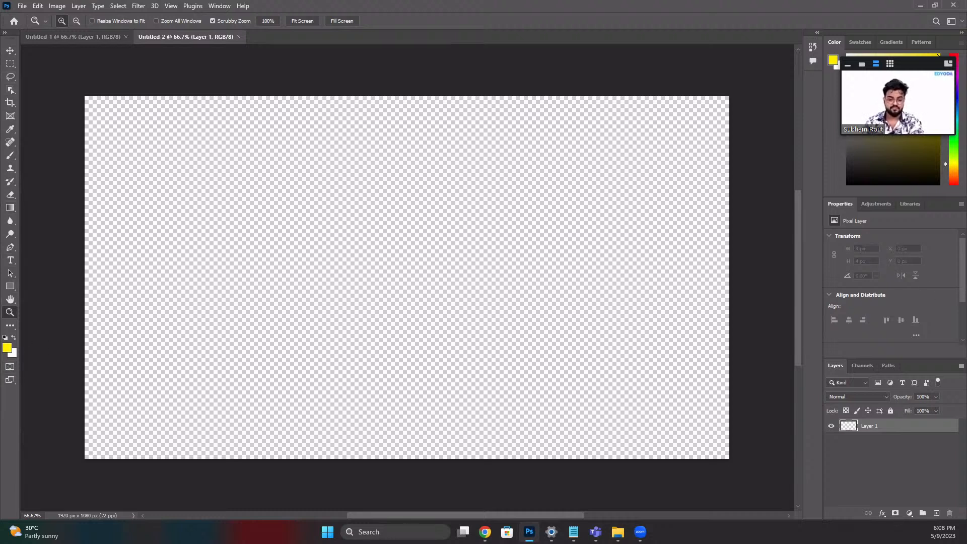
key(alt)
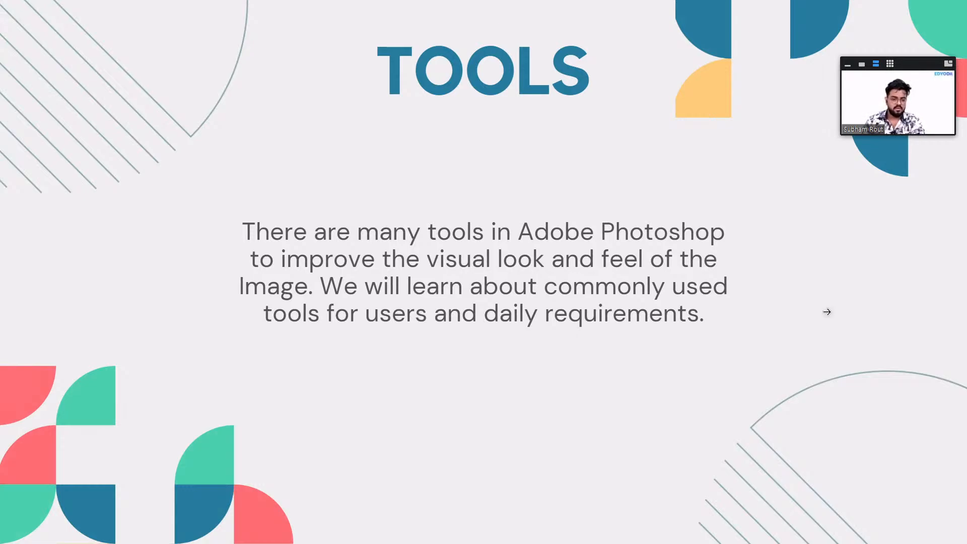
click(850, 251)
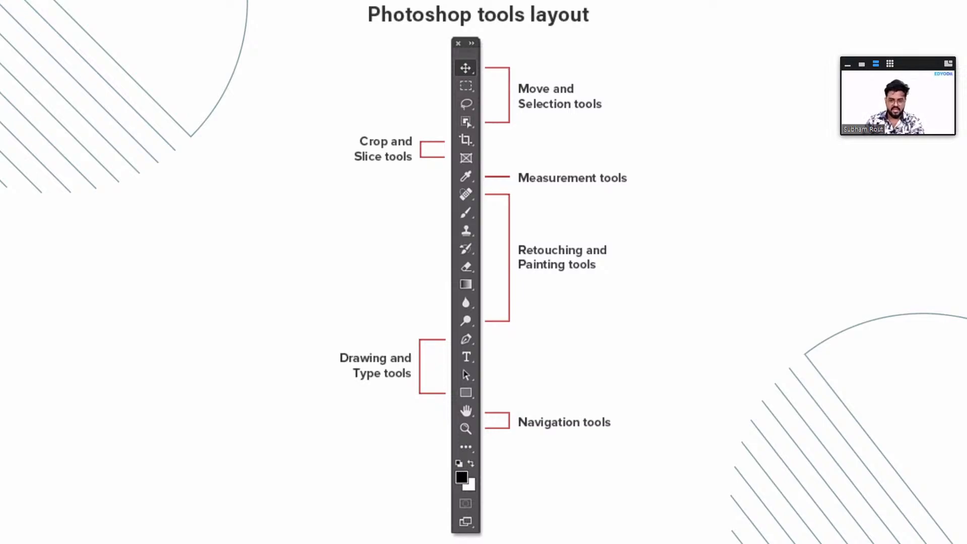
Step: Switch back to Photoshop and look through the tool variants in the Move, Marquee and Lasso groups
key(alt+Tab)
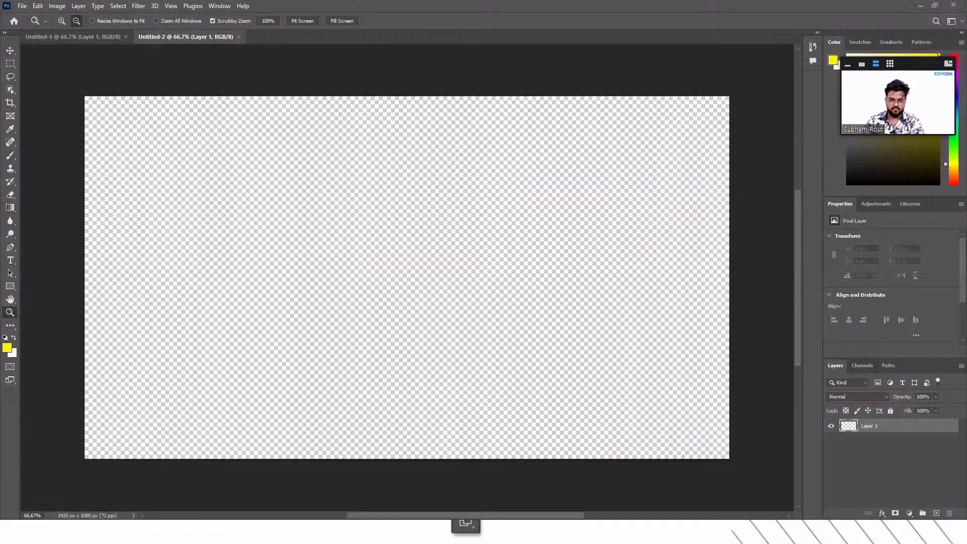
click(14, 53)
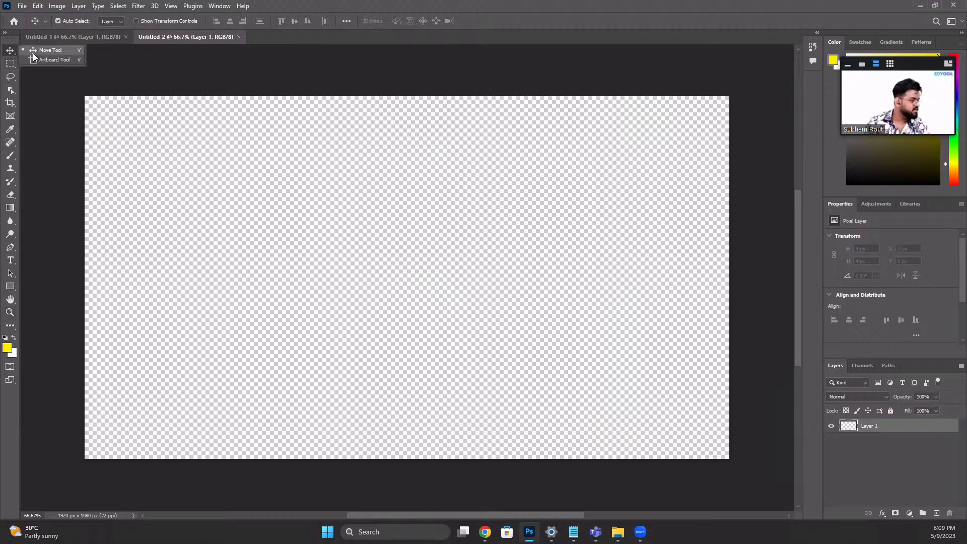
click(11, 65)
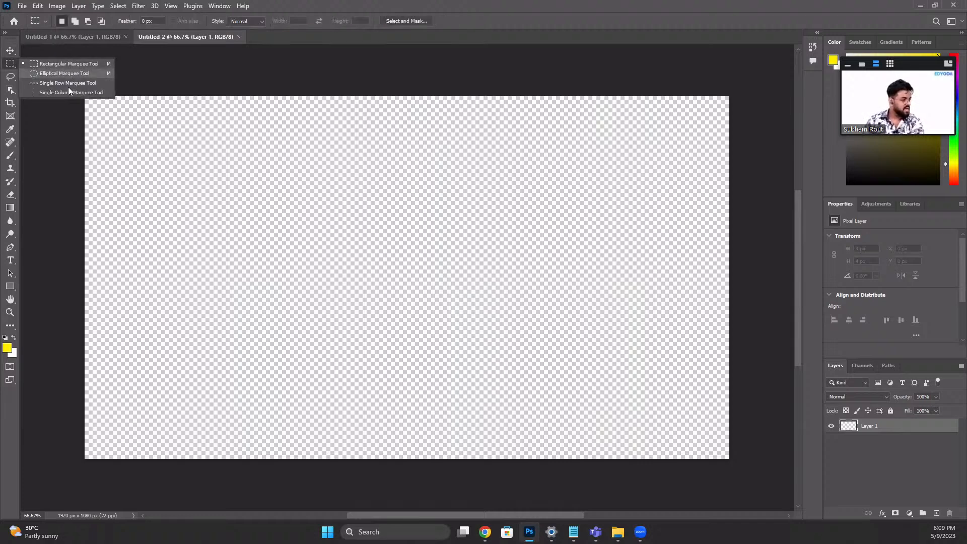
click(10, 76)
click(49, 83)
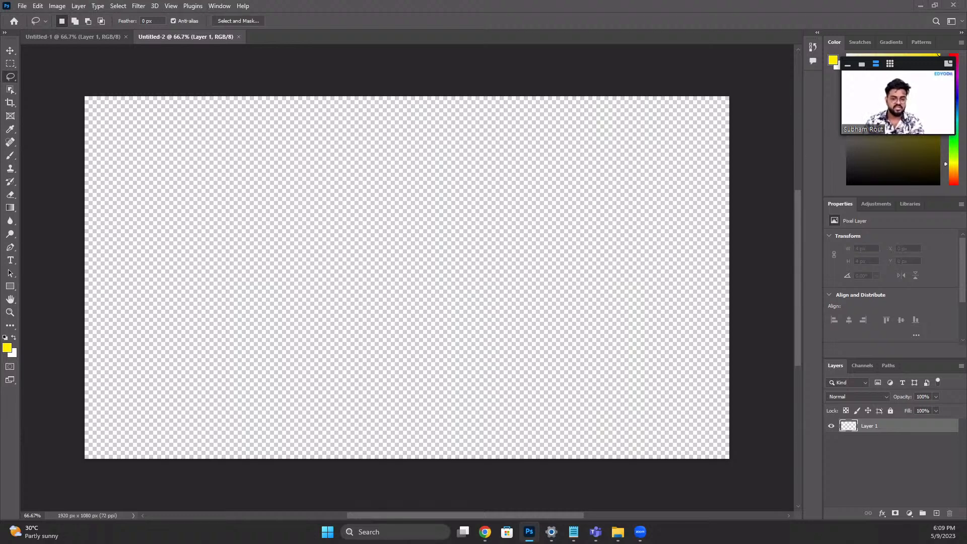
key(alt+Tab)
click(782, 245)
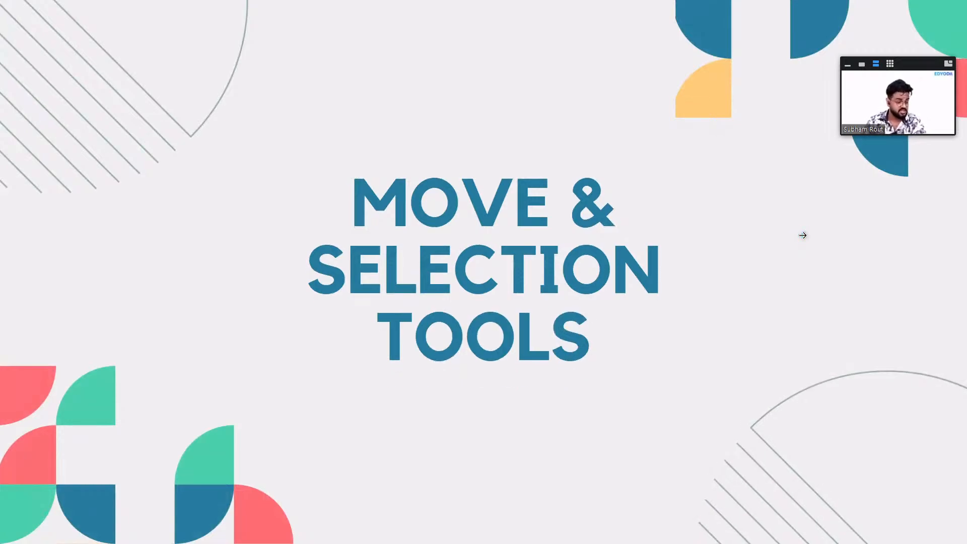
click(802, 236)
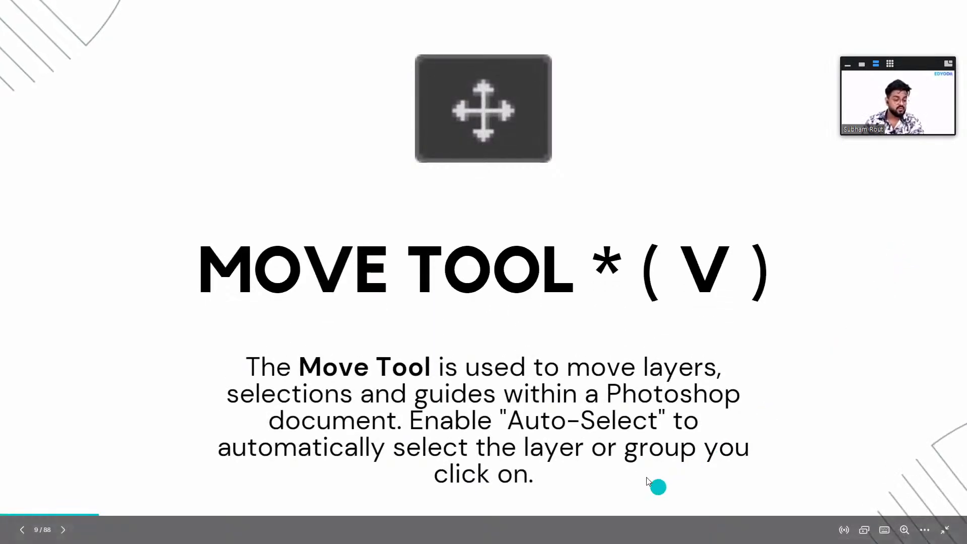
click(903, 328)
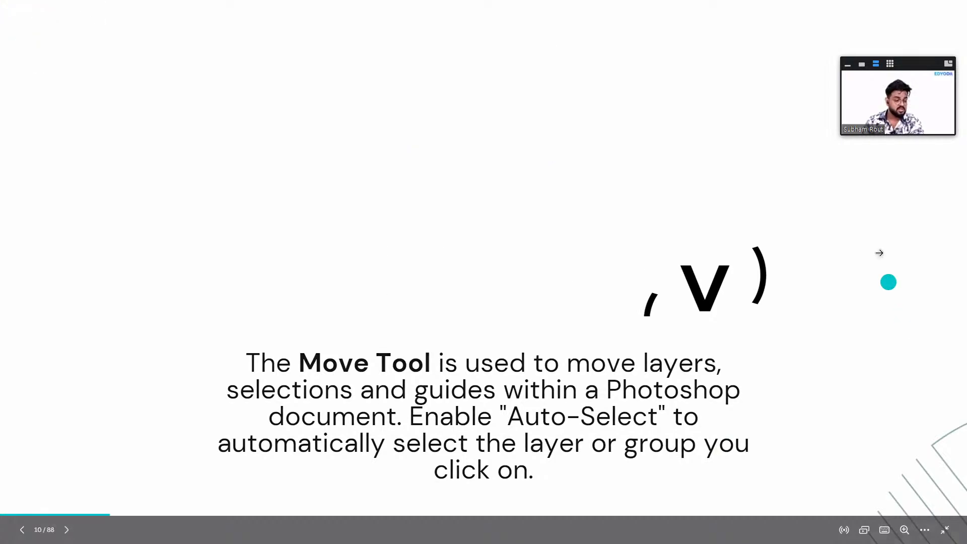
click(79, 233)
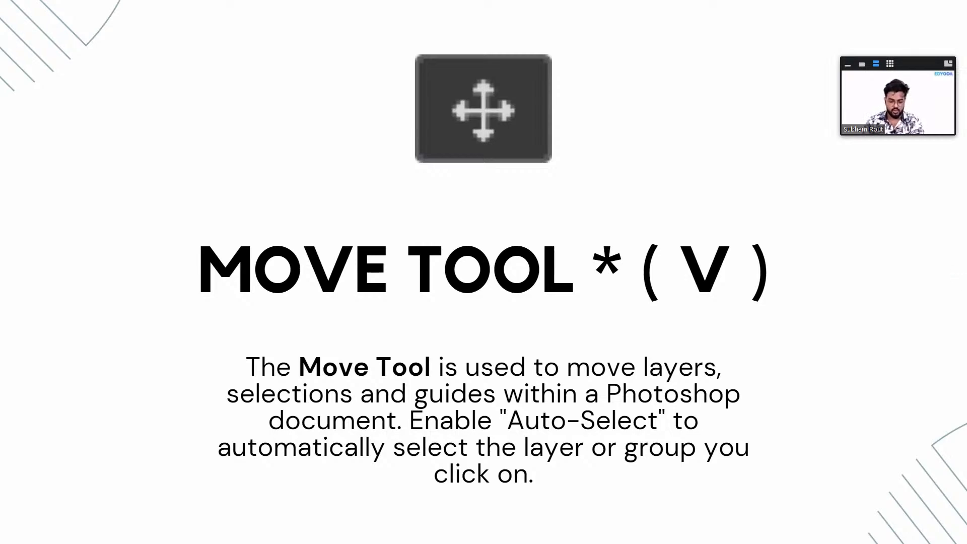
Step: Switch to Photoshop and open the photo IMG_4716.JPG from the file folder as its own document
key(alt+Tab)
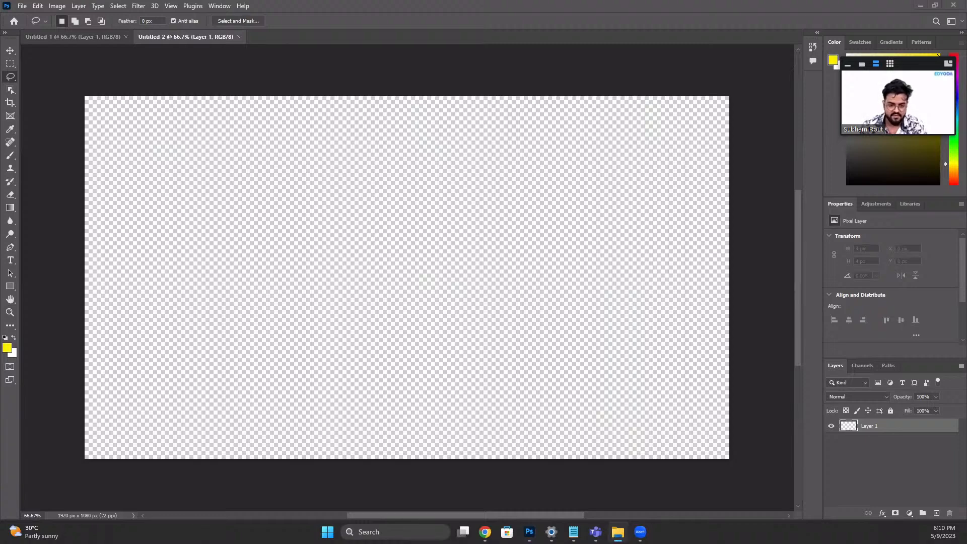
drag(708, 169, 452, 33)
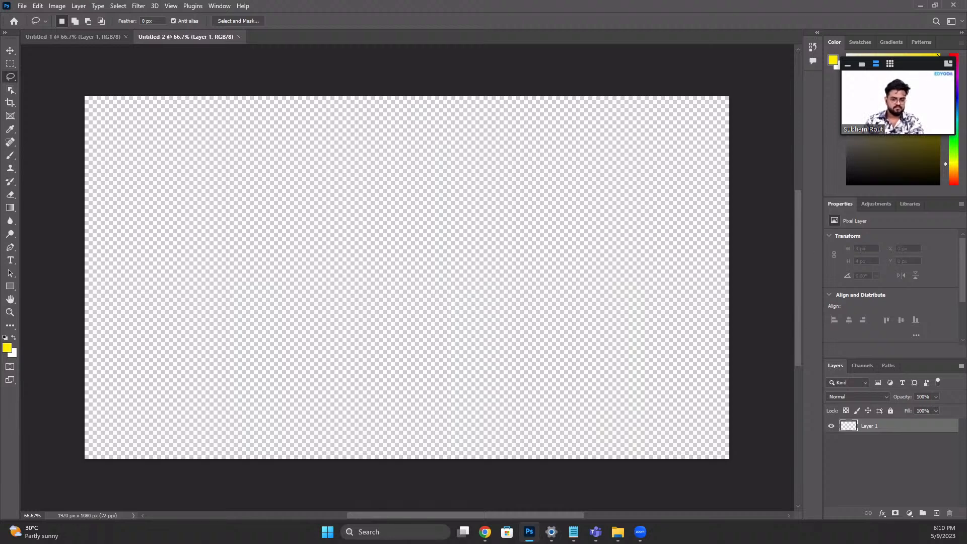
key(alt+Tab)
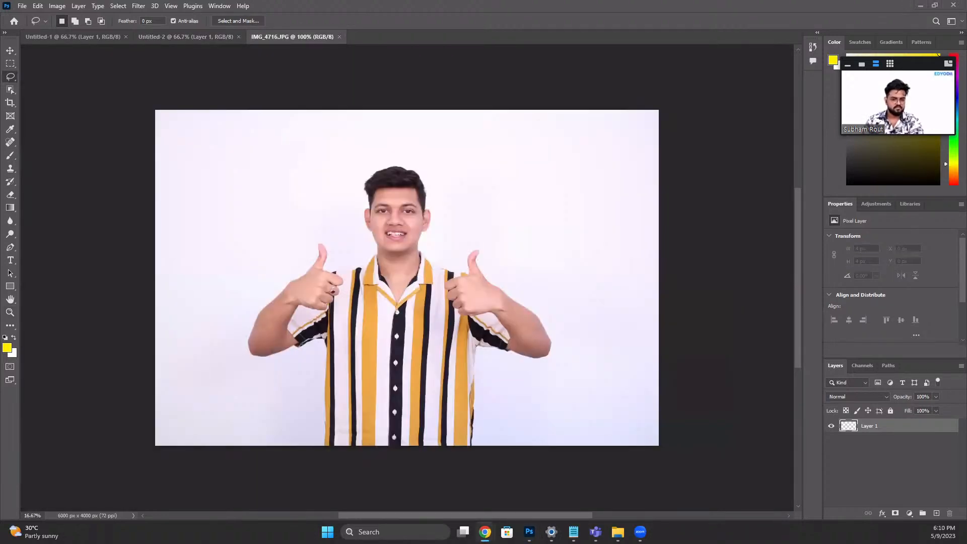
Step: Unlock the photo's Background layer and shift it sideways with the Move tool, bringing it back to X 0 px
click(10, 51)
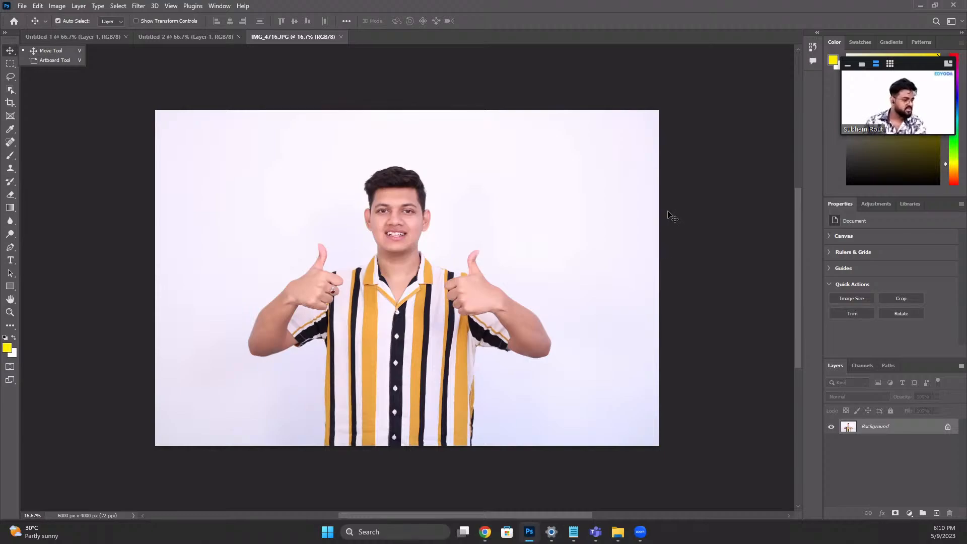
click(65, 95)
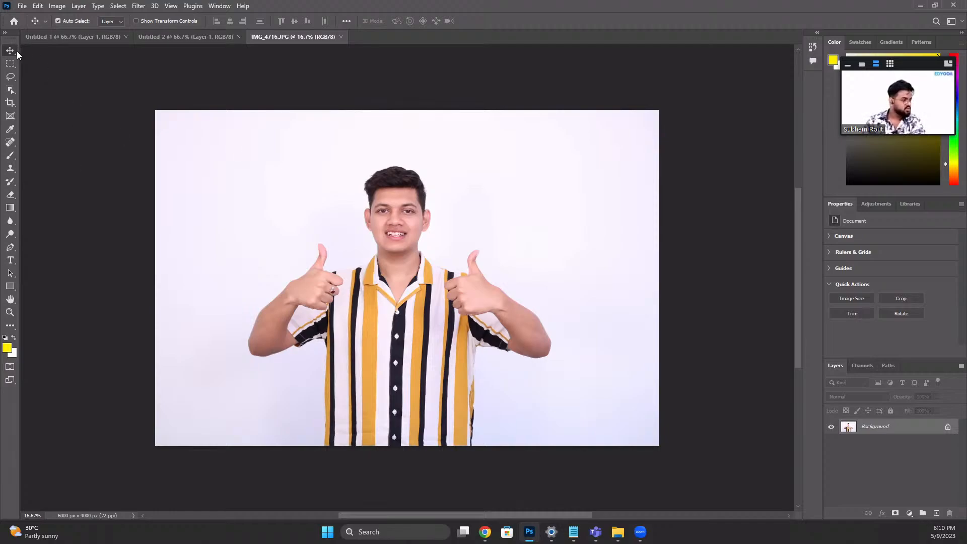
click(947, 428)
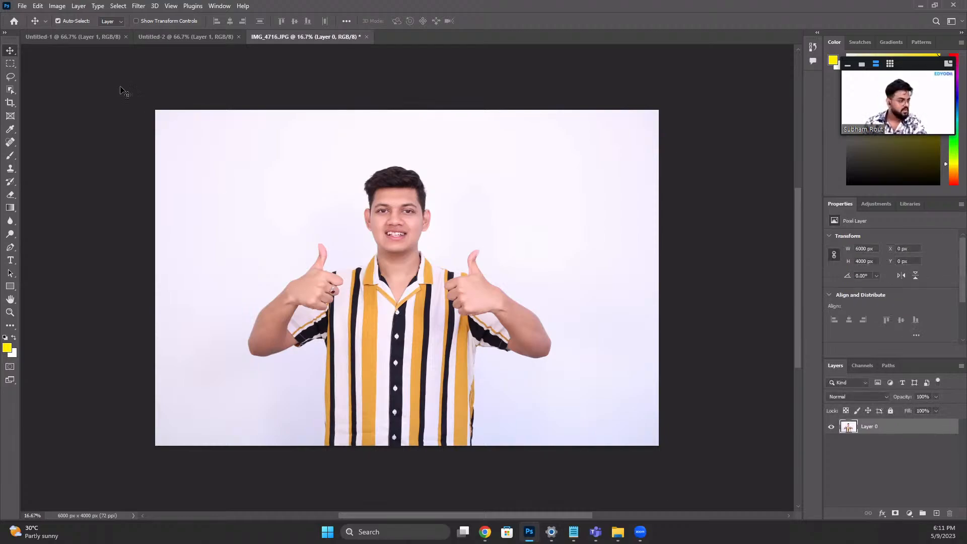
drag(369, 275, 417, 277)
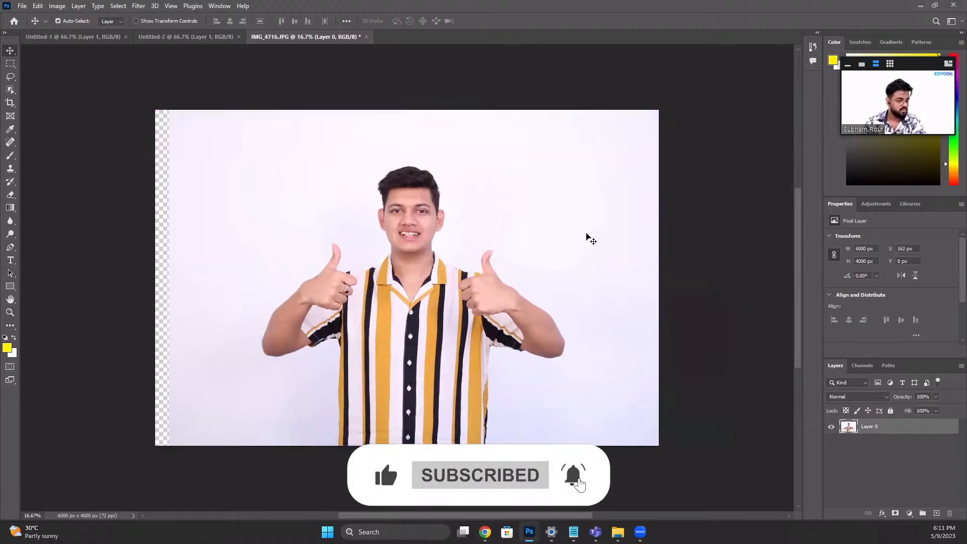
drag(412, 238, 394, 238)
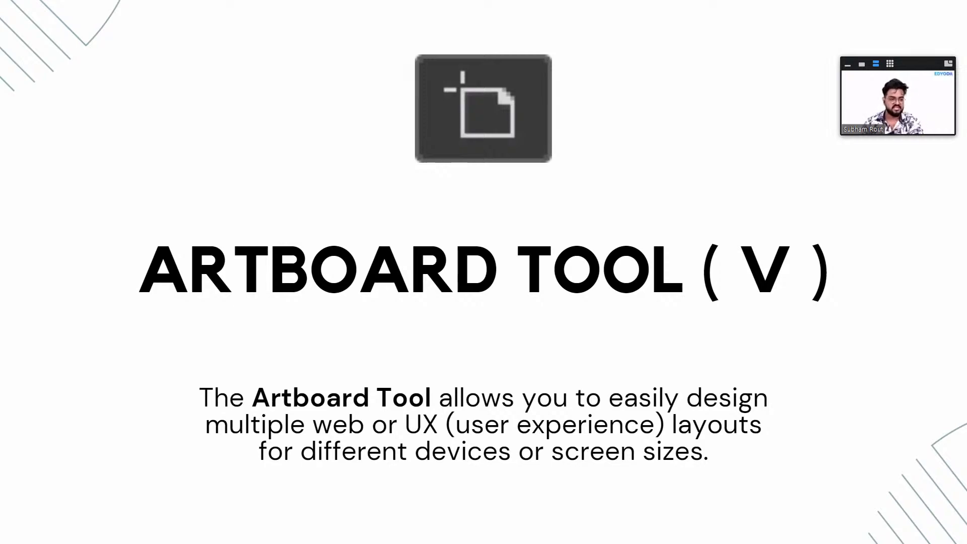
Step: Draw a white artboard of about 1719 x 2525 px beside the photo and try to move it with the Move tool
key(alt+Tab)
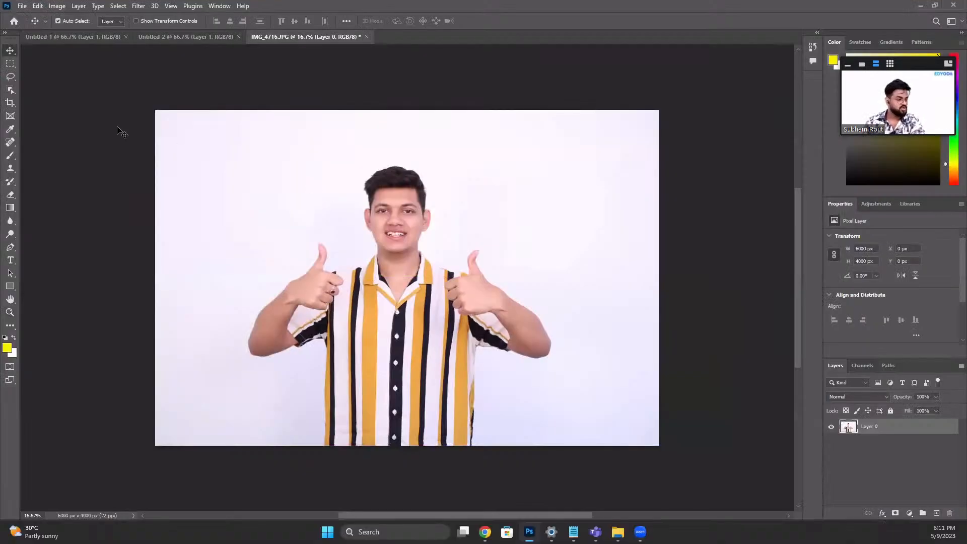
right_click(9, 51)
click(34, 62)
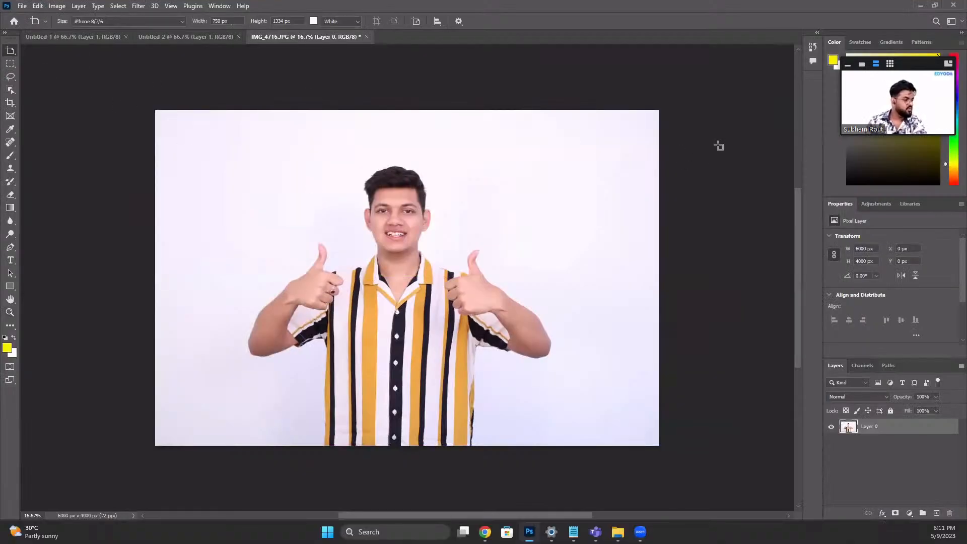
drag(682, 121, 803, 333)
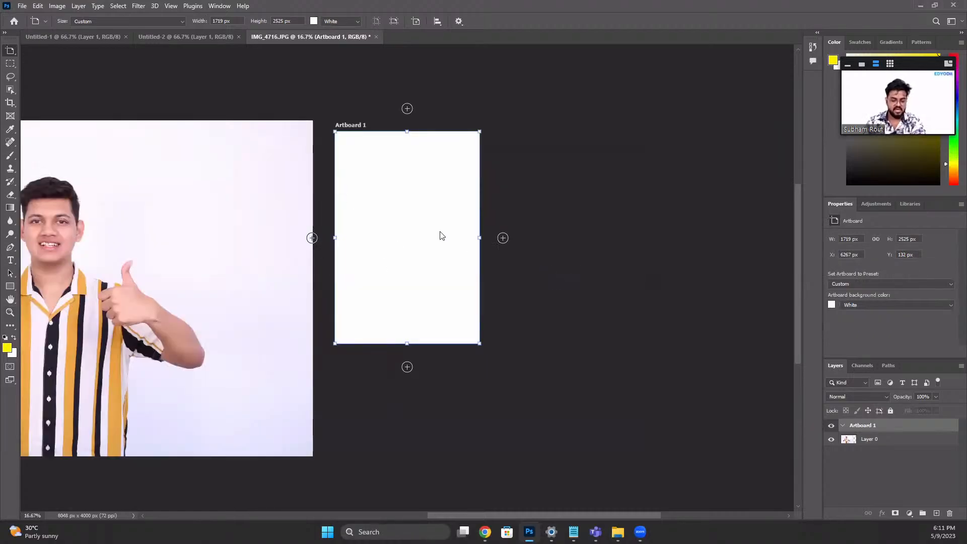
key(v)
drag(439, 233, 424, 200)
click(498, 151)
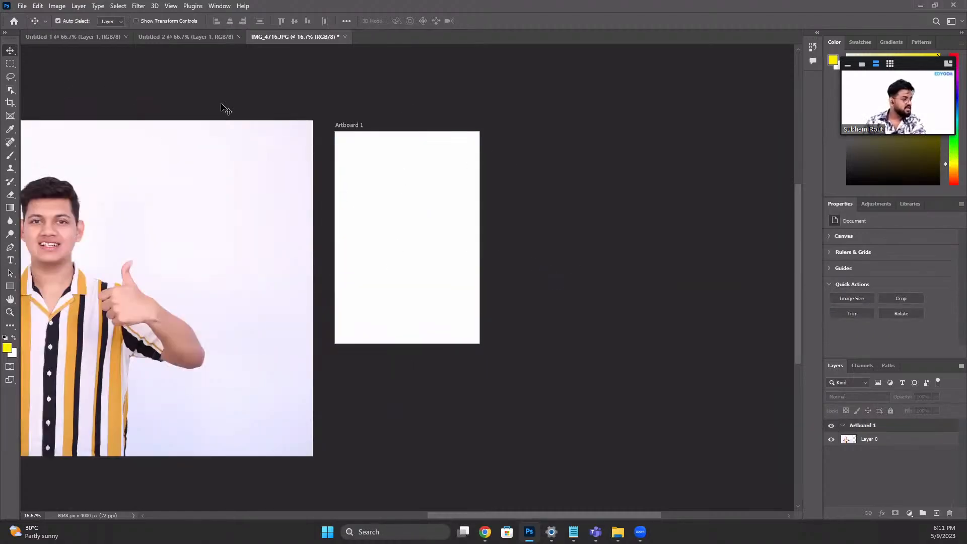
Step: Draw two more white artboards of about 2447 x 2639 px and 3112 x 1941 px beside and below the first one
click(9, 65)
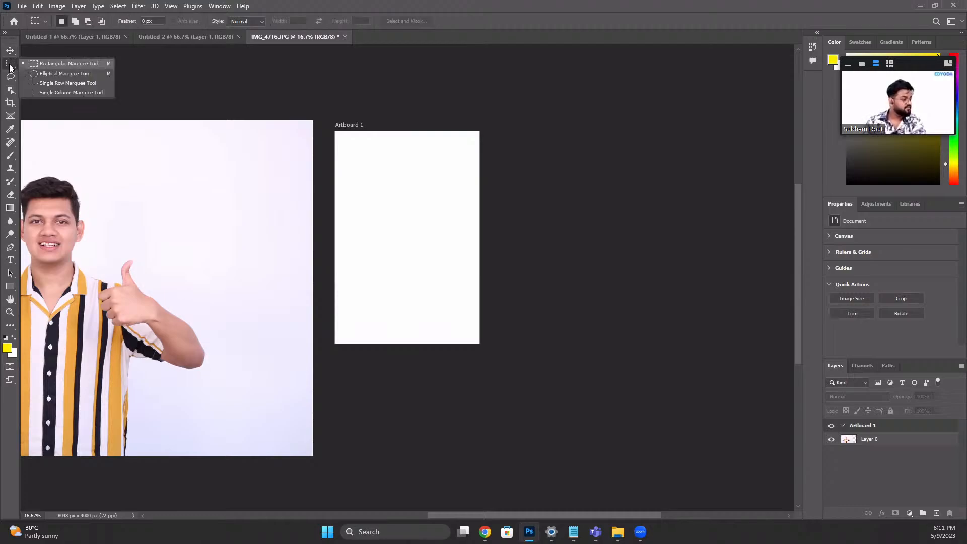
click(10, 50)
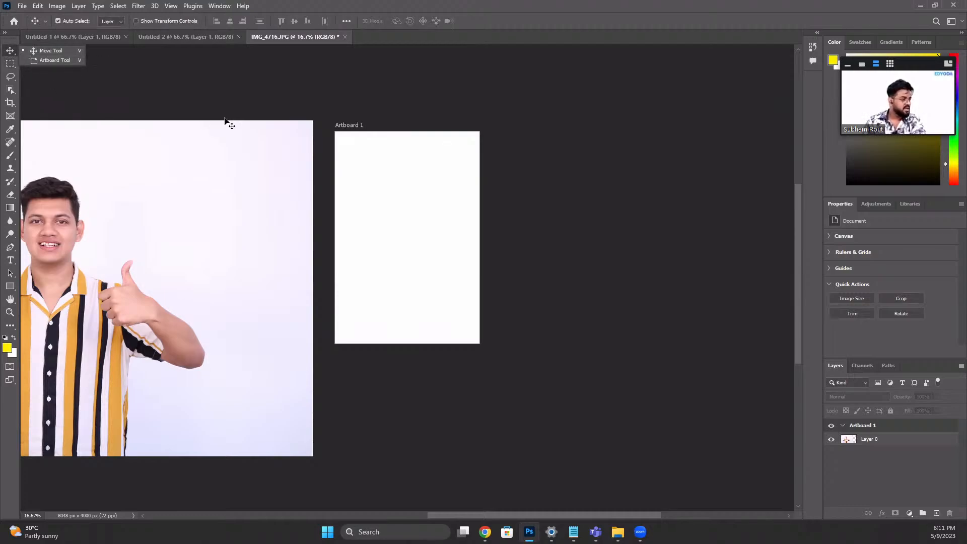
click(56, 60)
drag(492, 90, 698, 312)
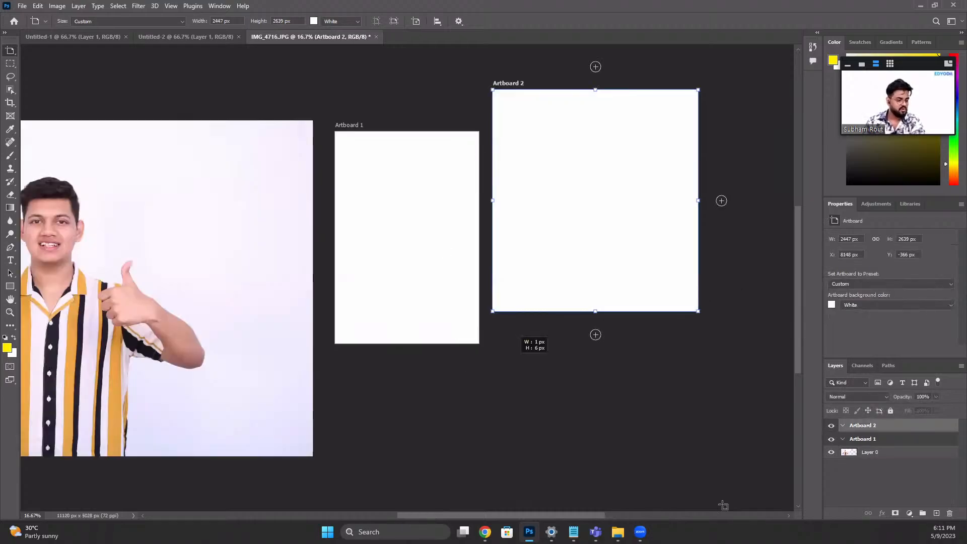
drag(513, 360, 774, 508)
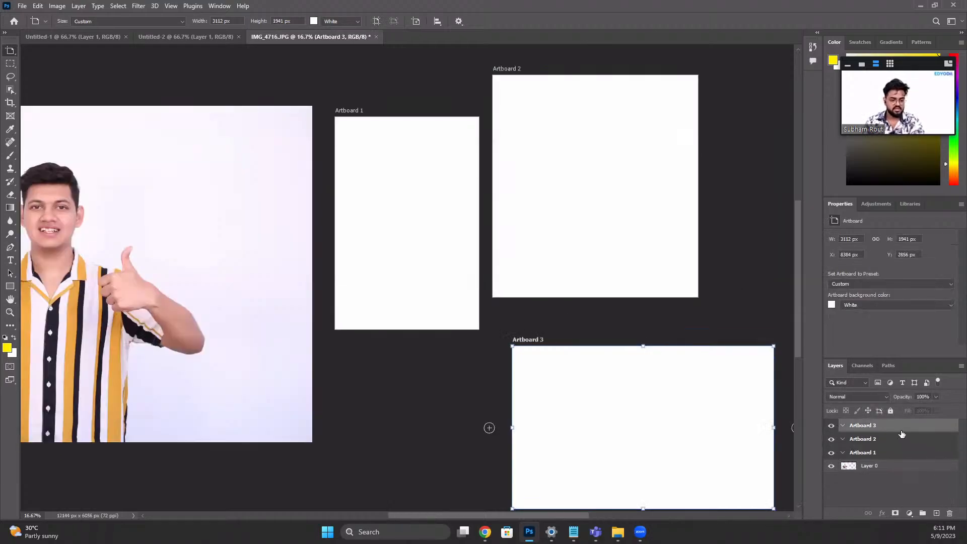
Step: Select Artboard 1, Artboard 2 and Artboard 3 together and delete them
shift+click(879, 455)
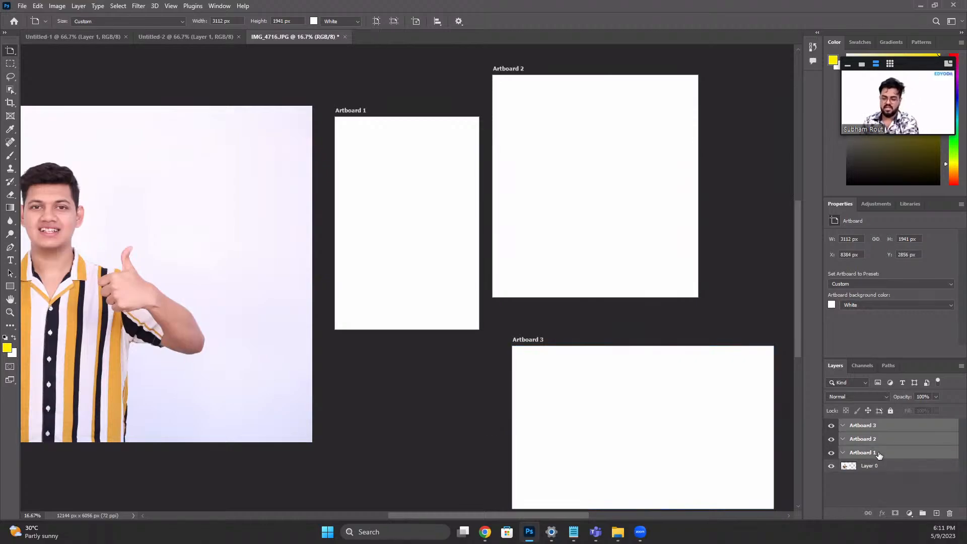
key(Delete)
scroll(599, 249, down, 3)
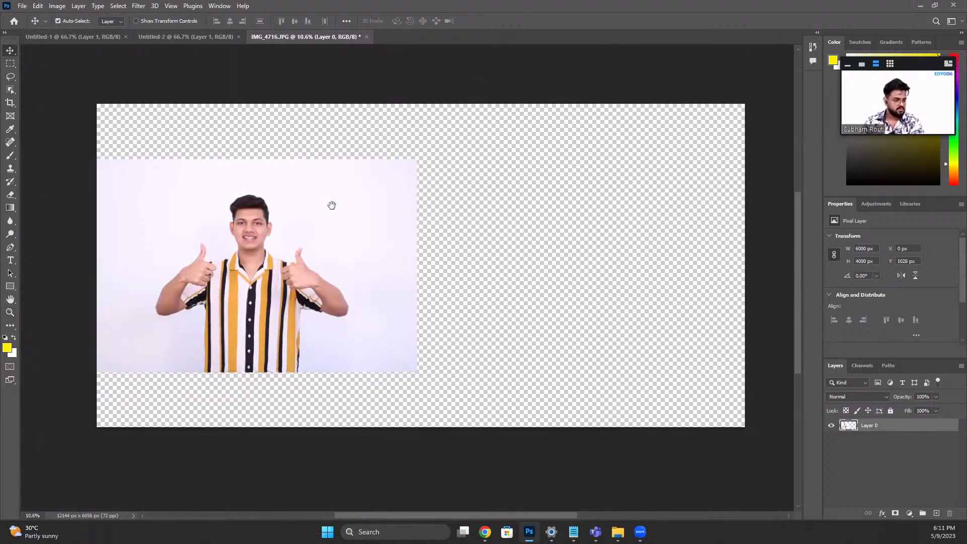
drag(331, 205, 372, 220)
Step: Undo the artboard deletion and the creation of all three artboards, back to the photo layer alone
key(ctrl+z)
key(ctrl+z)
key(ctrl+z)
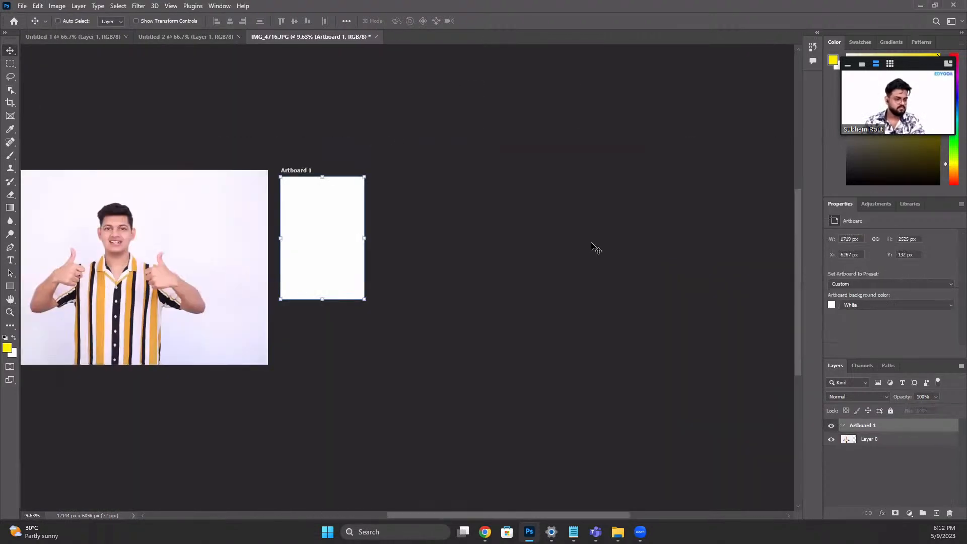
key(ctrl+z)
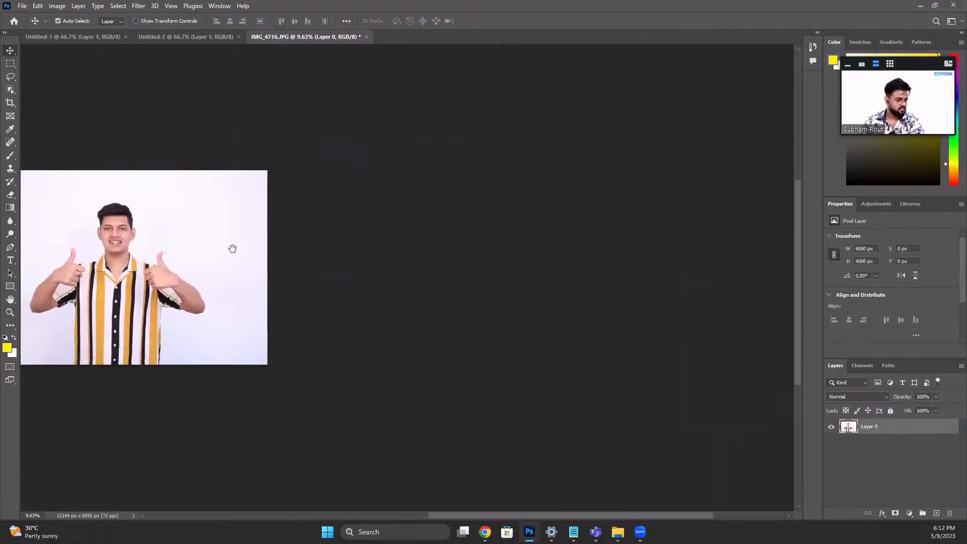
drag(232, 249, 480, 250)
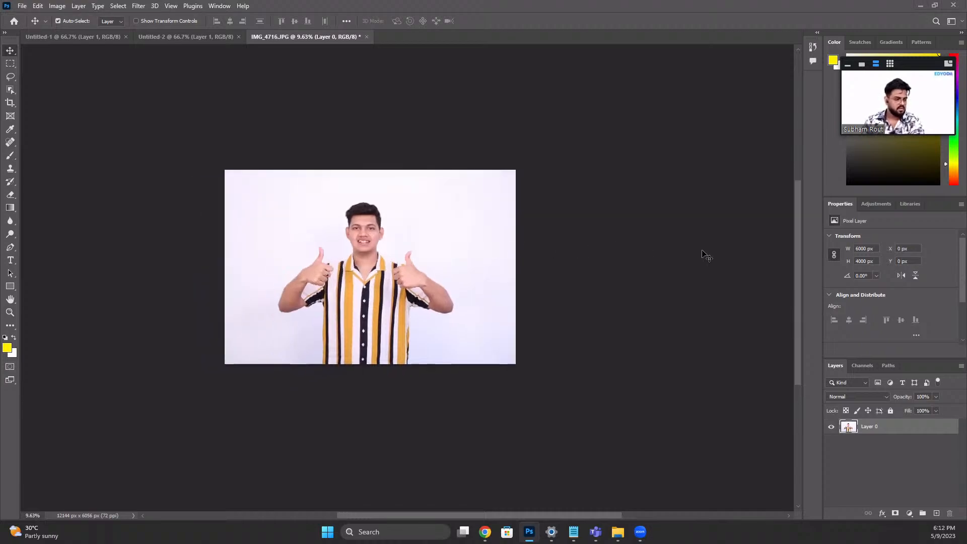
Step: Draw a rectangular marquee of about 5066 x 3276 px around the man, shift it to about X 334, Y 590 px, and deselect
key(alt+Tab)
click(847, 227)
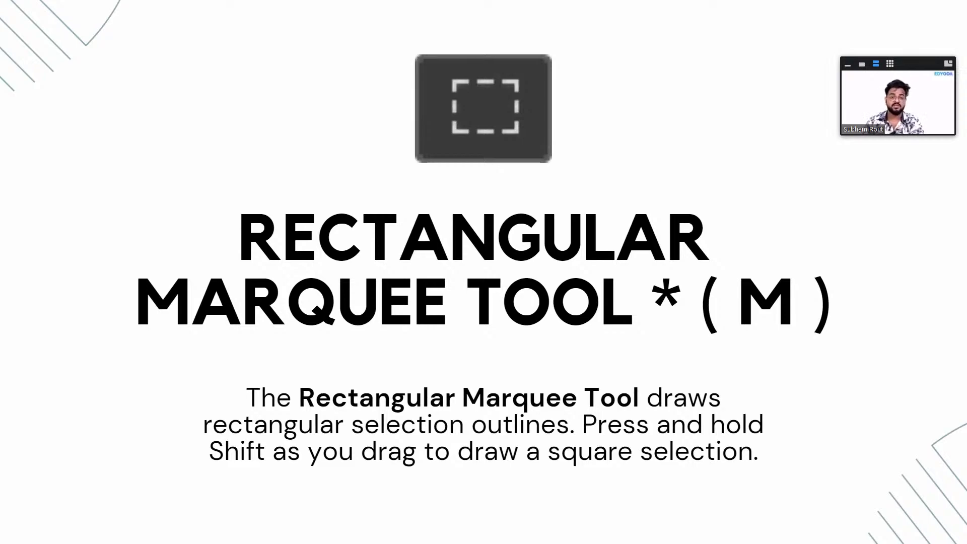
key(alt+Tab)
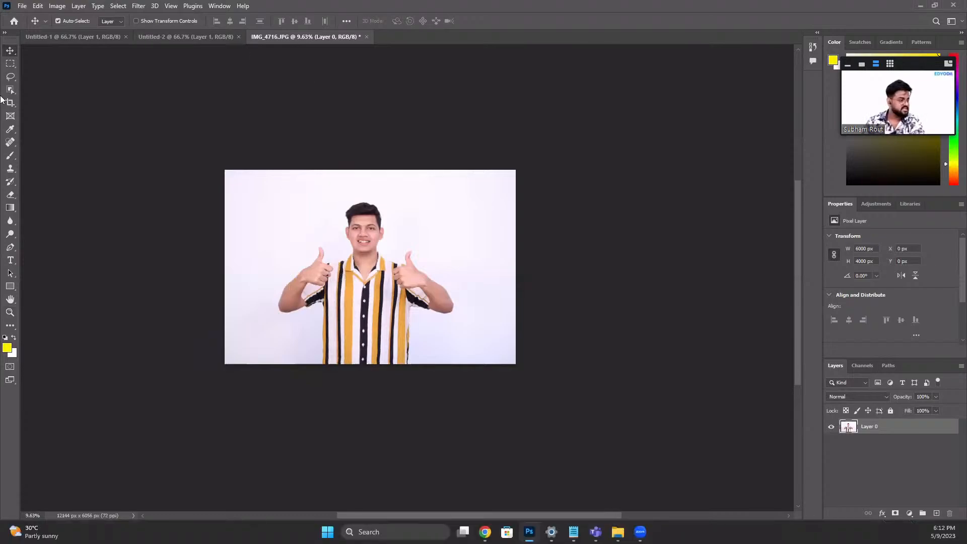
click(10, 66)
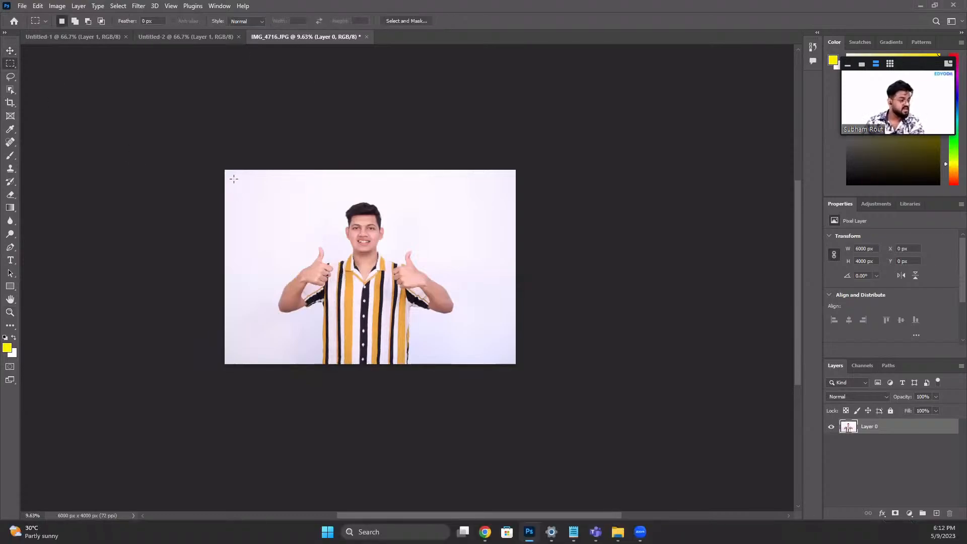
drag(233, 178, 479, 338)
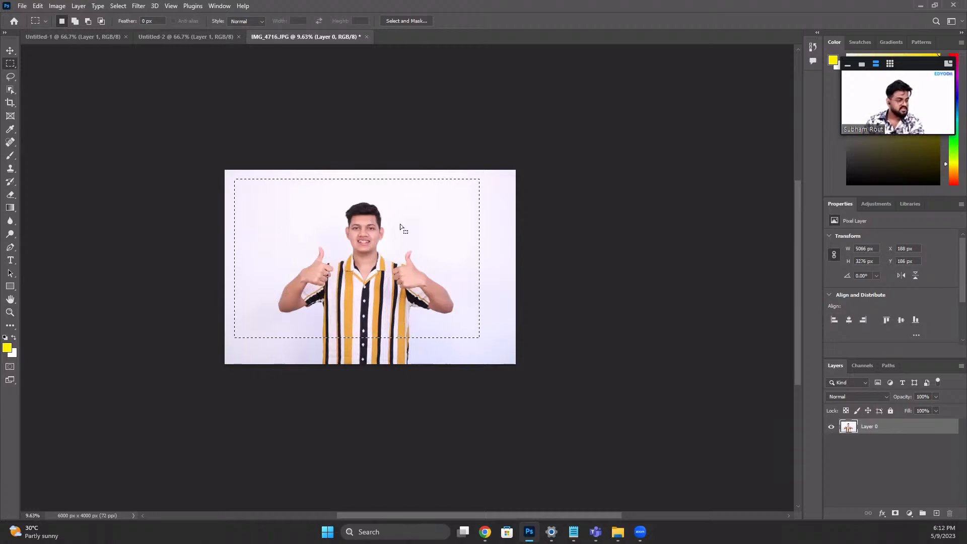
drag(348, 226, 355, 246)
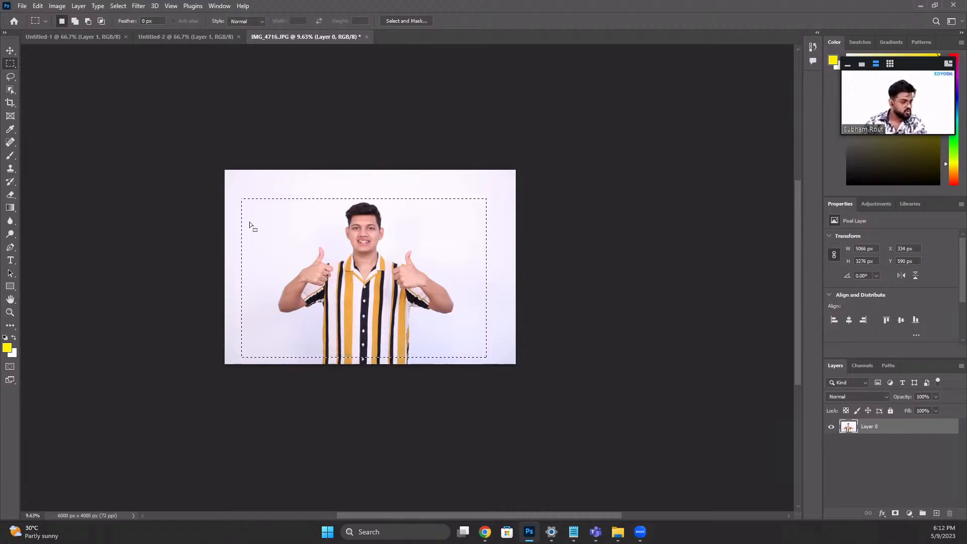
key(alt)
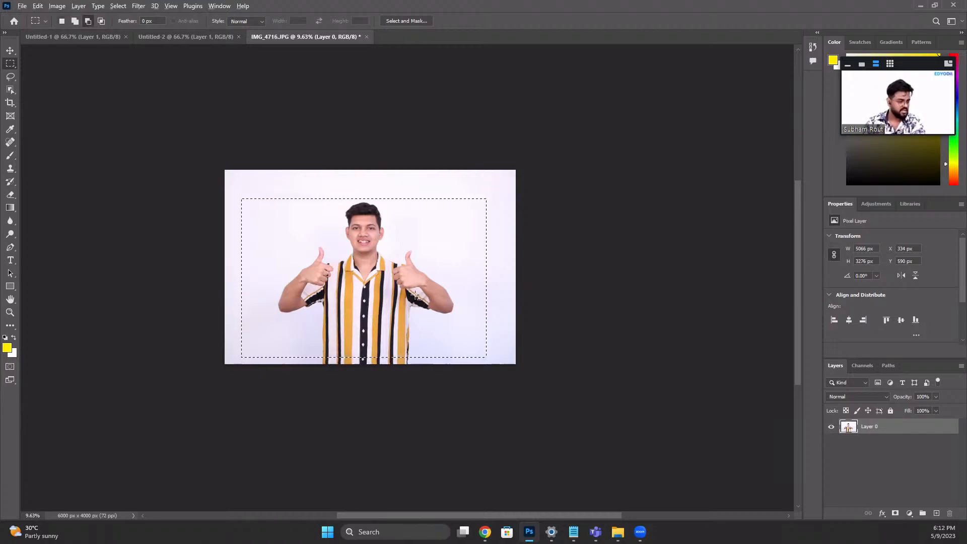
key(ctrl+d)
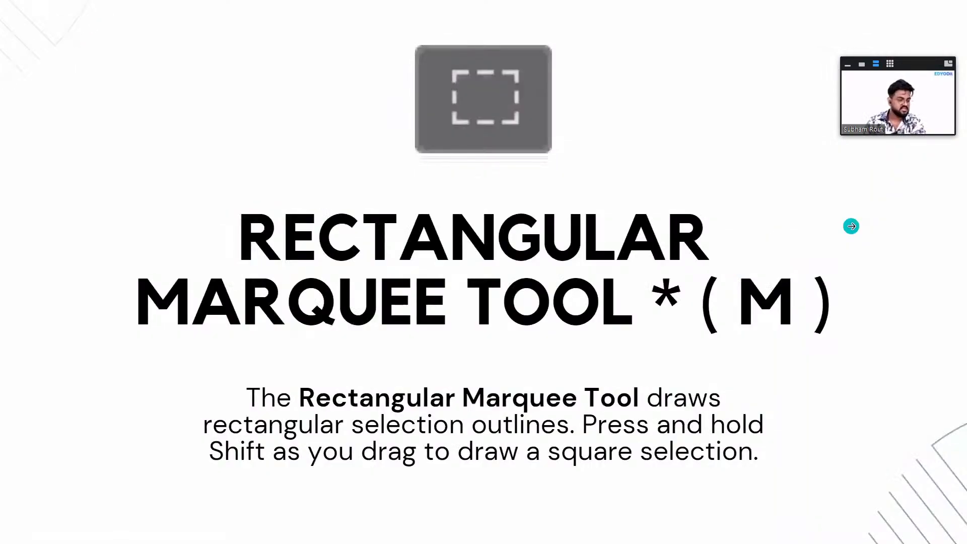
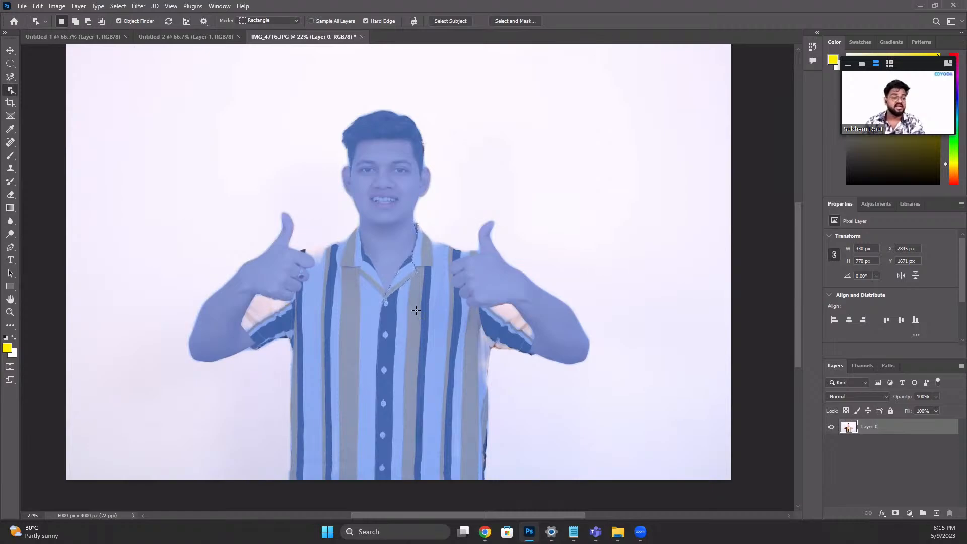
Step: Clear the current selection on the photo, switch to the presentation and advance it to the Quick Selection Tool slide
key(ctrl+d)
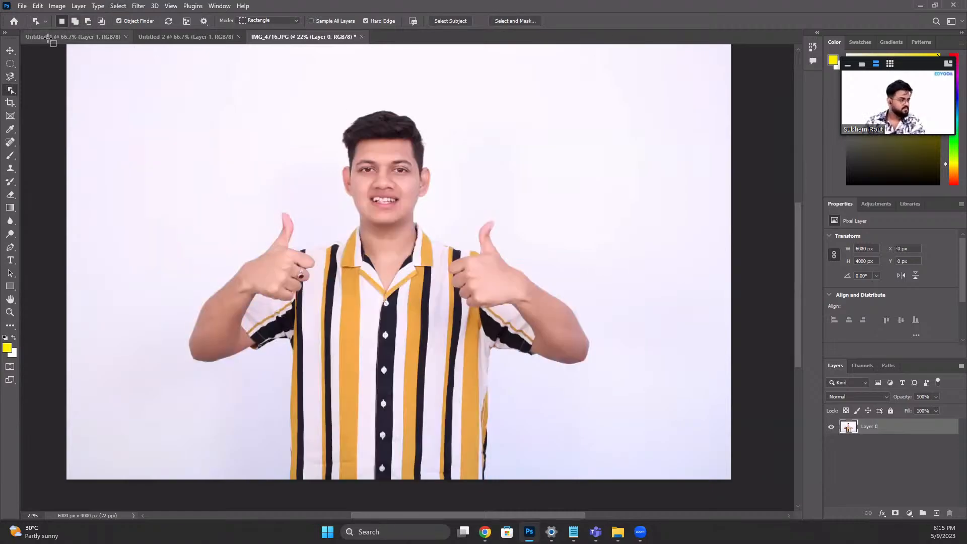
key(alt+Tab)
click(815, 216)
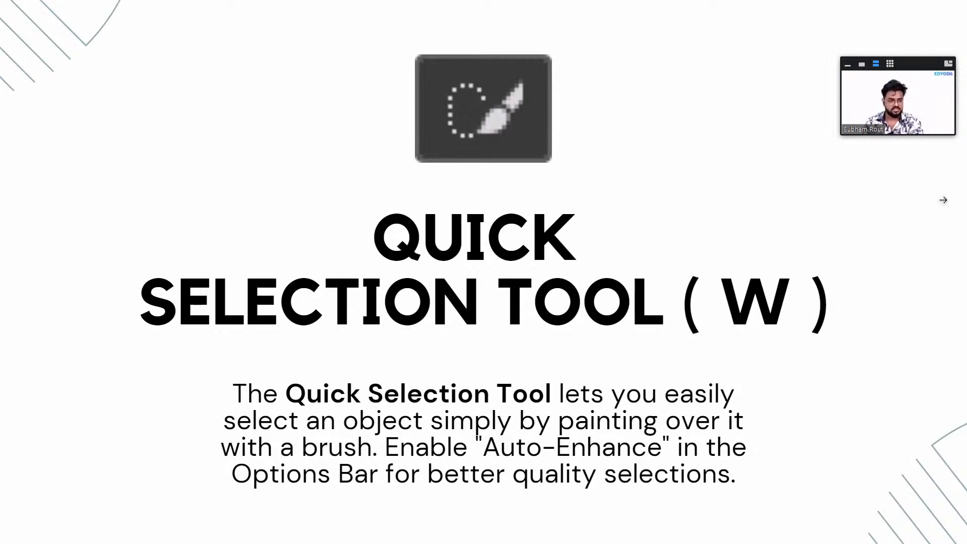
Step: Switch to Photoshop and paint a Quick Selection over the man's head, arms and striped shirt
key(alt+Tab)
right_click(10, 89)
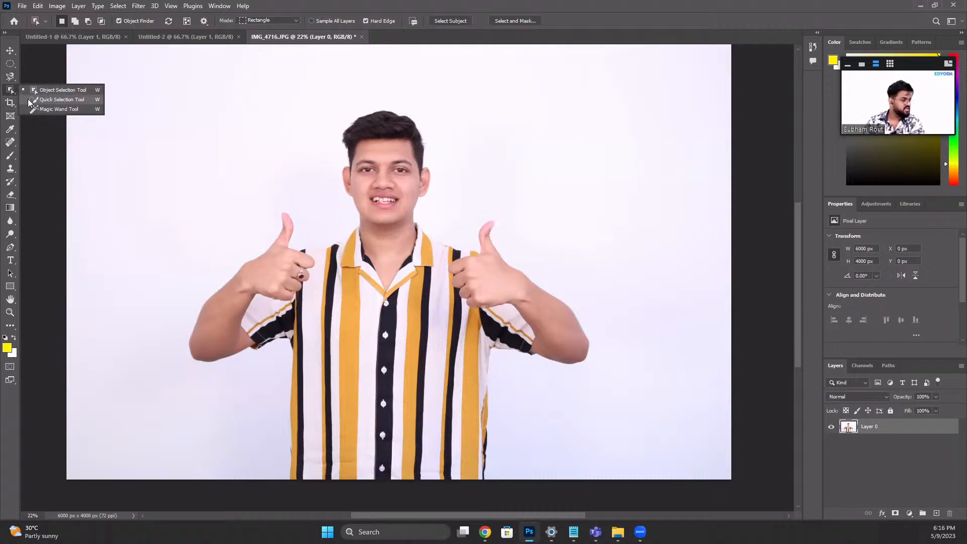
click(56, 99)
mouse_move(362, 188)
mouse_down()
mouse_move(386, 235)
mouse_move(390, 137)
mouse_move(374, 130)
mouse_move(368, 302)
mouse_move(336, 306)
mouse_move(341, 268)
mouse_move(246, 306)
mouse_move(221, 330)
mouse_move(253, 289)
mouse_up()
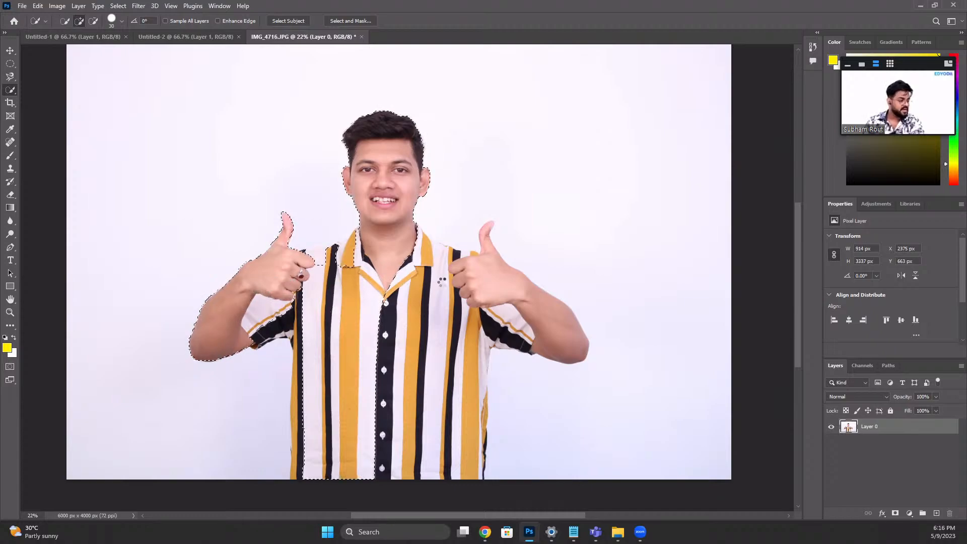
mouse_move(499, 318)
mouse_down()
mouse_move(400, 281)
mouse_move(398, 340)
mouse_move(410, 336)
mouse_move(401, 285)
mouse_up()
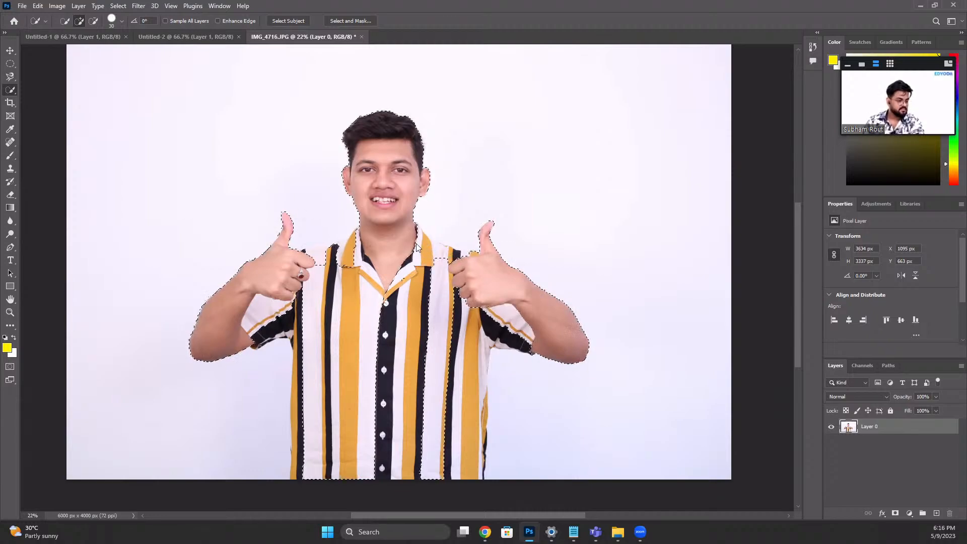
mouse_move(416, 244)
mouse_down()
mouse_move(445, 262)
mouse_move(439, 249)
mouse_move(418, 276)
mouse_up()
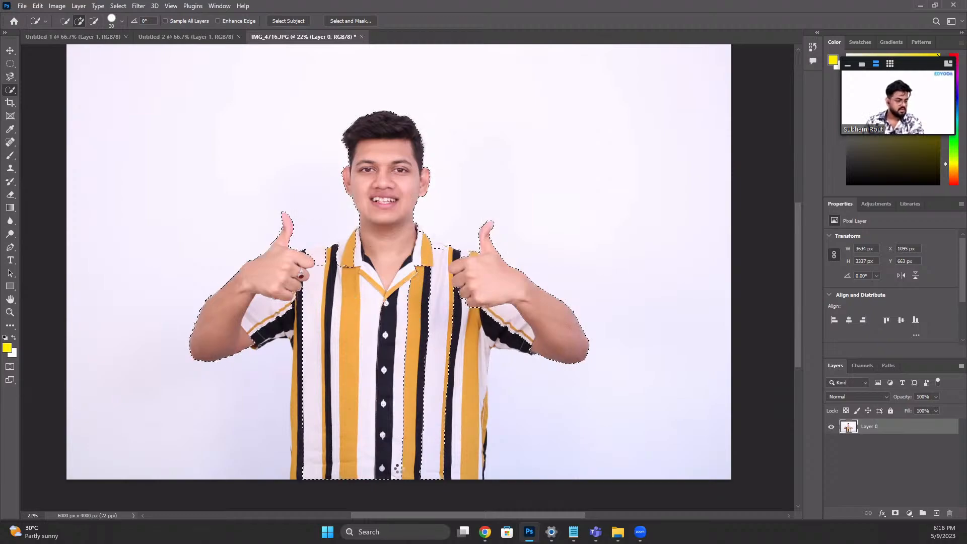
click(299, 367)
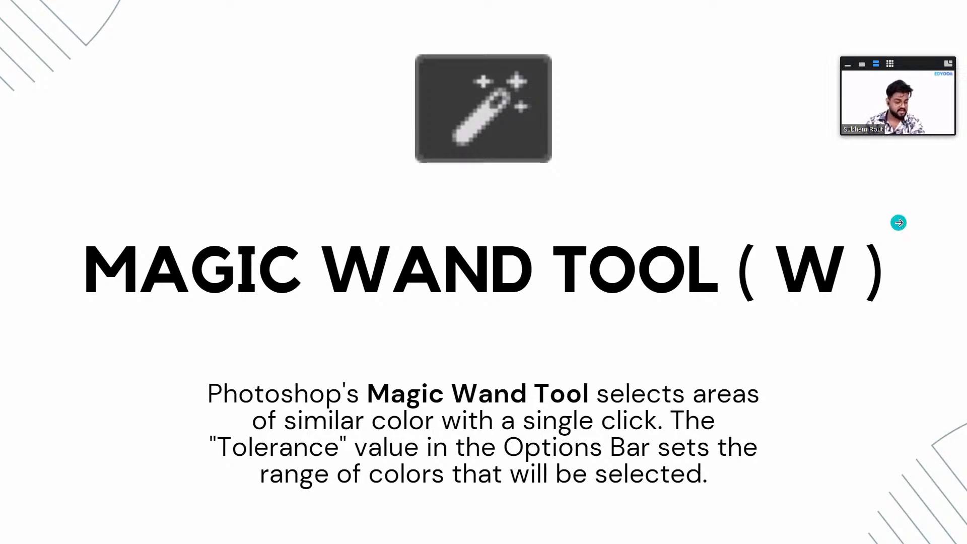
Step: Back in Photoshop, try the Magic Wand at tolerance 32 on the man's hair and face separately, and deselect
key(alt+Tab)
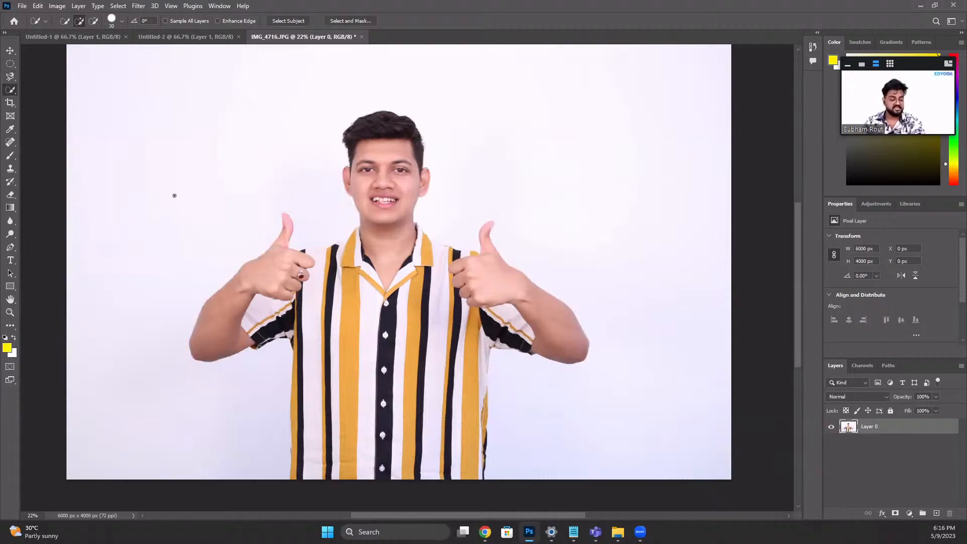
right_click(10, 90)
click(39, 110)
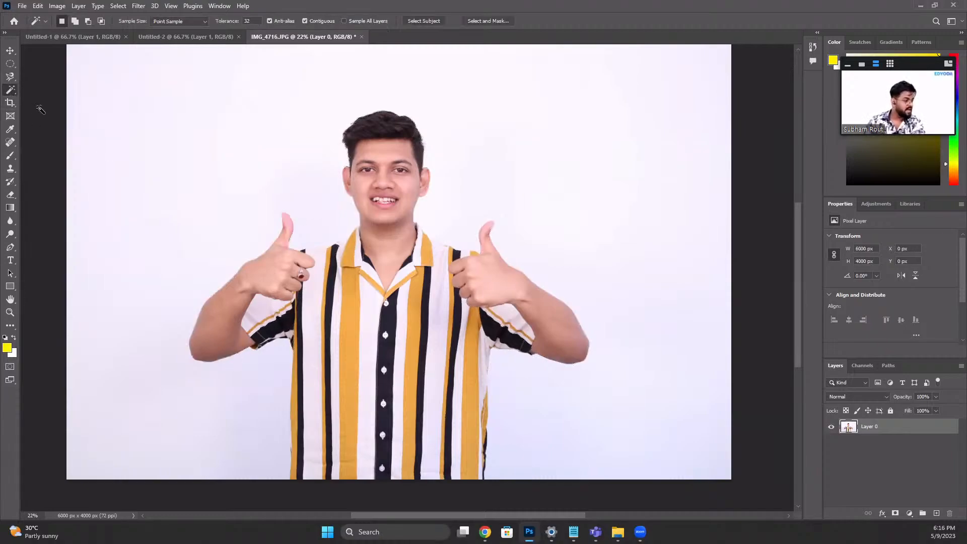
click(386, 170)
click(377, 135)
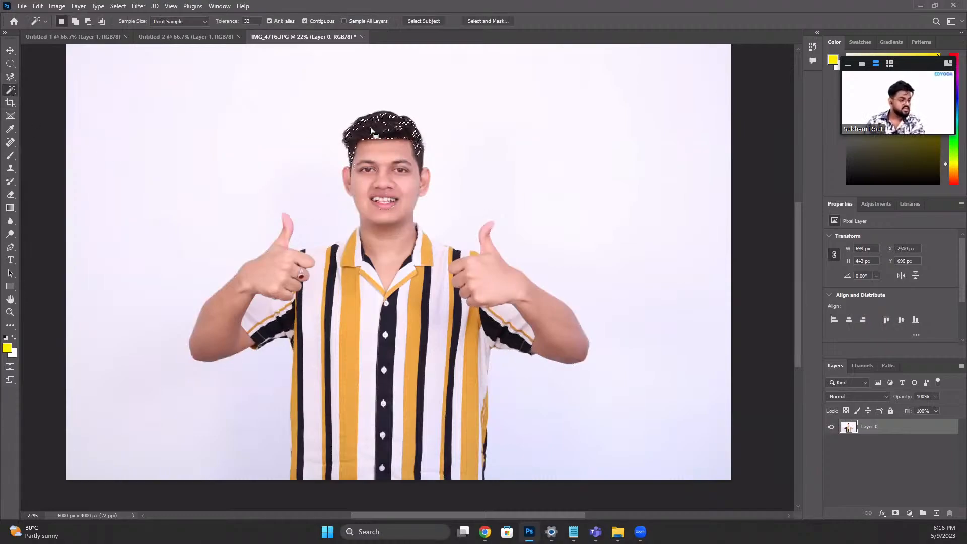
mouse_move(368, 136)
mouse_down()
mouse_move(380, 154)
mouse_move(367, 136)
mouse_up()
click(369, 163)
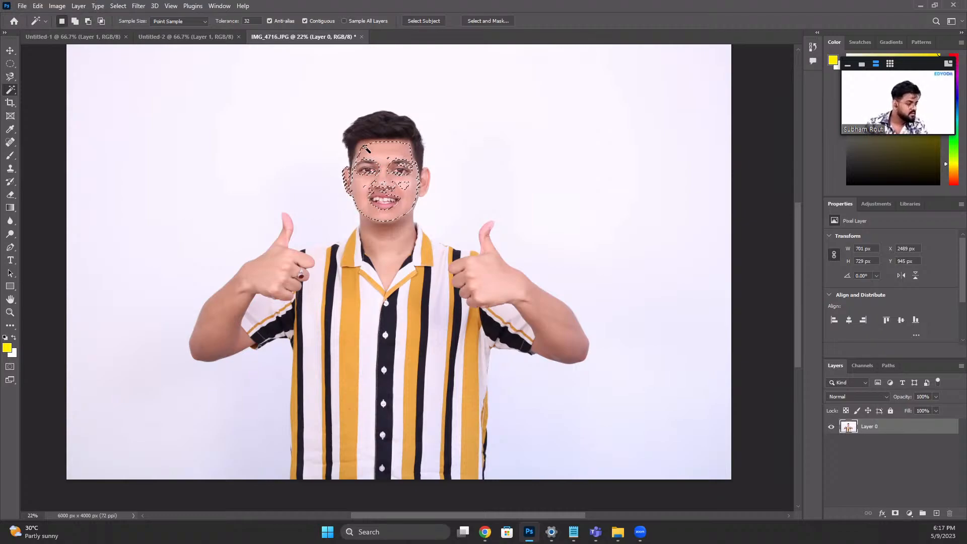
click(371, 124)
key(ctrl+d)
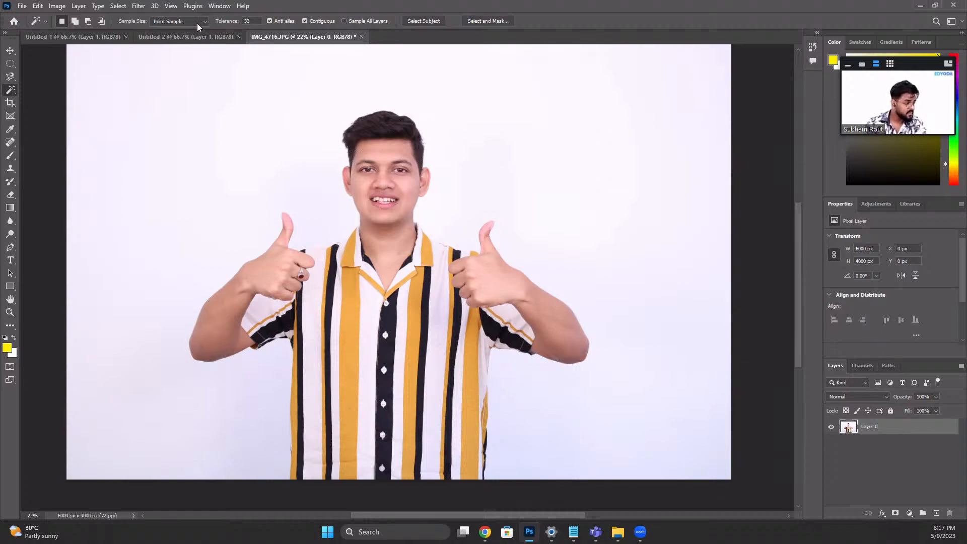
Step: Set the Magic Wand to add to the selection, combine the man's hair, face and neck areas, and deselect
click(76, 21)
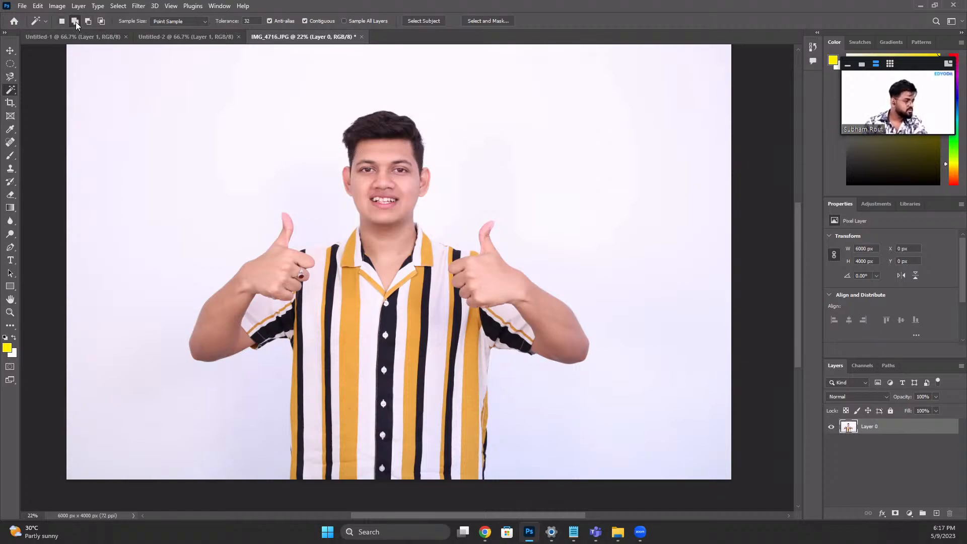
click(372, 124)
click(357, 155)
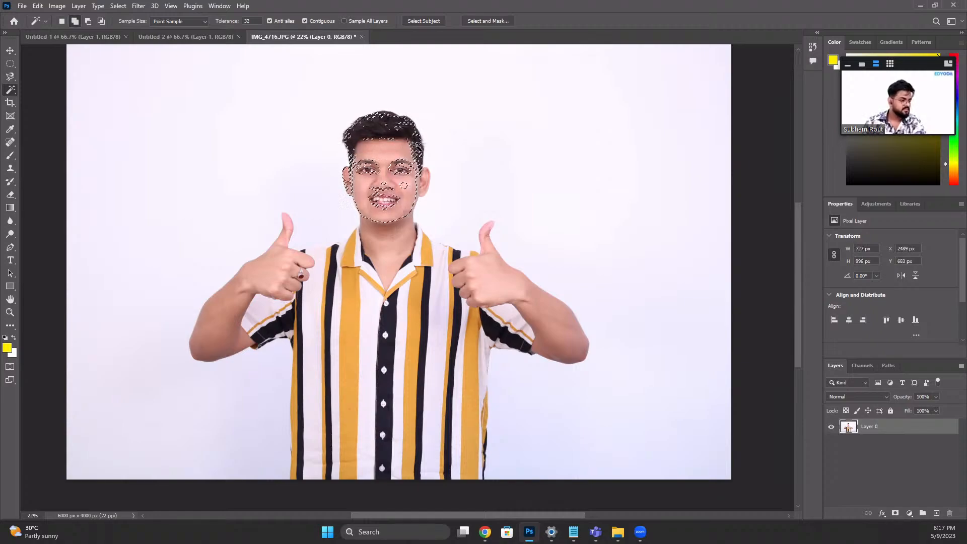
click(410, 171)
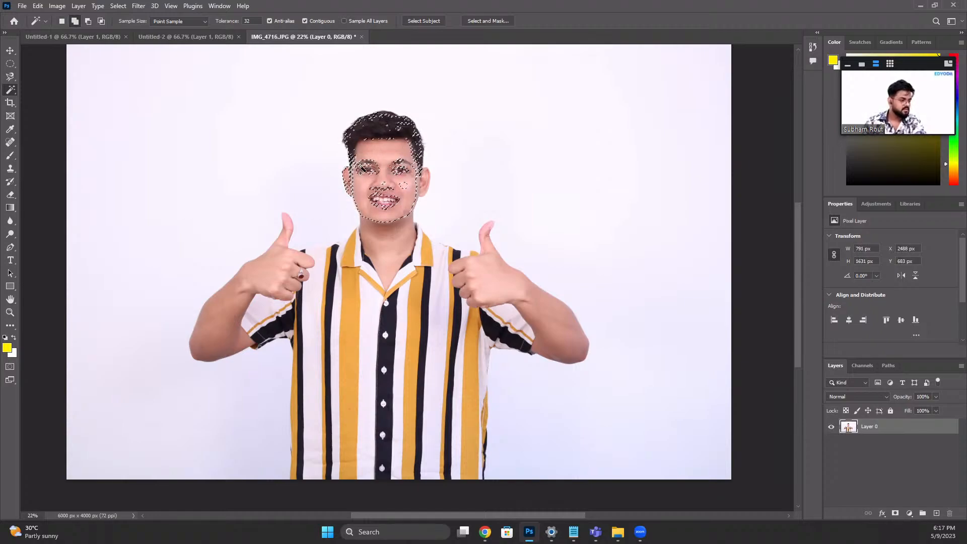
click(363, 169)
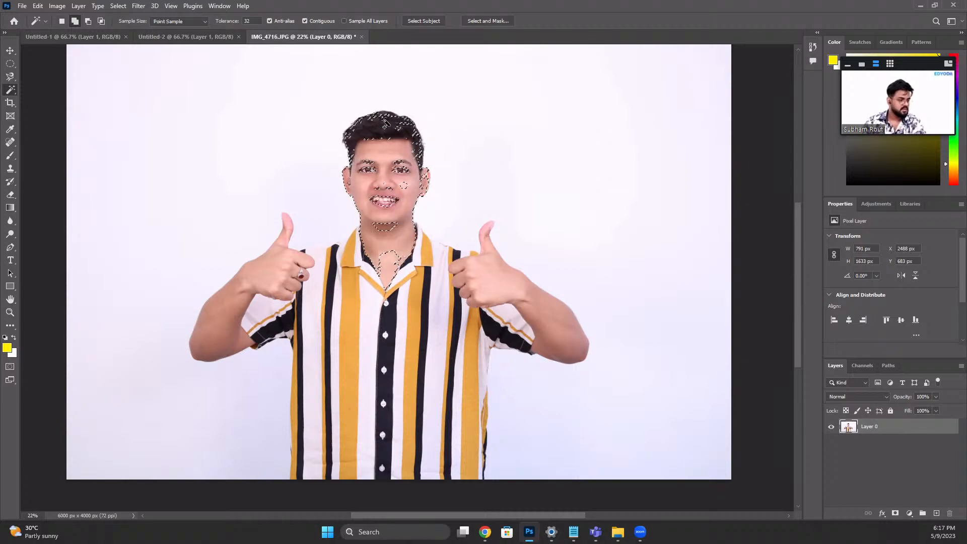
click(373, 118)
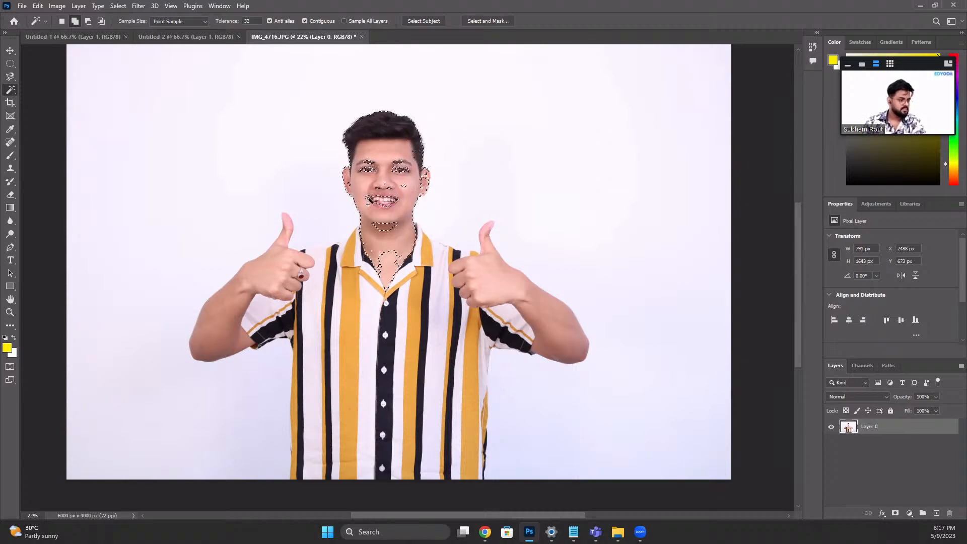
click(368, 177)
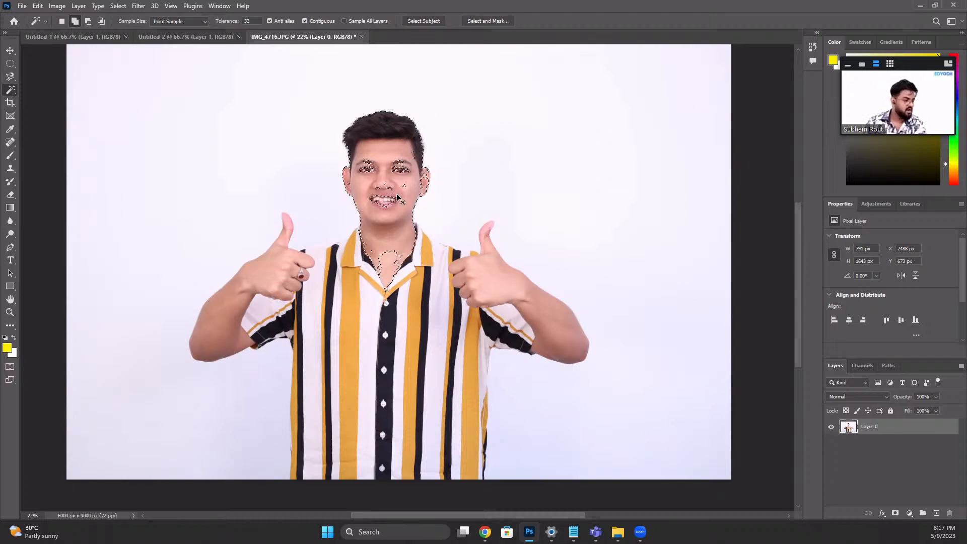
key(ctrl+d)
Step: Switch to the presentation and advance past the Crop & Slice Tools slide to the Crop Tool slide
key(alt+Tab)
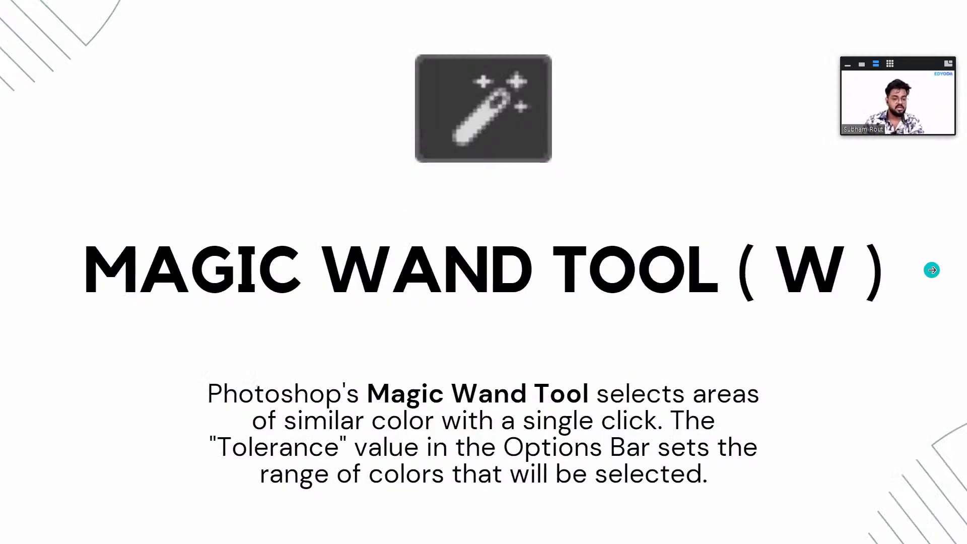
click(931, 270)
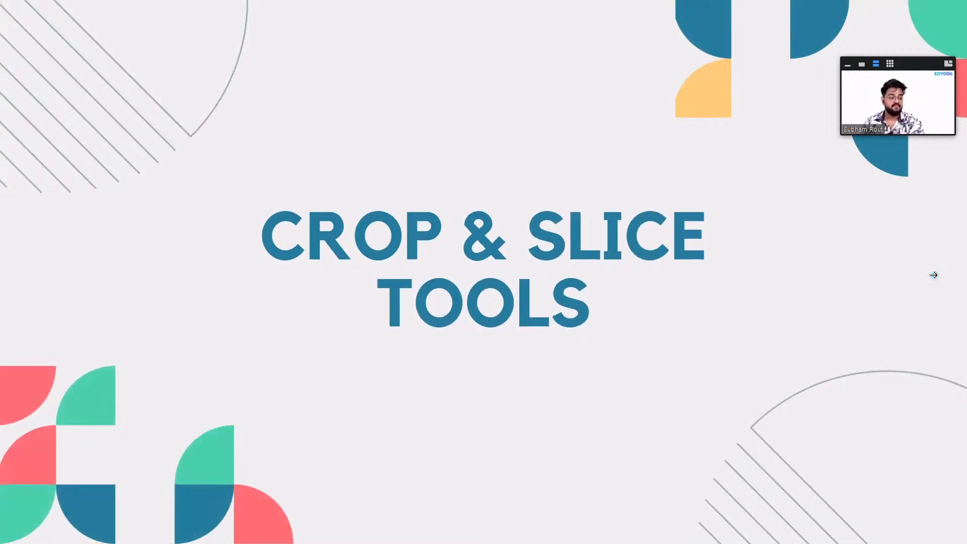
click(903, 266)
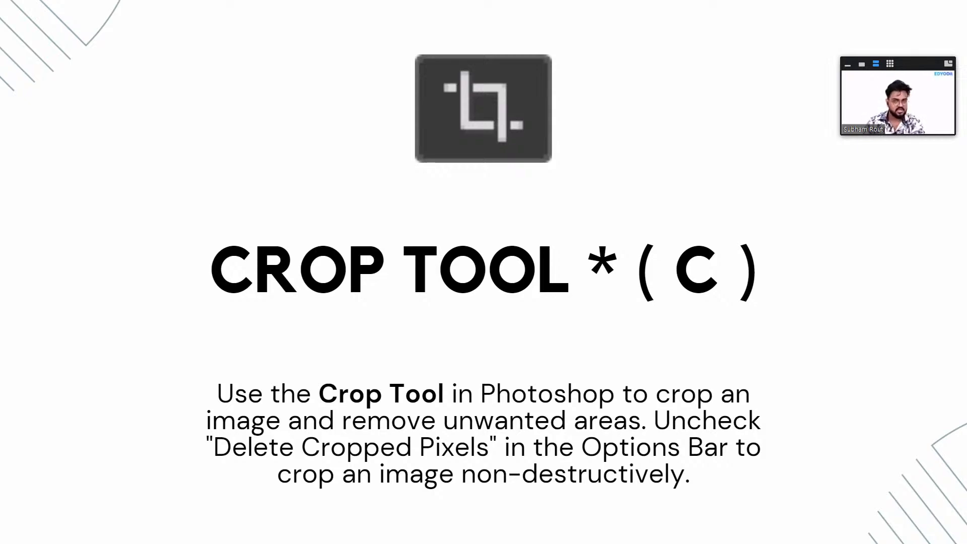
Step: Return to Photoshop, activate the Crop tool and turn off Delete Cropped Pixels
key(alt+Tab)
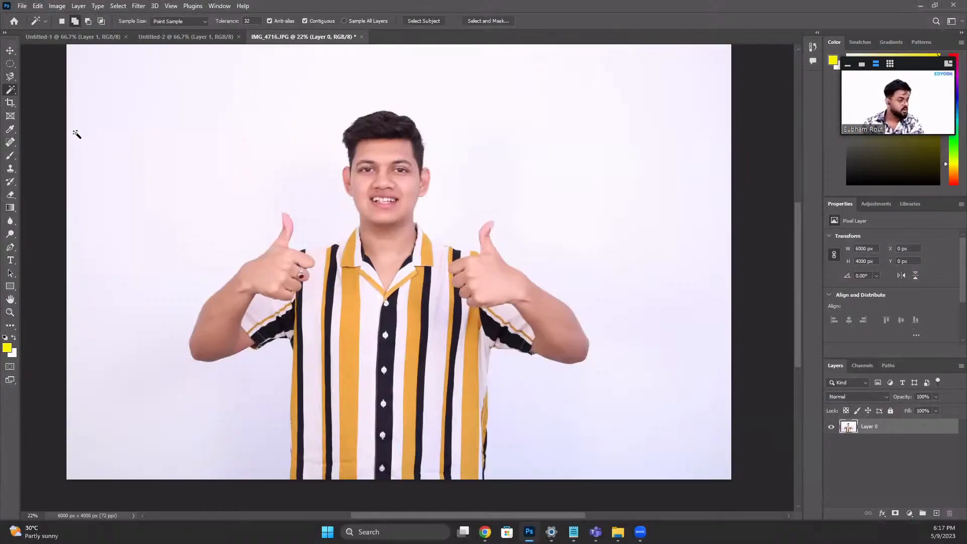
click(11, 104)
scroll(240, 159, up, 1)
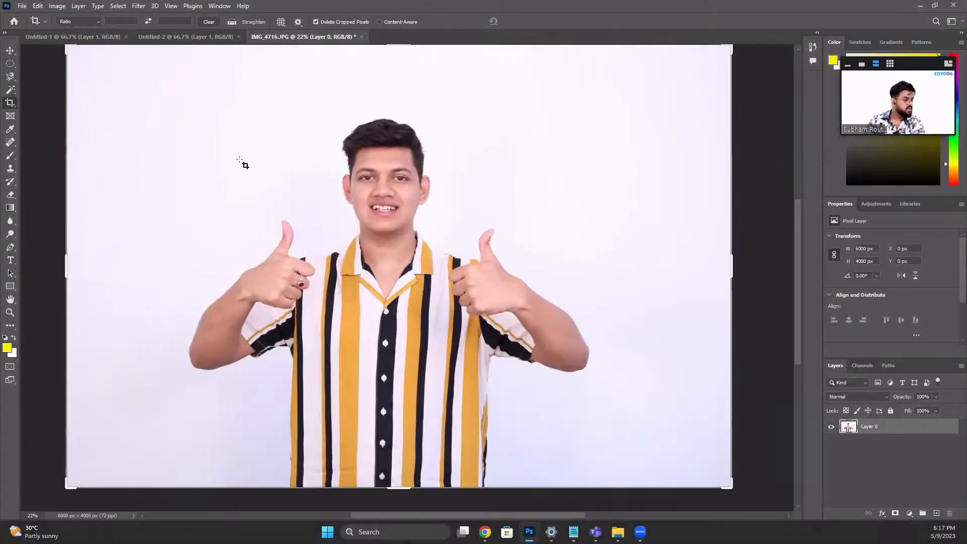
scroll(240, 160, down, 3)
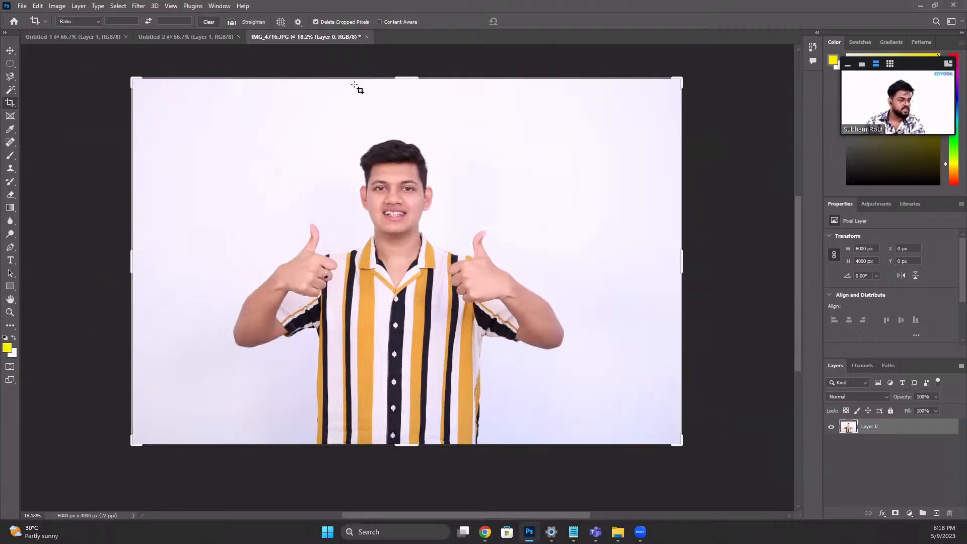
click(316, 22)
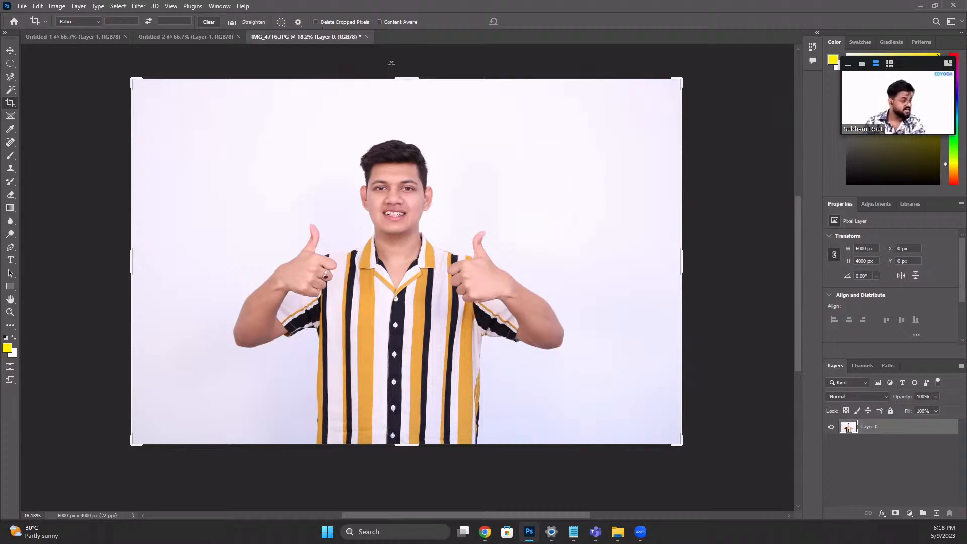
Step: Crop the photo in from all four sides around the man to about 3844 x 3033 px
drag(407, 78, 408, 107)
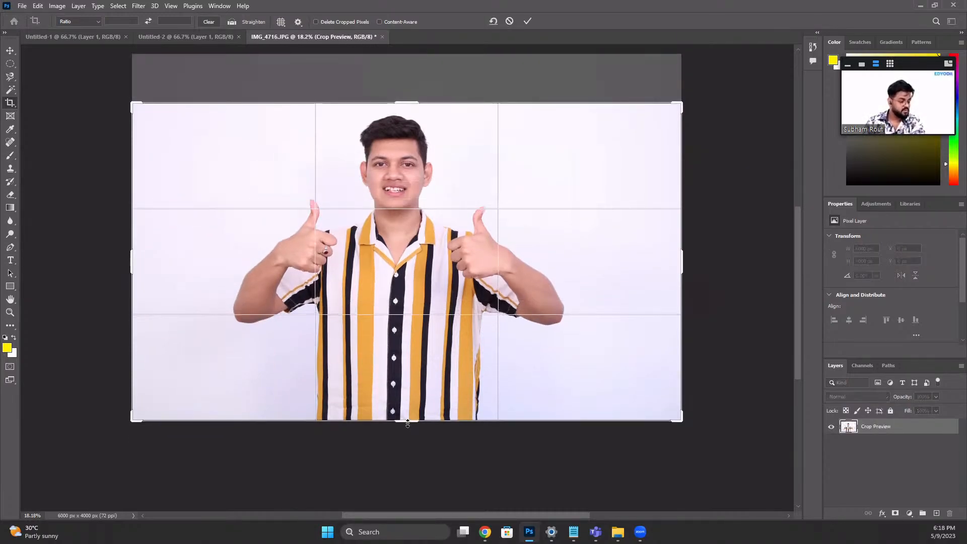
drag(407, 421, 410, 403)
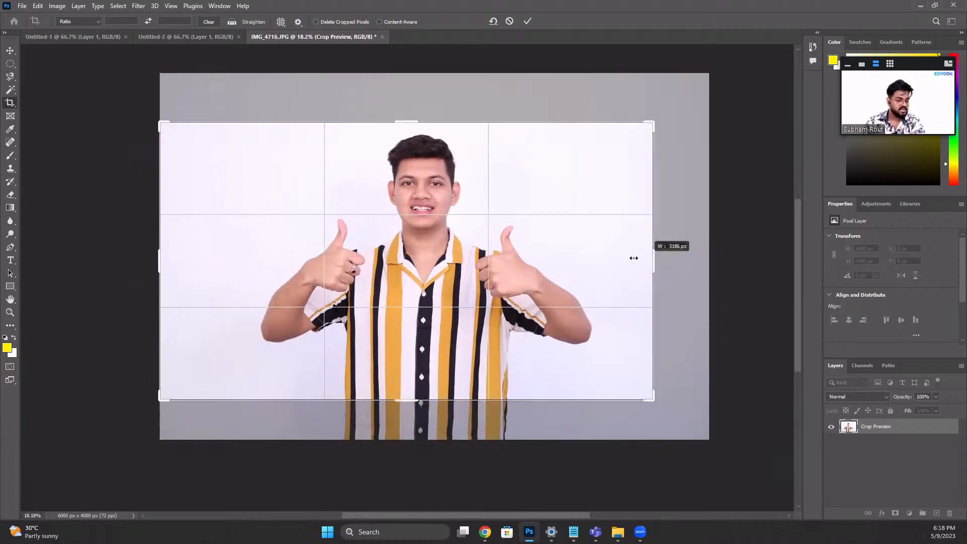
drag(682, 261, 629, 257)
drag(183, 262, 275, 260)
click(530, 22)
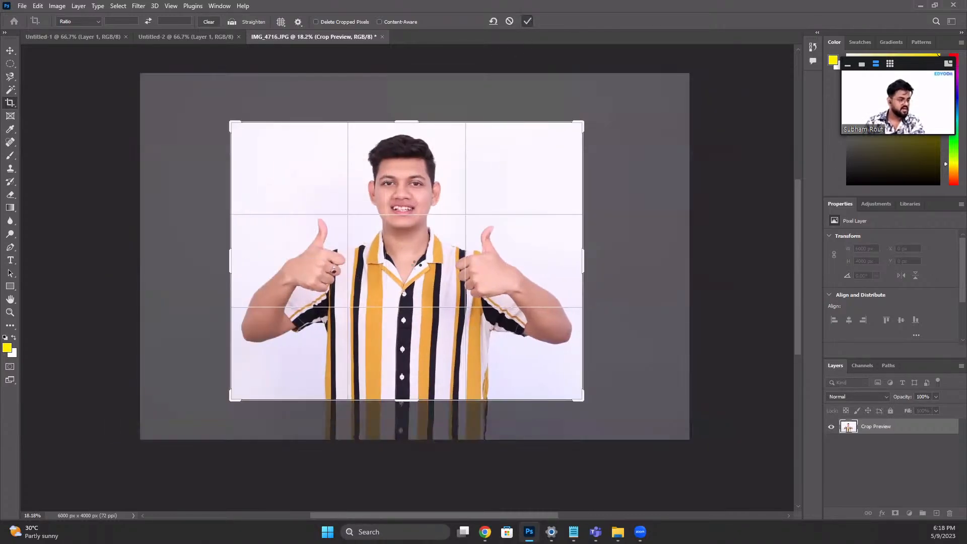
Step: Inspect the cropped photo and undo the crop
scroll(428, 220, up, 5)
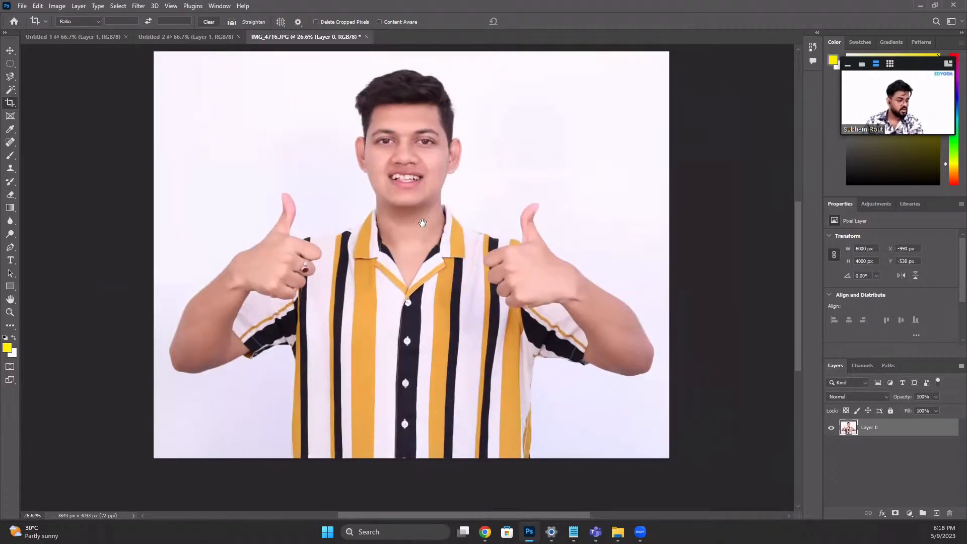
scroll(428, 217, down, 1)
key(ctrl+z)
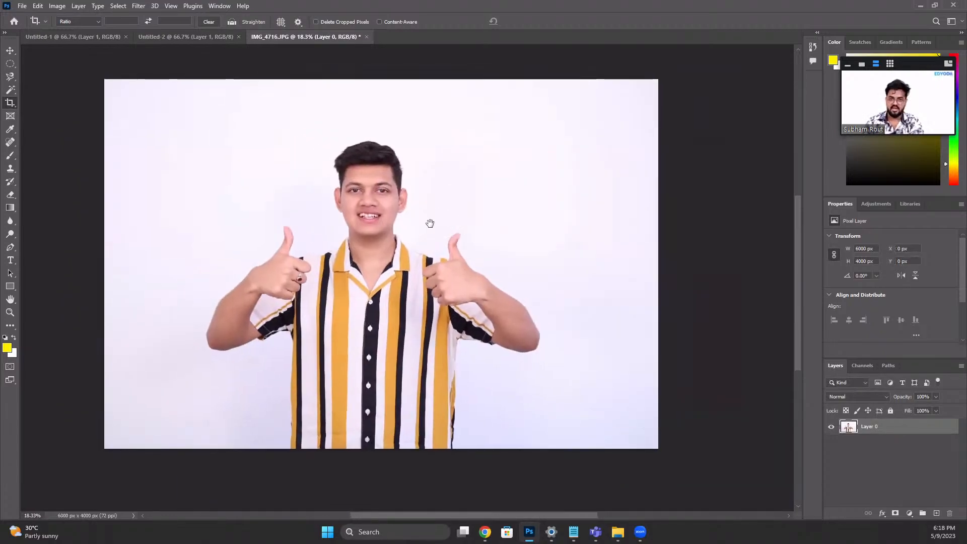
drag(430, 224, 455, 228)
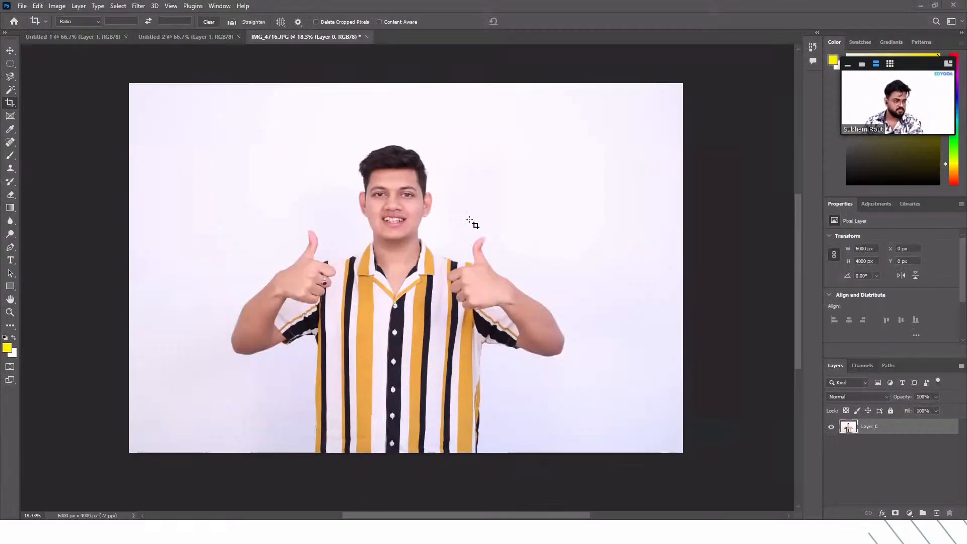
Step: Draw a Perspective Crop area around the man's head and raised thumbs
right_click(11, 103)
click(35, 115)
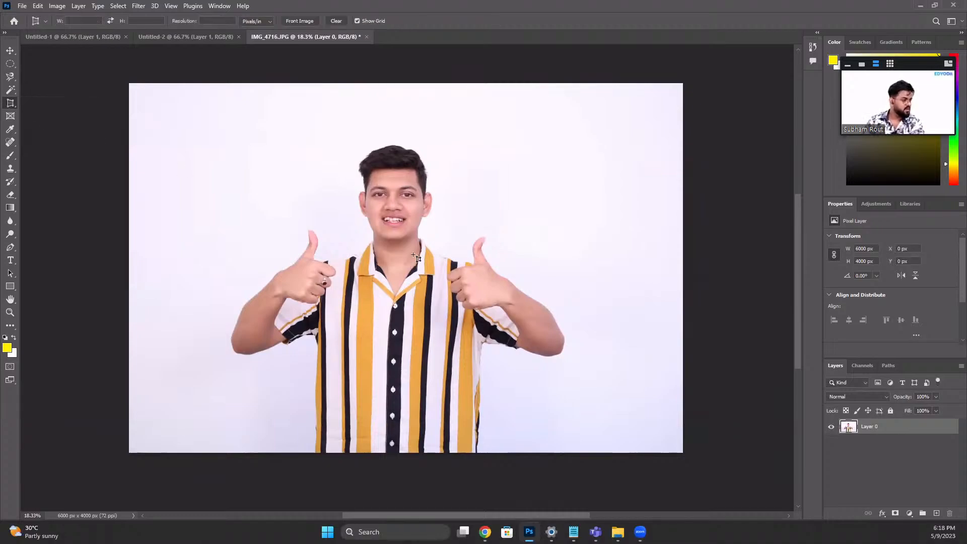
drag(416, 190, 606, 312)
drag(593, 249, 461, 217)
Step: Pull the four corners of the perspective crop area outward into a skewed shape and apply the crop, about 2729 x 2283 px
drag(475, 280, 499, 325)
drag(476, 160, 522, 117)
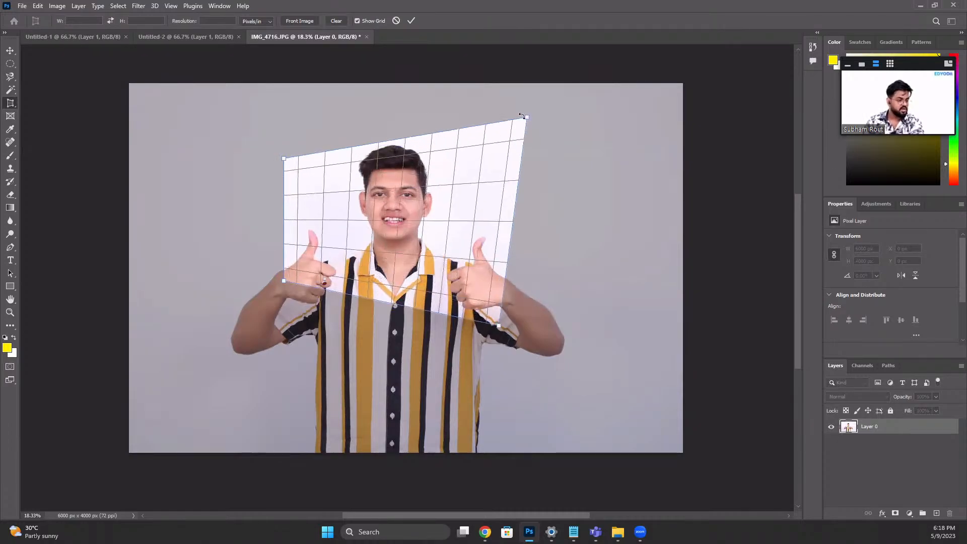
mouse_move(284, 161)
mouse_down()
mouse_move(280, 134)
mouse_move(277, 144)
mouse_up()
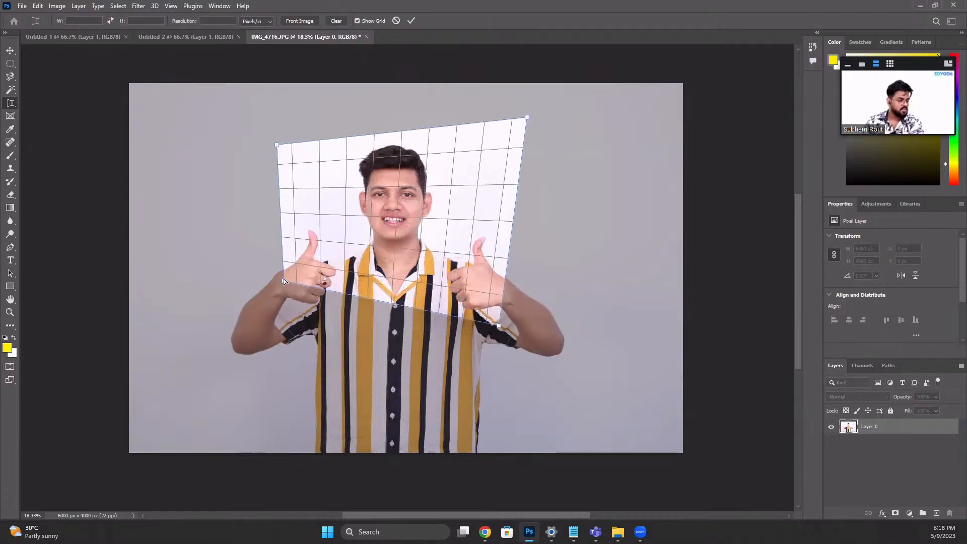
drag(283, 280, 258, 295)
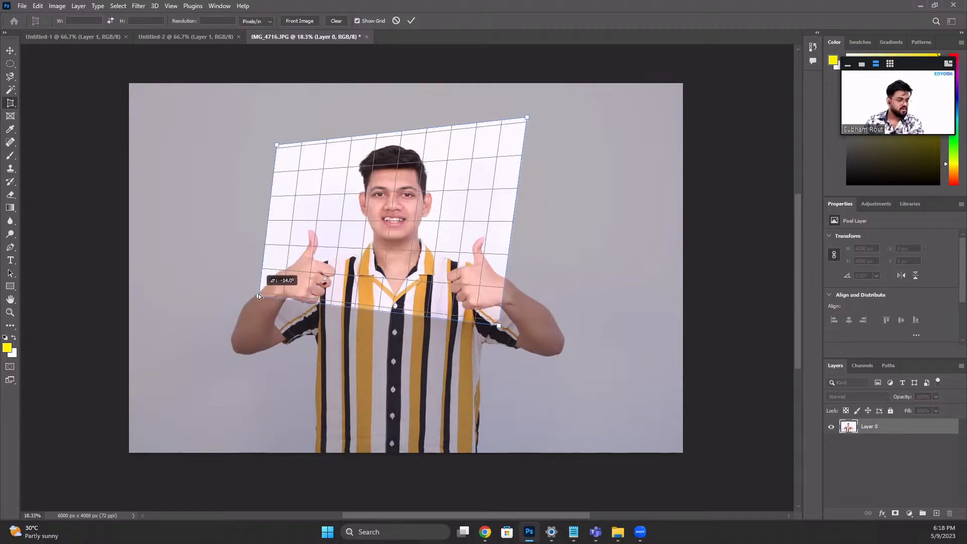
click(411, 21)
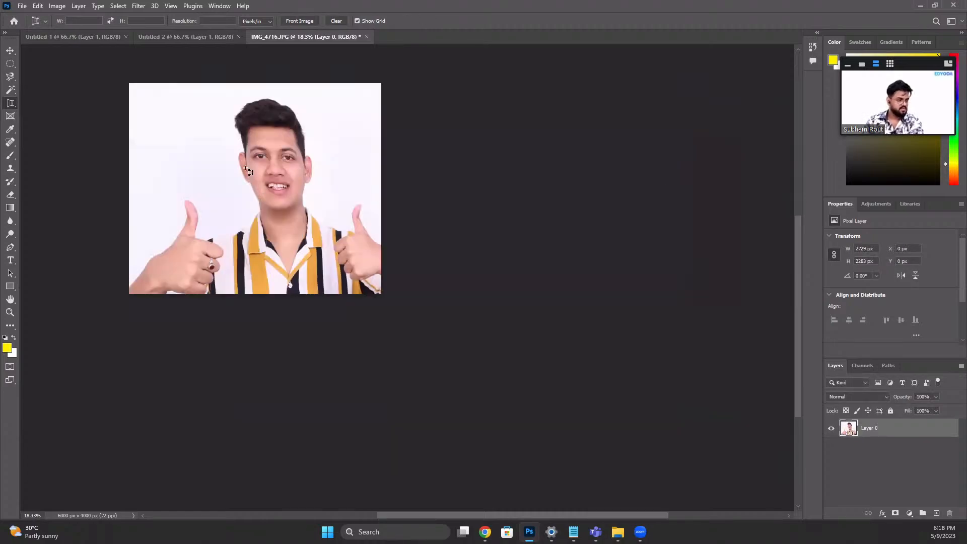
drag(253, 170, 428, 249)
scroll(427, 249, down, 1)
alt+scroll(440, 242, up, 6)
scroll(443, 227, up, 2)
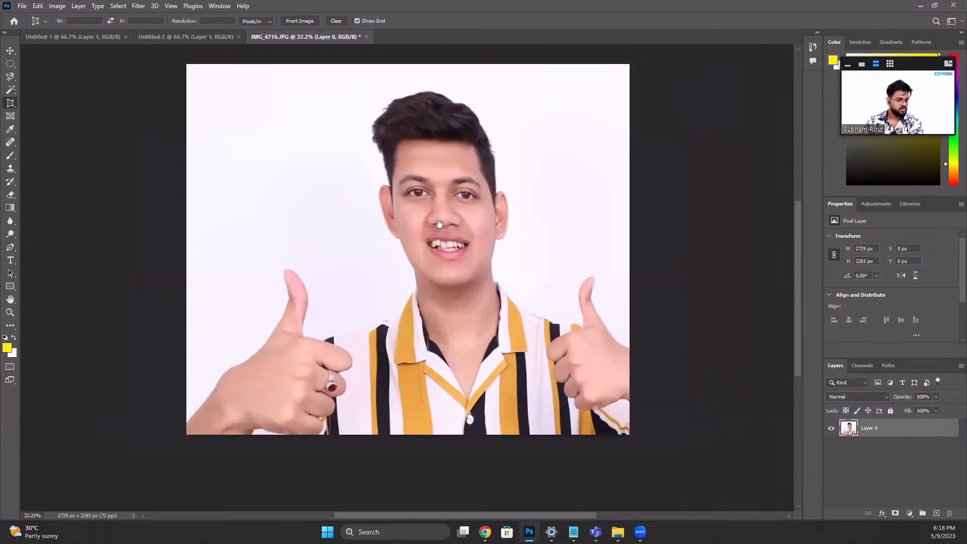
Step: Inspect the perspective-cropped photo, undo that crop, and switch to the presentation to advance past the Perspective Crop Tool slide
alt+scroll(440, 226, down, 2)
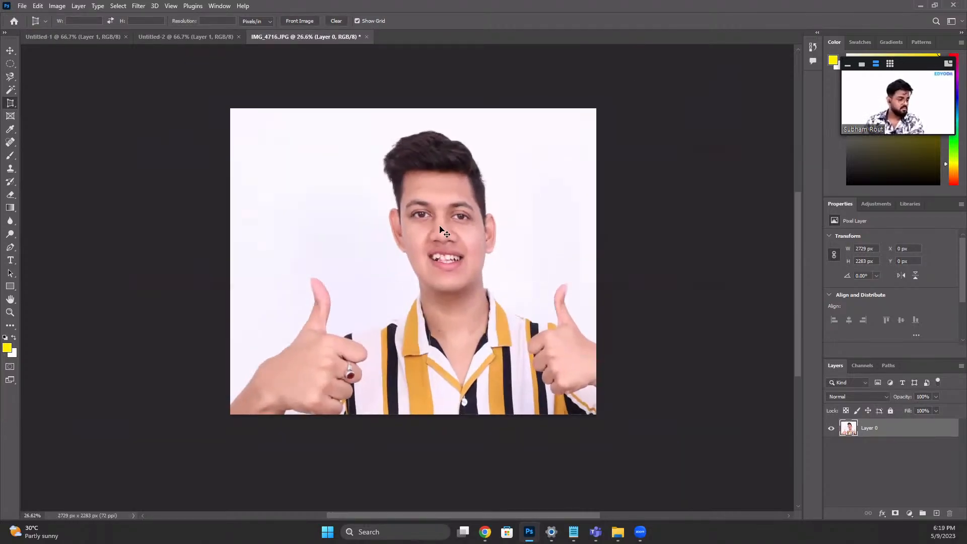
key(ctrl+z)
drag(571, 260, 444, 195)
alt+scroll(446, 197, down, 3)
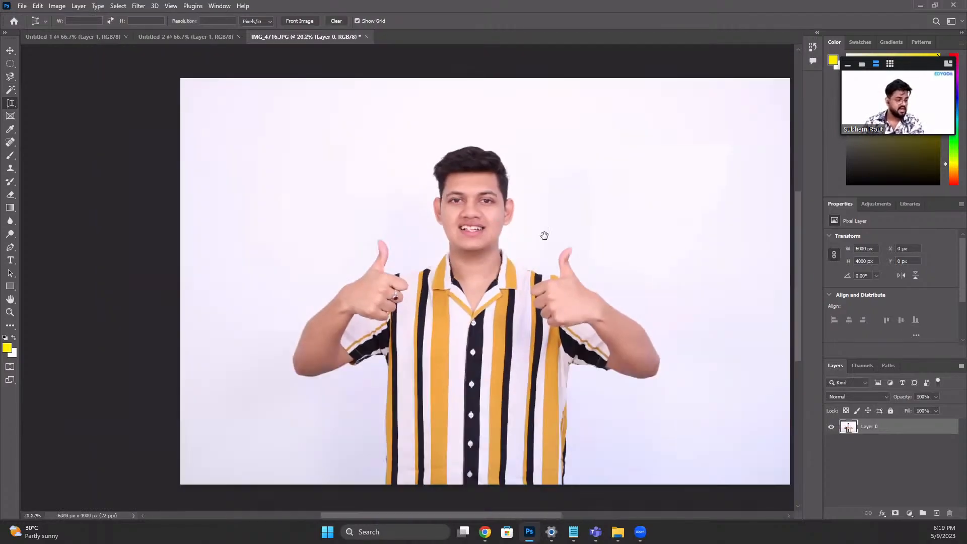
drag(544, 235, 477, 211)
key(alt+Tab)
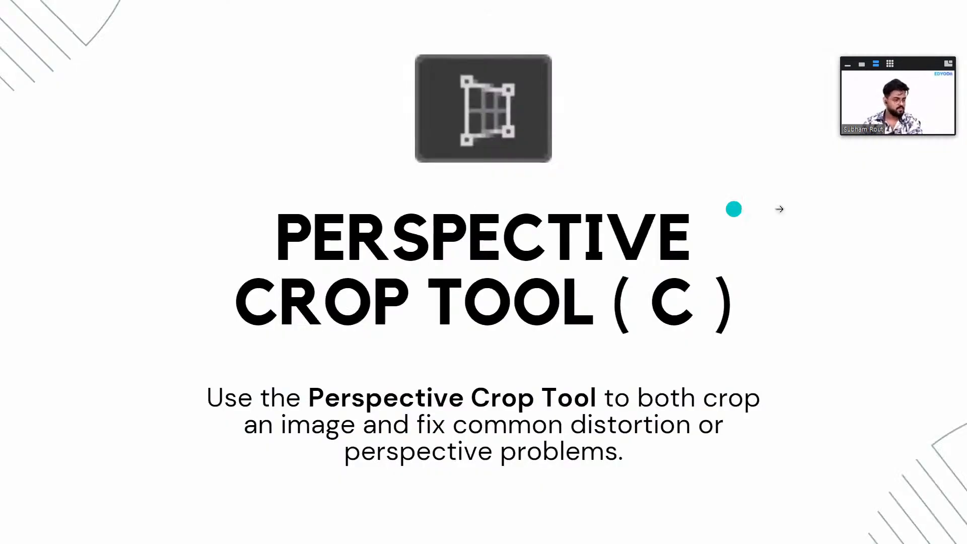
click(853, 233)
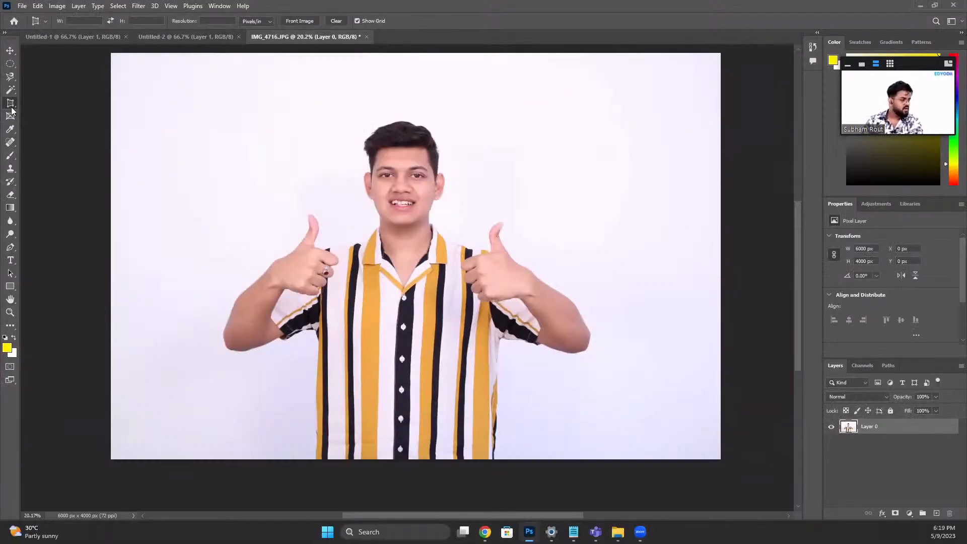
Step: Try the Slice tool around the man's head, shifting the slice upward over the head and deleting it
right_click(11, 104)
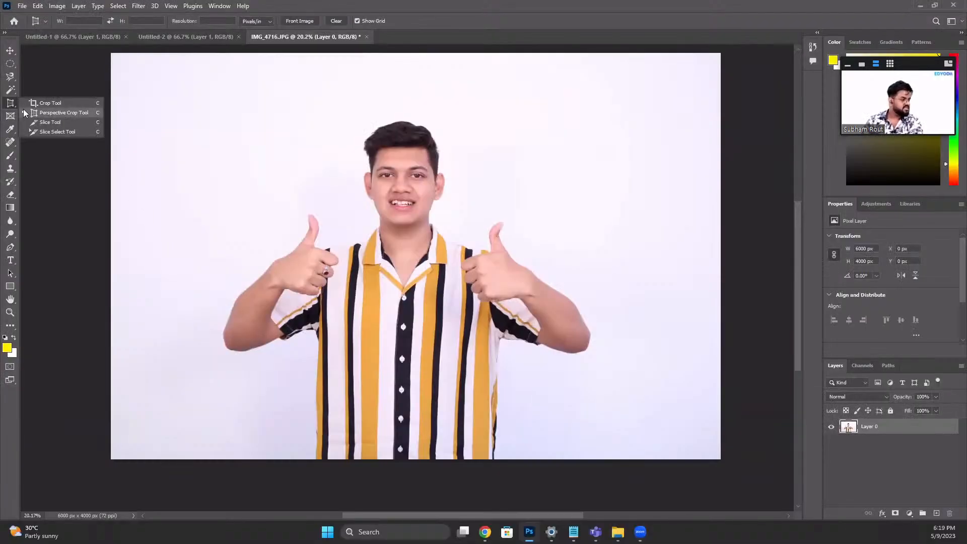
click(50, 122)
drag(322, 151, 522, 277)
drag(396, 191, 376, 134)
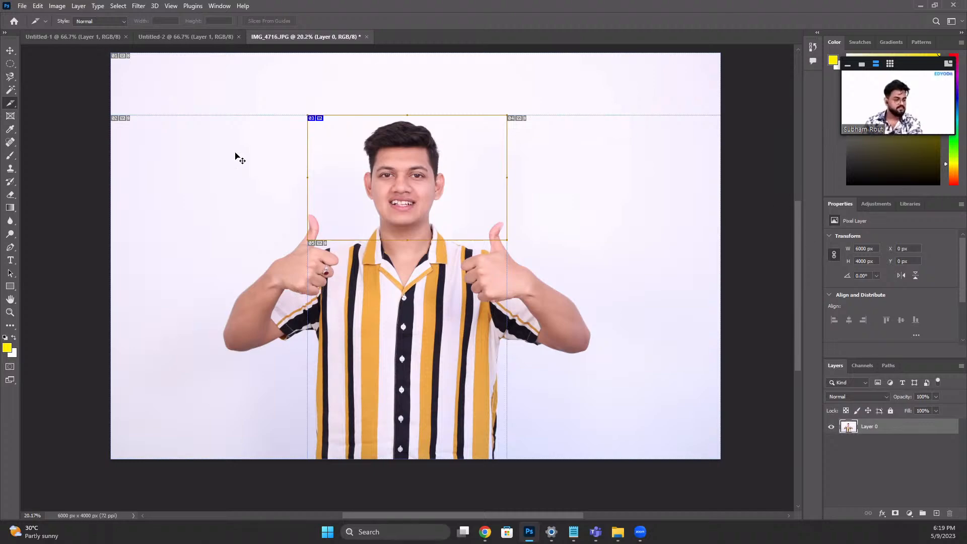
key(Delete)
key(v)
Step: Draw a large slice from the photo's upper-left area across the man's chest and move it down and to the right
click(10, 104)
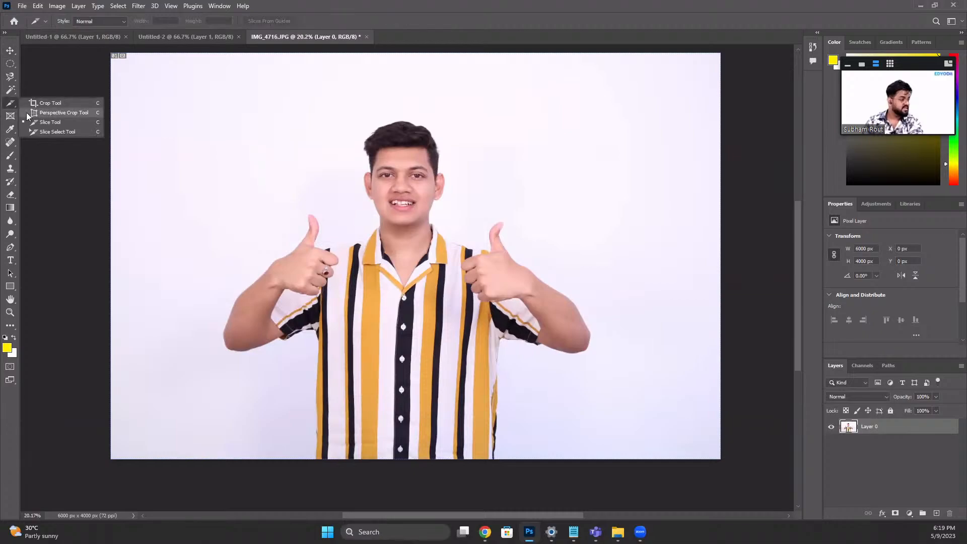
click(44, 124)
drag(157, 83, 527, 285)
drag(371, 176, 473, 283)
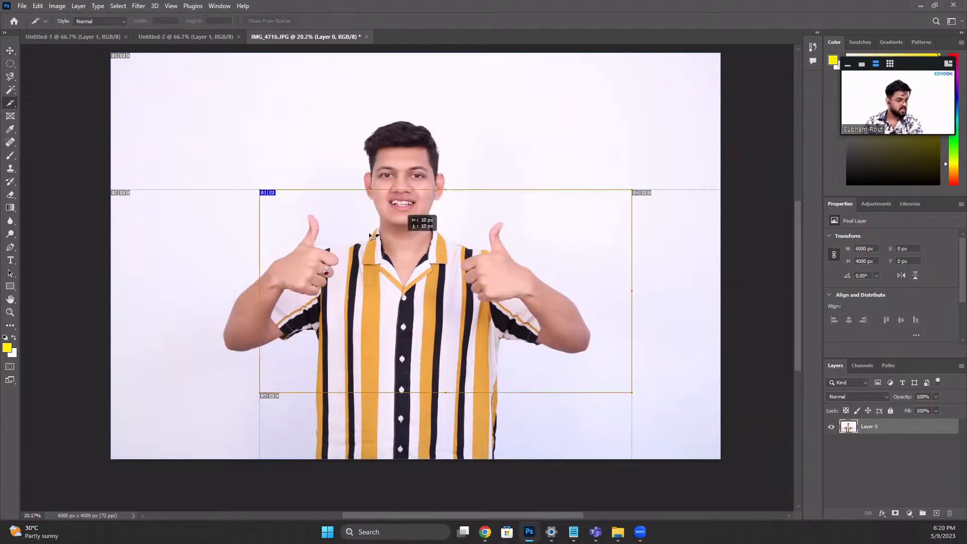
Step: Try repositioning the large slice over the man with the Slice Select tool, undoing moves in between
click(13, 106)
click(38, 133)
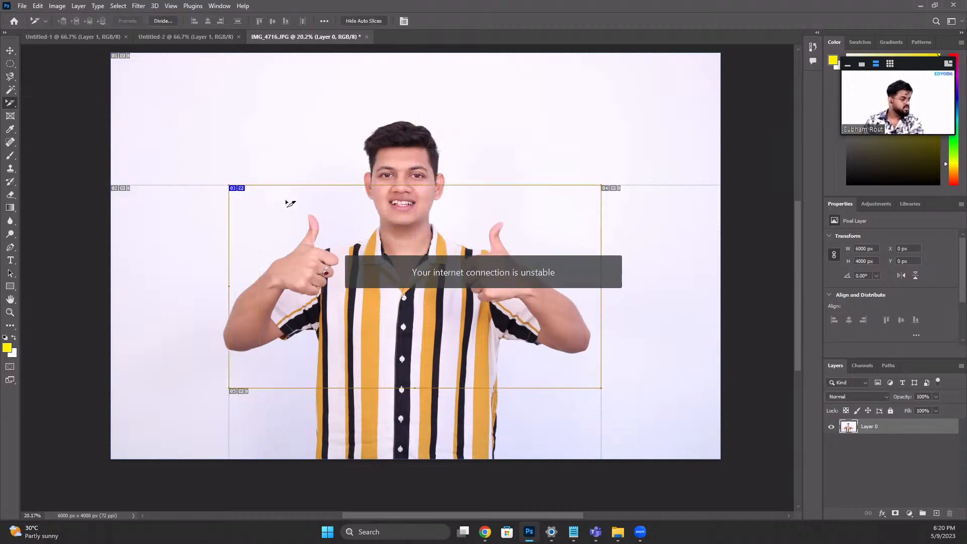
drag(288, 206, 219, 223)
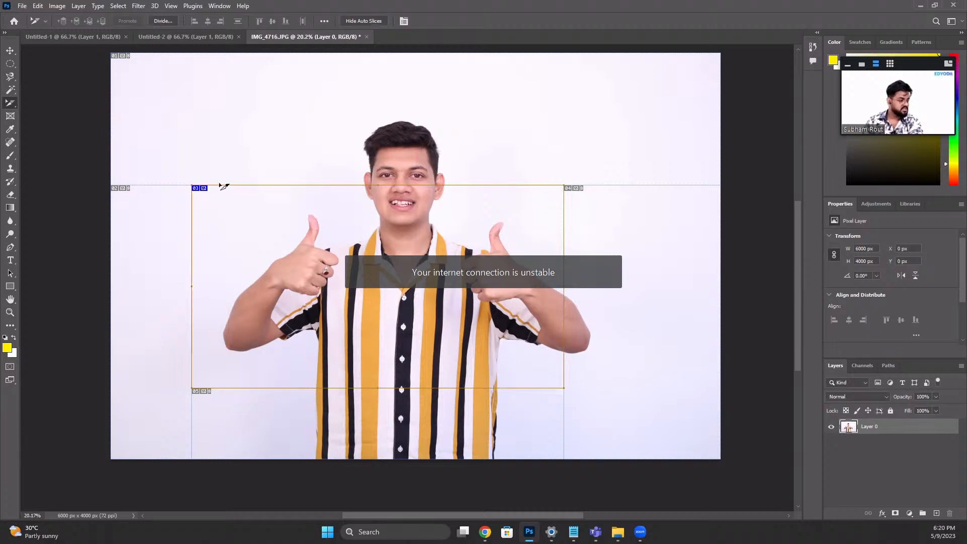
key(ctrl+z)
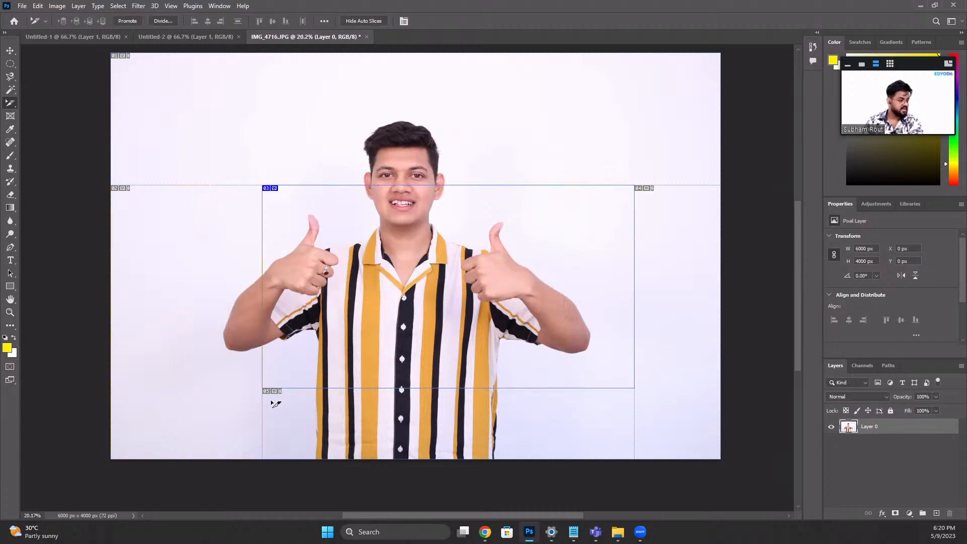
drag(290, 259, 293, 224)
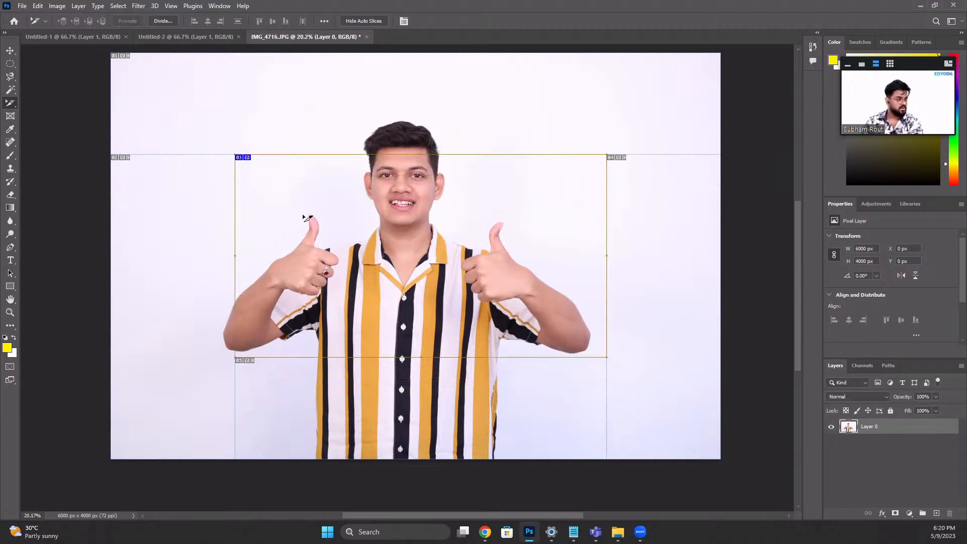
key(ctrl+z)
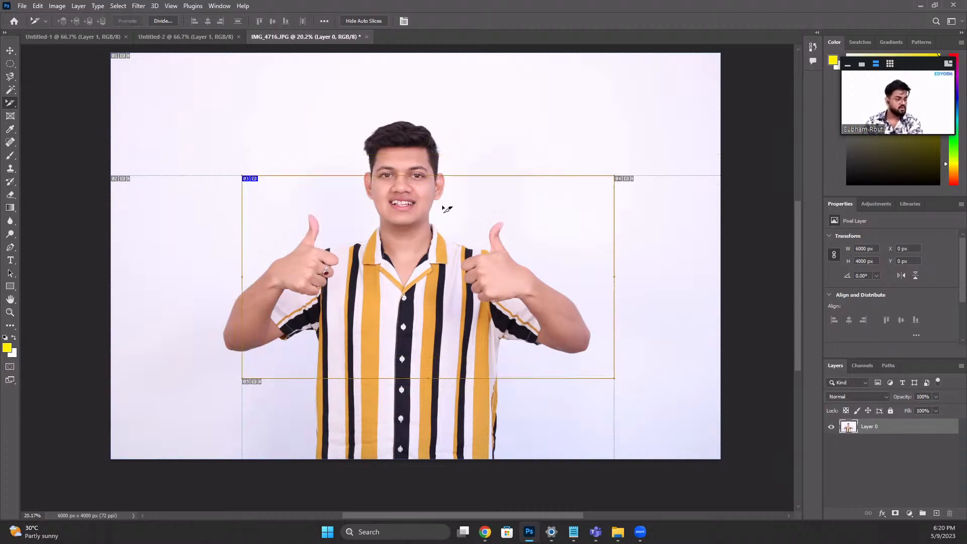
Step: Undo the remaining slice moves and the creation of the large slice
key(ctrl+z)
key(ctrl+z)
key(ctrl+z)
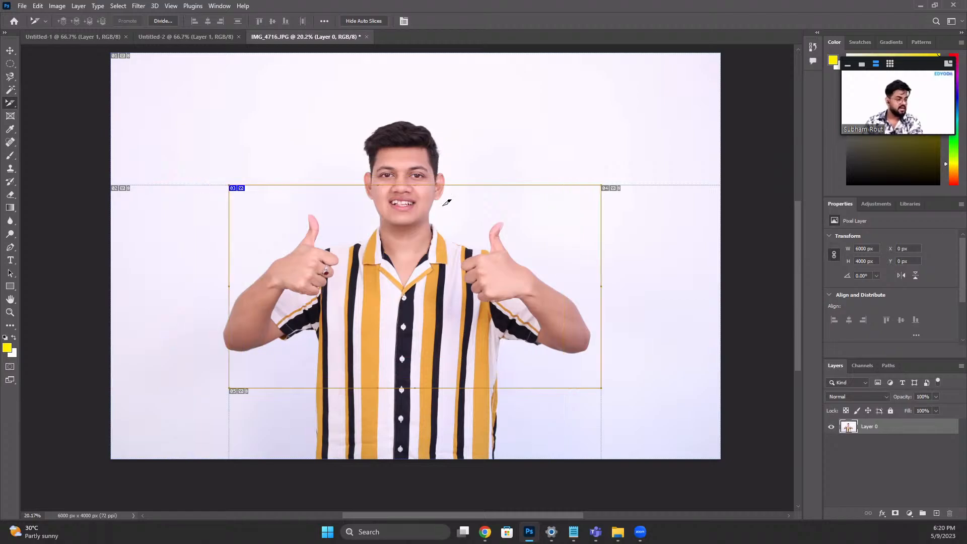
key(ctrl+z)
key(ctrl+z)
key(ctrl+z)
key(ctrl+z)
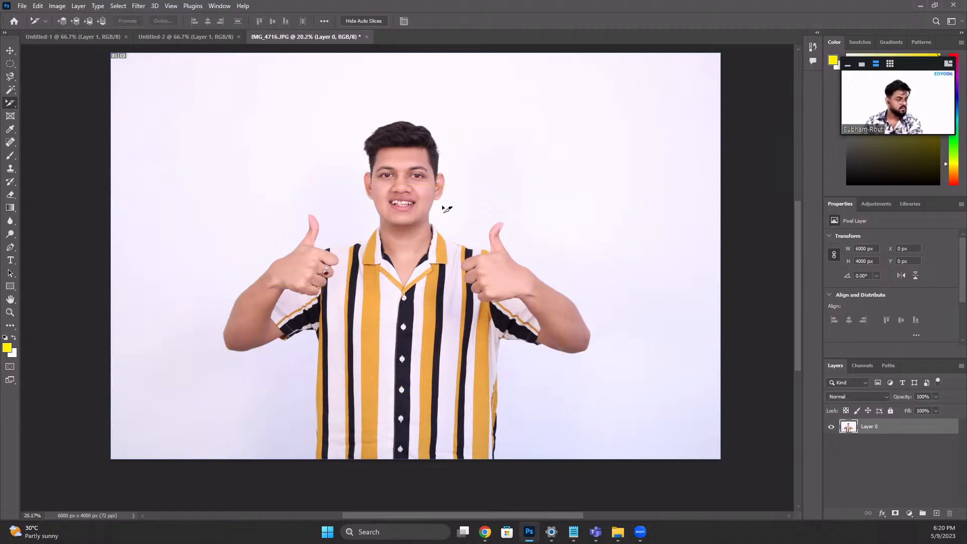
key(ctrl+z)
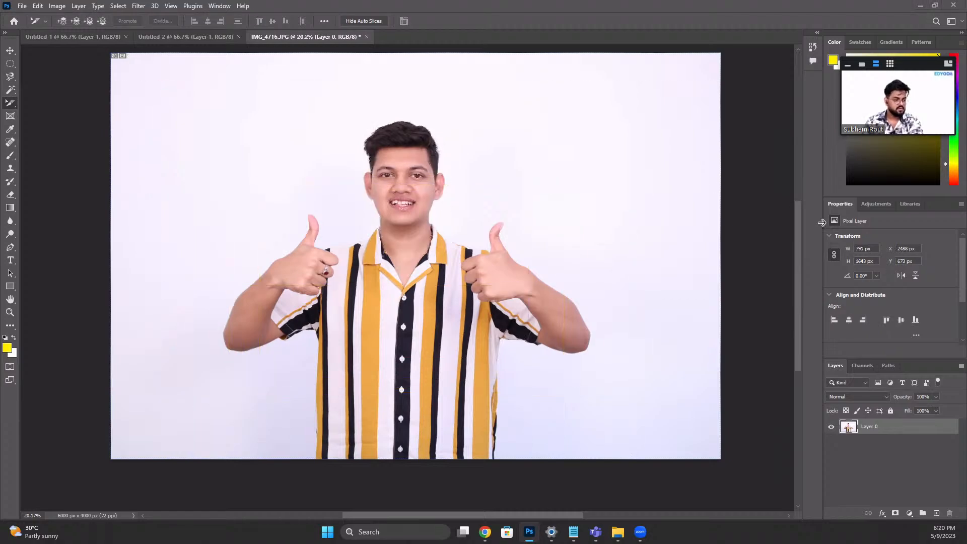
Step: Switch to the presentation, advance to the Frame Tool slide, and return to Photoshop
key(alt+Tab)
click(879, 229)
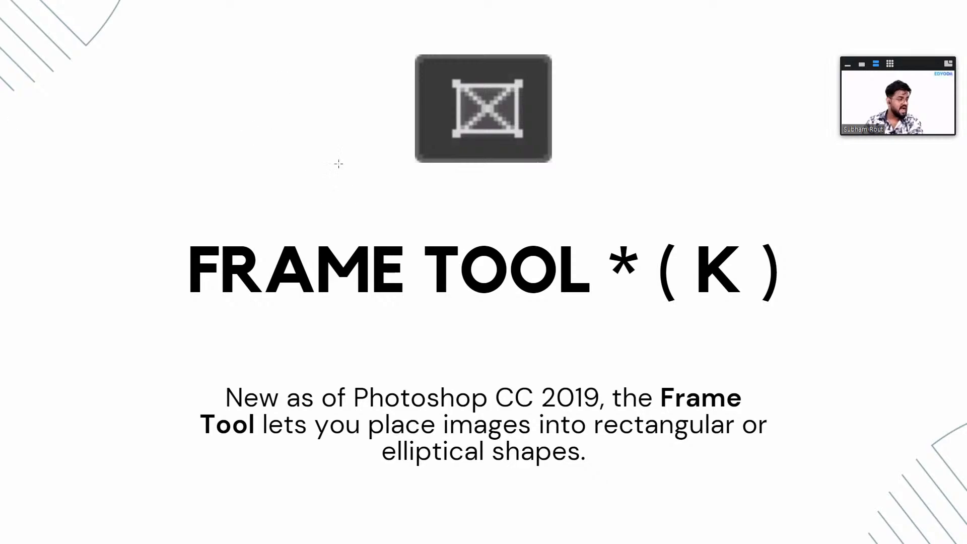
key(alt+Tab)
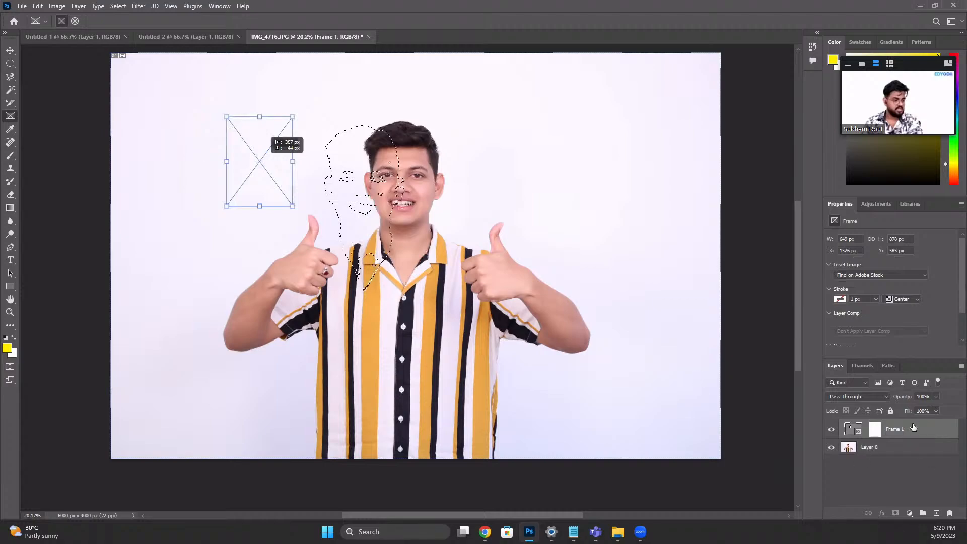
Step: Undo the trial frame beside the man's head so that only the photo layer is left
key(ctrl+z)
key(ctrl+z)
key(ctrl+z)
key(ctrl+z)
key(ctrl+z)
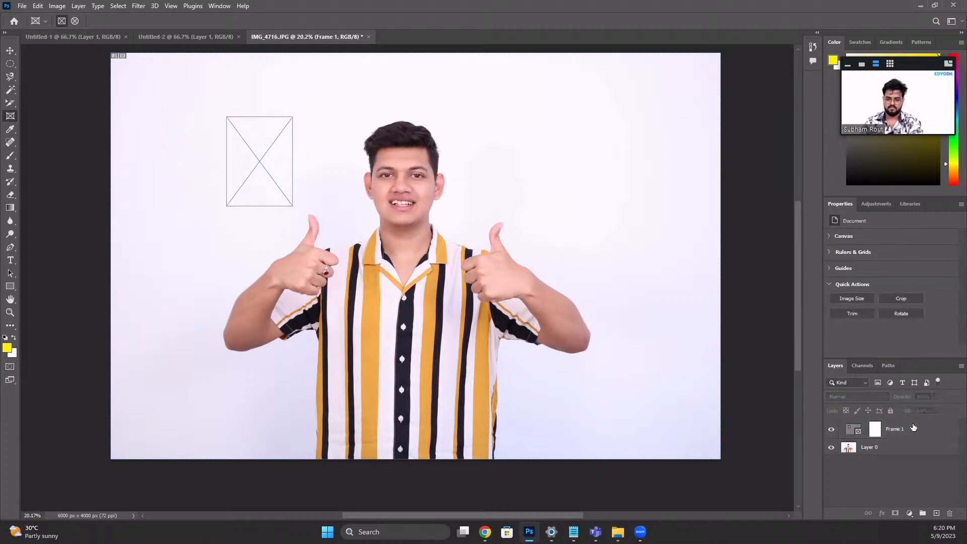
key(ctrl+z)
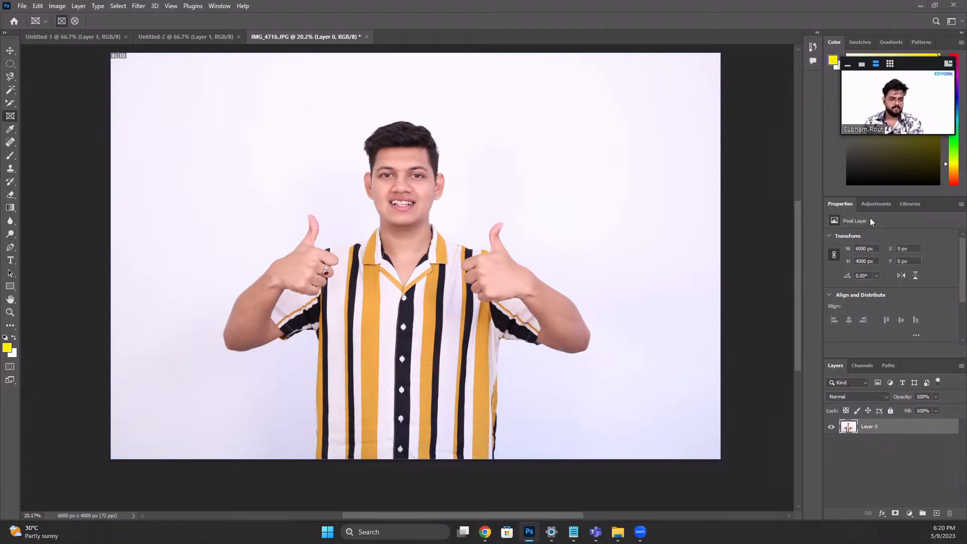
Step: Switch to the presentation, advance through the Measurement Tools title to the Eyedropper Tool slide, and return to Photoshop
key(alt+Tab)
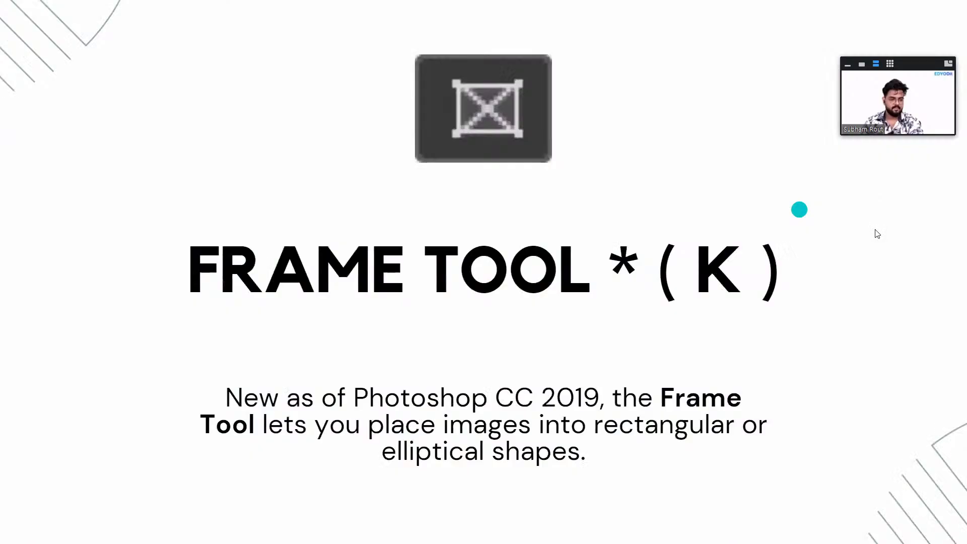
key(Right)
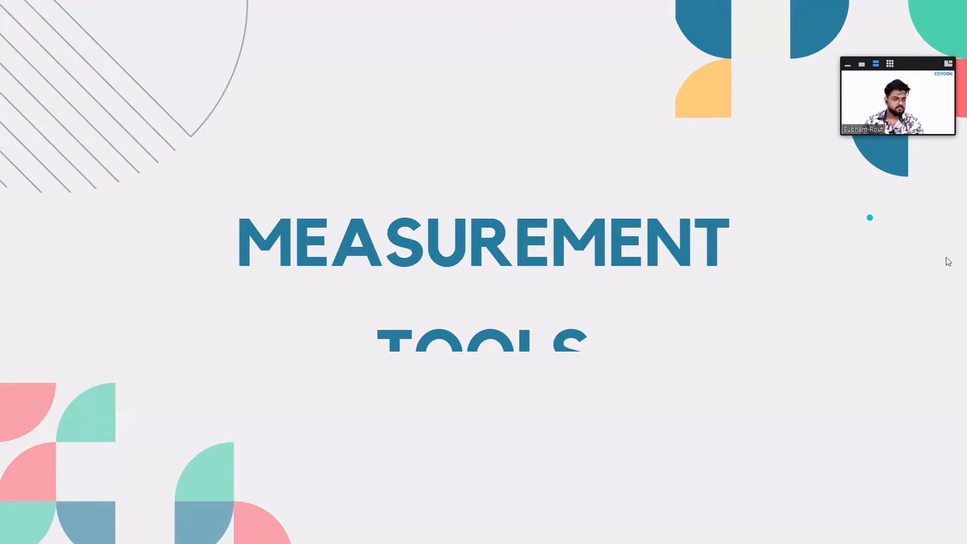
key(Right)
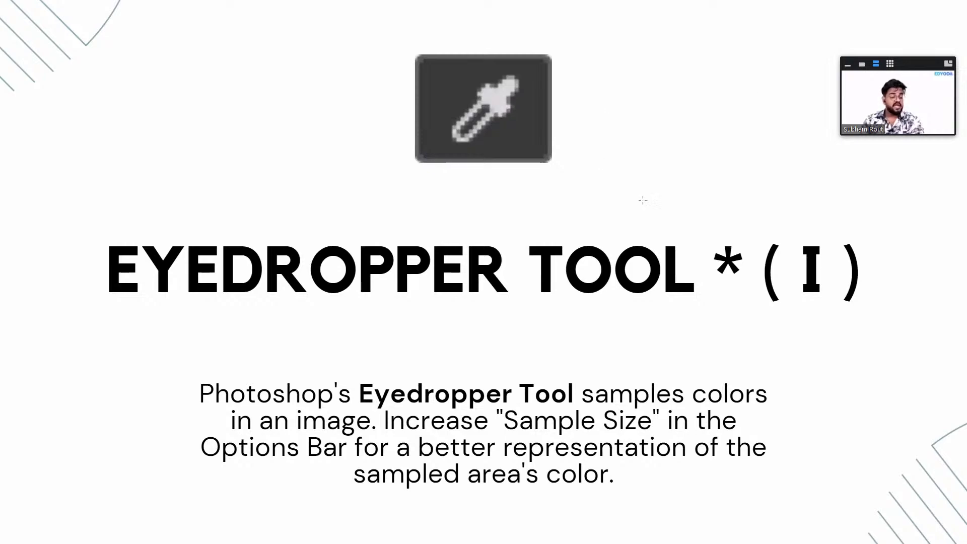
key(alt+Tab)
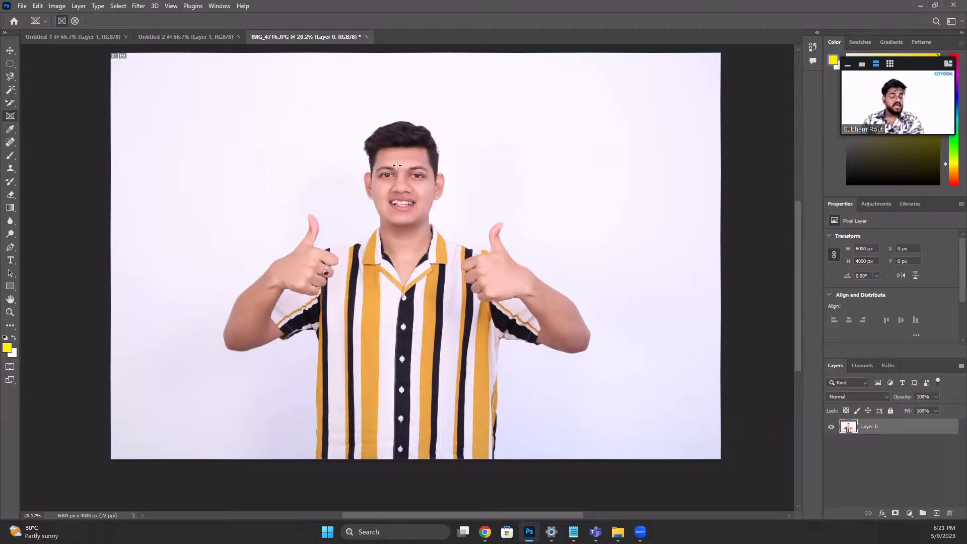
Step: Sample the shirt's orange-yellow collar and the man's skin tone with the Eyedropper, confirming f0ae9e as the foreground color
click(10, 129)
key(i)
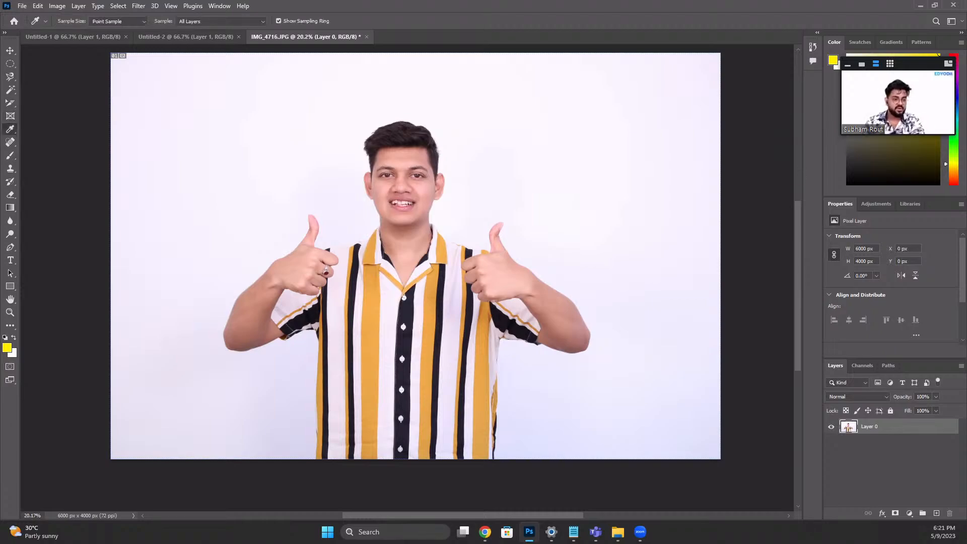
click(372, 249)
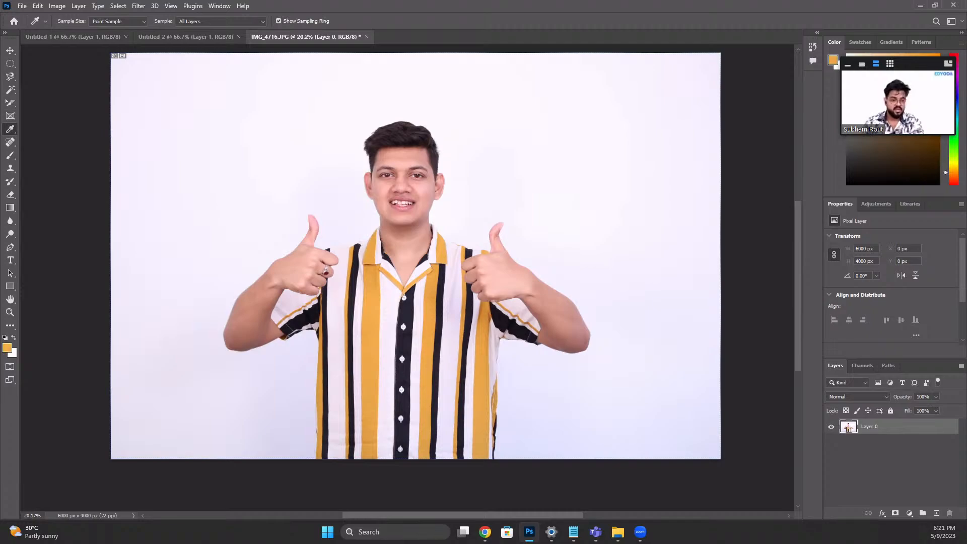
key(ctrl+n)
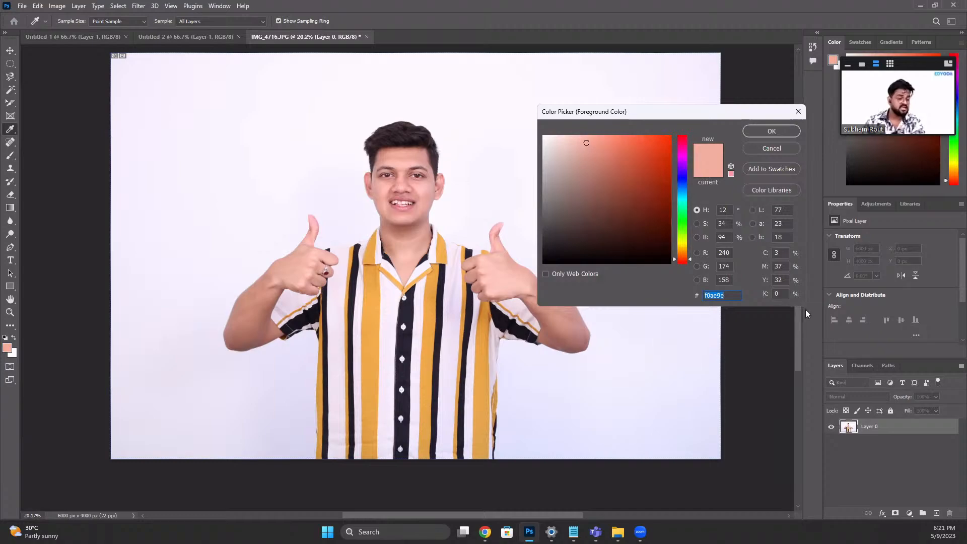
key(Return)
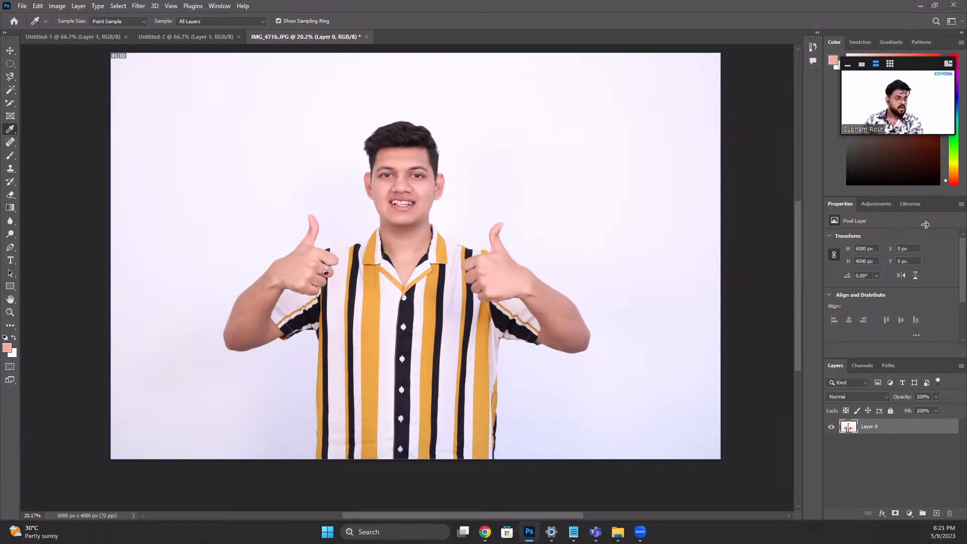
Step: Switch to the presentation and advance to the 3D Material Eyedropper Tool slide
key(alt+Tab)
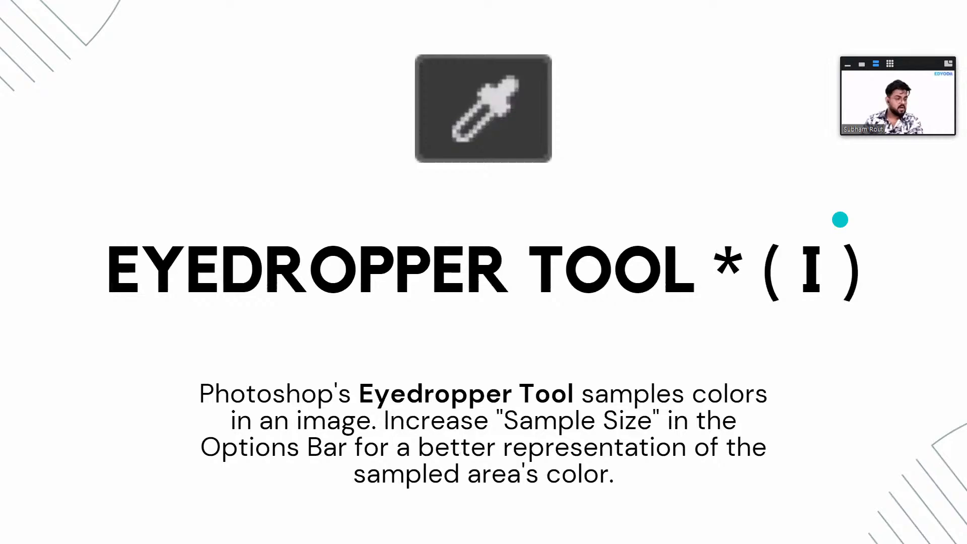
key(Right)
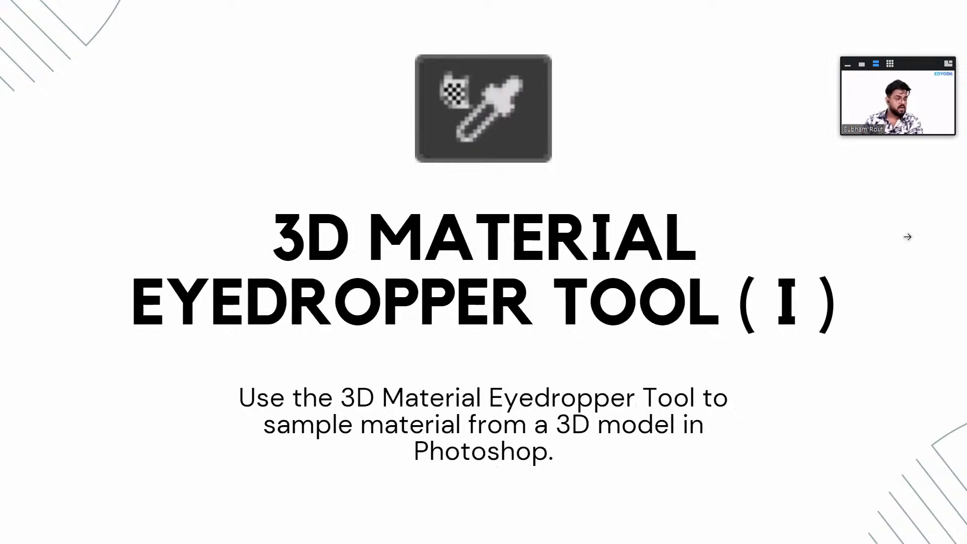
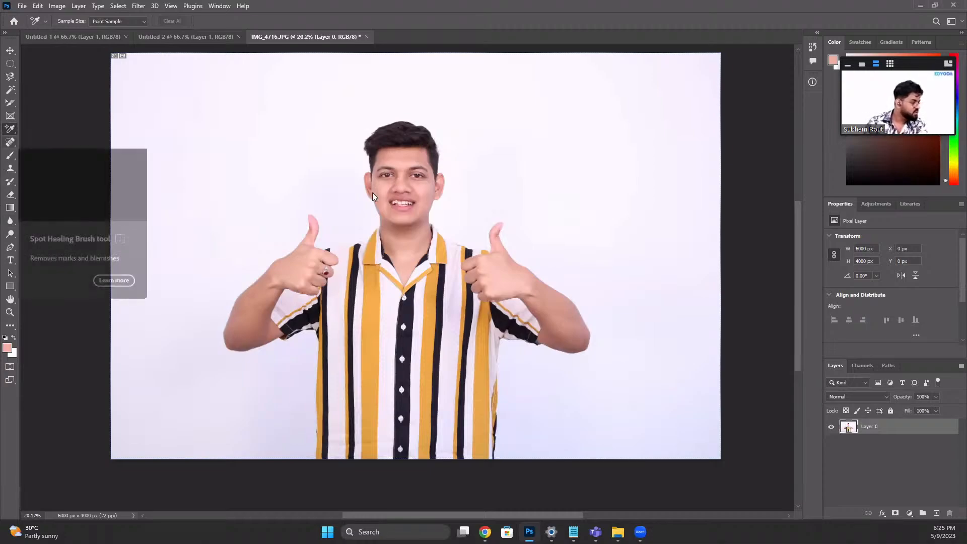
Step: Remove the dark mole just above the photo's left eyebrow with the Spot Healing Brush set to Content-Aware
click(10, 143)
click(56, 141)
scroll(365, 191, up, 1)
scroll(366, 191, up, 8)
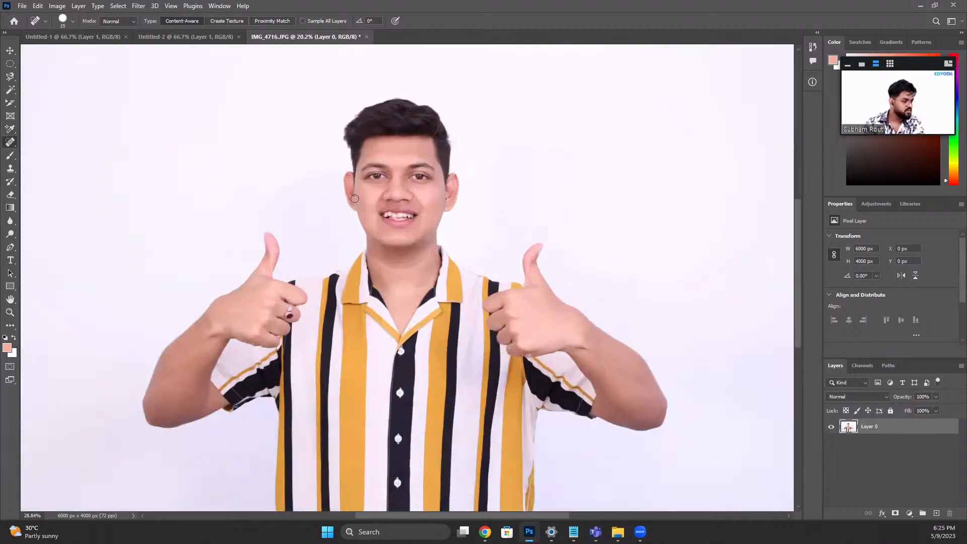
scroll(158, 175, up, 5)
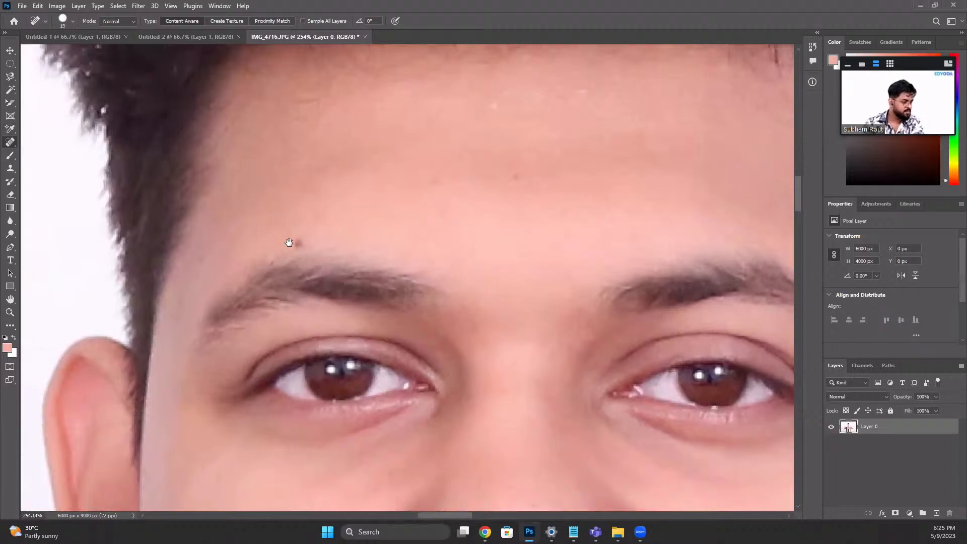
drag(289, 243, 296, 226)
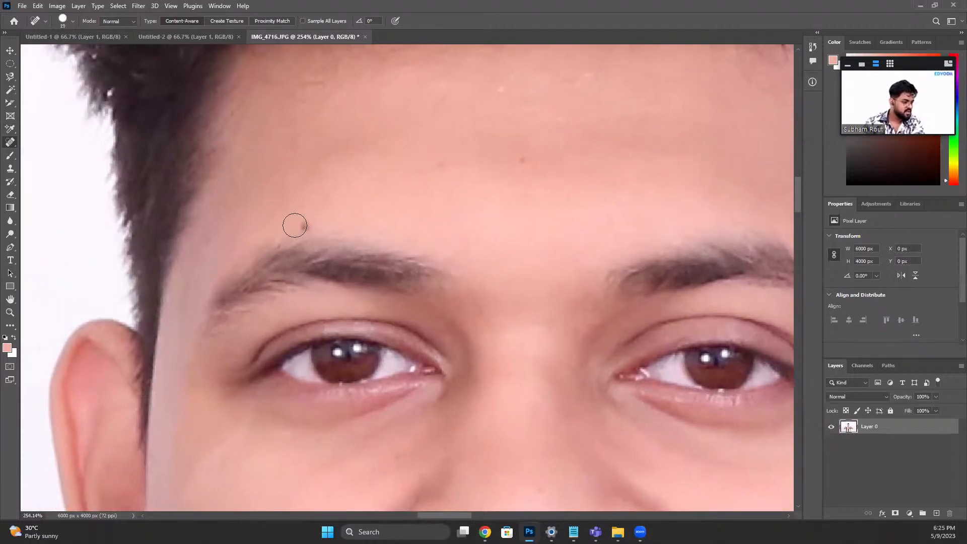
click(305, 225)
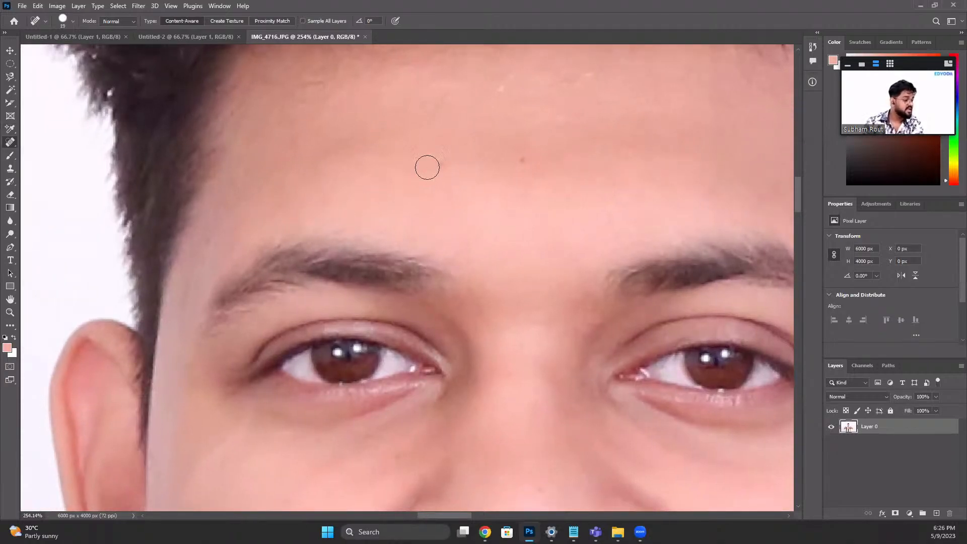
Step: Remove the two small spots in the middle of the forehead with the Spot Healing Brush
drag(441, 151, 395, 182)
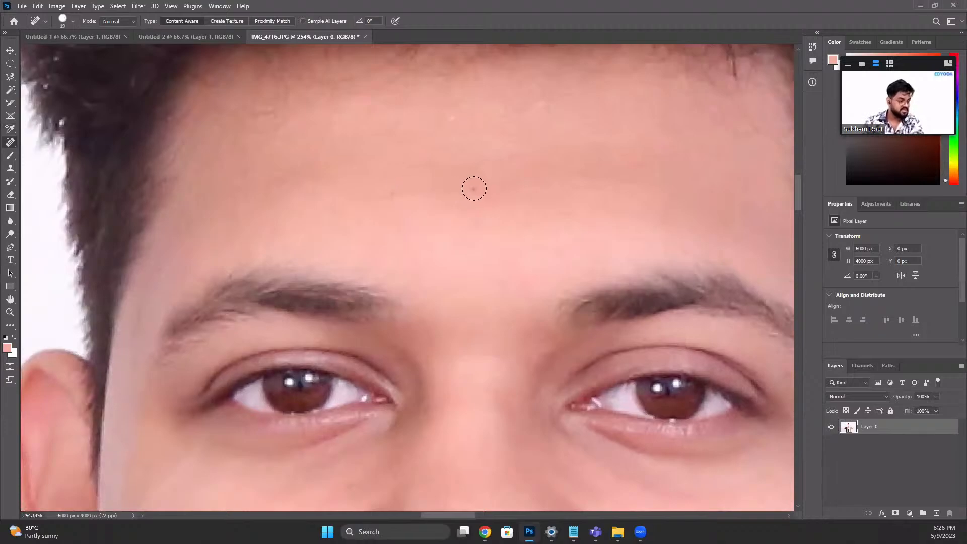
click(474, 189)
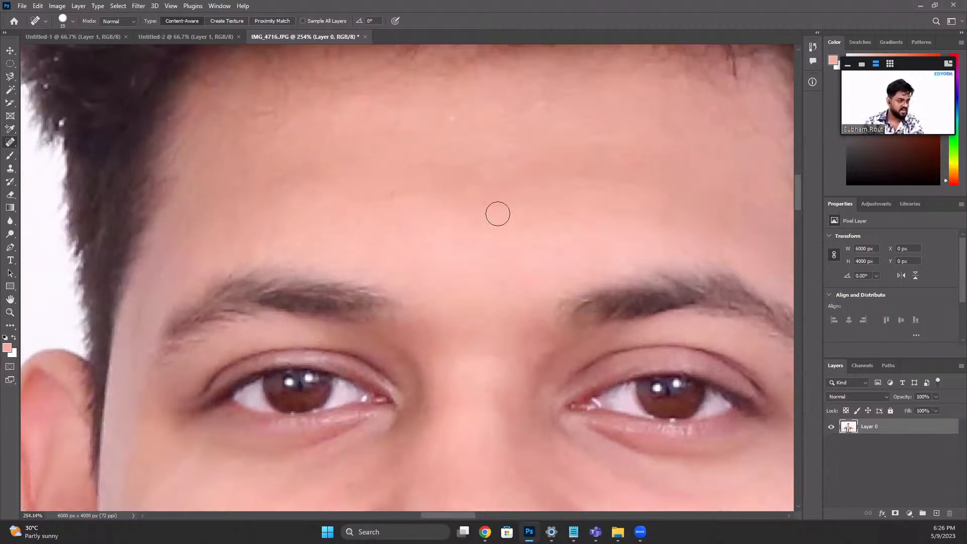
click(392, 190)
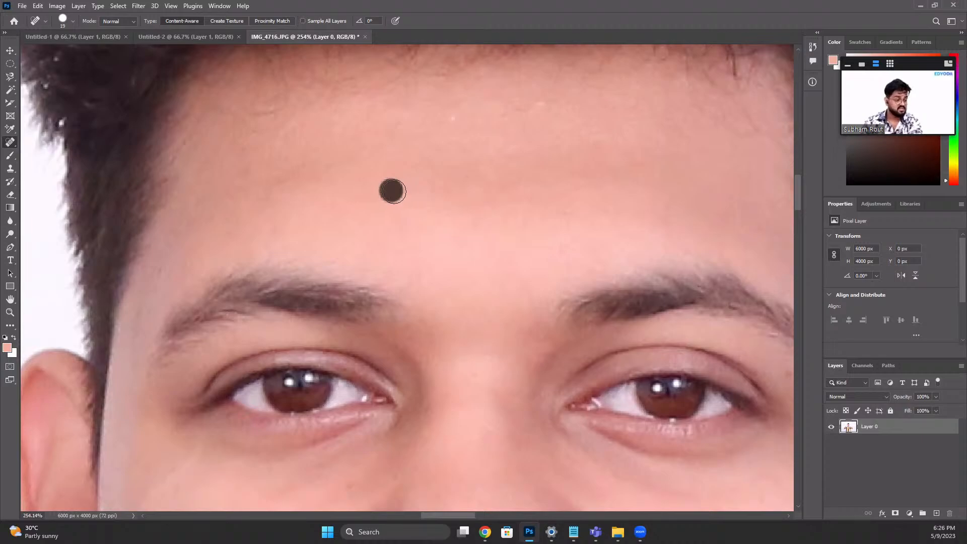
scroll(451, 199, down, 10)
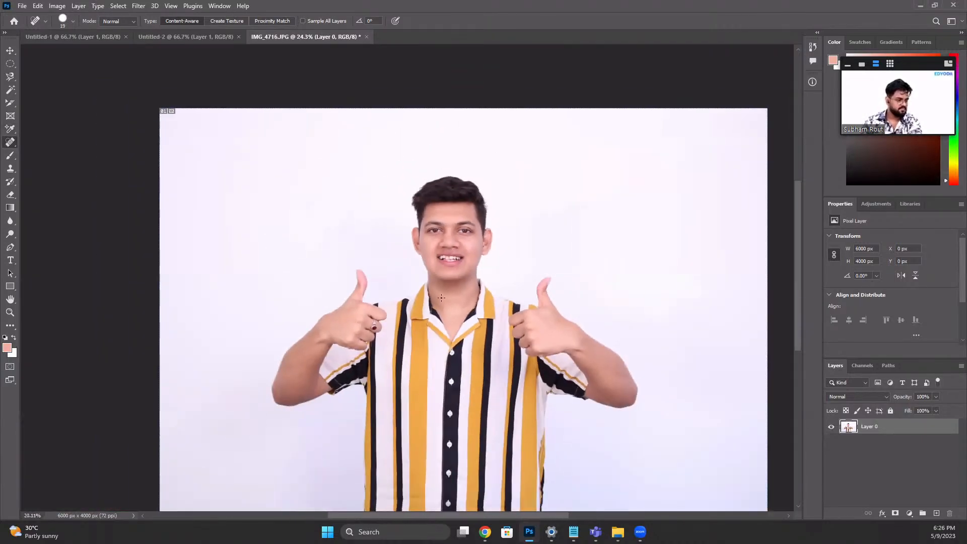
scroll(438, 283, down, 2)
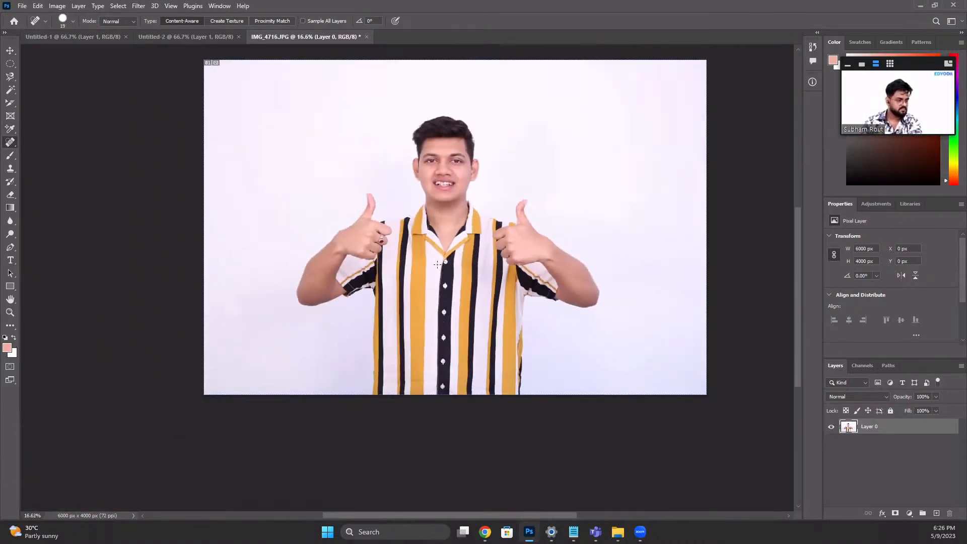
scroll(426, 230, up, 1)
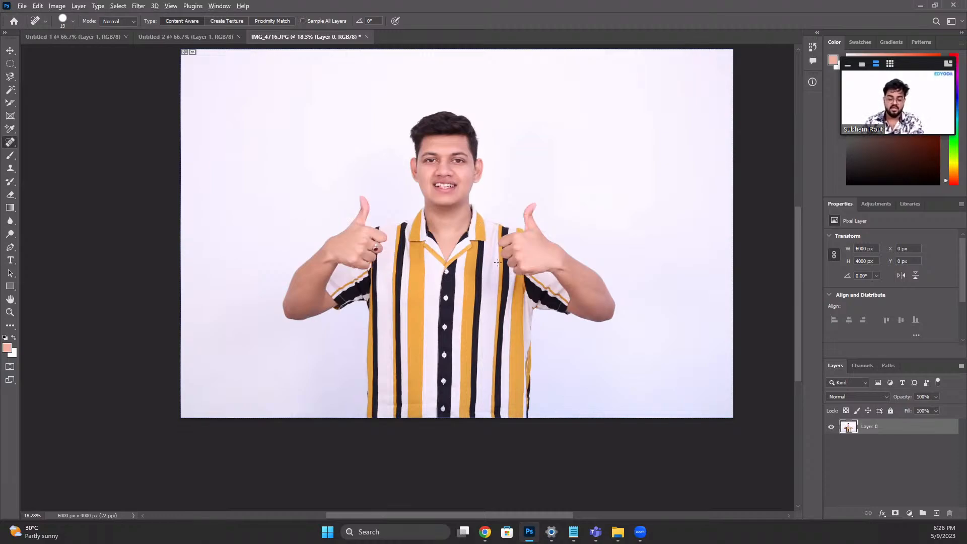
Step: Switch to the presentation, advance to the Healing Brush Tool slide, and return to Photoshop
key(alt+Tab)
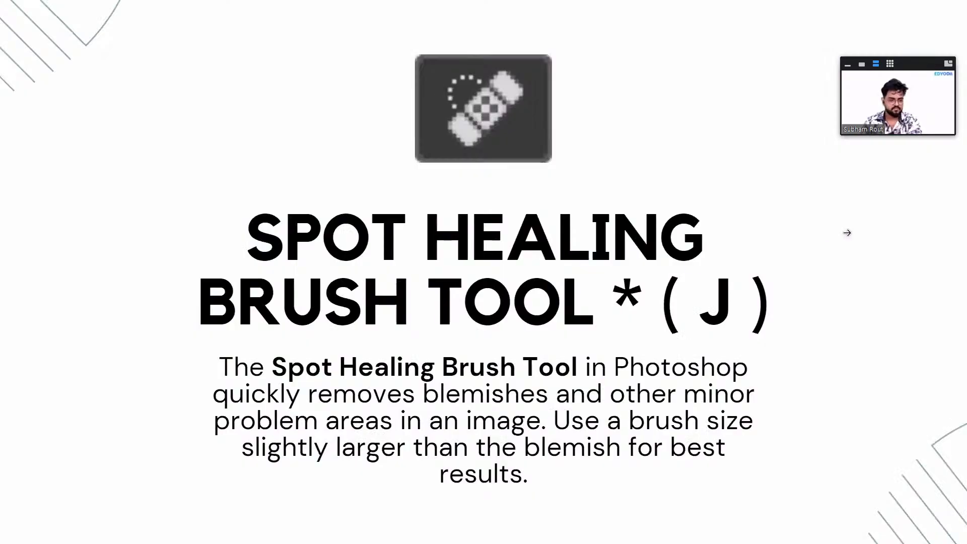
click(881, 238)
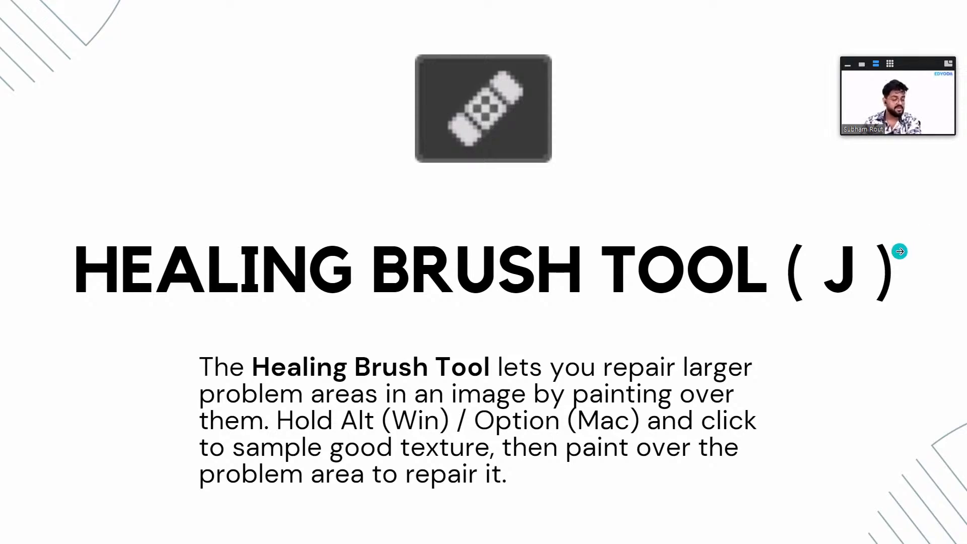
key(alt+Tab)
Step: Remove the two dark moles on the photo's left side of the neck with the Healing Brush, using sampled clean skin
scroll(421, 227, up, 4)
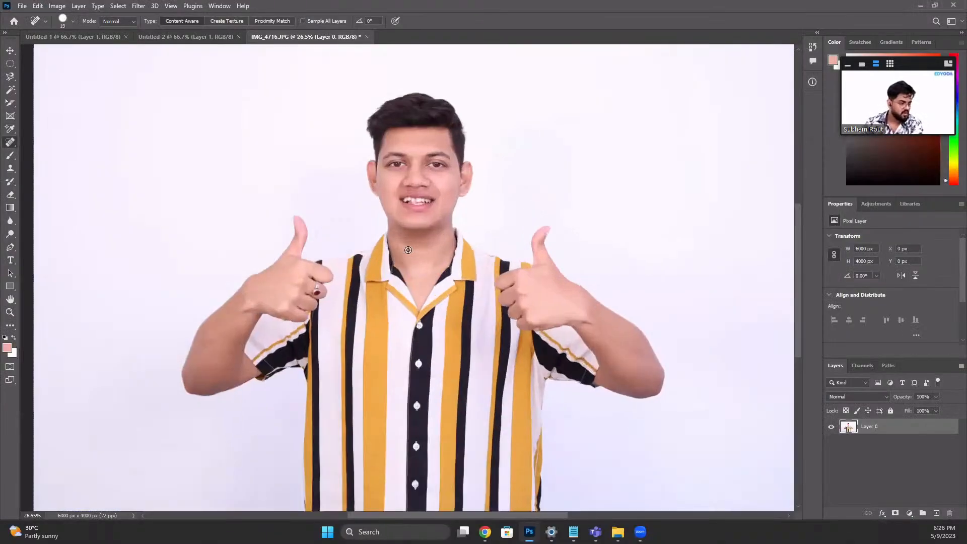
scroll(421, 226, up, 7)
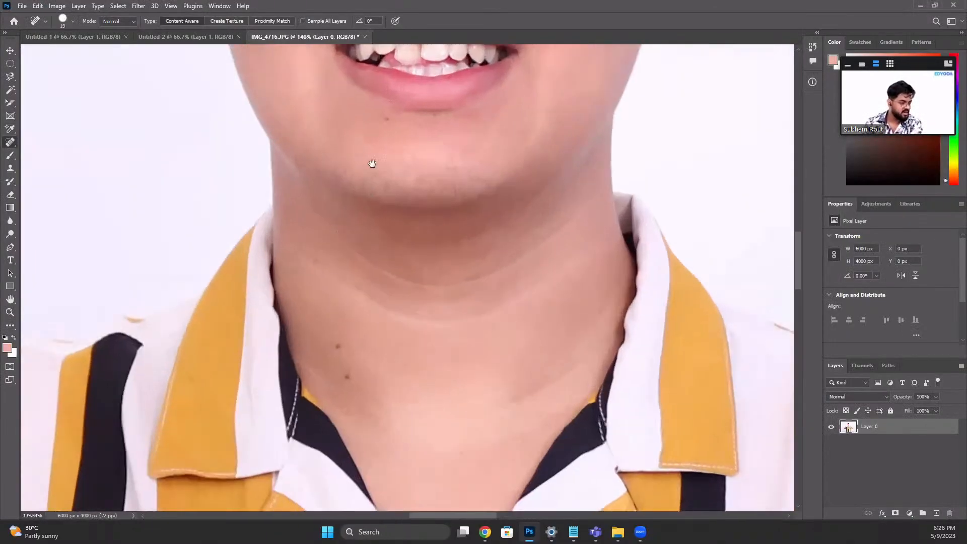
scroll(372, 163, up, 5)
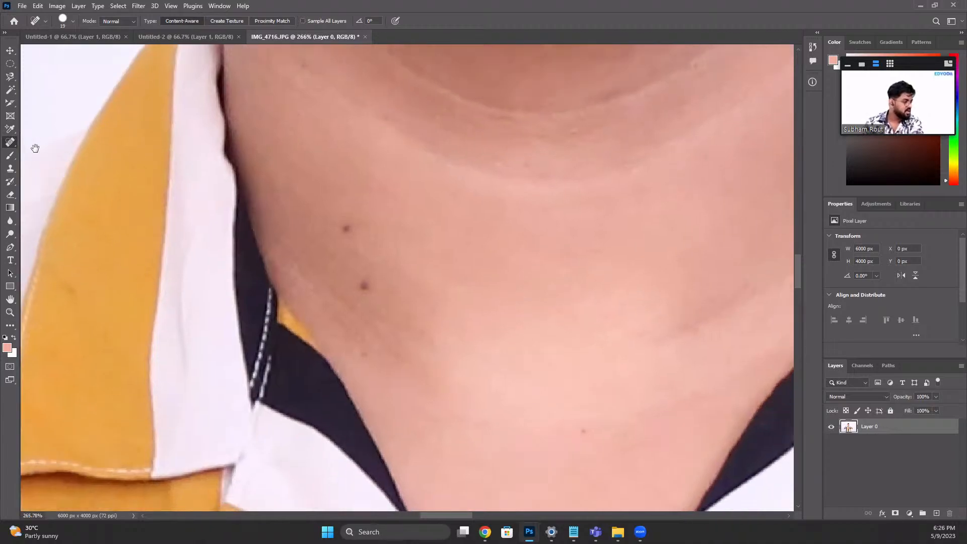
right_click(10, 142)
key(shift+j)
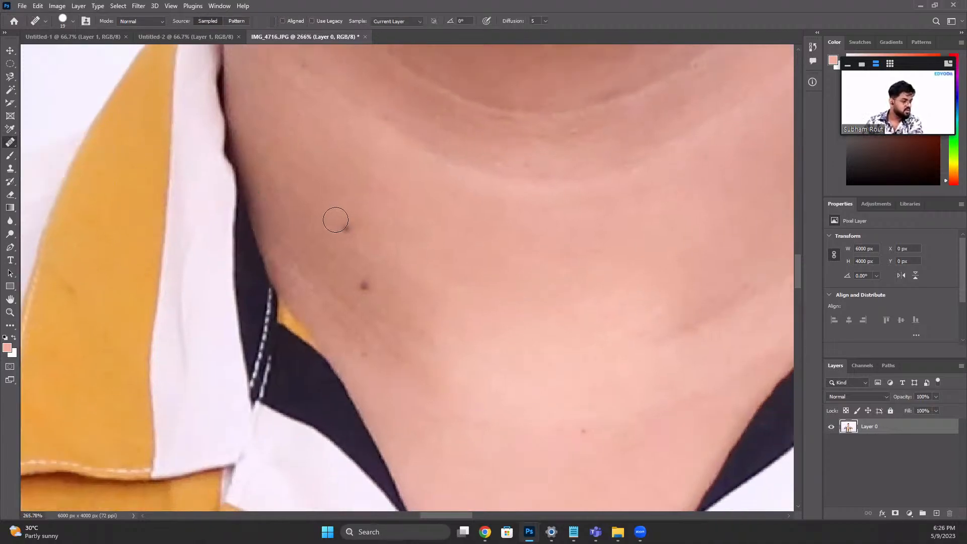
click(340, 222)
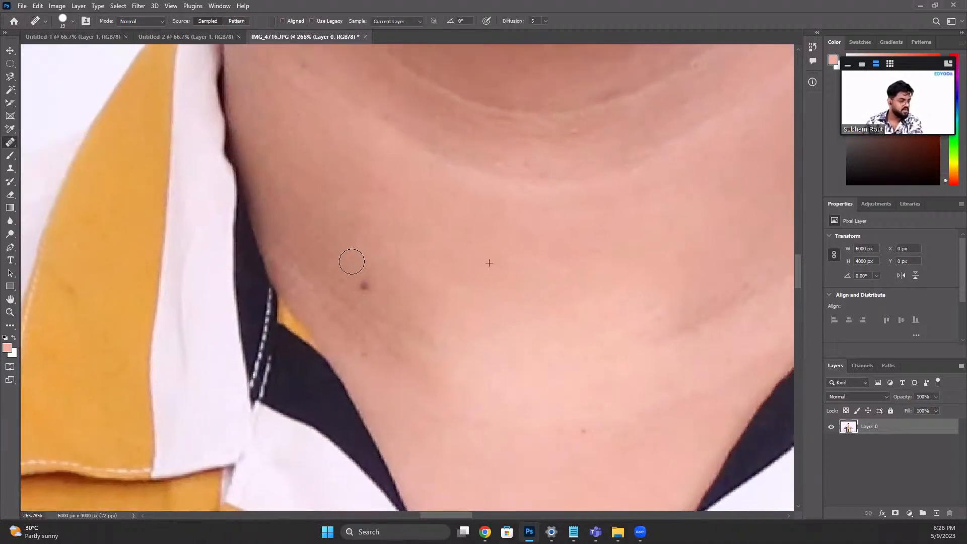
click(364, 291)
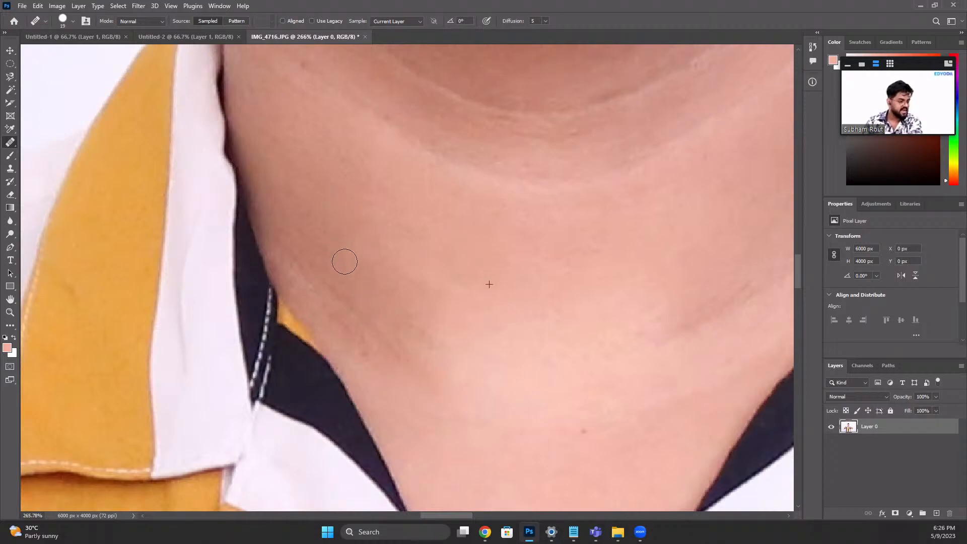
drag(356, 304, 375, 326)
drag(322, 209, 370, 317)
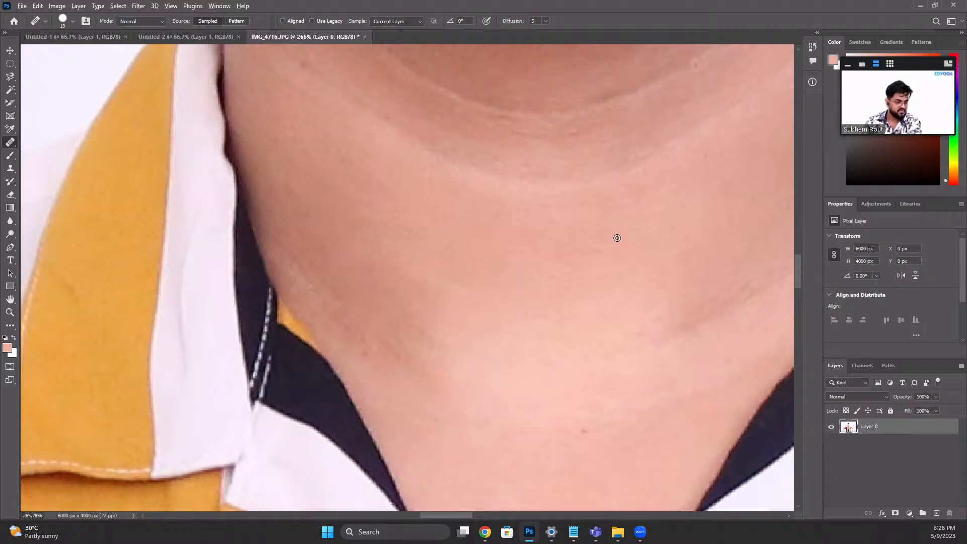
Step: Sample clean skin near the middle of the neck and paint it over the darker skin around the healed moles
alt+click(600, 239)
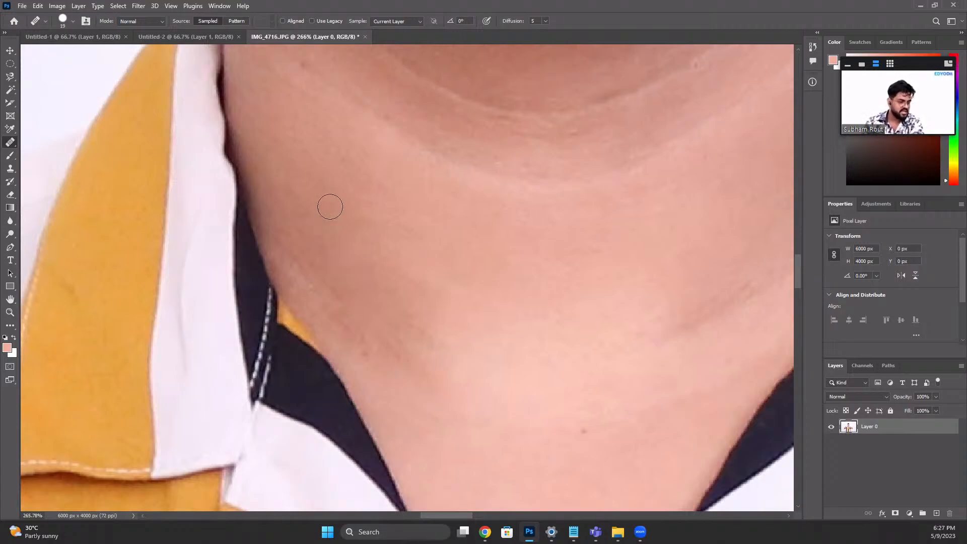
click(376, 183)
mouse_move(394, 220)
mouse_down()
mouse_move(438, 272)
mouse_move(432, 294)
mouse_move(423, 267)
mouse_up()
scroll(415, 267, up, 1)
scroll(415, 267, up, 2)
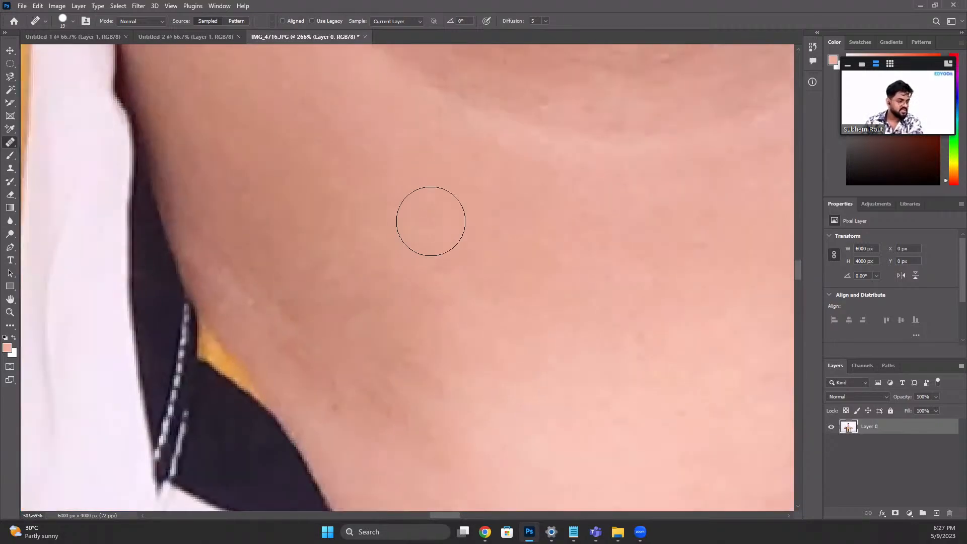
scroll(341, 232, up, 1)
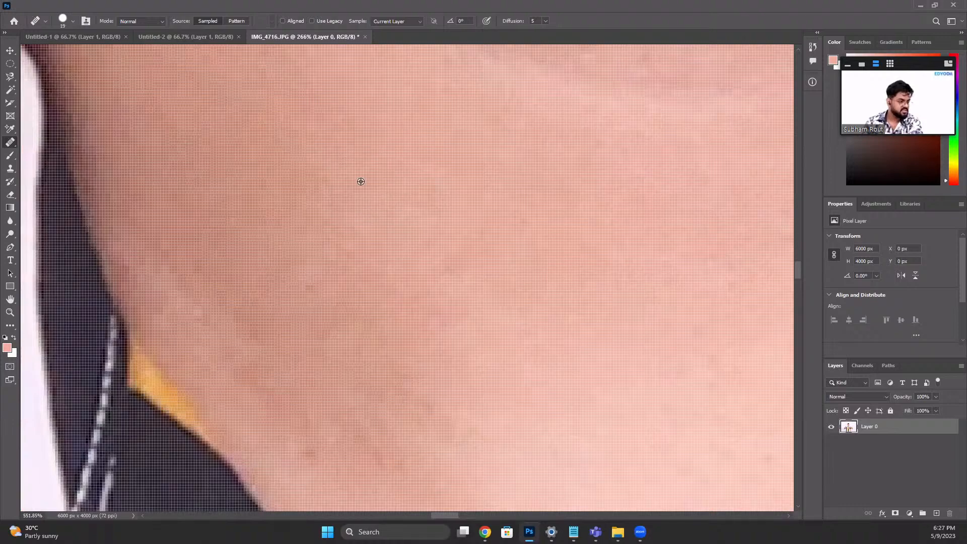
scroll(401, 228, down, 6)
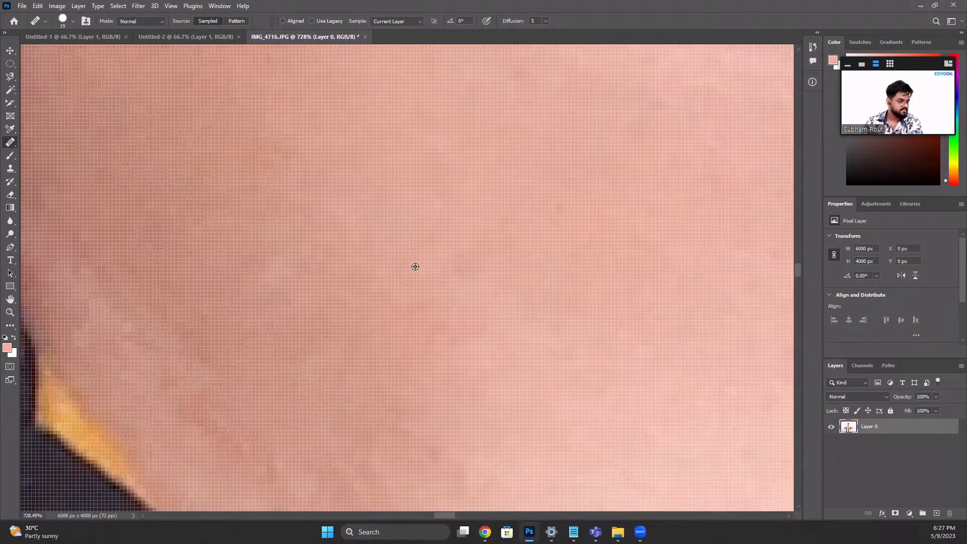
scroll(413, 215, down, 3)
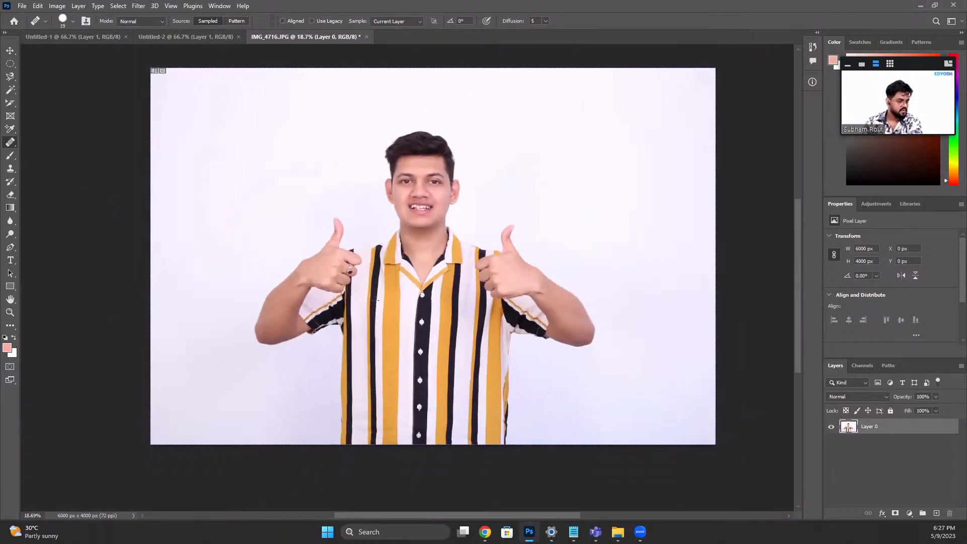
Step: Switch to the presentation, advance to the Patch Tool slide, and return to Photoshop
key(alt+Tab)
click(877, 217)
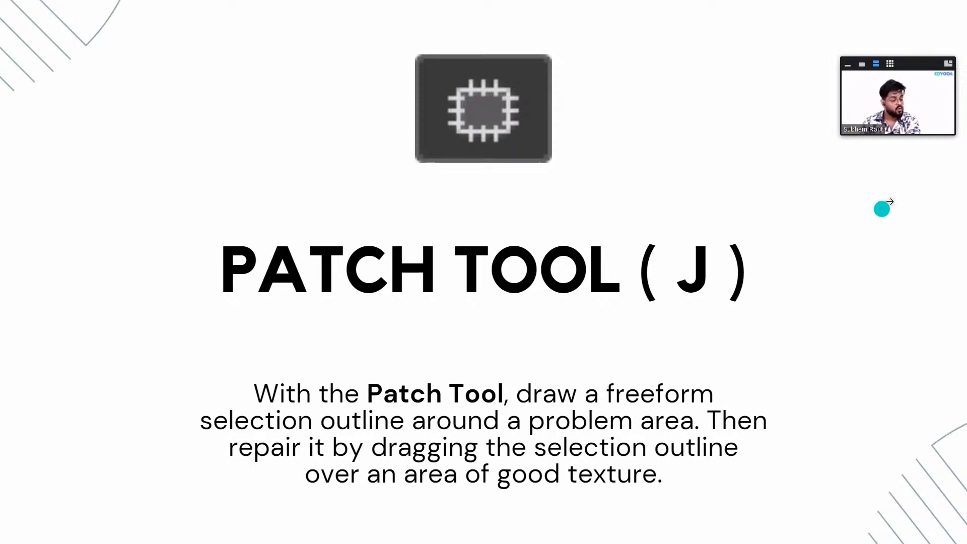
key(alt+Tab)
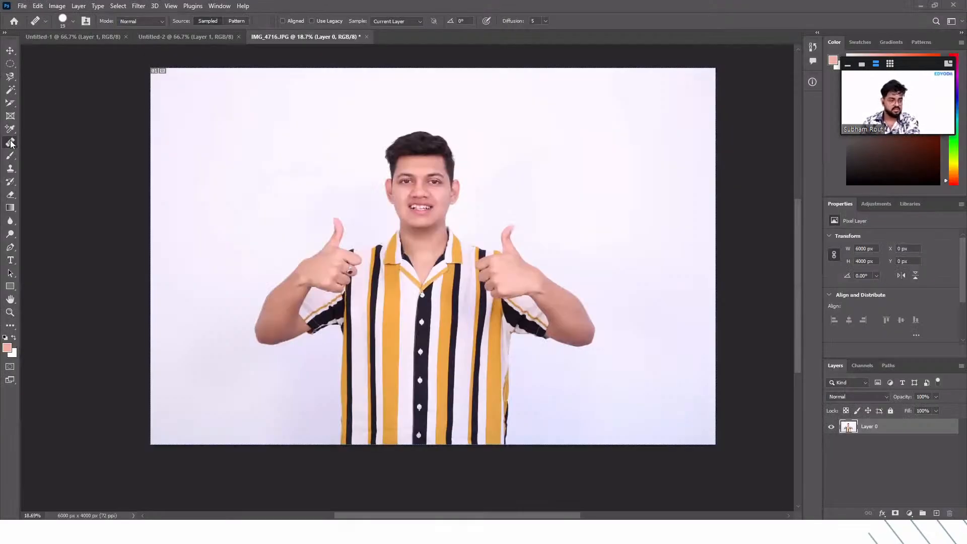
Step: Outline the small spot on the photo's left cheek with the Patch Tool and patch it from clean skin nearer the eye
right_click(10, 142)
scroll(416, 203, up, 10)
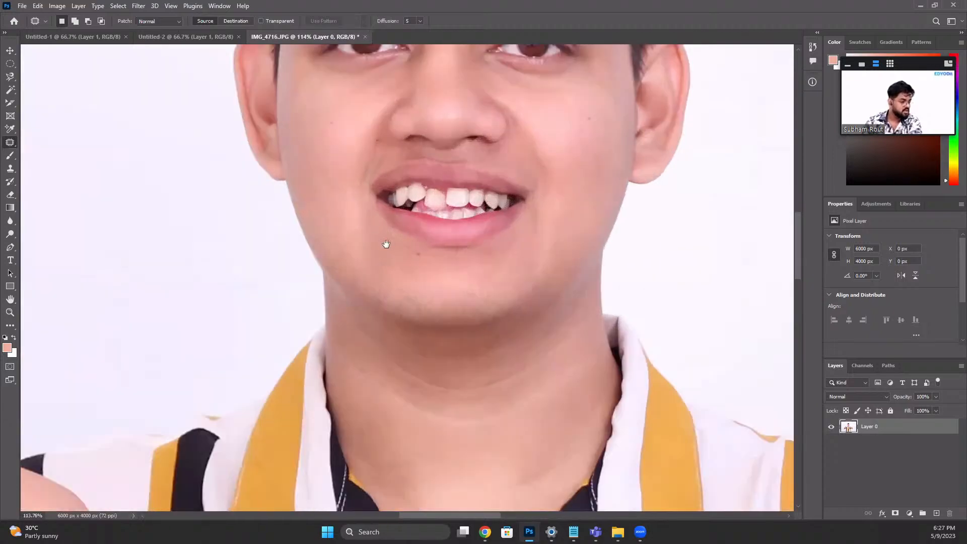
drag(385, 243, 400, 371)
scroll(311, 315, up, 6)
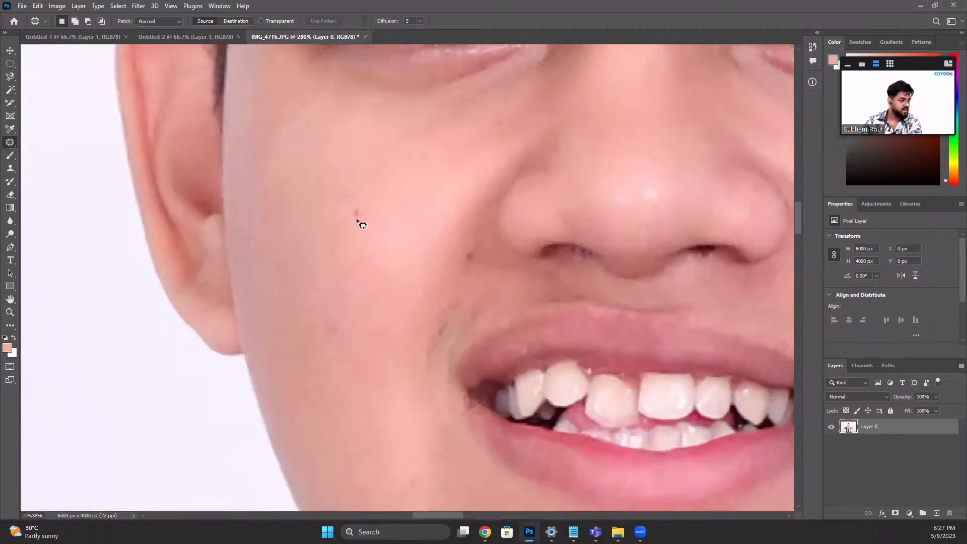
drag(367, 200, 350, 189)
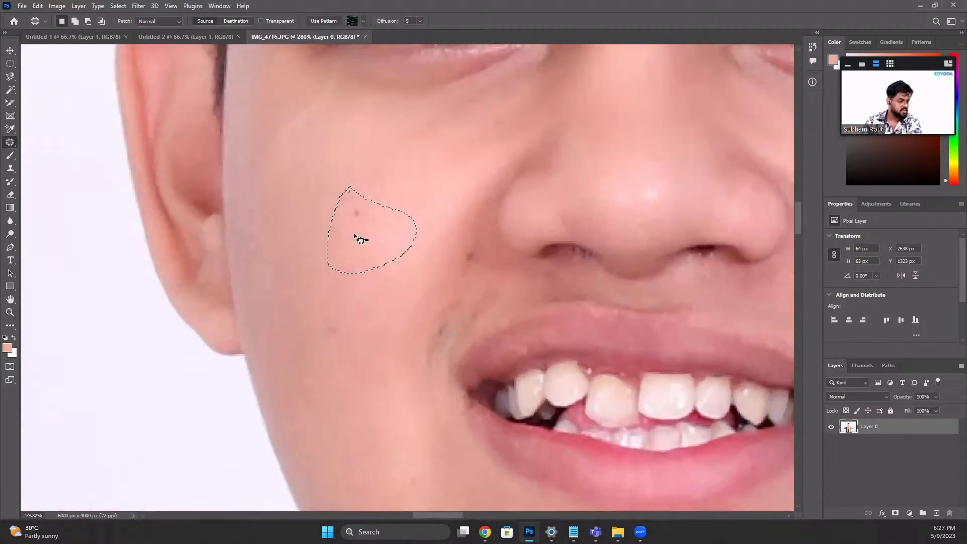
mouse_move(361, 227)
mouse_down()
mouse_move(444, 144)
mouse_move(436, 148)
mouse_up()
Step: Patch the same cheek area again from the clean skin beside the nose and clear the selection
scroll(435, 149, down, 4)
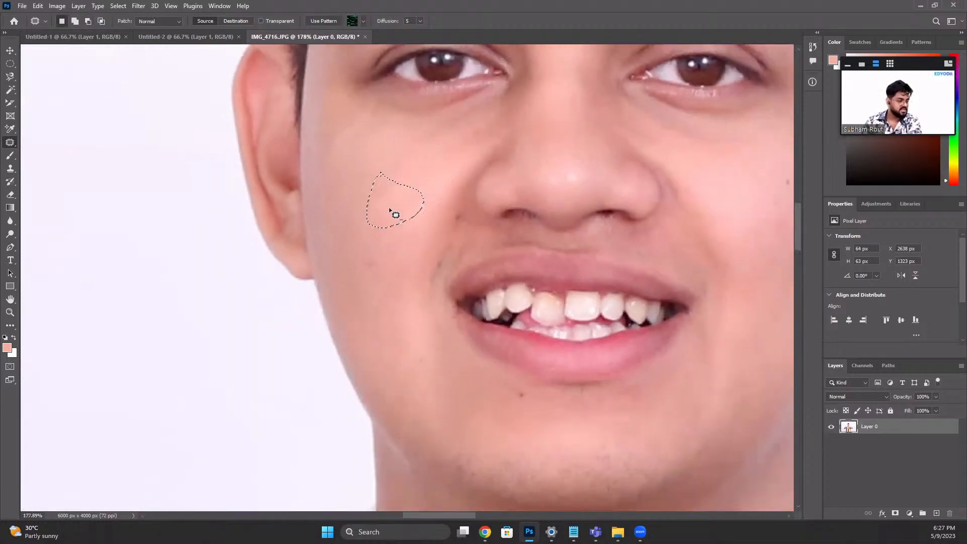
drag(389, 207, 437, 182)
scroll(437, 183, down, 6)
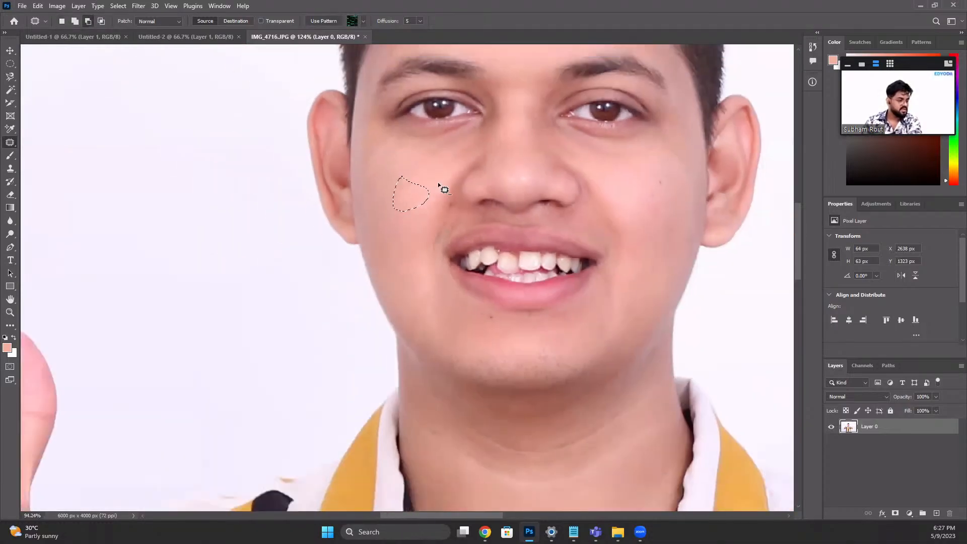
scroll(454, 132, up, 4)
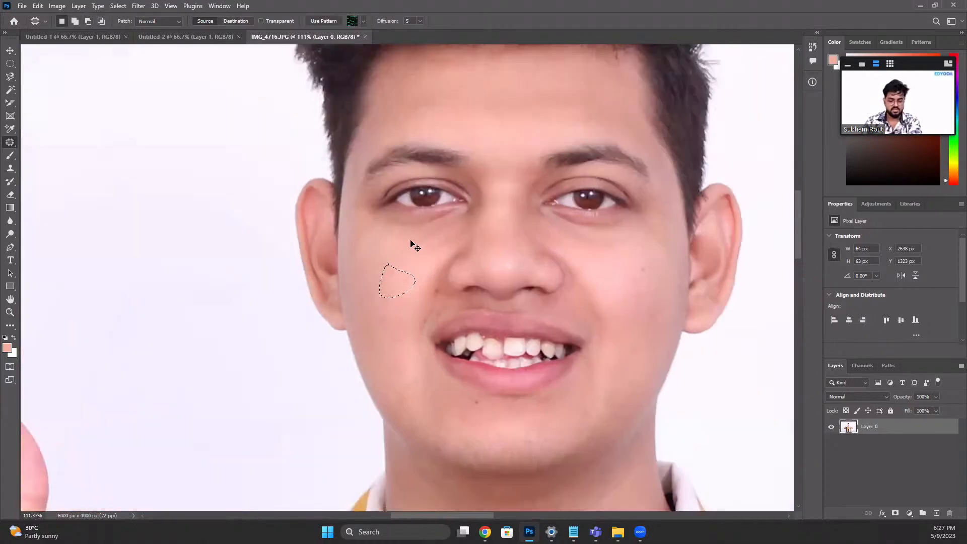
key(ctrl+d)
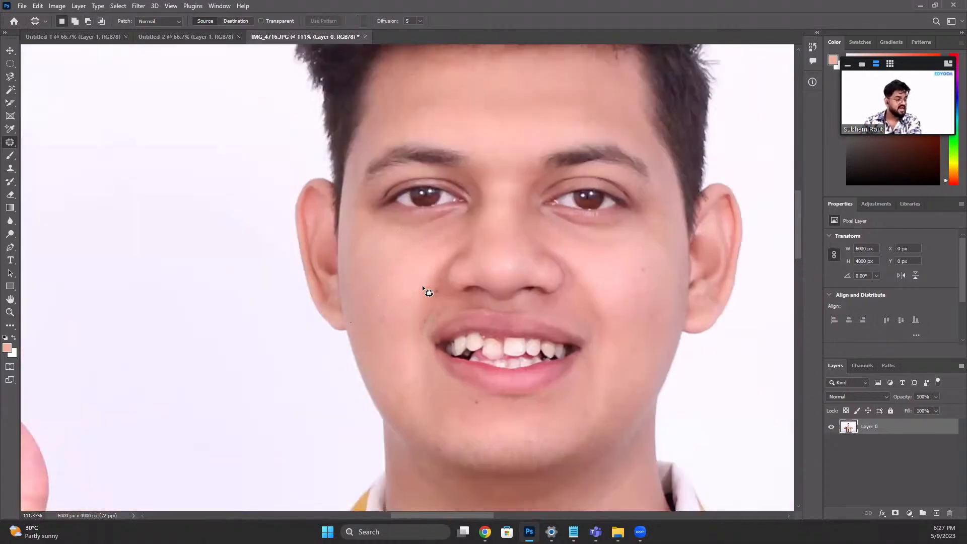
scroll(438, 276, down, 4)
scroll(440, 303, down, 2)
scroll(456, 272, down, 3)
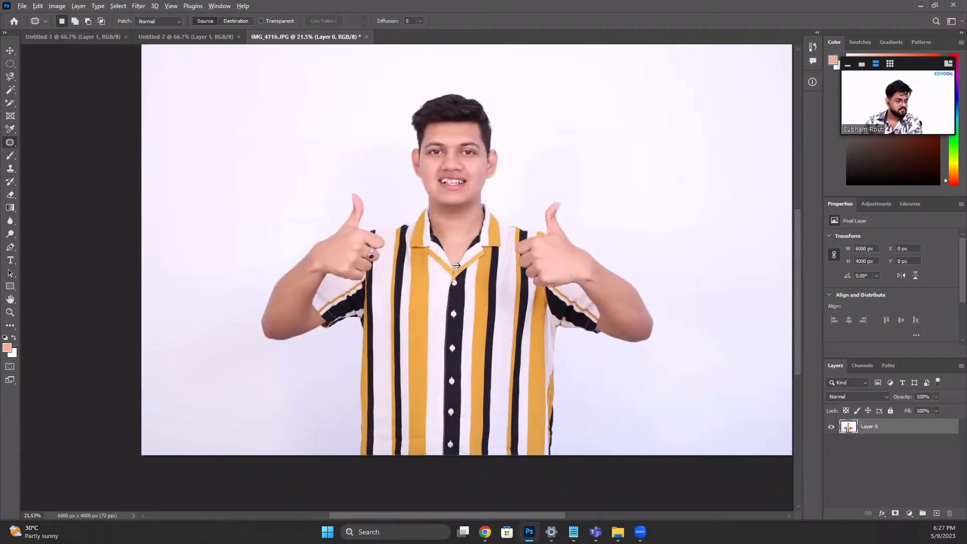
Step: Switch to the presentation, advance to the Content-Aware Move Tool slide, and return to Photoshop
key(alt+Tab)
click(879, 235)
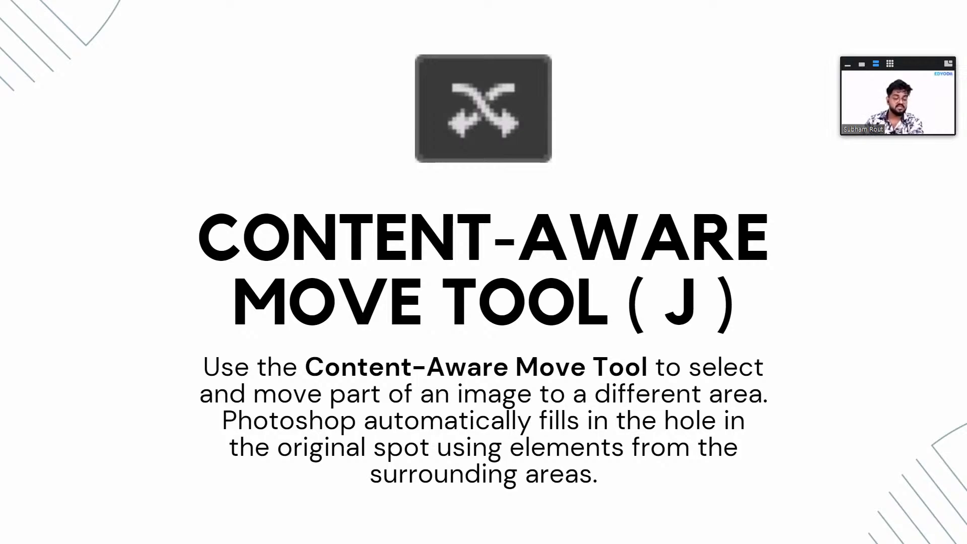
key(alt+Tab)
Step: Outline a freehand area from the man's cheek down over his neck and shirt collar with the Content-Aware Move Tool
right_click(10, 144)
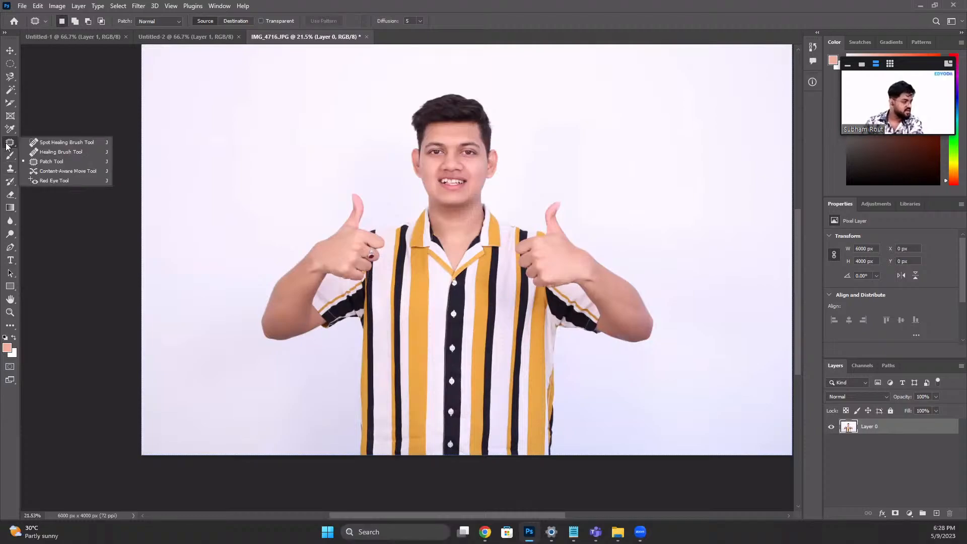
click(36, 172)
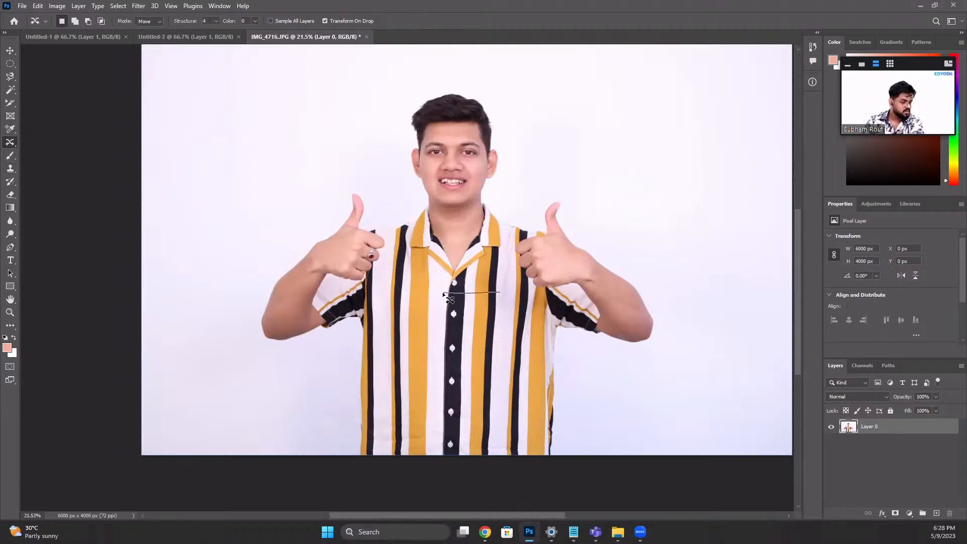
mouse_move(442, 292)
mouse_down()
mouse_move(469, 264)
mouse_move(494, 261)
mouse_move(430, 244)
mouse_move(465, 267)
mouse_up()
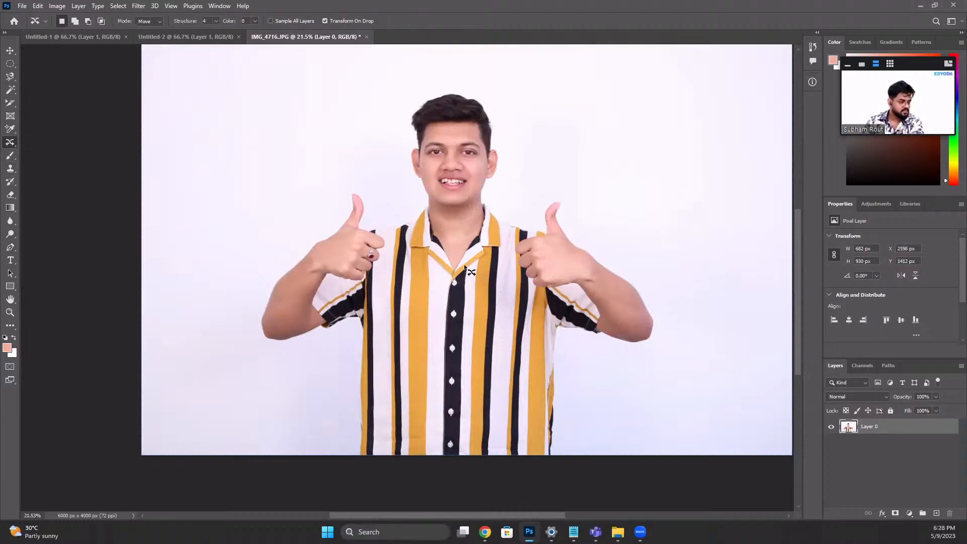
scroll(458, 238, up, 5)
scroll(406, 222, up, 4)
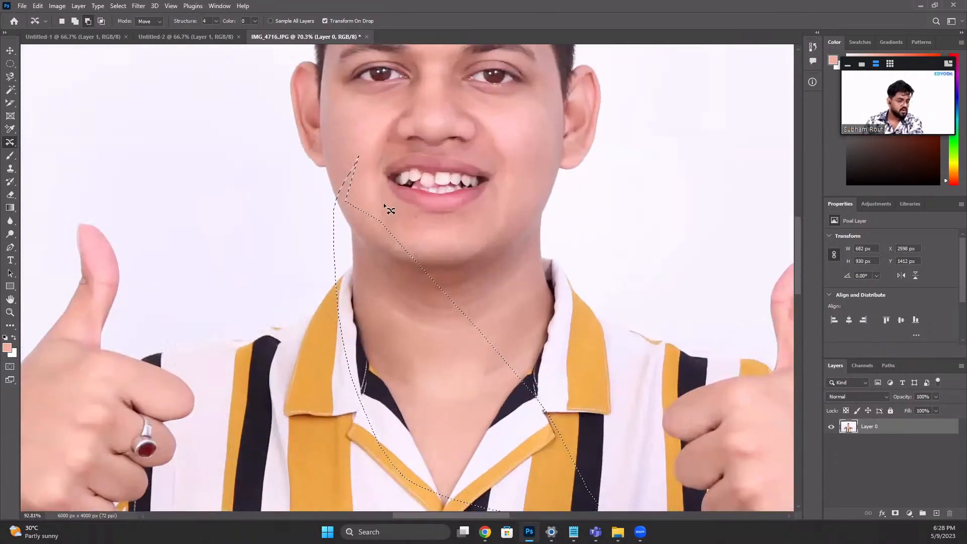
Step: Try to move the outlined neck and collar area onto the background beside the face, then cancel the move and clear the selection
mouse_move(365, 276)
mouse_down()
mouse_move(456, 224)
mouse_move(490, 323)
mouse_move(518, 288)
mouse_move(726, 146)
mouse_move(754, 107)
mouse_up()
scroll(592, 284, down, 6)
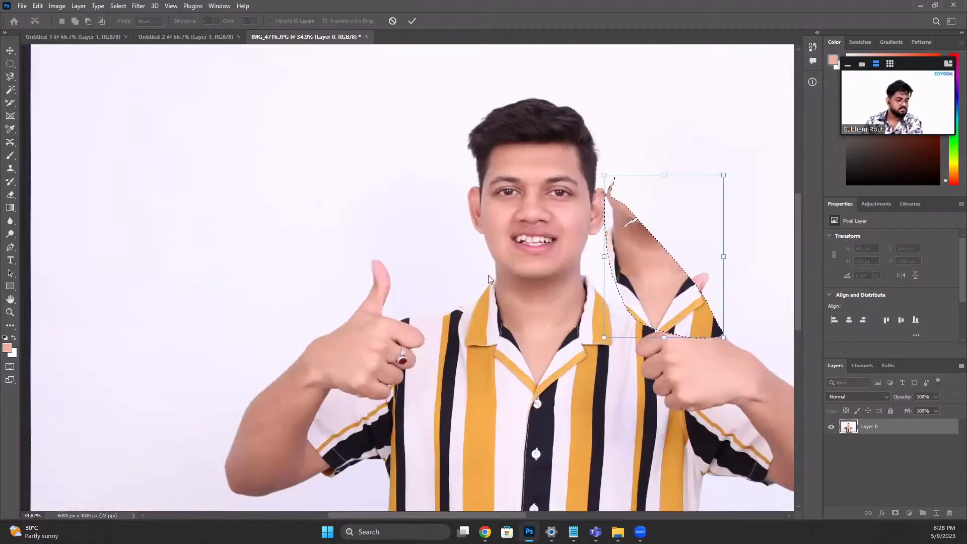
drag(525, 255, 460, 269)
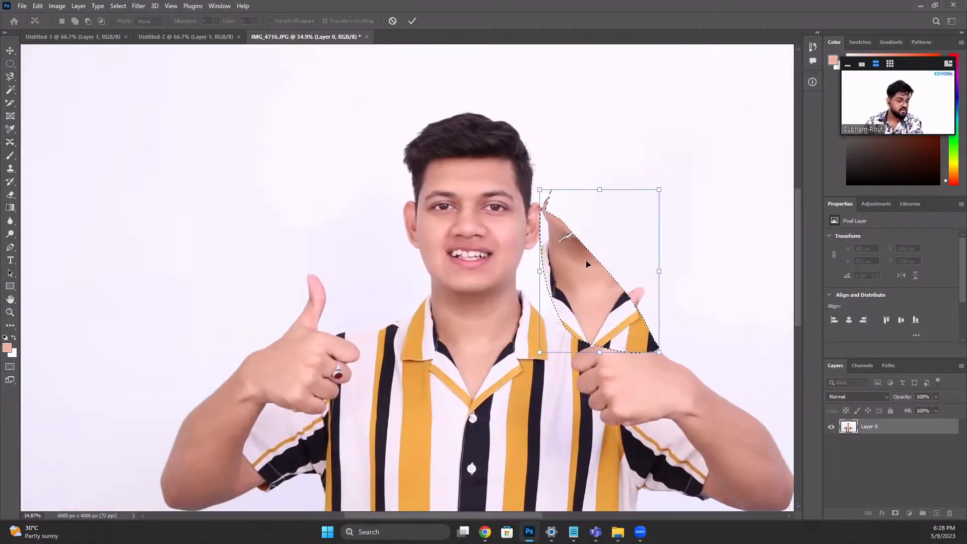
drag(568, 272, 604, 240)
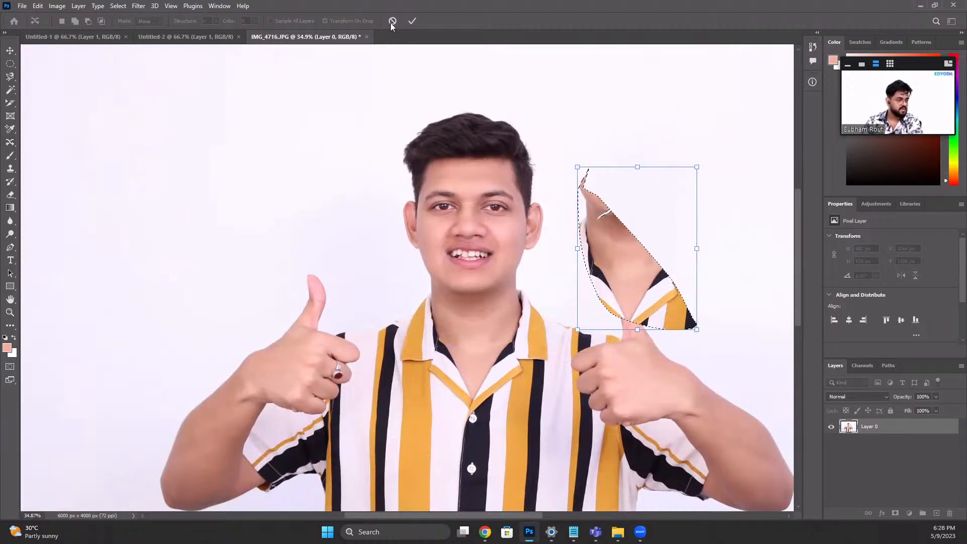
click(412, 20)
key(ctrl+d)
scroll(457, 272, down, 5)
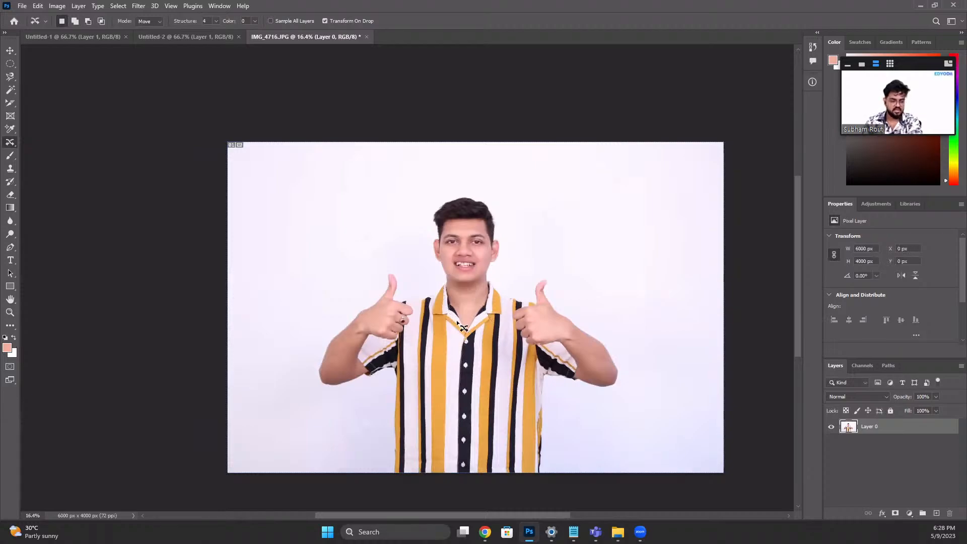
Step: Switch to the presentation, advance to the Red Eye Tool slide, and return to Photoshop
scroll(512, 372, up, 4)
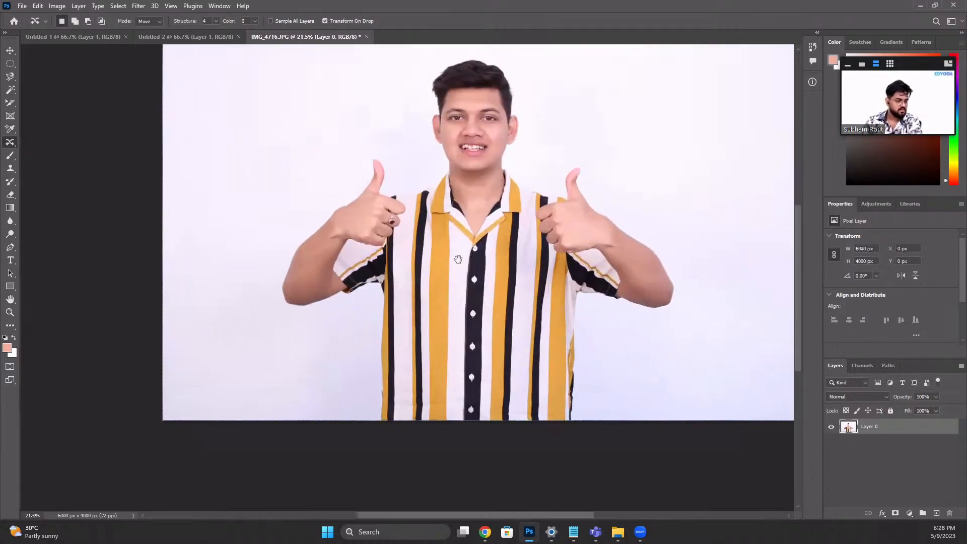
scroll(485, 270, down, 1)
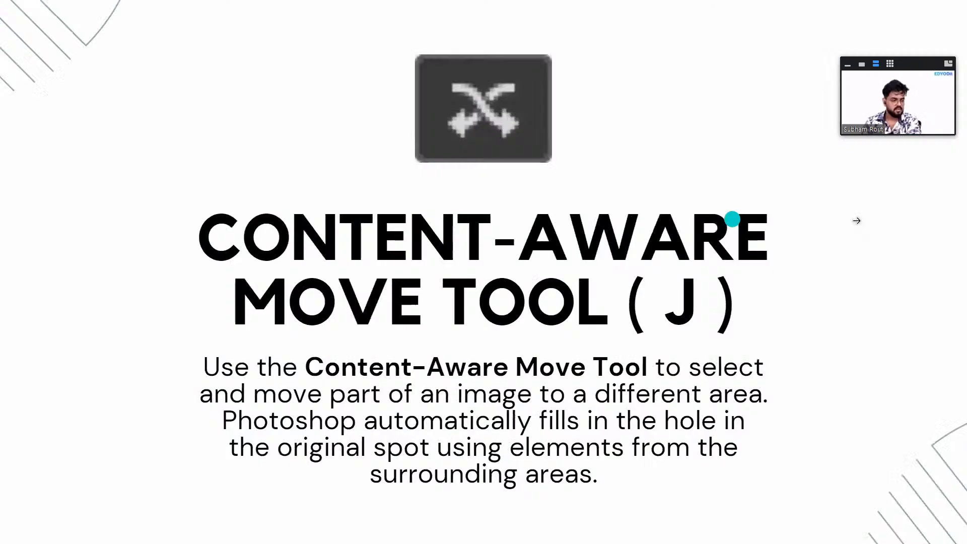
click(857, 220)
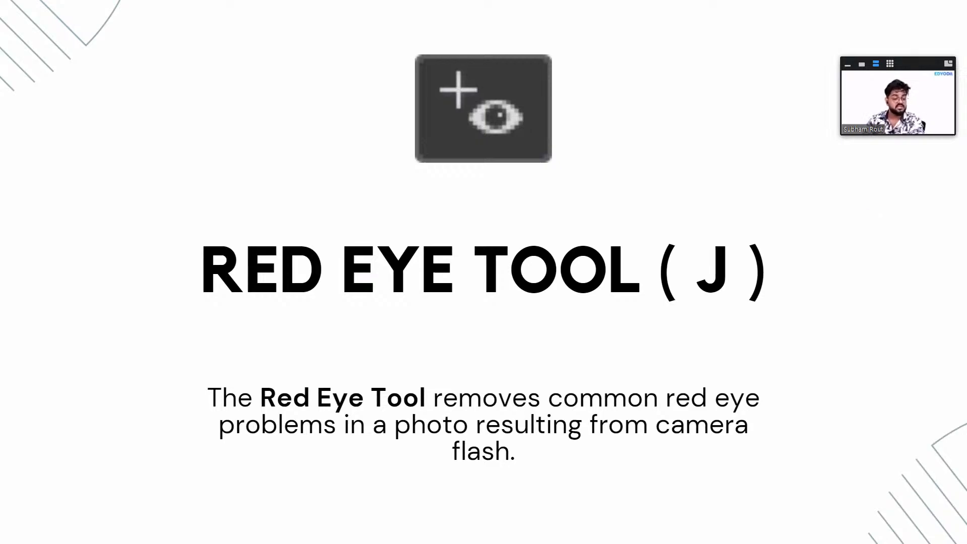
key(alt+Tab)
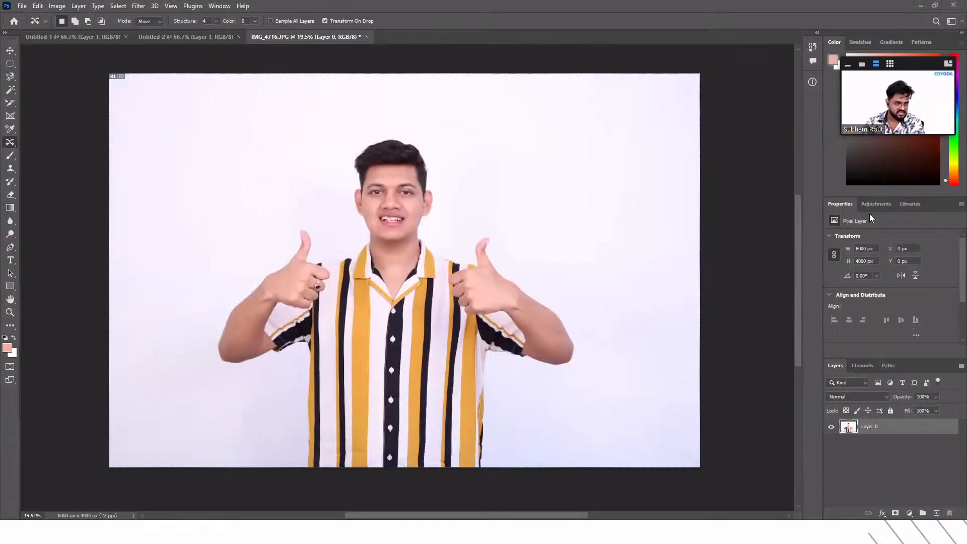
Step: Darken the brown iris and pupil of the eye on the photo's left side with the Red Eye Tool
drag(367, 205, 486, 124)
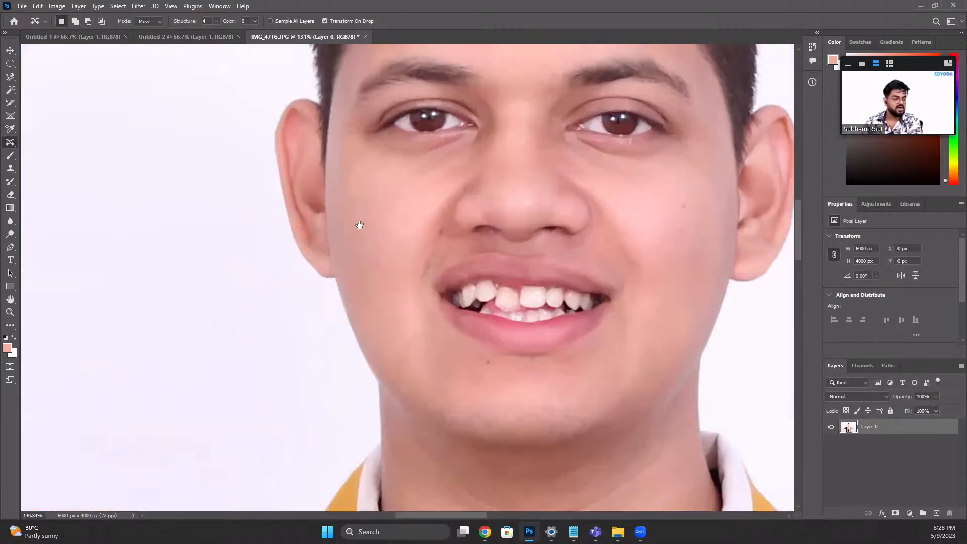
drag(360, 225, 259, 335)
scroll(400, 256, up, 3)
drag(216, 222, 211, 278)
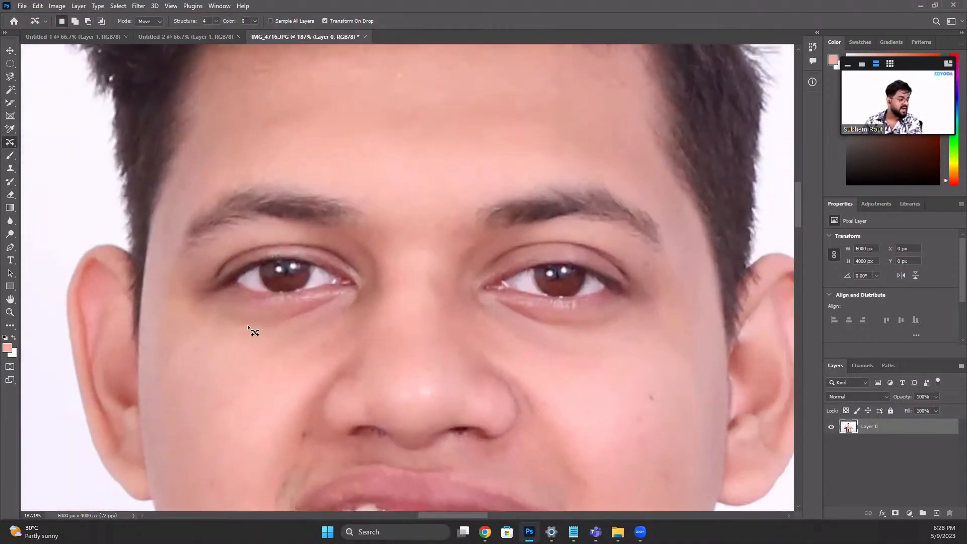
right_click(10, 142)
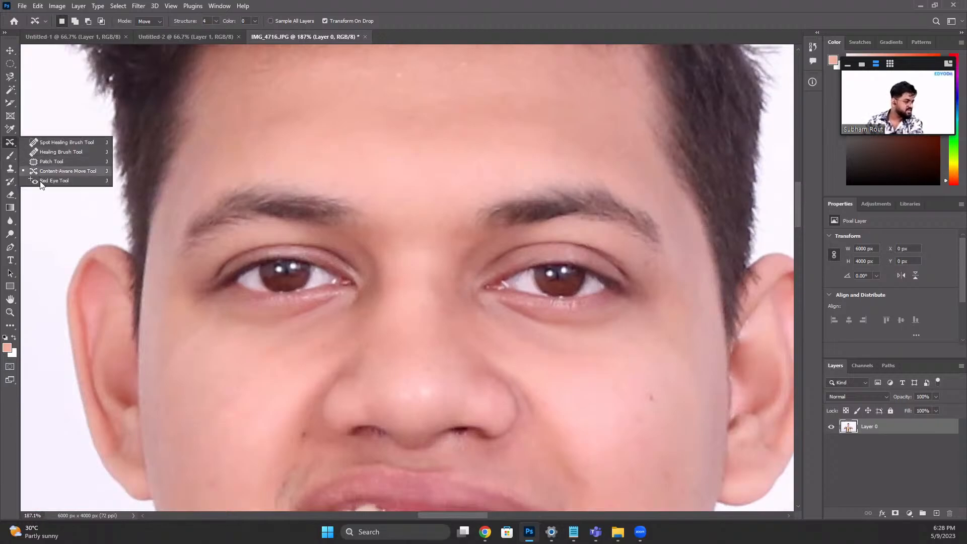
click(52, 182)
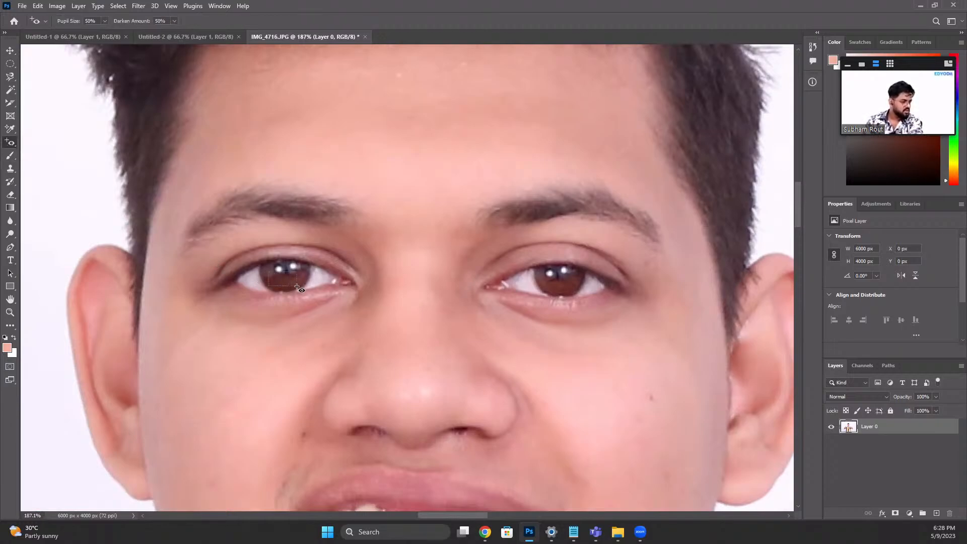
drag(307, 290, 305, 290)
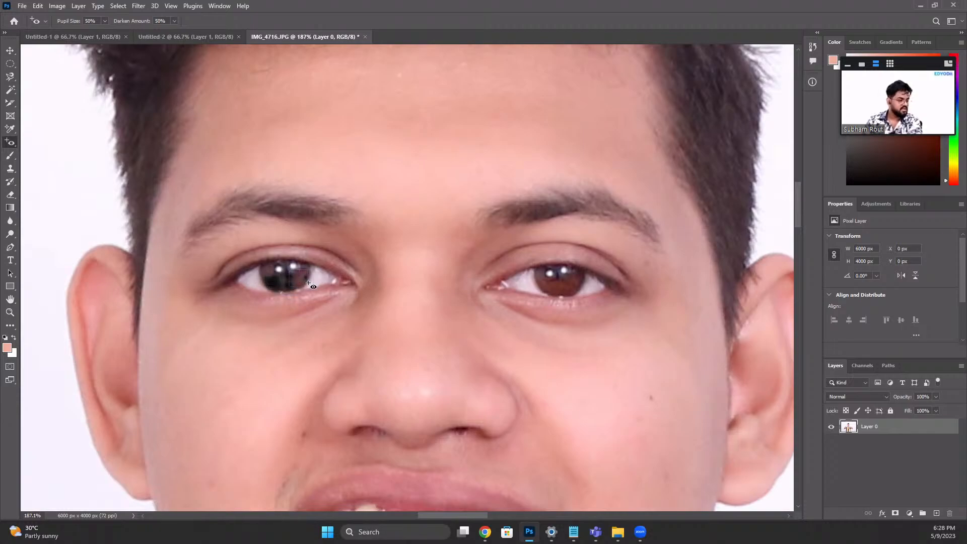
mouse_move(286, 264)
mouse_down()
mouse_move(319, 289)
mouse_move(310, 288)
mouse_up()
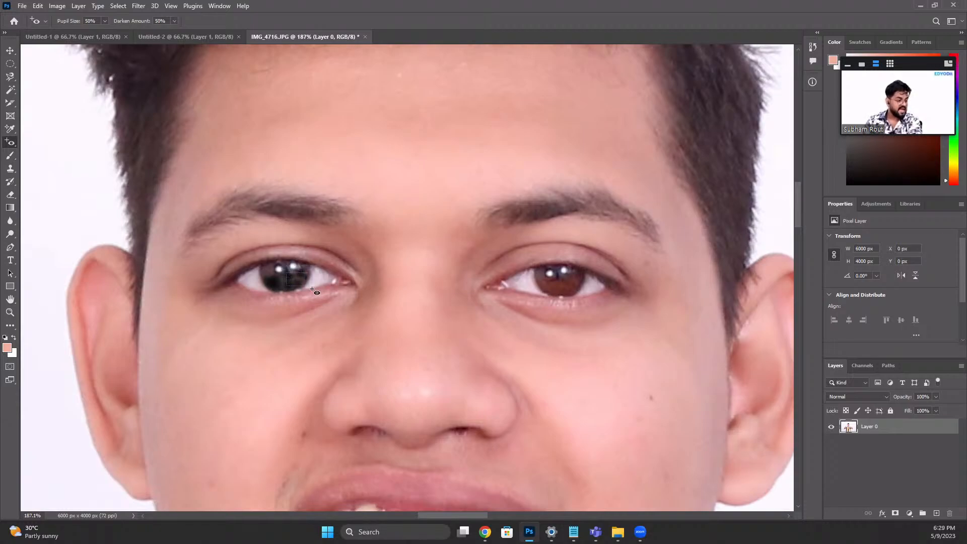
Step: Switch to the presentation, advance to the Brush Tool slide, and return to Photoshop
scroll(292, 280, down, 2)
scroll(292, 280, down, 1)
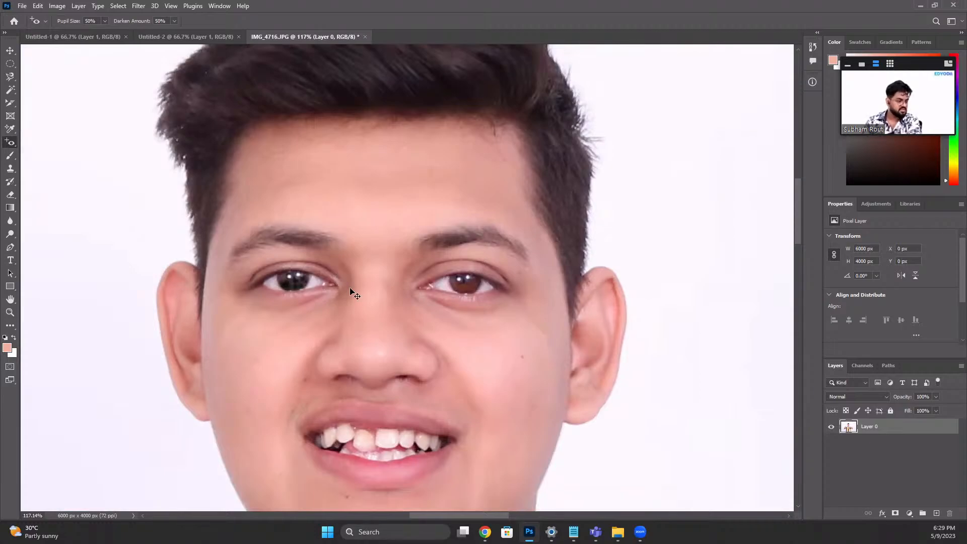
scroll(351, 293, down, 4)
drag(287, 234, 445, 198)
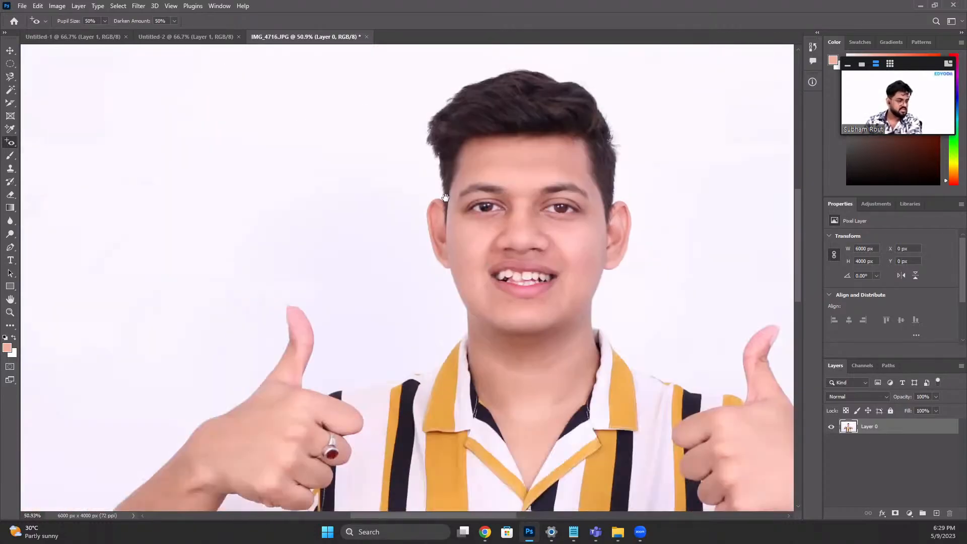
scroll(445, 197, down, 5)
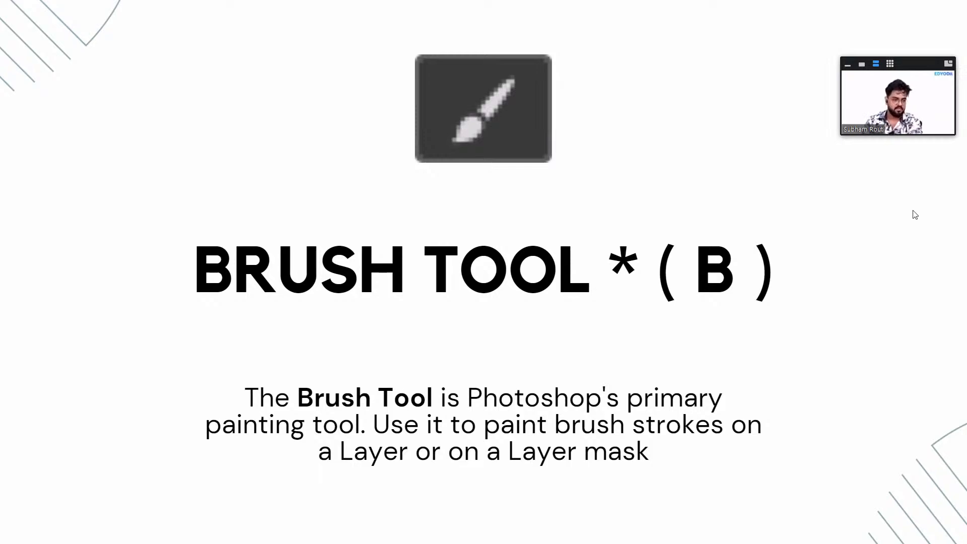
key(alt+Tab)
Step: Sample a skin tone from the face and paint loose strokes across the man's forehead with the Brush Tool
scroll(397, 149, up, 6)
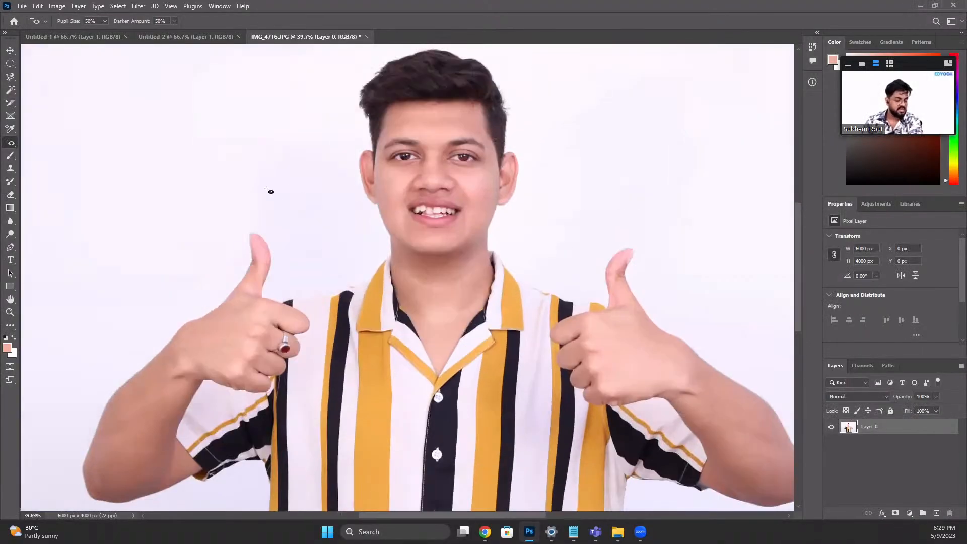
click(10, 155)
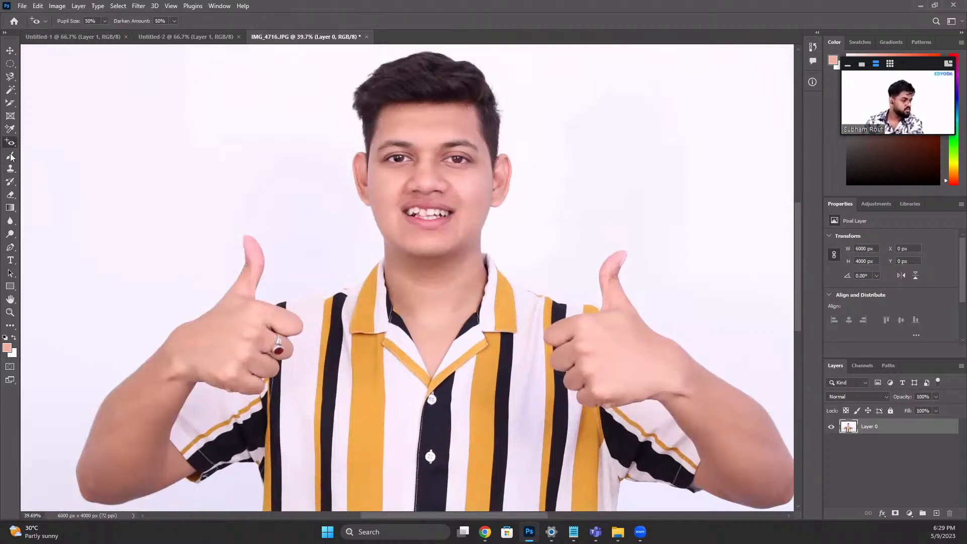
scroll(483, 223, up, 1)
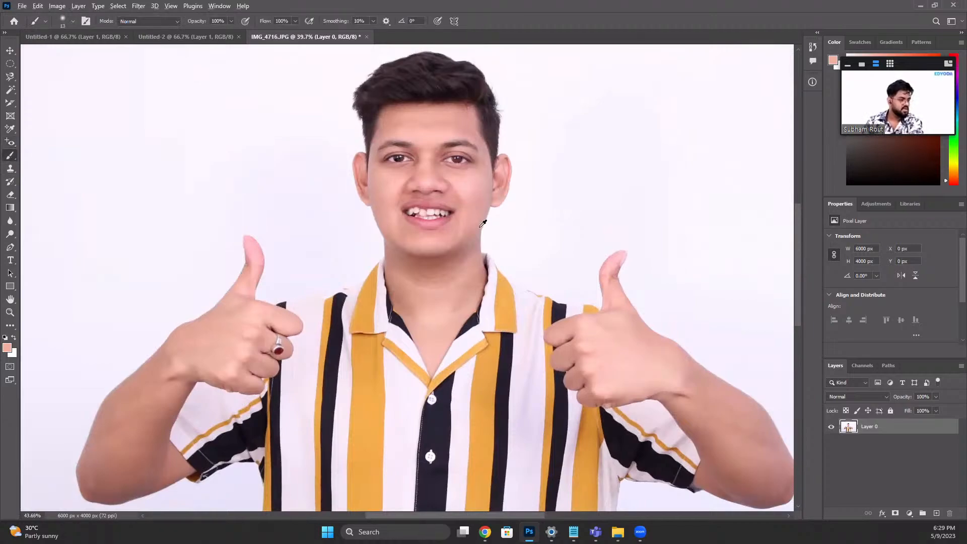
scroll(483, 223, up, 3)
drag(483, 223, 428, 306)
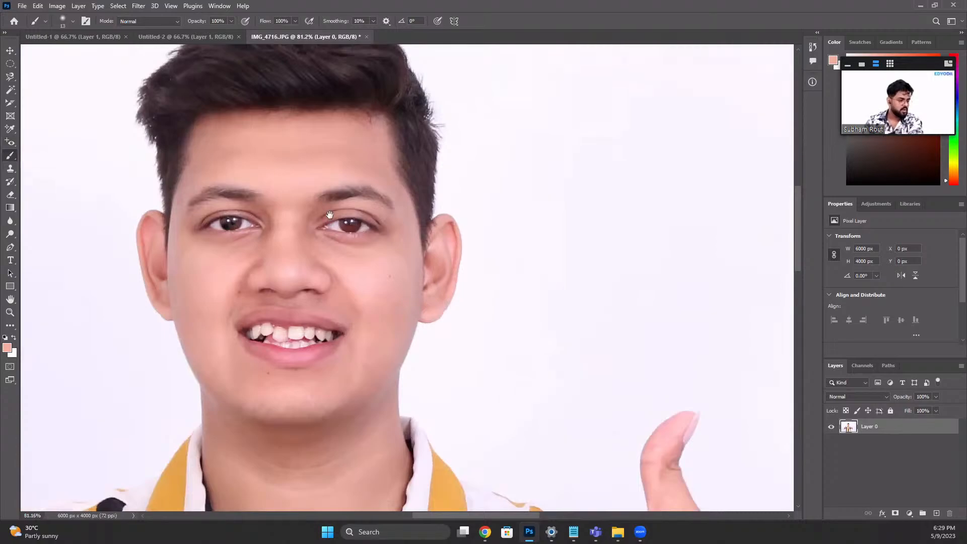
drag(329, 215, 475, 372)
scroll(193, 273, up, 11)
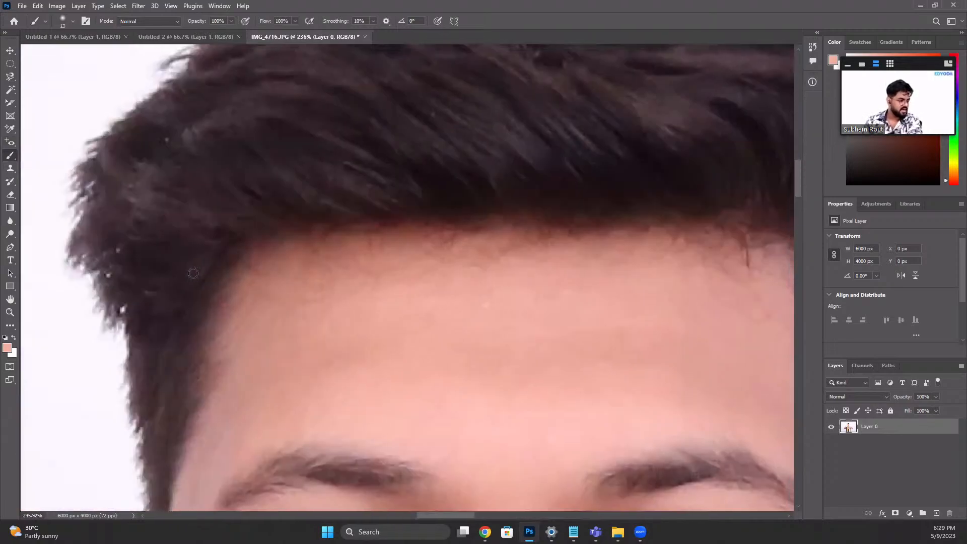
scroll(356, 244, down, 2)
scroll(421, 243, down, 1)
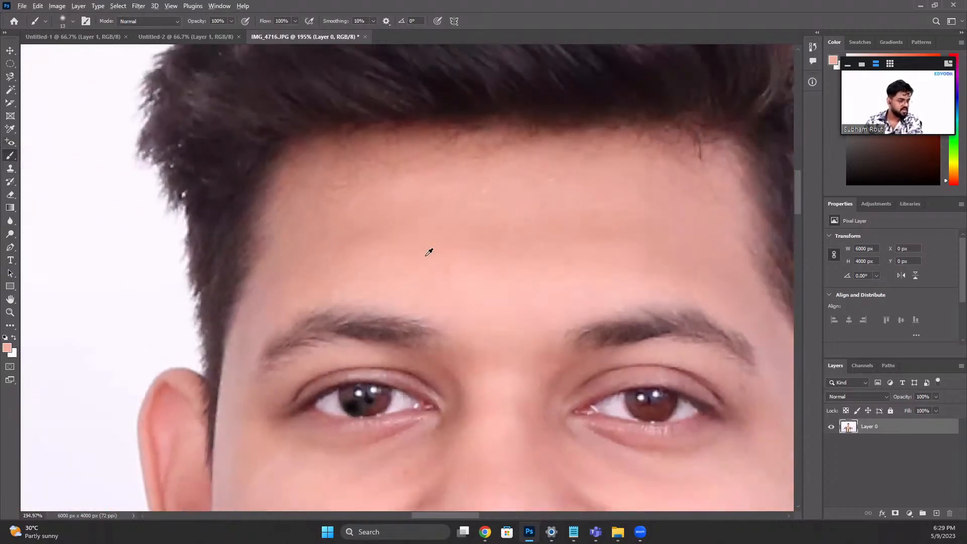
mouse_move(429, 252)
mouse_down()
mouse_move(586, 227)
mouse_move(349, 240)
mouse_move(375, 277)
mouse_move(625, 172)
mouse_move(402, 258)
mouse_move(519, 263)
mouse_up()
scroll(519, 263, down, 3)
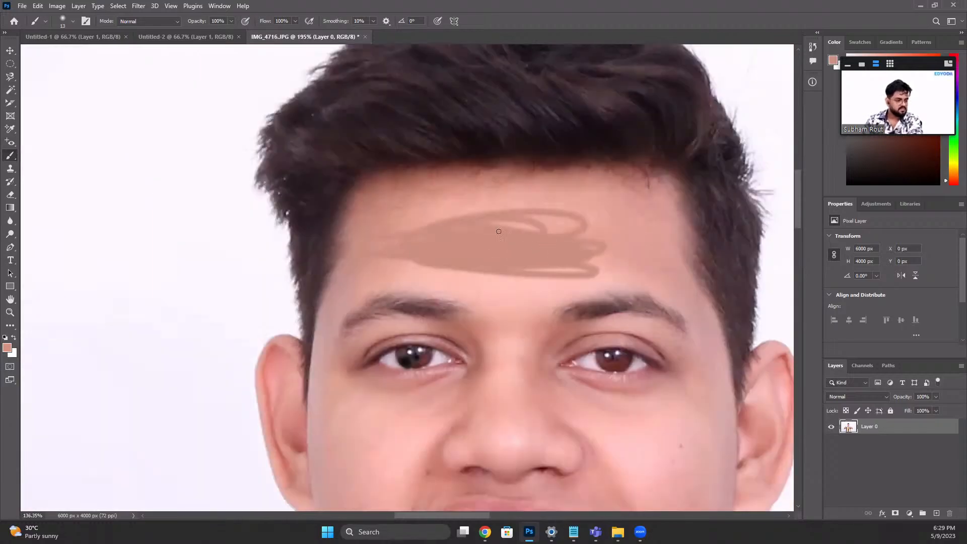
mouse_move(513, 202)
mouse_down()
mouse_move(451, 211)
mouse_move(524, 216)
mouse_move(459, 223)
mouse_up()
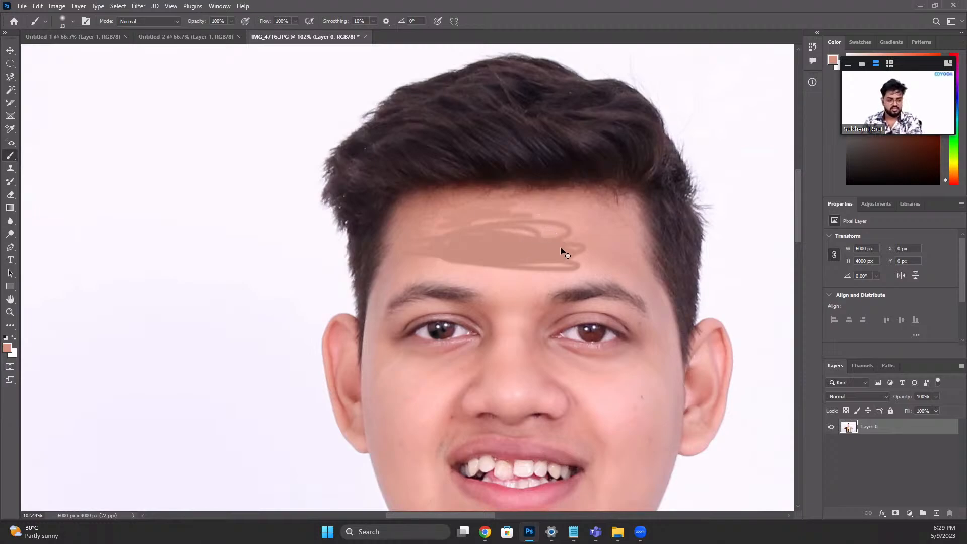
Step: Undo all the brush strokes painted on the forehead
key(ctrl+z)
key(ctrl+z)
key(ctrl+z)
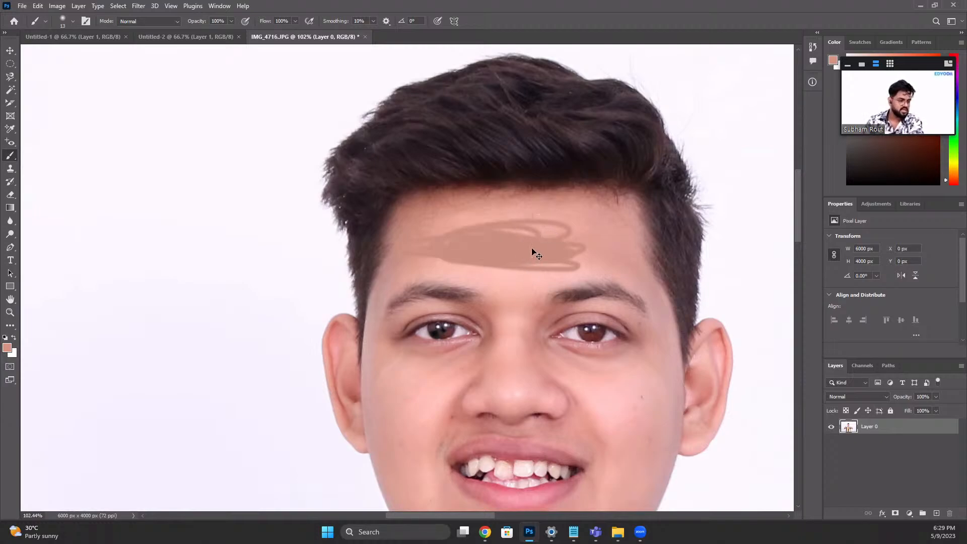
scroll(551, 227, down, 5)
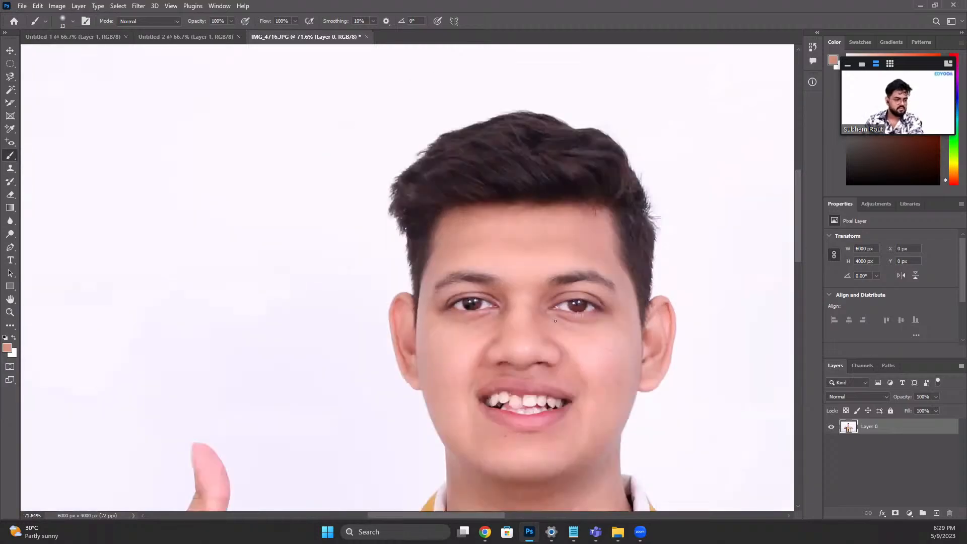
Step: Switch to the presentation, advance to the Pencil Tool slide, and return to Photoshop
scroll(555, 330, down, 3)
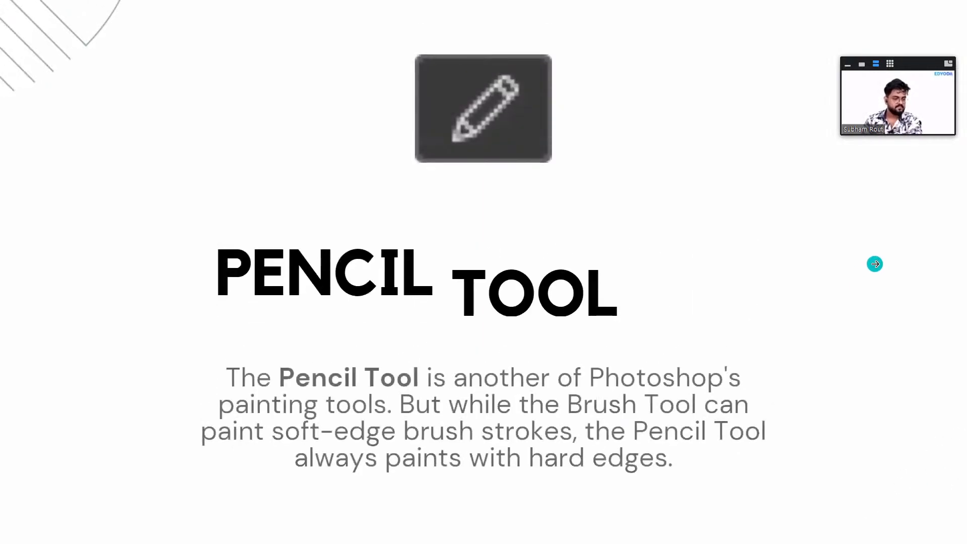
click(876, 264)
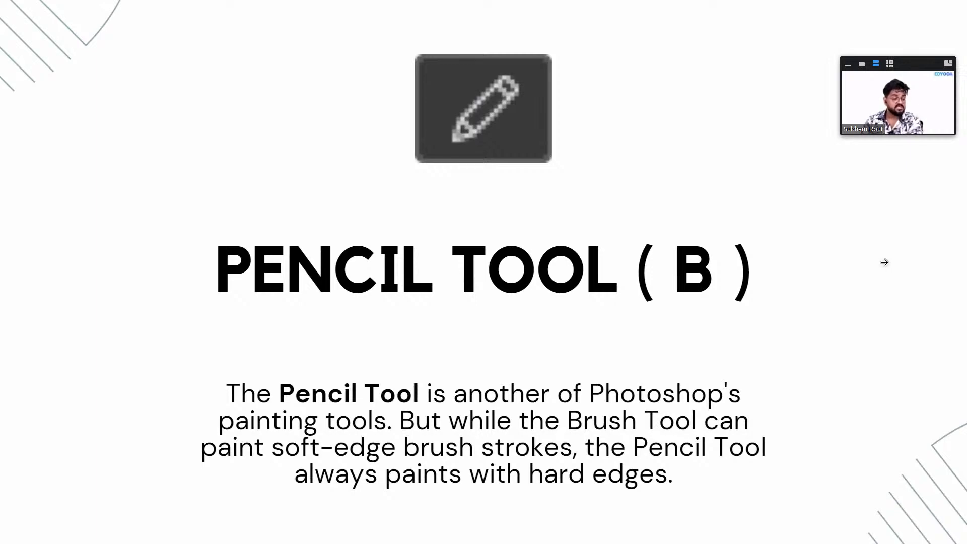
click(885, 263)
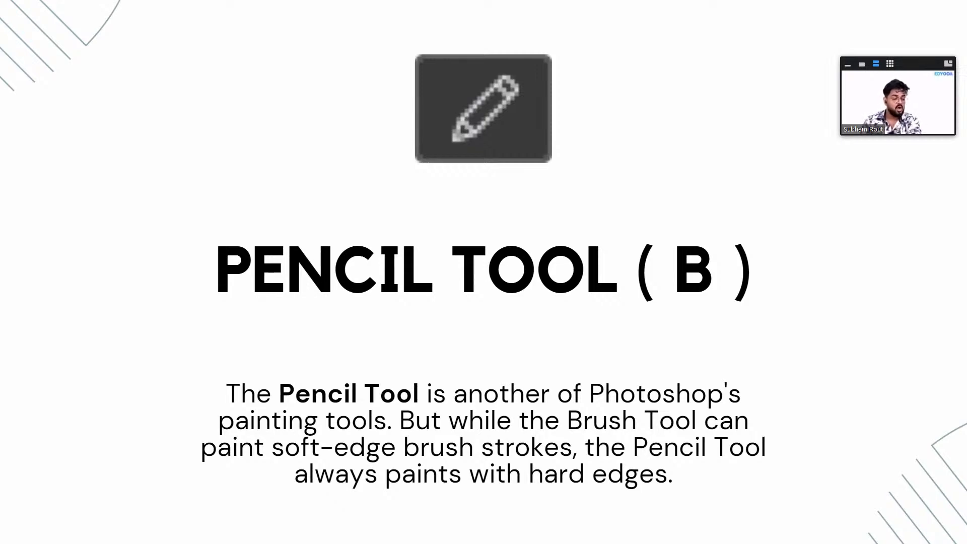
key(alt+Tab)
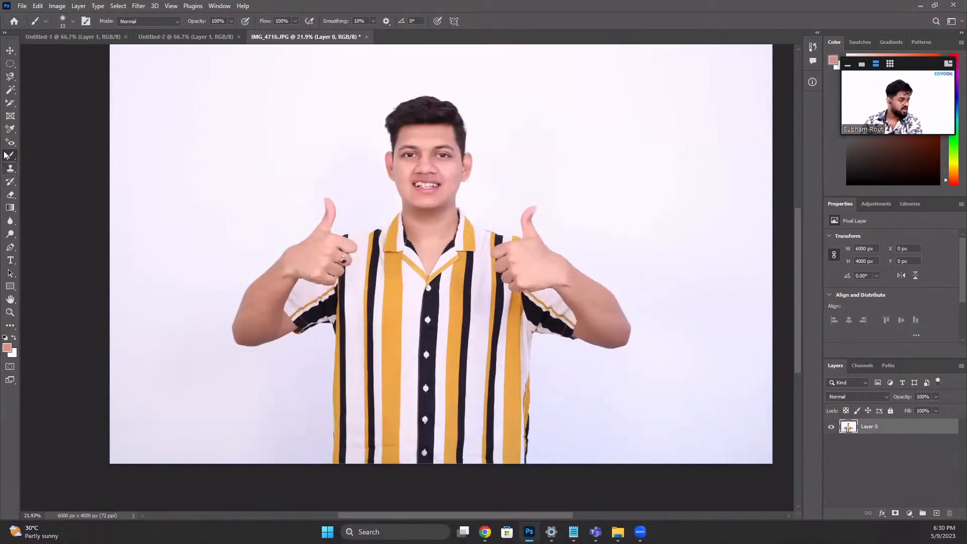
Step: Draw thin freehand lines across the man's cheek with the Pencil Tool
right_click(10, 155)
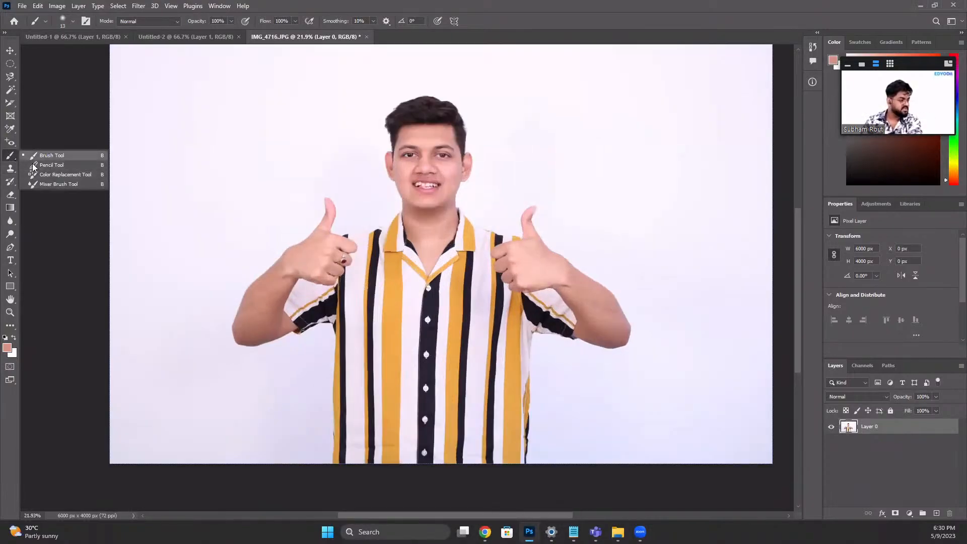
click(33, 165)
scroll(481, 165, up, 5)
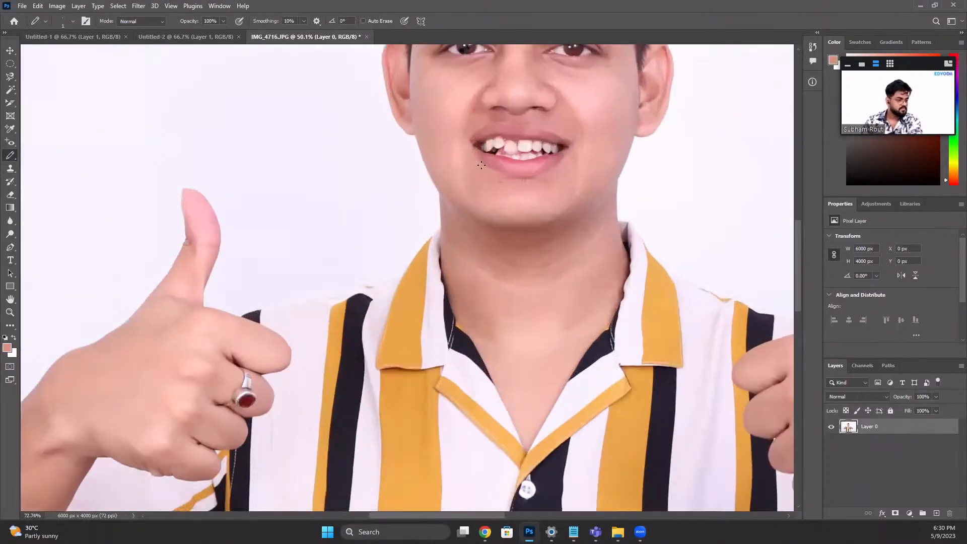
drag(402, 246, 333, 406)
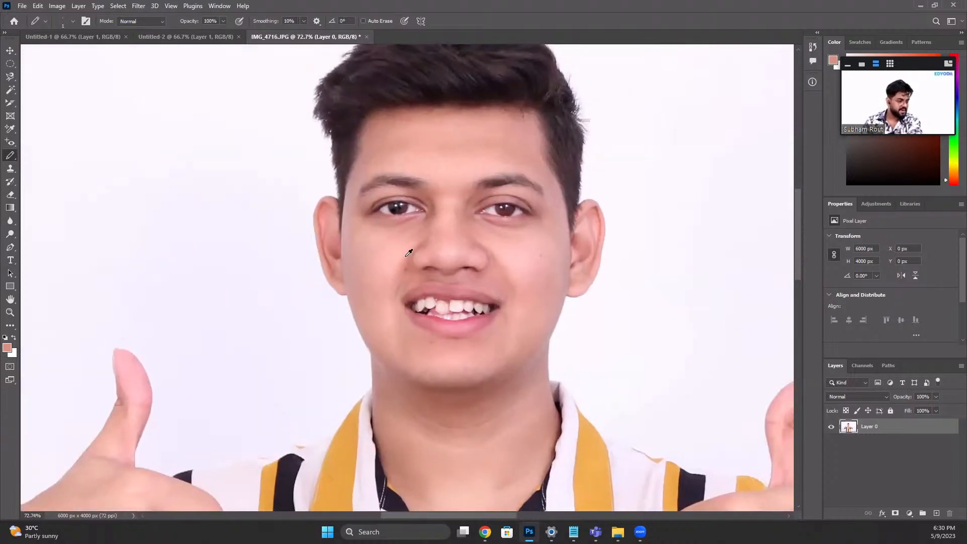
scroll(383, 307, up, 8)
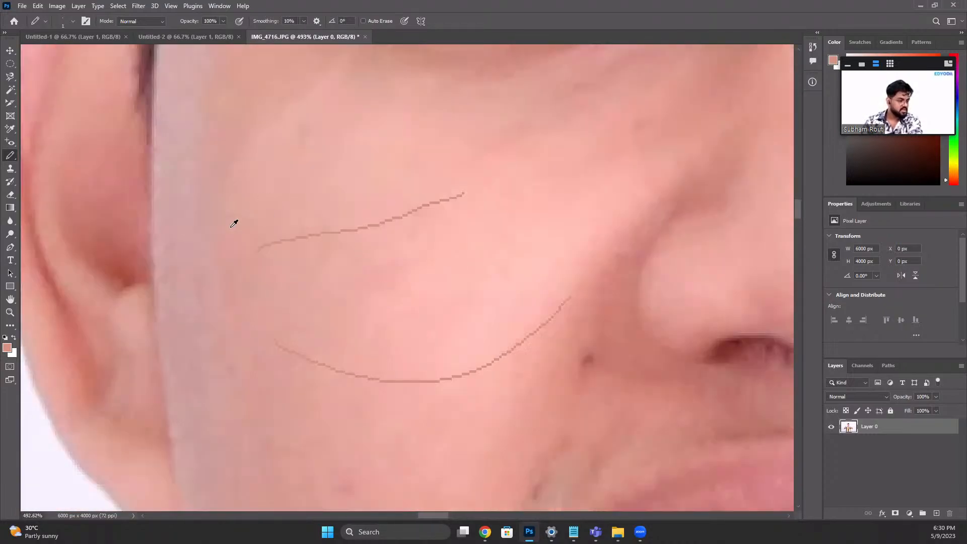
scroll(520, 223, up, 1)
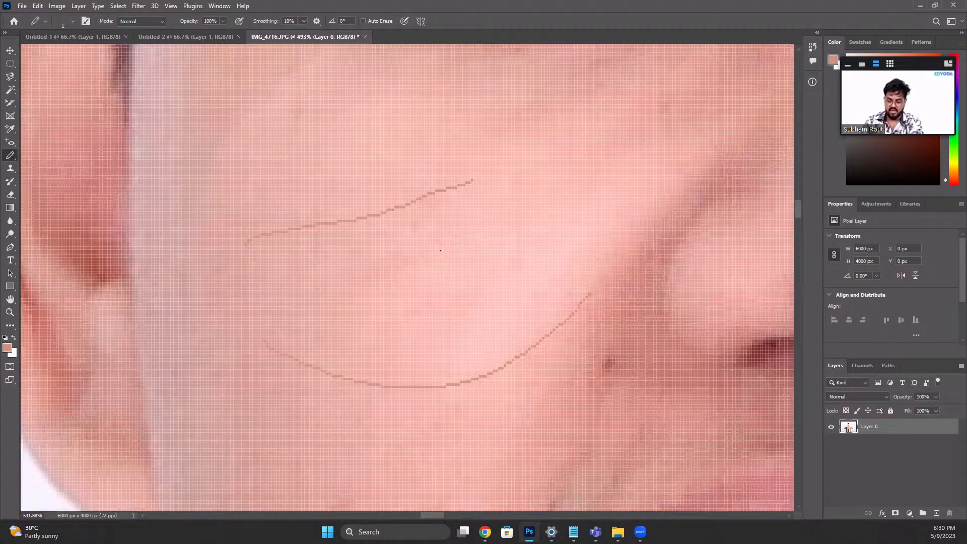
scroll(440, 250, down, 3)
Step: Enlarge the pencil to 20 px and draw thick curved strokes over the thin lines on the cheek
key(bracketright)
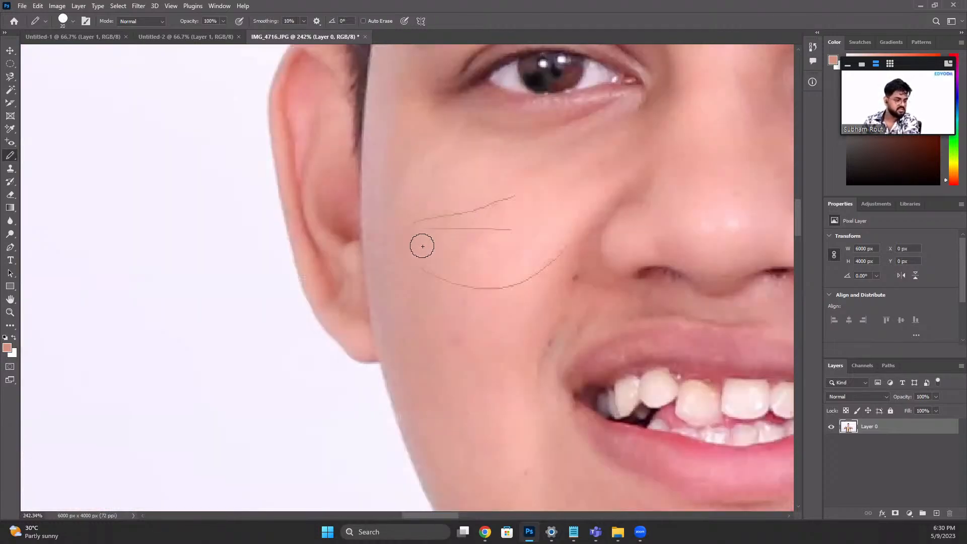
mouse_move(418, 247)
mouse_down()
mouse_move(542, 231)
mouse_move(576, 164)
mouse_up()
mouse_move(541, 257)
mouse_down()
mouse_move(447, 280)
mouse_move(417, 265)
mouse_move(402, 220)
mouse_move(439, 198)
mouse_move(533, 179)
mouse_up()
scroll(533, 179, down, 5)
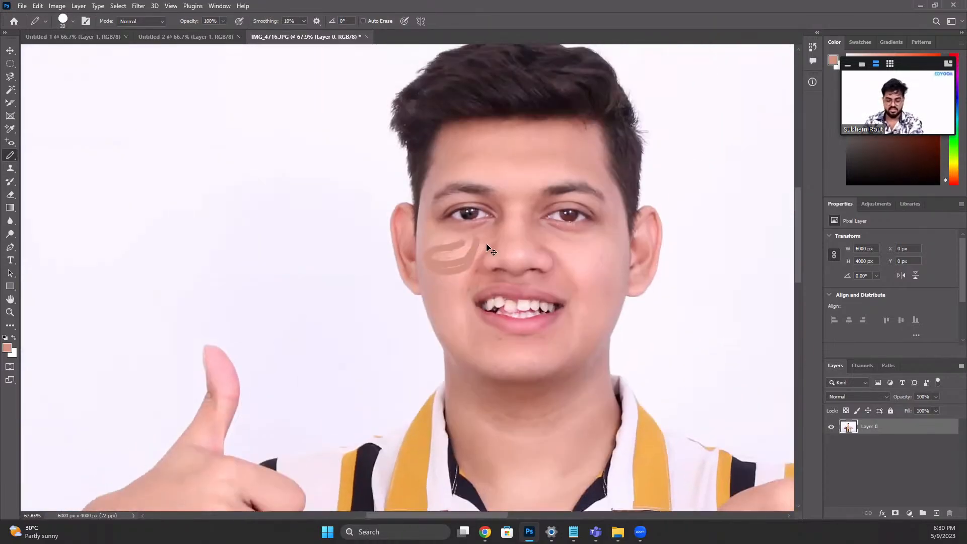
Step: Undo the pencil strokes drawn on the cheek
key(ctrl+z)
key(ctrl+z)
key(ctrl+z)
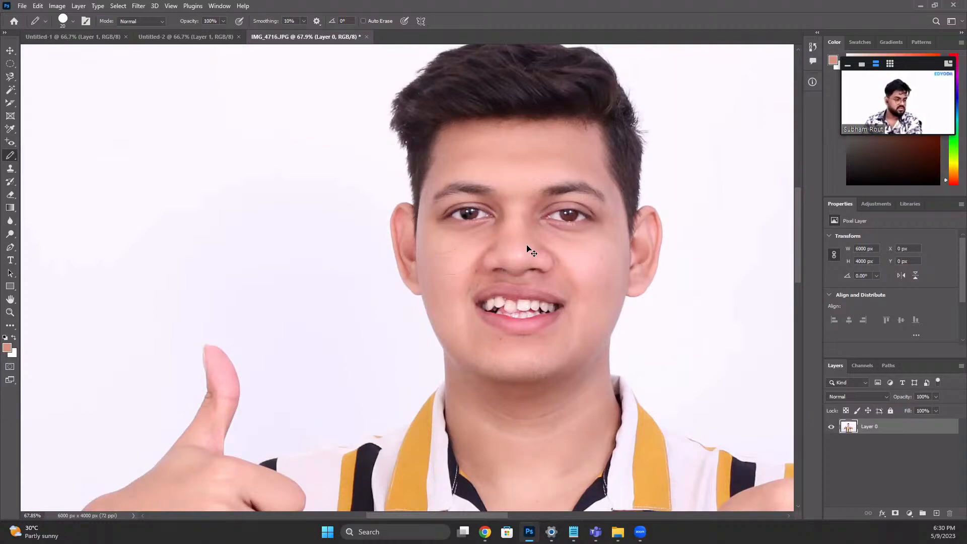
Step: Switch to the presentation, advance to the Color Replacement Tool slide, and return to Photoshop
key(alt+Tab)
click(860, 244)
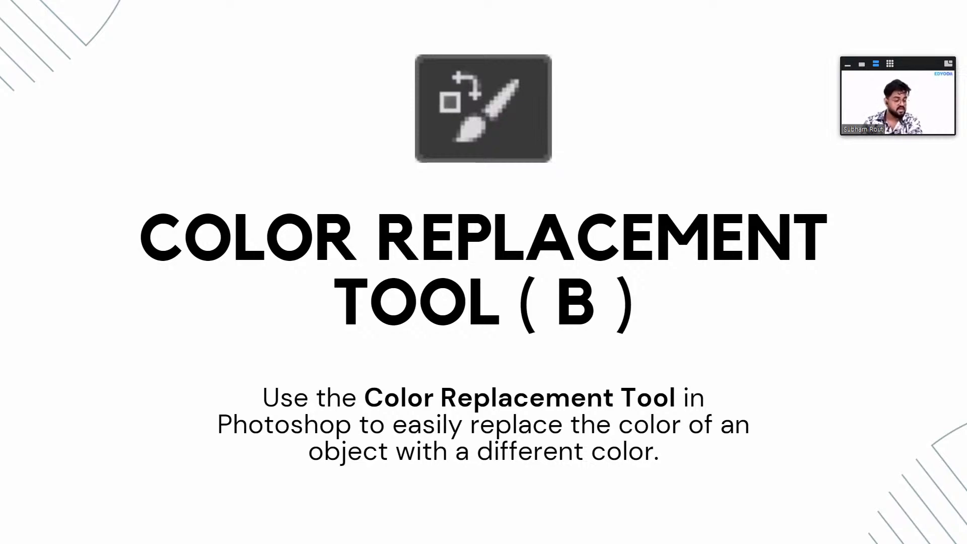
key(alt+Tab)
Step: Recolor a vertical streak of the shirt's yellow stripe in the pink foreground color with the Color Replacement Tool
scroll(402, 260, down, 6)
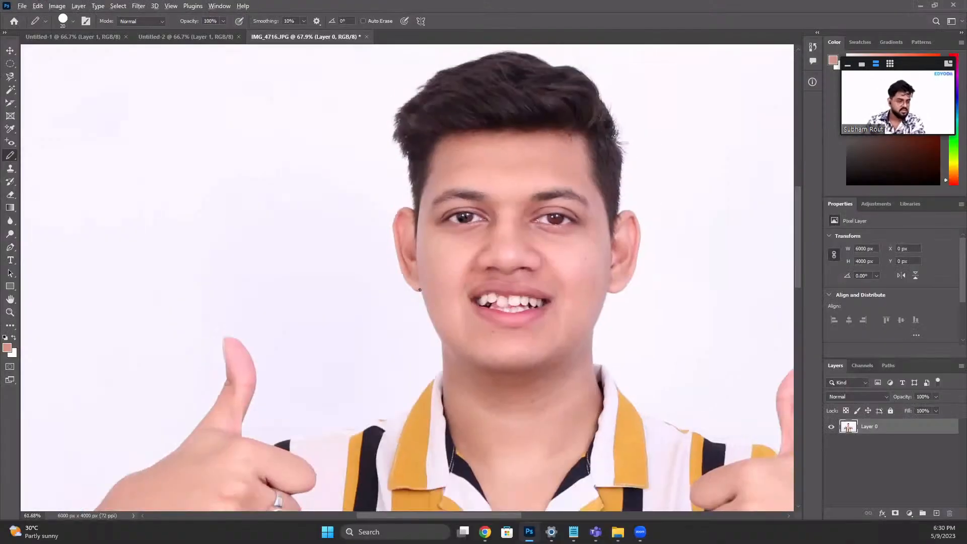
scroll(397, 218, down, 3)
right_click(11, 161)
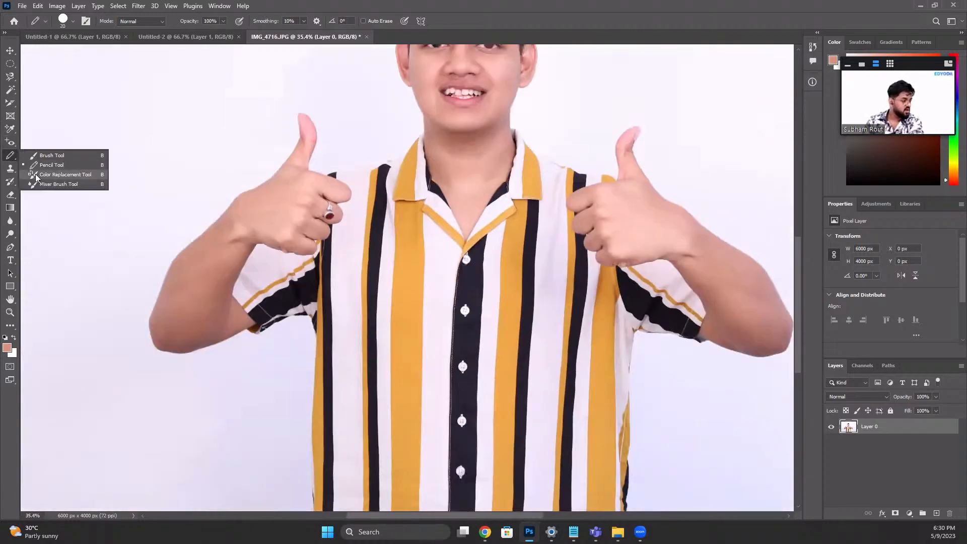
click(40, 177)
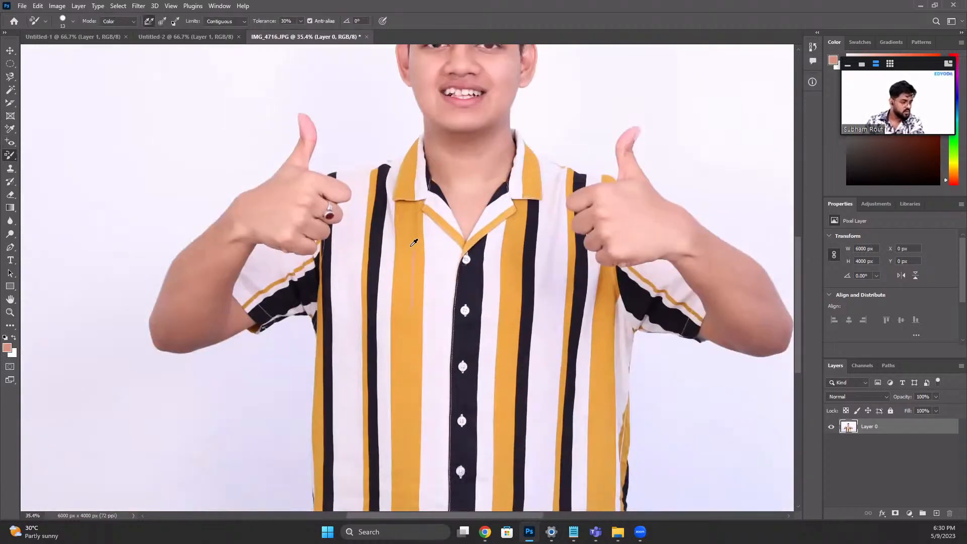
scroll(414, 243, up, 10)
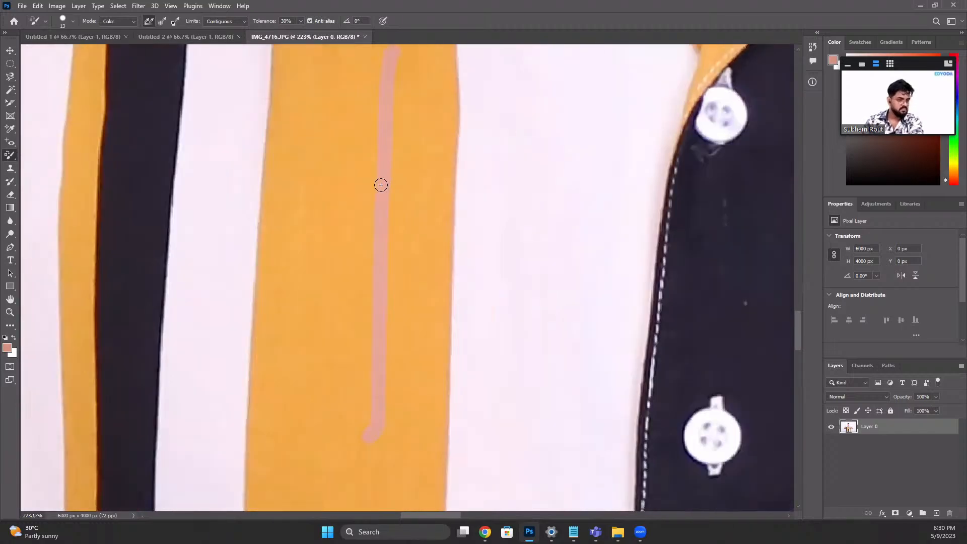
Step: Reset the foreground color to black and try recoloring a patch of the same yellow stripe beside the pink streak
scroll(381, 185, down, 6)
key(d)
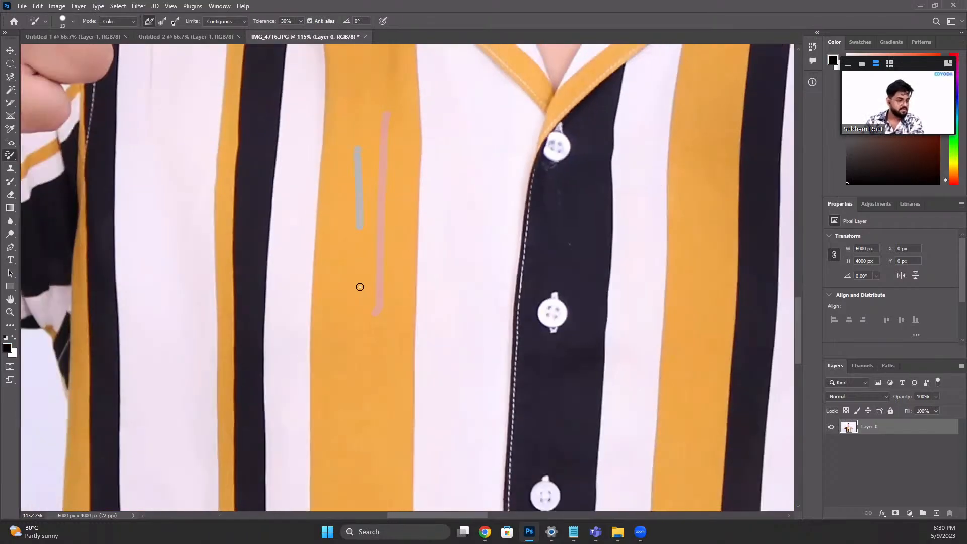
scroll(367, 195, up, 4)
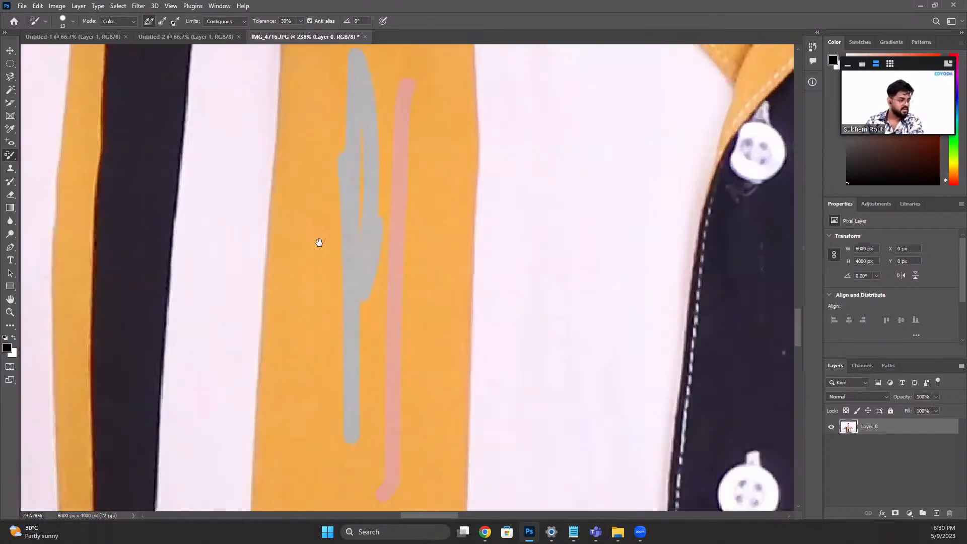
mouse_move(296, 170)
mouse_down()
mouse_move(333, 244)
mouse_move(288, 149)
mouse_move(249, 207)
mouse_move(254, 180)
mouse_move(248, 317)
mouse_move(287, 231)
mouse_move(283, 192)
mouse_move(274, 218)
mouse_move(255, 189)
mouse_move(386, 162)
mouse_move(397, 323)
mouse_move(377, 419)
mouse_move(349, 459)
mouse_move(372, 307)
mouse_move(285, 360)
mouse_move(272, 396)
mouse_move(362, 257)
mouse_move(362, 221)
mouse_move(314, 249)
mouse_up()
scroll(356, 190, down, 10)
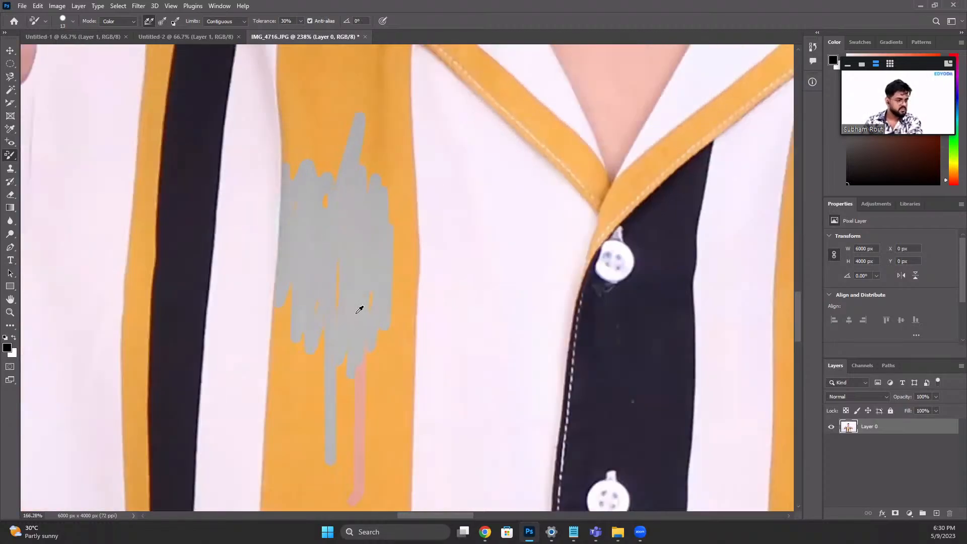
scroll(355, 223, down, 5)
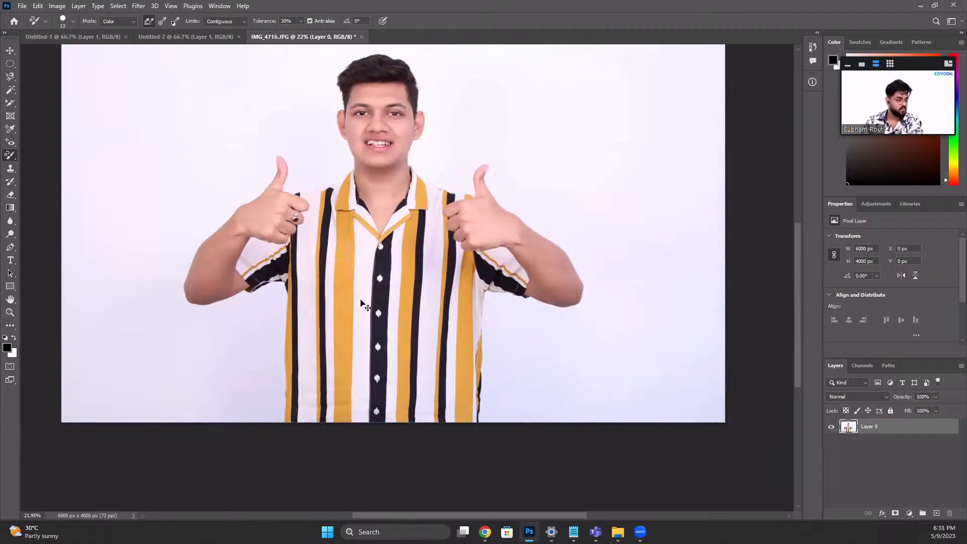
Step: Switch to the presentation, advance to the Mixer Brush Tool slide, and return to Photoshop
key(alt+Tab)
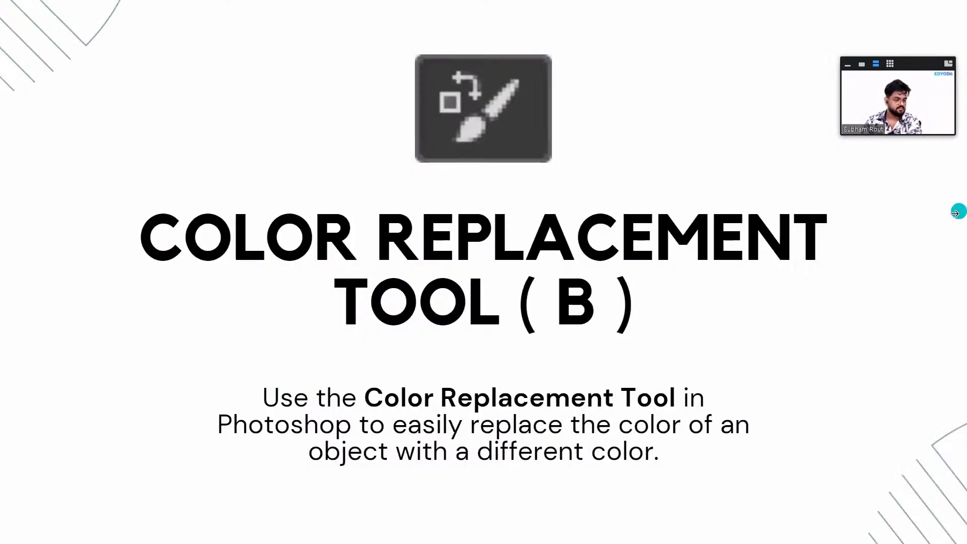
click(898, 233)
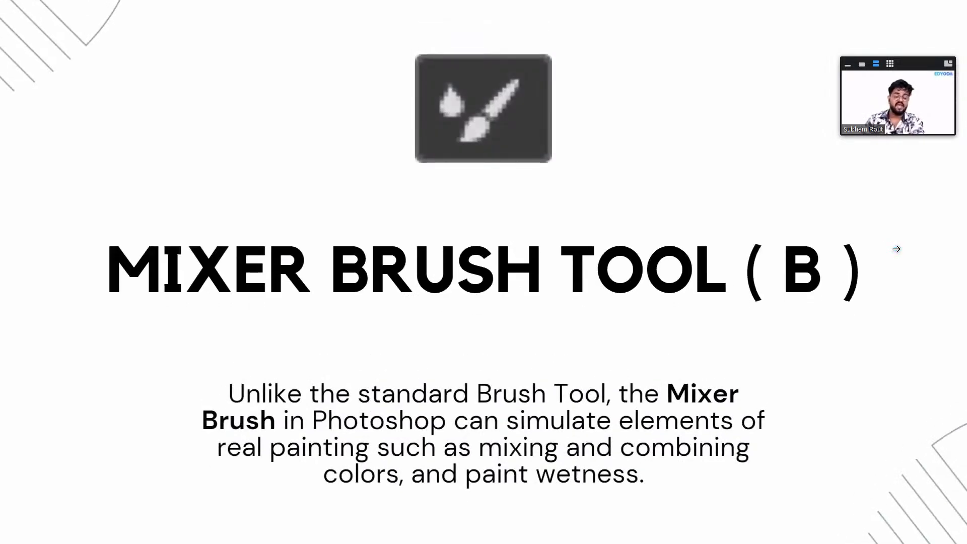
click(896, 249)
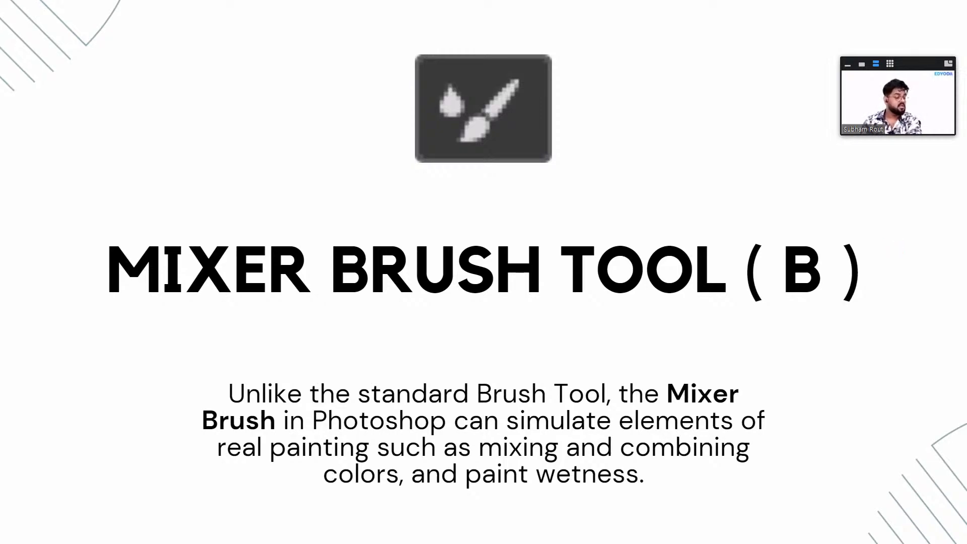
click(876, 227)
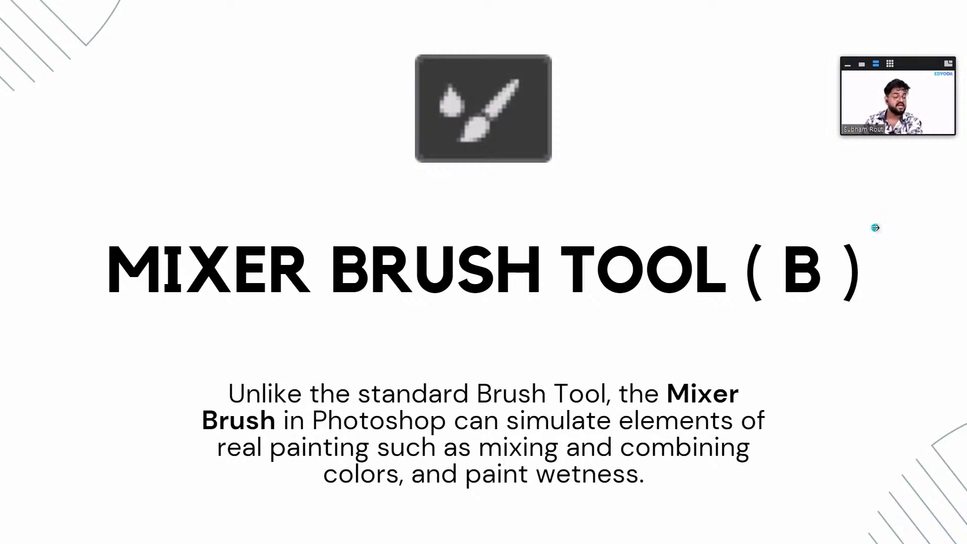
click(875, 227)
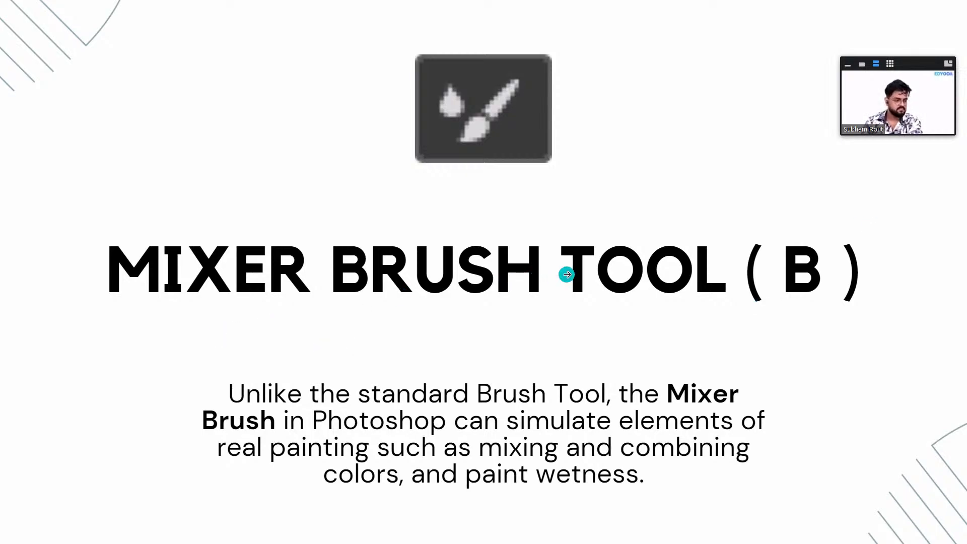
key(alt+Tab)
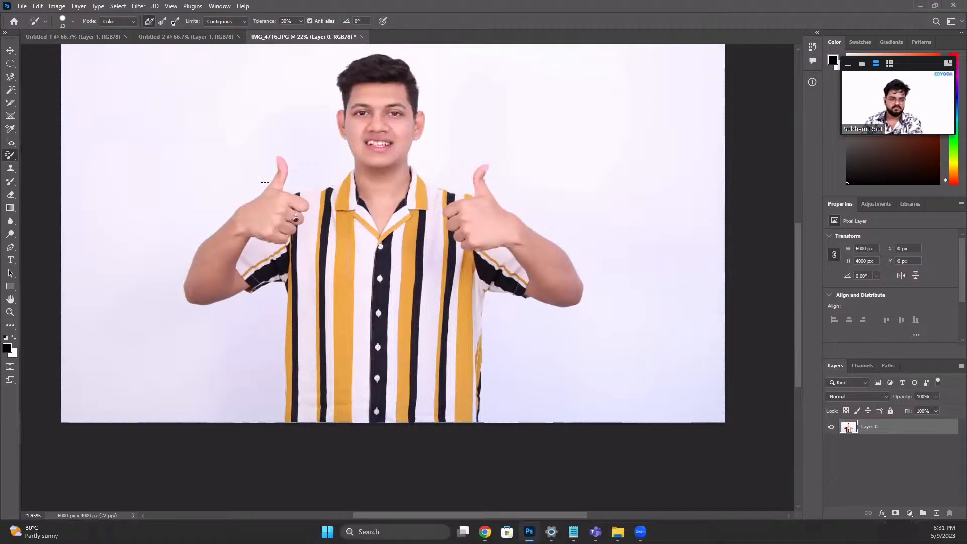
Step: Set a red-orange foreground color and blend it into the shirt's yellow stripe with the Mixer Brush Tool
right_click(10, 155)
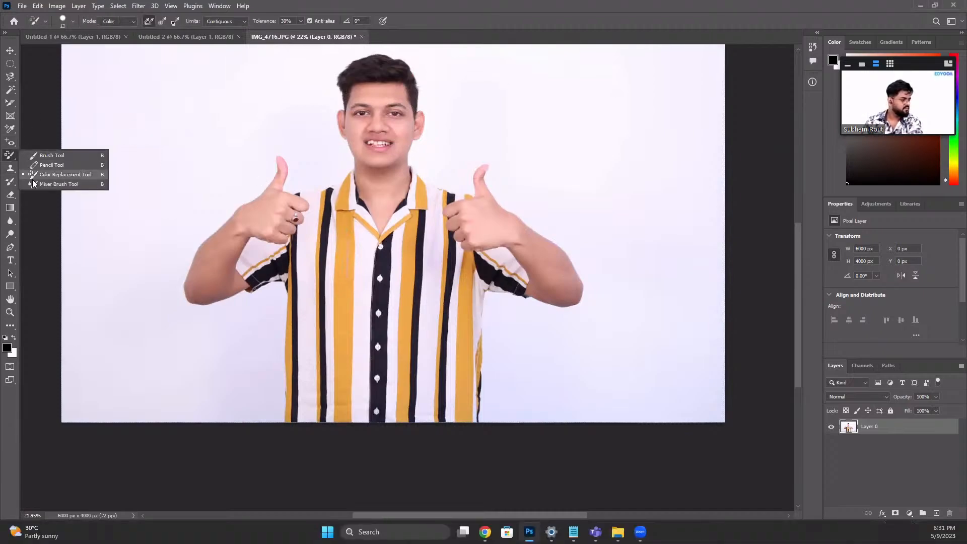
click(50, 183)
scroll(367, 287, up, 12)
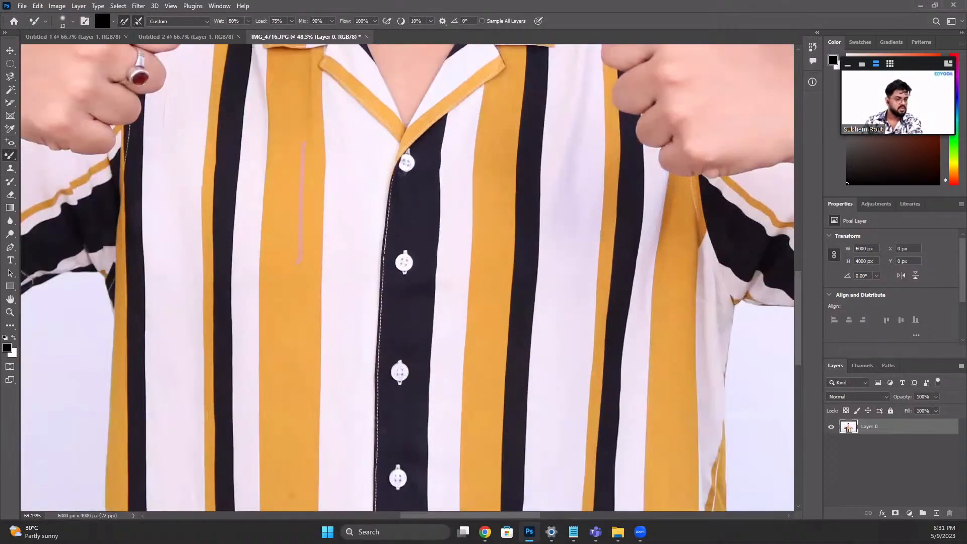
drag(368, 287, 289, 375)
click(938, 55)
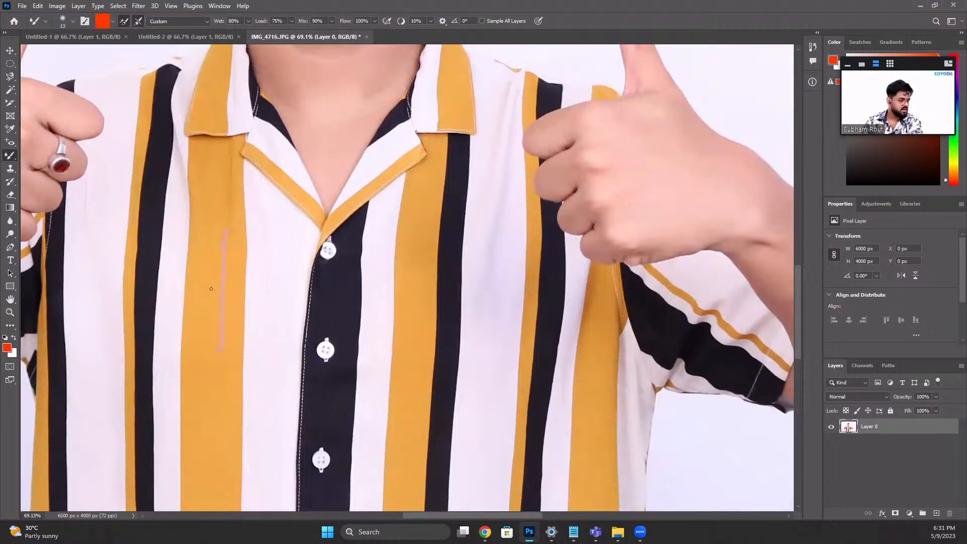
scroll(212, 252, up, 8)
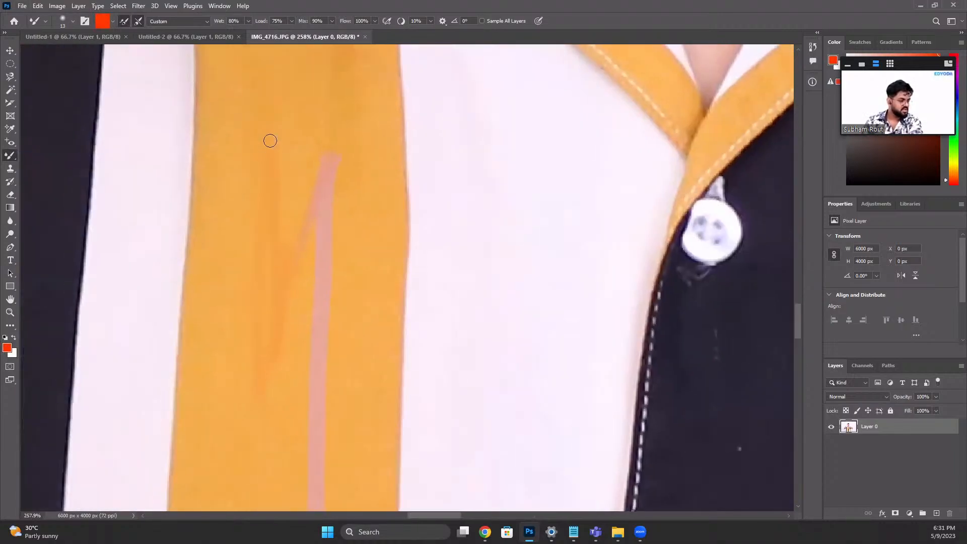
mouse_move(265, 286)
mouse_down()
mouse_move(264, 353)
mouse_move(232, 384)
mouse_move(216, 359)
mouse_move(257, 226)
mouse_move(262, 296)
mouse_move(267, 203)
mouse_move(268, 247)
mouse_move(282, 177)
mouse_move(258, 249)
mouse_move(270, 391)
mouse_move(259, 421)
mouse_move(247, 342)
mouse_move(237, 385)
mouse_move(273, 224)
mouse_move(271, 298)
mouse_move(234, 418)
mouse_move(250, 380)
mouse_move(248, 406)
mouse_move(283, 205)
mouse_move(304, 253)
mouse_move(324, 201)
mouse_move(263, 290)
mouse_move(296, 207)
mouse_up()
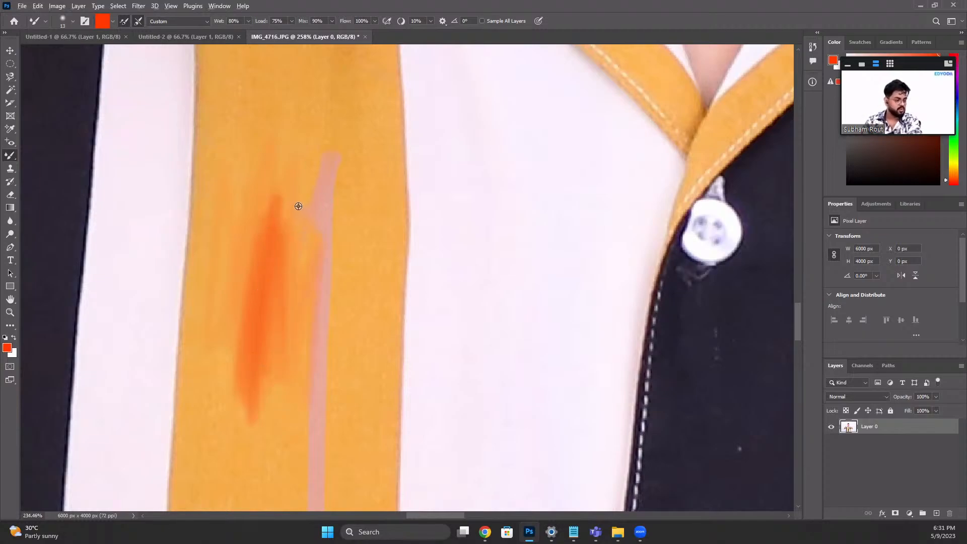
Step: Undo the mixer brush strokes and the pink streak on the shirt, and briefly preview the whole photo without panels
scroll(322, 237, down, 3)
scroll(323, 237, down, 2)
key(ctrl+z)
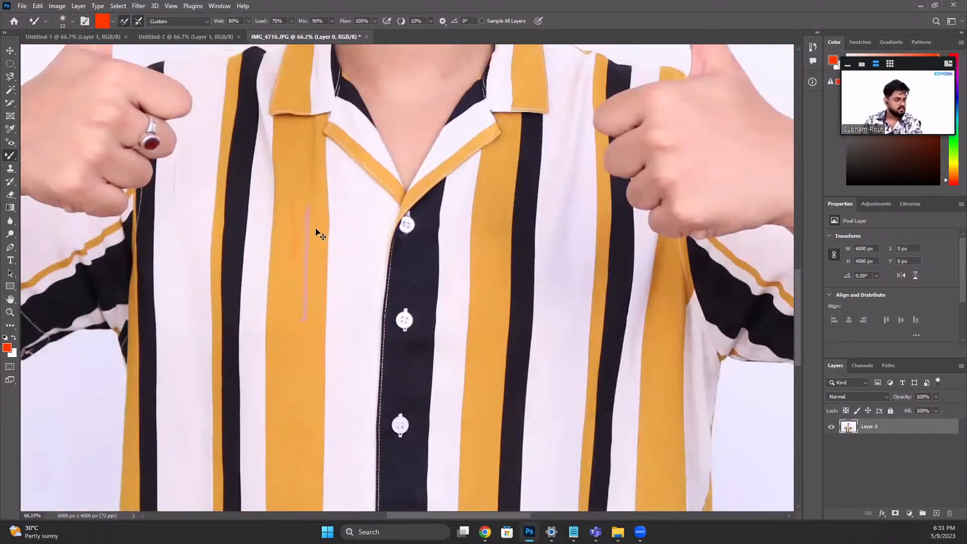
scroll(323, 237, down, 5)
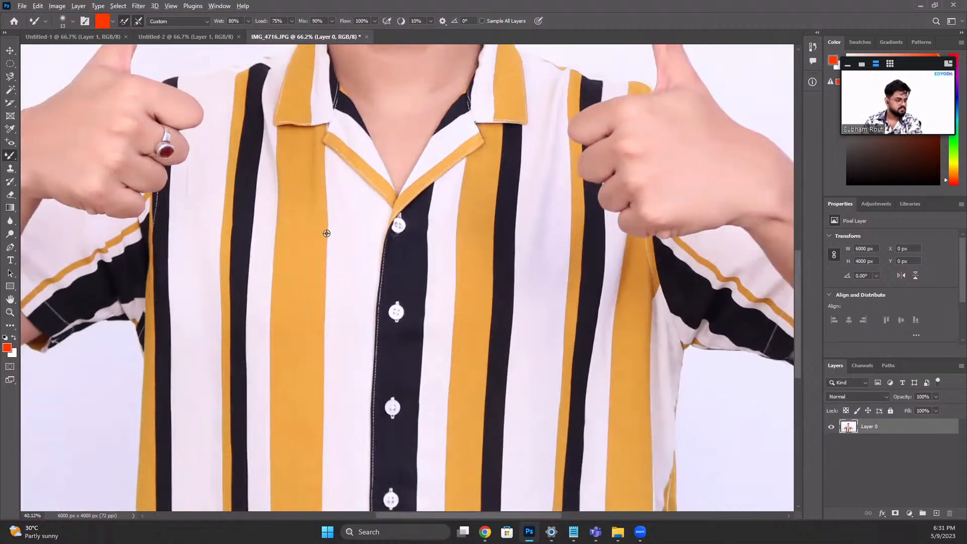
key(Tab)
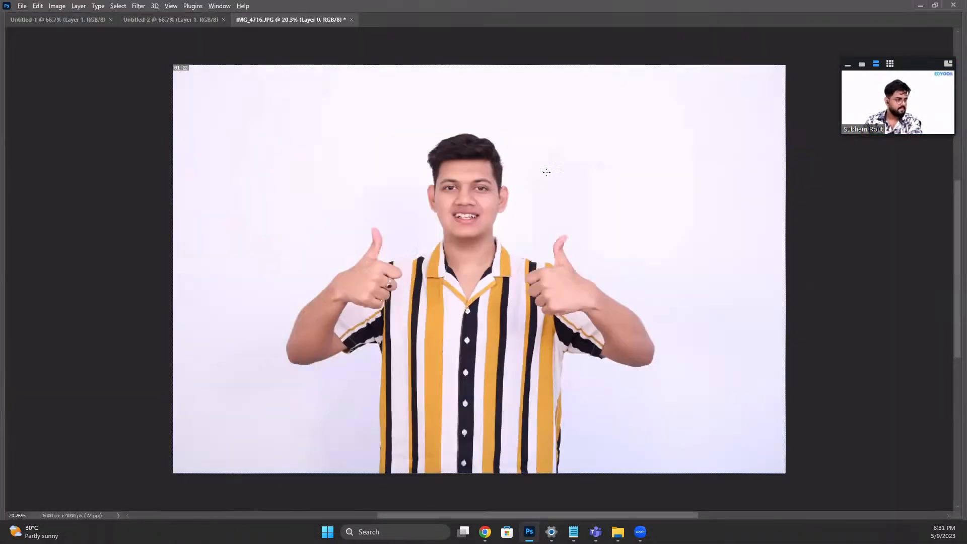
key(Tab)
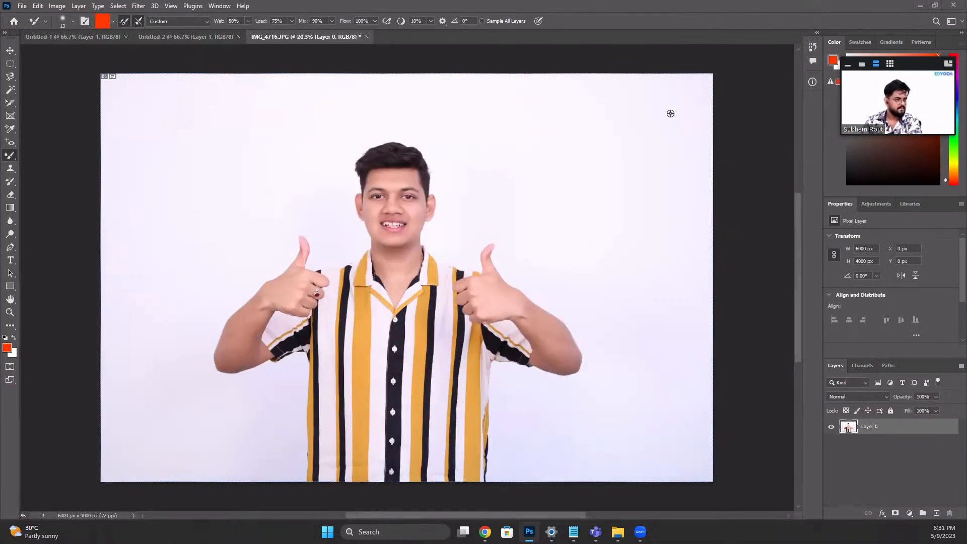
Step: Switch to the presentation, advance to the Clone Stamp Tool slide, and return to Photoshop with the Clone Stamp Tool active
key(alt+Tab)
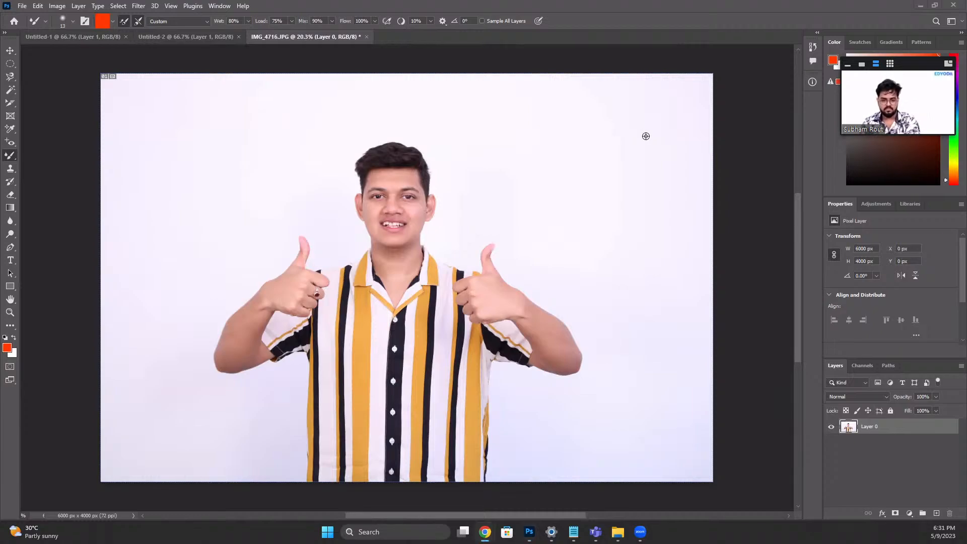
key(Right)
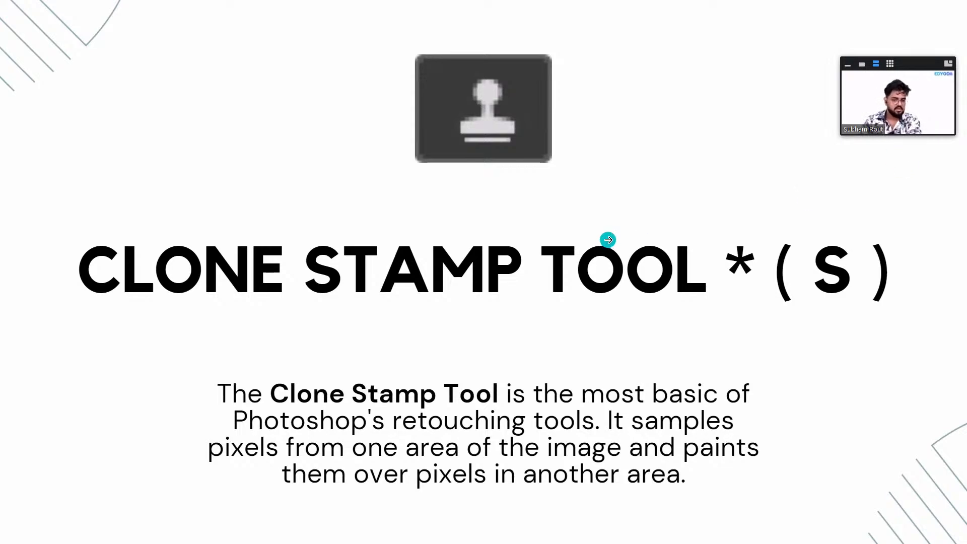
key(alt+Tab)
click(10, 171)
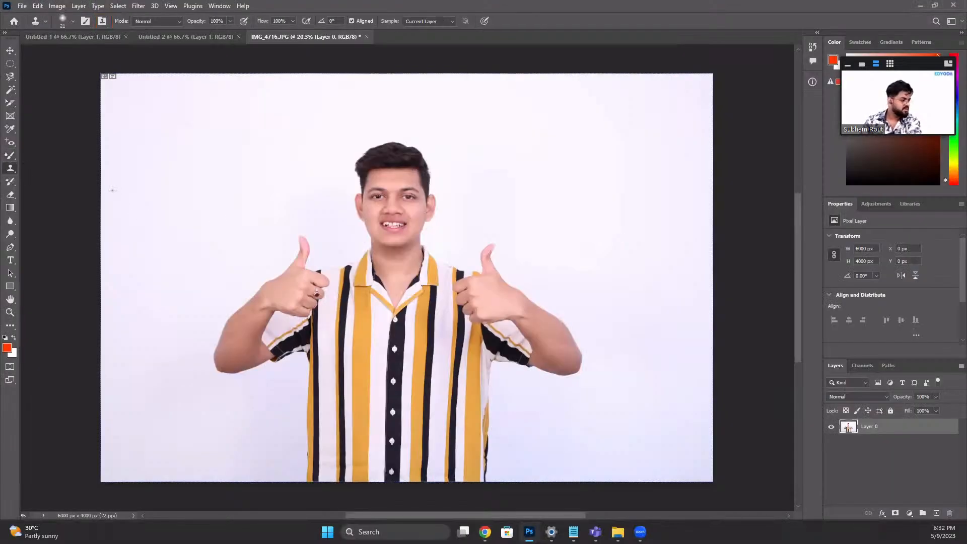
Step: Enlarge the Clone Stamp brush to 90 px, sample clean skin on the cheek, and clone it over the skin just below
scroll(352, 237, up, 3)
scroll(408, 217, up, 8)
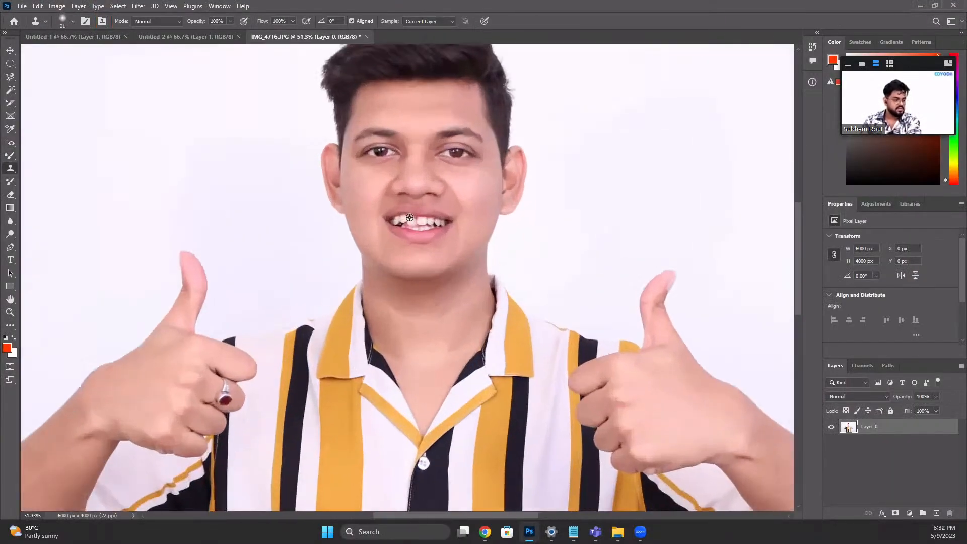
drag(343, 140, 382, 423)
drag(356, 201, 329, 330)
scroll(329, 330, down, 5)
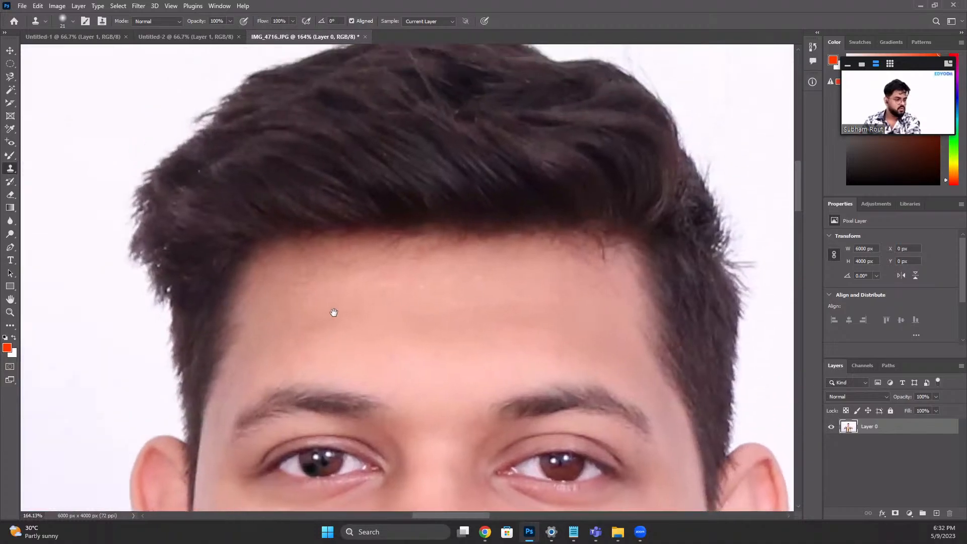
scroll(348, 332, up, 8)
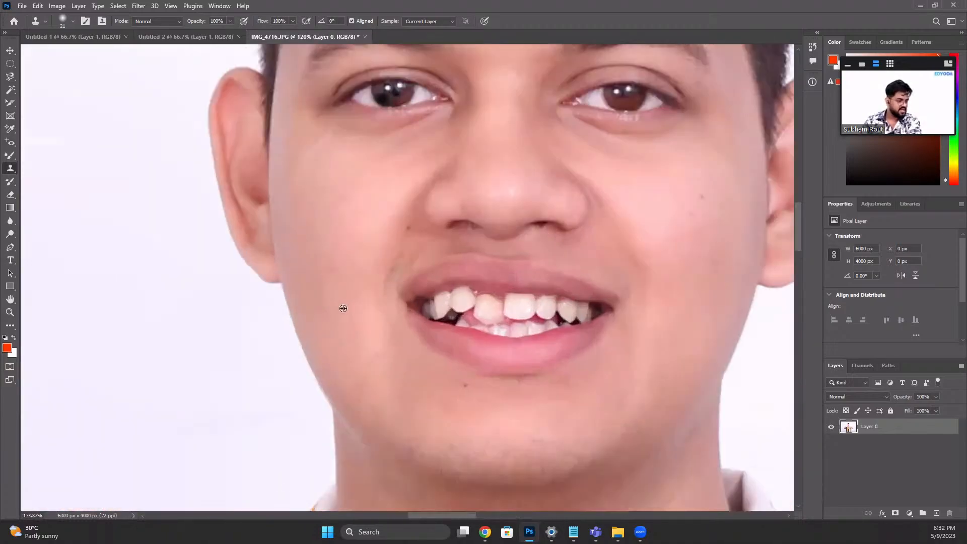
key(bracketright)
key(bracketright)
key(bracketright)
key(bracketright)
key(bracketright)
key(bracketright)
key(bracketright)
key(bracketright)
key(bracketright)
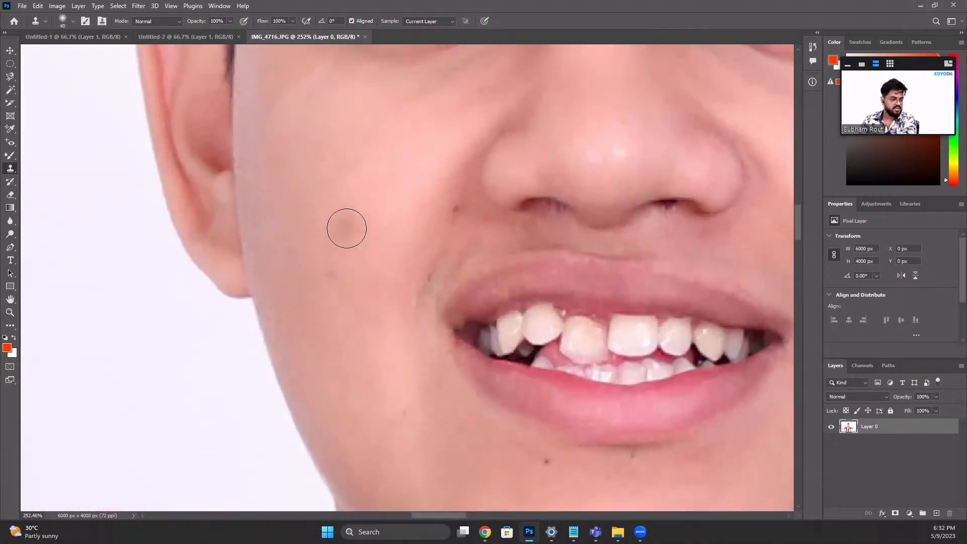
alt+click(339, 151)
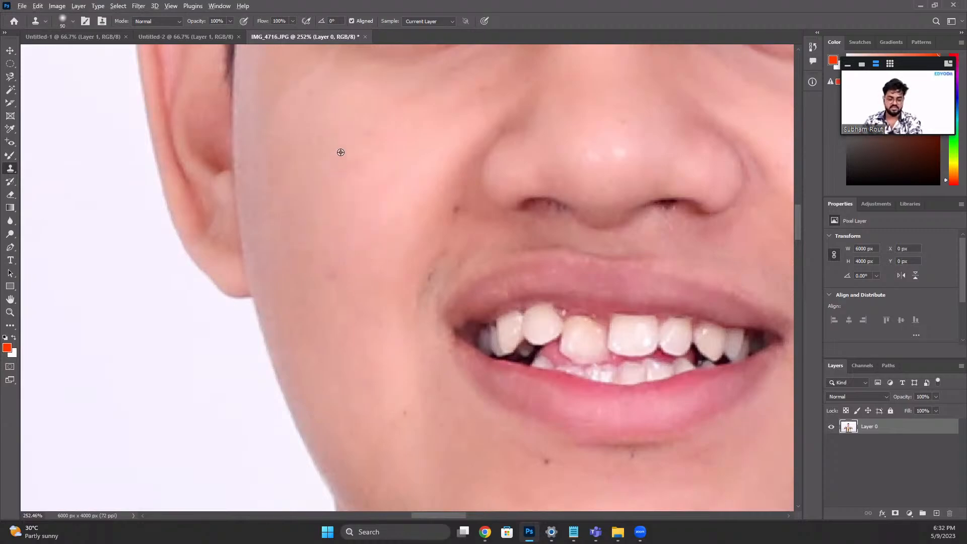
mouse_move(334, 191)
mouse_down()
mouse_move(328, 209)
mouse_move(343, 305)
mouse_move(309, 219)
mouse_move(349, 346)
mouse_up()
mouse_move(287, 319)
mouse_down()
mouse_move(338, 393)
mouse_move(272, 269)
mouse_move(243, 348)
mouse_move(273, 413)
mouse_move(172, 156)
mouse_move(233, 358)
mouse_move(161, 68)
mouse_move(156, 285)
mouse_move(246, 421)
mouse_move(214, 289)
mouse_move(297, 471)
mouse_move(270, 321)
mouse_move(287, 366)
mouse_move(253, 285)
mouse_move(286, 389)
mouse_move(262, 354)
mouse_move(282, 394)
mouse_move(255, 359)
mouse_move(291, 416)
mouse_move(217, 231)
mouse_move(237, 336)
mouse_move(238, 188)
mouse_move(215, 244)
mouse_move(212, 142)
mouse_move(227, 115)
mouse_move(257, 225)
mouse_move(266, 215)
mouse_move(258, 386)
mouse_move(258, 173)
mouse_move(364, 263)
mouse_up()
scroll(287, 367, down, 5)
scroll(291, 347, down, 4)
scroll(364, 263, down, 3)
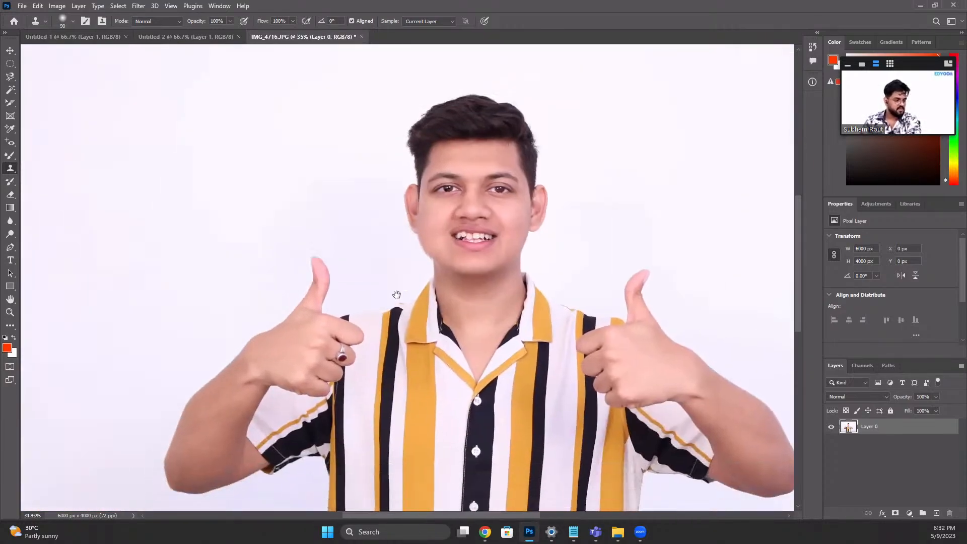
scroll(473, 215, down, 1)
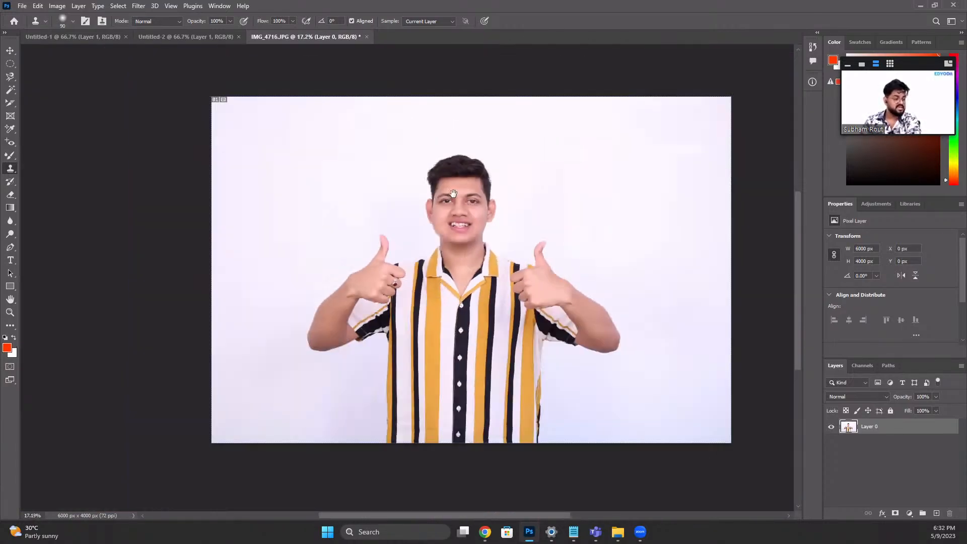
scroll(466, 262, up, 3)
drag(491, 258, 459, 267)
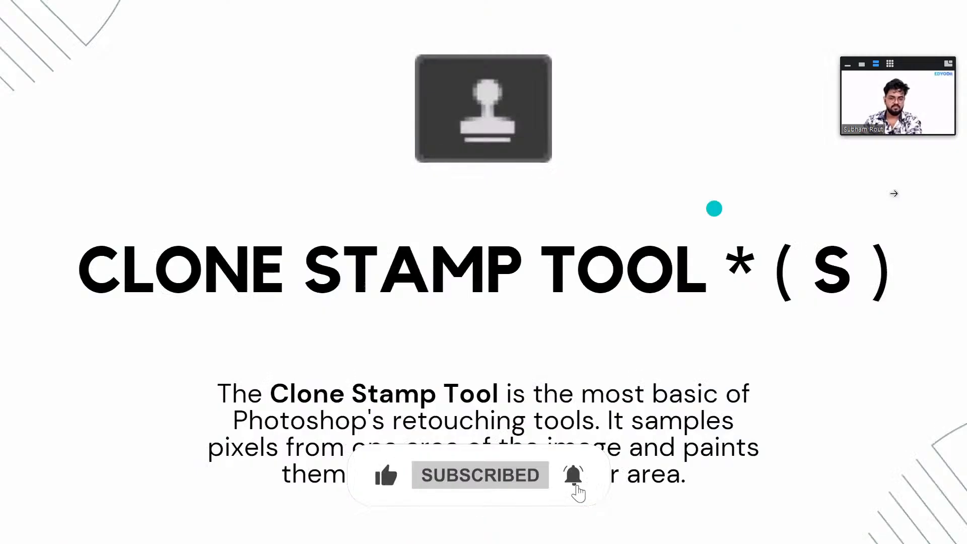
Step: Advance the presentation to the Pattern Stamp Tool slide and return to Photoshop
click(893, 193)
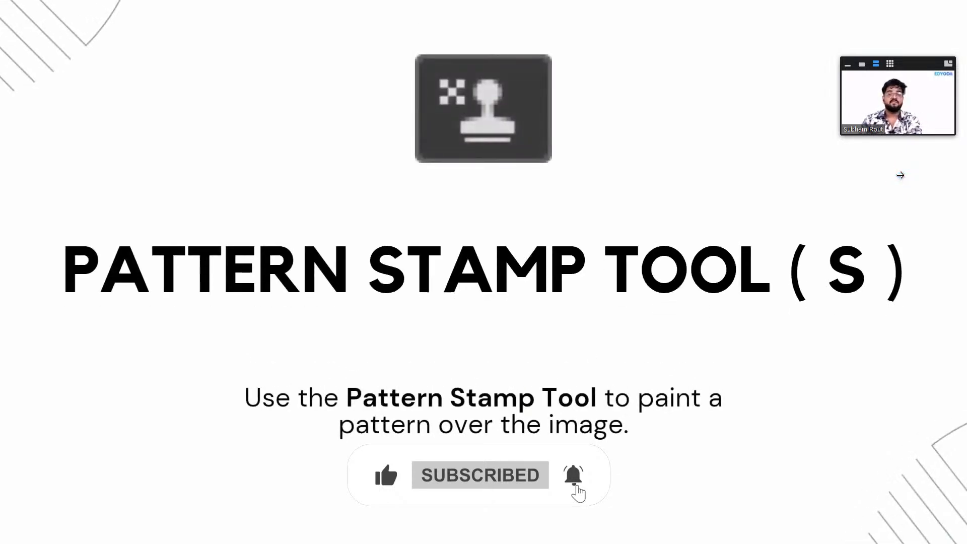
click(900, 177)
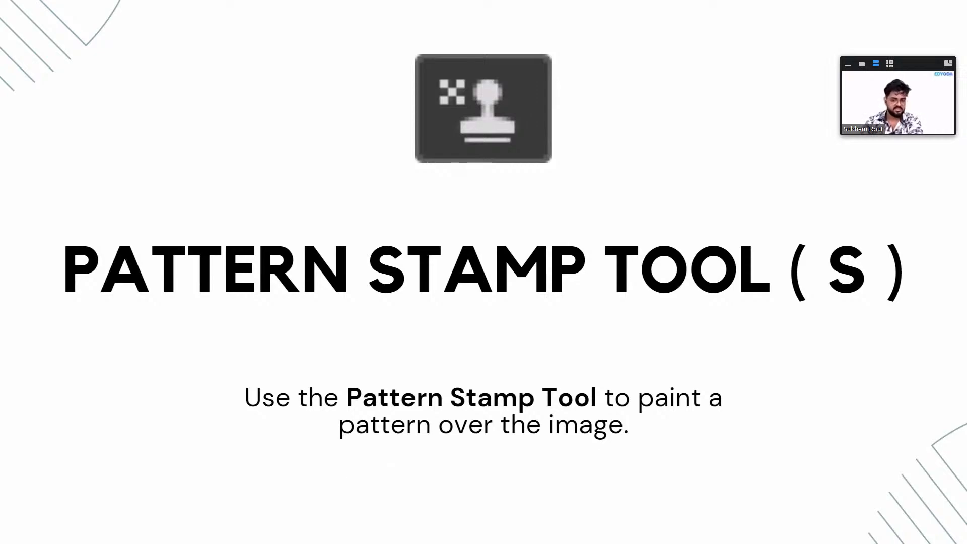
key(alt+Tab)
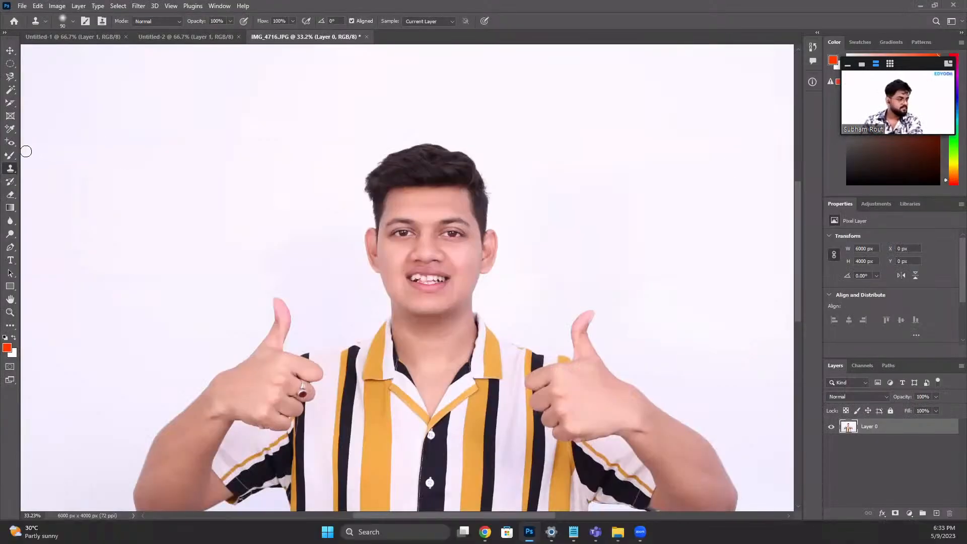
Step: Activate the Pattern Stamp Tool, enlarge its brush to 300 px, and paint the leaf pattern over one raised arm, the background and part of the face
scroll(159, 164, down, 6)
drag(160, 164, 217, 156)
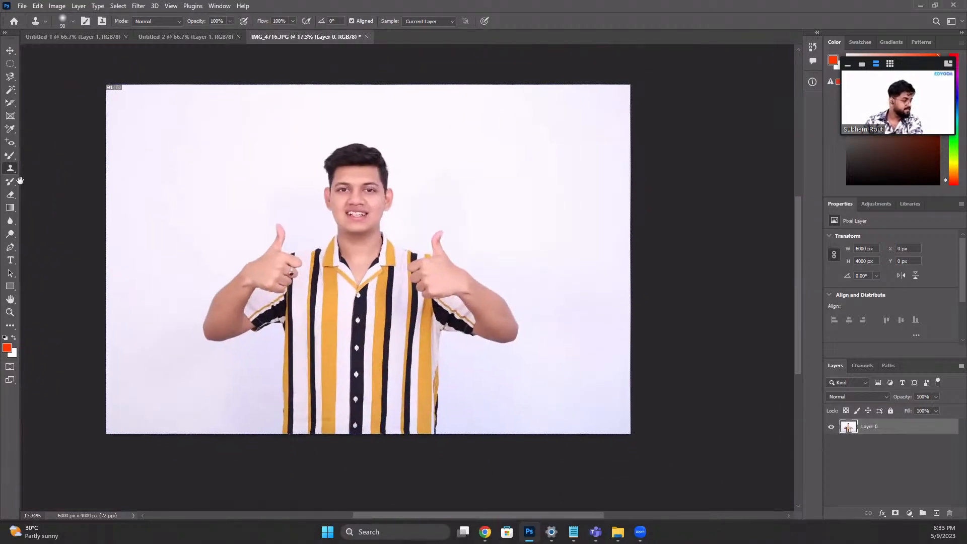
right_click(10, 181)
right_click(10, 169)
click(34, 177)
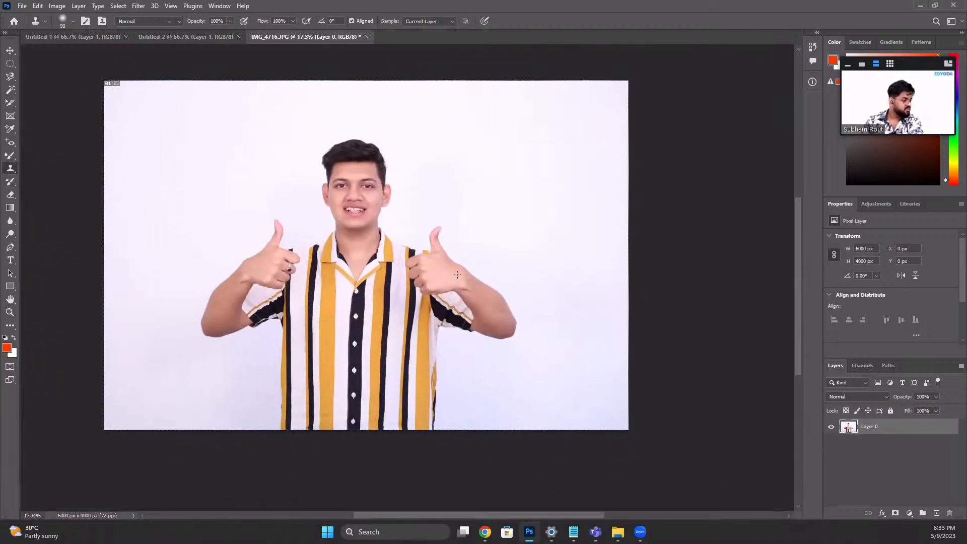
scroll(457, 275, down, 2)
scroll(410, 285, up, 8)
drag(231, 156, 275, 194)
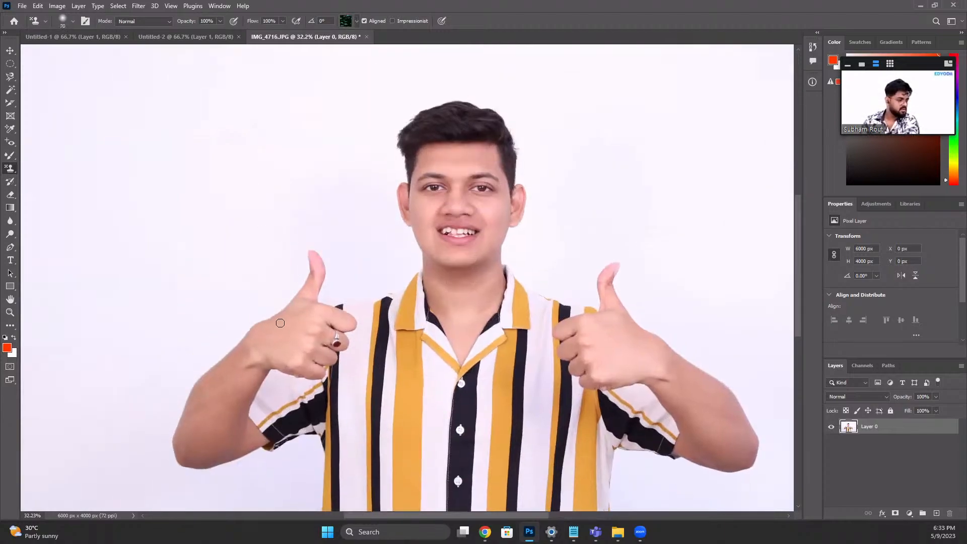
key(bracketright)
key(bracketright)
key(bracketright)
key(bracketright)
key(bracketright)
key(bracketright)
key(bracketright)
key(bracketright)
key(bracketright)
mouse_move(254, 371)
mouse_down()
mouse_move(318, 346)
mouse_move(333, 304)
mouse_move(232, 354)
mouse_move(320, 266)
mouse_move(235, 377)
mouse_move(296, 301)
mouse_move(199, 407)
mouse_move(360, 321)
mouse_move(271, 264)
mouse_move(247, 281)
mouse_move(374, 321)
mouse_move(248, 442)
mouse_move(159, 423)
mouse_move(256, 391)
mouse_move(317, 435)
mouse_move(300, 411)
mouse_move(318, 375)
mouse_up()
scroll(318, 376, down, 3)
click(250, 300)
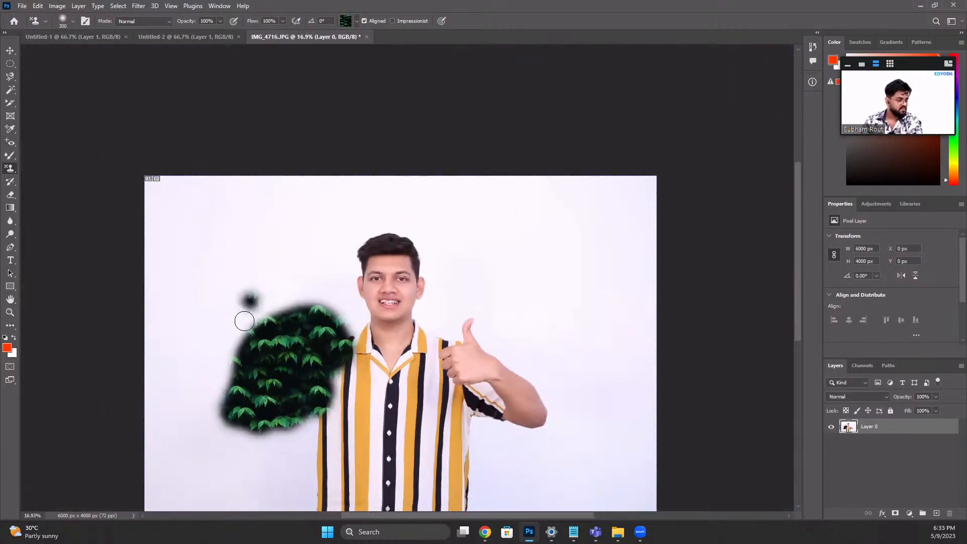
mouse_move(244, 321)
mouse_down()
mouse_move(263, 336)
mouse_move(308, 281)
mouse_move(195, 381)
mouse_move(240, 312)
mouse_move(304, 292)
mouse_move(324, 325)
mouse_move(379, 312)
mouse_move(322, 320)
mouse_move(342, 323)
mouse_up()
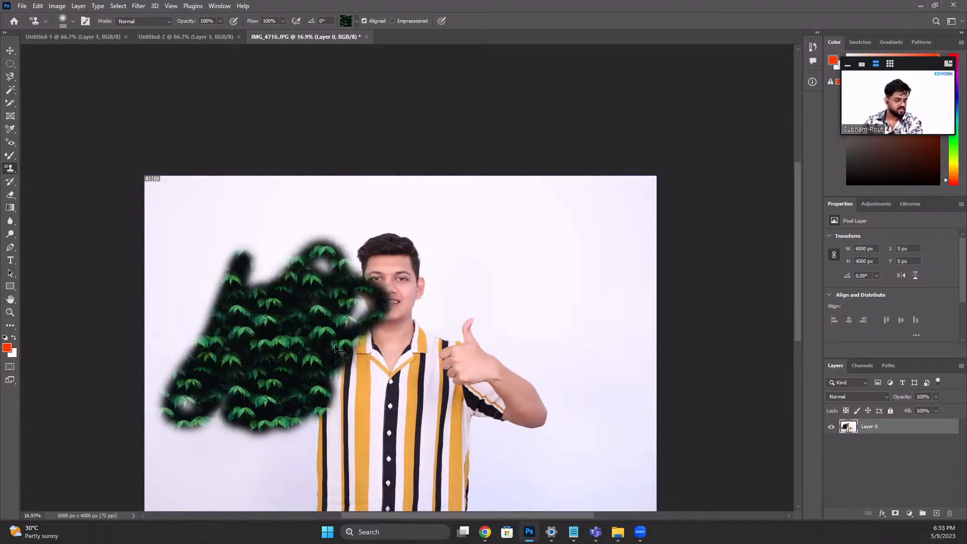
Step: Undo all the pattern stamp strokes on the photo
key(ctrl+z)
key(ctrl+z)
key(ctrl+z)
key(ctrl+z)
key(ctrl+z)
key(ctrl+z)
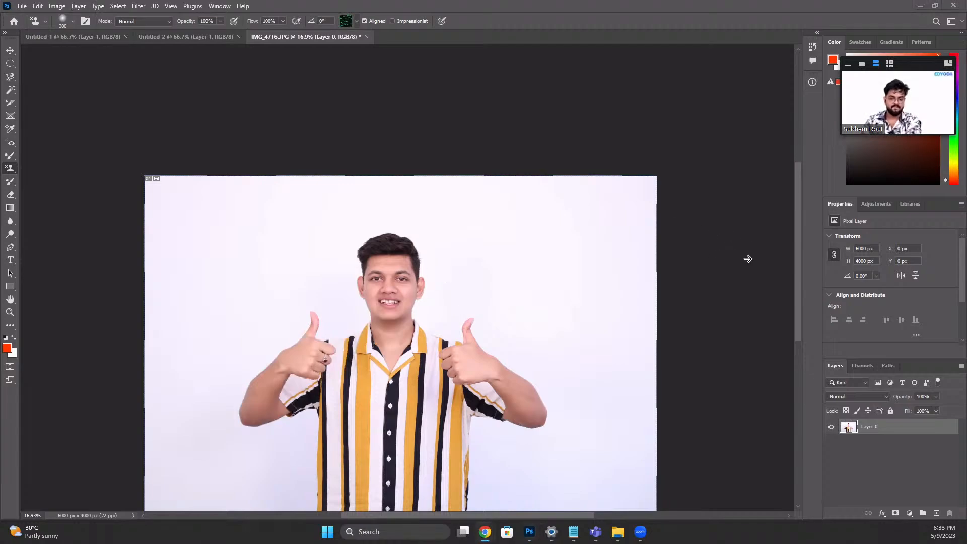
Step: Switch to the presentation, advance to the History Brush Tool slide, and return to Photoshop
key(alt+Tab)
click(932, 217)
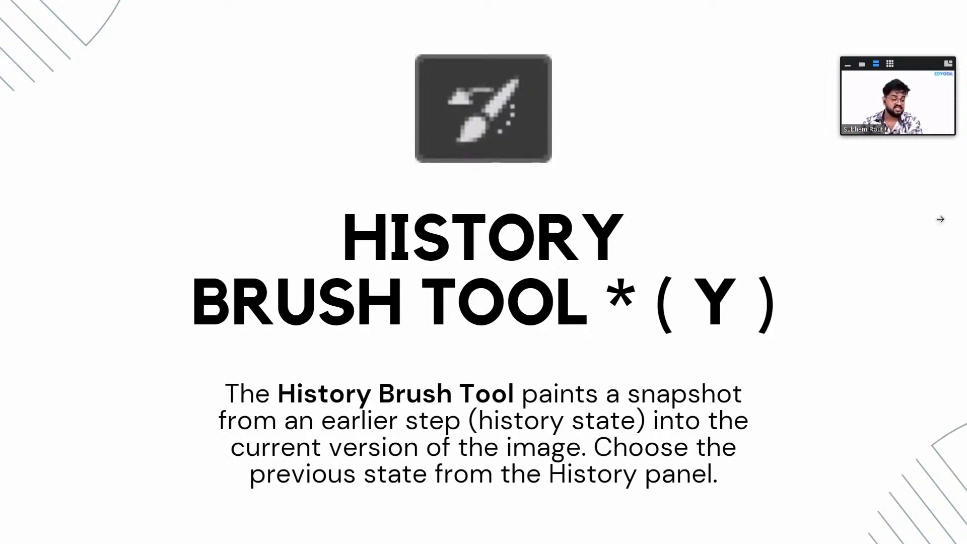
click(939, 219)
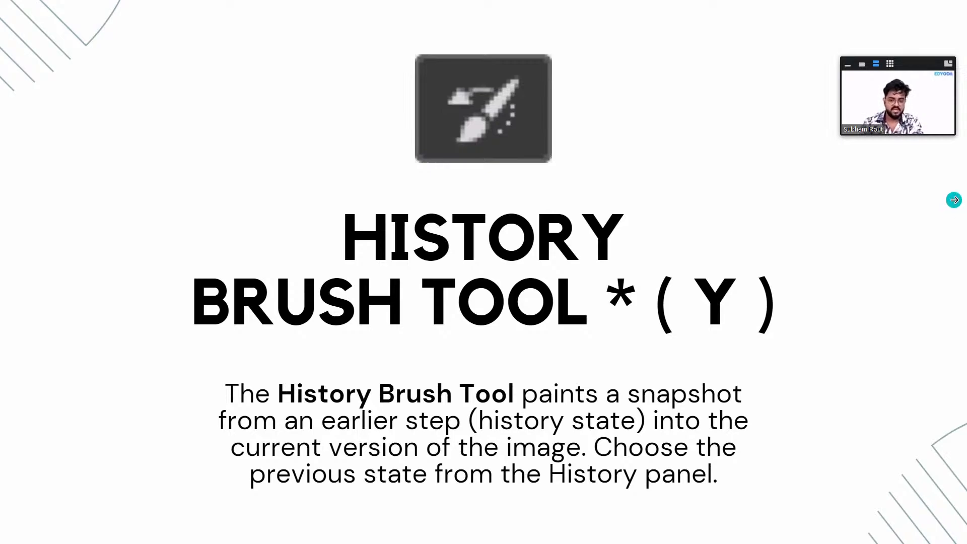
key(alt+Tab)
Step: Open the photo's history and revert it to the first Magic Wand state
click(812, 47)
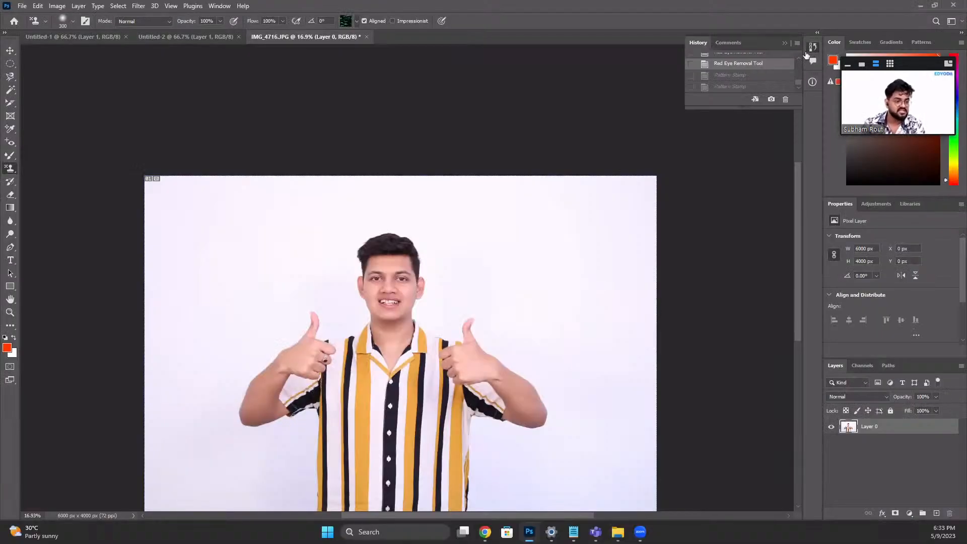
scroll(745, 75, up, 3)
scroll(745, 75, up, 5)
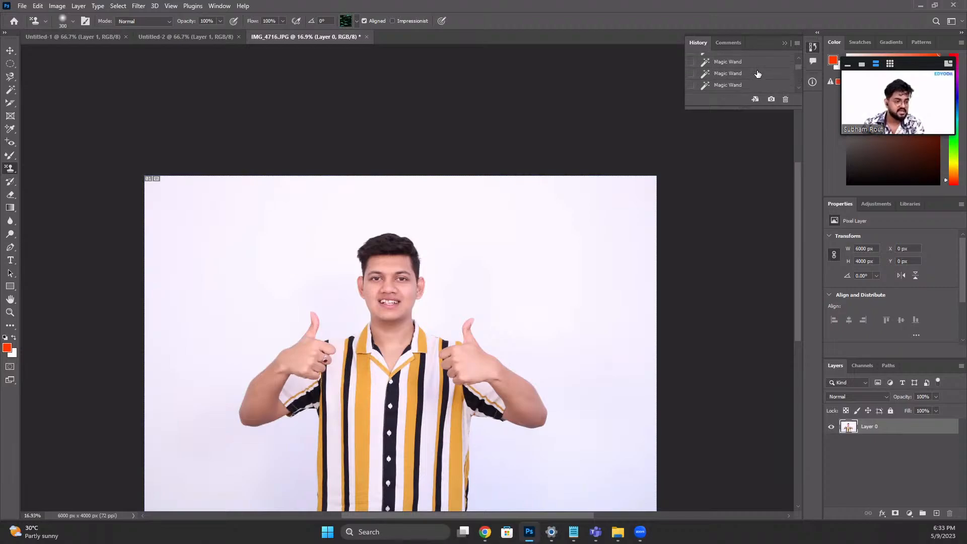
click(709, 75)
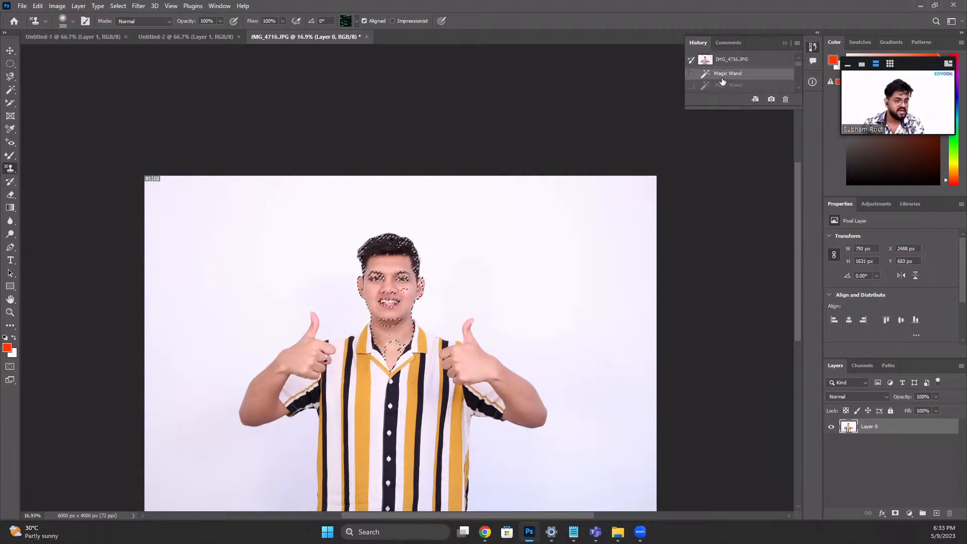
Step: Activate the History Brush Tool and dab over the nose and the cheek on the selected face
scroll(390, 301, up, 3)
scroll(390, 301, up, 3)
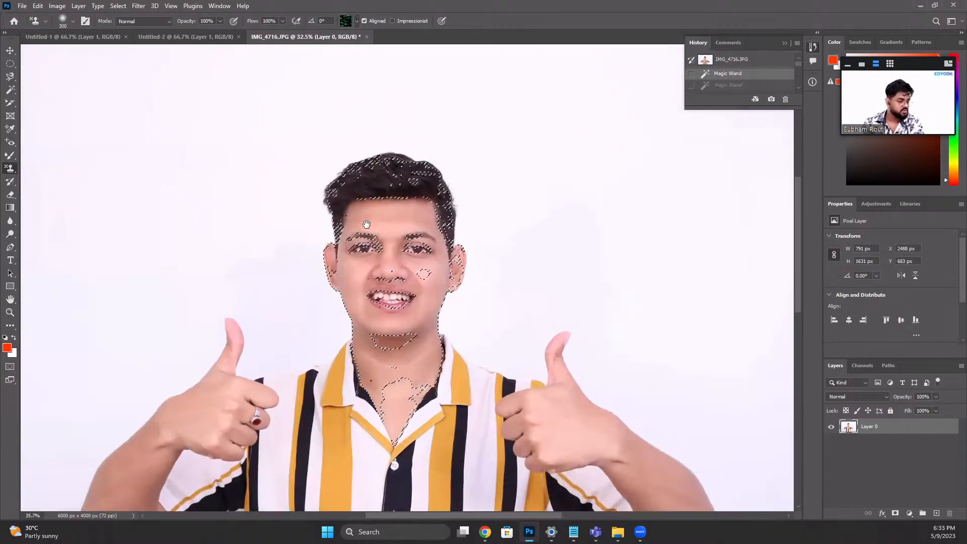
right_click(7, 168)
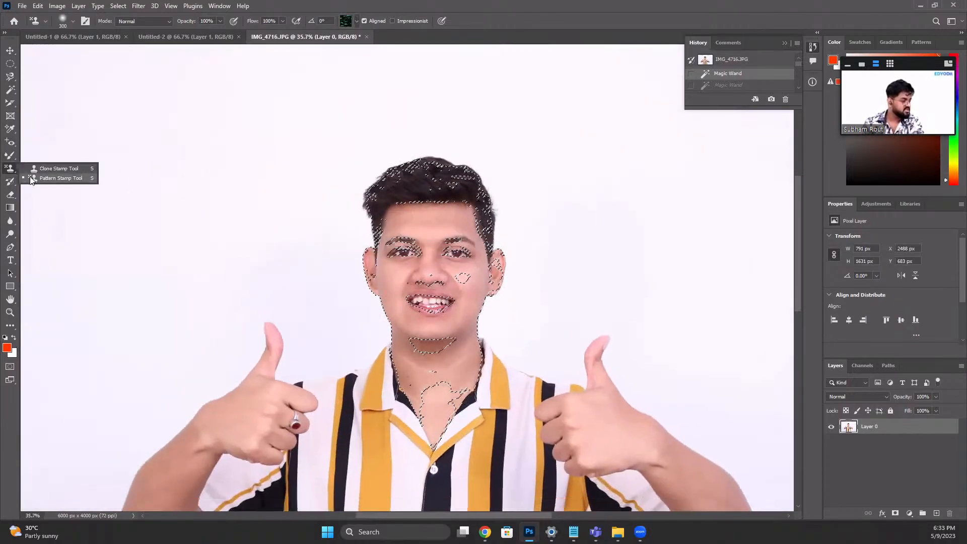
click(10, 183)
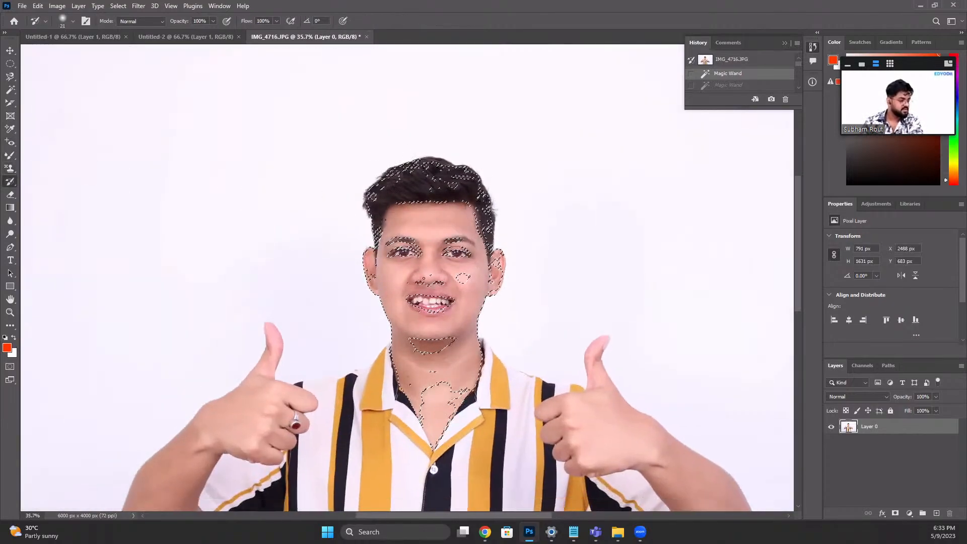
click(424, 279)
click(424, 279)
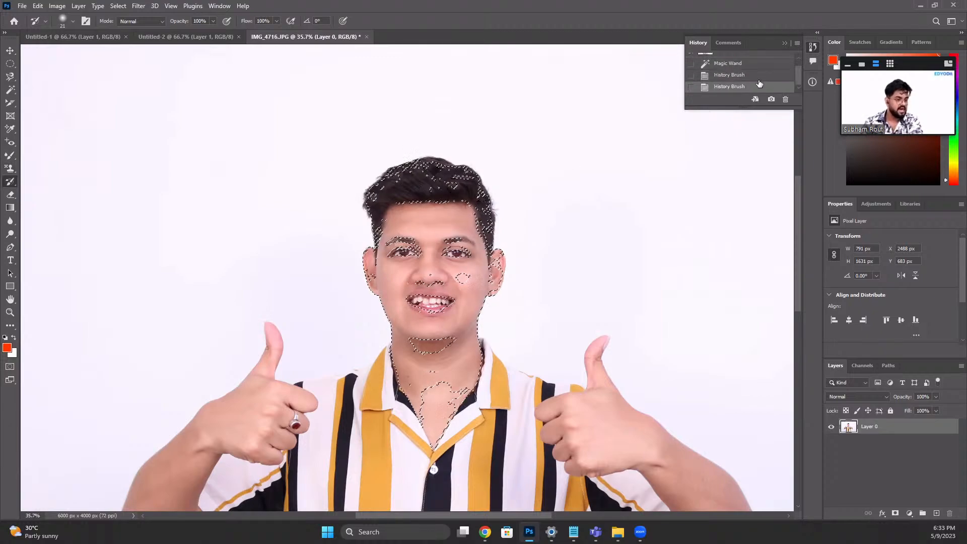
scroll(759, 84, up, 1)
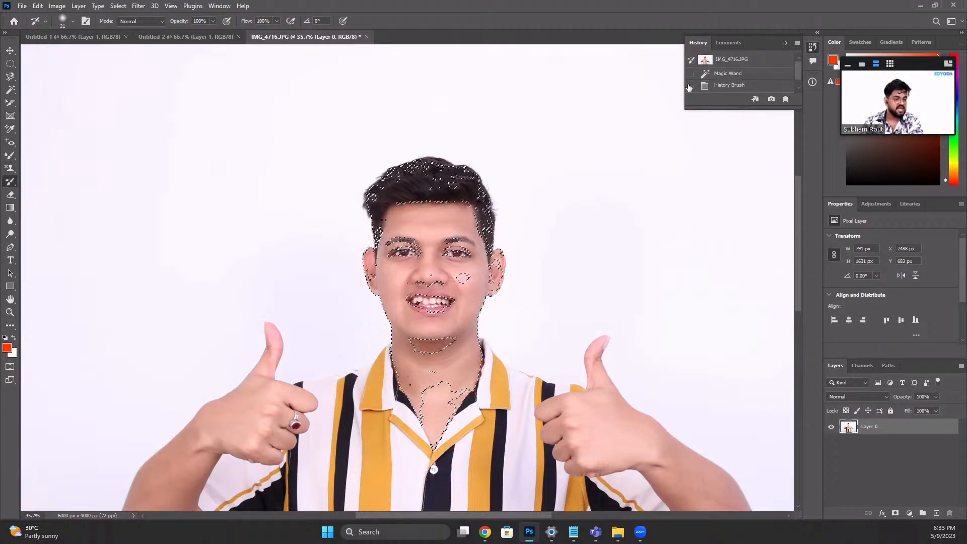
click(468, 272)
scroll(734, 84, up, 2)
scroll(733, 88, down, 1)
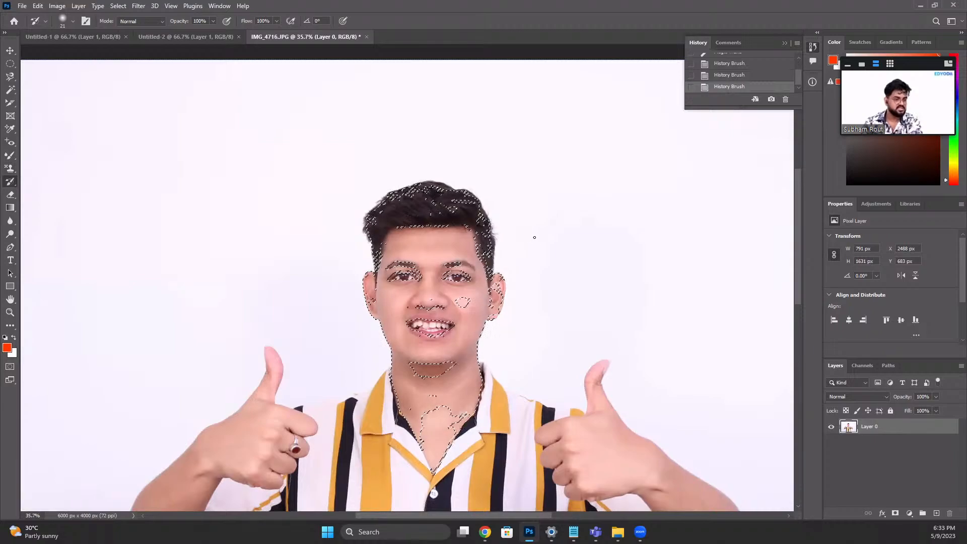
scroll(529, 308, down, 5)
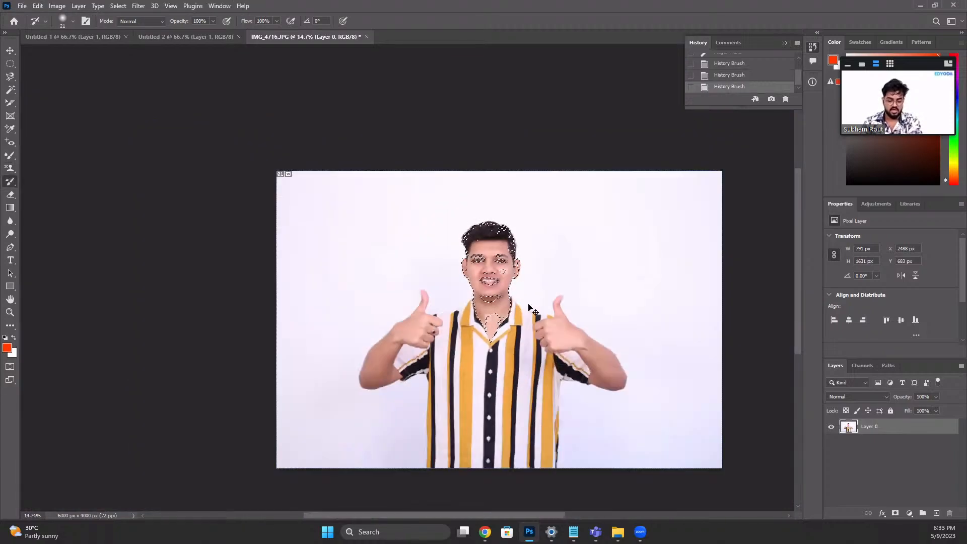
Step: Deselect the face selection and collapse the history list
key(ctrl+d)
scroll(528, 307, down, 1)
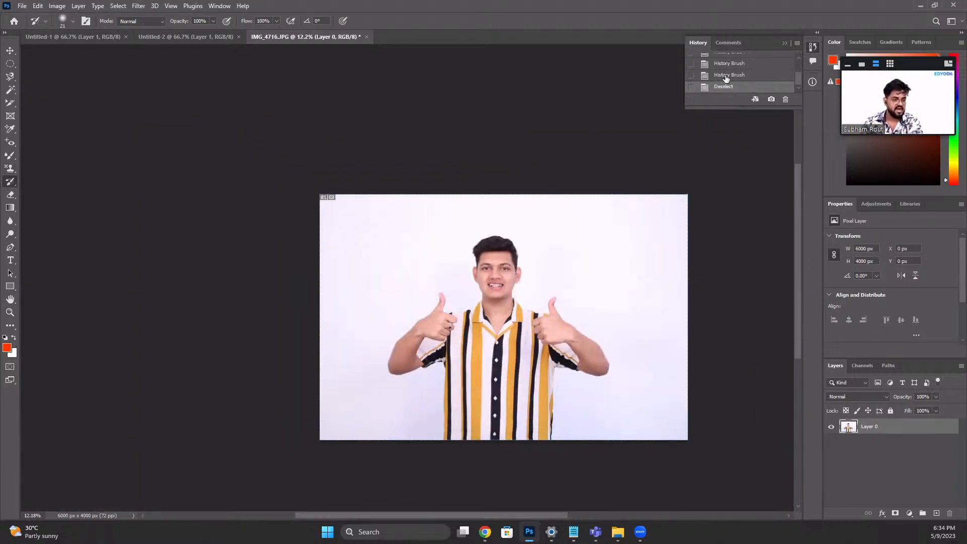
click(783, 43)
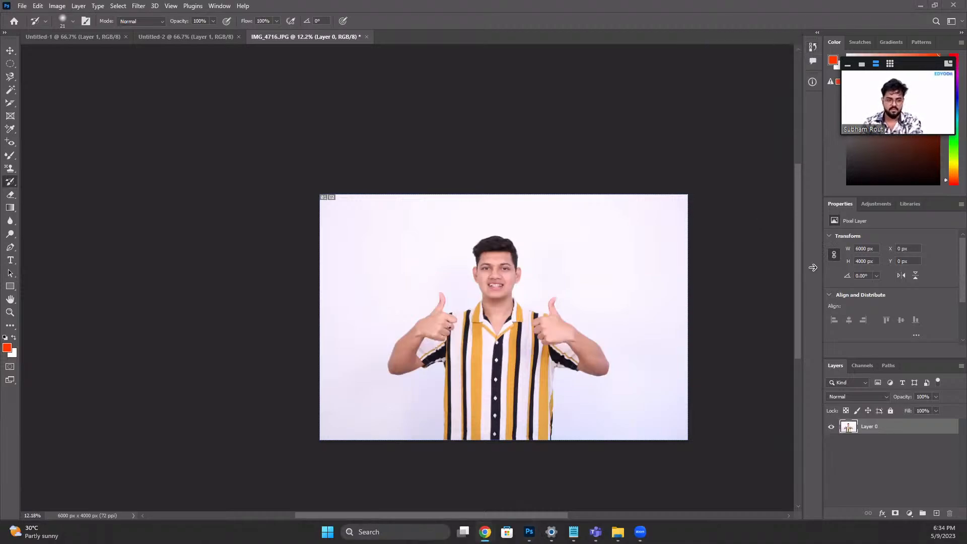
Step: Switch to the presentation, advance through the Art History Brush Tool slide to the Eraser Tool slide, and return to Photoshop
key(alt+Tab)
click(875, 247)
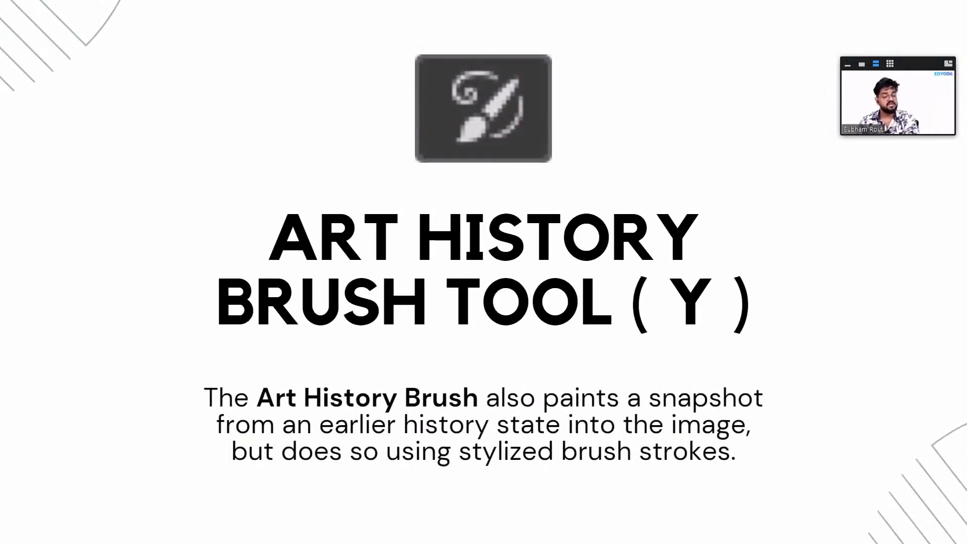
click(875, 247)
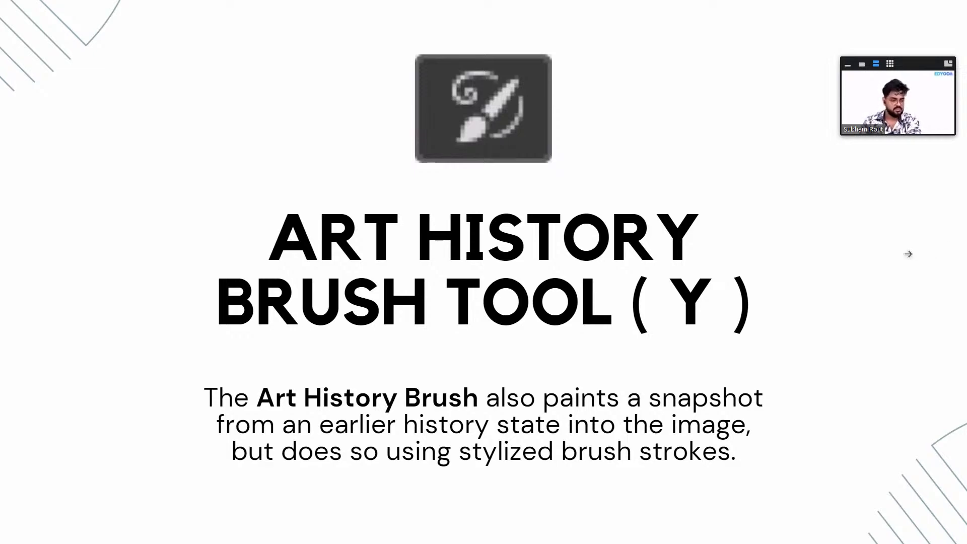
click(949, 247)
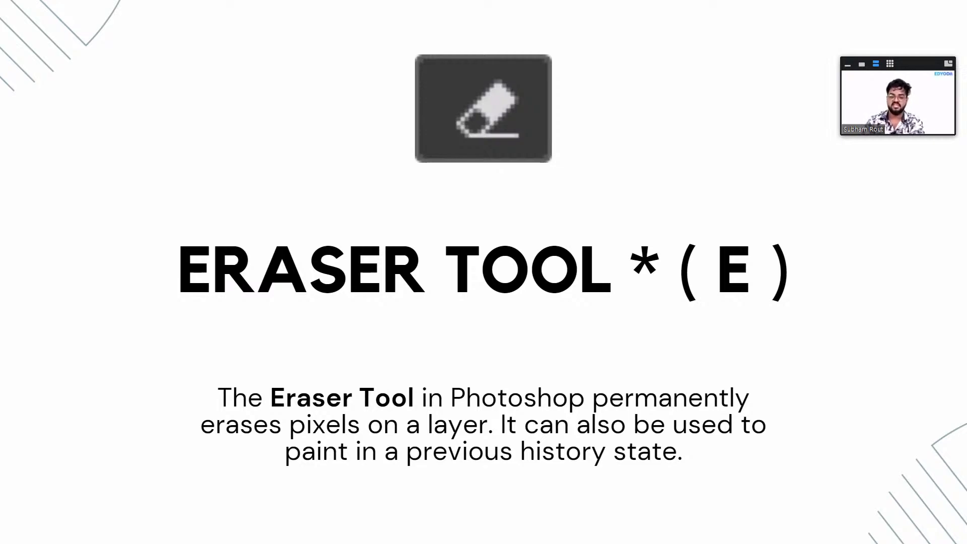
key(alt+Tab)
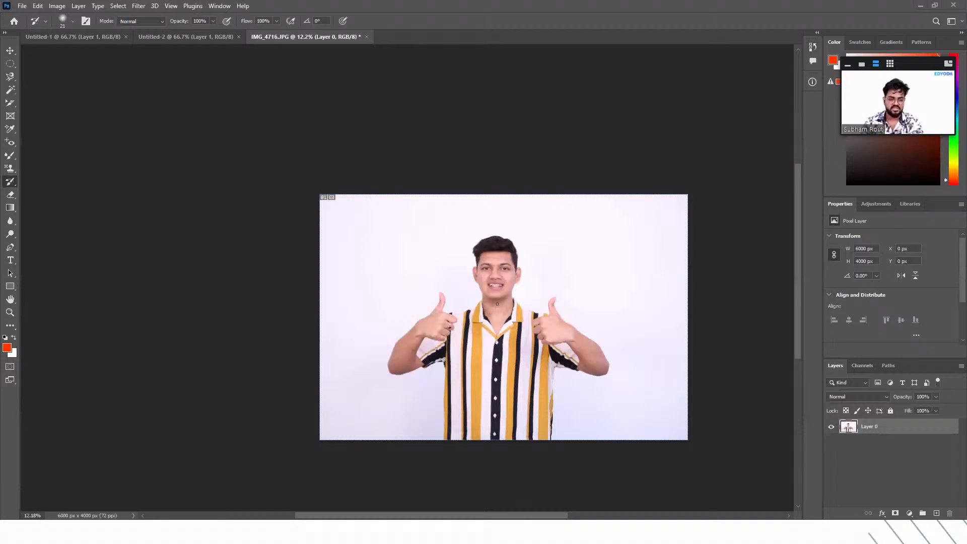
Step: Activate the Eraser Tool and try short erasing strokes on the plain wall beside the man's head
scroll(497, 304, up, 5)
scroll(282, 292, up, 5)
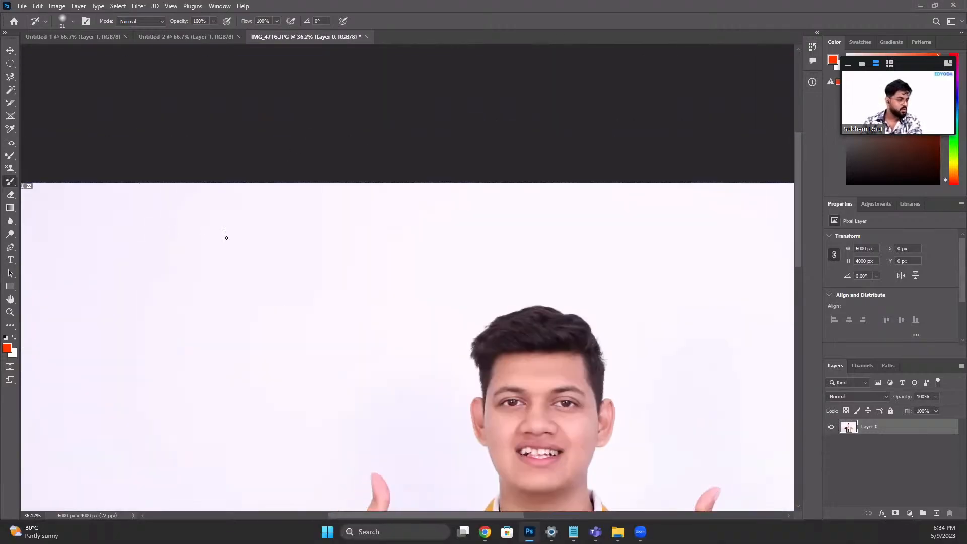
drag(186, 318, 331, 176)
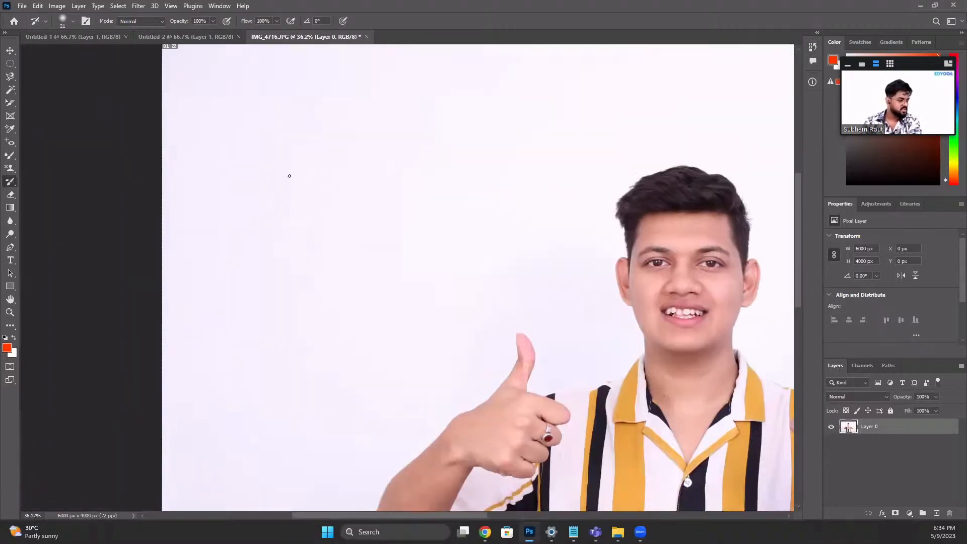
click(11, 201)
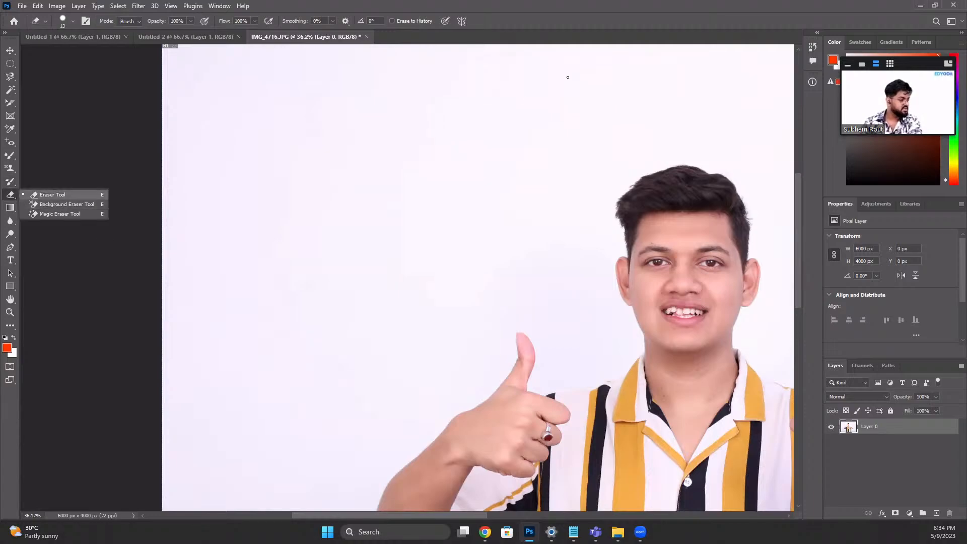
mouse_move(531, 127)
mouse_down()
mouse_move(501, 136)
mouse_move(534, 101)
mouse_up()
mouse_move(534, 64)
mouse_down()
mouse_move(439, 192)
mouse_move(489, 111)
mouse_move(451, 141)
mouse_move(416, 145)
mouse_move(267, 260)
mouse_move(253, 286)
mouse_move(230, 218)
mouse_move(543, 101)
mouse_up()
Step: Enlarge the eraser brush to 600 and erase a broad diagonal area of the wall beside the head
key(bracketright)
key(bracketright)
key(bracketright)
key(bracketright)
key(bracketright)
key(bracketright)
key(bracketright)
key(bracketright)
key(bracketright)
key(bracketright)
key(bracketright)
key(bracketright)
key(bracketright)
key(bracketright)
key(bracketright)
key(bracketright)
key(bracketright)
key(bracketright)
scroll(438, 205, down, 5)
drag(554, 175, 379, 200)
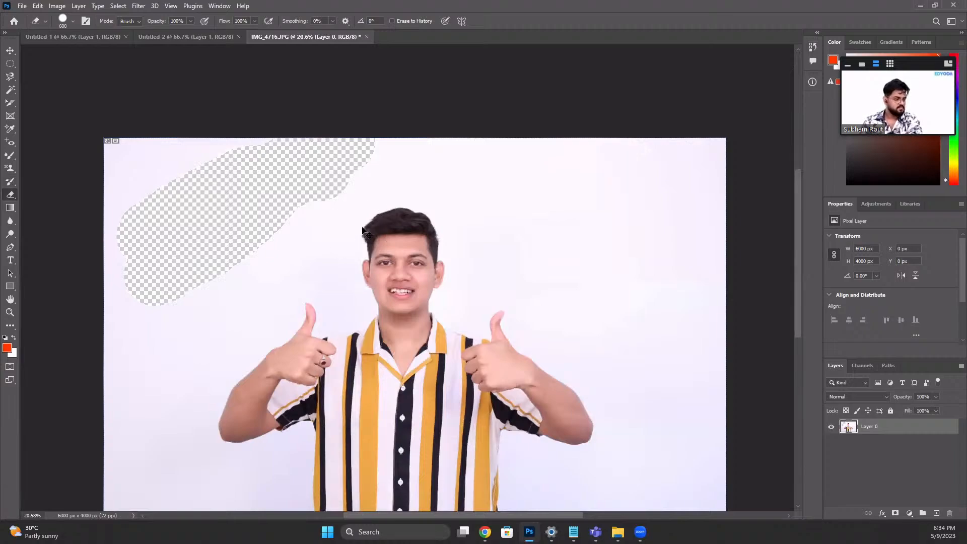
Step: Undo the eraser strokes on the wall
key(ctrl+z)
key(ctrl+z)
key(ctrl+z)
scroll(453, 209, down, 4)
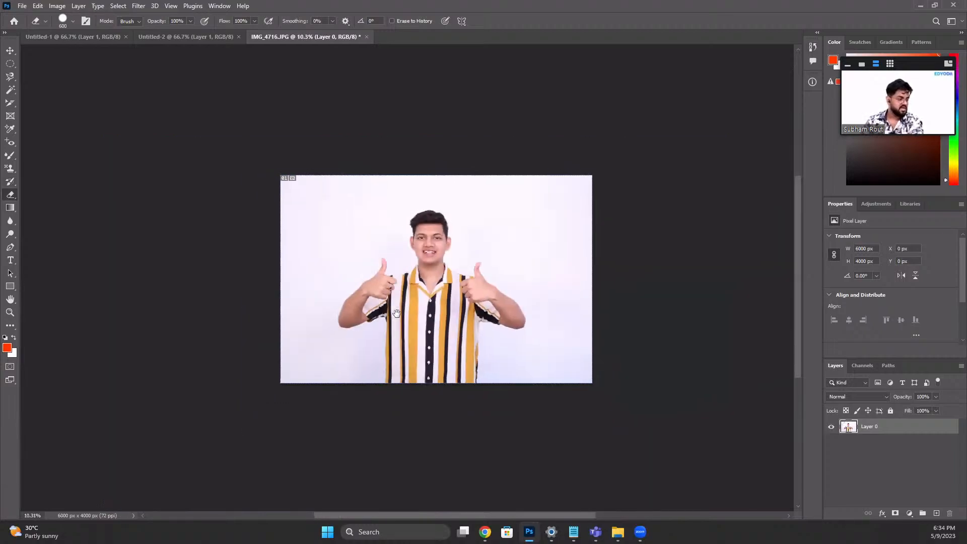
drag(480, 357, 531, 317)
scroll(533, 318, up, 4)
drag(467, 207, 417, 288)
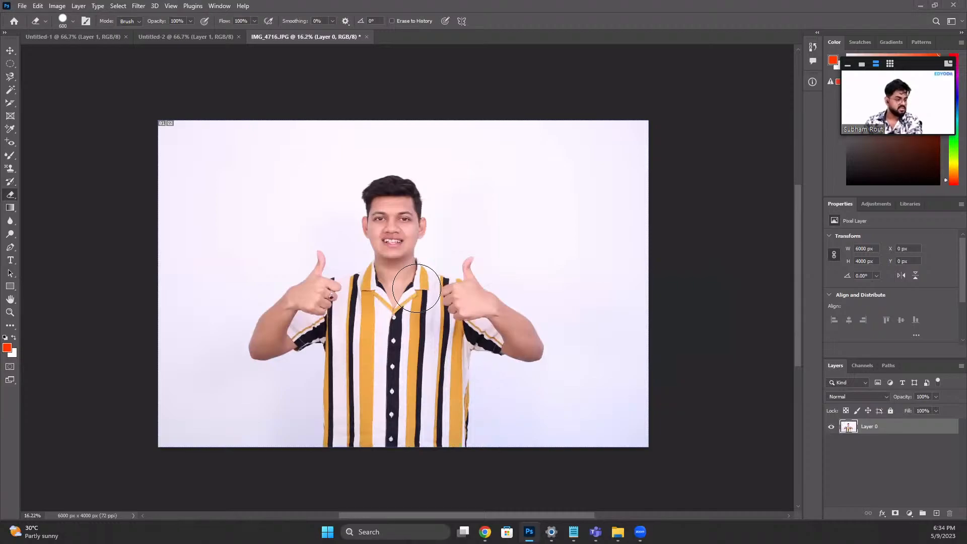
Step: Switch to the presentation, advance to the Background Eraser Tool slide, and return to Photoshop
key(alt+Tab)
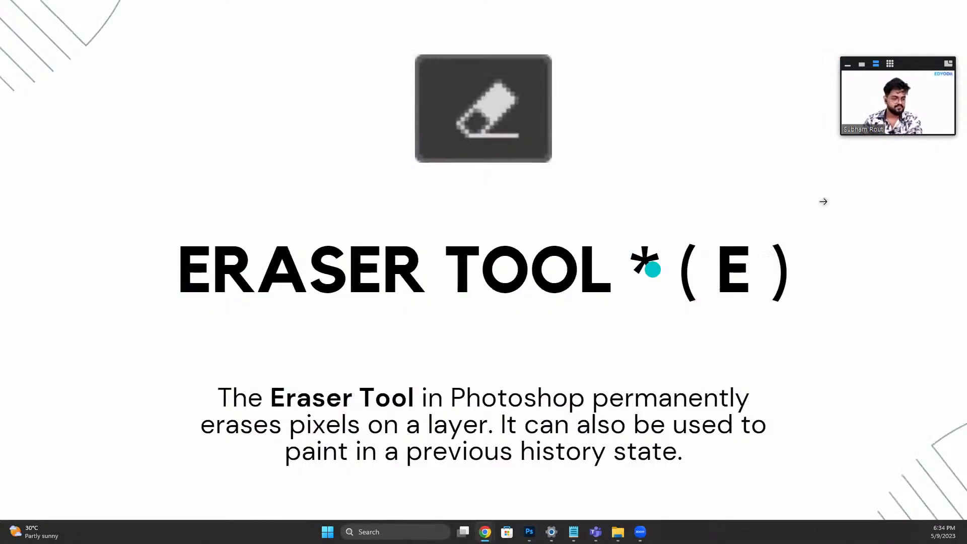
click(822, 202)
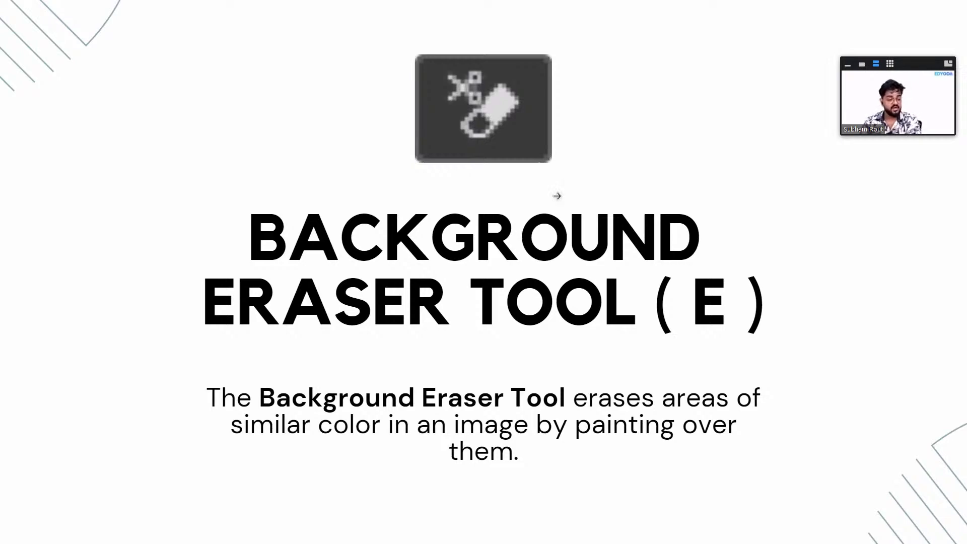
key(alt+Tab)
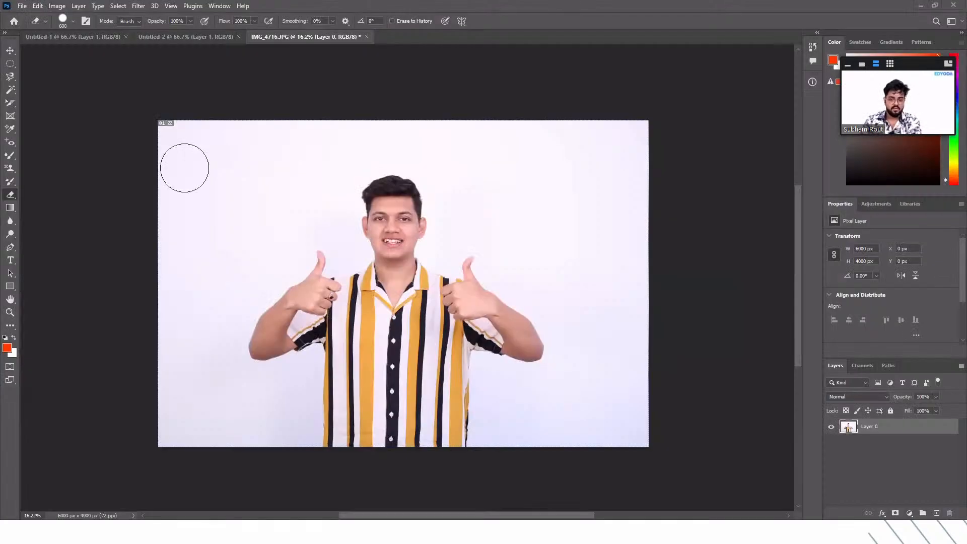
Step: Activate the Background Eraser Tool and try erasing a thin loop on the wall near the ringed hand's thumb
right_click(11, 195)
click(61, 211)
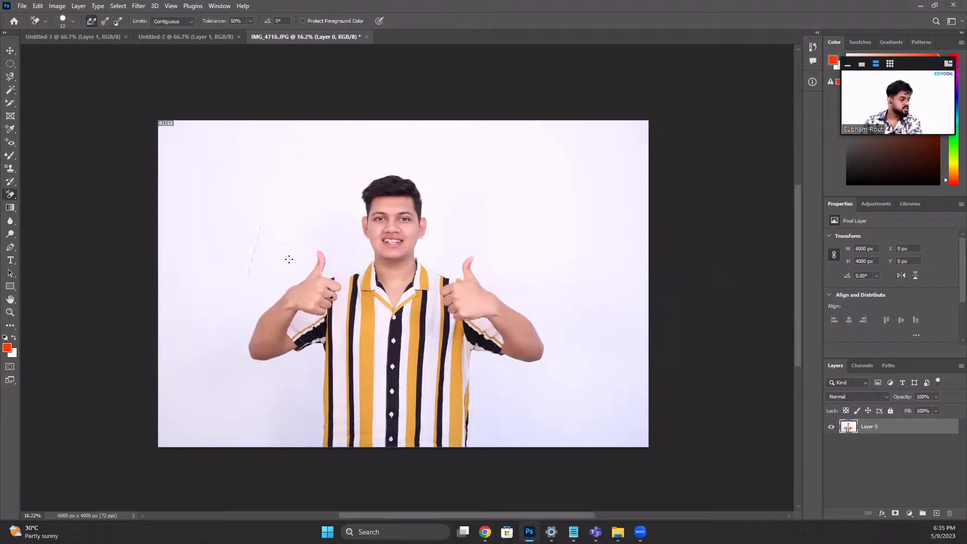
scroll(287, 267, up, 3)
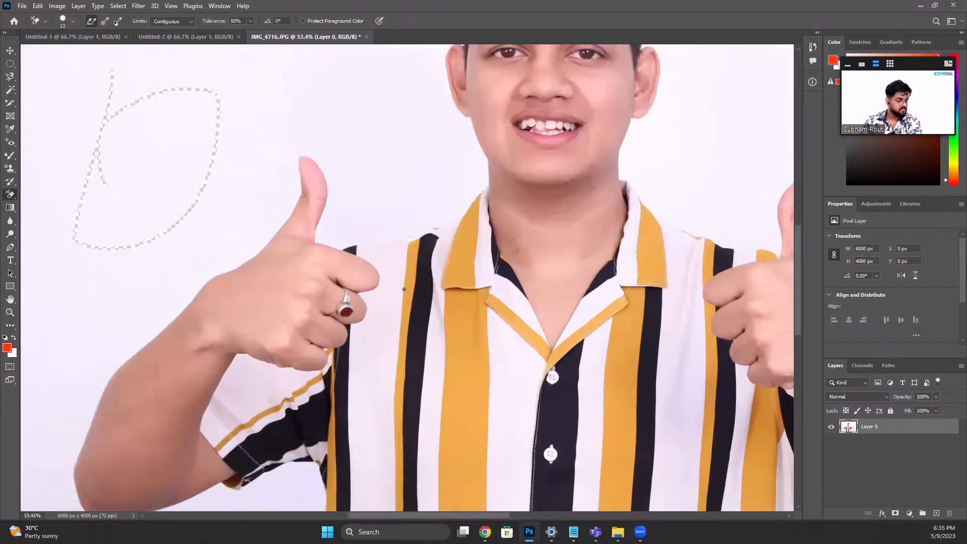
Step: Sample the pale wall as the foreground color and try a zigzag Background Eraser stroke across the wall
mouse_move(403, 289)
mouse_down()
mouse_move(436, 226)
mouse_move(361, 242)
mouse_move(375, 224)
mouse_up()
alt+click(395, 230)
scroll(385, 210, down, 3)
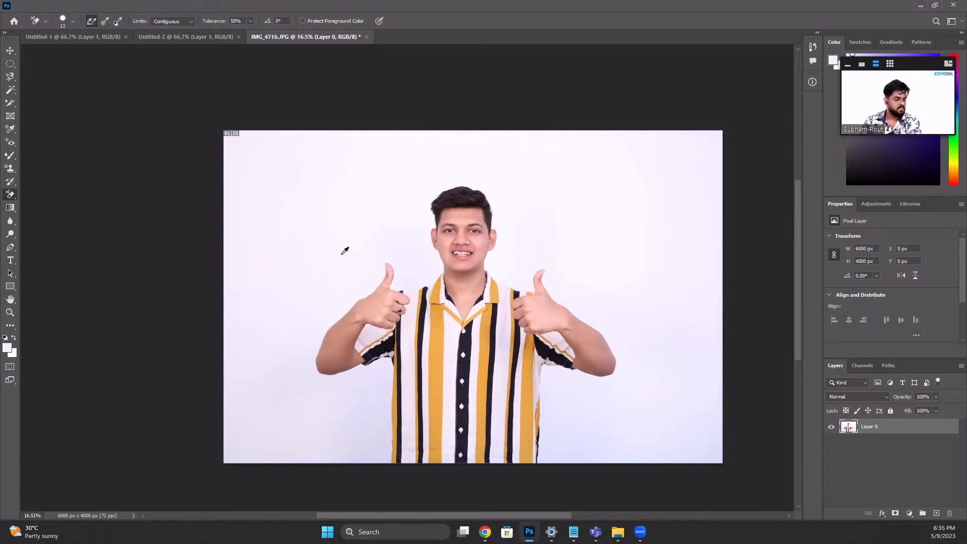
scroll(341, 250, up, 3)
mouse_move(171, 292)
mouse_down()
mouse_move(402, 176)
mouse_move(302, 265)
mouse_up()
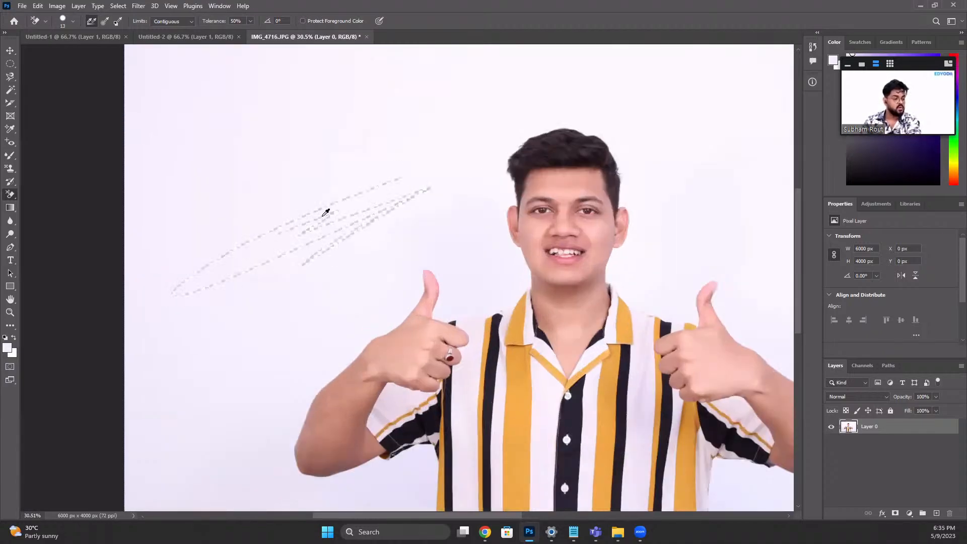
scroll(363, 216, down, 3)
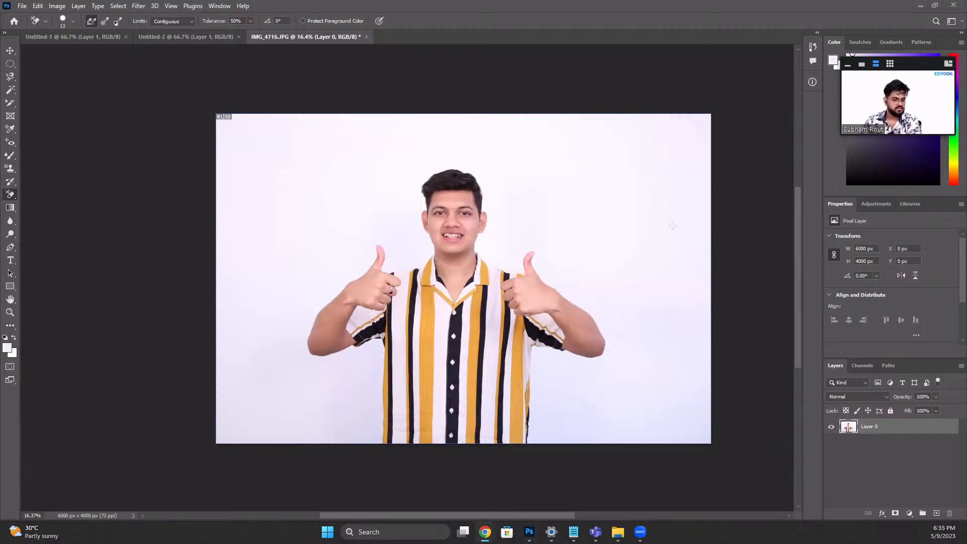
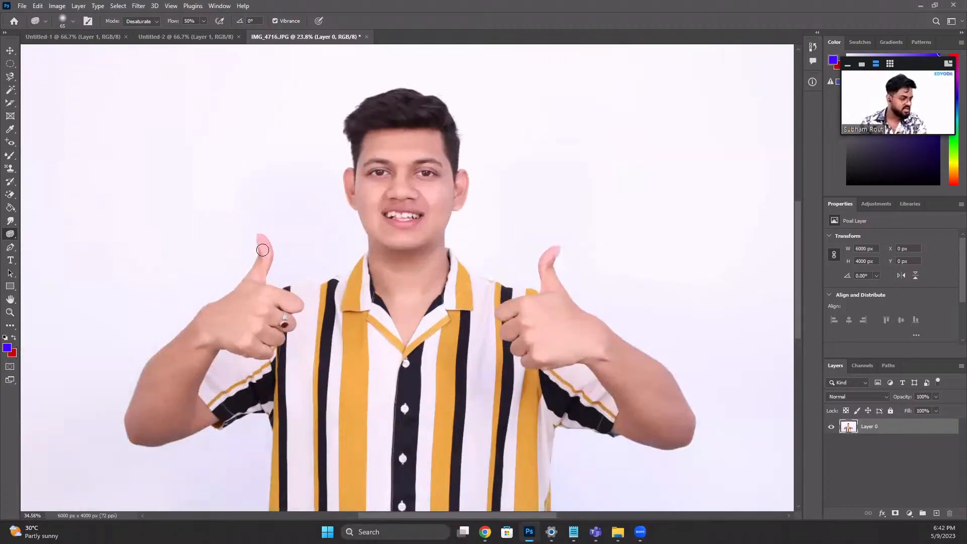
Step: Activate the Pen Tool and start a path up the outer edge of the ringed hand's thumb to the knuckle crease
scroll(283, 299, up, 4)
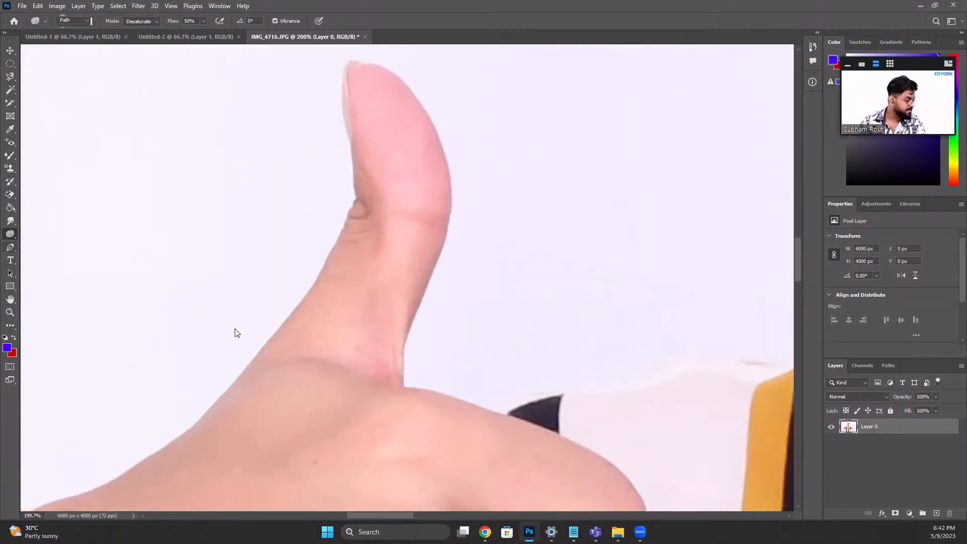
right_click(10, 247)
click(65, 251)
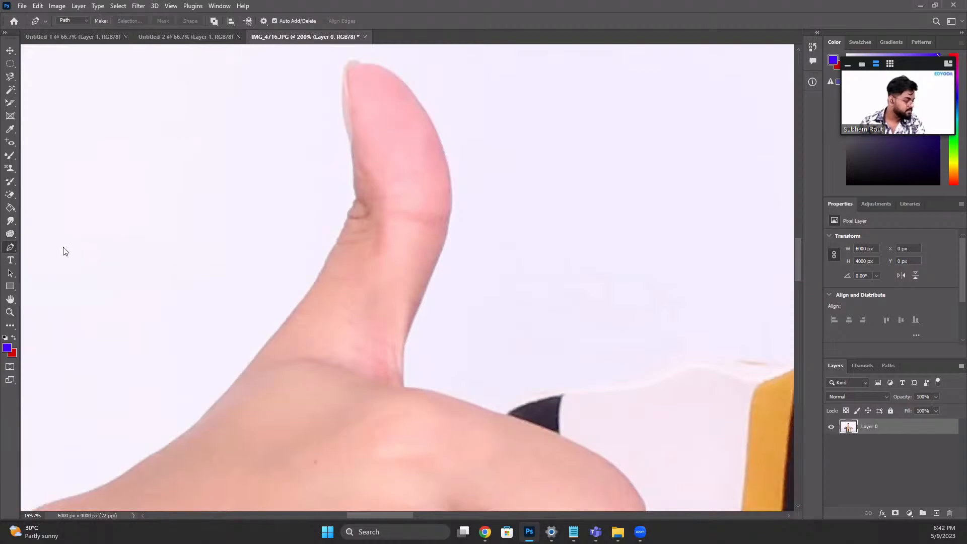
click(267, 340)
drag(277, 329, 351, 200)
click(312, 284)
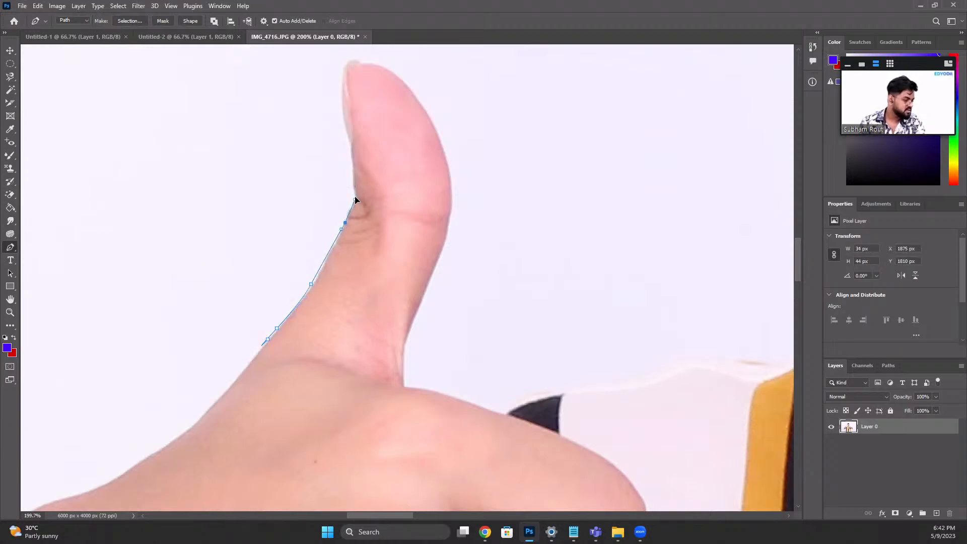
click(355, 199)
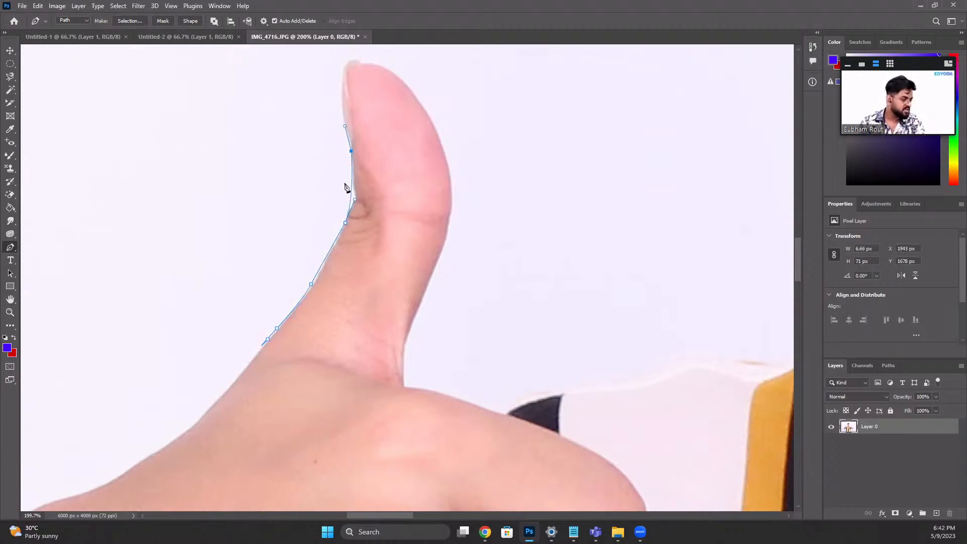
Step: Refine the path's curve above the knuckle crease and extend it along the nail edge to the thumb tip
click(352, 185)
drag(353, 168, 352, 173)
click(352, 185)
drag(356, 191, 353, 154)
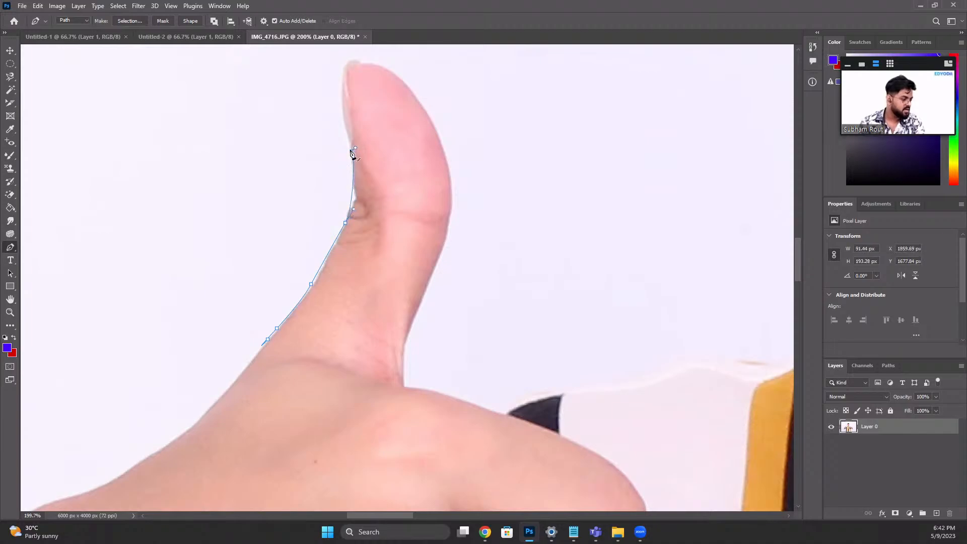
click(342, 83)
click(345, 62)
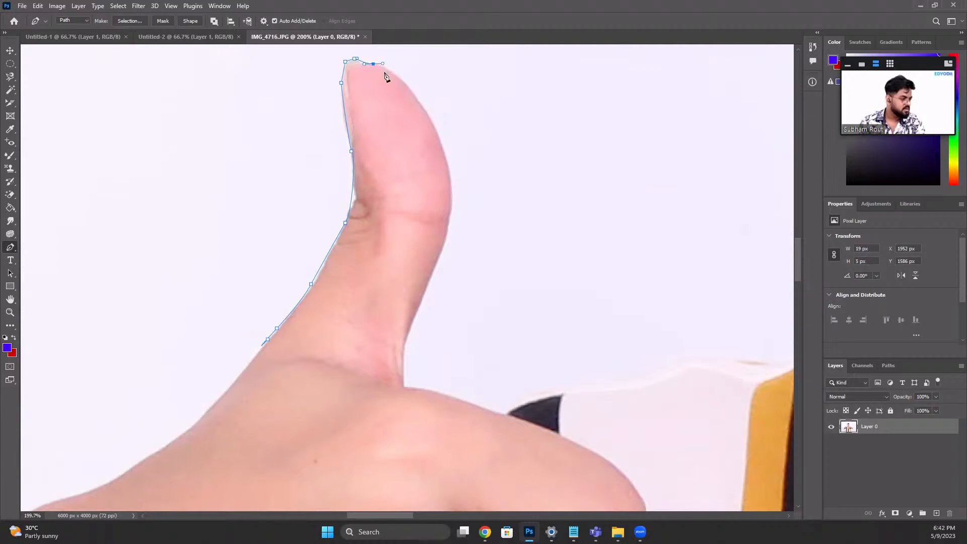
drag(387, 72, 421, 100)
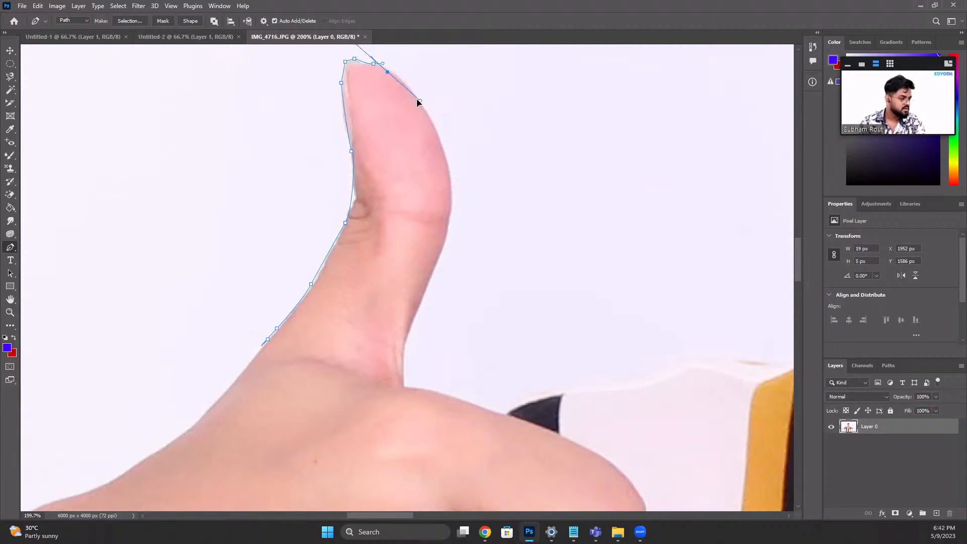
alt+click(387, 73)
key(ctrl+z)
key(ctrl+z)
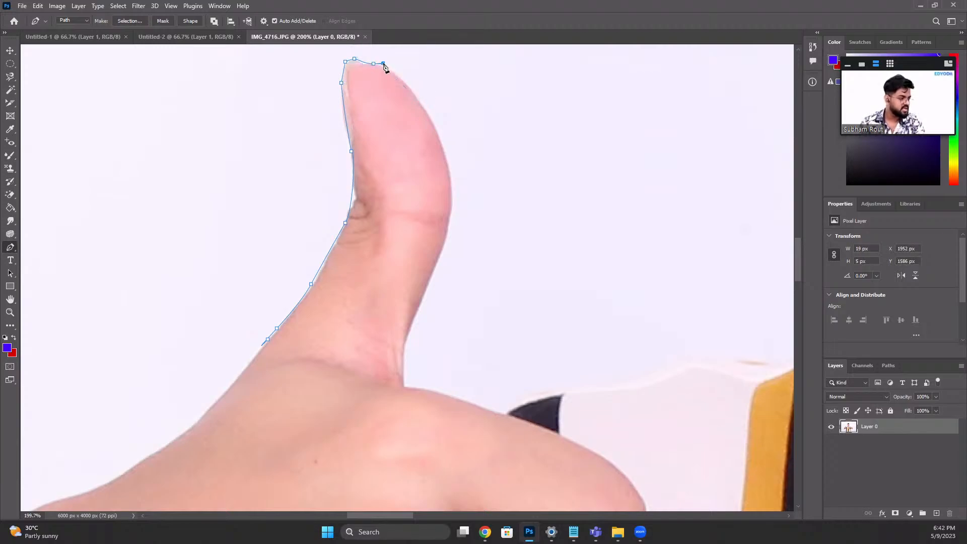
drag(384, 64, 423, 92)
key(ctrl+z)
Step: Continue the path down the inner edge of the thumb and close it across the thumb's base at the starting anchor
click(437, 134)
click(406, 96)
drag(405, 95, 445, 153)
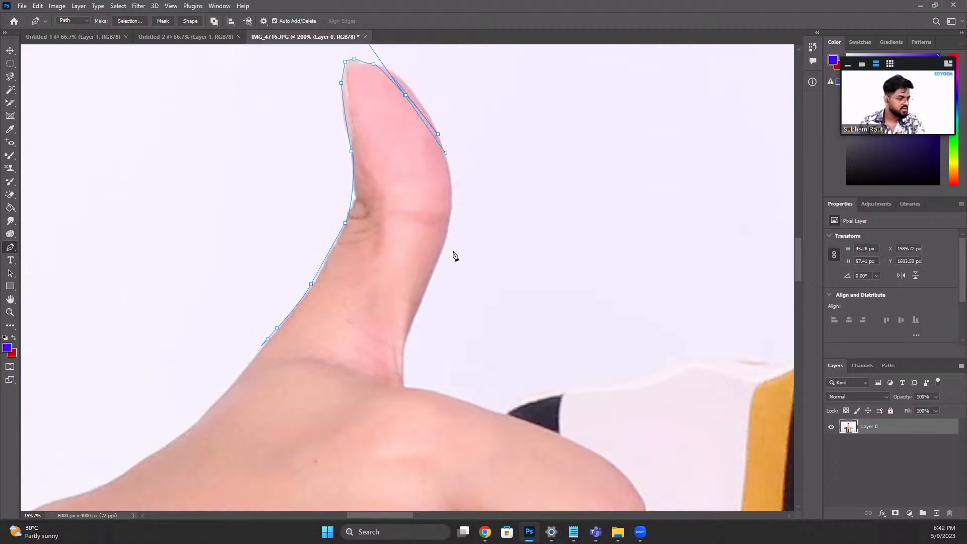
click(438, 252)
drag(414, 328, 408, 331)
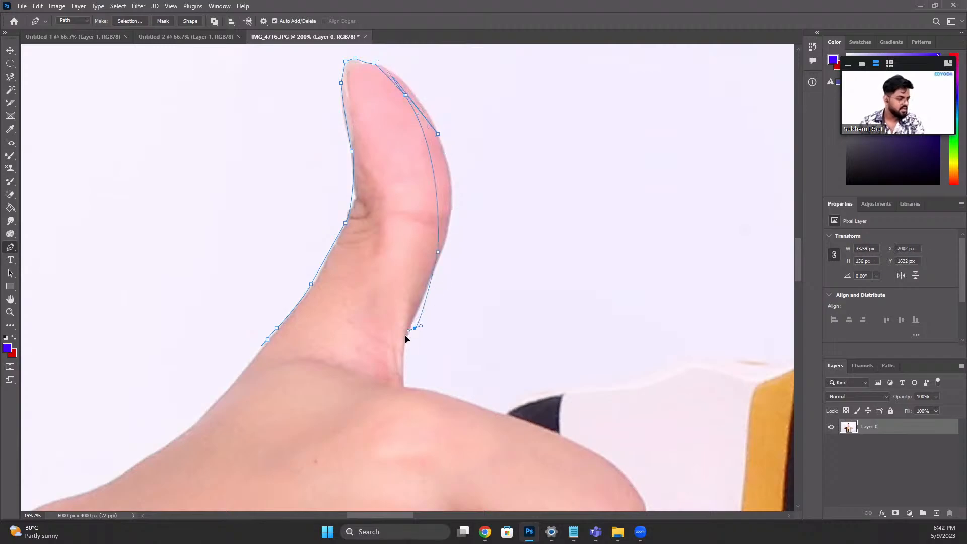
click(396, 372)
click(266, 340)
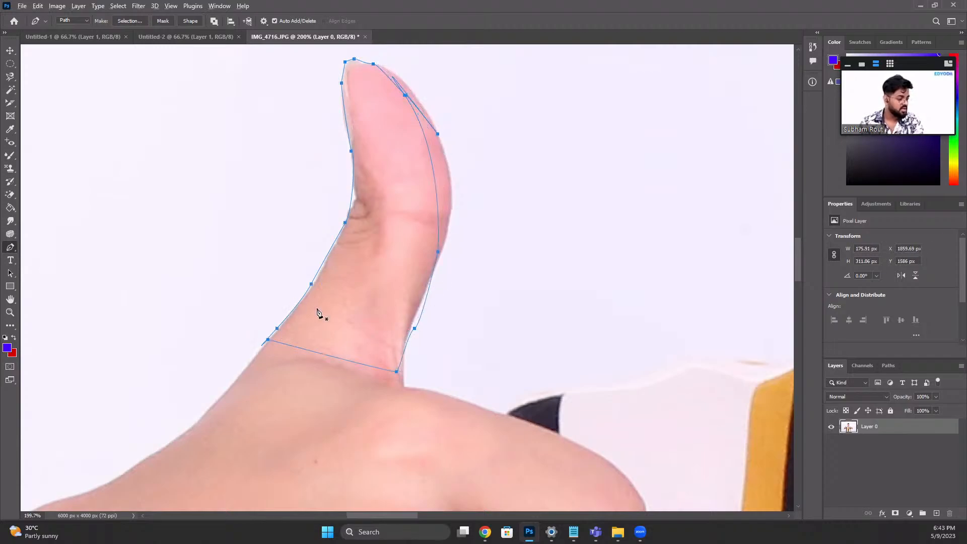
Step: Convert the thumb path into a new anti-aliased selection with a feather radius of 0 pixels
scroll(320, 313, down, 3)
drag(332, 272, 369, 224)
scroll(364, 242, up, 3)
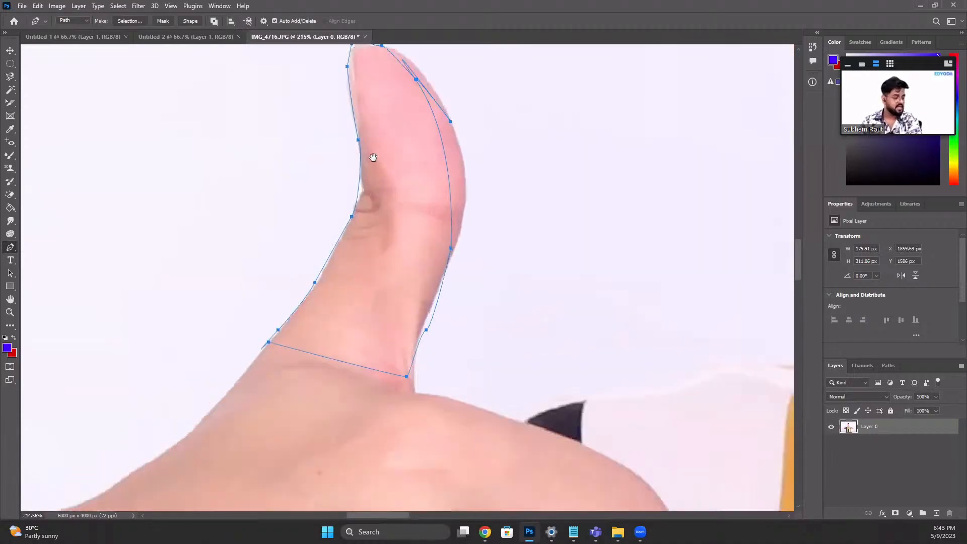
drag(371, 157, 479, 275)
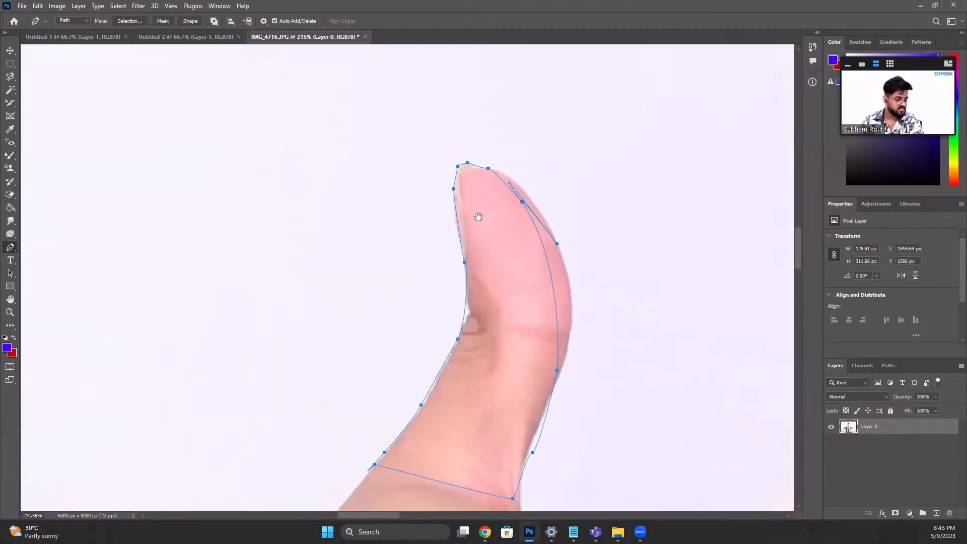
drag(478, 216, 466, 176)
right_click(466, 177)
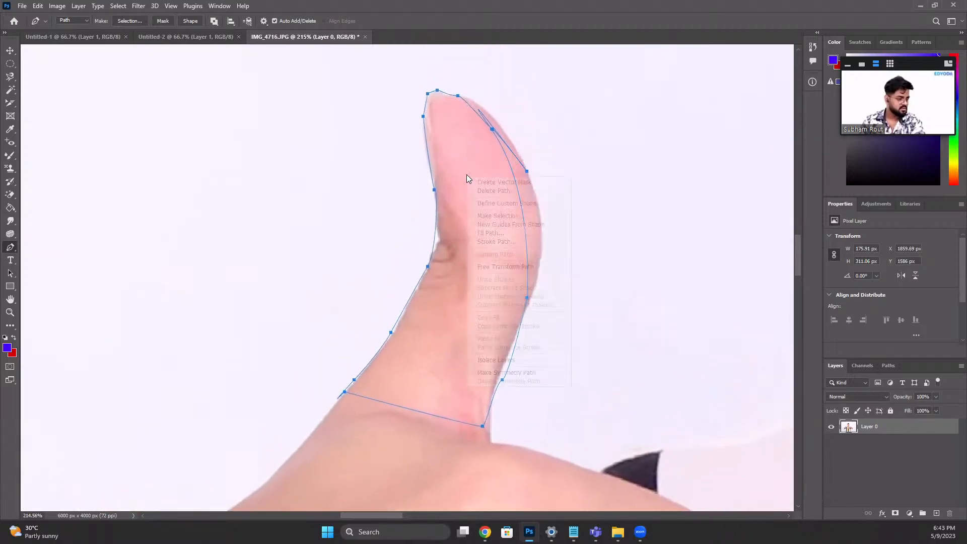
click(495, 215)
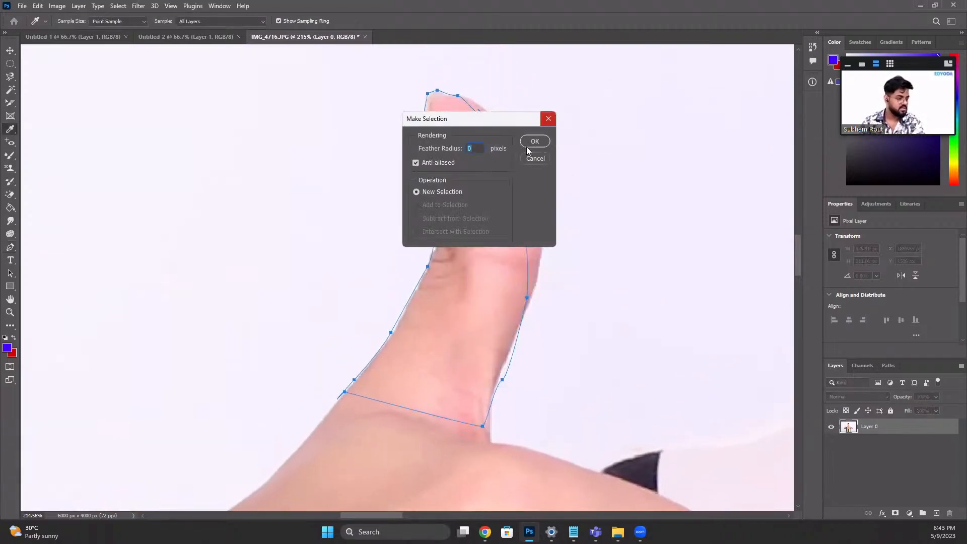
click(534, 142)
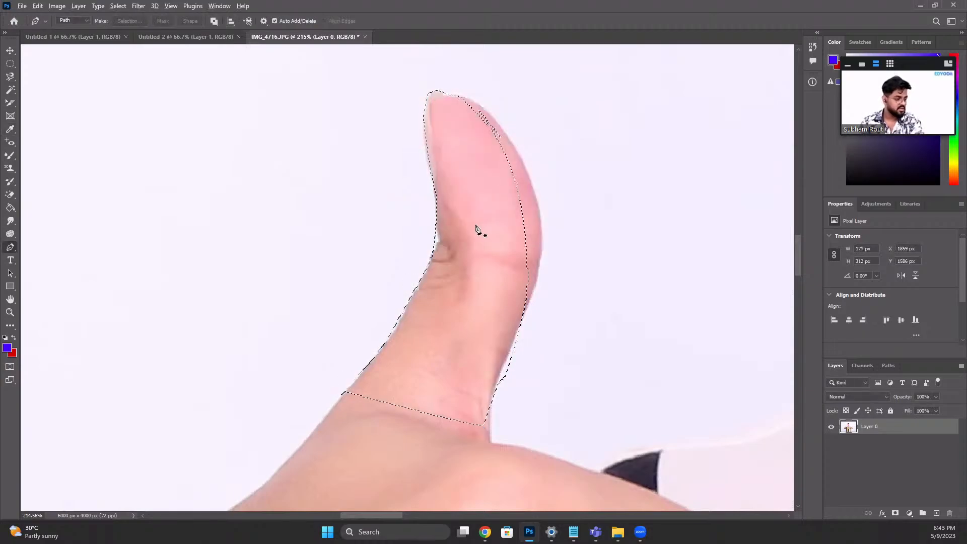
Step: Check the thumb selection, switch to the presentation, and advance from the Pen Tool slide to the Freeform Pen Tool slide
scroll(476, 229, down, 5)
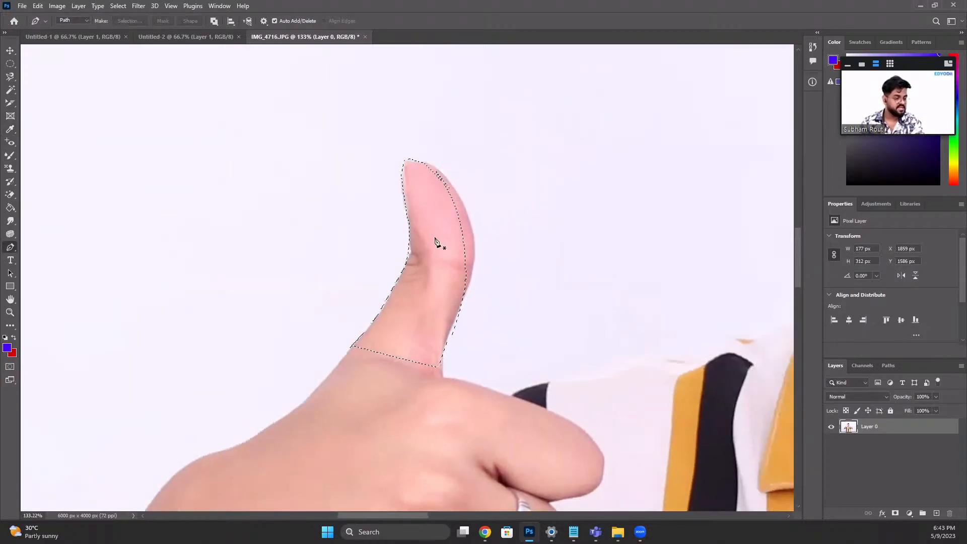
scroll(448, 243, up, 5)
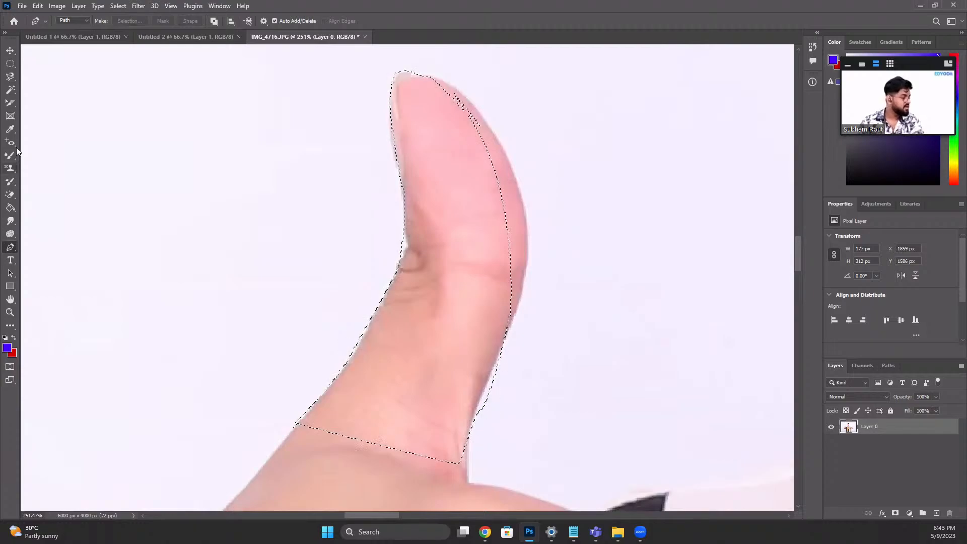
scroll(509, 216, down, 4)
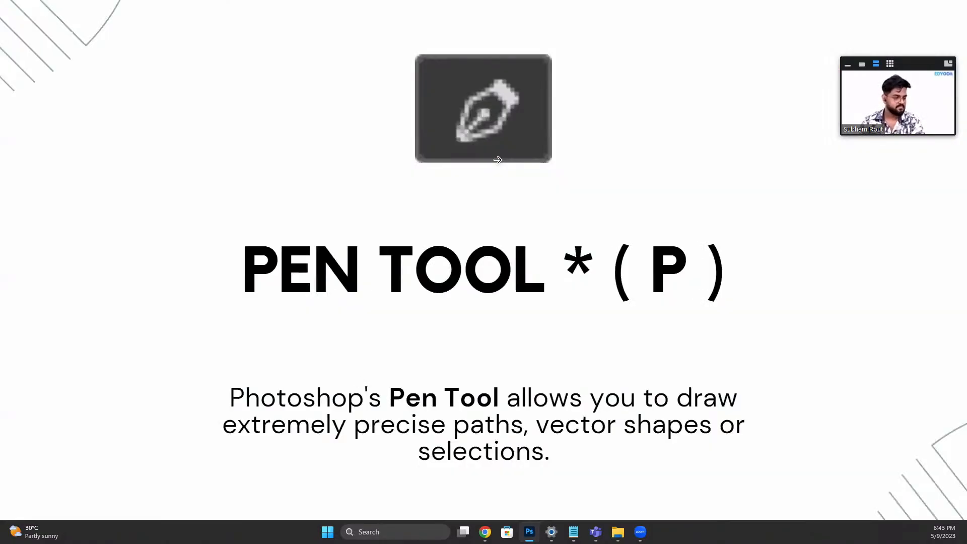
click(877, 265)
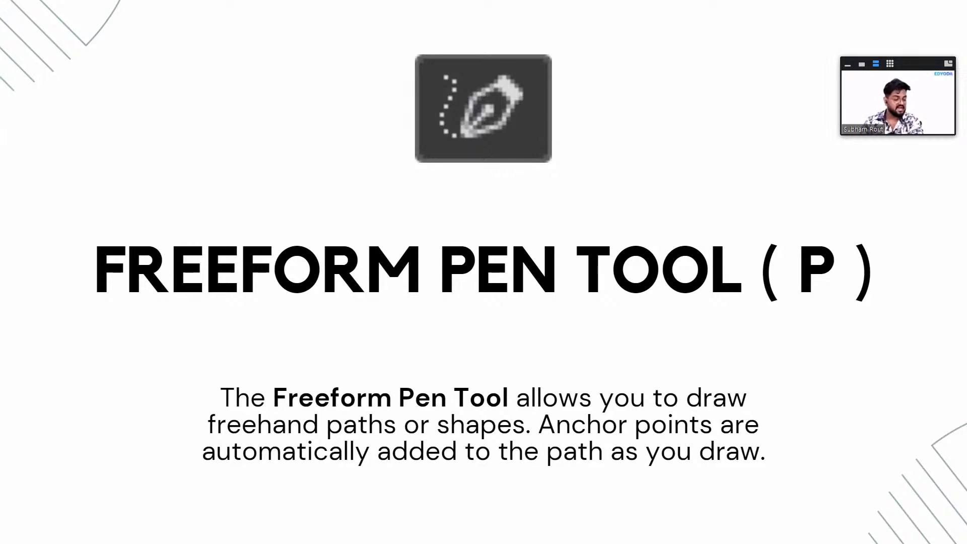
Step: Switch to Photoshop and draw a closed freehand path around the thumb with the Freeform Pen Tool, starting at its outer base
key(alt+Tab)
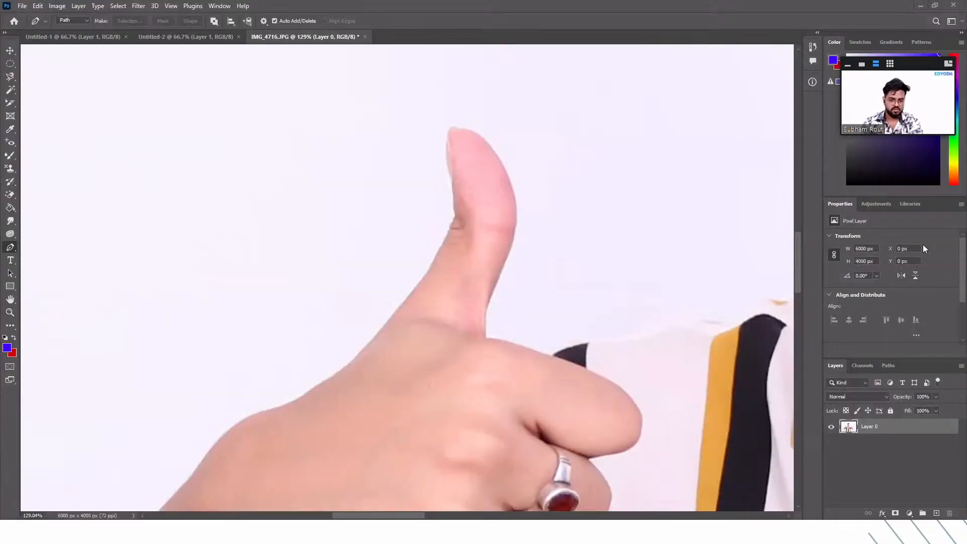
right_click(12, 252)
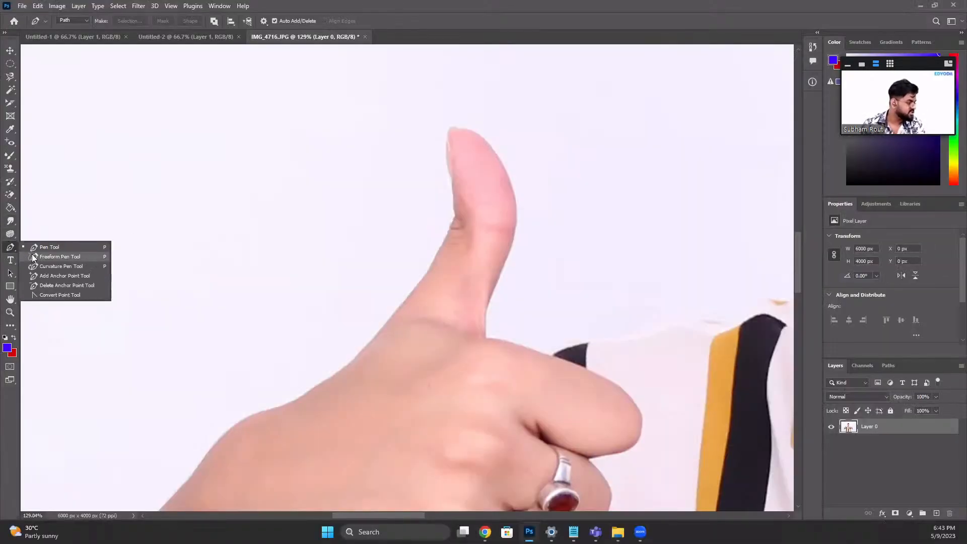
click(35, 257)
mouse_move(347, 371)
mouse_down()
mouse_move(442, 244)
mouse_move(458, 184)
mouse_move(449, 125)
mouse_move(459, 125)
mouse_move(504, 168)
mouse_move(520, 205)
mouse_move(492, 313)
mouse_move(347, 363)
mouse_up()
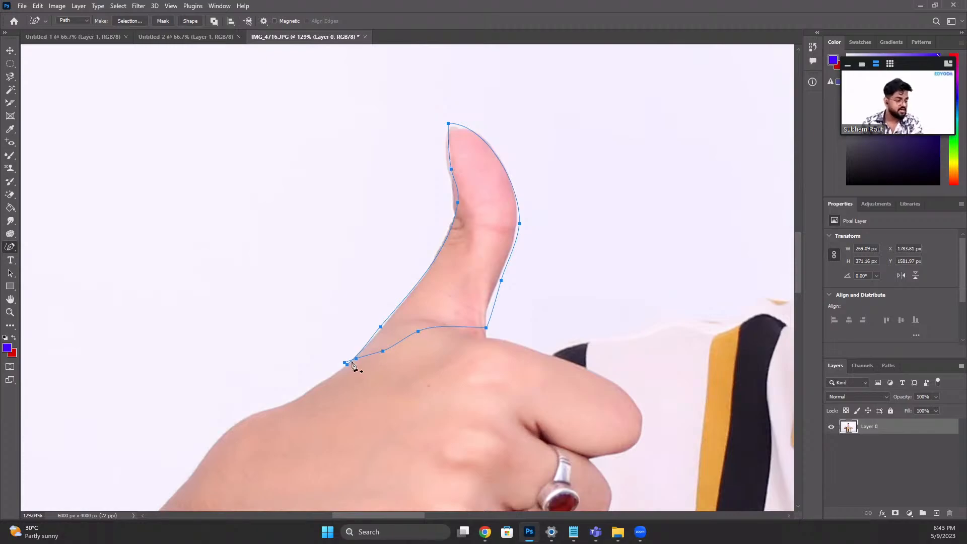
Step: Make a new anti-aliased selection from the freehand thumb path with a feather radius of 0 pixels
right_click(505, 210)
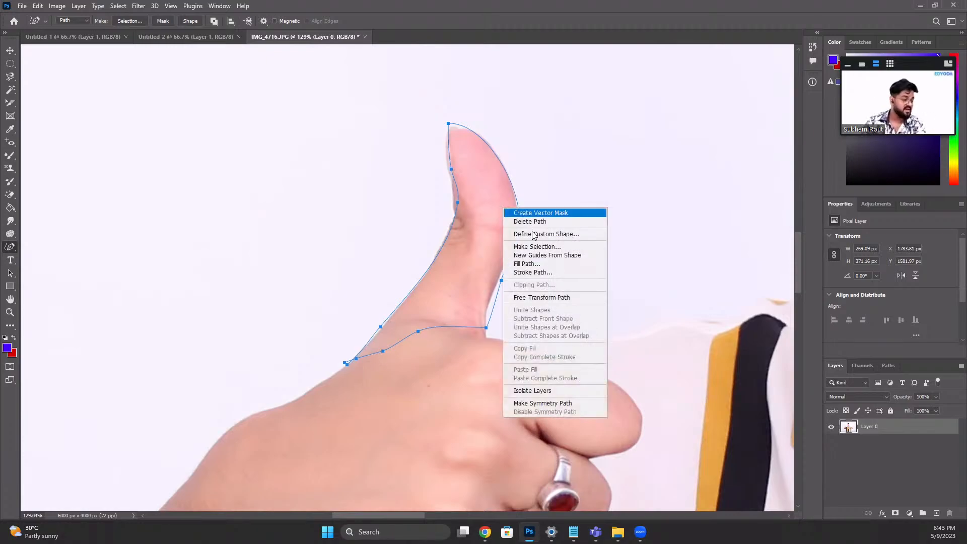
click(537, 247)
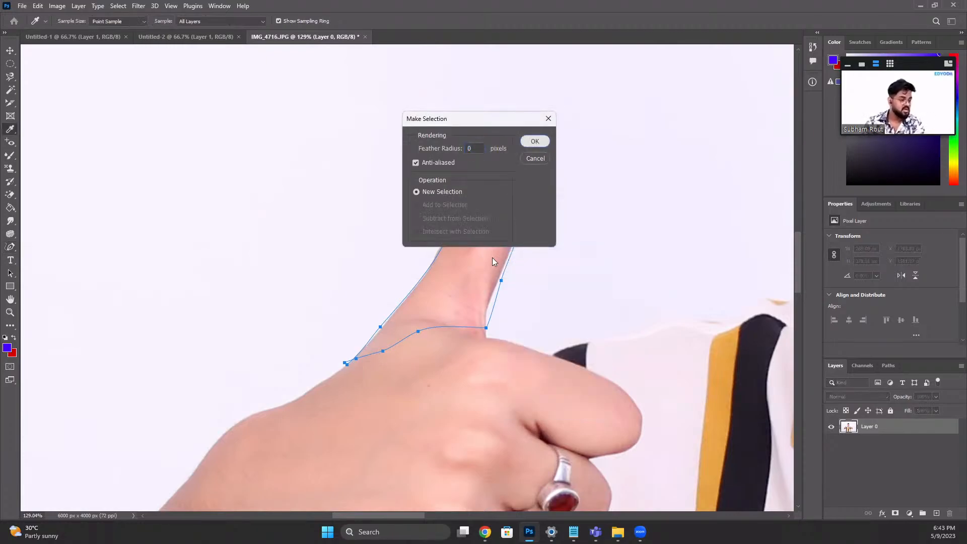
click(534, 141)
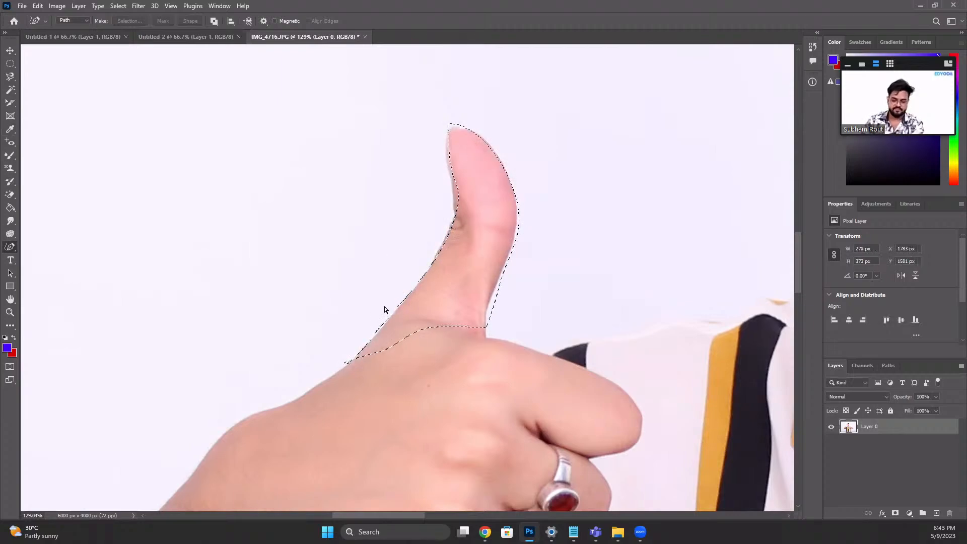
Step: Deselect the thumb, switch to the presentation, and advance to the Curvature Pen Tool slide
key(ctrl+d)
key(alt+Tab)
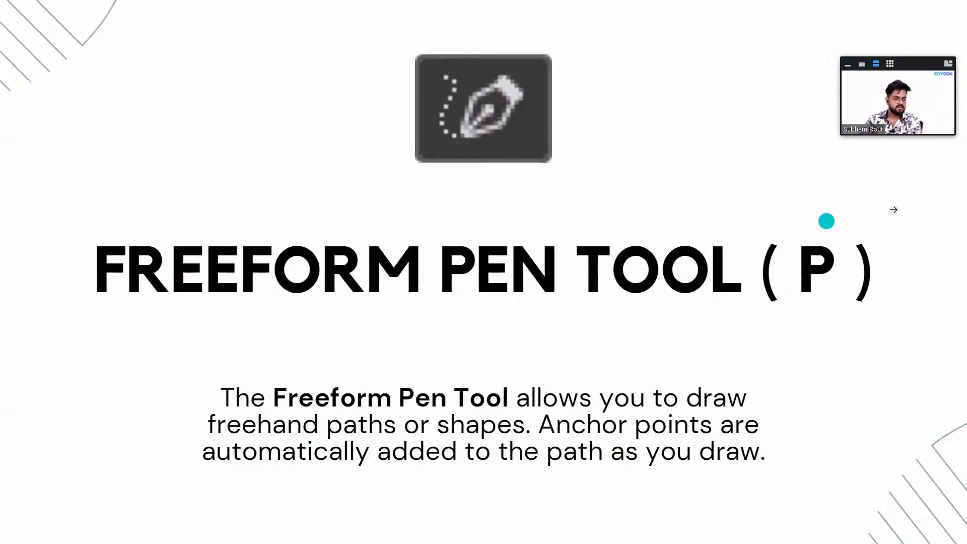
click(894, 210)
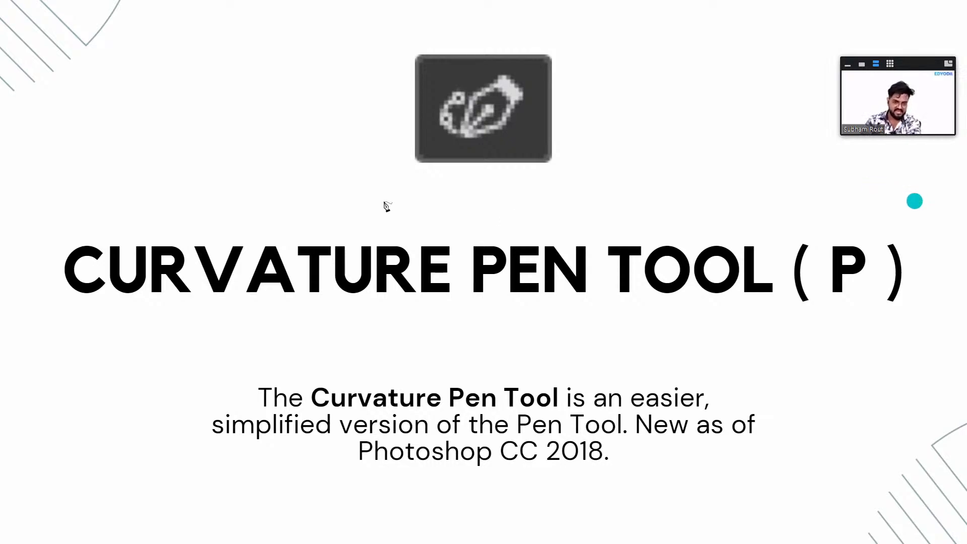
Step: Switch to Photoshop and start a Curvature Pen path at the thumb's outer base, running partway up its outer edge
key(alt+Tab)
right_click(14, 246)
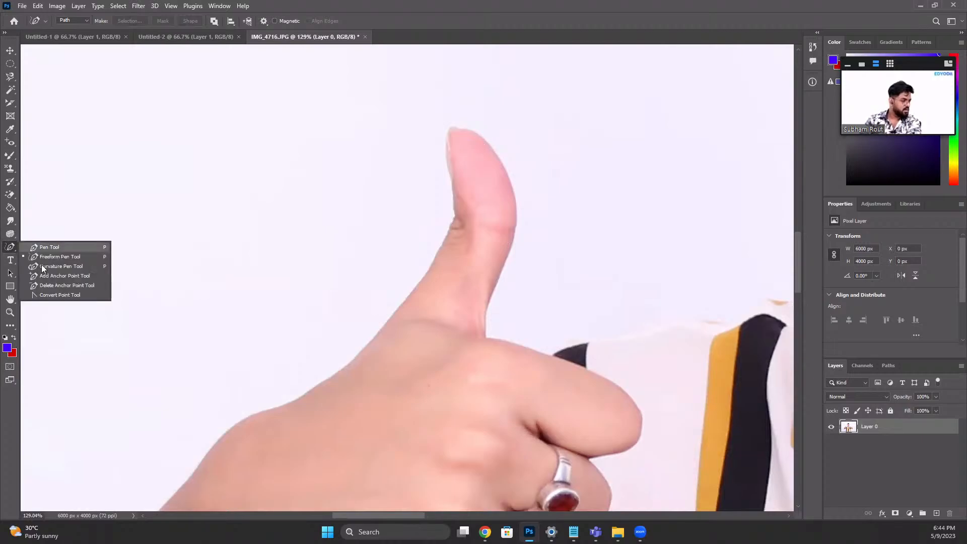
click(42, 266)
click(322, 376)
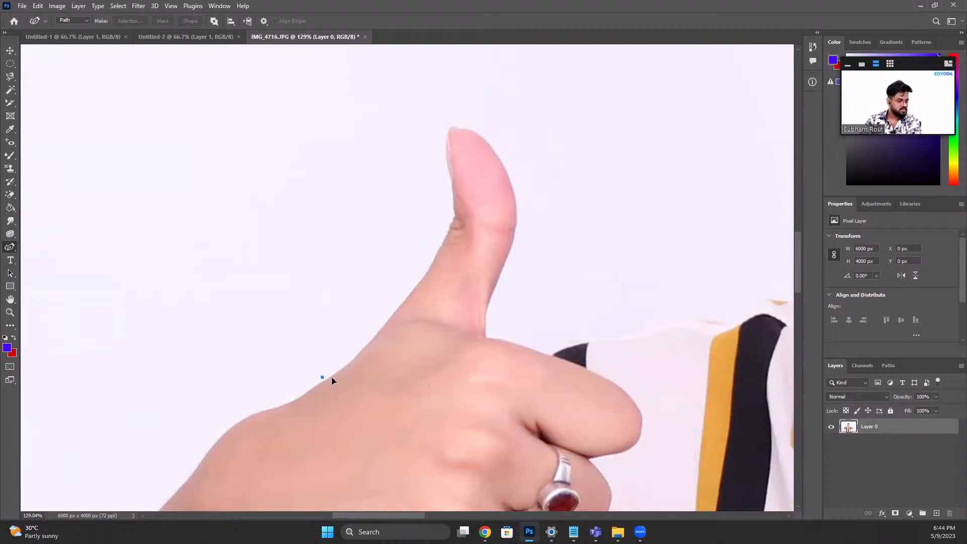
click(352, 361)
click(371, 340)
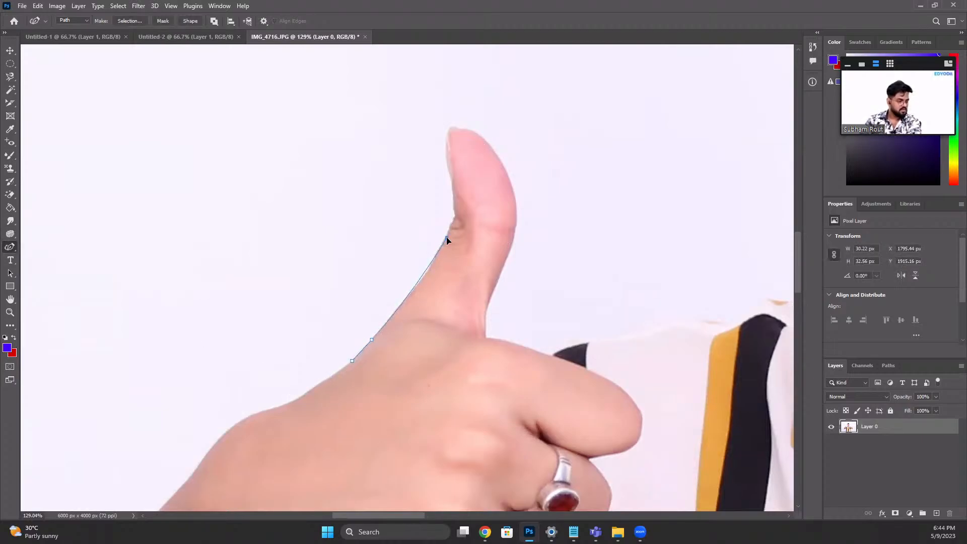
key(ctrl+z)
click(426, 275)
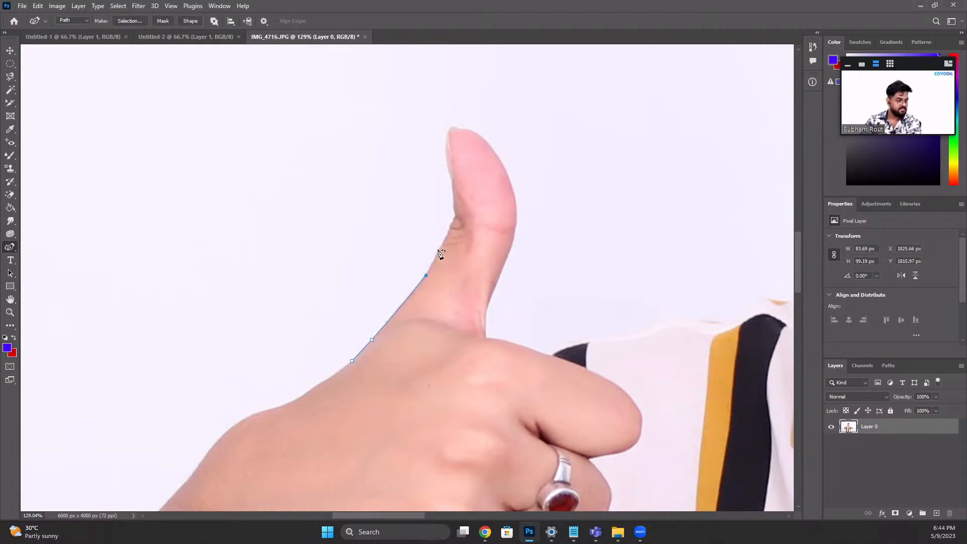
Step: Extend the curvature path past the knuckle crease, along the nail edge and over the thumb tip
click(448, 227)
click(444, 154)
click(445, 128)
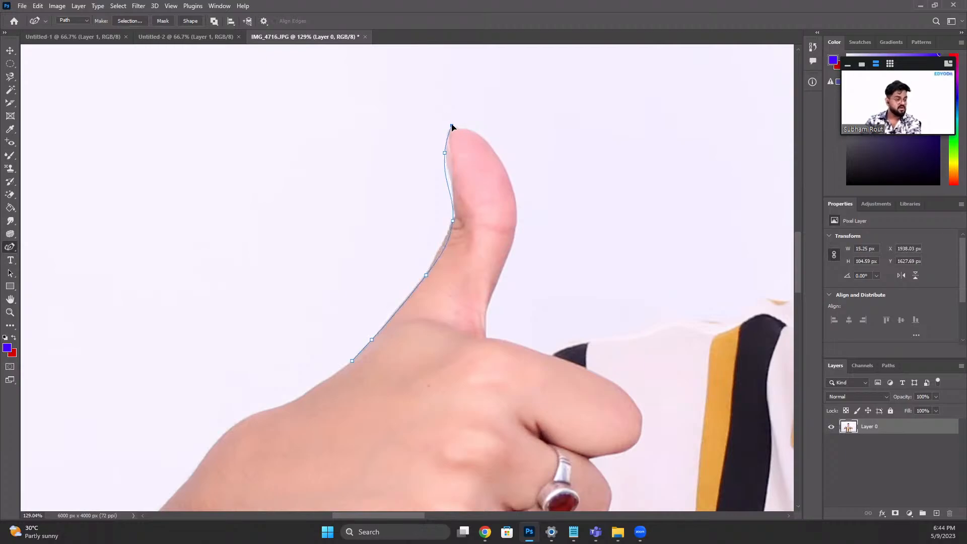
drag(447, 127, 448, 130)
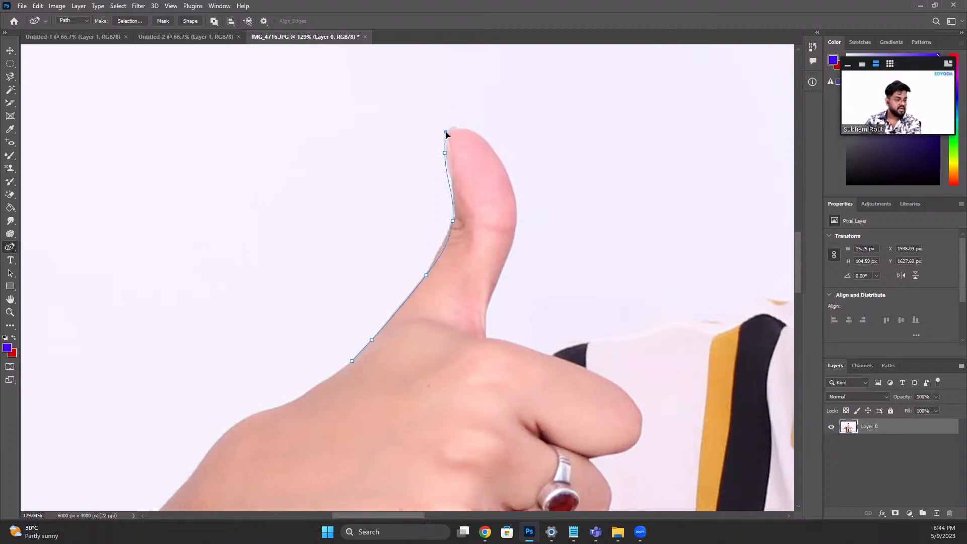
click(451, 125)
click(463, 127)
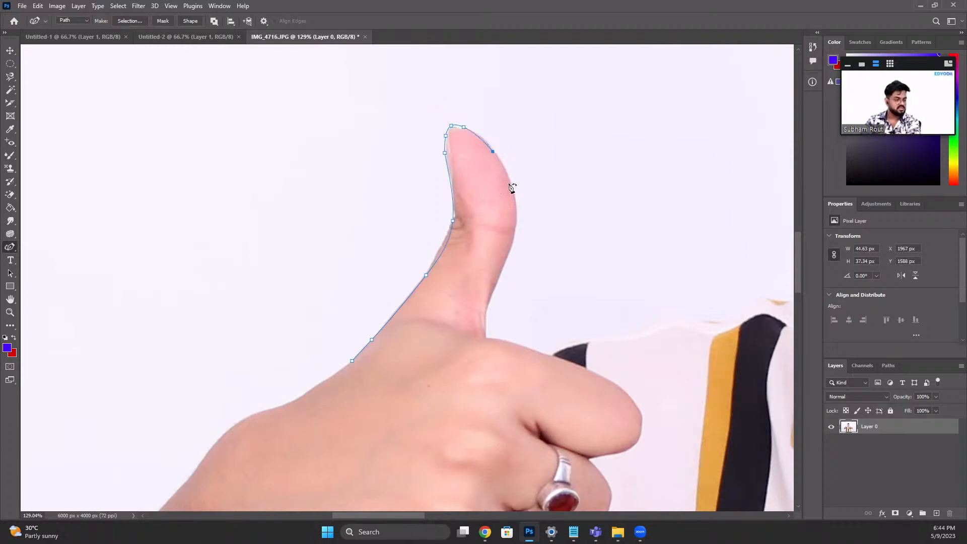
Step: Continue the curvature path down the thumb's inner edge and close it across the base at the starting anchor
click(517, 213)
click(506, 258)
drag(506, 257, 509, 259)
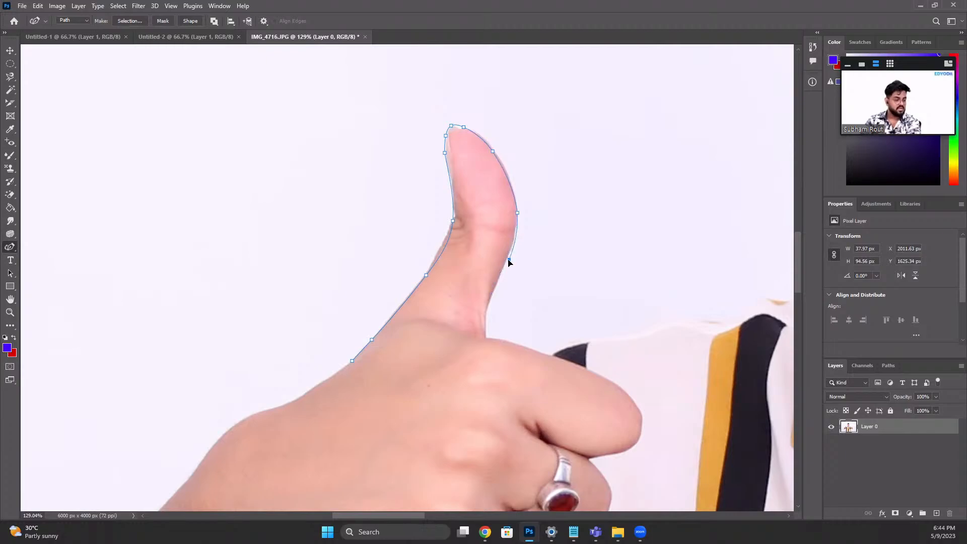
click(488, 303)
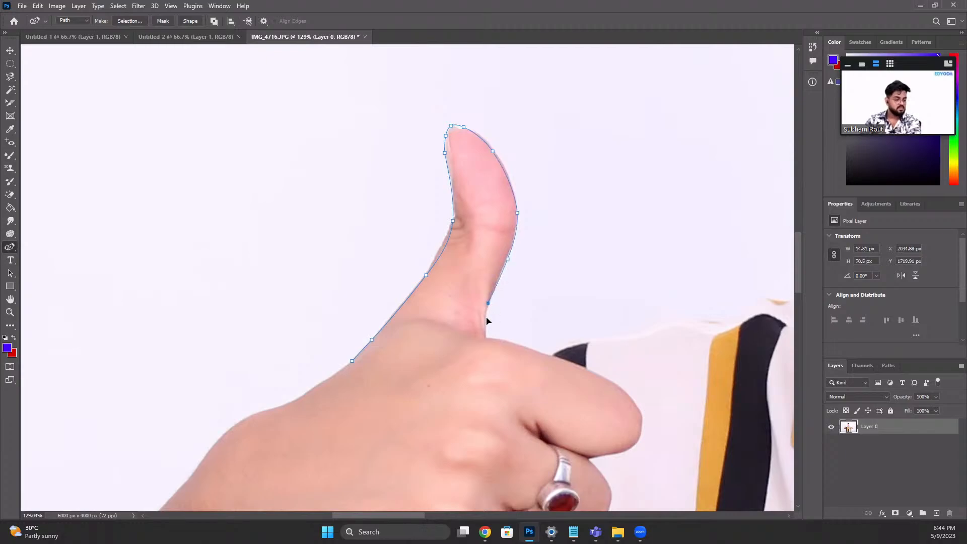
click(486, 336)
click(352, 361)
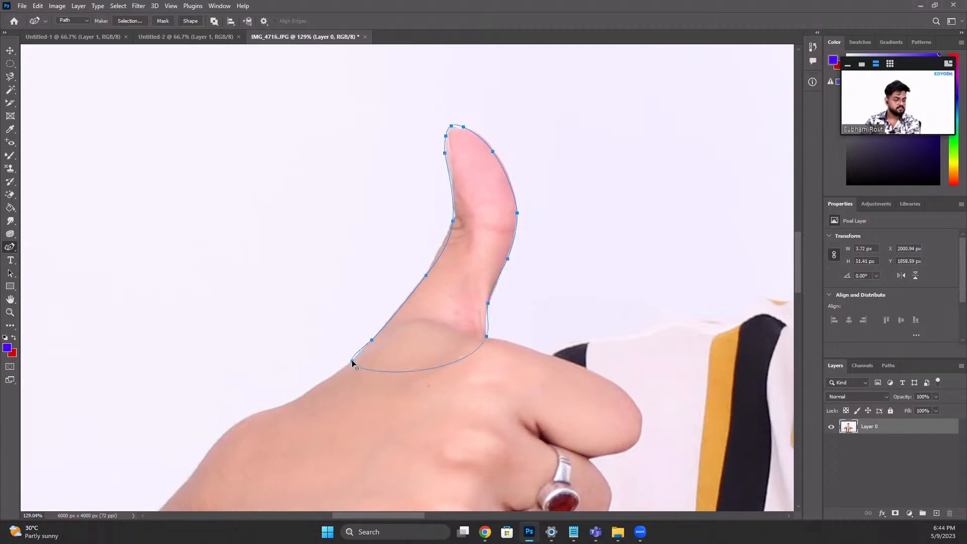
Step: Convert the closed curvature path around the thumb into a selection
right_click(470, 203)
click(494, 239)
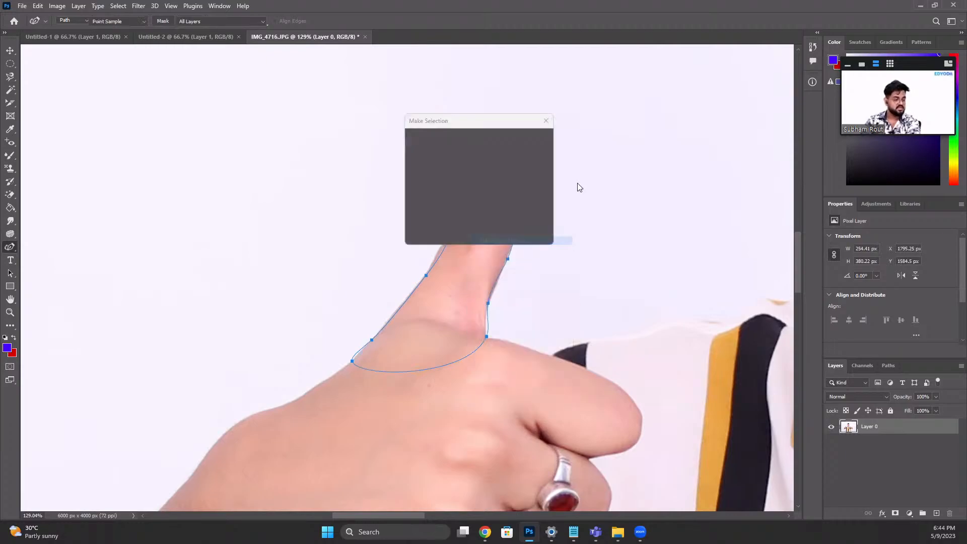
key(Return)
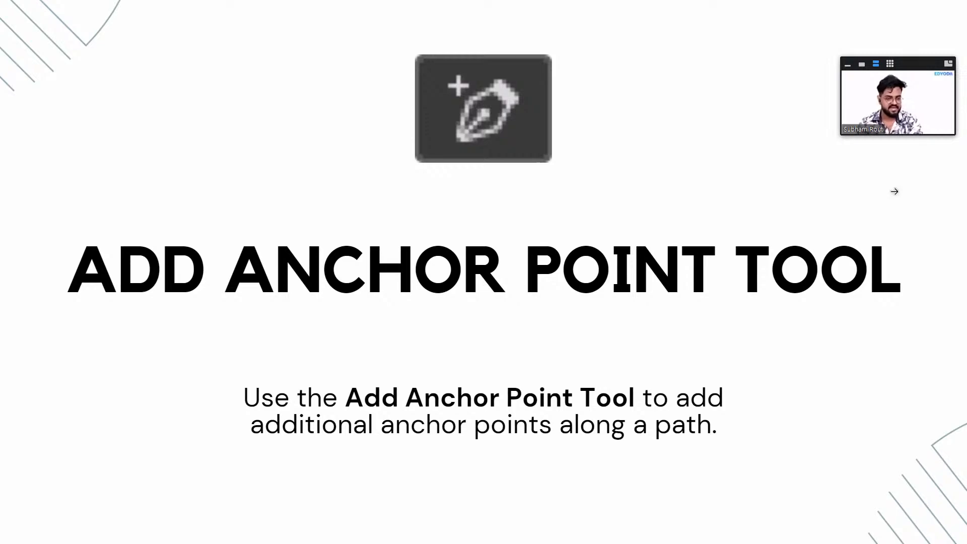
Step: Return to Photoshop from the Add Anchor Point Tool slide and undo back to the editable curvature path
key(alt+Tab)
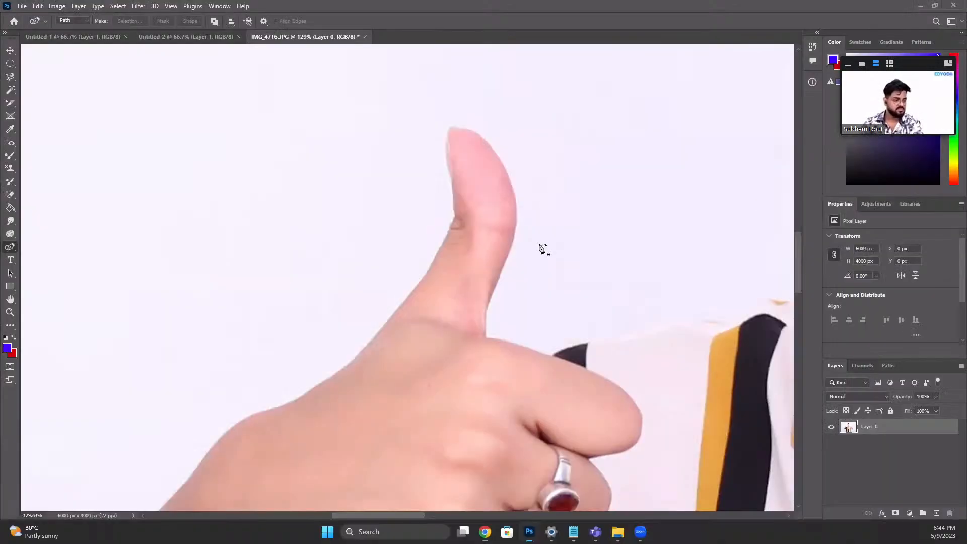
key(ctrl+z)
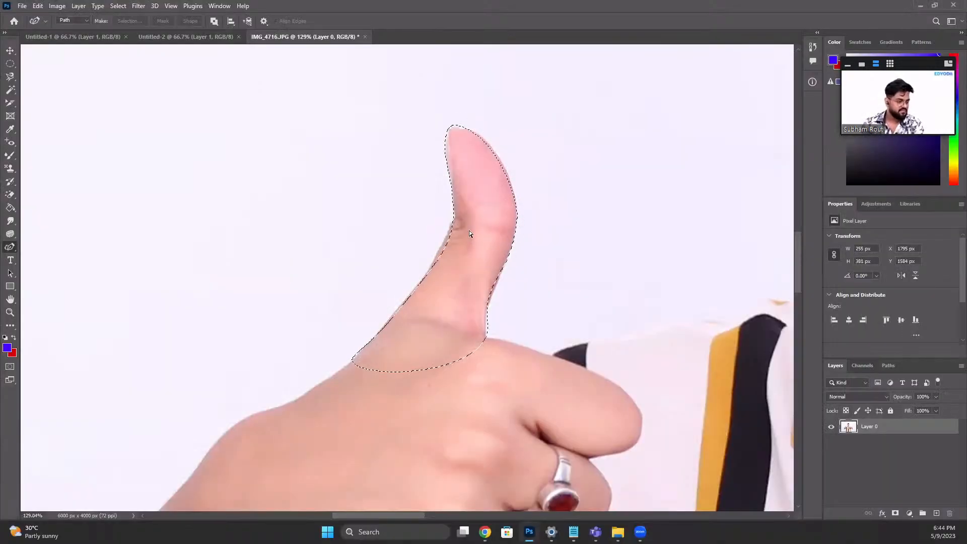
key(ctrl+z)
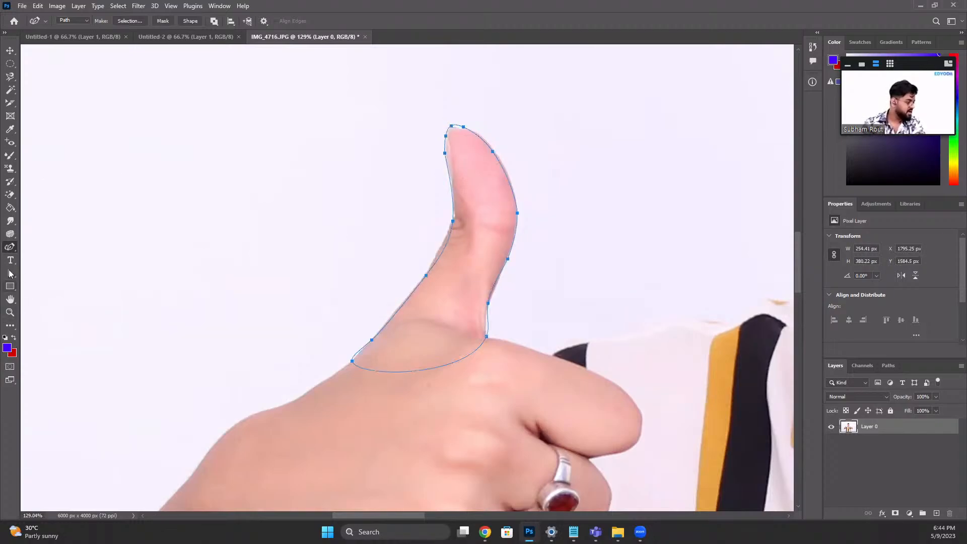
Step: Add an anchor point to the path below the knuckle crease with the Add Anchor Point Tool and fit it to the outer edge
right_click(10, 247)
click(60, 276)
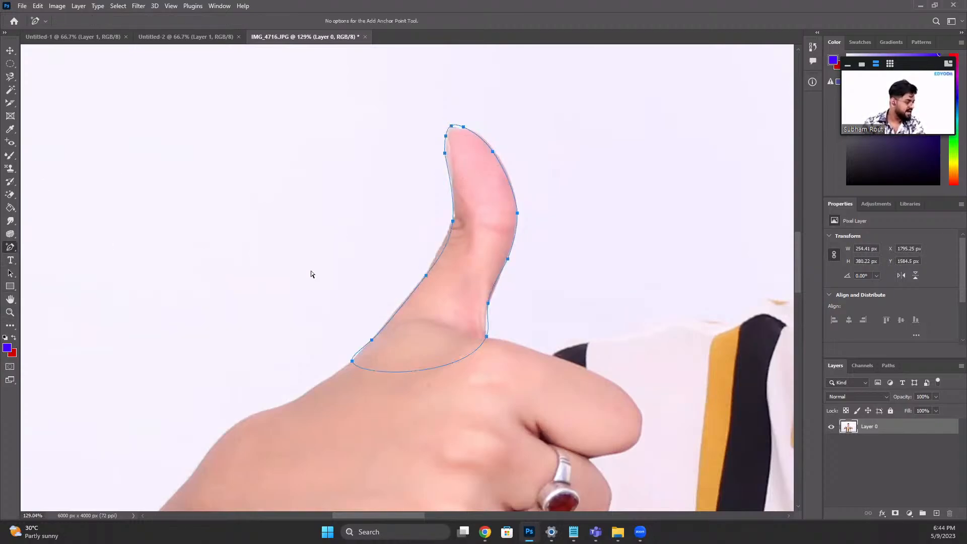
click(444, 248)
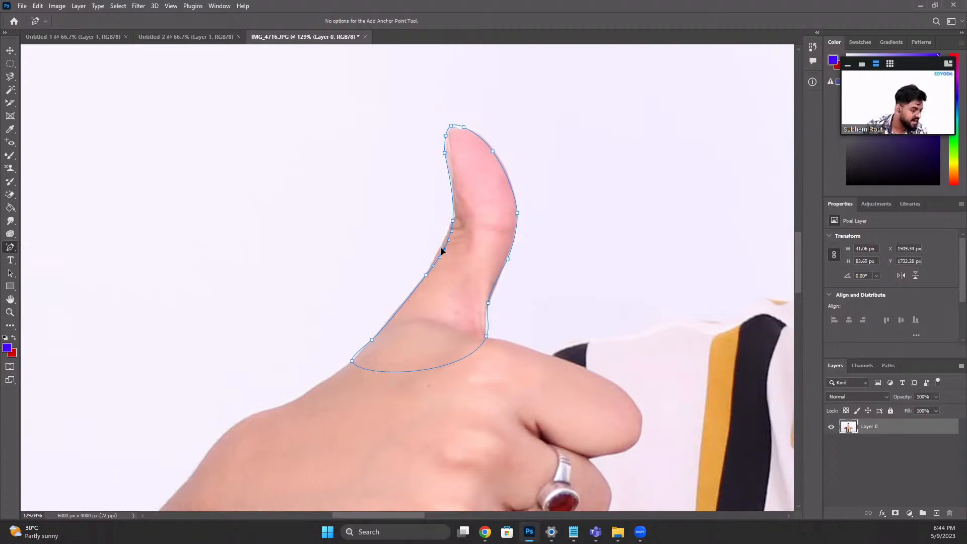
click(439, 249)
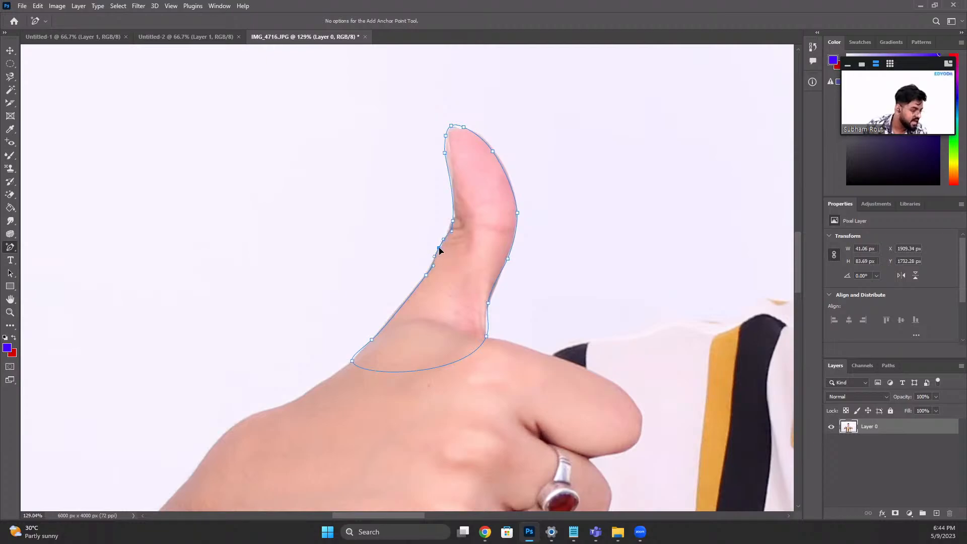
Step: Add anchor points near the path's outer base and lower inner edge, and flatten the curve across the thumb's base
click(354, 359)
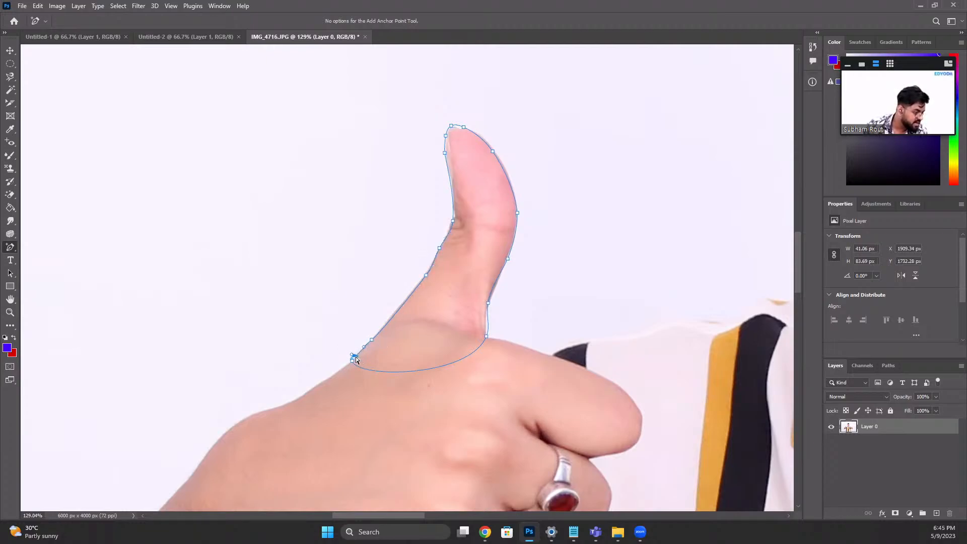
drag(355, 359, 401, 357)
click(487, 326)
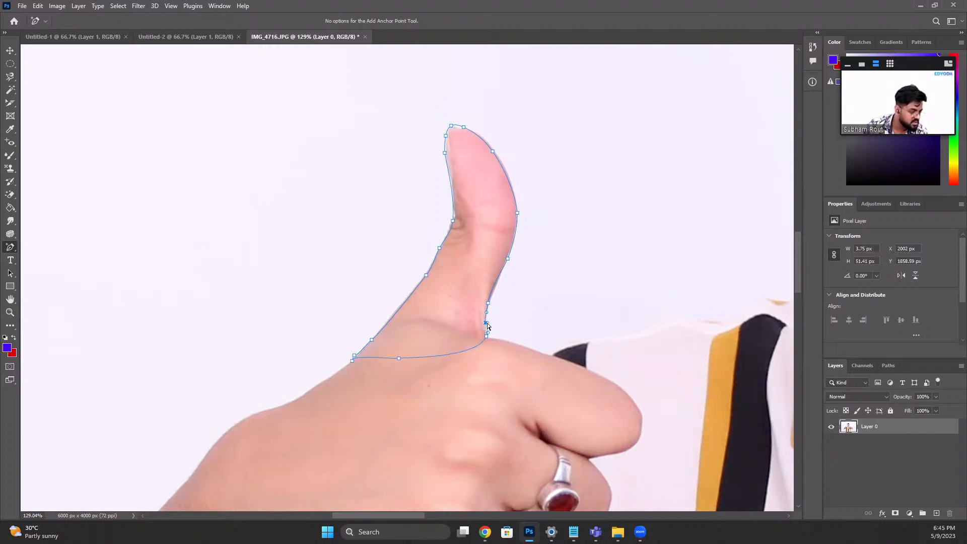
Step: Make a selection from the thumb path refined with the extra anchor points
right_click(472, 224)
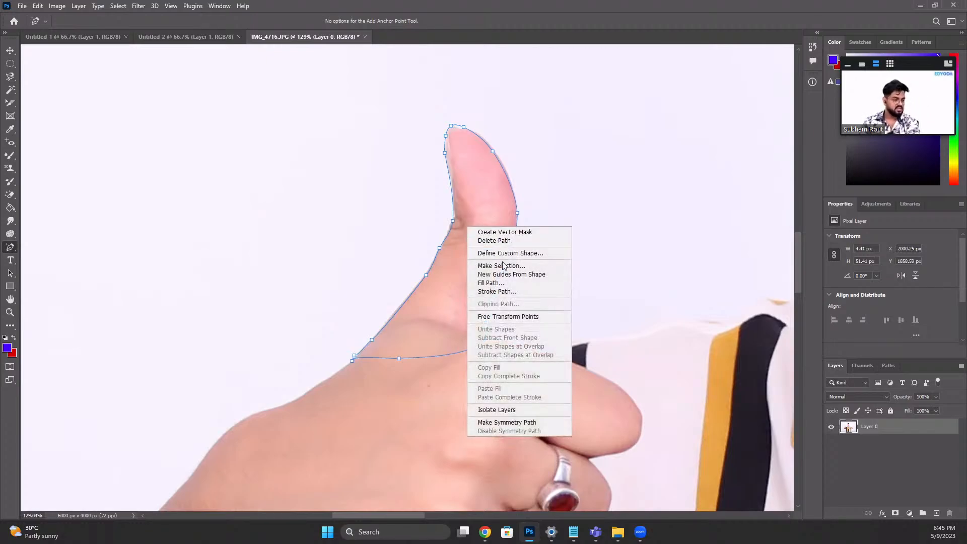
click(508, 265)
click(535, 142)
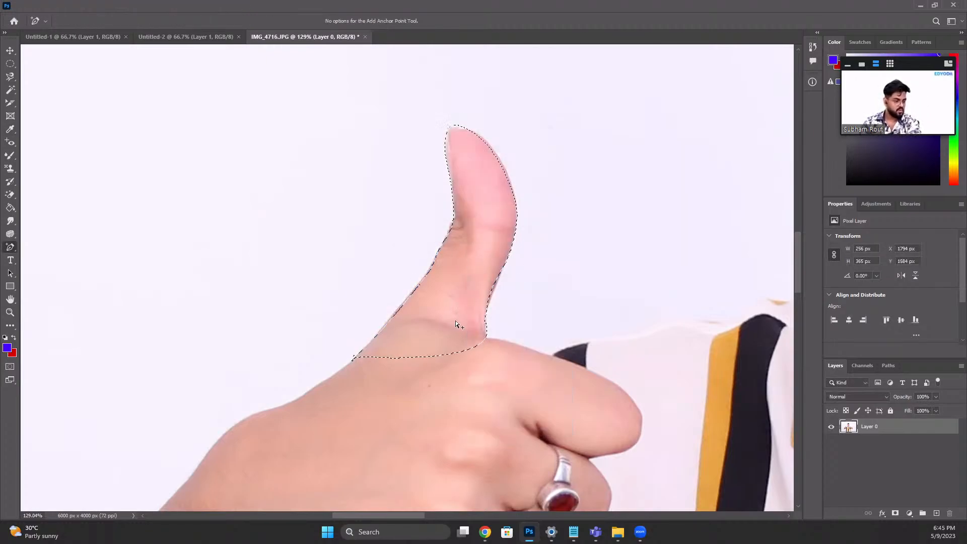
Step: Examine up close how the selection follows the thumb's edges from the knuckle to the tip
scroll(455, 321, up, 5)
scroll(388, 313, up, 2)
drag(523, 158, 383, 423)
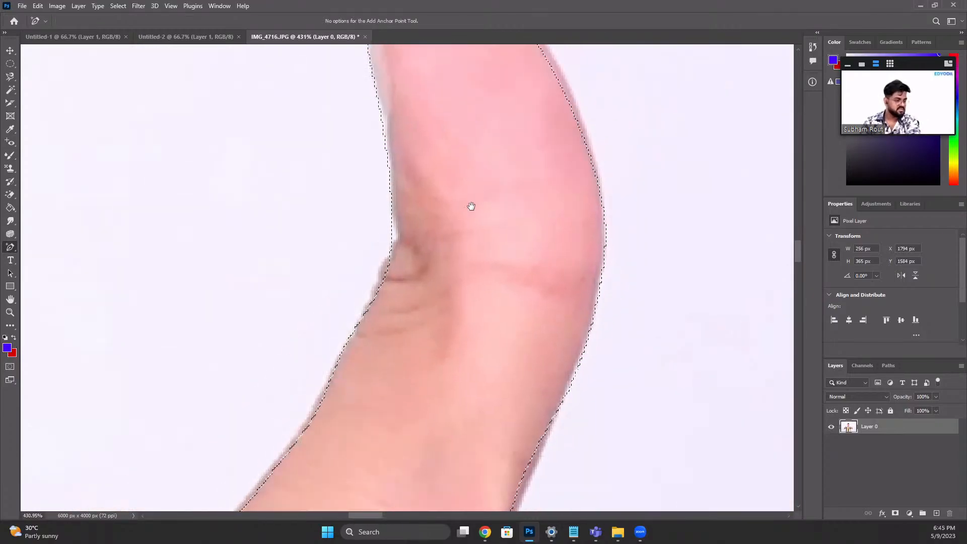
drag(434, 151, 428, 212)
drag(437, 122, 428, 217)
scroll(471, 265, down, 6)
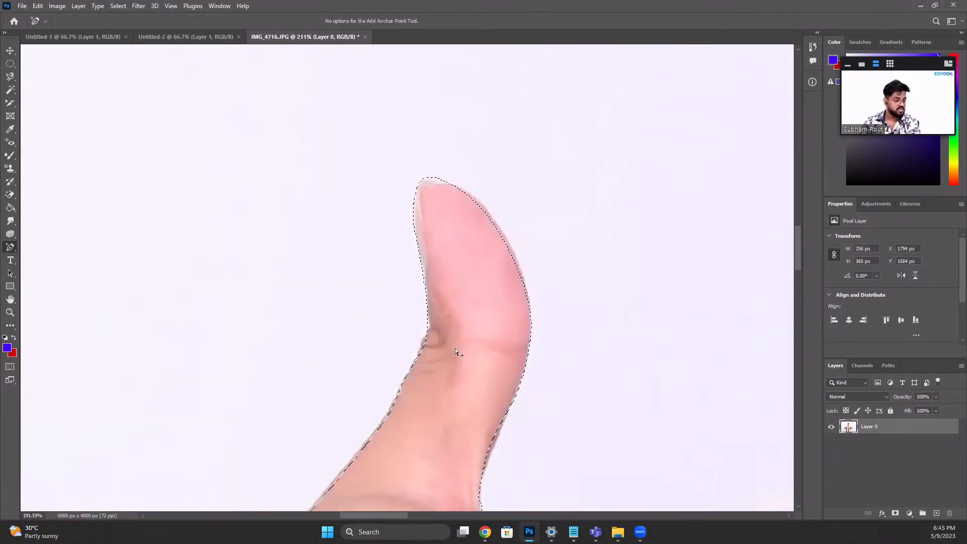
scroll(472, 259, down, 2)
Step: Deselect the thumb and advance the presentation past the Delete Anchor Point Tool slide to the Convert Point Tool slide
key(ctrl+d)
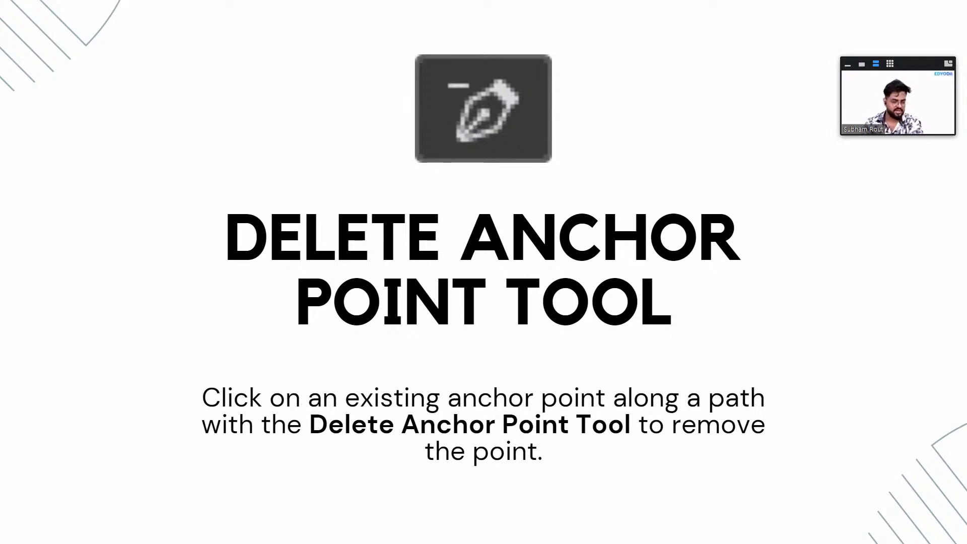
click(922, 197)
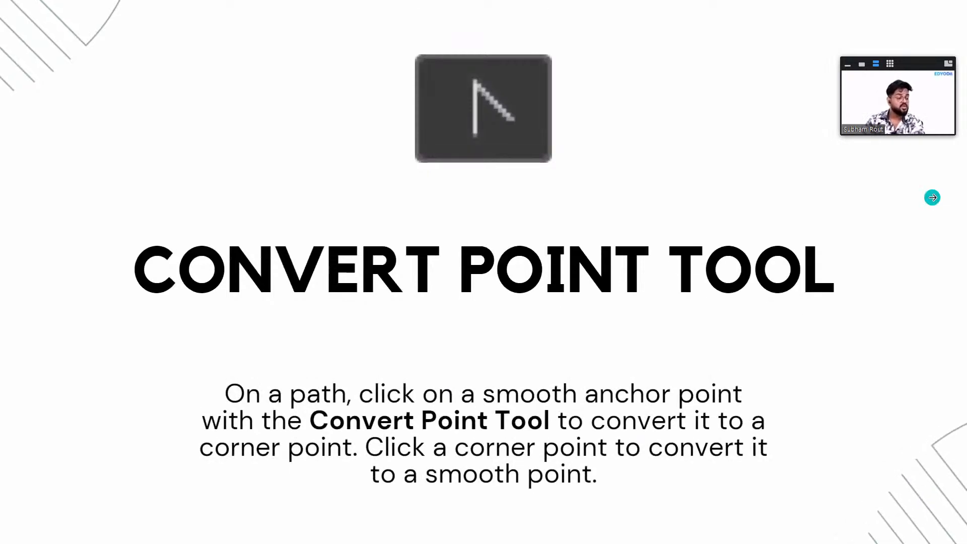
click(932, 197)
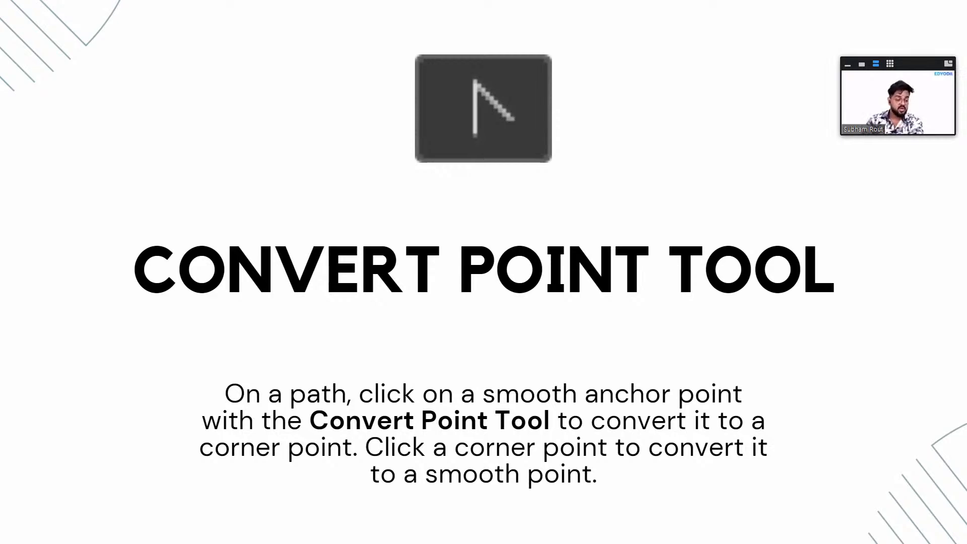
Step: Switch to Photoshop and convert the smooth anchor point near the thumb's inner base to a corner point with the Convert Point Tool
key(alt+Tab)
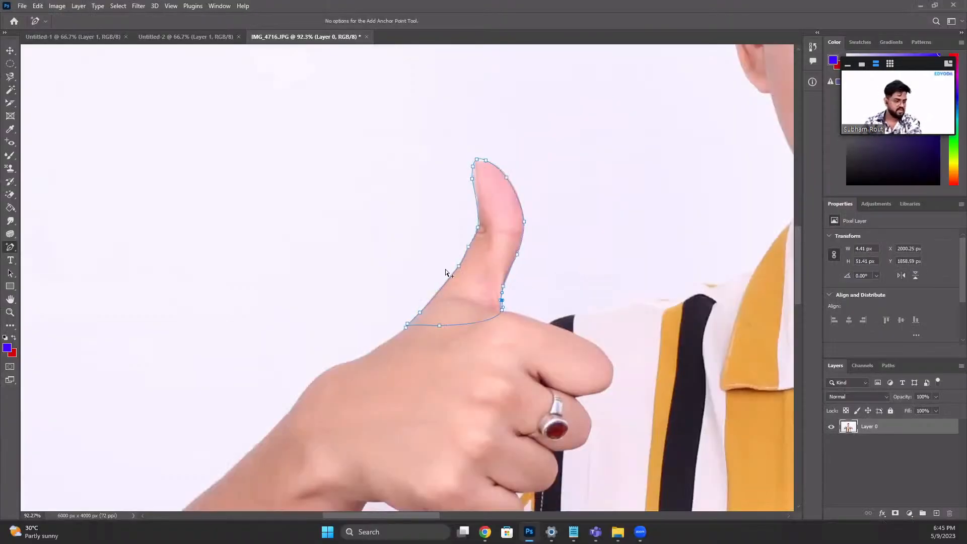
scroll(447, 273, up, 8)
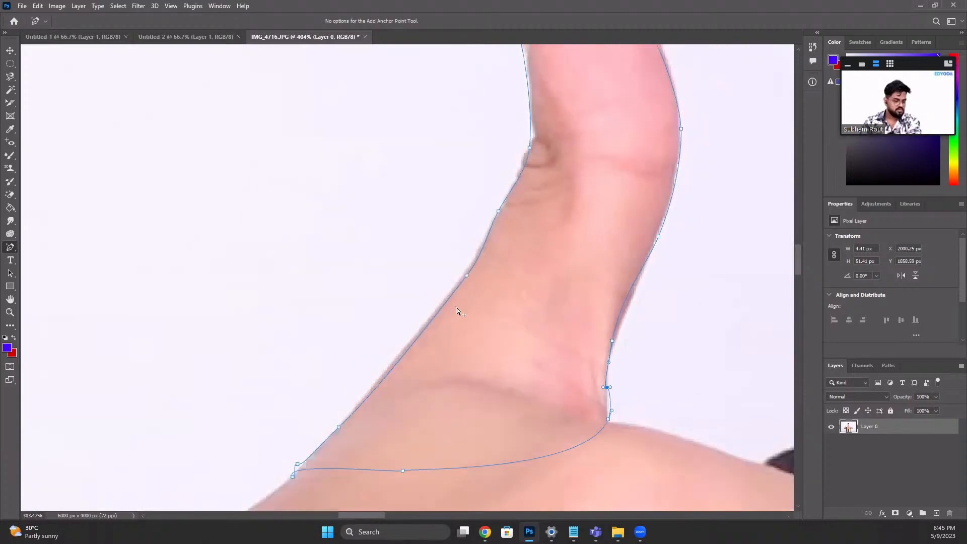
scroll(457, 312, up, 4)
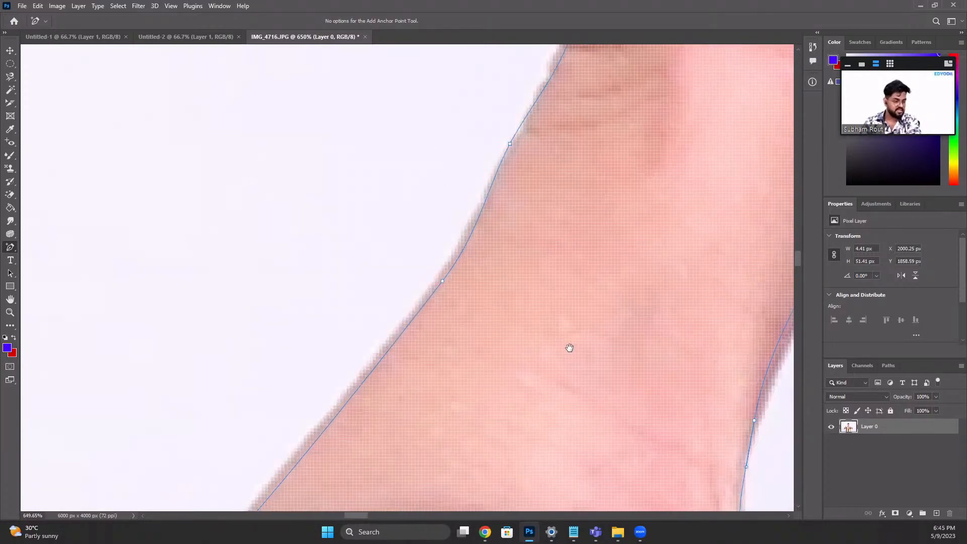
drag(341, 439, 221, 240)
drag(478, 280, 195, 220)
scroll(194, 220, up, 4)
scroll(442, 284, up, 8)
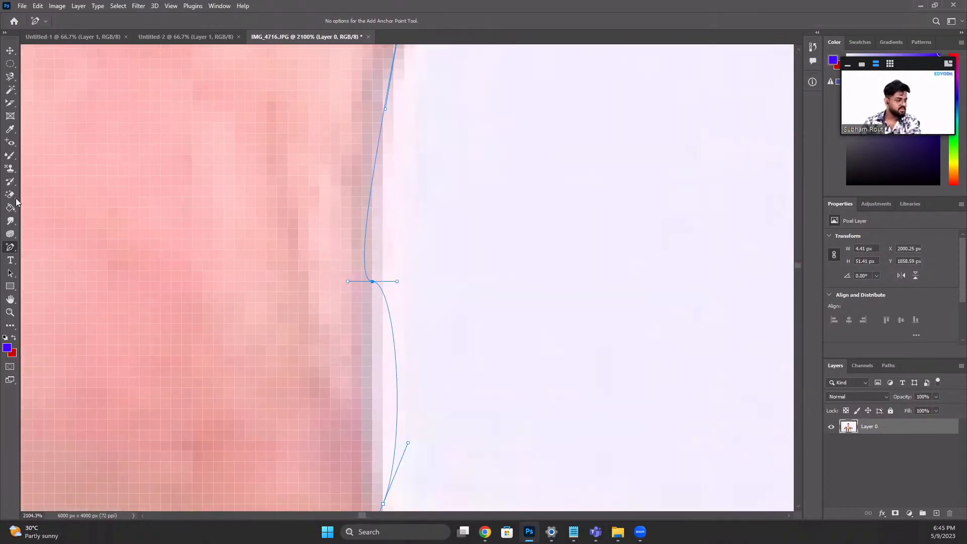
right_click(11, 249)
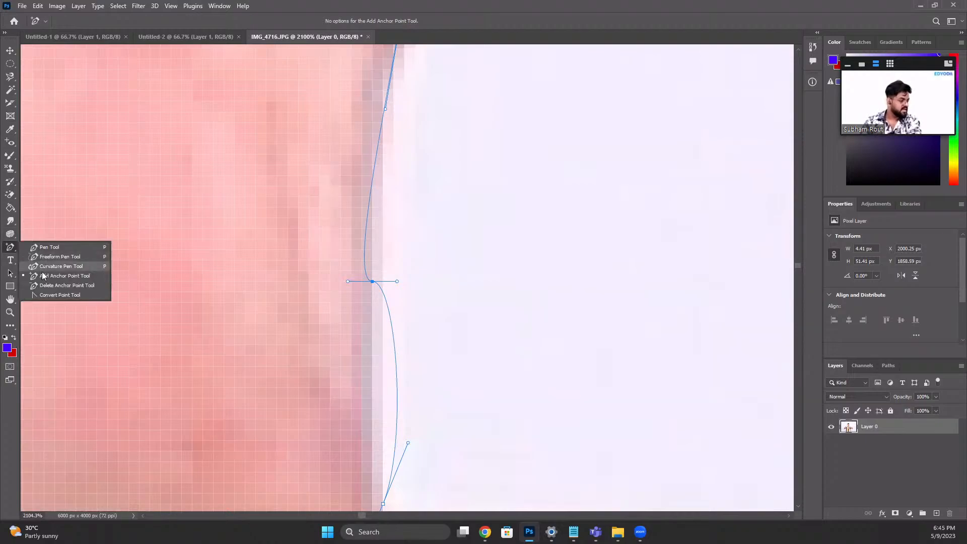
click(60, 295)
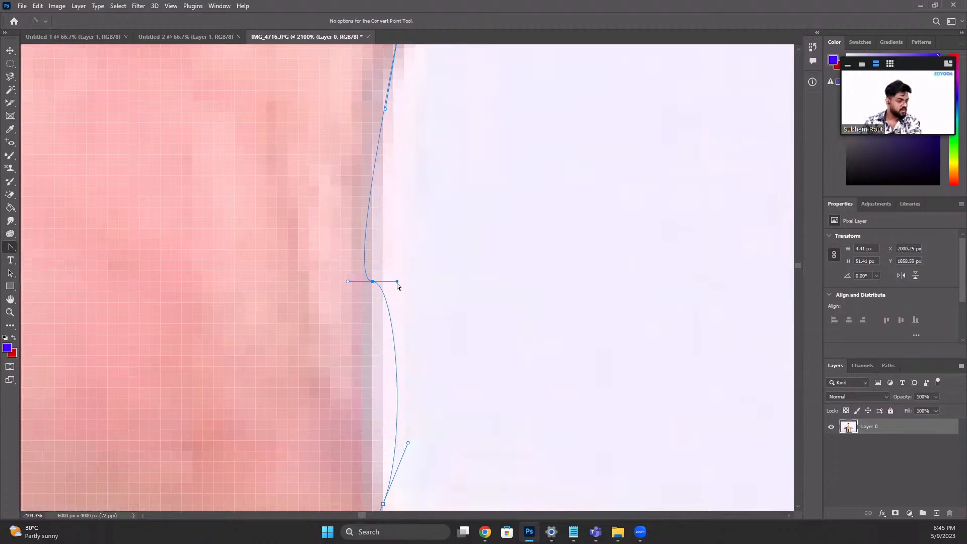
drag(397, 281, 431, 261)
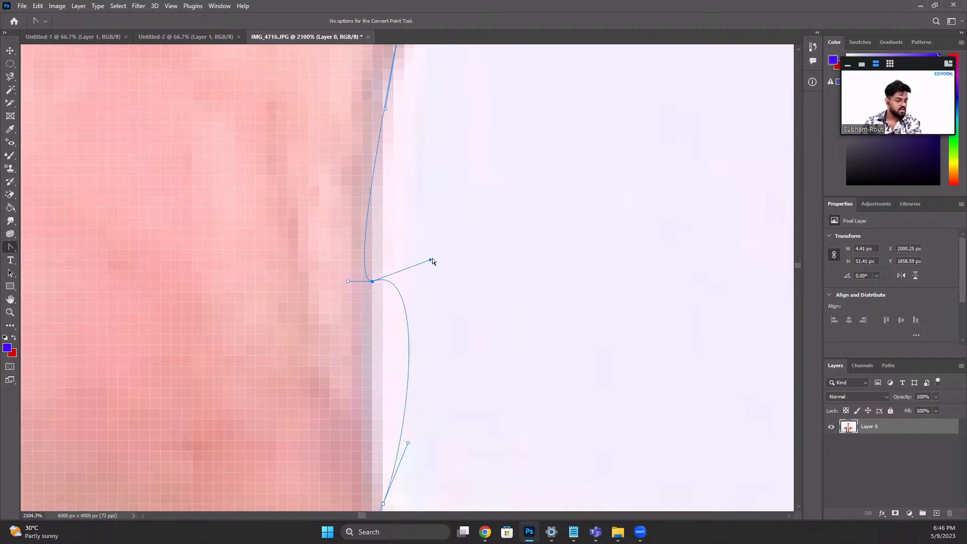
click(372, 281)
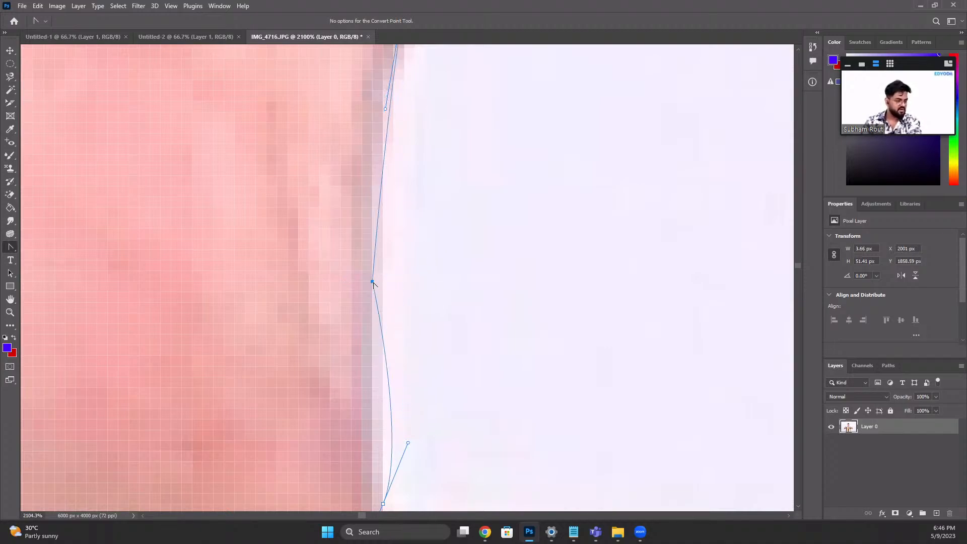
Step: Convert the corner point at the thumb's inner base back to a smooth point, pulling out longer handles that slant across the edge
drag(373, 281, 360, 230)
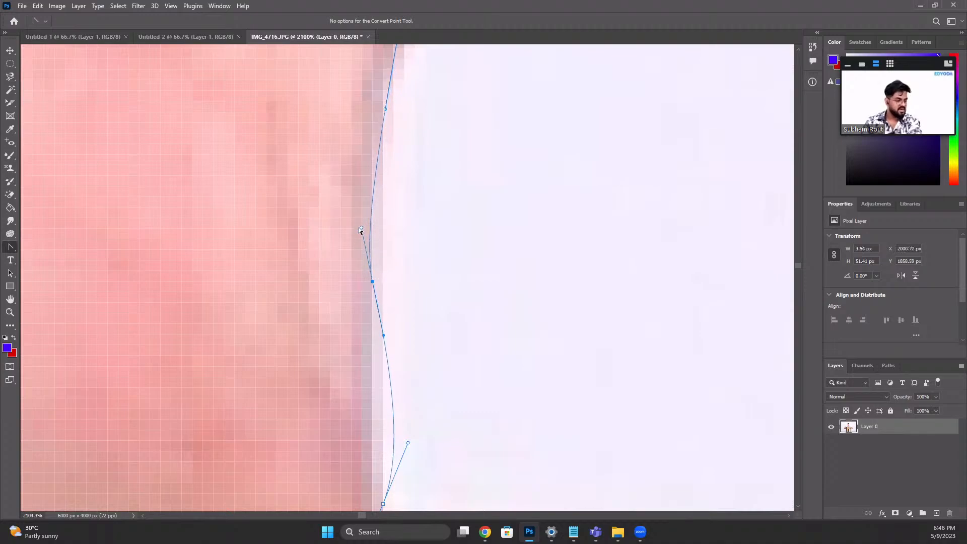
click(373, 281)
drag(383, 286, 402, 346)
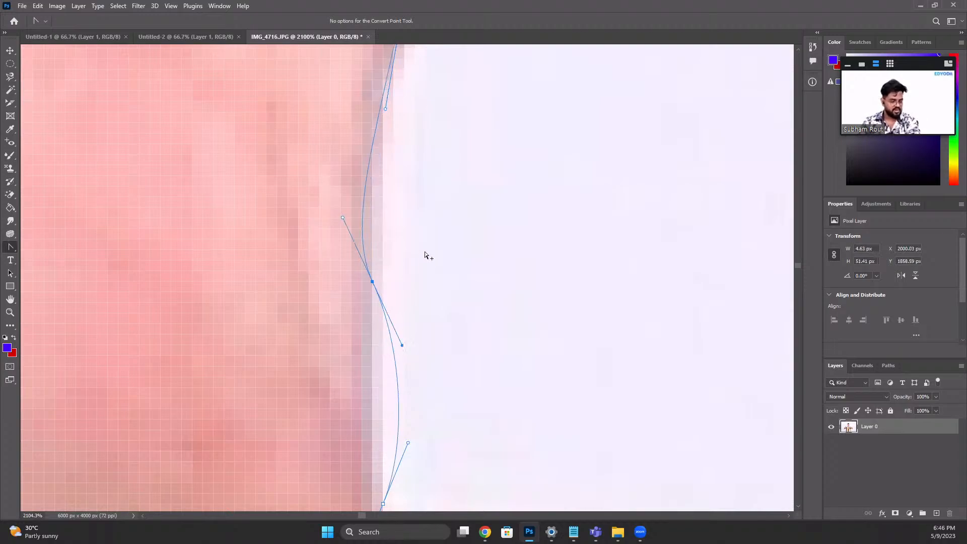
Step: Make a new anti-aliased selection from the thumb path with a feather radius of 0 pixels and inspect its outline
scroll(424, 255, down, 2)
scroll(508, 338, down, 10)
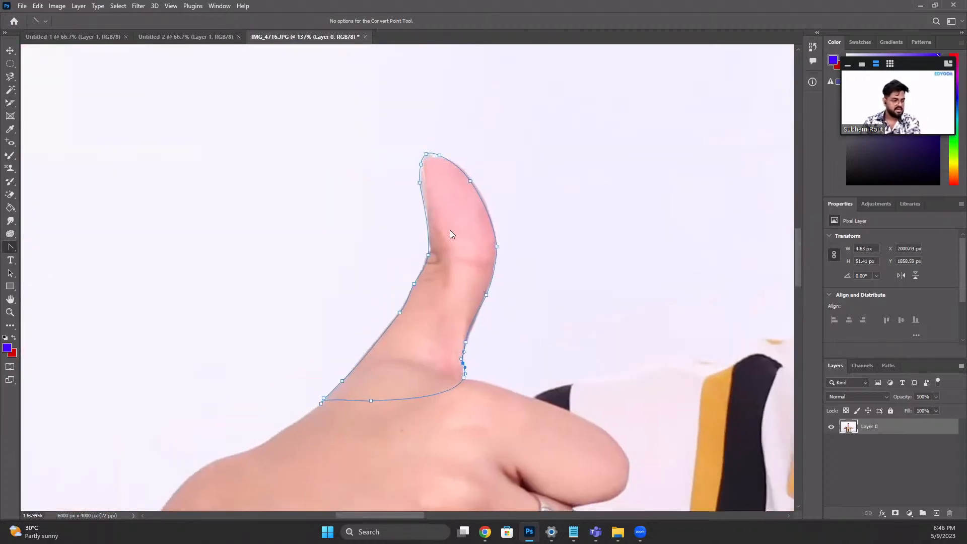
right_click(436, 212)
click(468, 249)
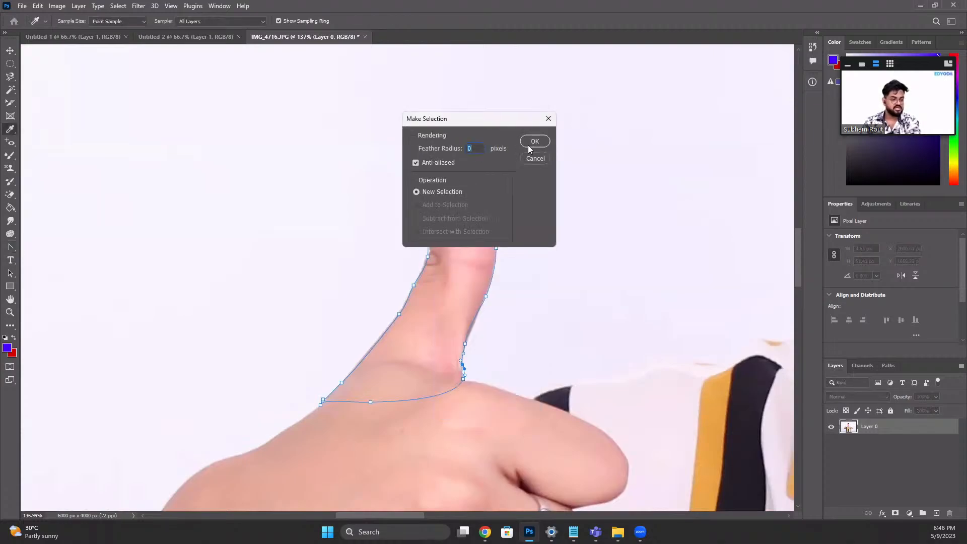
key(Return)
scroll(444, 331, down, 2)
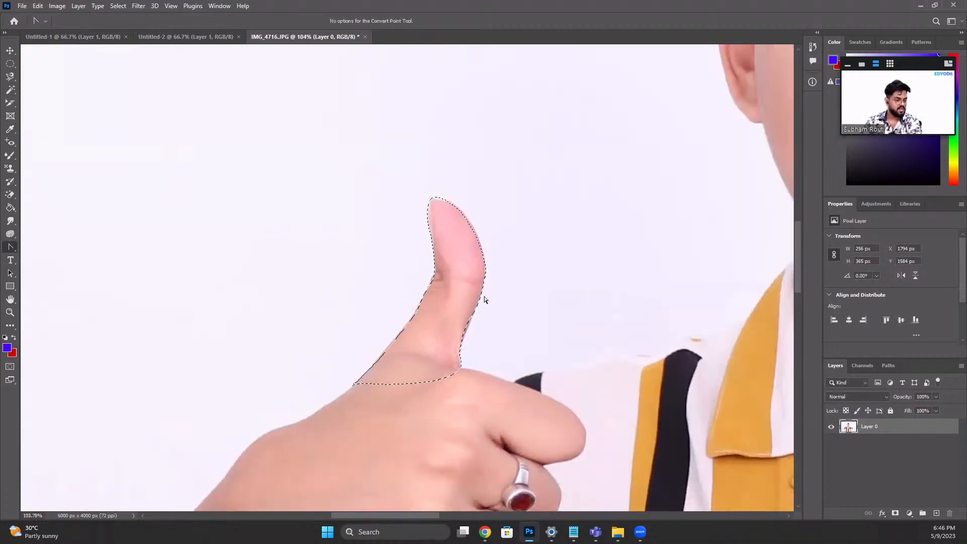
drag(410, 345, 403, 285)
scroll(403, 285, up, 3)
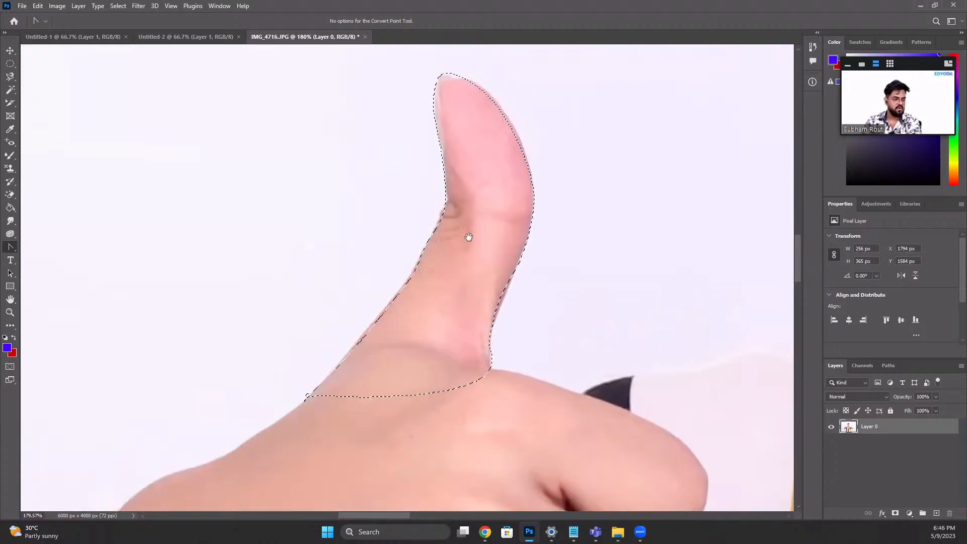
mouse_move(407, 228)
mouse_down()
mouse_move(398, 297)
mouse_move(401, 242)
mouse_up()
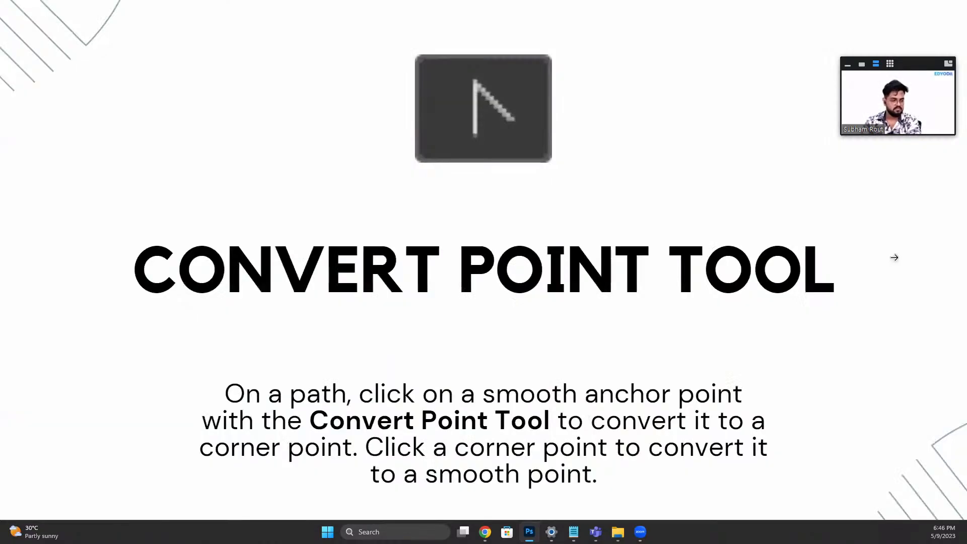
Step: Advance the presentation past the Convert Point Tool slide and draw a wide horizontal text box on the photo's background above the man's head
click(894, 257)
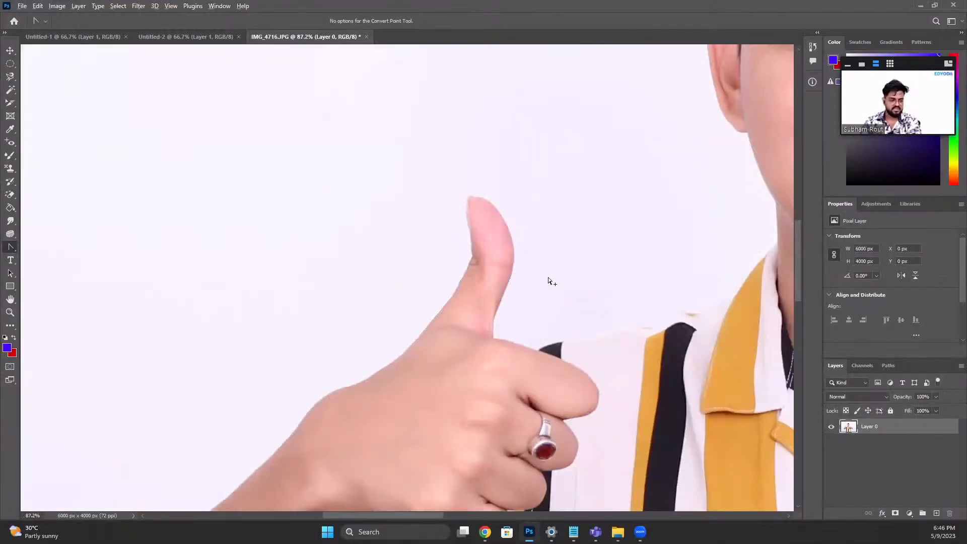
scroll(549, 280, down, 6)
drag(546, 298, 326, 221)
scroll(326, 221, down, 5)
scroll(305, 210, up, 5)
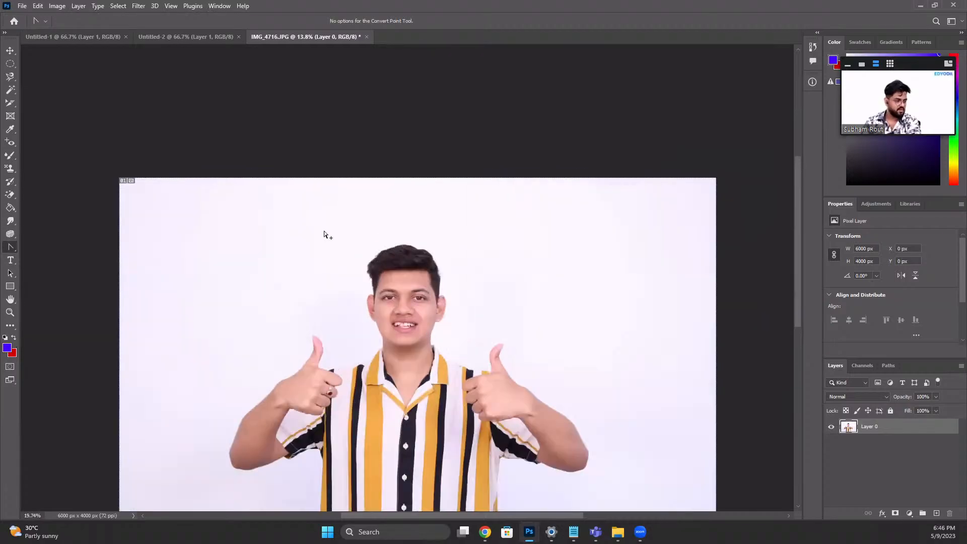
click(10, 260)
click(57, 257)
drag(91, 167, 705, 260)
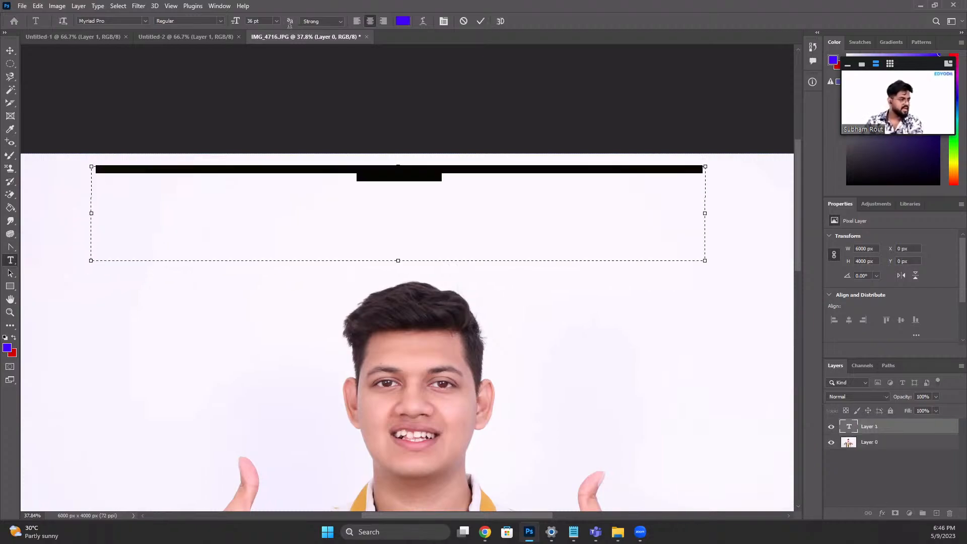
Step: Set the font size in the text box to 100 pt and replace the placeholder text with "Hi Ho"
click(258, 21)
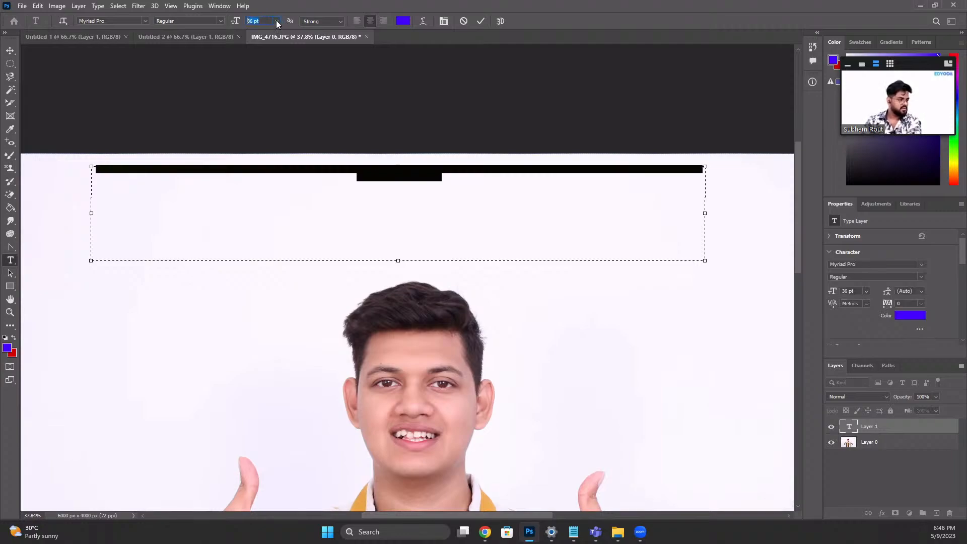
scroll(240, 19, down, 1)
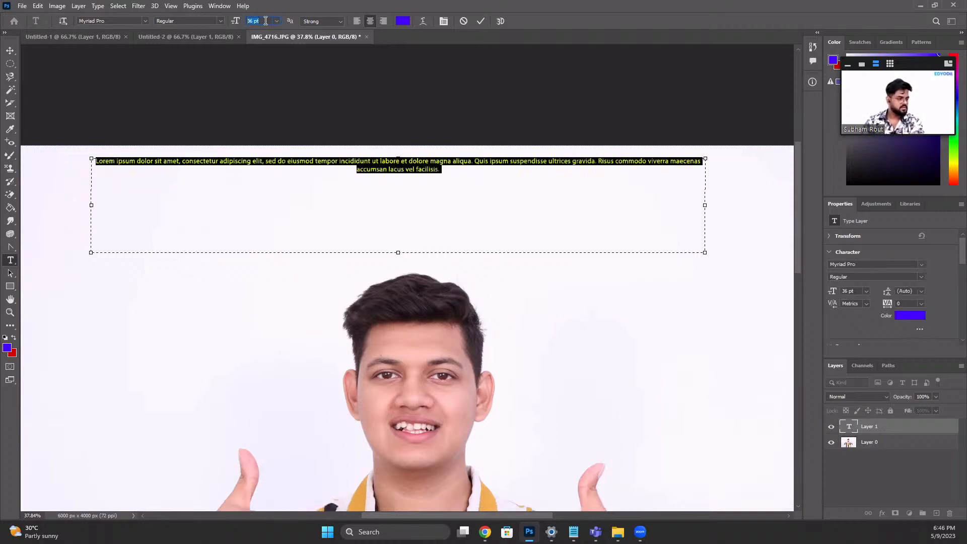
text(1)
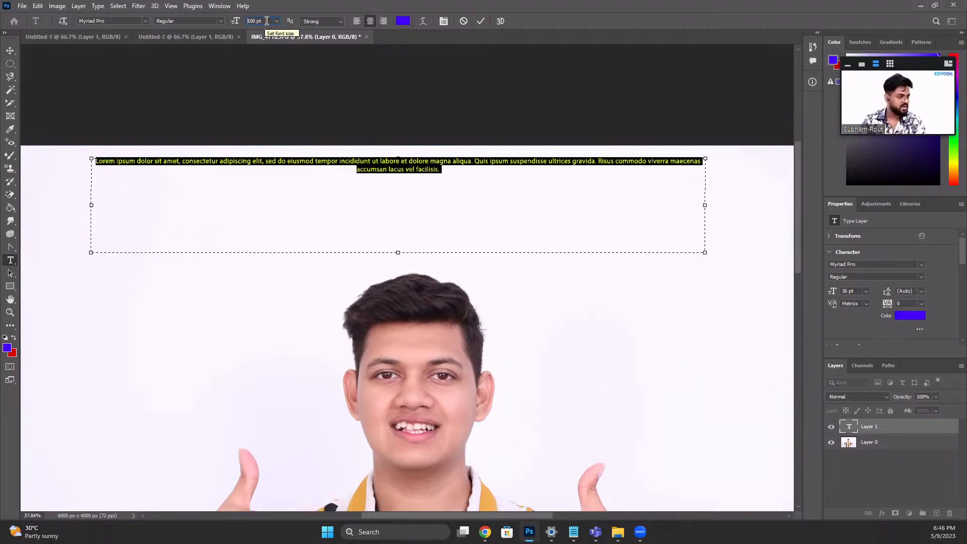
text(00)
key(Return)
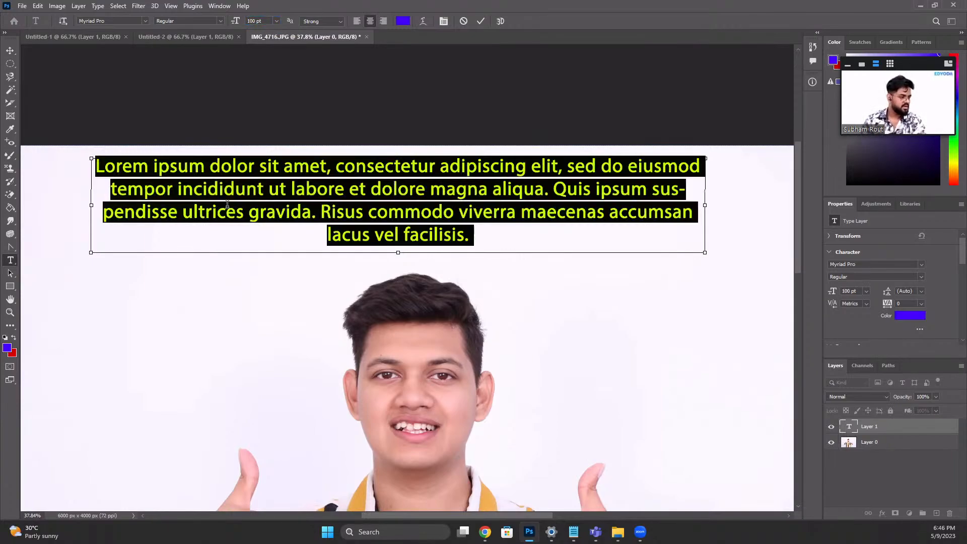
text(Hi Ho)
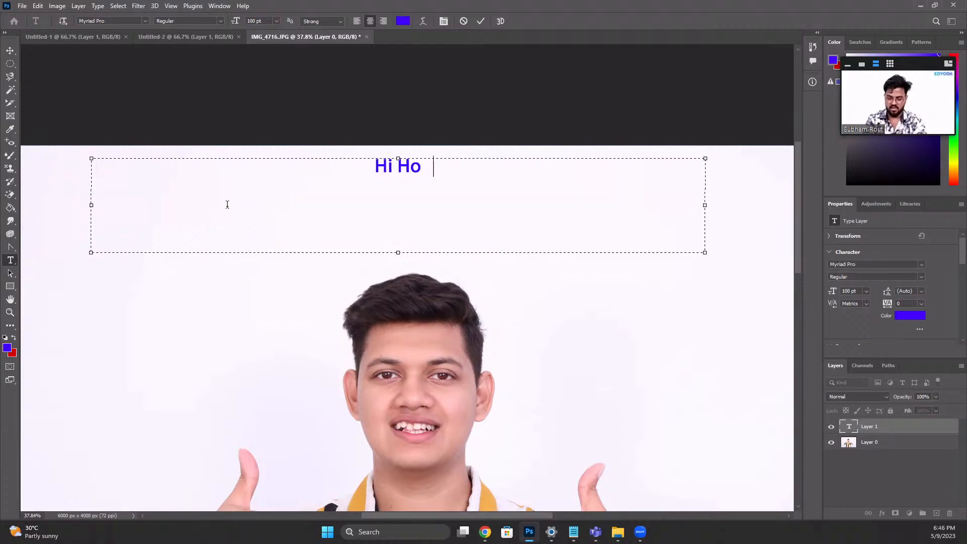
Step: Complete the heading text as "Hi How are you?" with "This is Photoshop Workshop" on a second line
text(w are you)
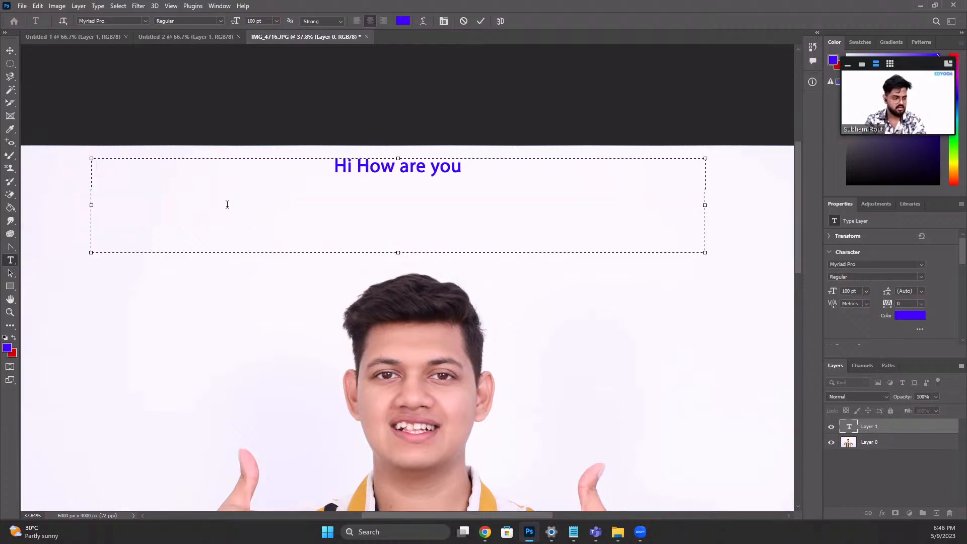
text(? T)
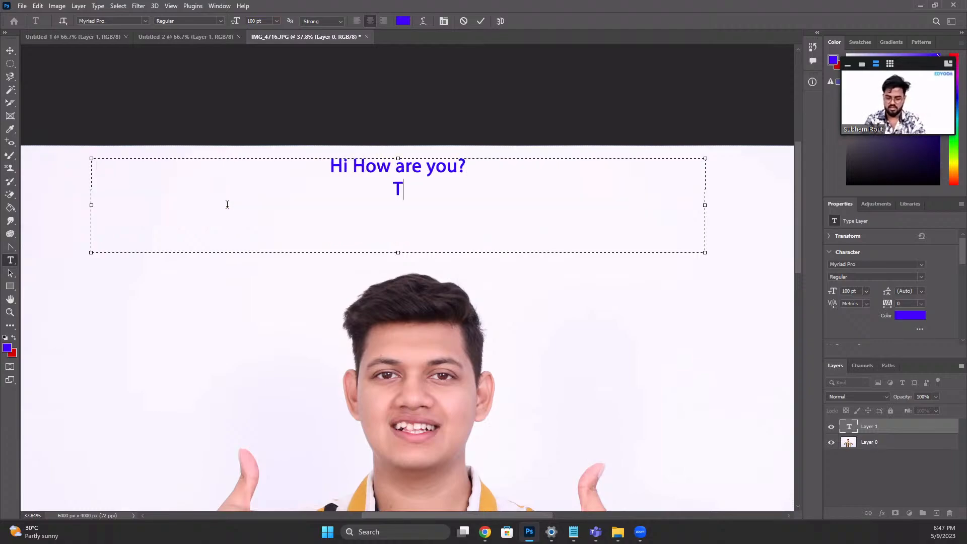
text(his is)
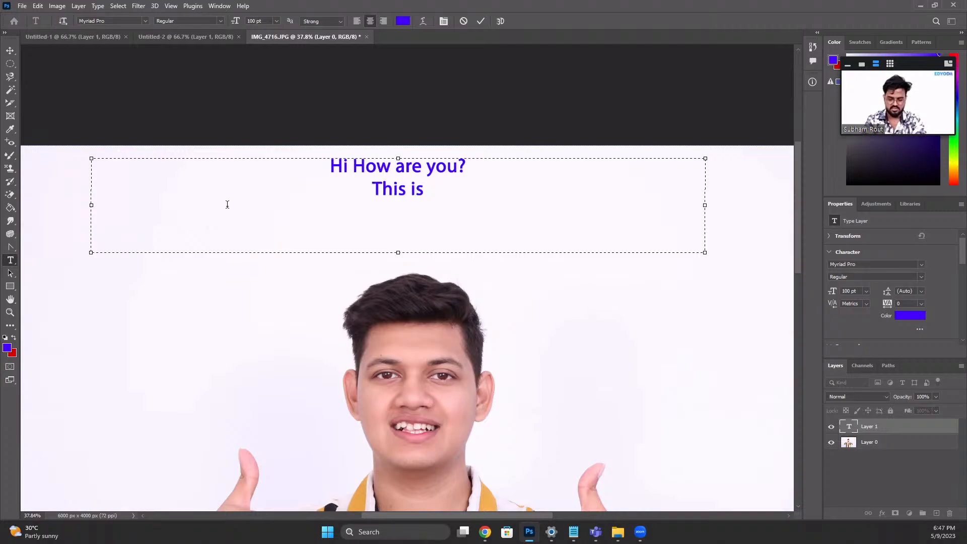
text( Photoshi)
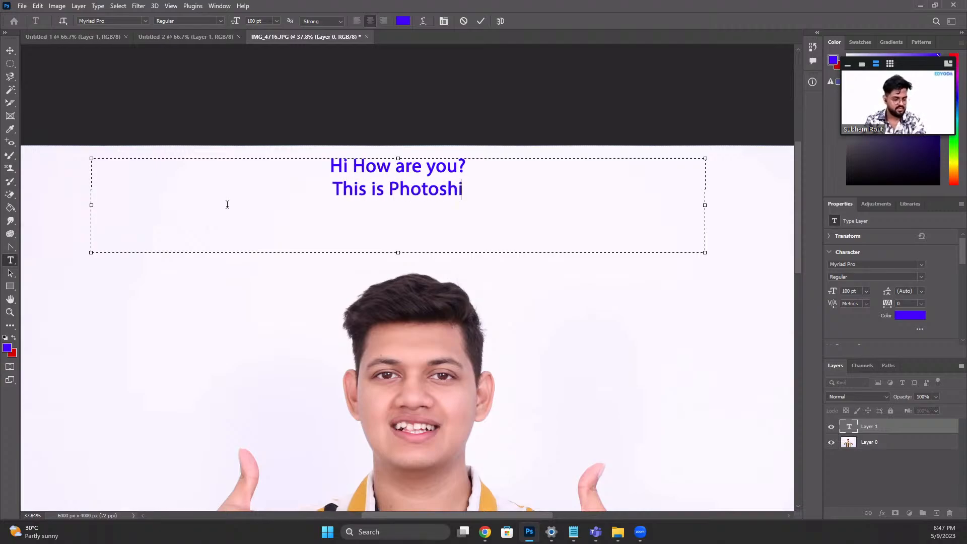
key(BackSpace)
text(op )
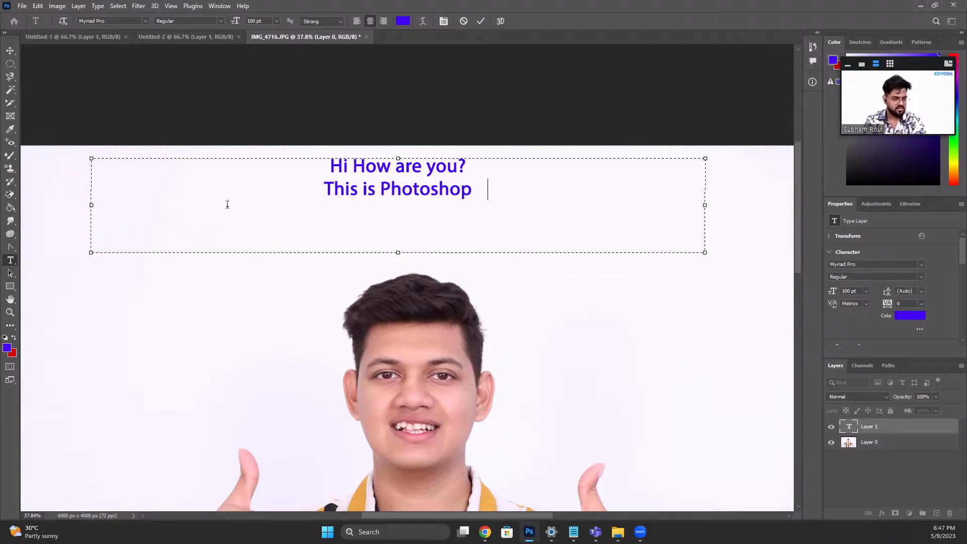
text(Work)
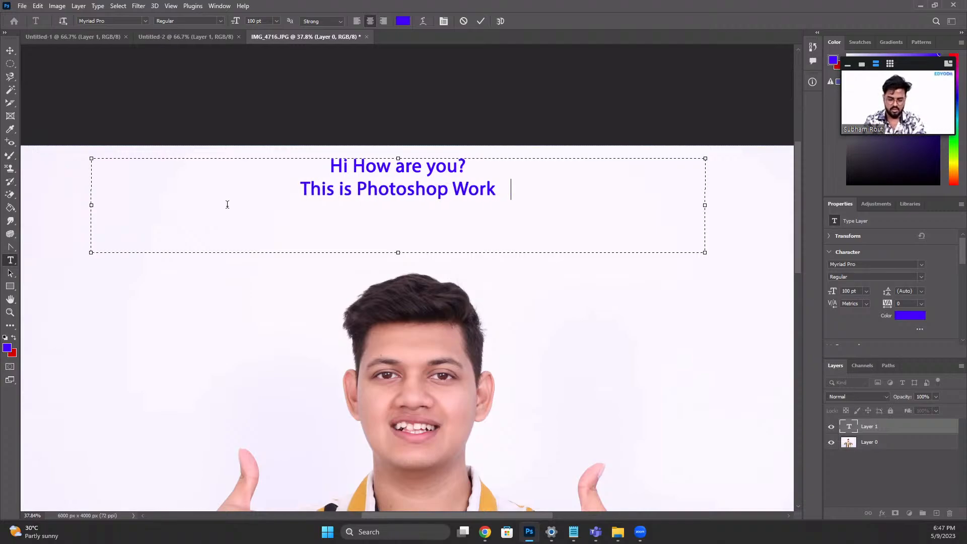
text(shop)
Step: Change the font of the whole heading to Bebas Neue Bold
key(ctrl+a)
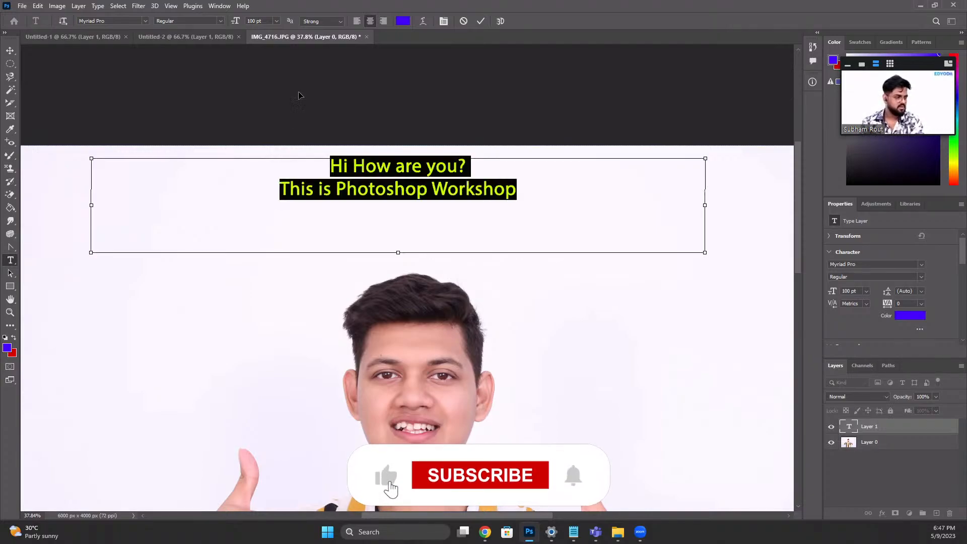
click(146, 21)
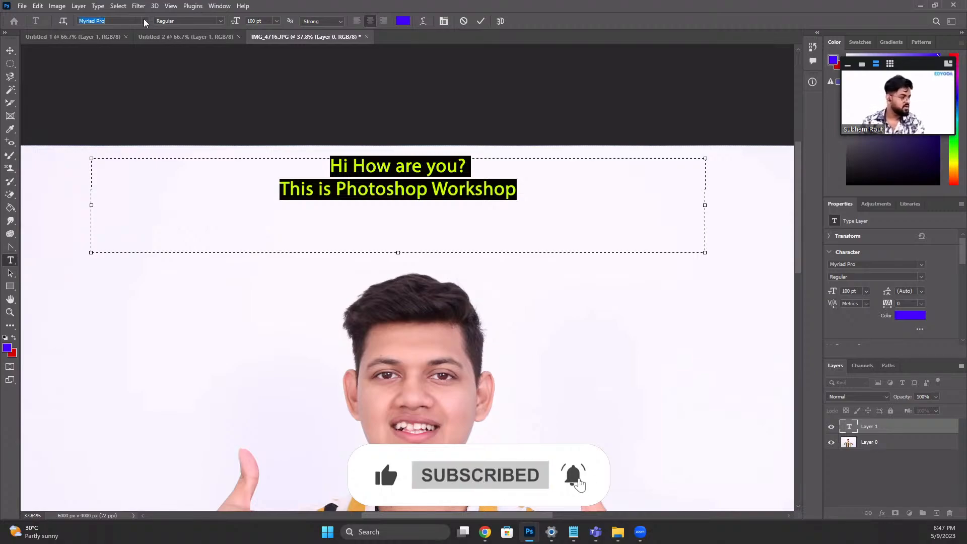
click(144, 22)
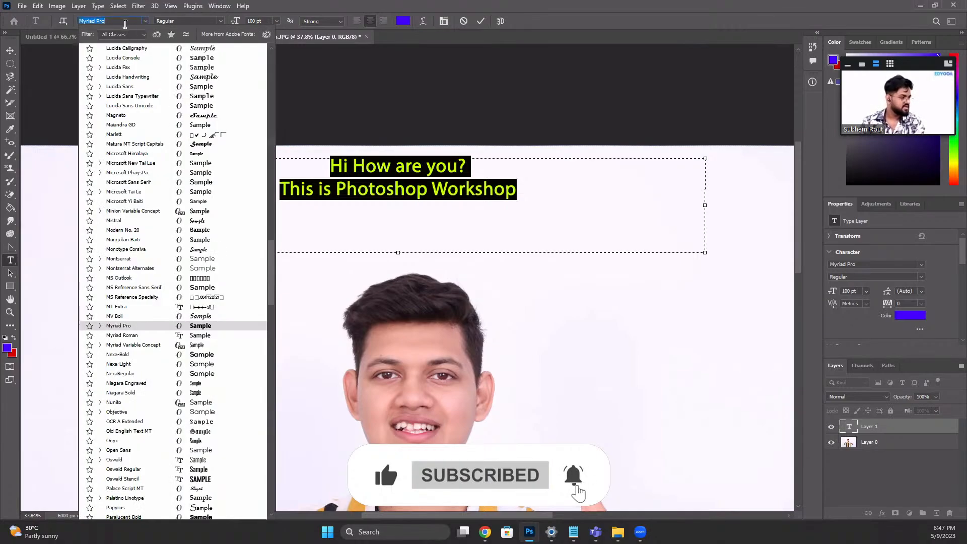
text(Bebas Neue)
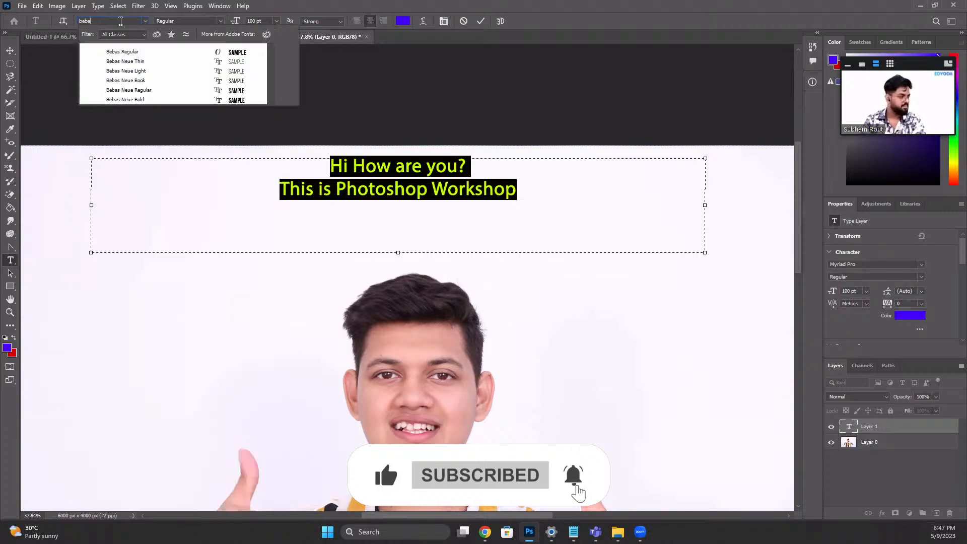
click(128, 100)
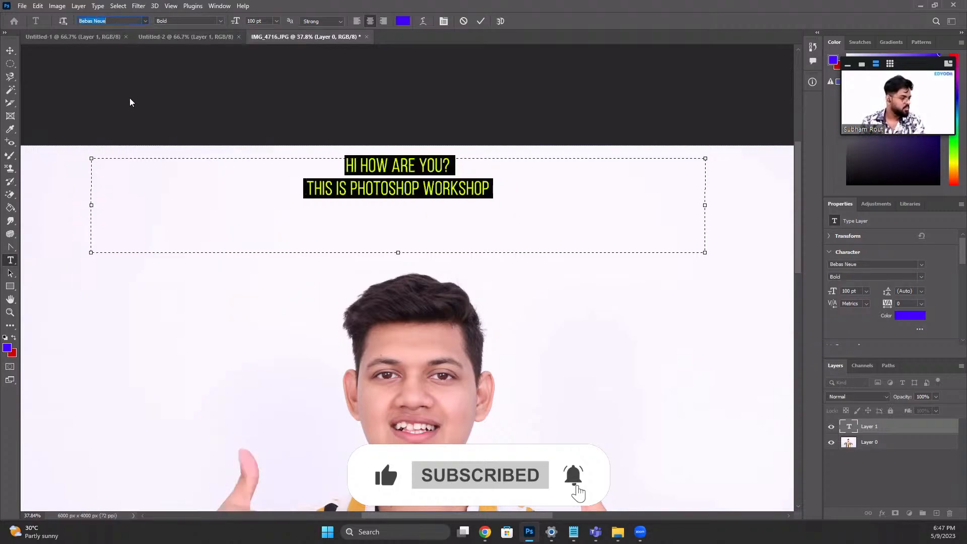
Step: Set the heading's font size to 300 pt and commit the text
click(246, 23)
text(300)
key(Return)
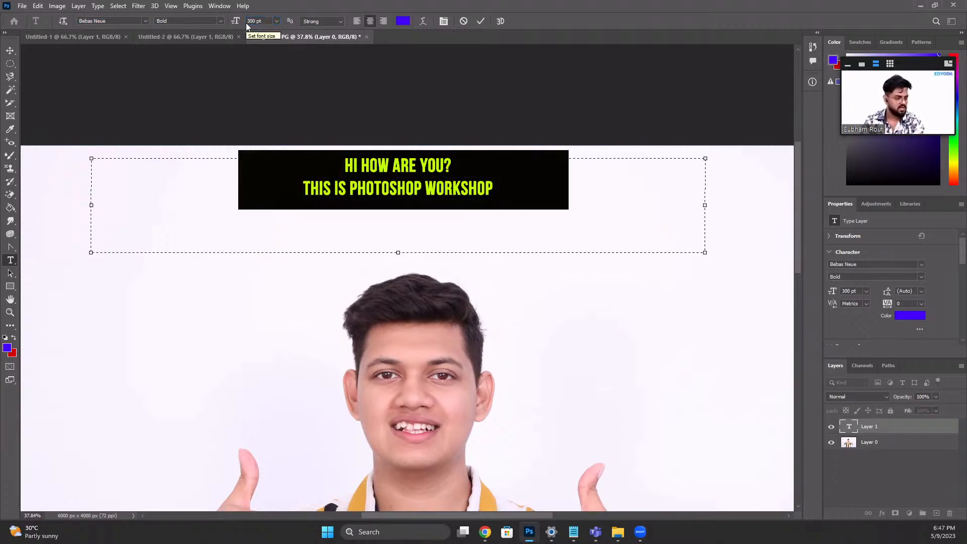
click(481, 21)
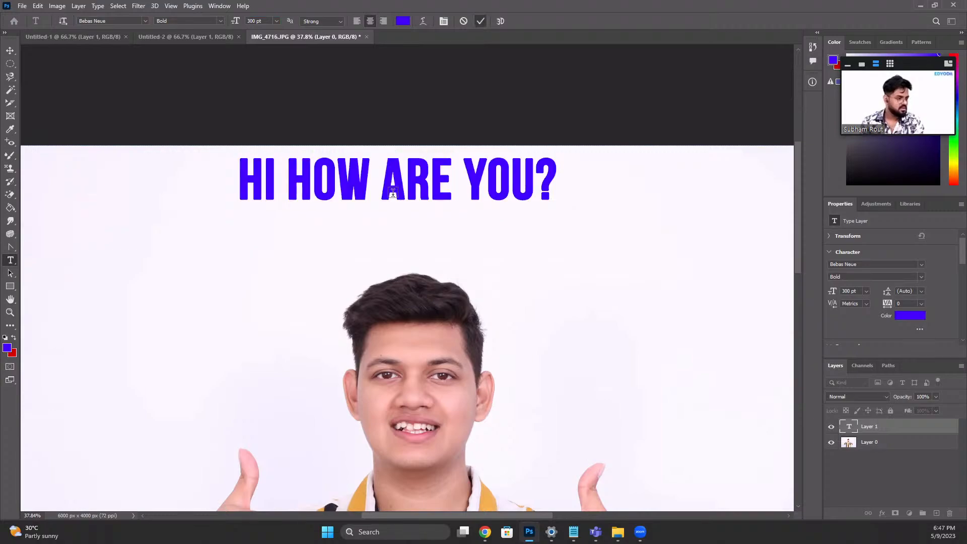
Step: Extend the heading's text box downward to make room for the second line, keeping all of its text selected
scroll(364, 189, down, 4)
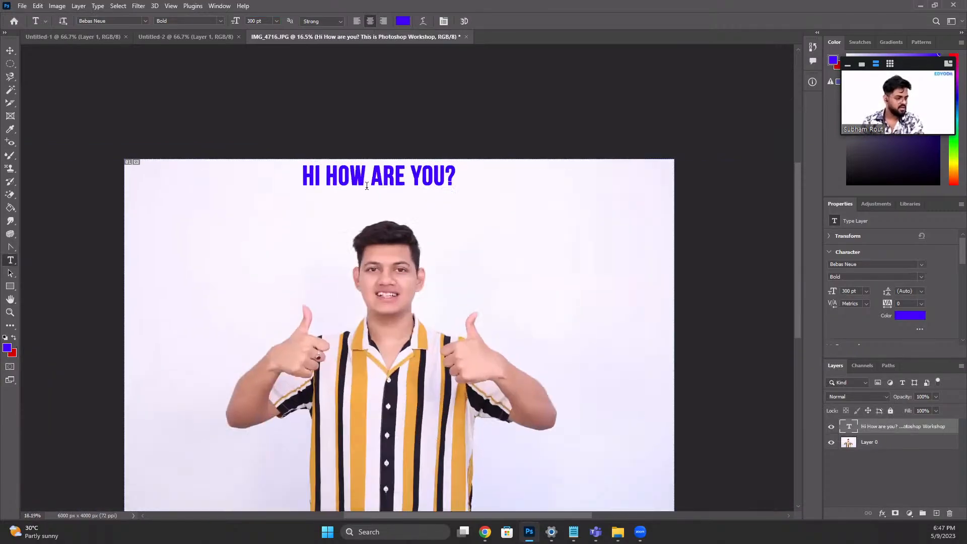
click(378, 207)
key(ctrl+a)
drag(378, 218, 385, 244)
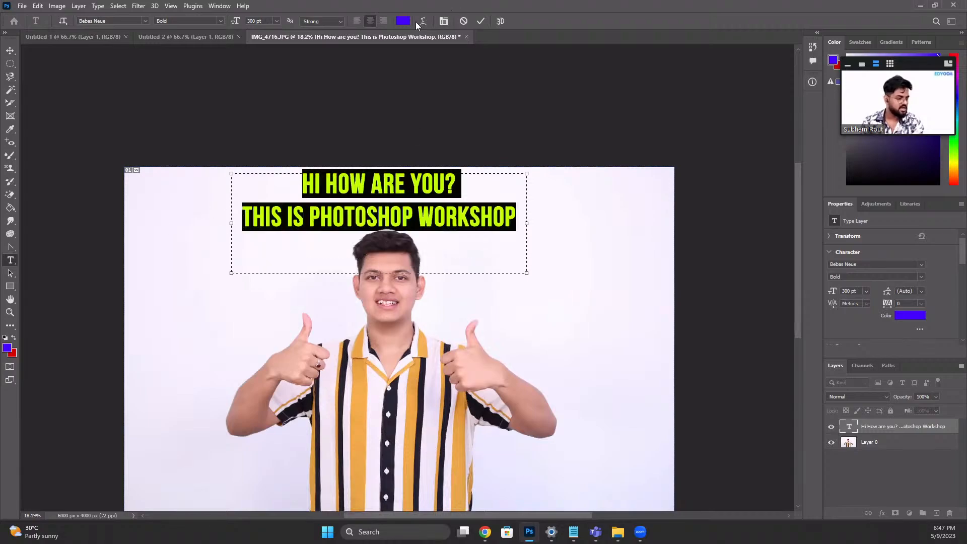
Step: Set the heading's text color to black (000000) and commit the edit
click(403, 21)
drag(641, 203, 744, 120)
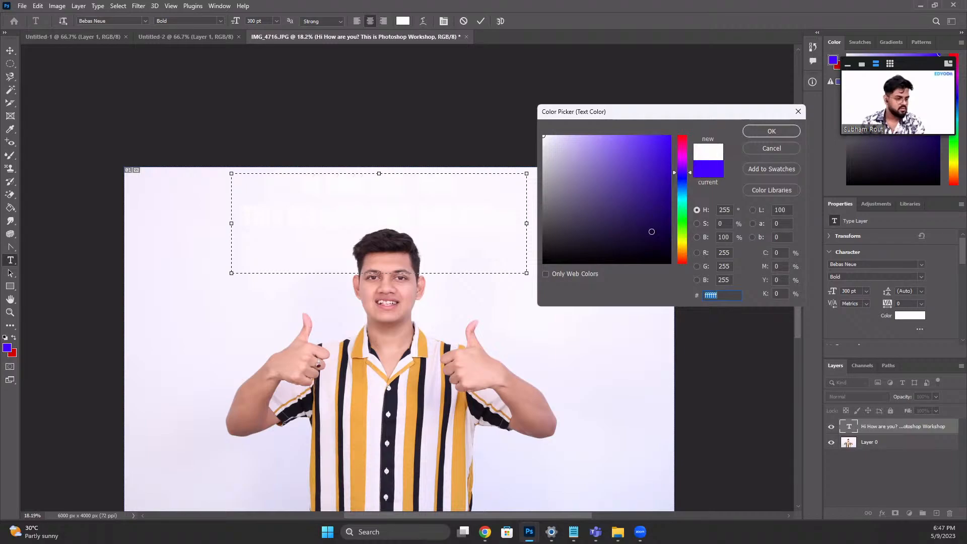
drag(652, 231, 672, 264)
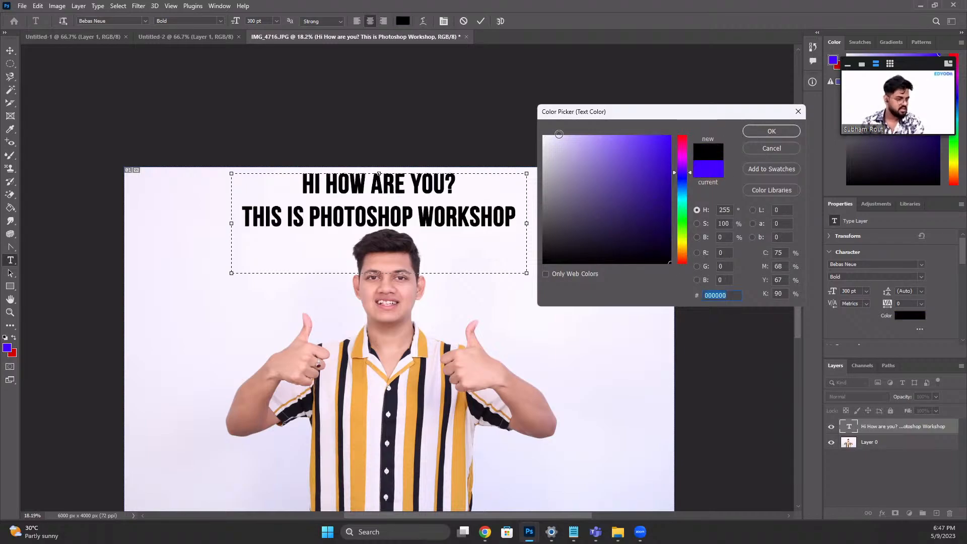
click(760, 129)
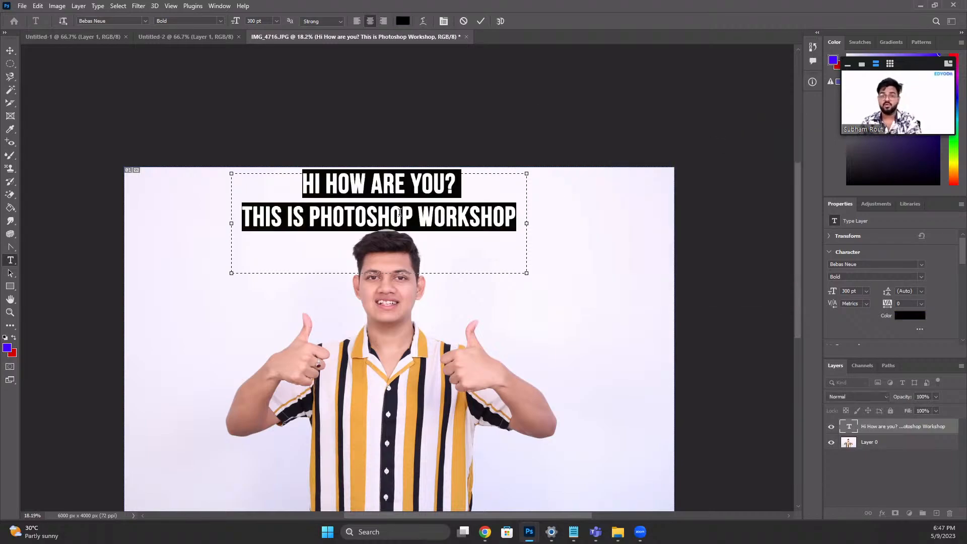
scroll(400, 212, down, 1)
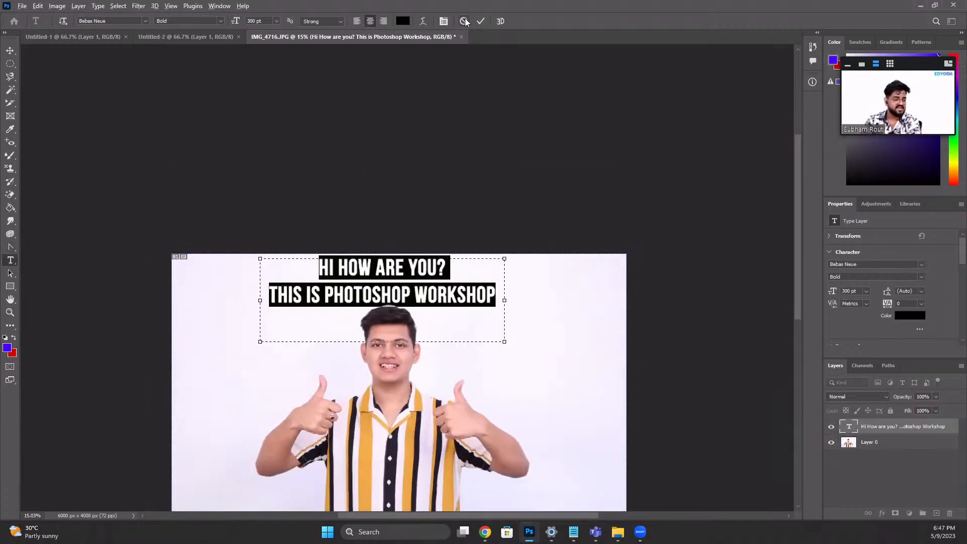
click(480, 21)
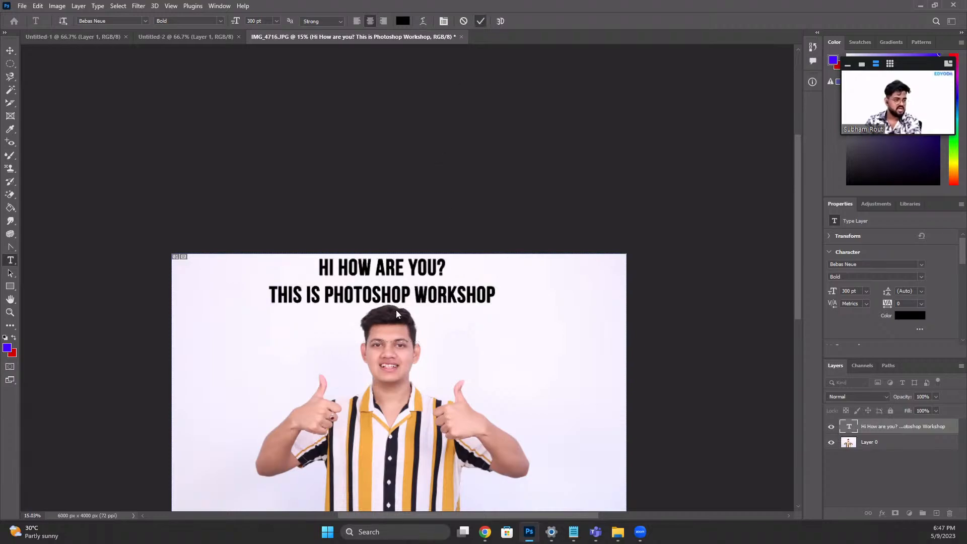
Step: Move the heading sideways with the Move tool to center it horizontally on the photo
scroll(448, 258, up, 2)
scroll(448, 258, down, 1)
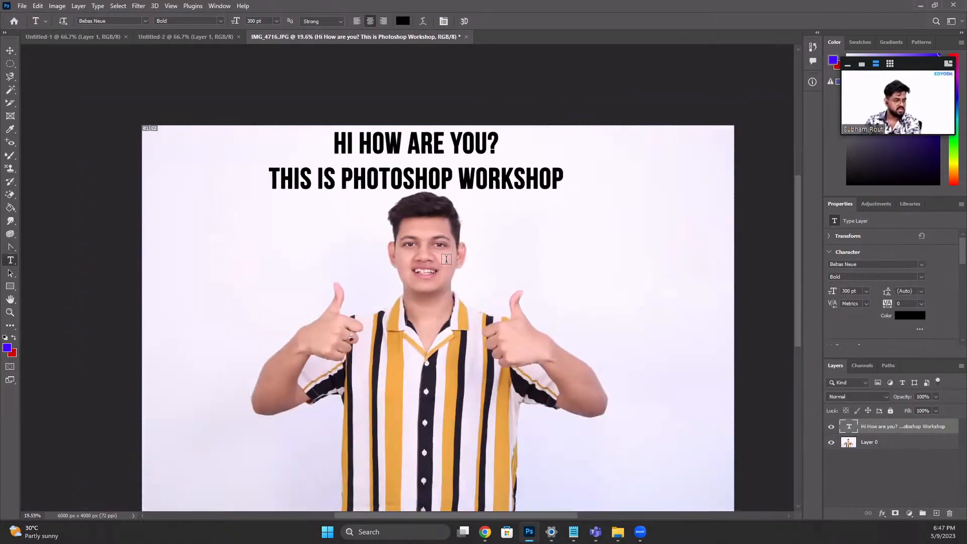
key(v)
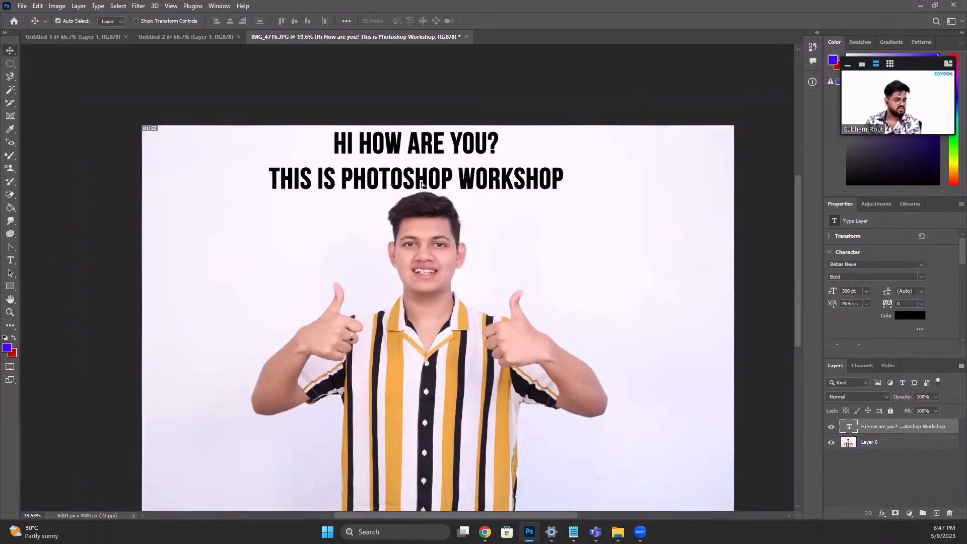
drag(422, 185, 444, 185)
scroll(477, 235, down, 3)
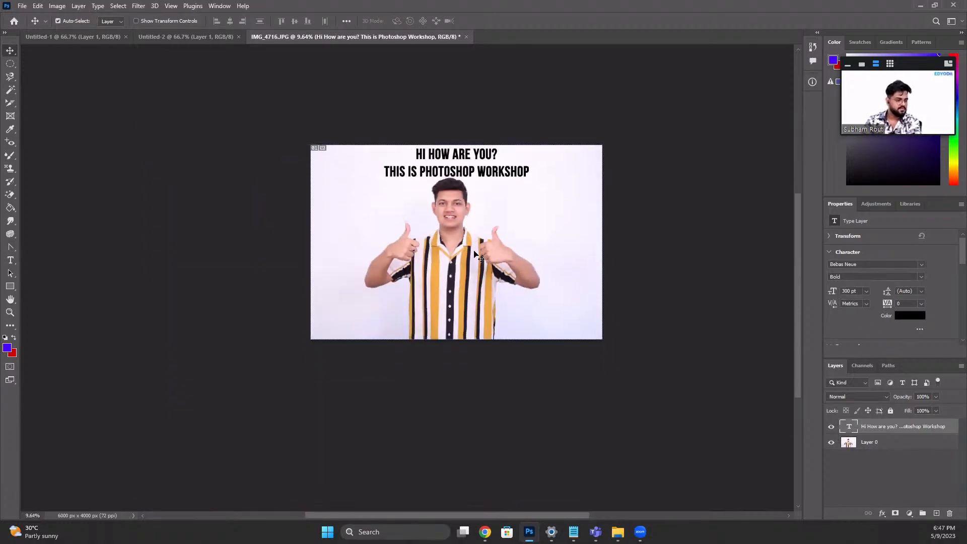
scroll(475, 254, up, 2)
key(alt+Tab)
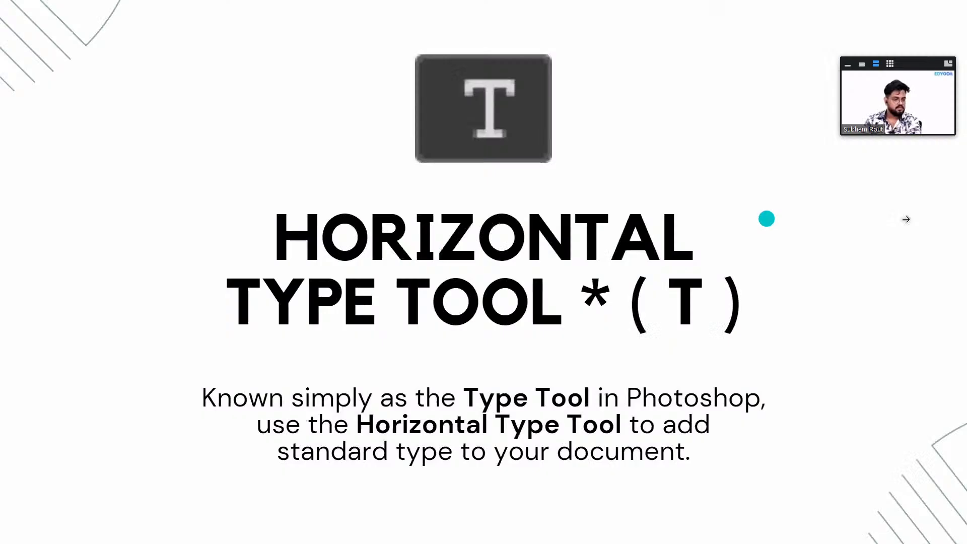
click(906, 219)
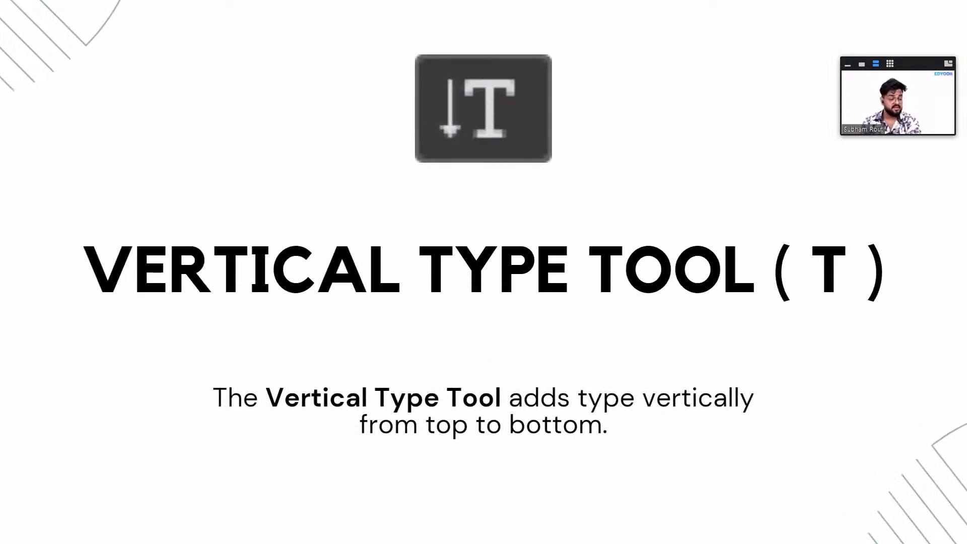
key(alt+Tab)
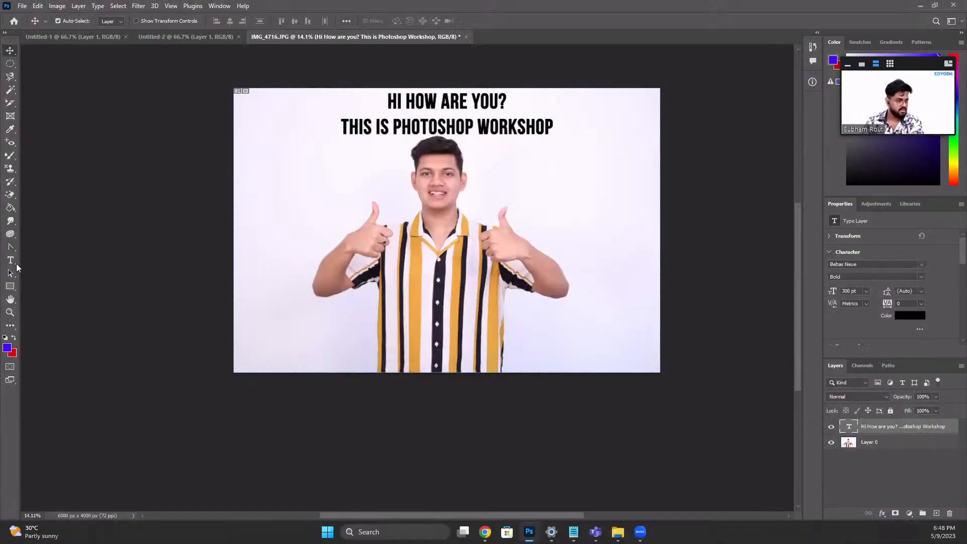
Step: Draw a tall Vertical Type text box beside the man, below the heading's start, and widen it to fit two columns
right_click(10, 259)
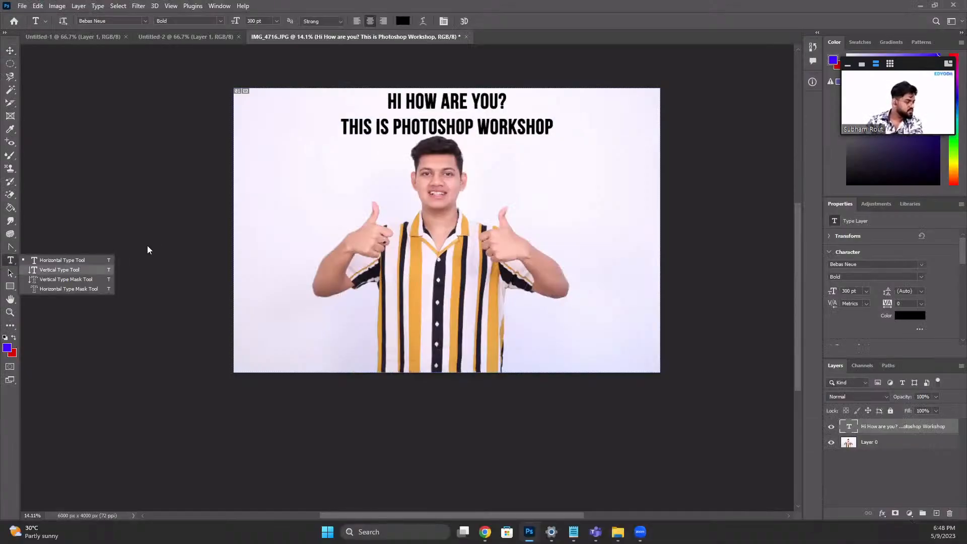
click(35, 269)
drag(293, 132, 296, 337)
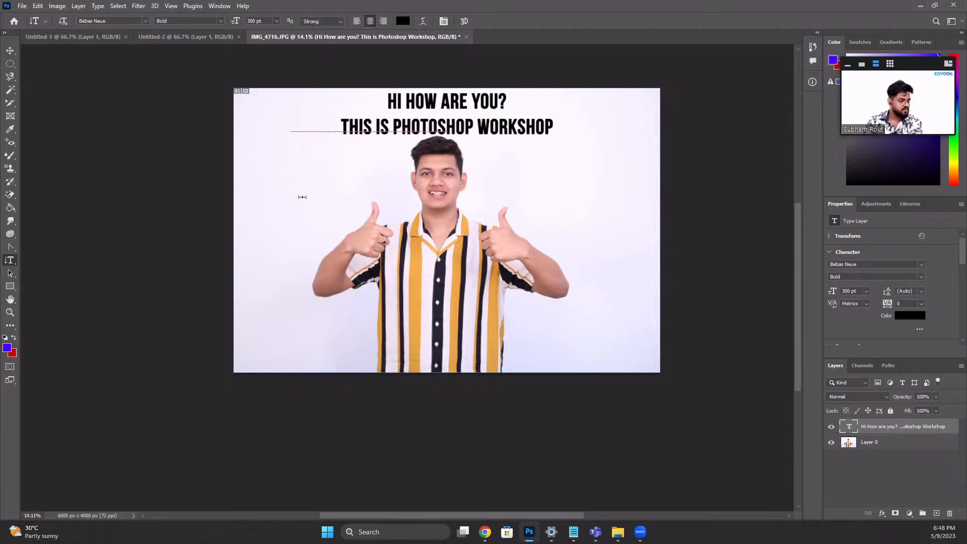
scroll(293, 175, up, 2)
scroll(298, 272, up, 2)
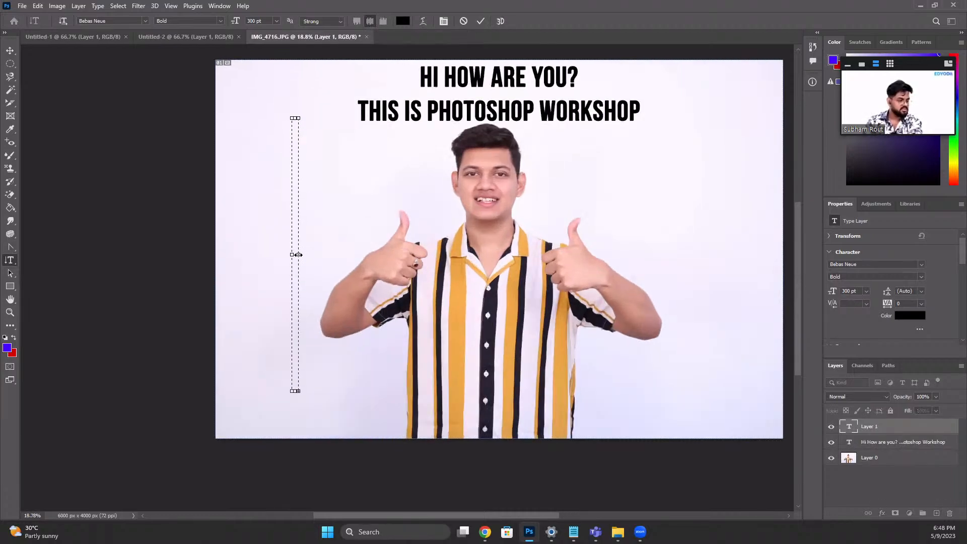
drag(354, 256, 358, 254)
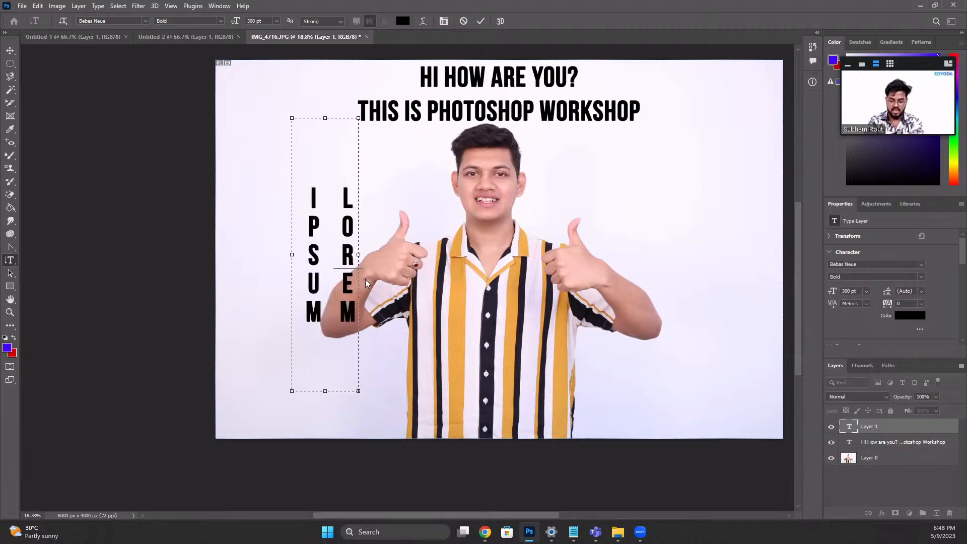
Step: Enter "Hi How Are You" as the vertical text, commit it, and move it outward to the photo's left edge
text(HI HOW ARE)
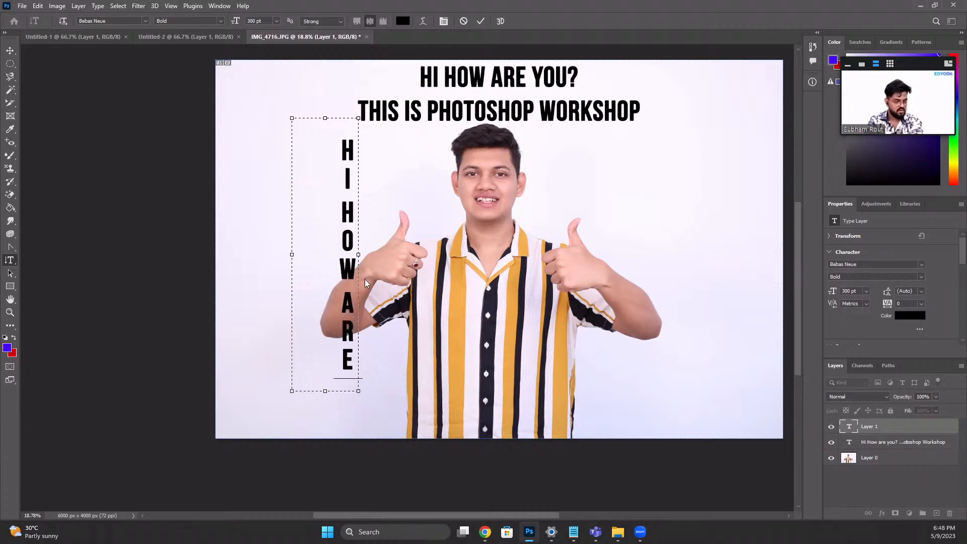
text( YOU)
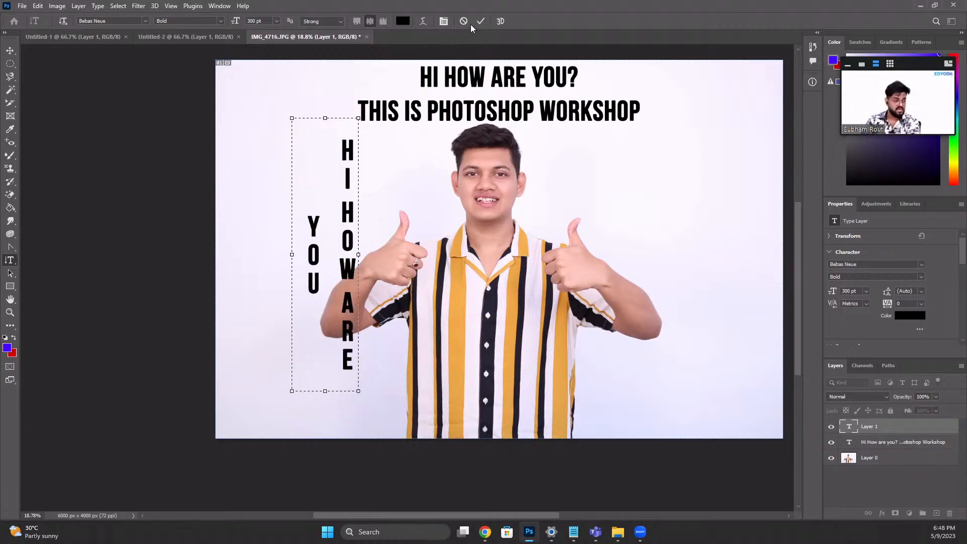
key(ctrl+Return)
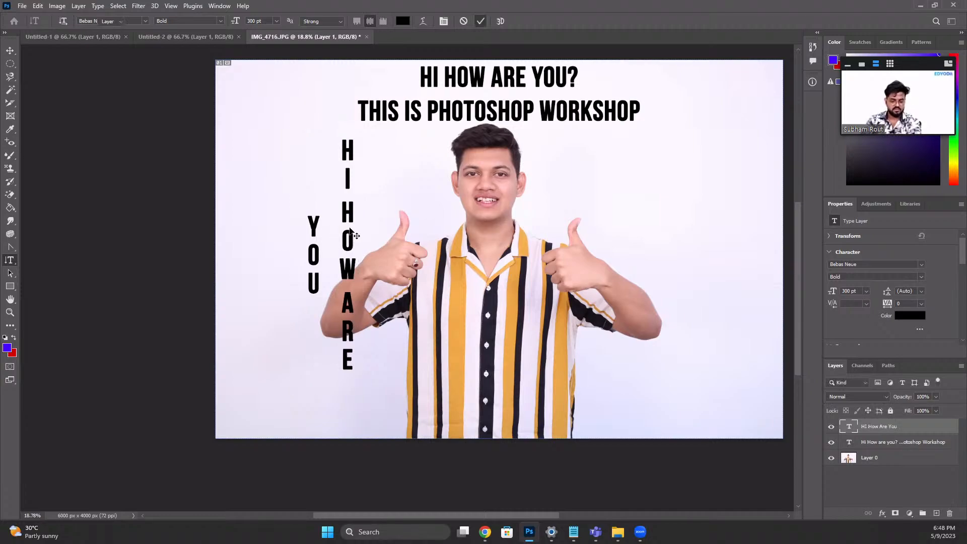
key(v)
drag(347, 232, 255, 233)
key(alt+Tab)
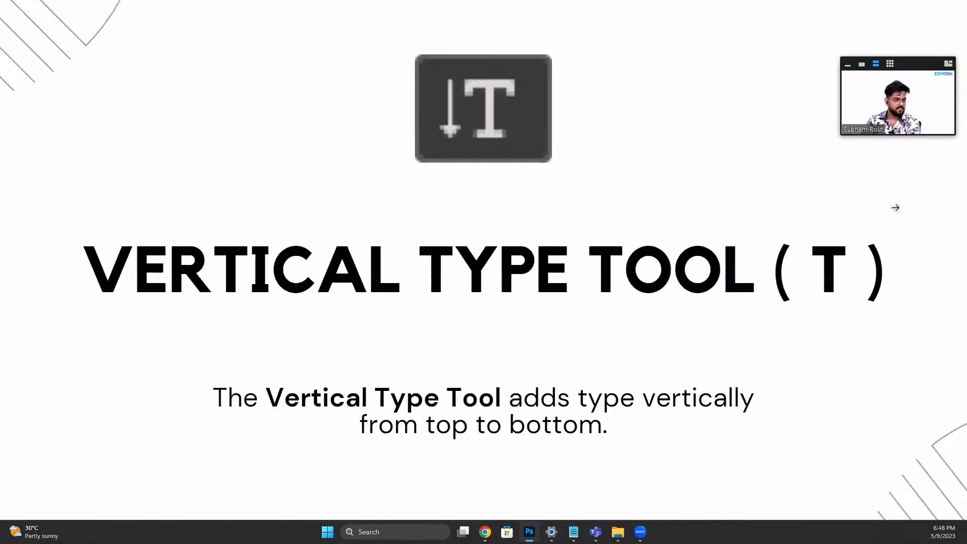
key(Right)
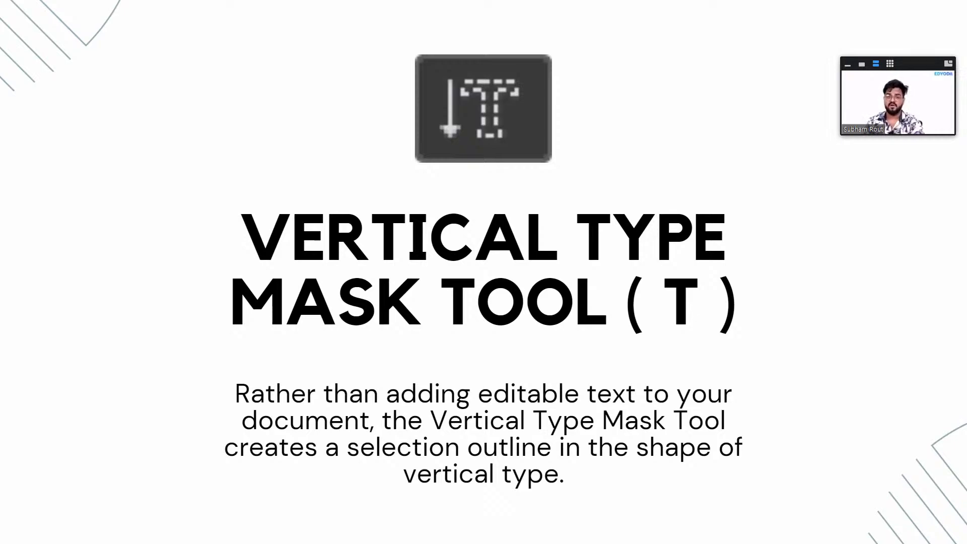
Step: Switch to Photoshop and draw a wide Vertical Type Mask text box across the man's face and raised thumbs
click(844, 229)
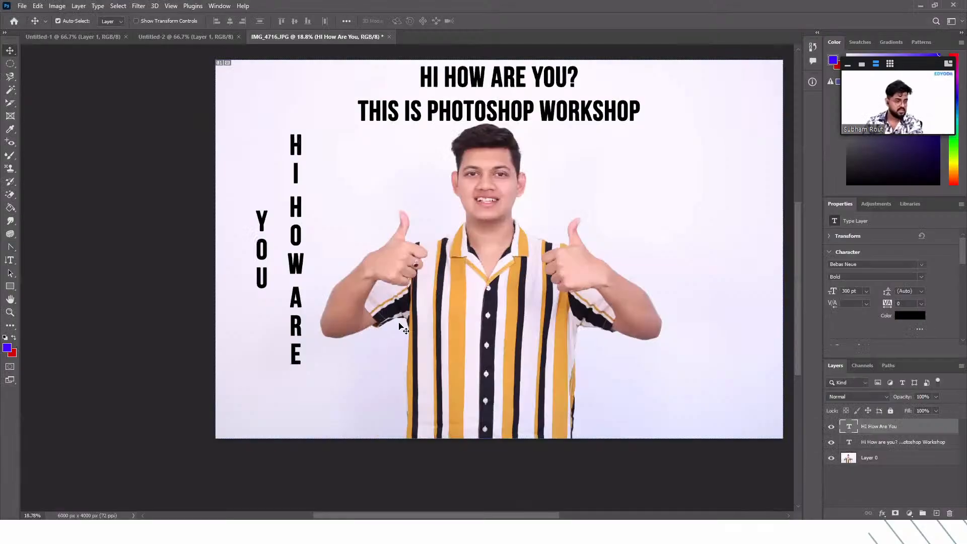
scroll(476, 267, up, 3)
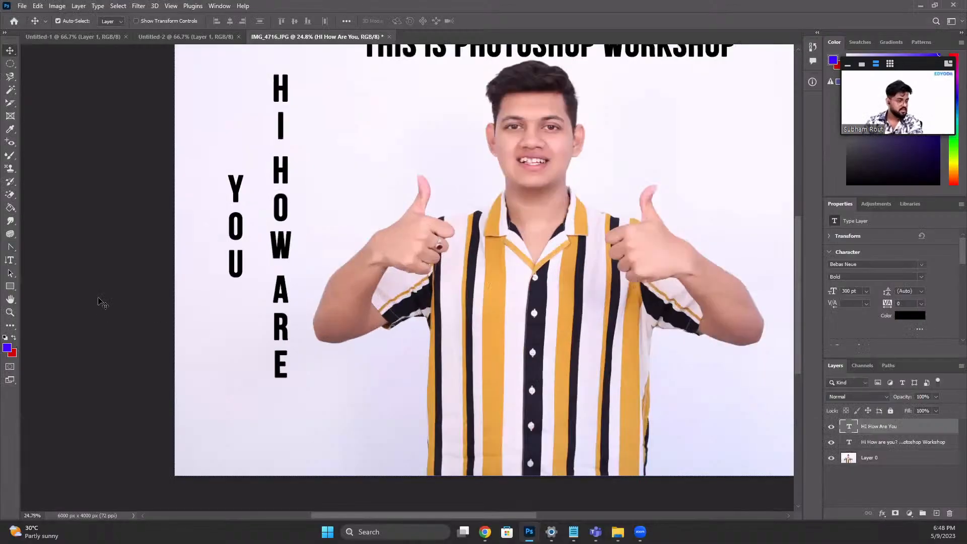
right_click(10, 261)
click(35, 279)
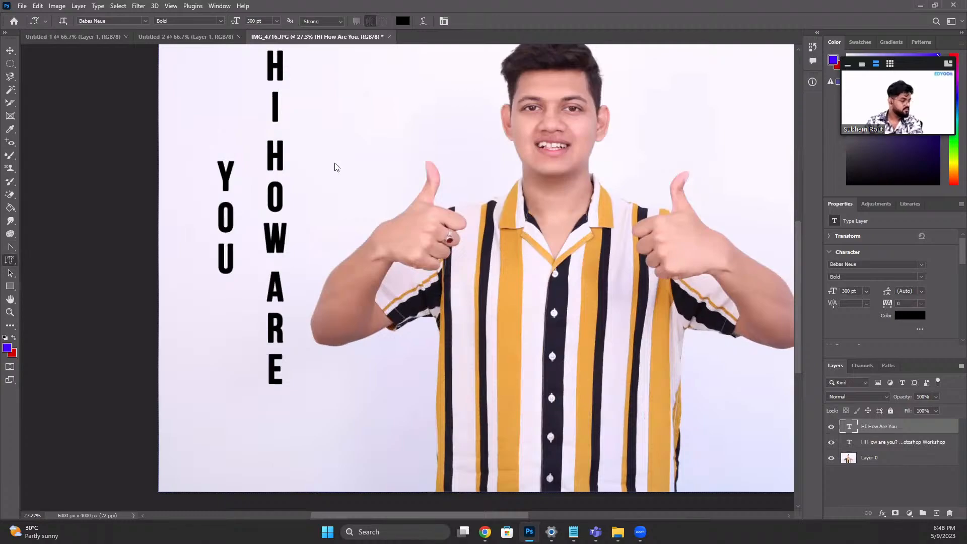
drag(321, 107, 654, 257)
scroll(470, 170, down, 1)
scroll(477, 170, down, 4)
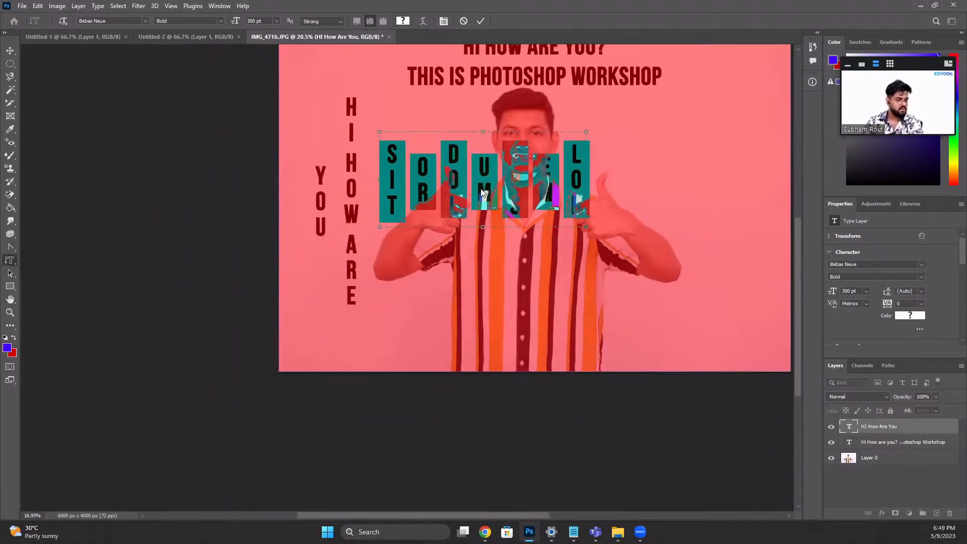
key(alt+space)
key(Escape)
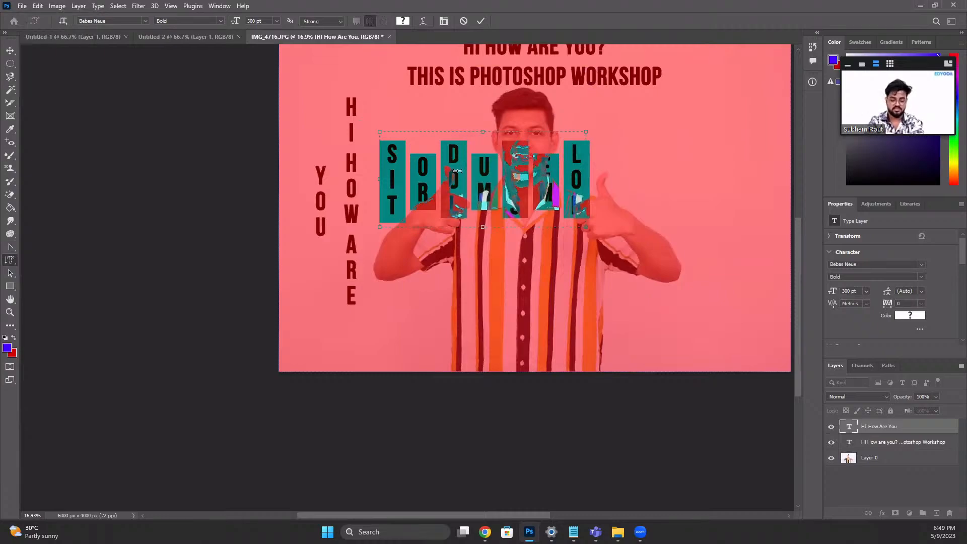
text(HI HOW)
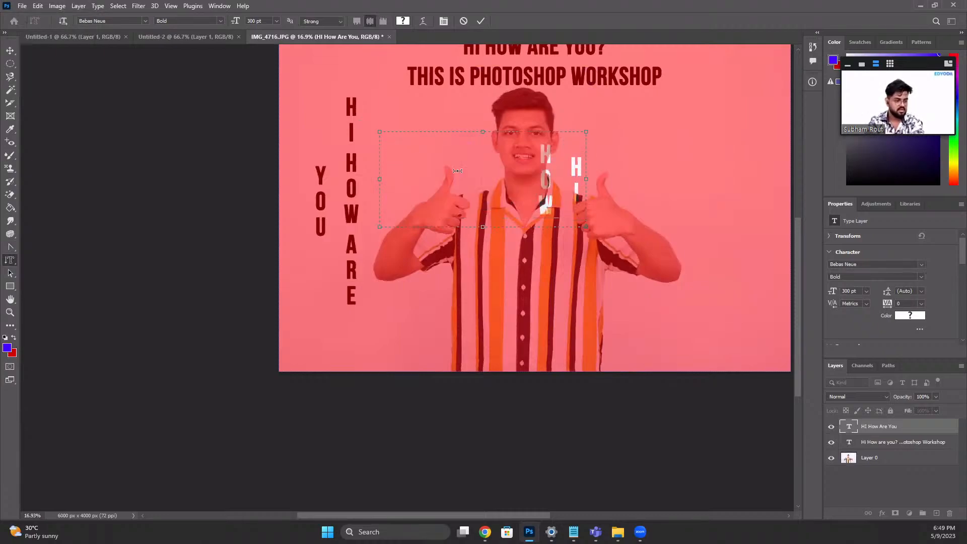
key(ctrl+a)
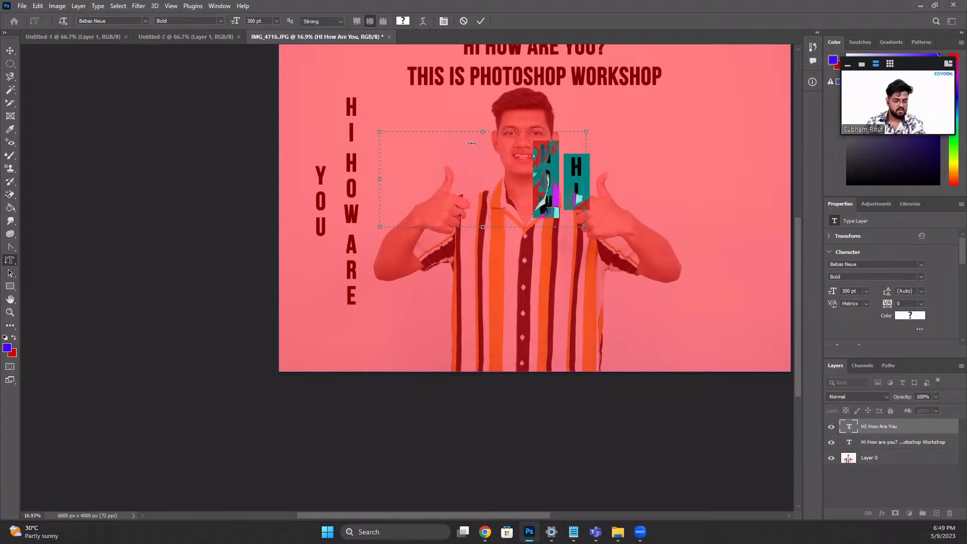
text(ARE)
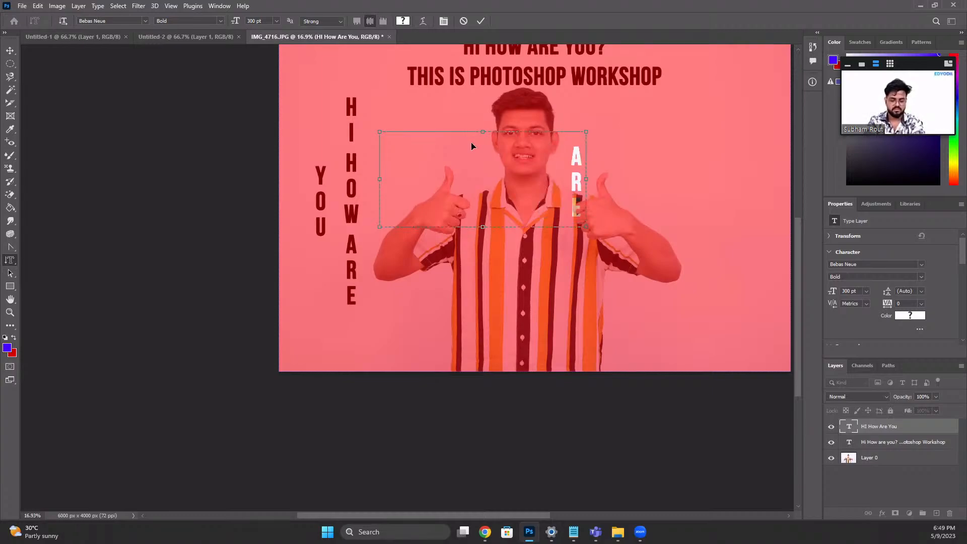
Step: Replace the mask text with "HI ALL" and commit it as a letter-shaped selection
key(ctrl+a)
text(H)
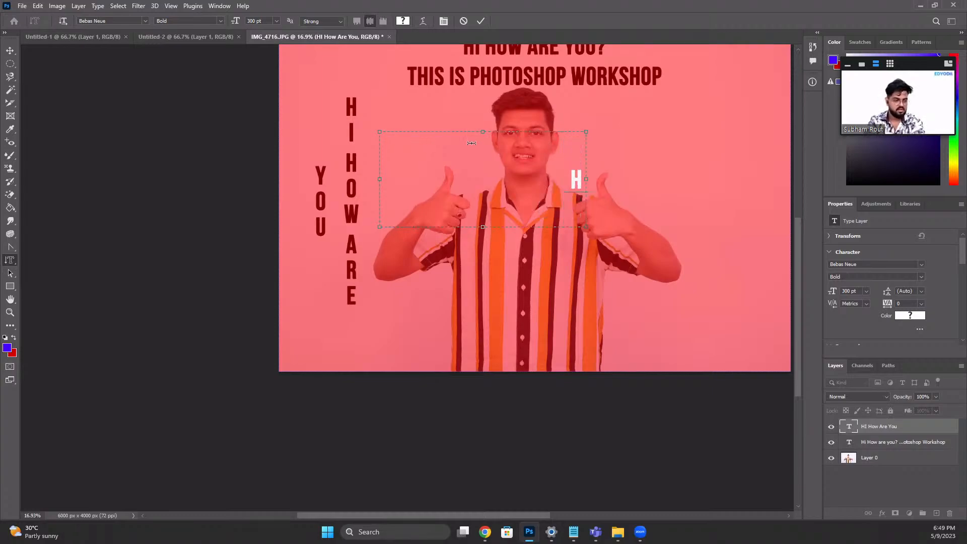
text(I ALL)
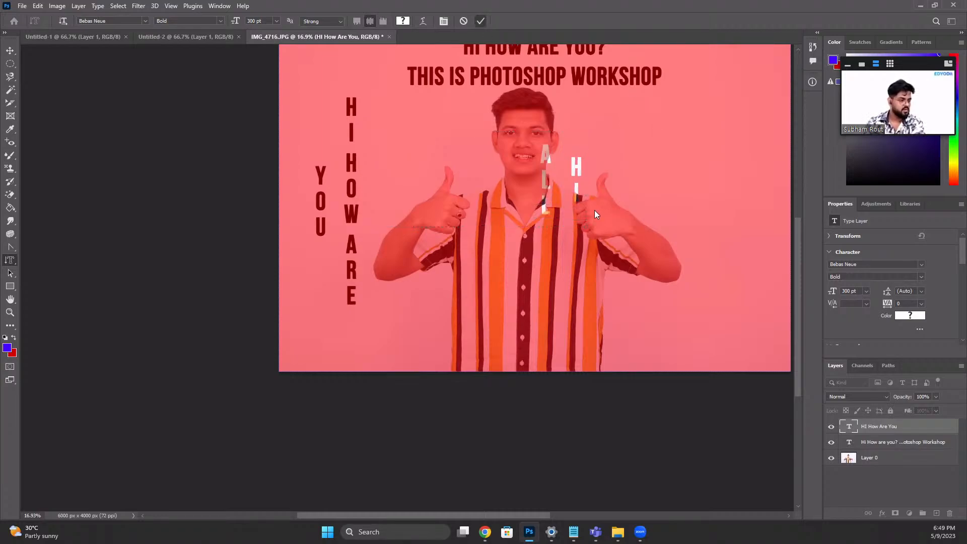
key(ctrl+Return)
Step: Rasterize the vertical "Hi How Are You" layer for painting with the Mixer Brush and clear the letter-shaped selection
scroll(564, 202, up, 3)
scroll(564, 202, up, 4)
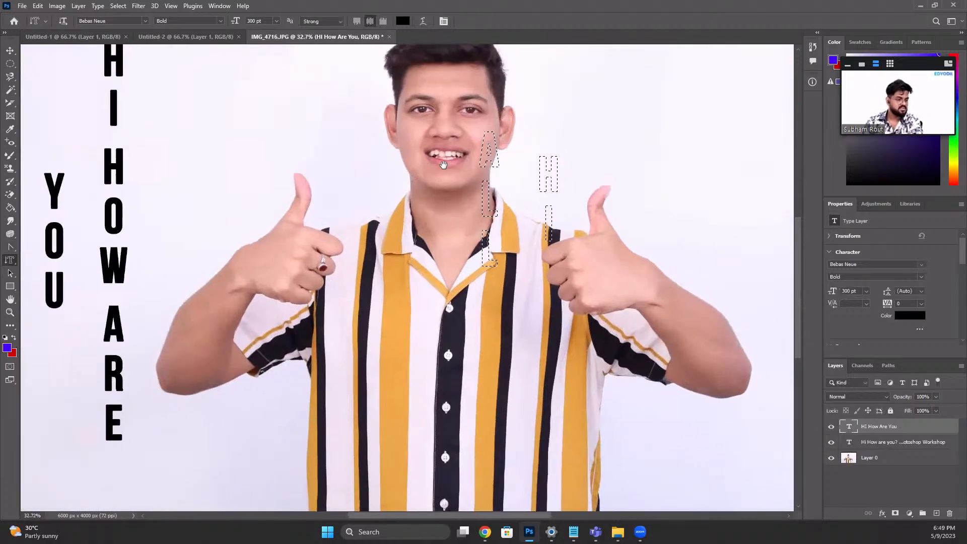
scroll(376, 188, up, 2)
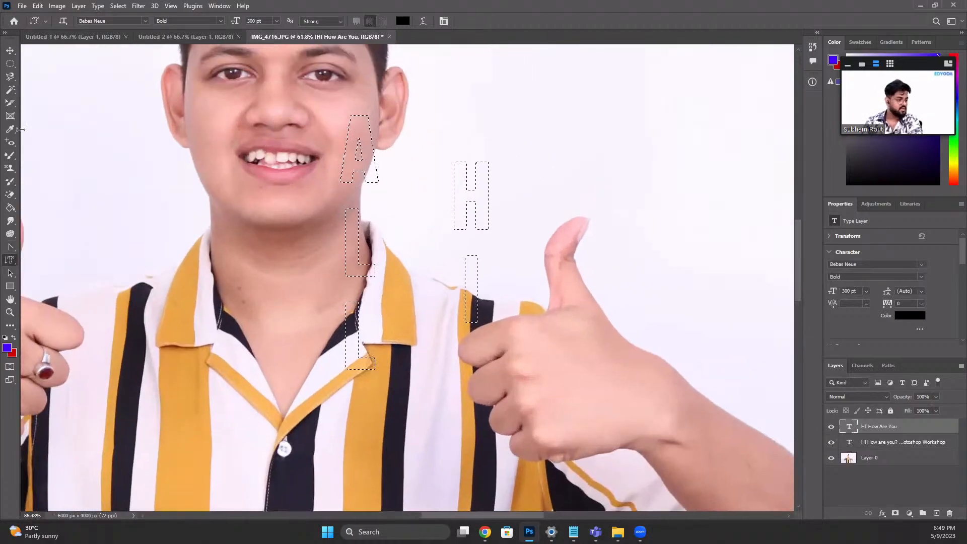
key(b)
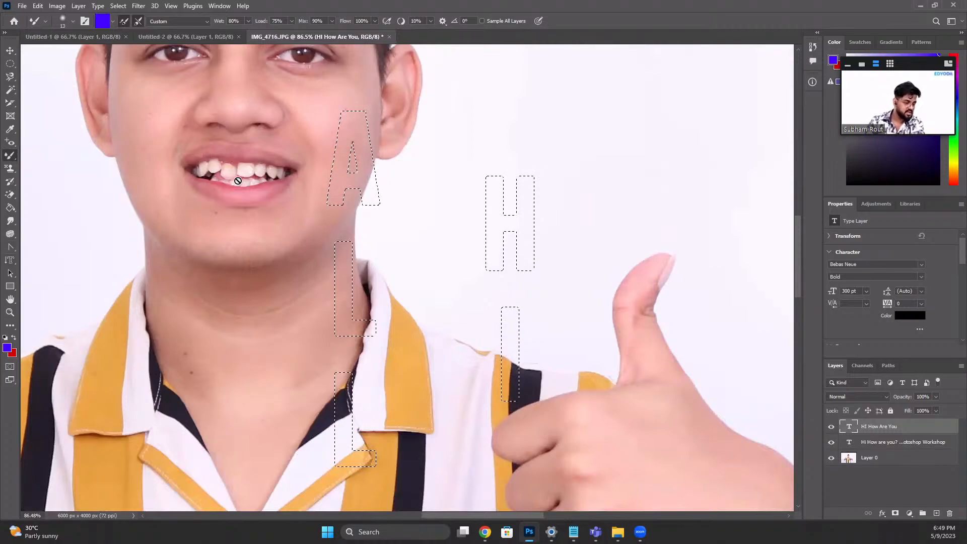
click(382, 150)
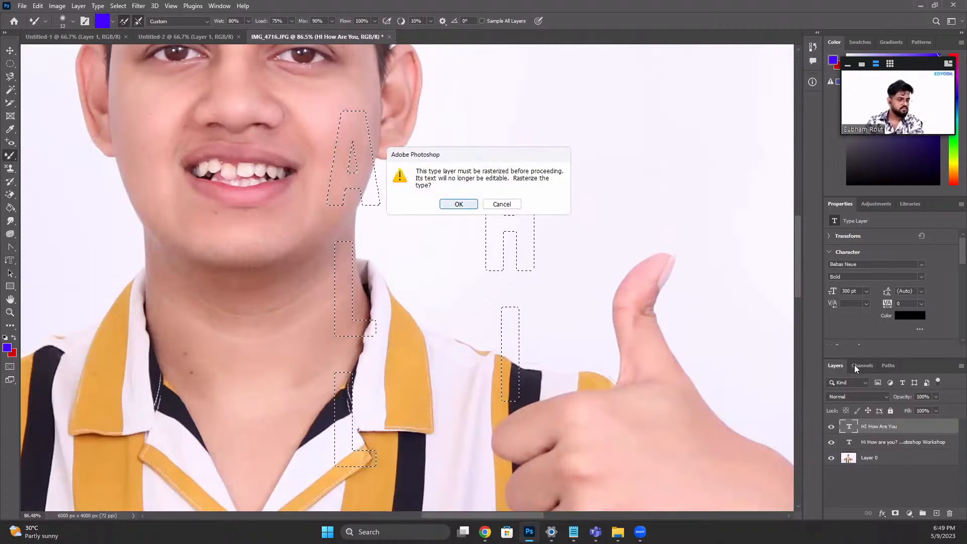
key(Escape)
scroll(599, 305, down, 4)
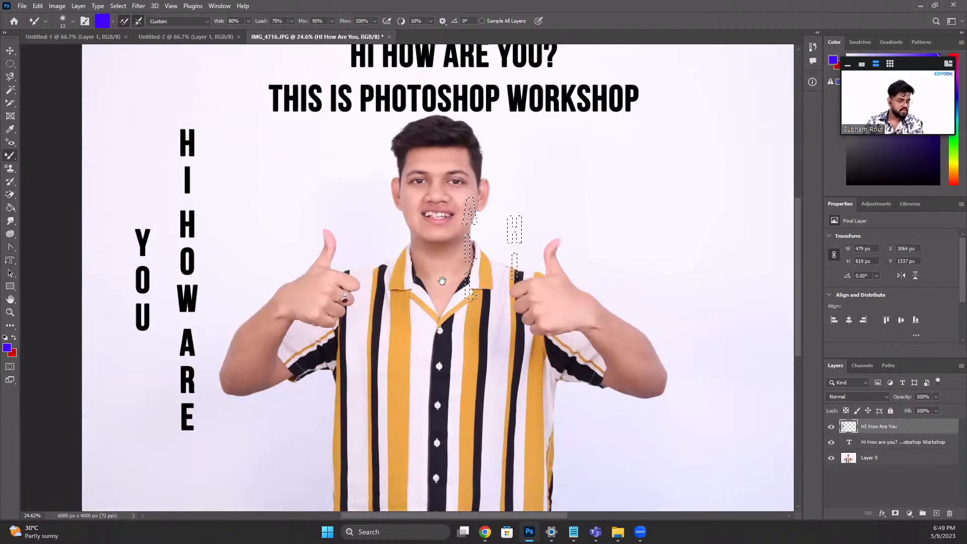
scroll(391, 259, up, 5)
scroll(325, 211, down, 4)
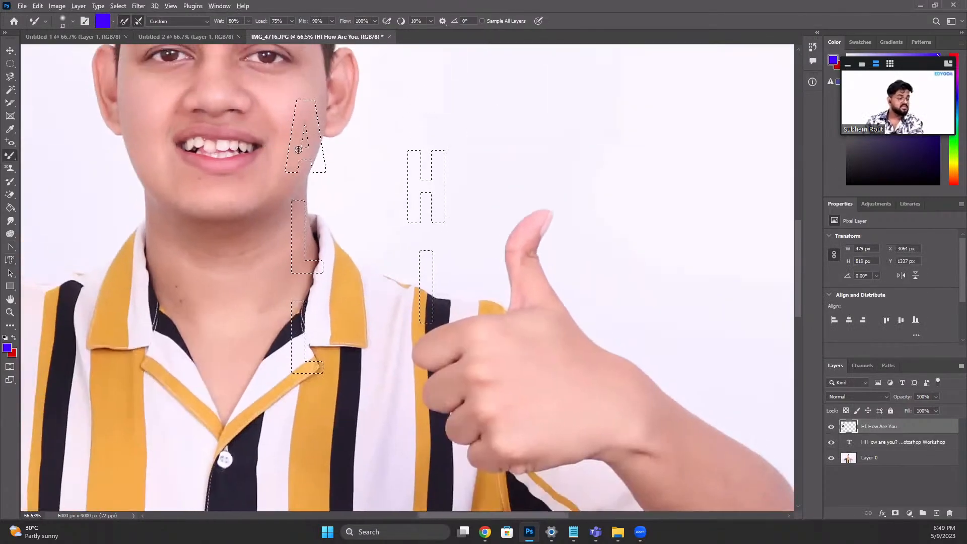
scroll(267, 144, down, 4)
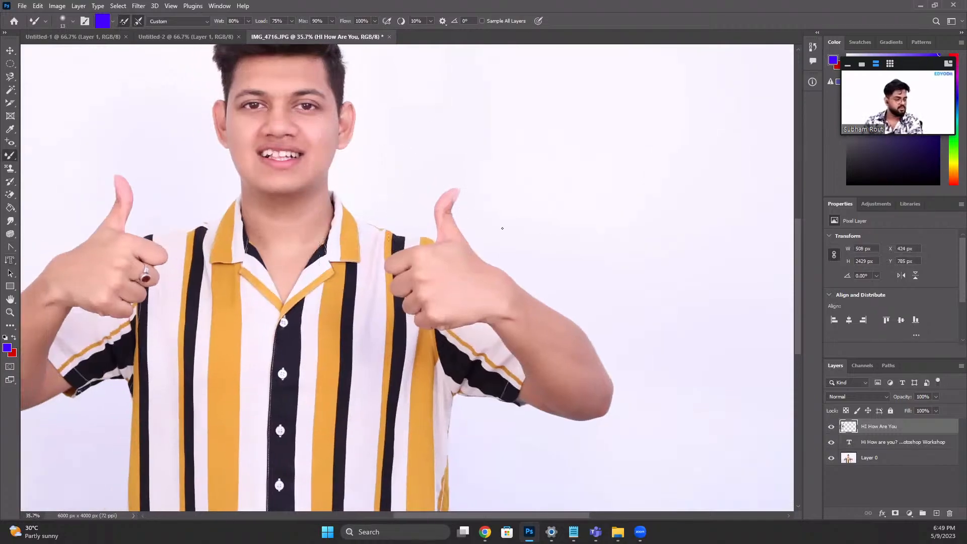
scroll(506, 224, down, 4)
Step: Switch to the presentation and advance past the Horizontal Type Mask Tool slide
key(alt+Tab)
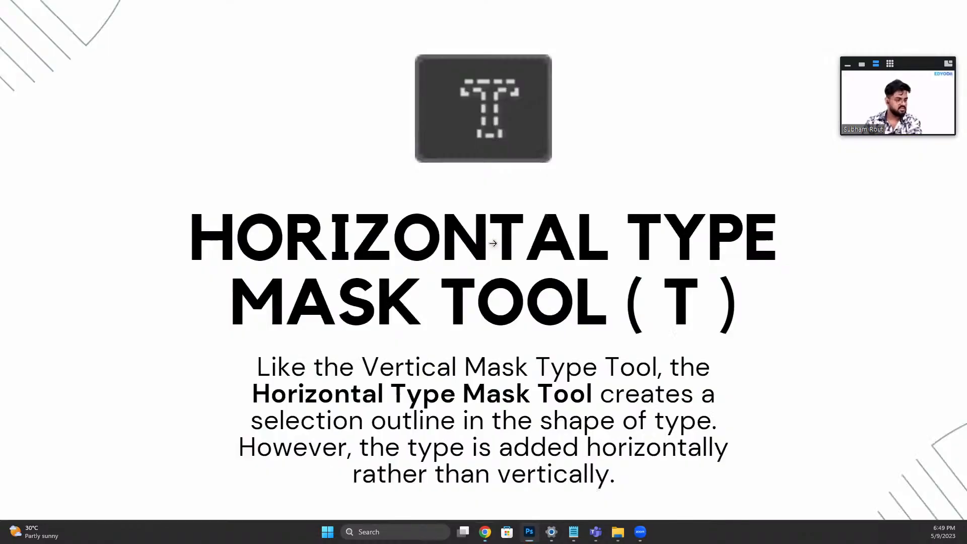
click(890, 257)
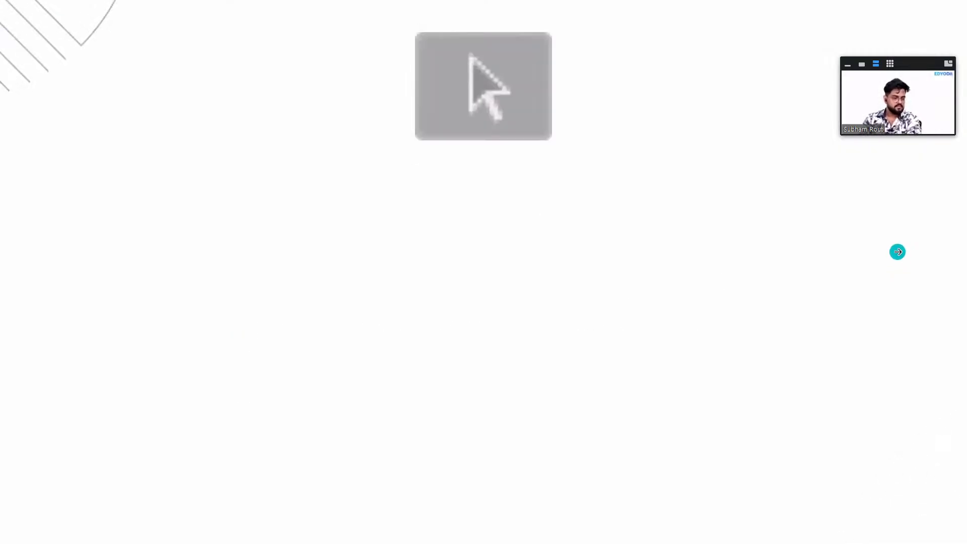
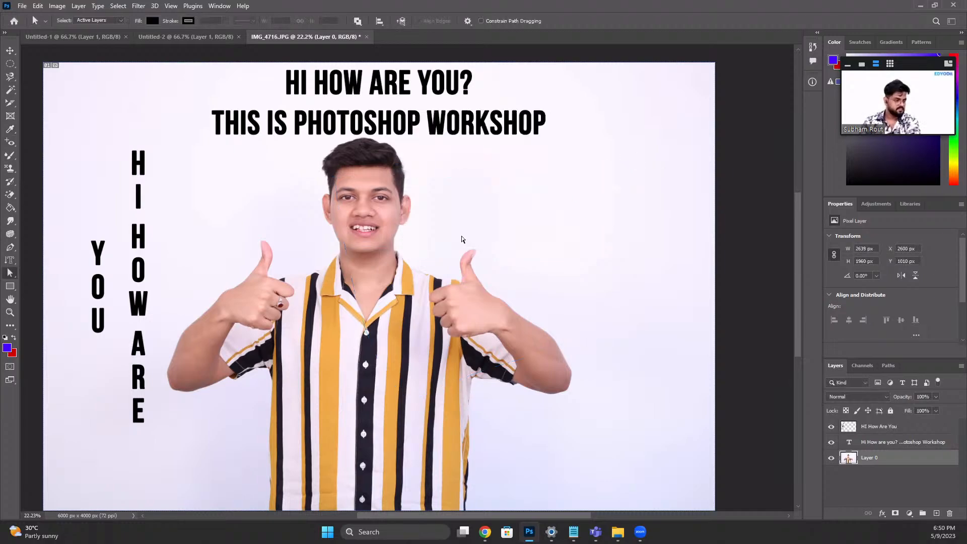
Step: Undo the curved selection over the man and all the path edits behind it until the path is removed
key(ctrl+minus)
scroll(524, 231, up, 2)
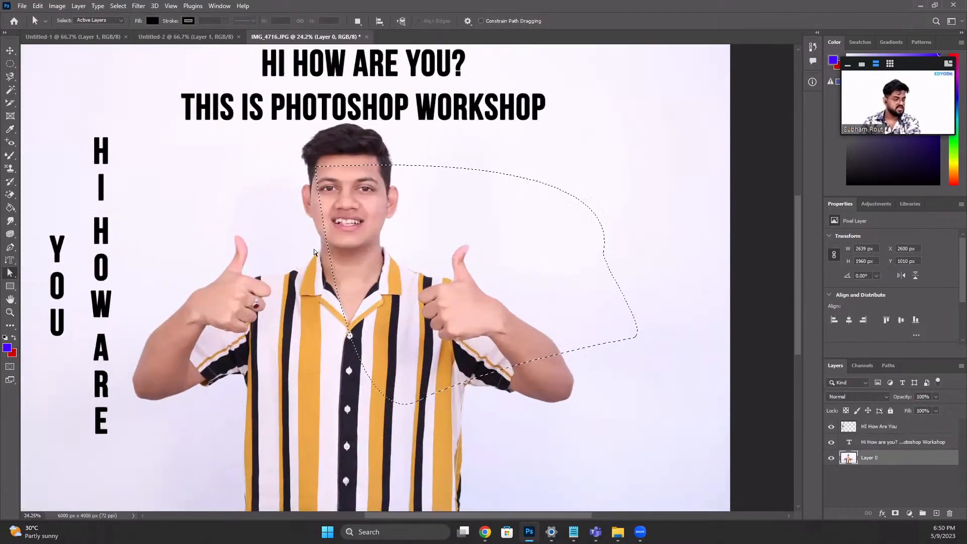
scroll(523, 231, down, 6)
key(ctrl+z)
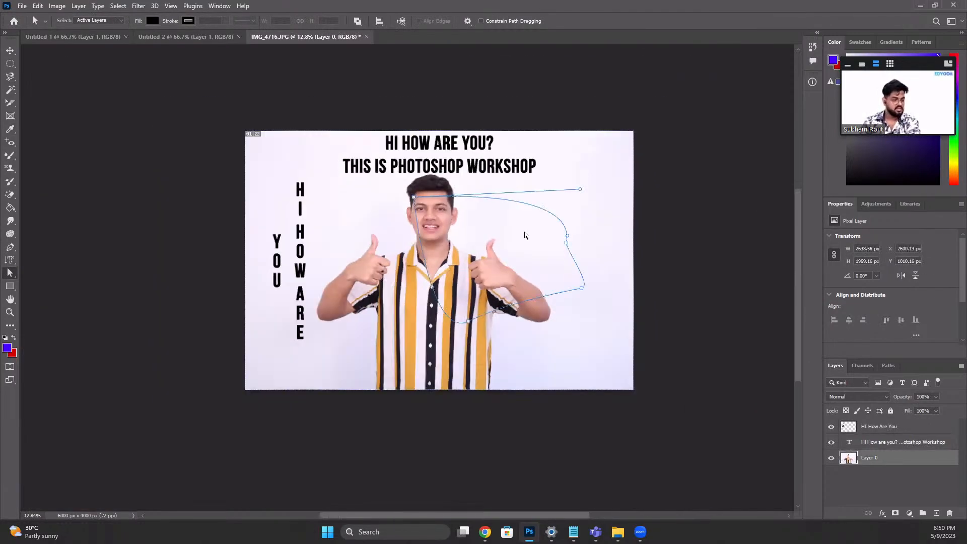
key(ctrl+z)
key(ctrl+z)
key(ctrl+z)
key(ctrl+z)
key(ctrl+z)
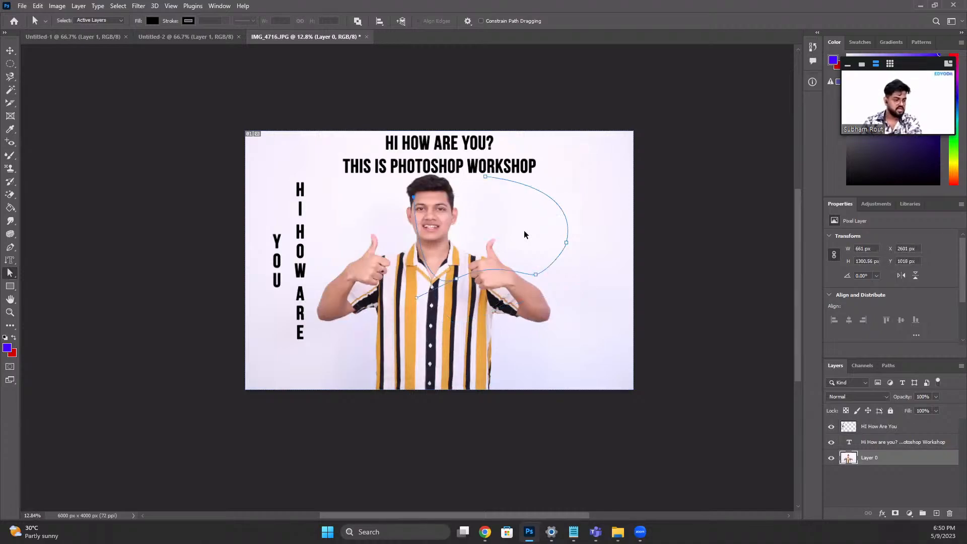
key(ctrl+z)
key(ctrl+z)
key(ctrl+z)
key(ctrl+z)
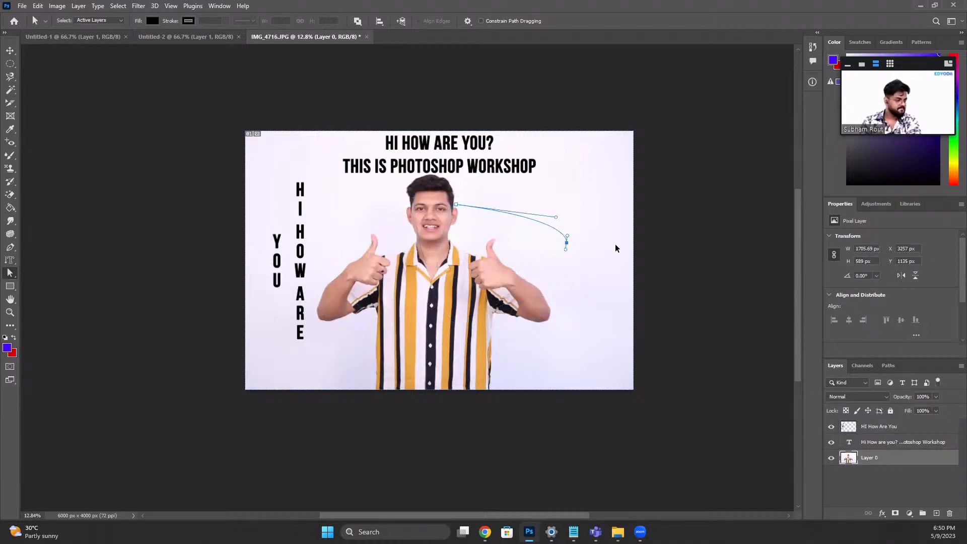
Step: Switch to the presentation and advance from the Direct Selection Tool slide to the Rectangle Tool slide
key(alt+Tab)
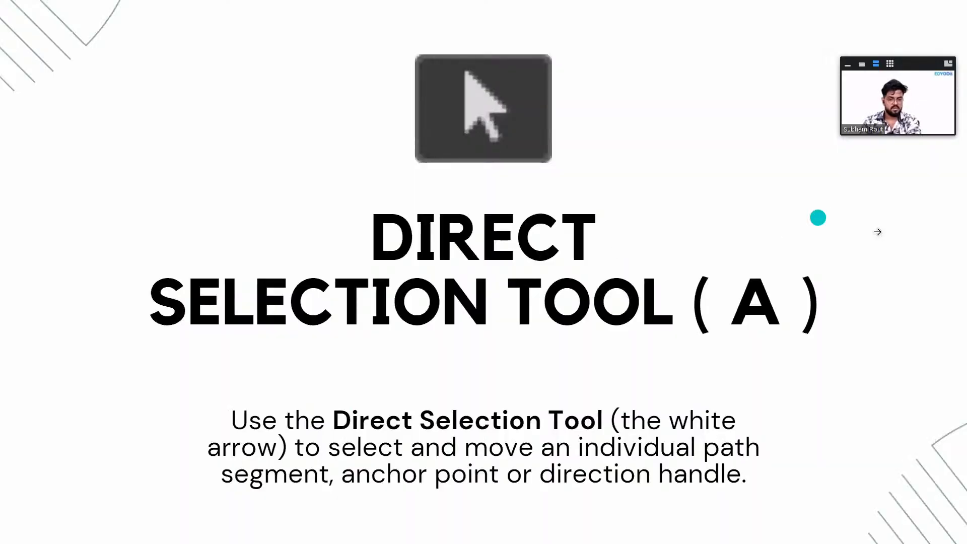
click(900, 233)
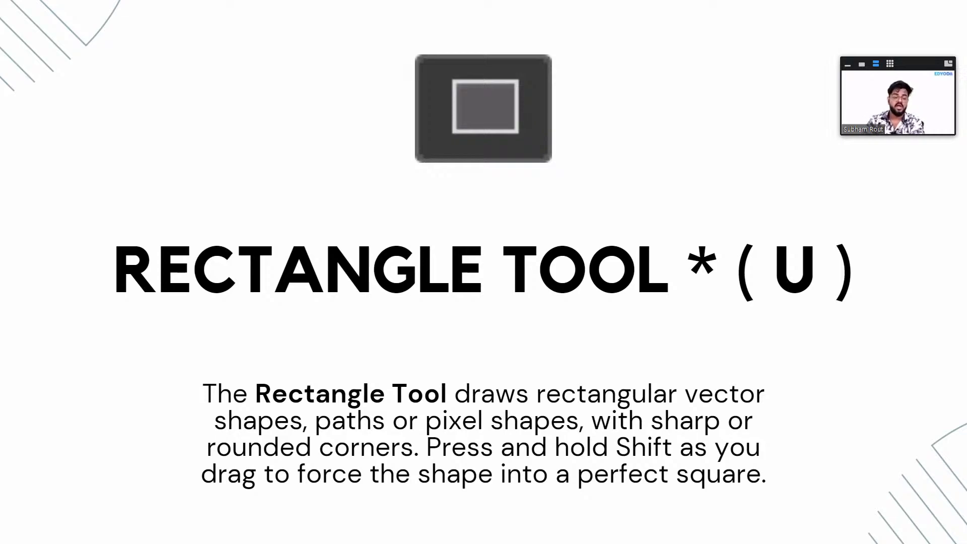
Step: Switch to Photoshop and draw a square of about 2451 px over the man, using a light color sampled from the photo
key(alt+Tab)
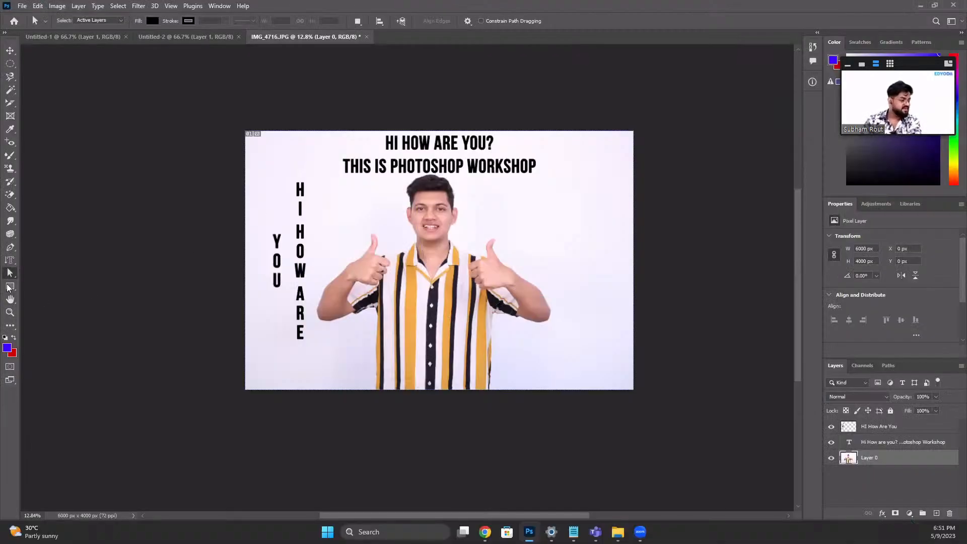
click(9, 287)
alt+click(363, 198)
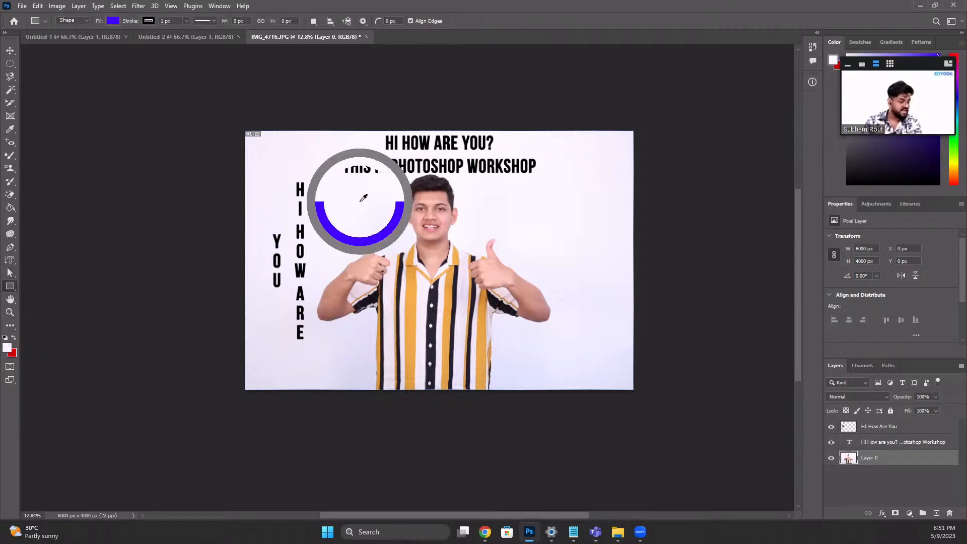
right_click(9, 287)
click(30, 288)
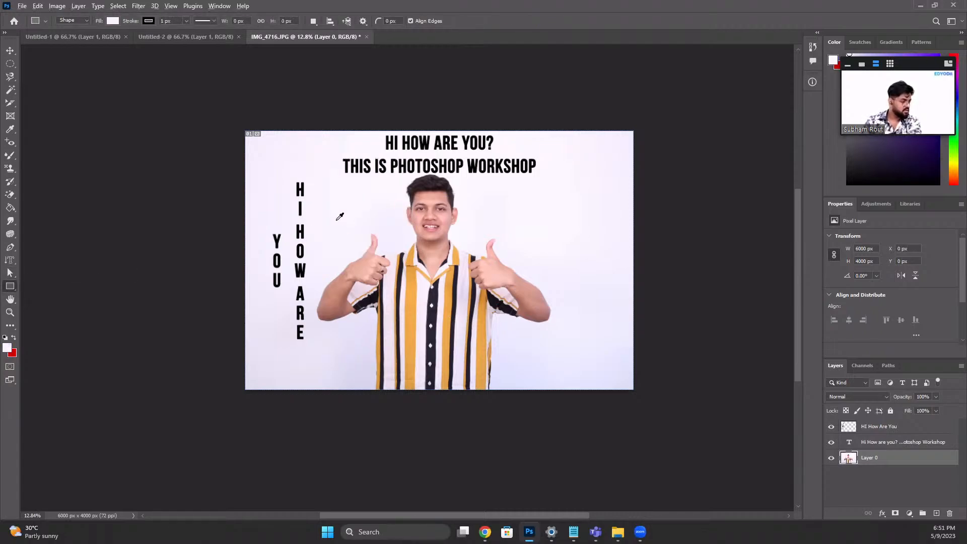
alt+drag(343, 222, 592, 364)
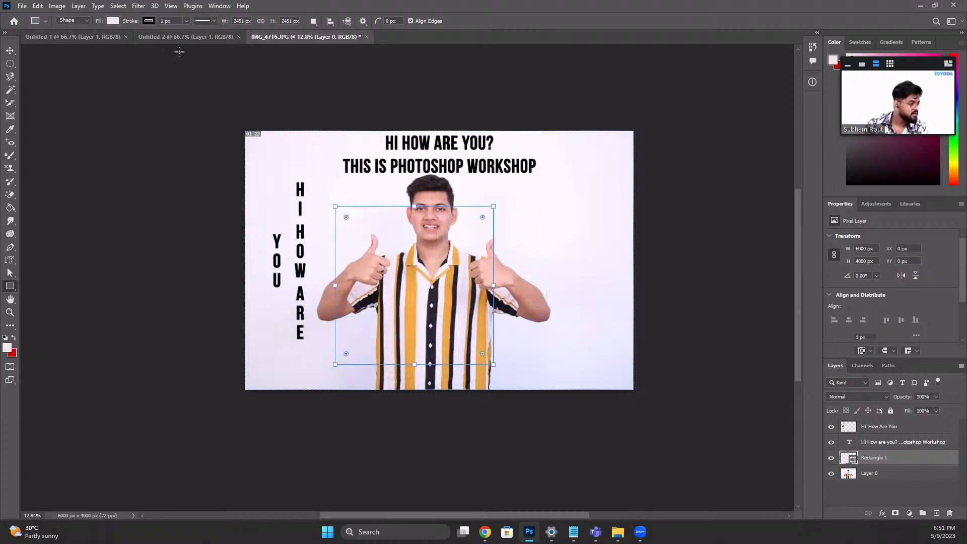
click(111, 21)
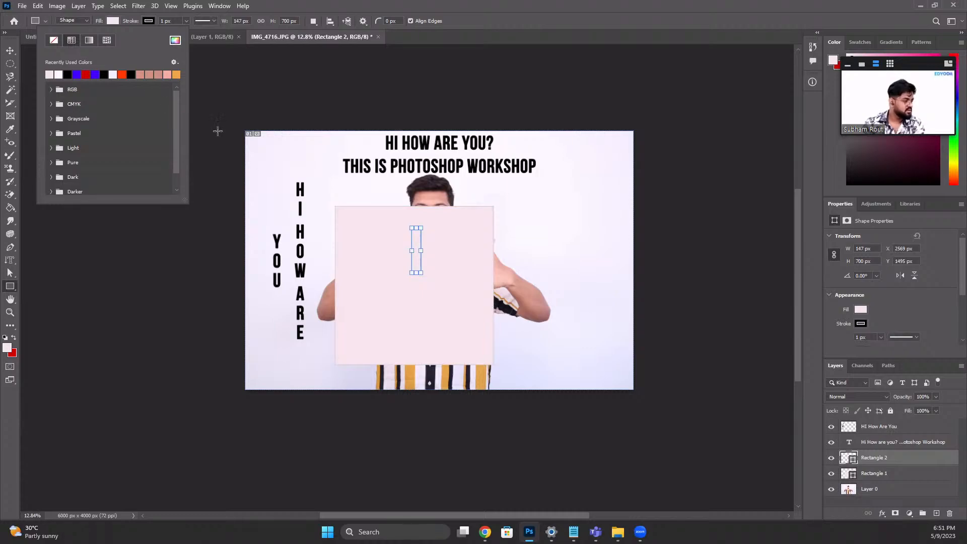
click(229, 76)
click(228, 75)
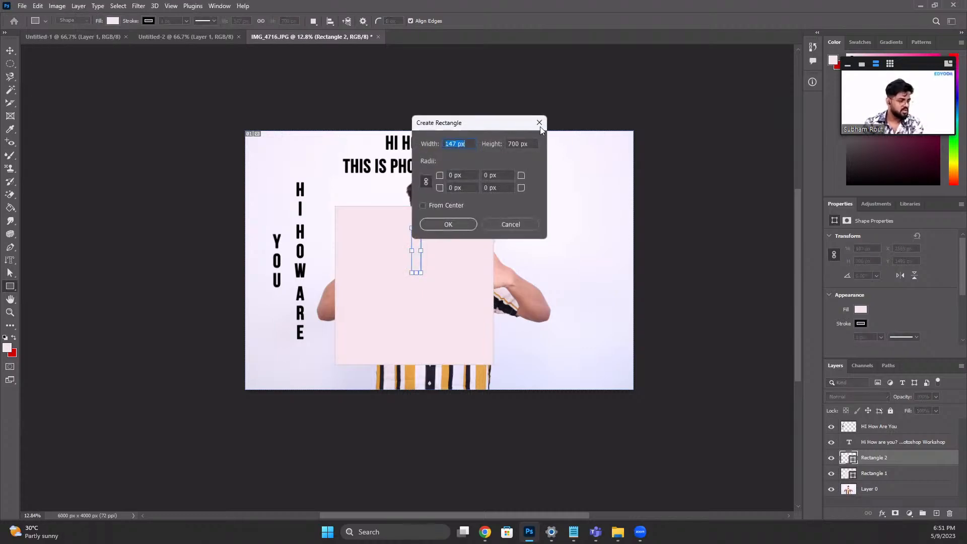
click(514, 225)
key(ctrl+z)
key(ctrl+z)
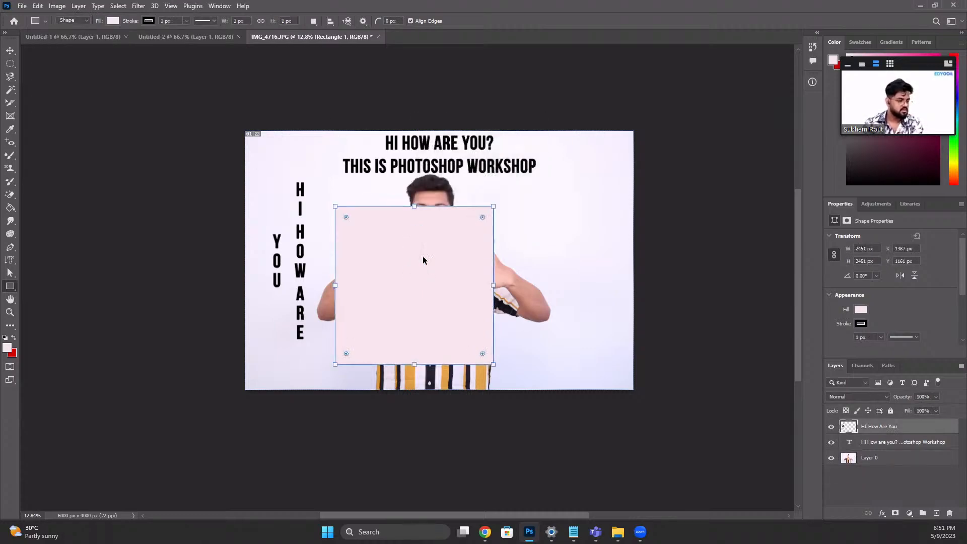
key(ctrl+shift+z)
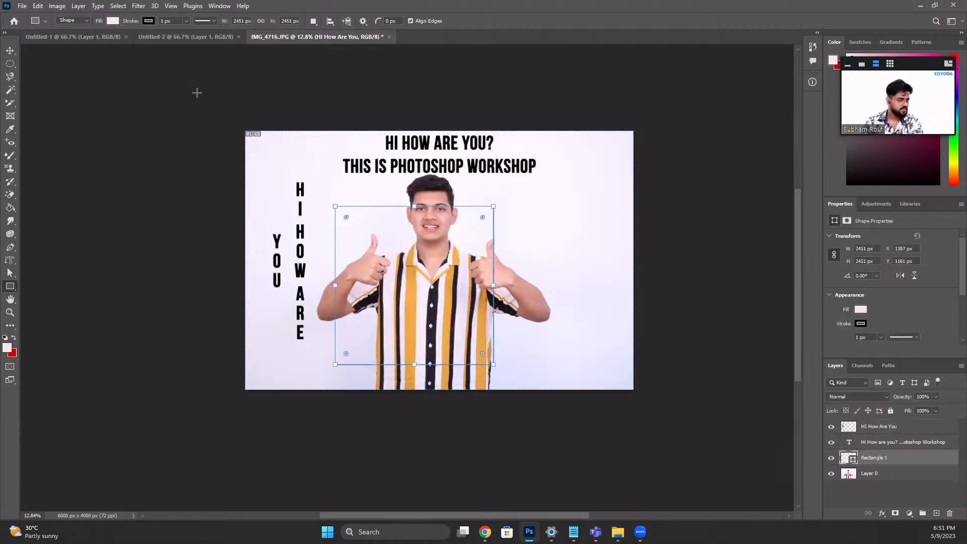
key(ctrl+shift+z)
Step: Change the fill color of the square over the man to black, using the recently used colors
click(113, 20)
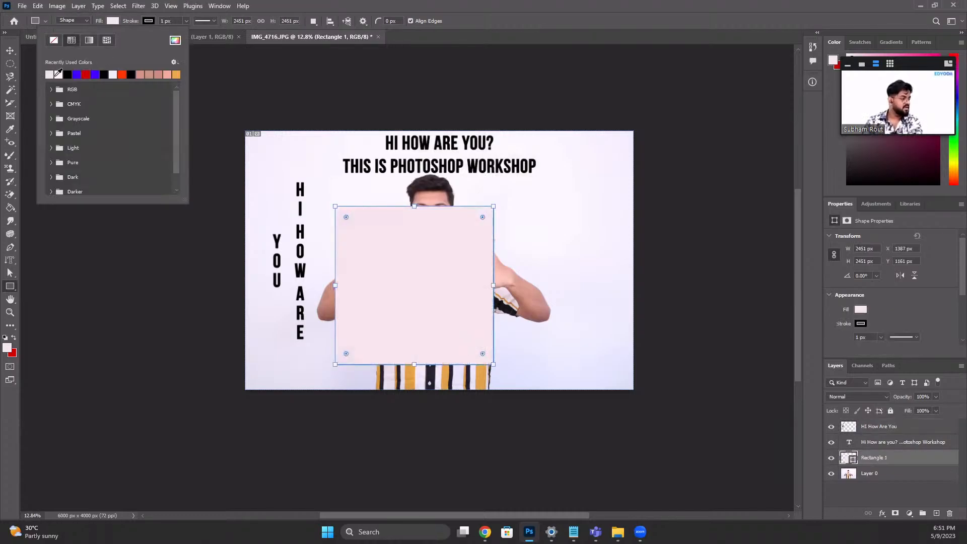
click(58, 74)
click(67, 74)
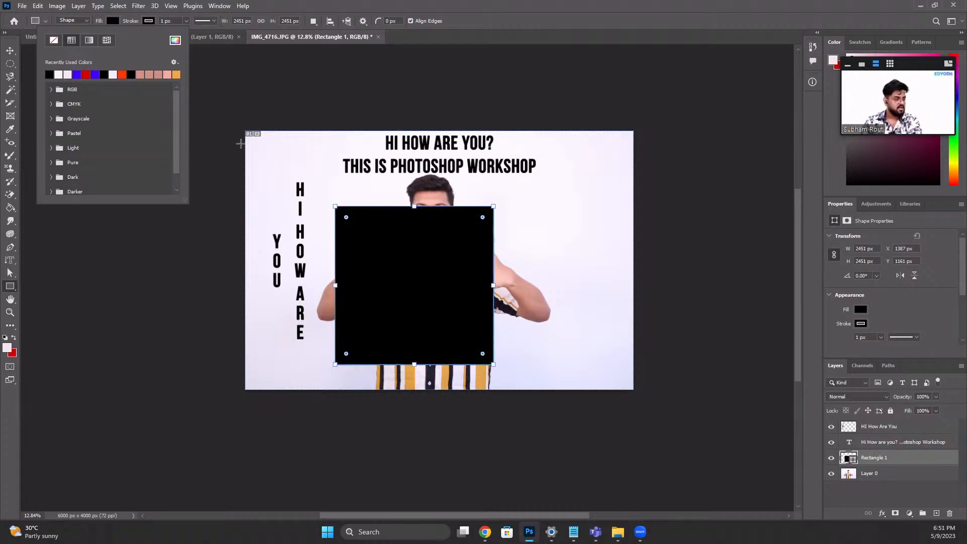
click(501, 184)
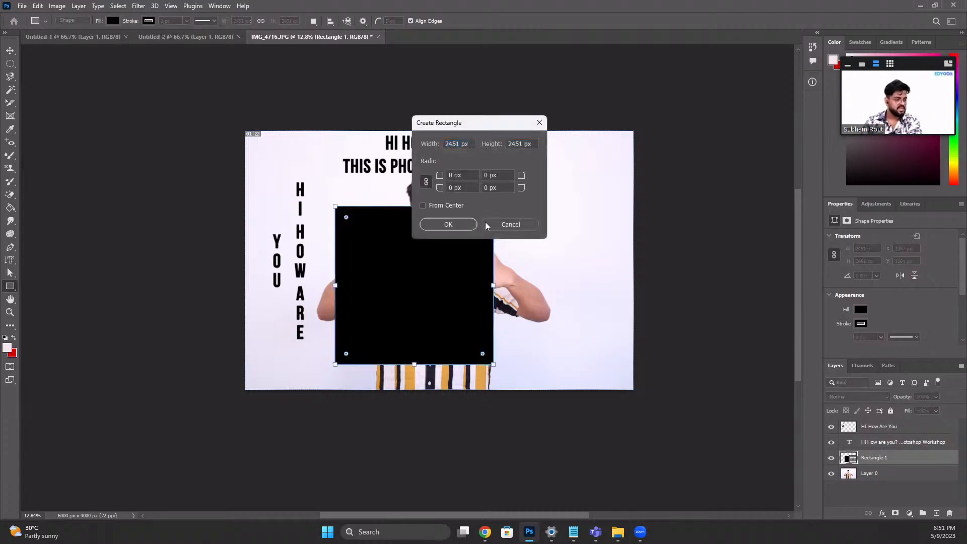
click(498, 225)
Step: Remove the black square covering the man
scroll(461, 254, up, 3)
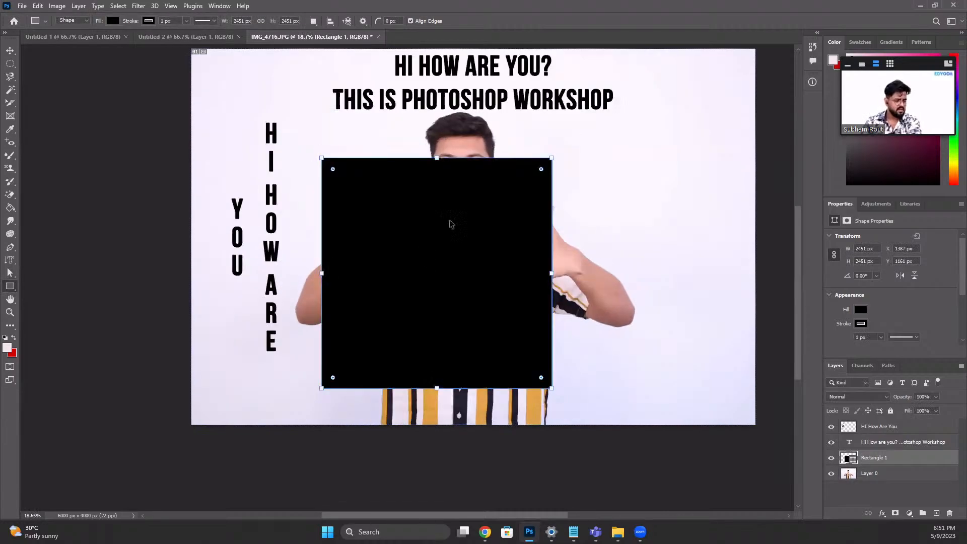
key(alt+BackSpace)
scroll(495, 233, down, 3)
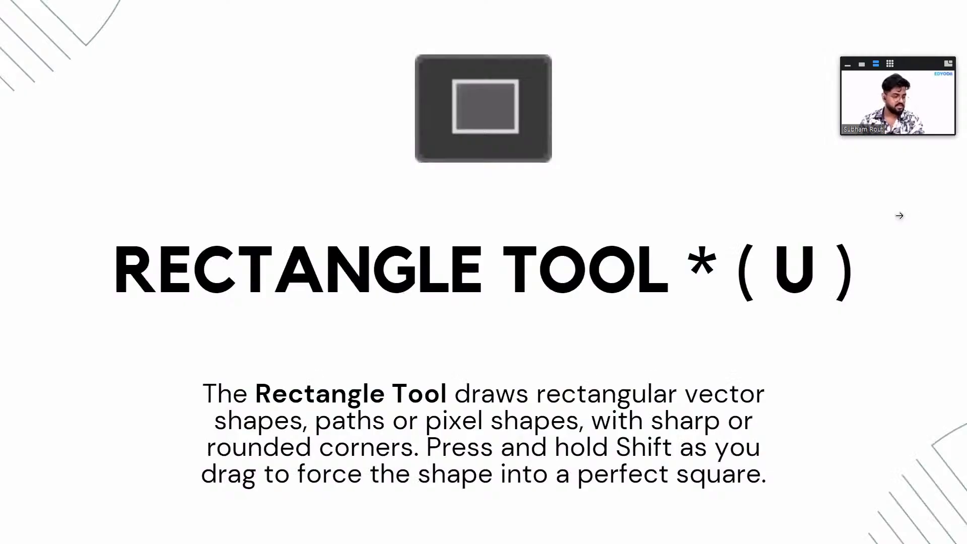
Step: Switch to the presentation and advance from the Rectangle Tool slide to the Ellipse Tool slide
click(896, 213)
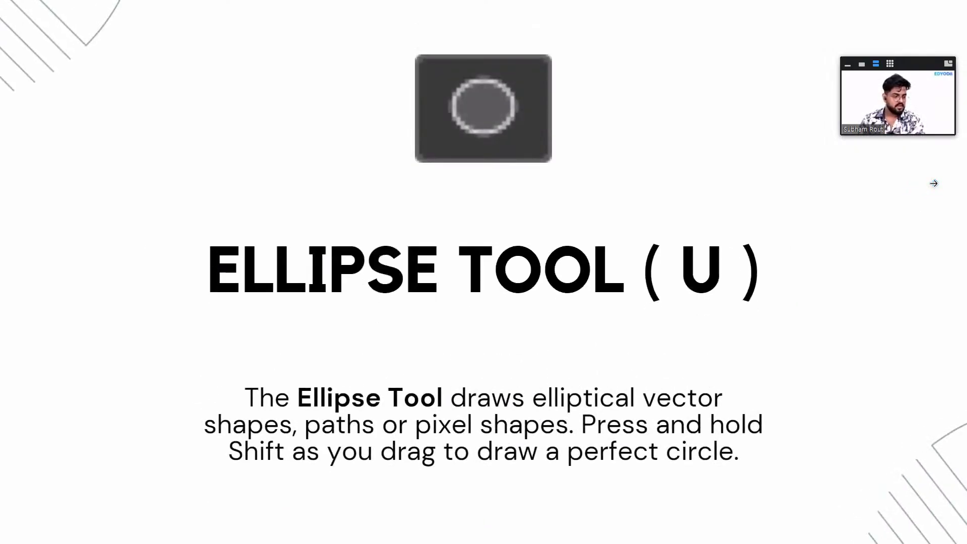
click(934, 182)
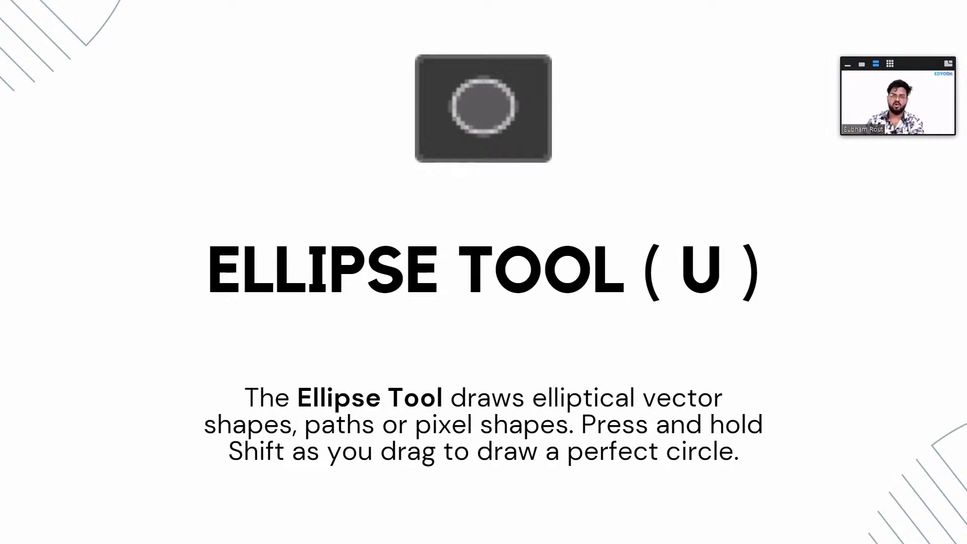
Step: Switch to Photoshop, draw an ellipse of about 3177 by 2345 px over the man, and move it up over his face
key(alt+Tab)
right_click(7, 291)
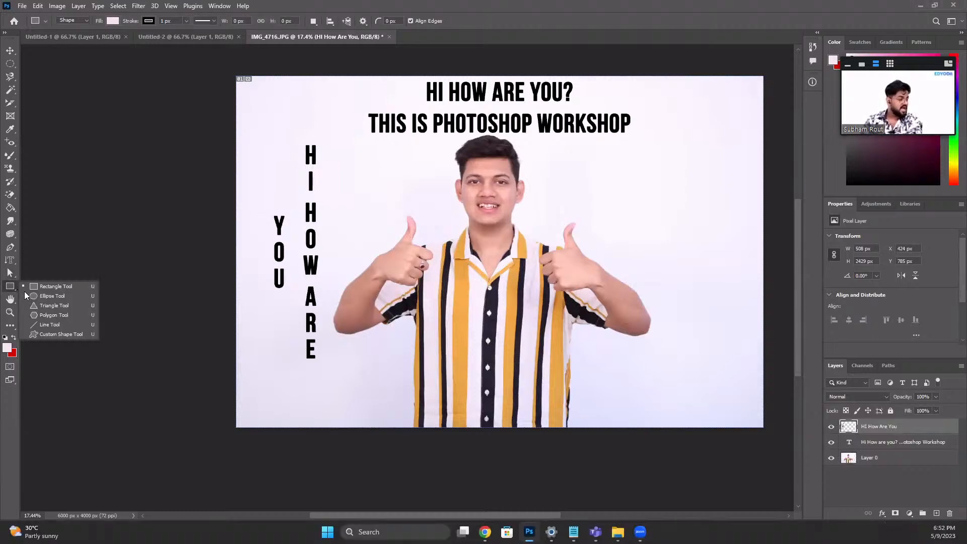
click(36, 296)
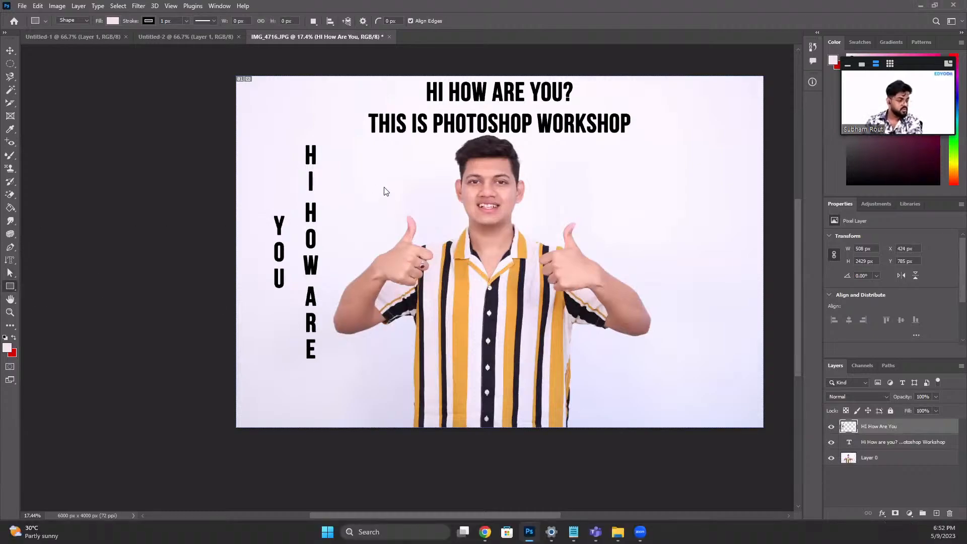
drag(373, 181, 653, 388)
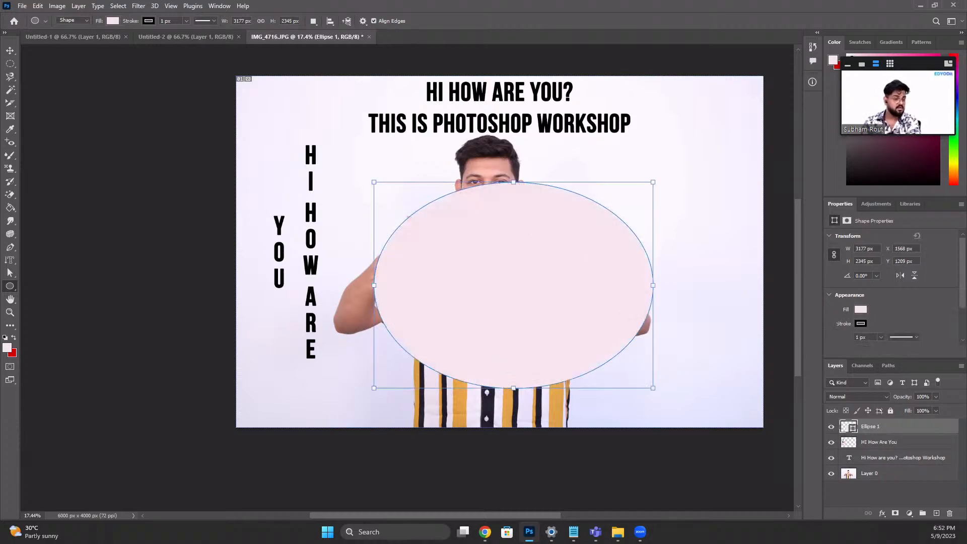
key(v)
drag(531, 234, 480, 181)
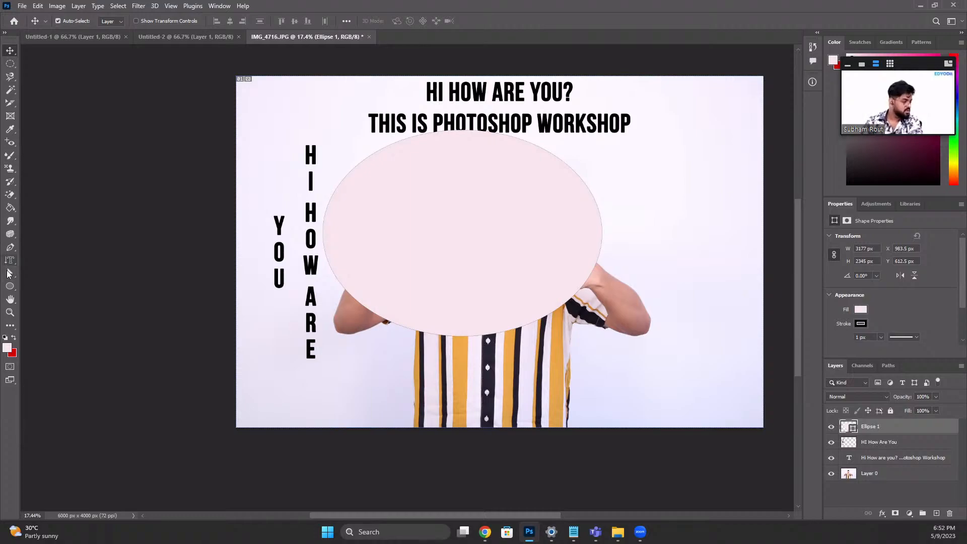
Step: Add a perfect circle of about 3158 px overlapping the ellipse in the same layer, and shift the combined shape up and left
click(10, 286)
click(32, 289)
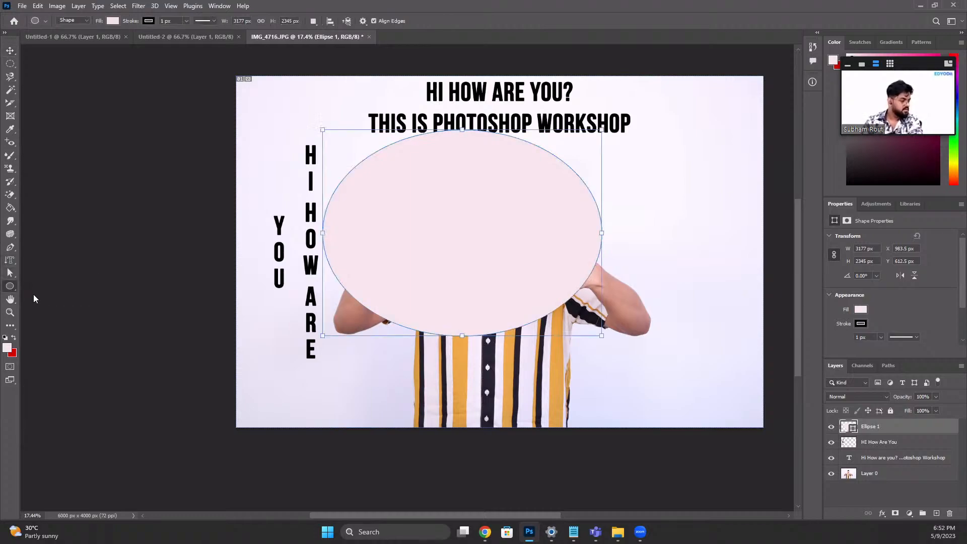
right_click(11, 288)
click(68, 297)
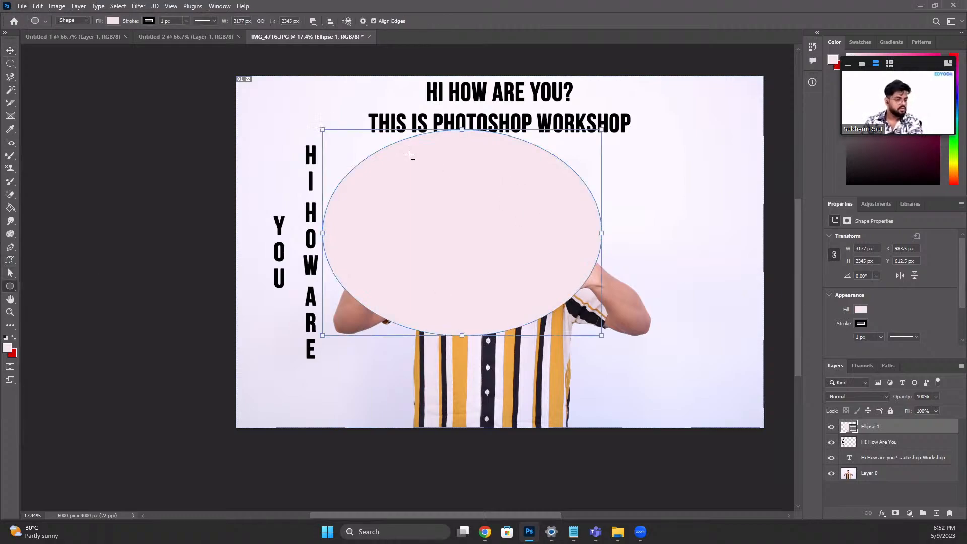
drag(403, 160, 681, 438)
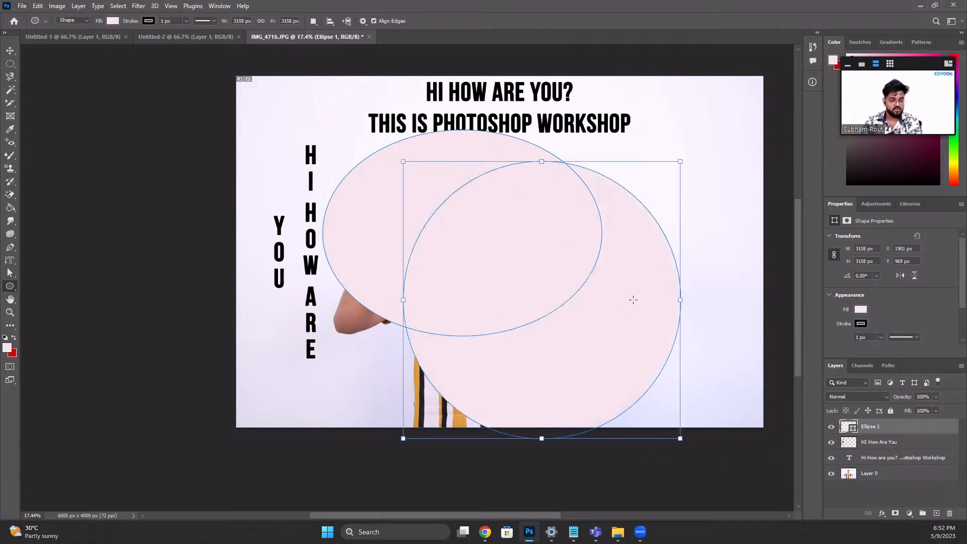
key(v)
drag(627, 296, 531, 233)
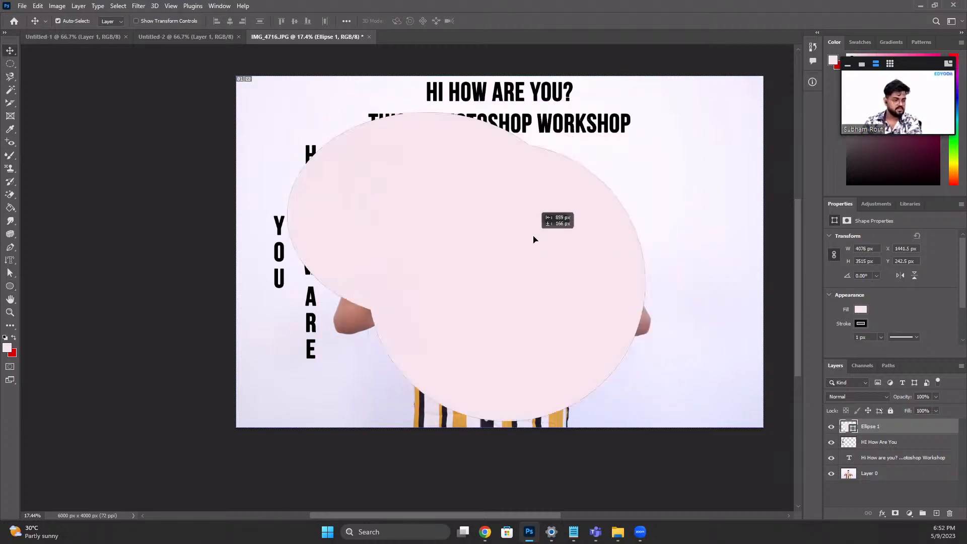
Step: Undo the shape moves and the added circle, and delete the ellipse covering the man
key(ctrl+z)
key(ctrl+z)
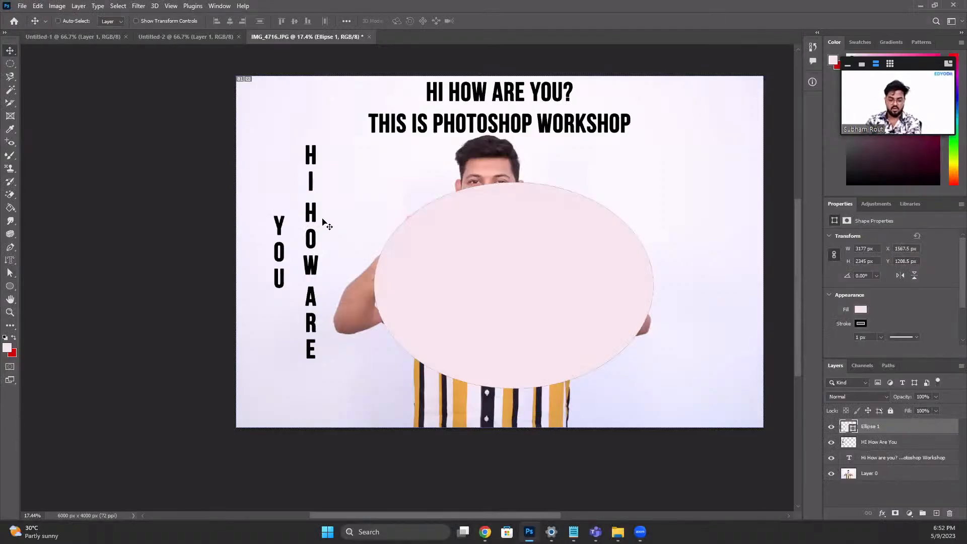
key(Delete)
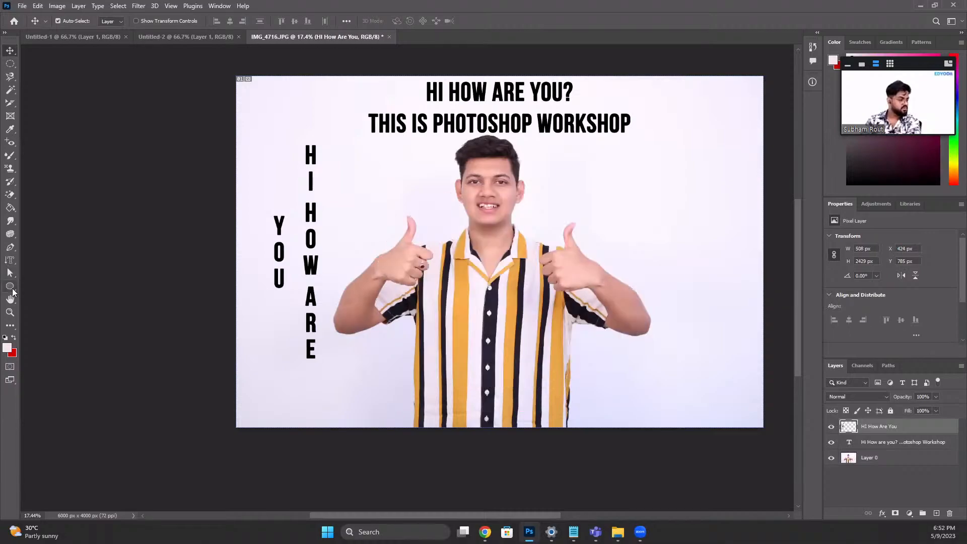
Step: Draw a large triangle over the man, a second of about 2025 by 1754 px, and a small one of about 645 by 559 px
right_click(10, 286)
click(55, 304)
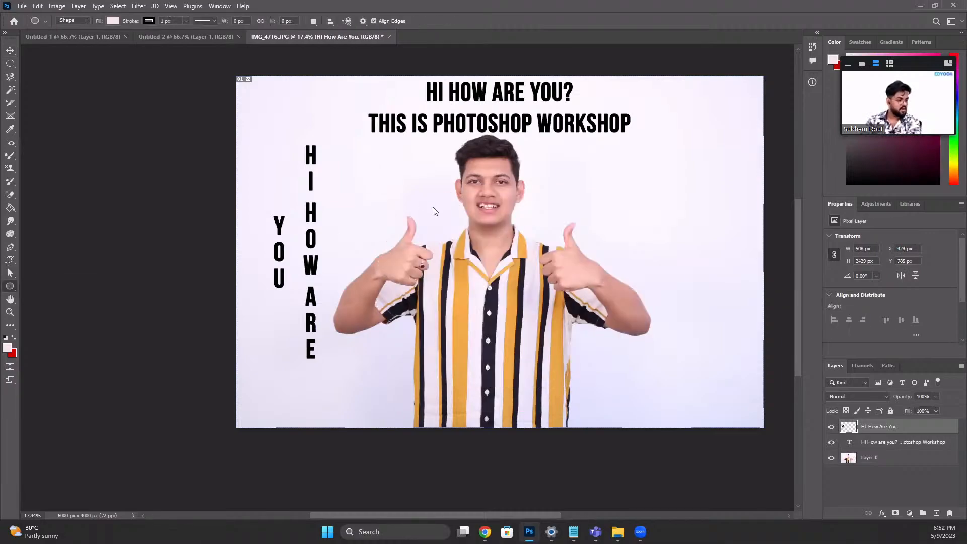
drag(452, 230, 584, 356)
drag(524, 261, 715, 415)
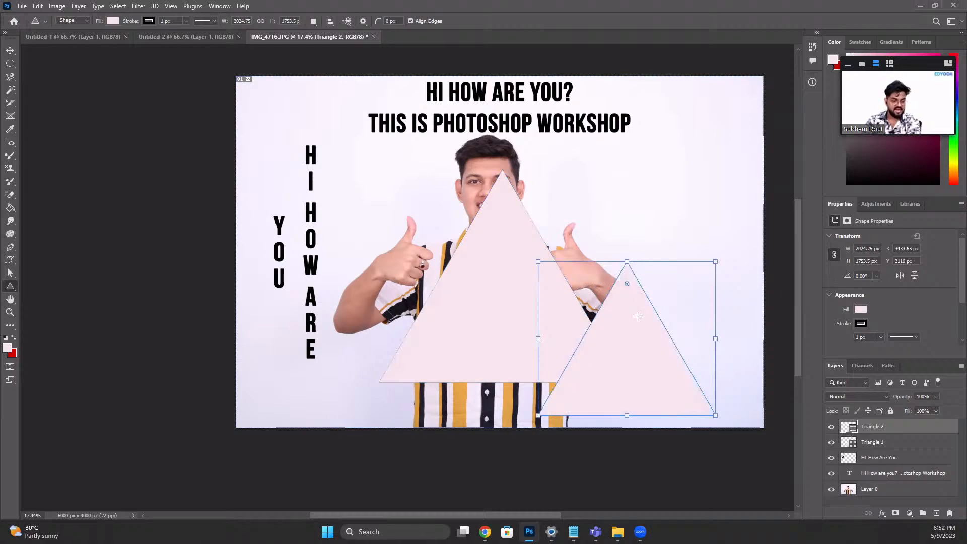
drag(636, 320, 701, 458)
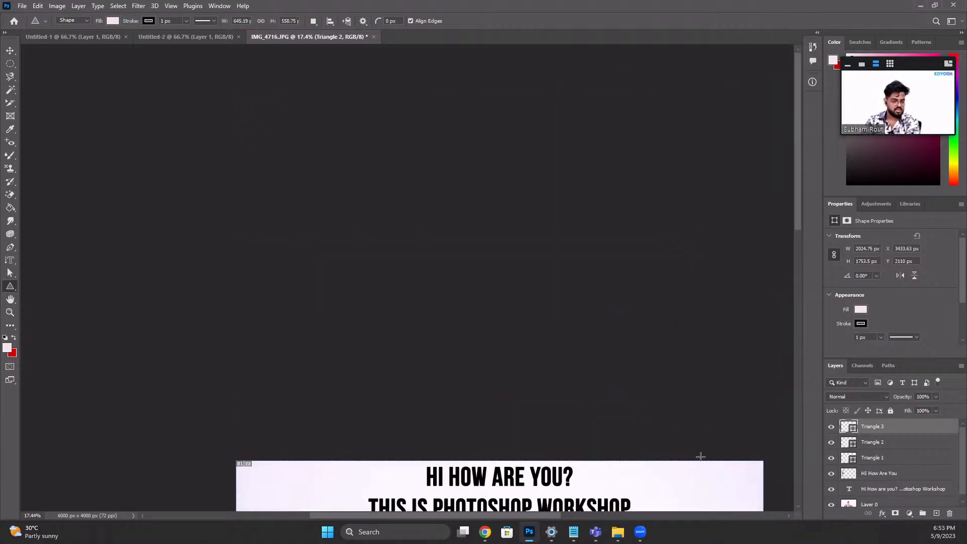
Step: Delete all three triangles from the photo
scroll(700, 401, up, 5)
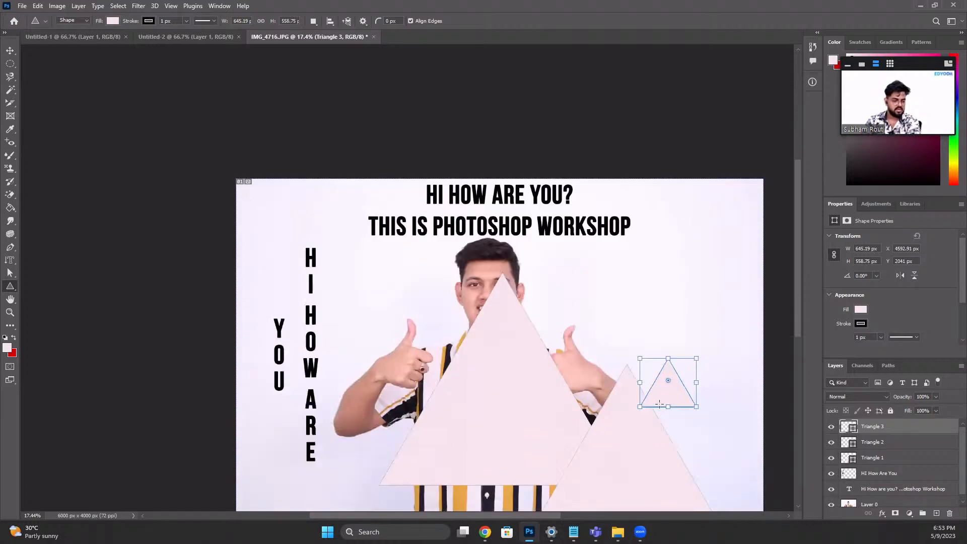
scroll(663, 402, down, 1)
alt+scroll(666, 353, up, 1)
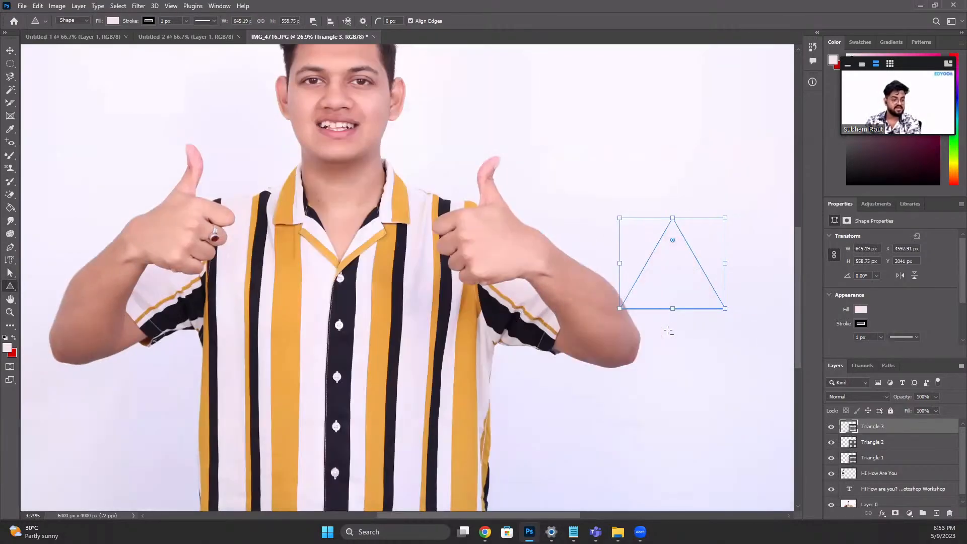
key(Return)
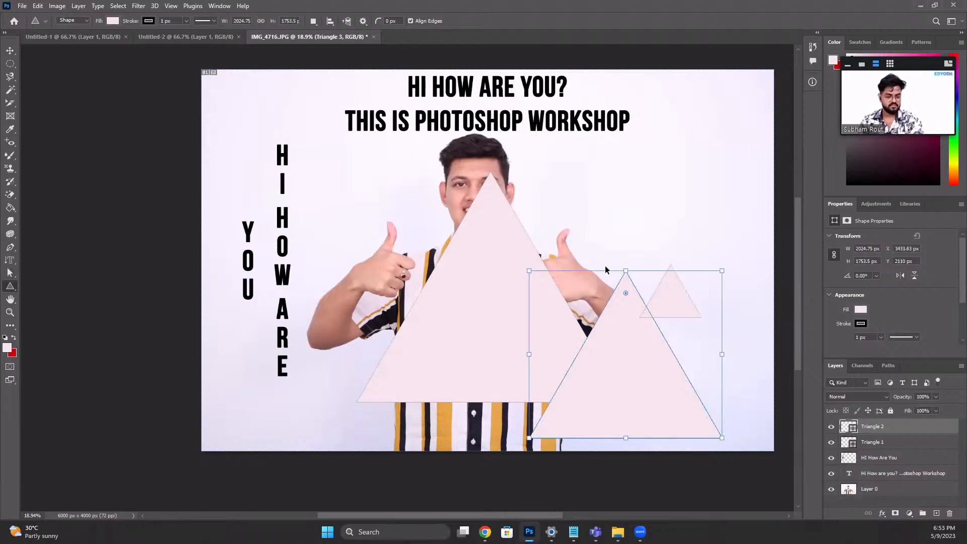
key(Delete)
key(Delete)
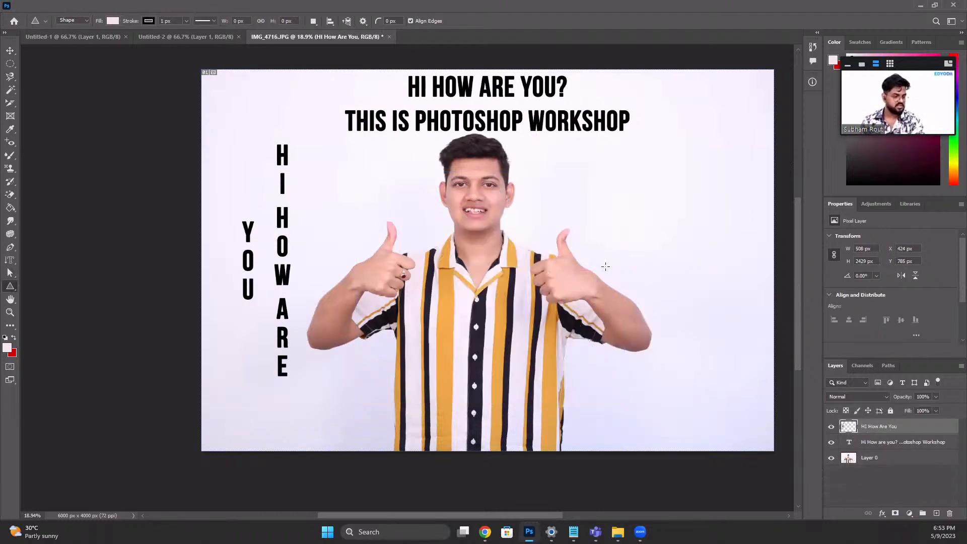
Step: Switch to the presentation and advance to the Polygon Tool slide
key(alt+Tab)
click(815, 317)
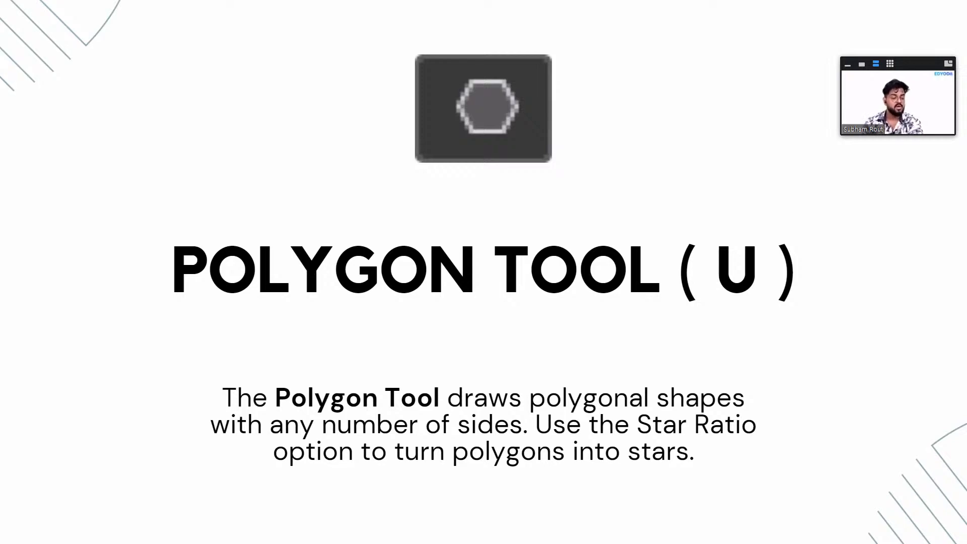
Step: Switch to Photoshop and draw a five-sided polygon of about 2078 by 1976 px over the man's torso
key(alt+Tab)
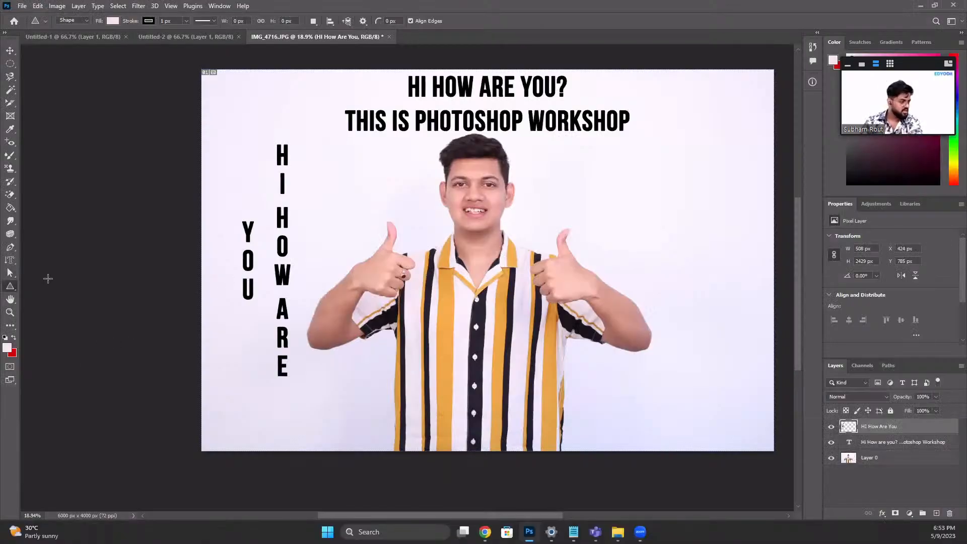
right_click(11, 287)
click(44, 312)
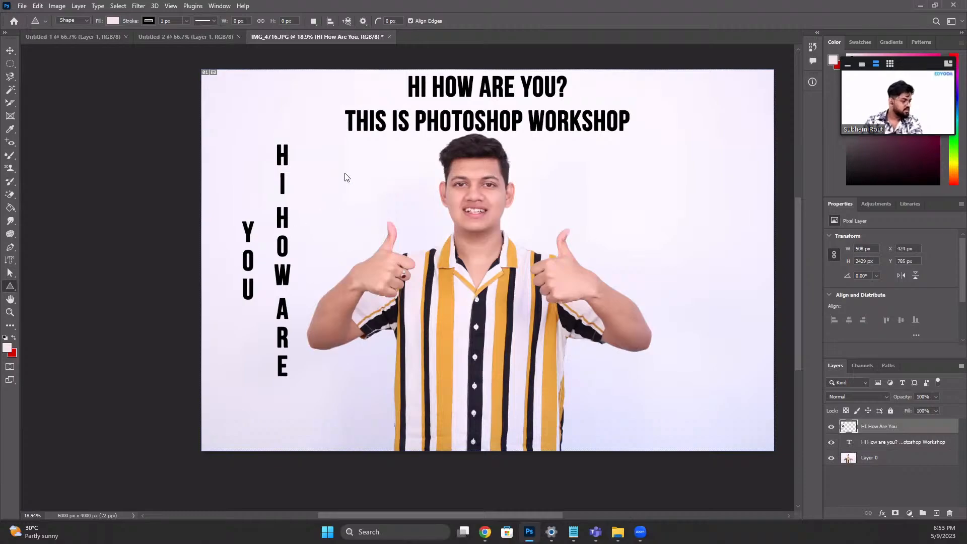
key(shift+u)
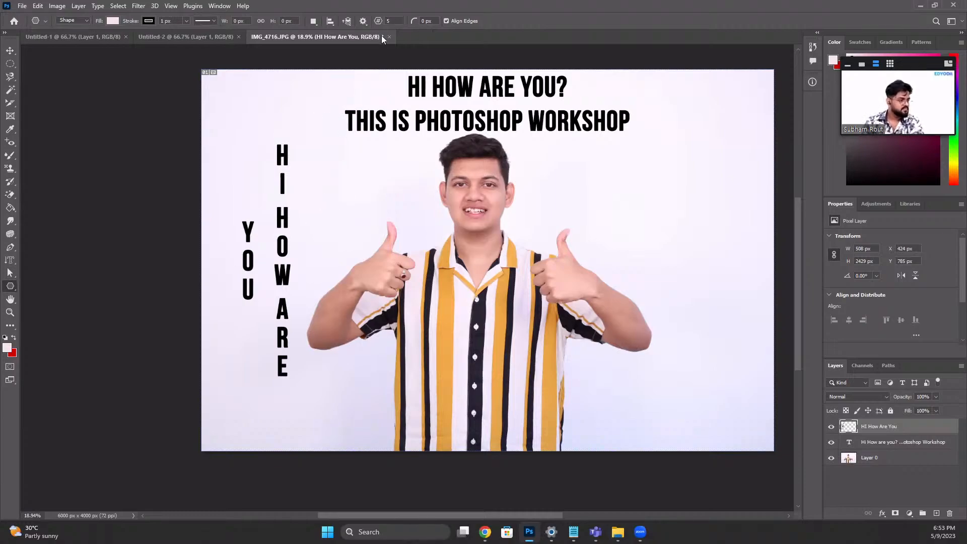
click(387, 21)
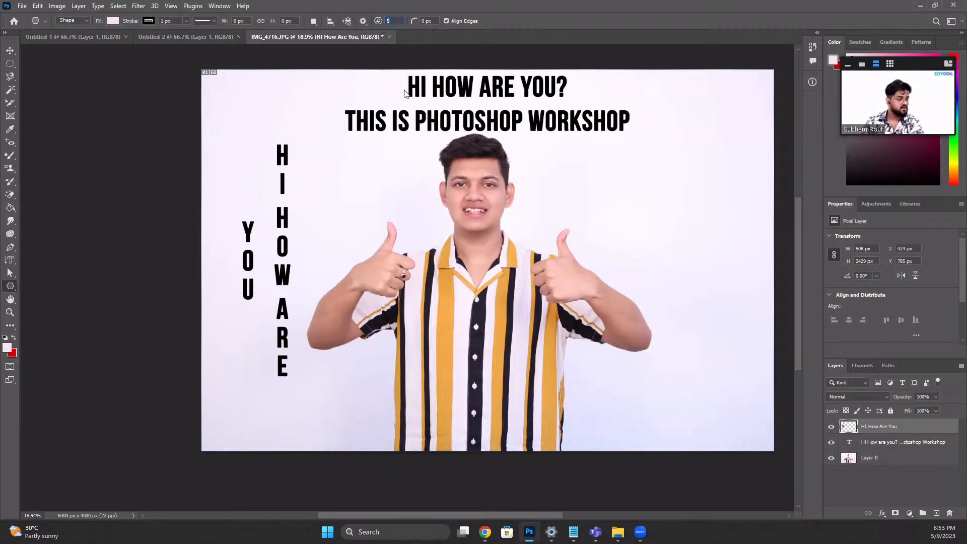
drag(360, 200, 558, 389)
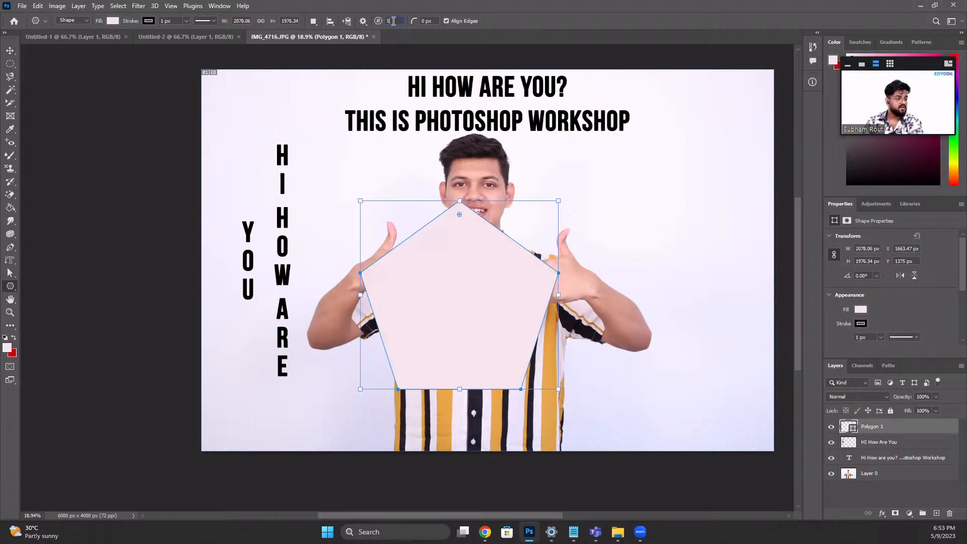
Step: Draw an eight-sided polygon of about 1633 px beside the man and a ten-sided one of about 2559 by 2434 px over the vertical text
text(8)
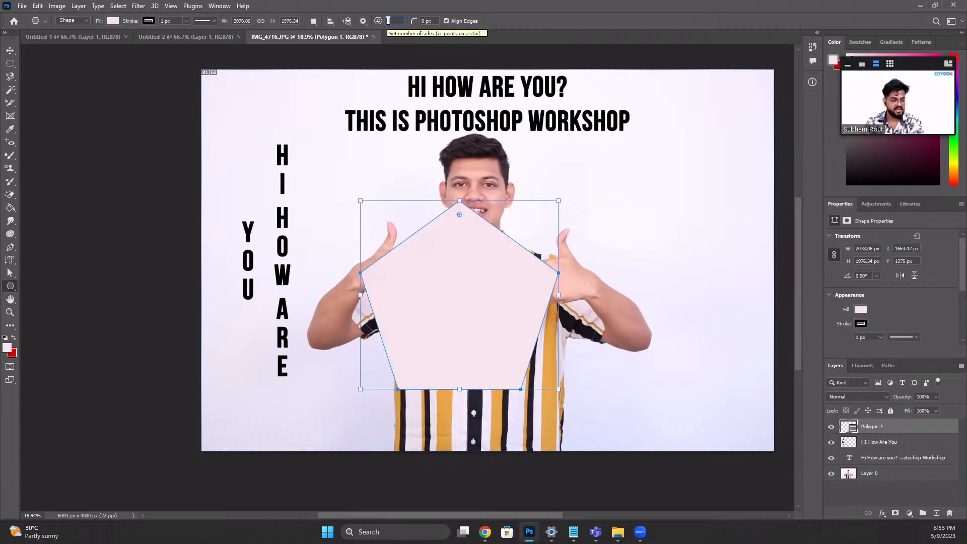
drag(568, 125, 750, 316)
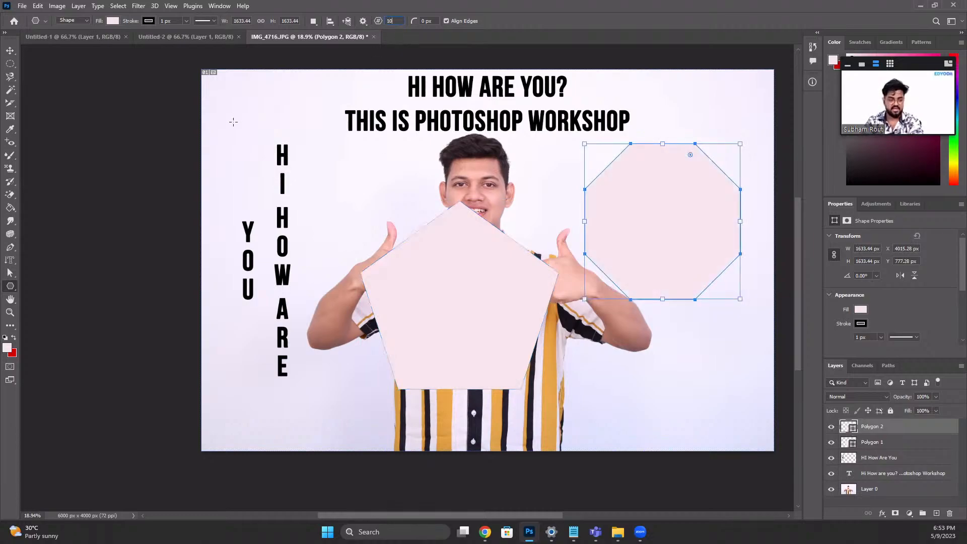
drag(308, 148, 500, 389)
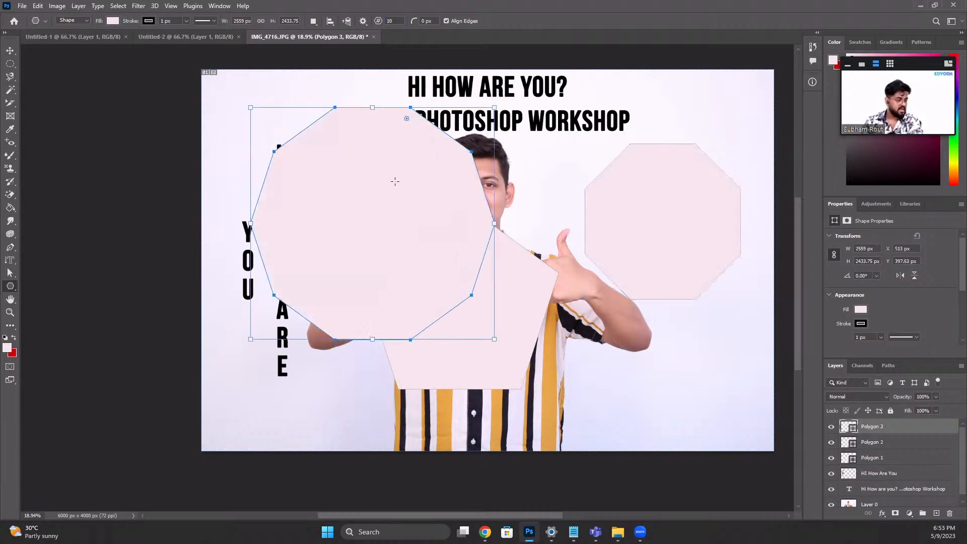
Step: Undo the ten-sided, eight-sided and five-sided polygons drawn on the photo
key(ctrl+z)
key(ctrl+z)
key(ctrl+z)
key(ctrl+z)
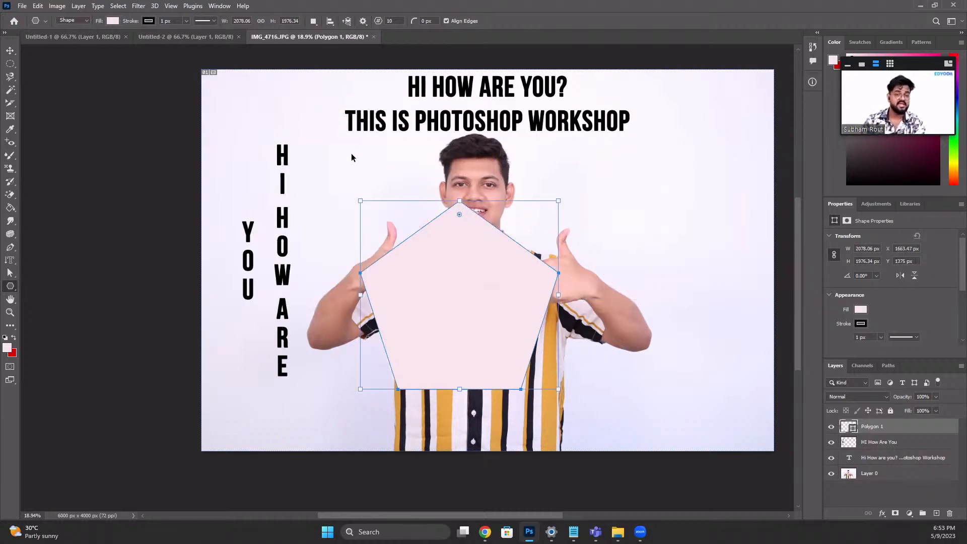
key(ctrl+z)
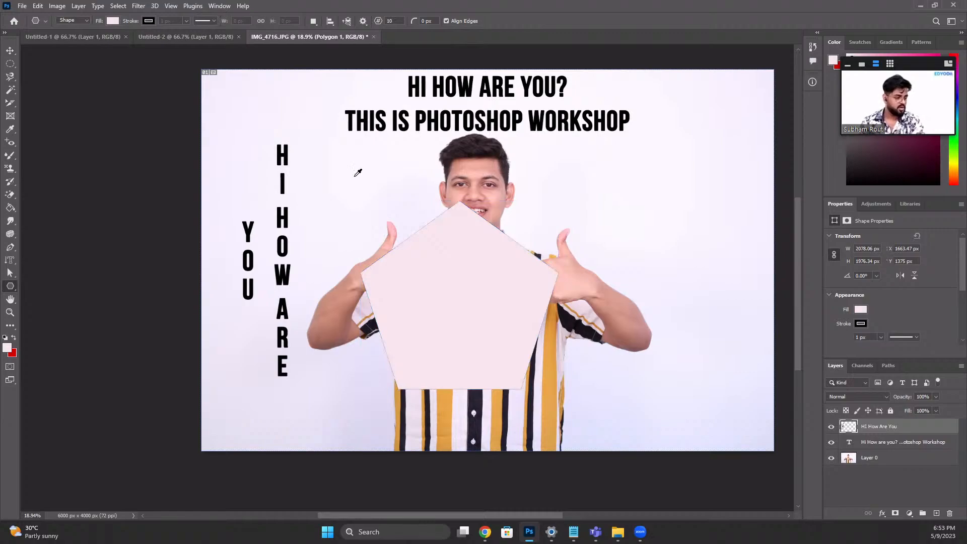
Step: Switch to the presentation and advance to the Line Tool slide
key(alt+Tab)
click(842, 202)
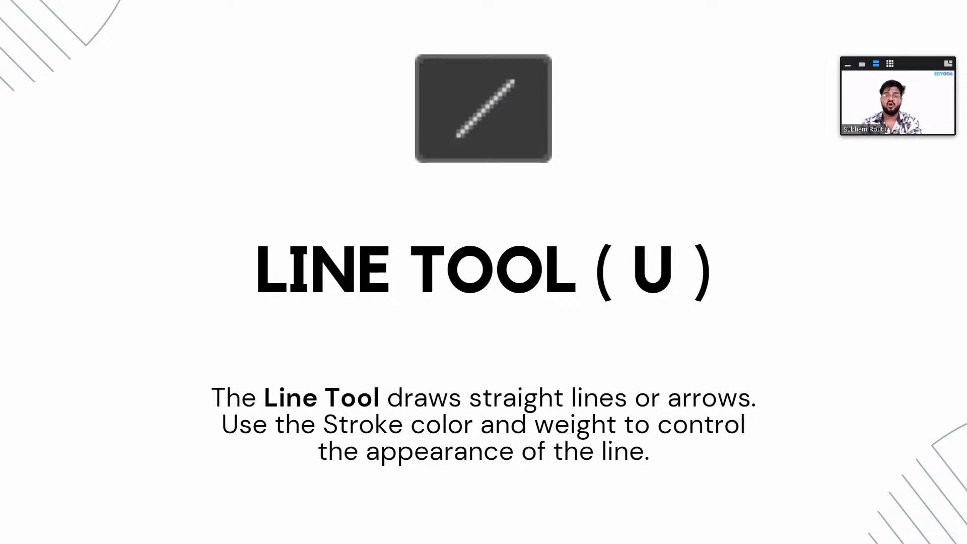
Step: Switch to Photoshop and draw a horizontal line about 4201 px long across the man's face with the Line tool
key(alt+Tab)
right_click(10, 287)
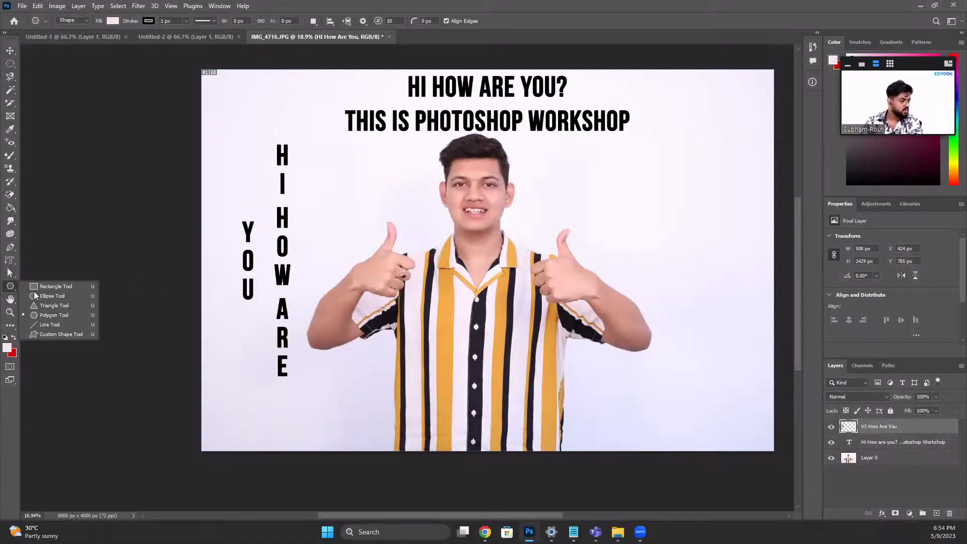
click(364, 192)
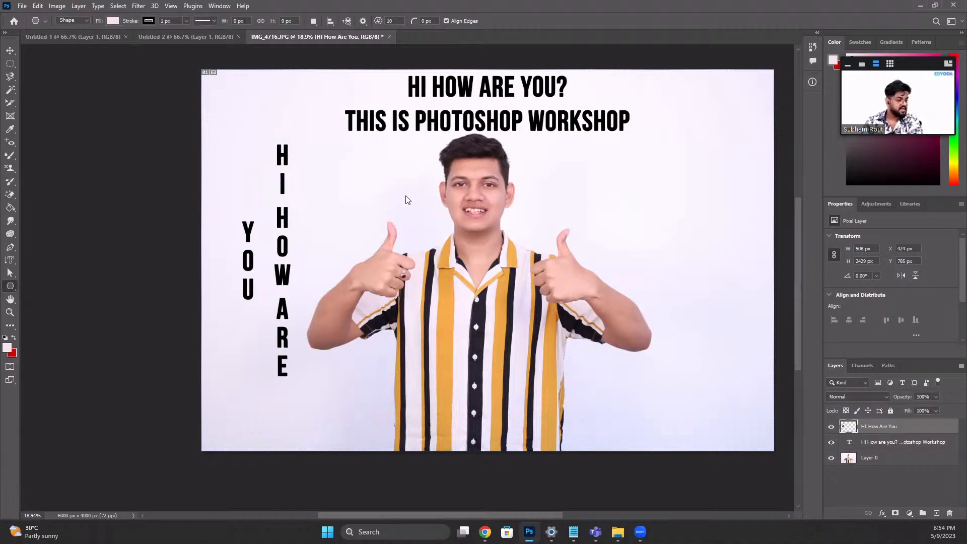
key(shift+u)
drag(314, 193, 713, 193)
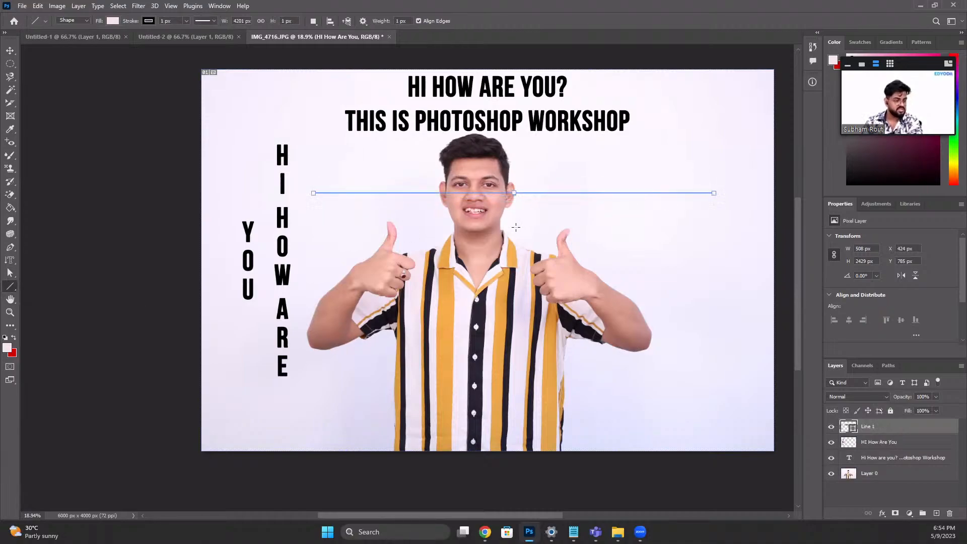
Step: Set the stroke width of the line across the face to 10 px
click(294, 22)
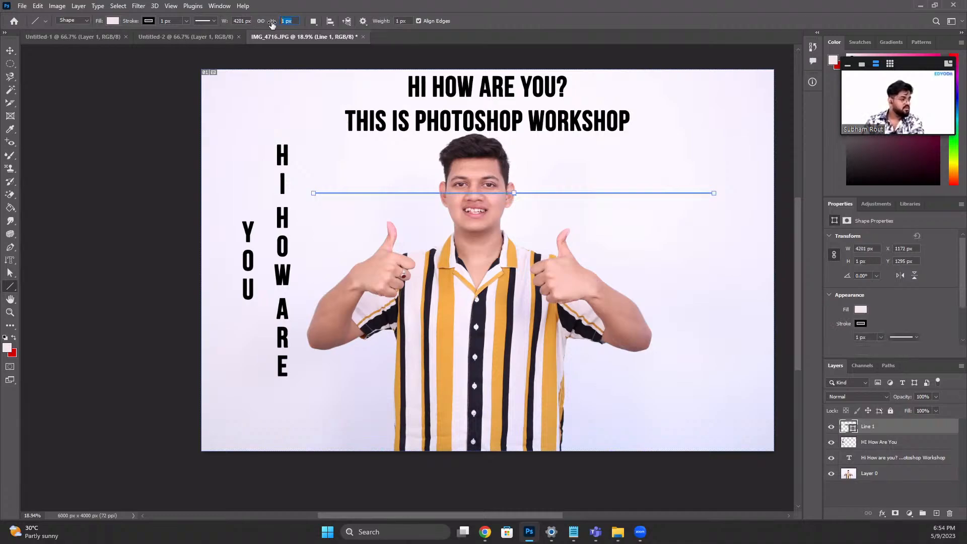
click(150, 21)
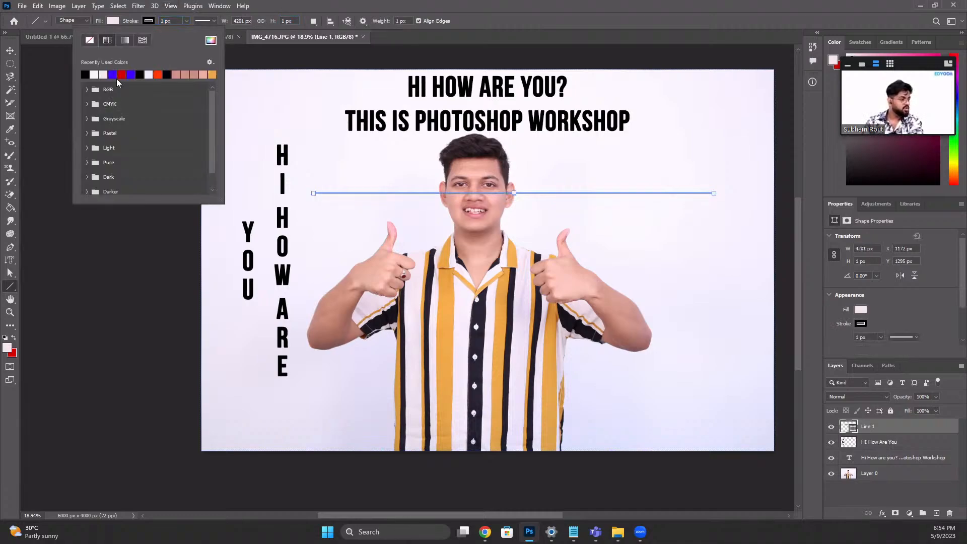
click(176, 20)
text(0)
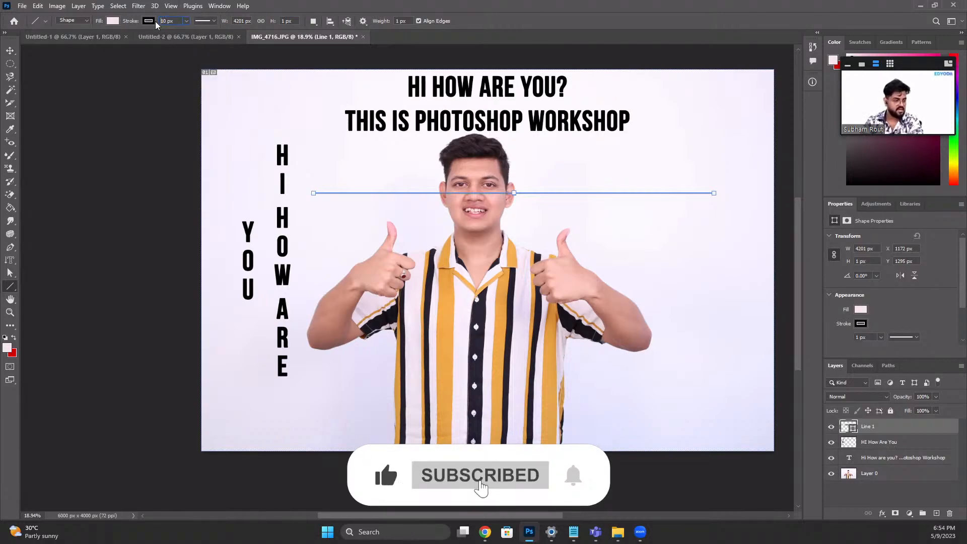
key(Return)
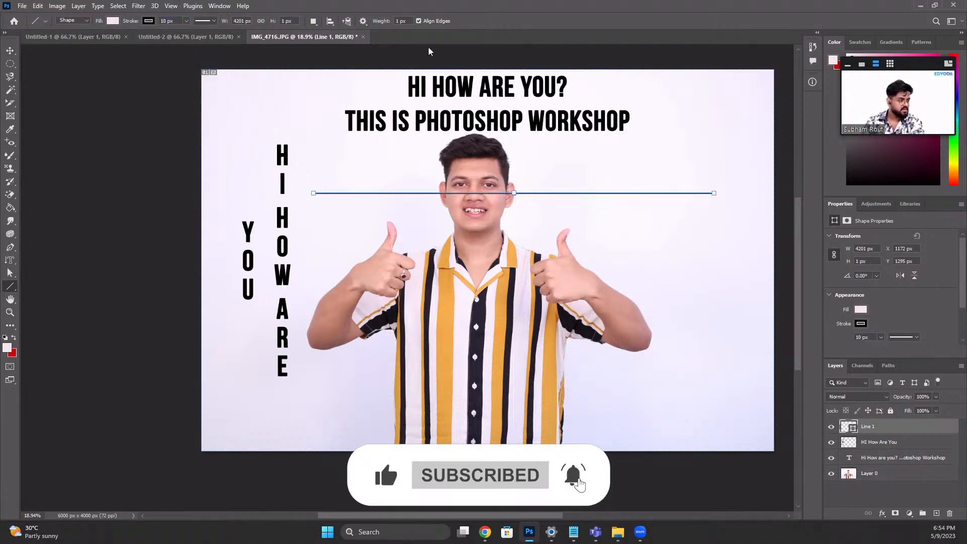
Step: Draw a horizontal line about 4591 px long at the level of the hands and one about 4216 px long below it
click(203, 125)
drag(254, 263, 692, 262)
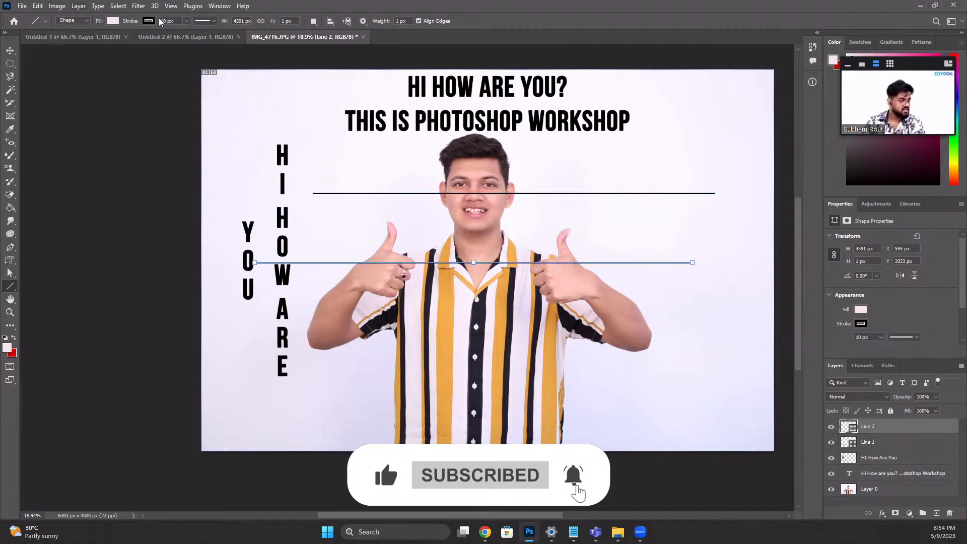
click(180, 21)
click(132, 21)
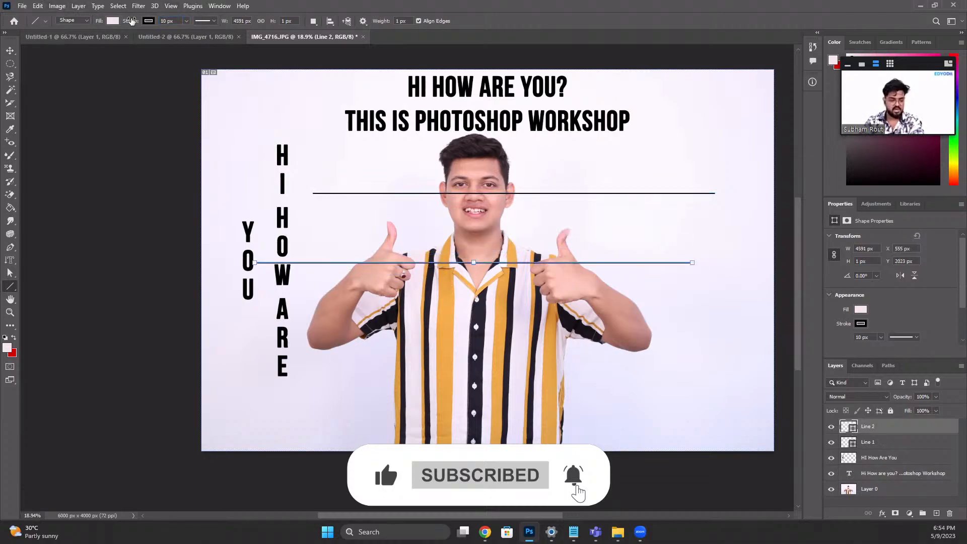
drag(283, 307, 685, 307)
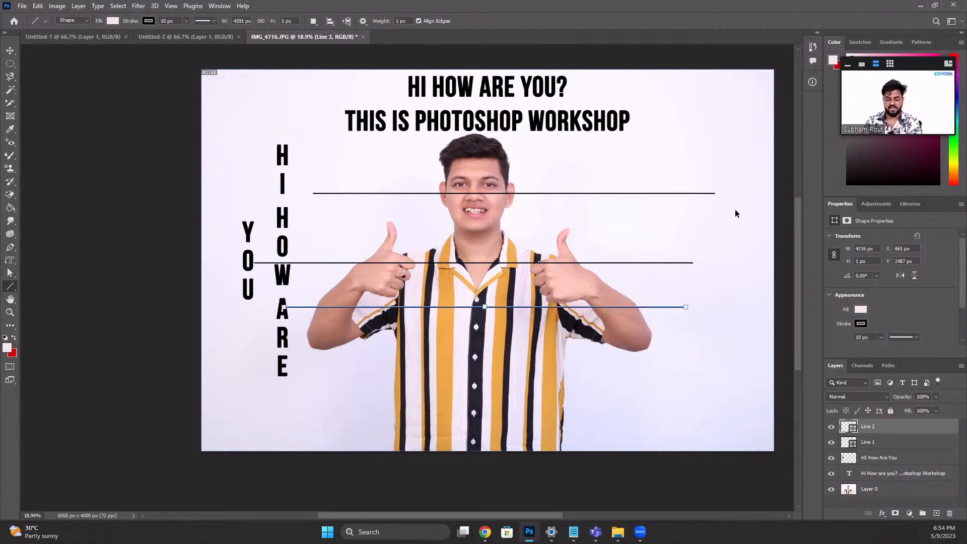
Step: Undo the three horizontal lines drawn over the photo
key(ctrl+z)
key(ctrl+z)
key(ctrl+z)
key(ctrl+z)
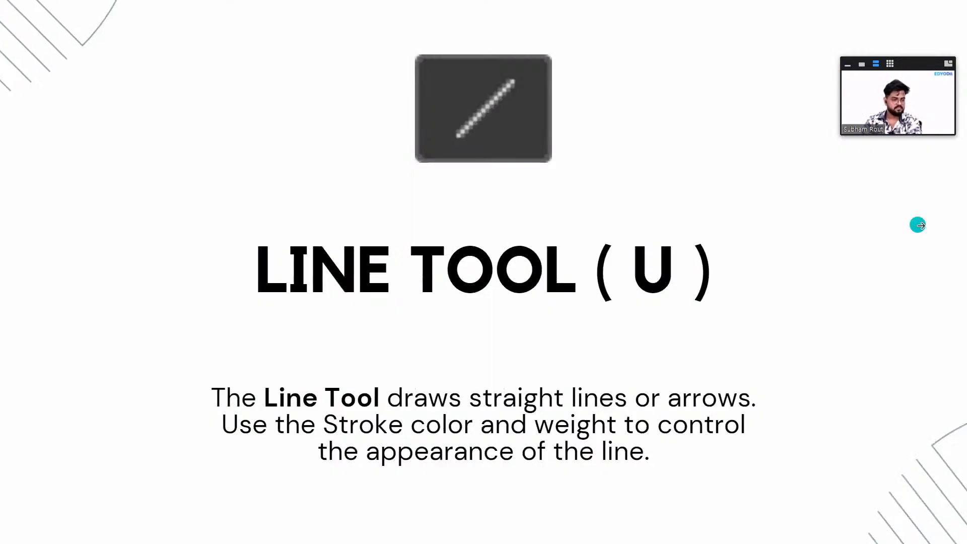
Step: Advance the presentation past the Line Tool slide to Rotate View, and activate the Rotate View tool in Photoshop with the interface shown again
click(919, 225)
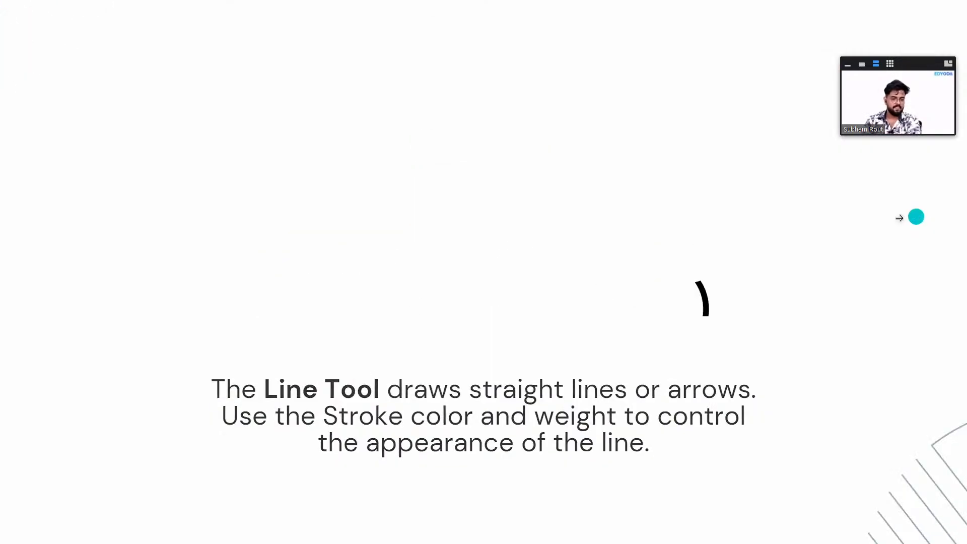
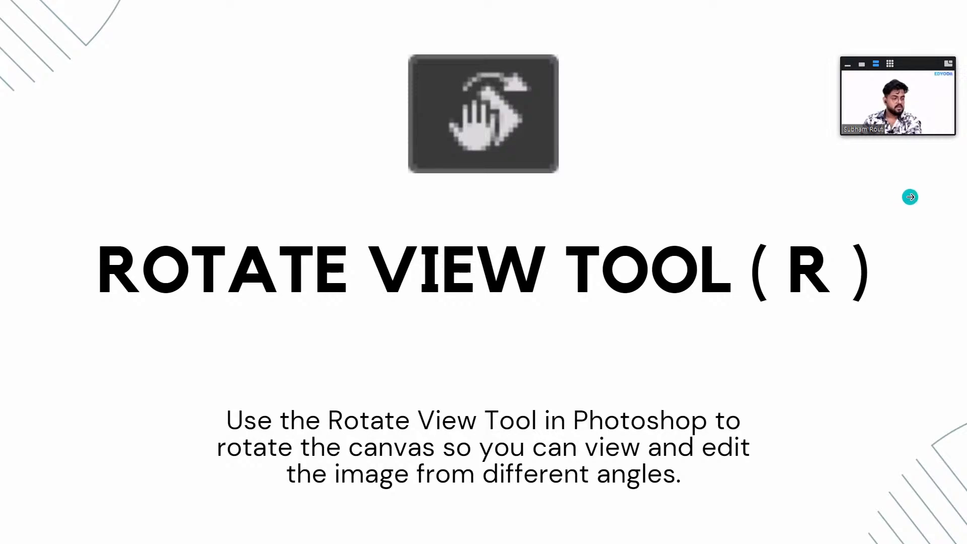
key(alt+Tab)
scroll(485, 220, down, 4)
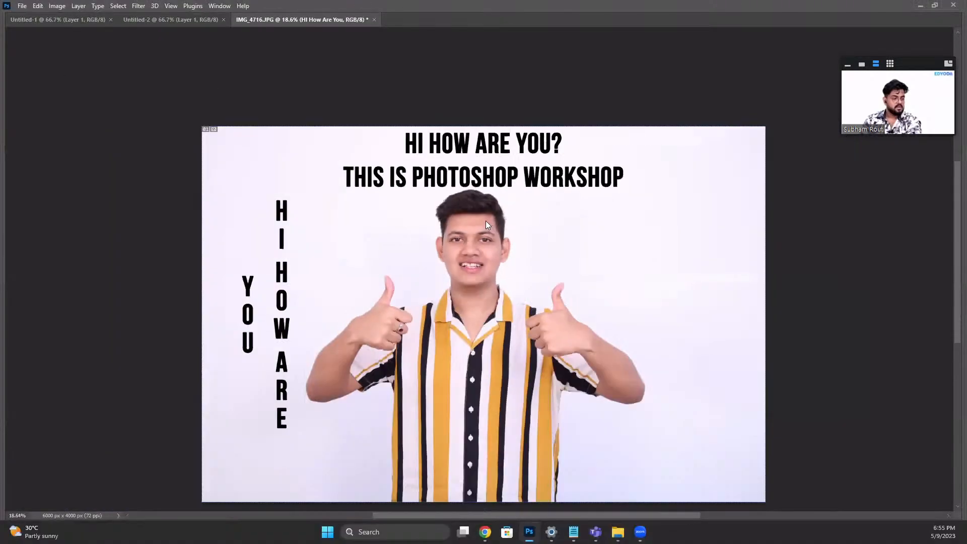
key(r)
drag(365, 89, 364, 90)
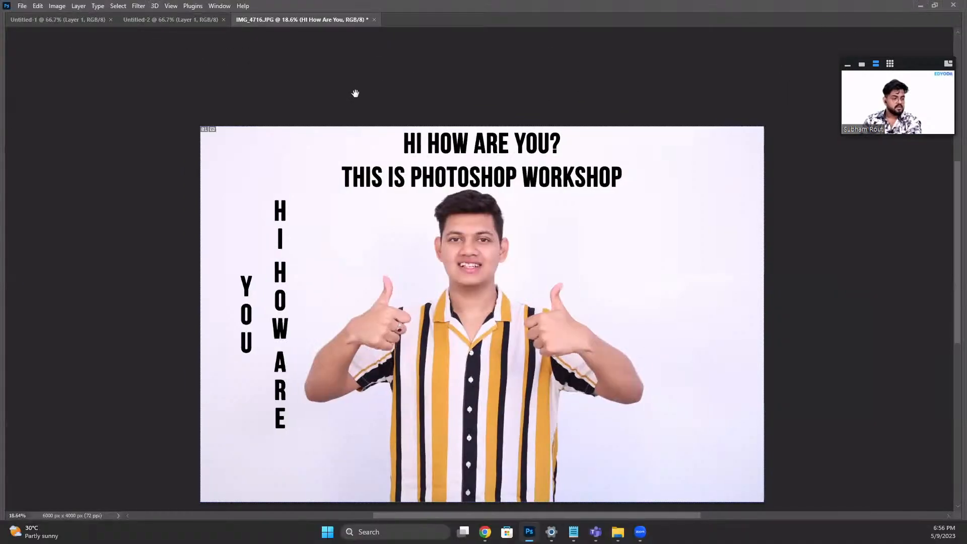
key(Tab)
scroll(548, 133, down, 3)
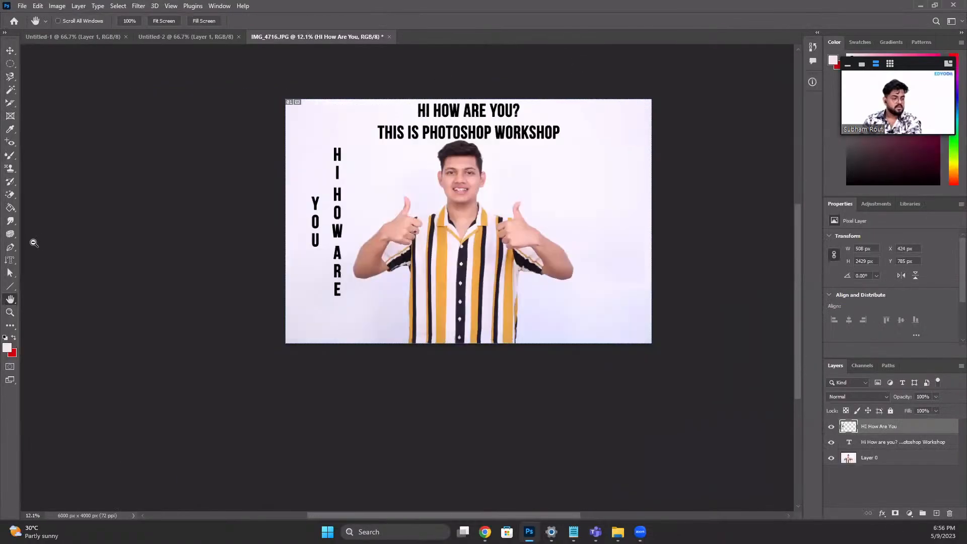
scroll(32, 242, up, 2)
right_click(10, 299)
click(47, 310)
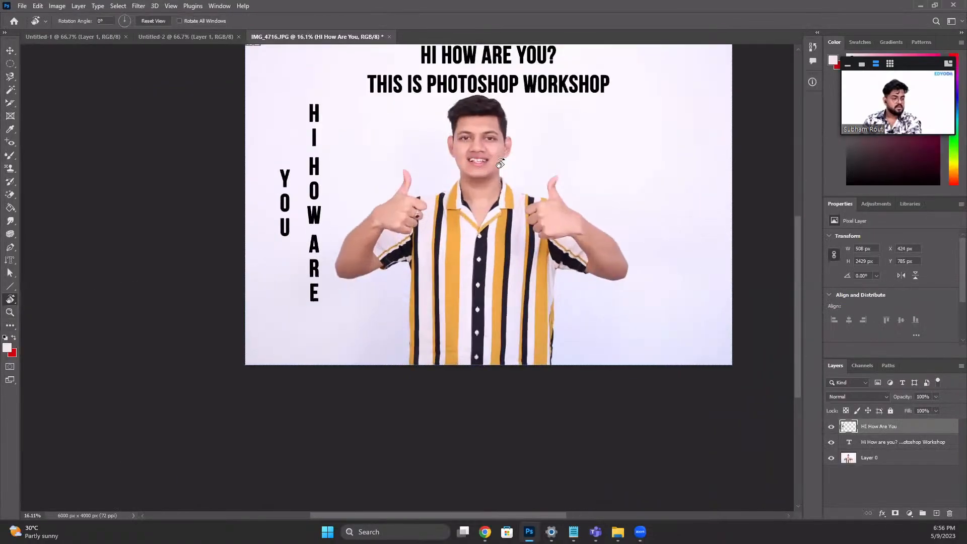
Step: Rotate the canvas view to 73°, inspect the man's face up close, and turn the view back to 22° over his hair
drag(467, 224, 575, 271)
scroll(575, 271, up, 8)
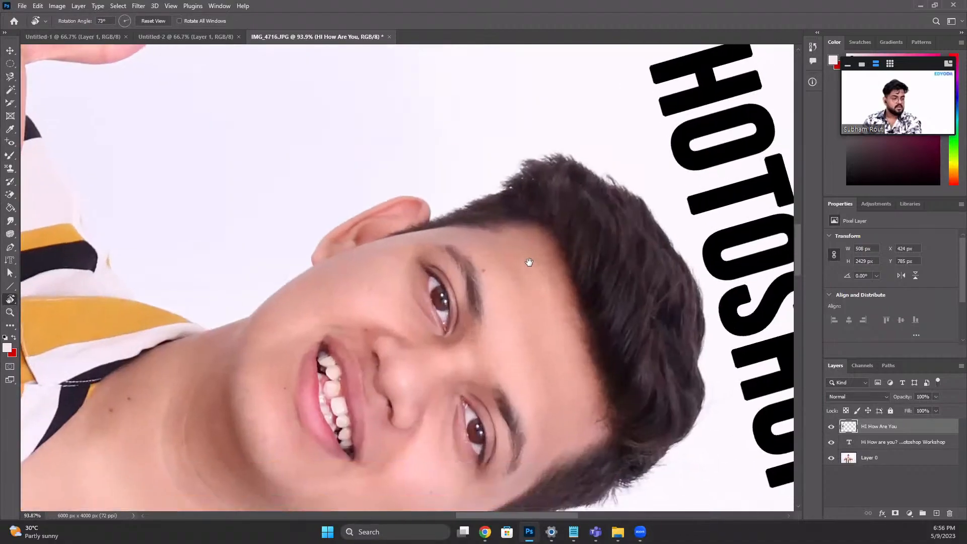
drag(533, 168, 461, 222)
scroll(462, 222, up, 5)
drag(390, 173, 416, 171)
drag(536, 169, 418, 126)
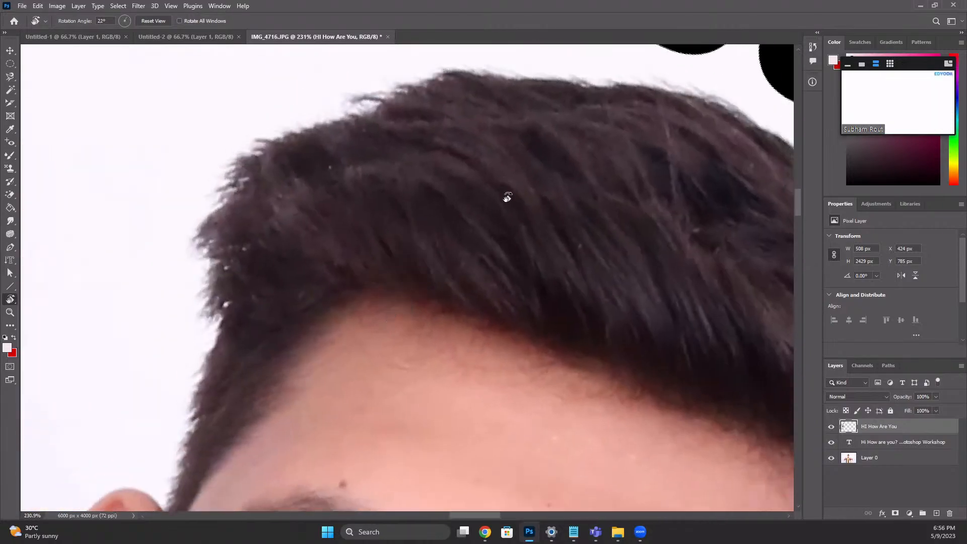
Step: Return the canvas rotation to 0° with the whole photo in view, and clear the active selection
scroll(507, 196, down, 6)
scroll(516, 211, down, 4)
mouse_move(669, 343)
mouse_down()
mouse_move(674, 302)
mouse_move(669, 329)
mouse_up()
scroll(628, 309, down, 2)
mouse_move(608, 280)
mouse_down()
mouse_move(607, 263)
mouse_move(608, 279)
mouse_up()
scroll(602, 267, down, 2)
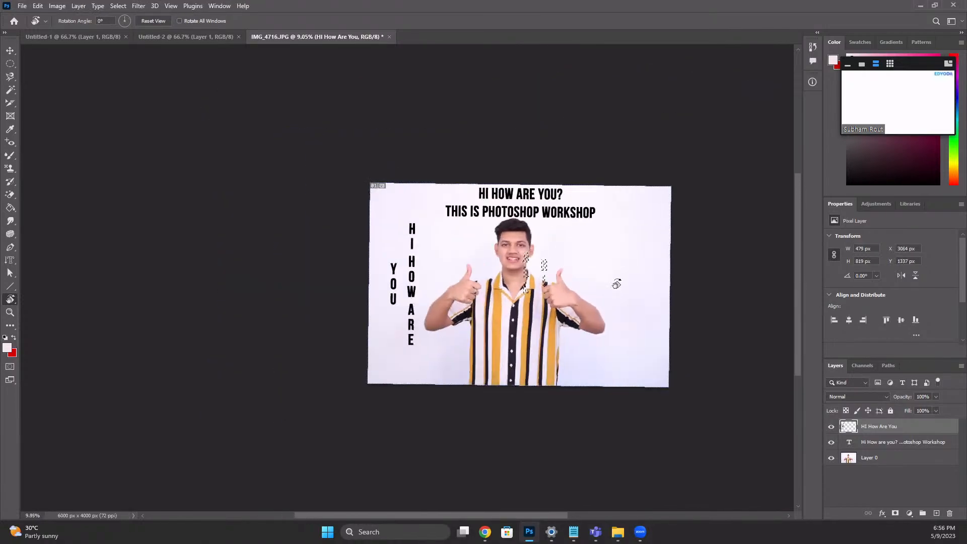
scroll(610, 282, up, 3)
drag(579, 285, 549, 280)
key(ctrl+d)
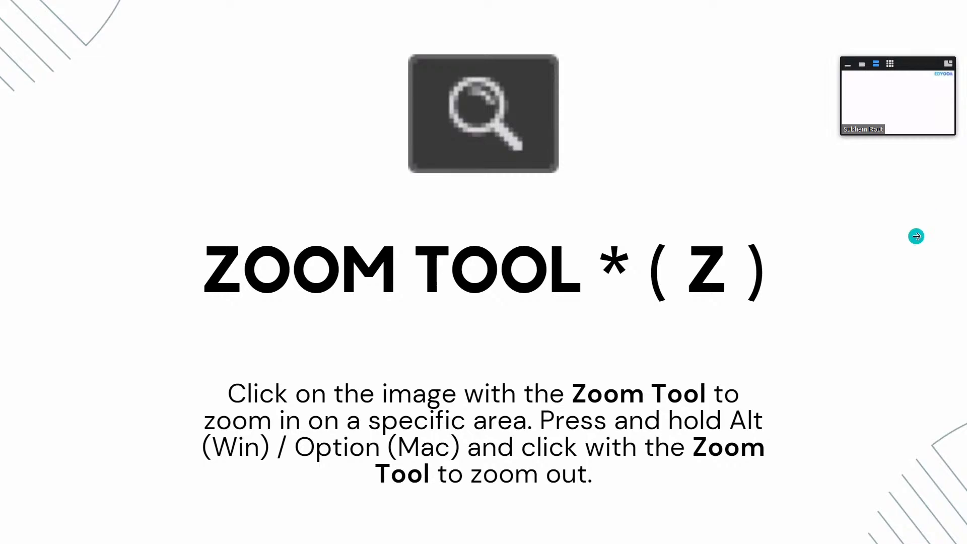
Step: Switch from the presentation to Photoshop and magnify the yellow stripe of the shirt to about 500% with the Zoom tool
key(alt+Tab)
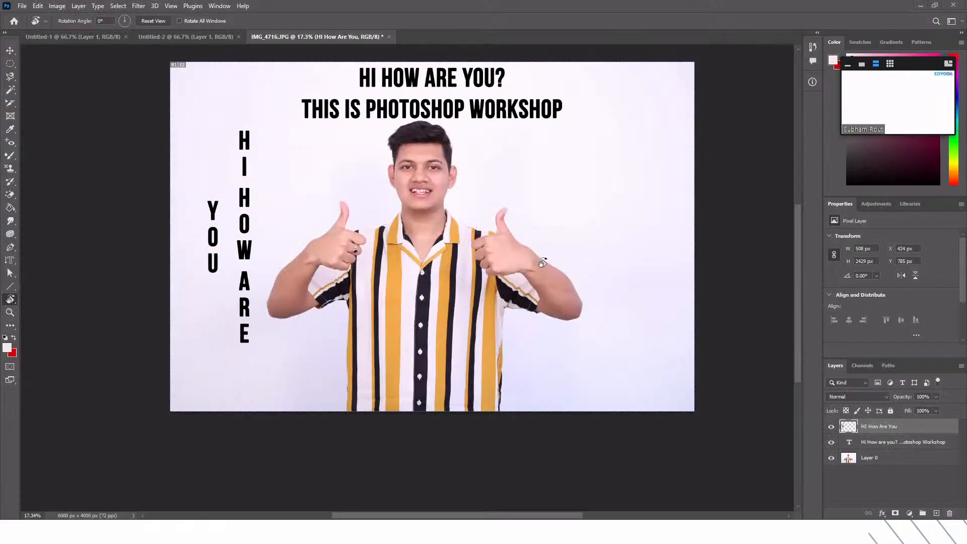
scroll(442, 256, up, 4)
click(12, 313)
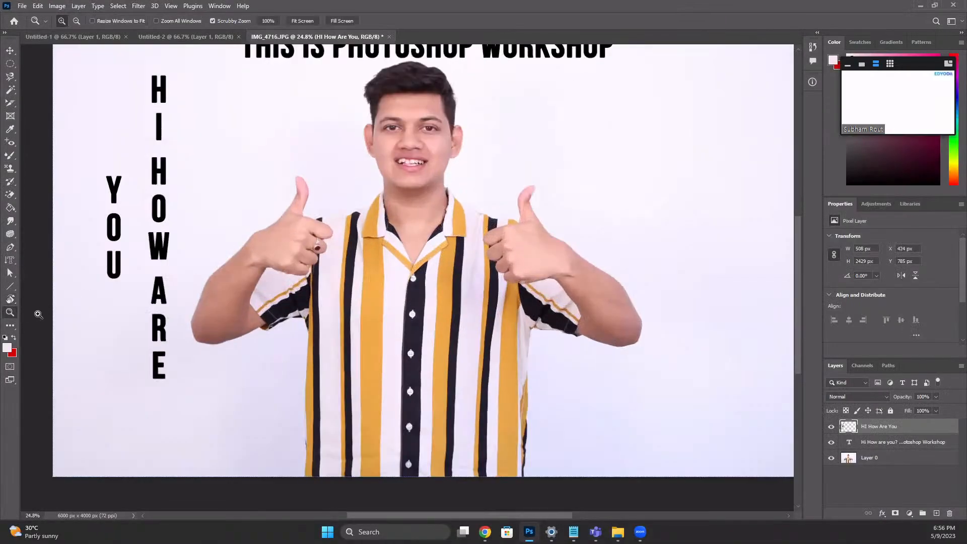
drag(363, 250, 475, 93)
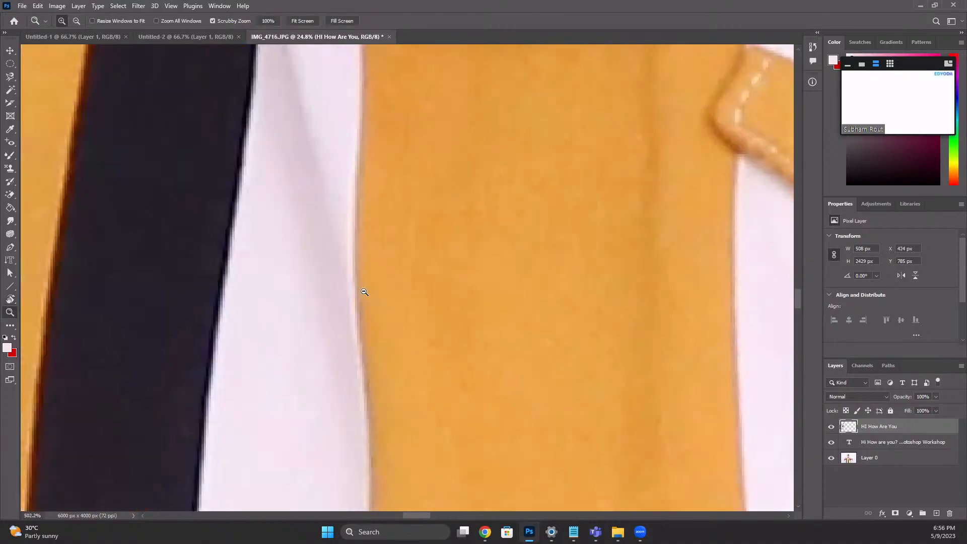
Step: Zoom out from the shirt's yellow stripe, magnify it again to pixel level, and return to a view of the whole photo
alt+click(338, 295)
alt+click(328, 291)
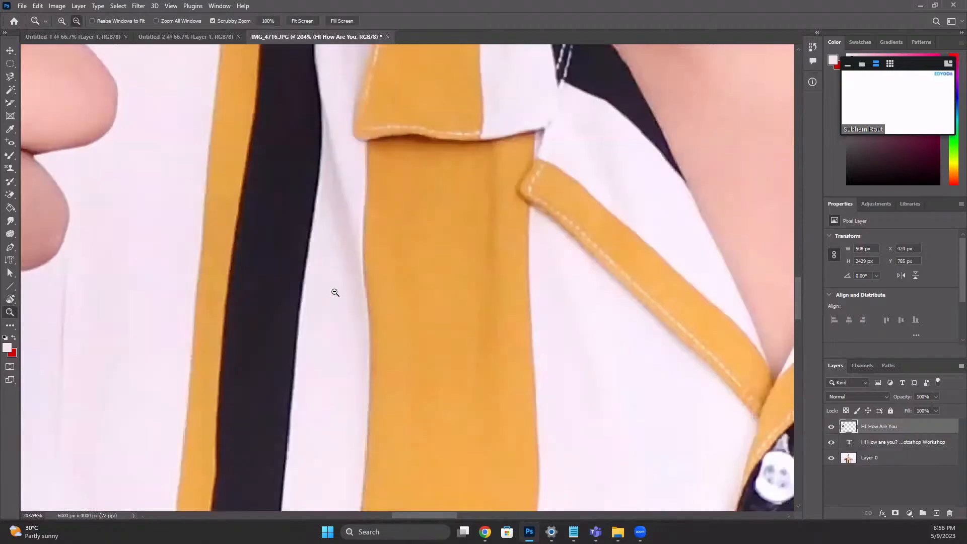
drag(387, 269, 443, 292)
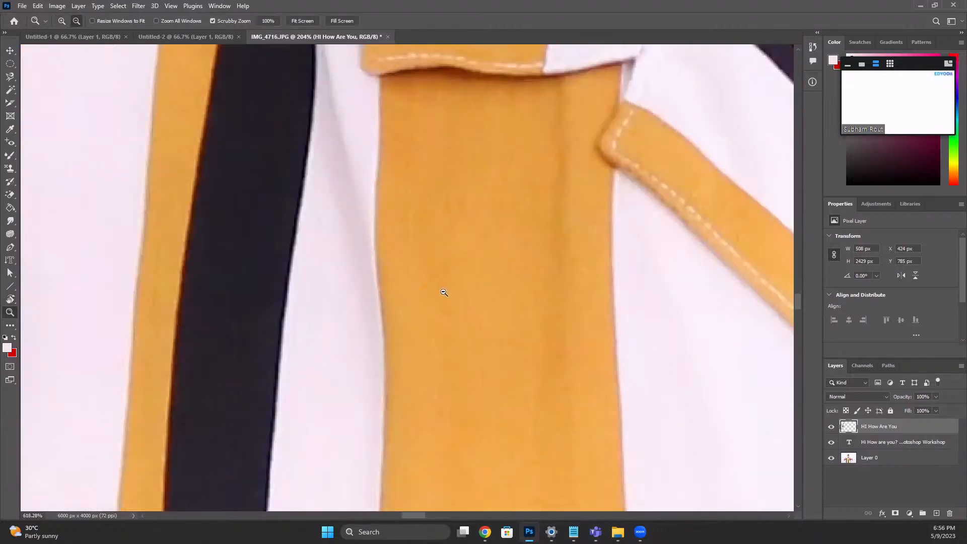
click(539, 225)
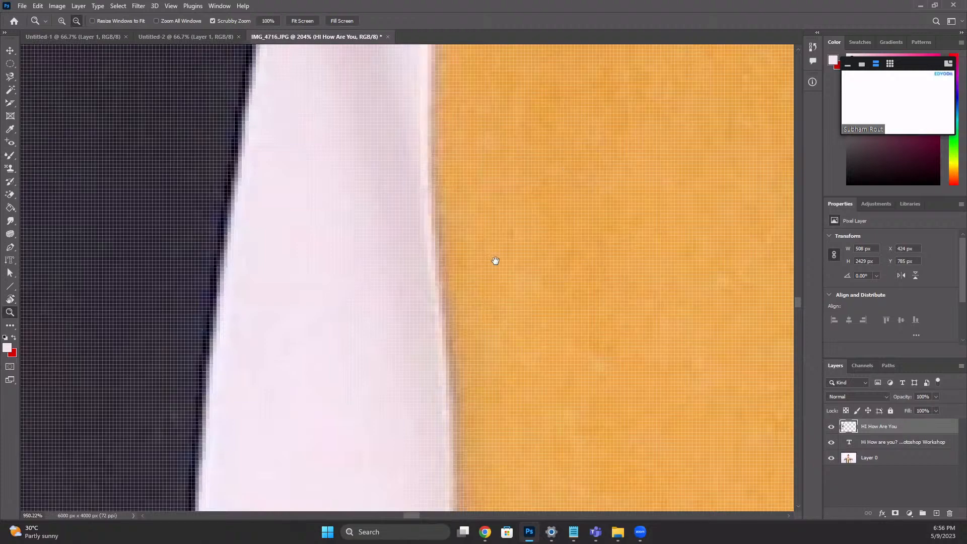
drag(485, 281, 518, 266)
scroll(531, 235, down, 5)
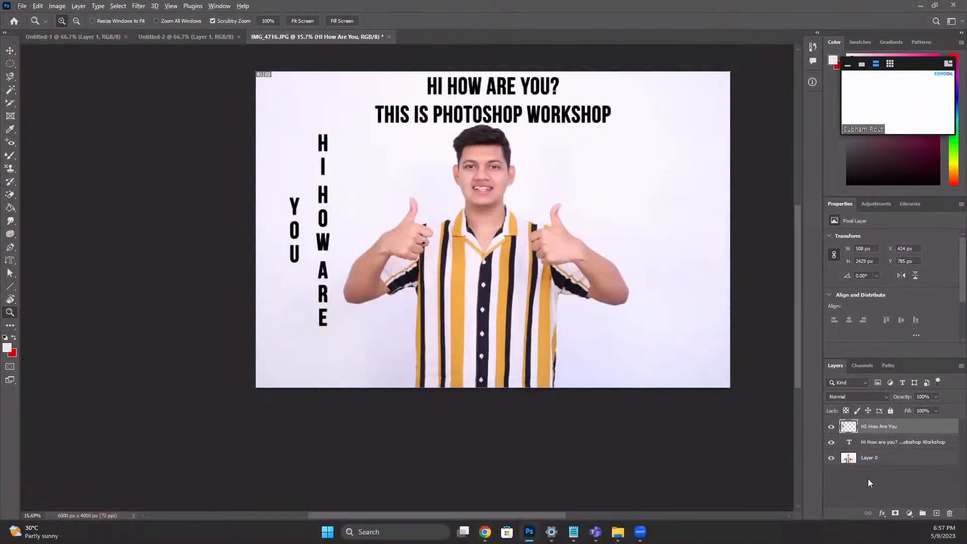
Step: Deselect all layers, and hide and show again the horizontal heading and vertical text layers to view the photo alone
click(883, 470)
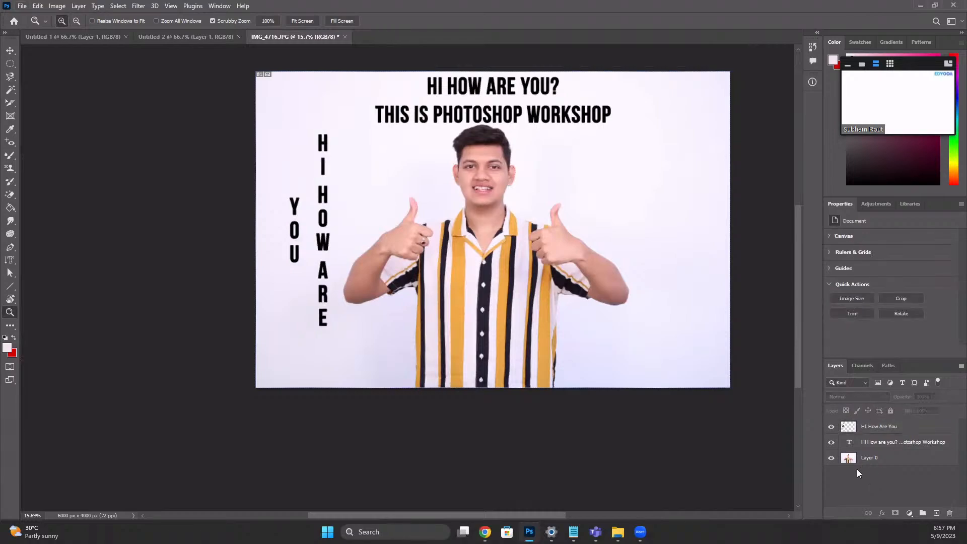
click(831, 442)
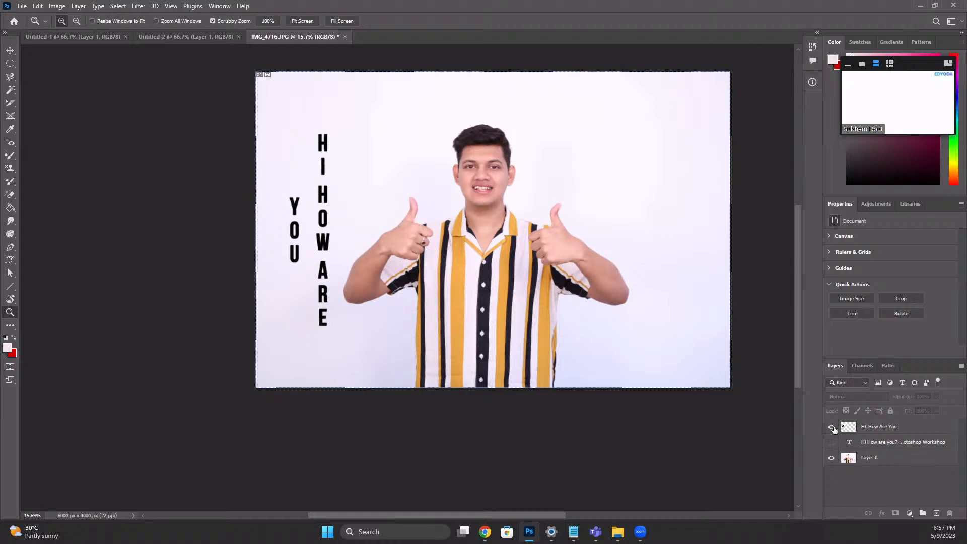
click(831, 427)
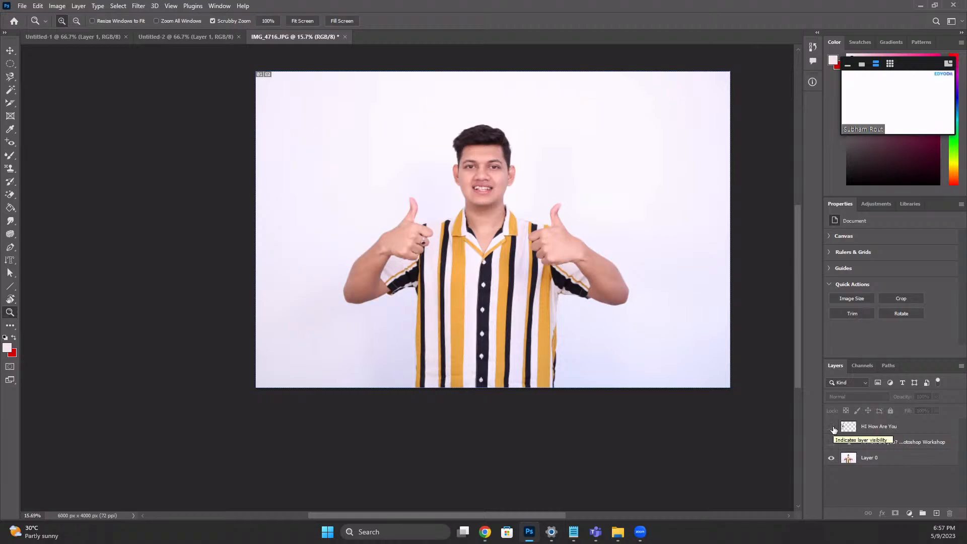
click(831, 427)
click(831, 443)
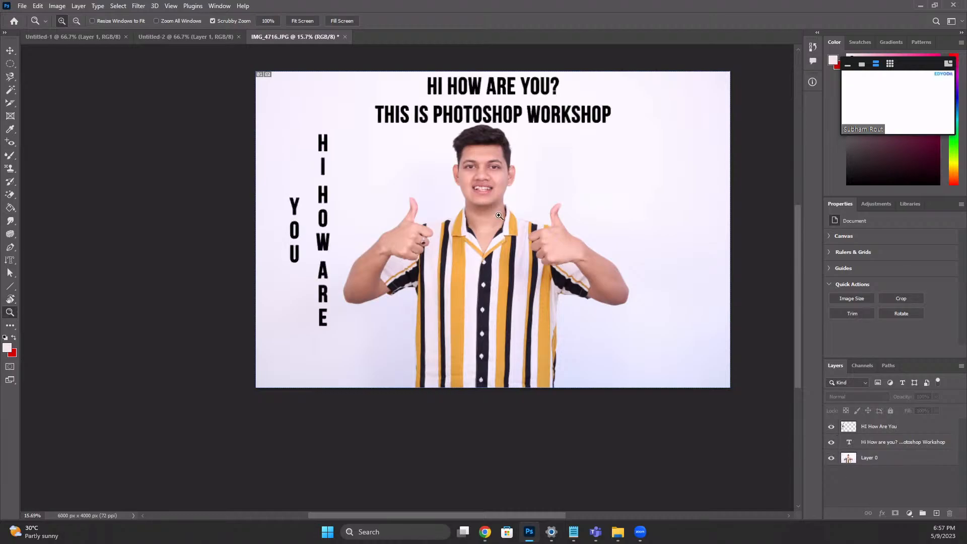
Step: Select the photo layer, Layer 0
key(alt)
drag(513, 136, 488, 173)
scroll(488, 173, up, 5)
scroll(478, 251, down, 2)
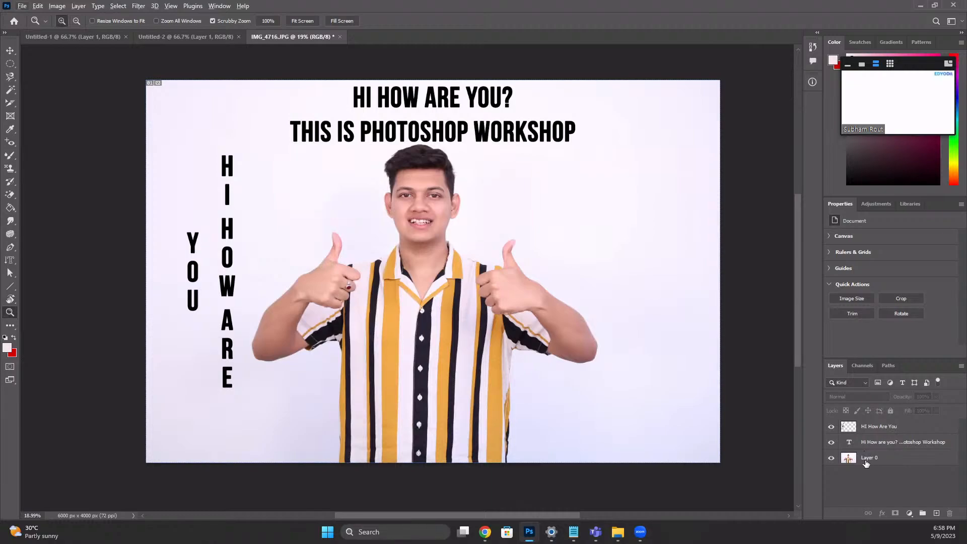
click(857, 459)
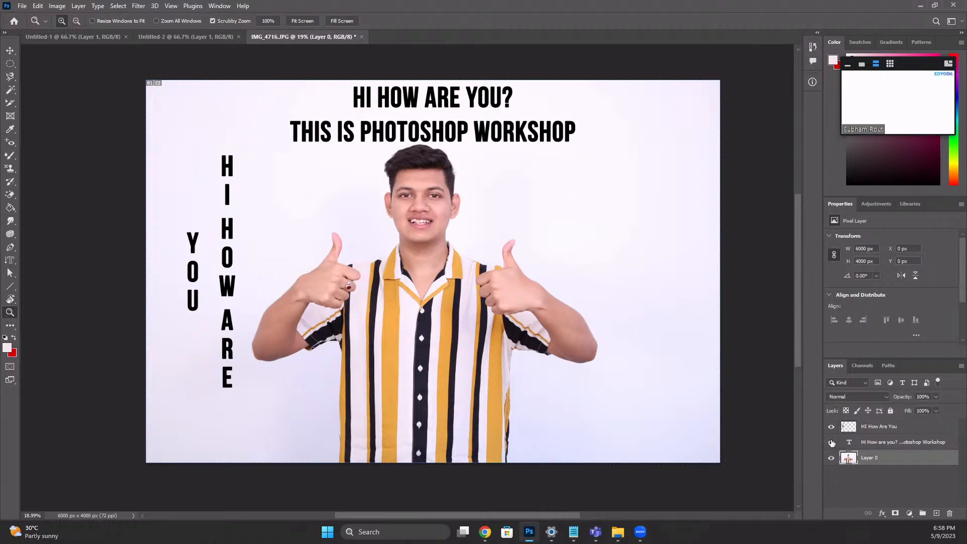
Step: Hide and show again both text layers to compare the photo with and without them
click(831, 442)
click(831, 426)
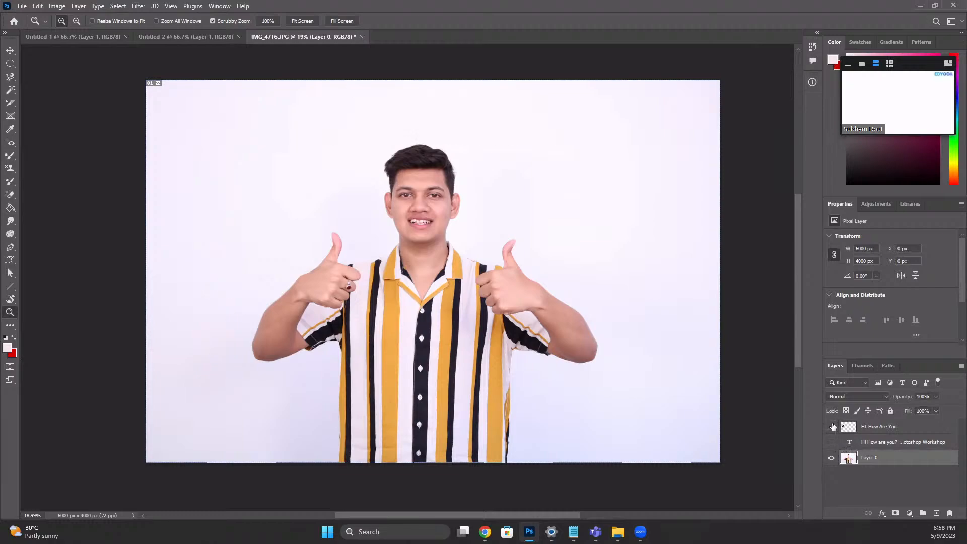
click(831, 442)
click(831, 427)
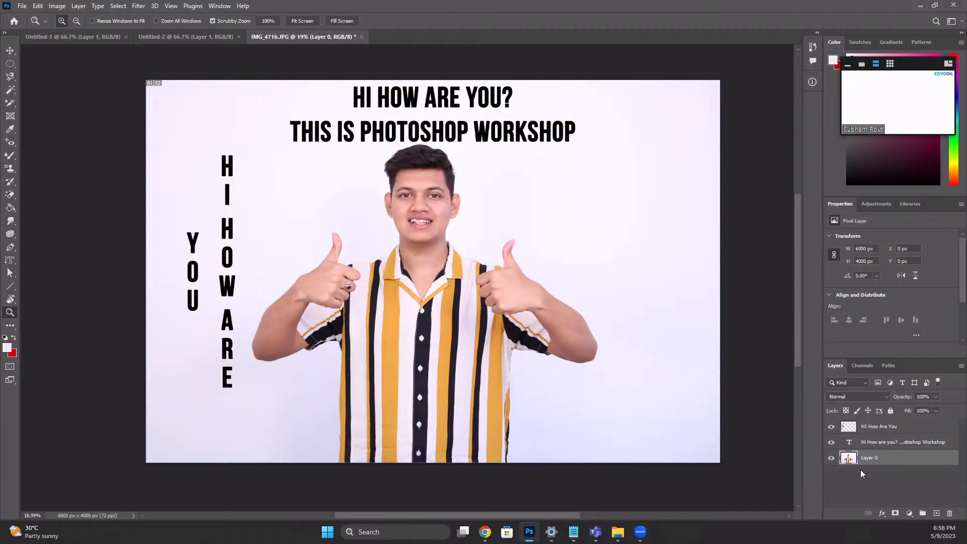
Step: Add an empty layer directly above the photo layer and choose the regular Brush tool instead of the Mixer Brush
click(936, 513)
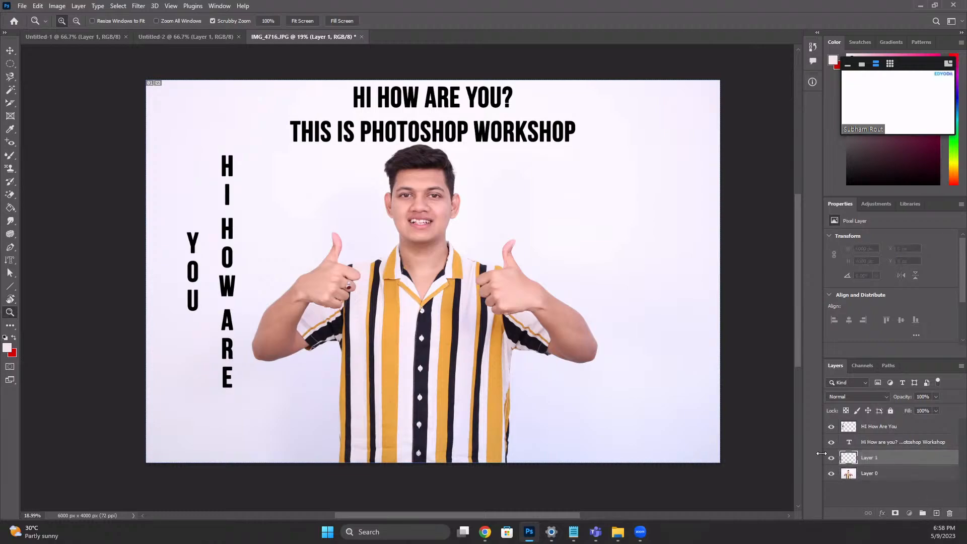
key(b)
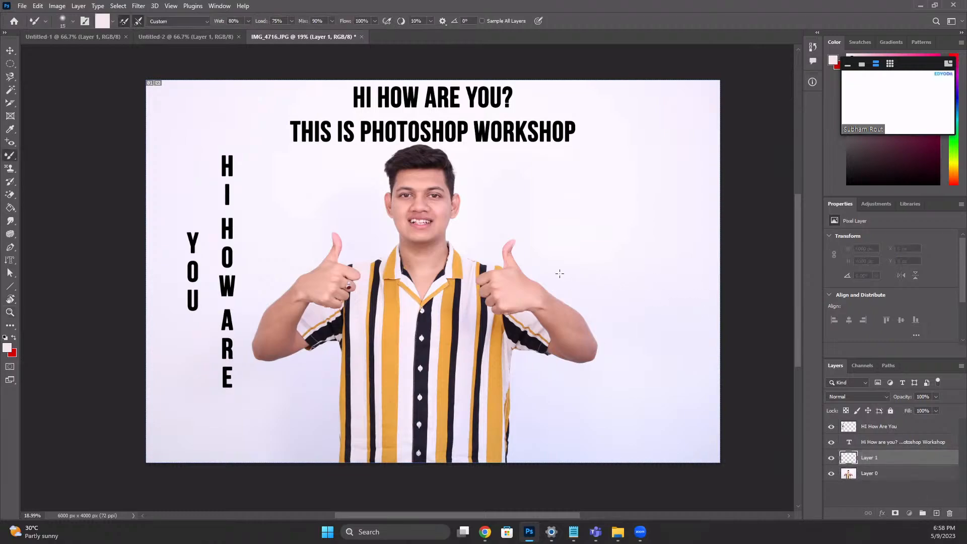
key(bracketright)
key(bracketright)
key(bracketright)
key(bracketright)
key(bracketright)
key(bracketright)
key(bracketright)
key(bracketright)
key(bracketleft)
key(bracketleft)
key(bracketleft)
key(bracketleft)
key(bracketleft)
key(bracketleft)
key(bracketleft)
key(bracketleft)
right_click(15, 154)
click(27, 156)
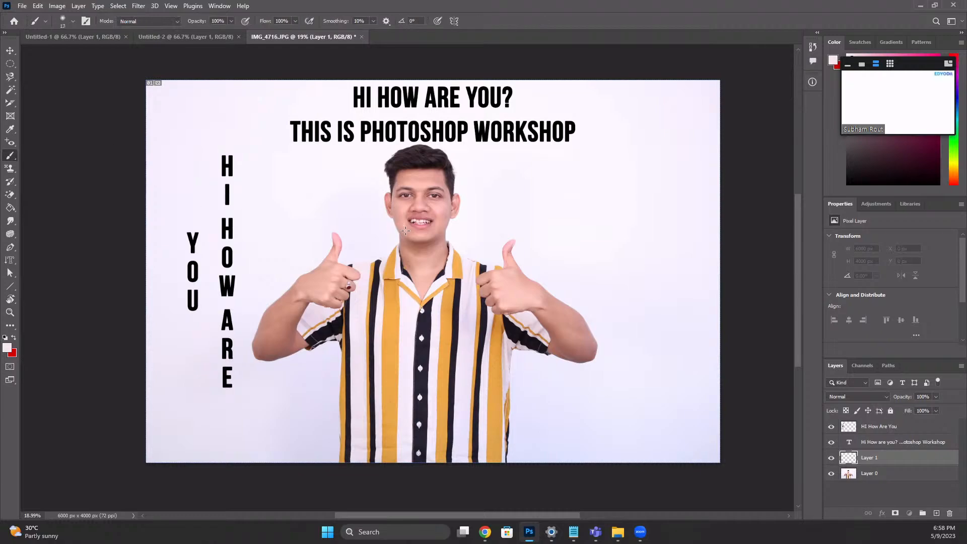
Step: Paint soft pale pink strokes with a 700 px brush over the man's face and upper body on the new layer
key(bracketleft)
key(bracketleft)
key(bracketleft)
key(bracketleft)
key(bracketleft)
key(bracketright)
key(bracketright)
key(bracketright)
key(bracketright)
key(bracketright)
key(bracketright)
key(bracketright)
key(bracketright)
key(bracketright)
key(bracketright)
key(bracketright)
key(bracketright)
key(bracketright)
mouse_move(339, 220)
mouse_down()
mouse_move(504, 256)
mouse_move(484, 181)
mouse_move(443, 191)
mouse_up()
mouse_move(550, 286)
mouse_down()
mouse_move(398, 199)
mouse_move(423, 171)
mouse_move(418, 156)
mouse_up()
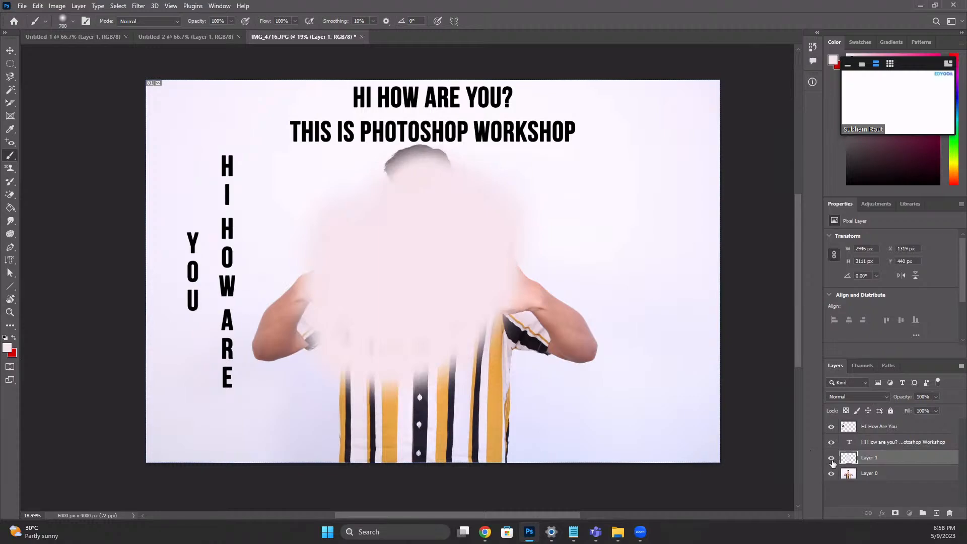
Step: Hide and show again the painted layer, and extend the pink paint over the arm on the photo's right side
click(831, 457)
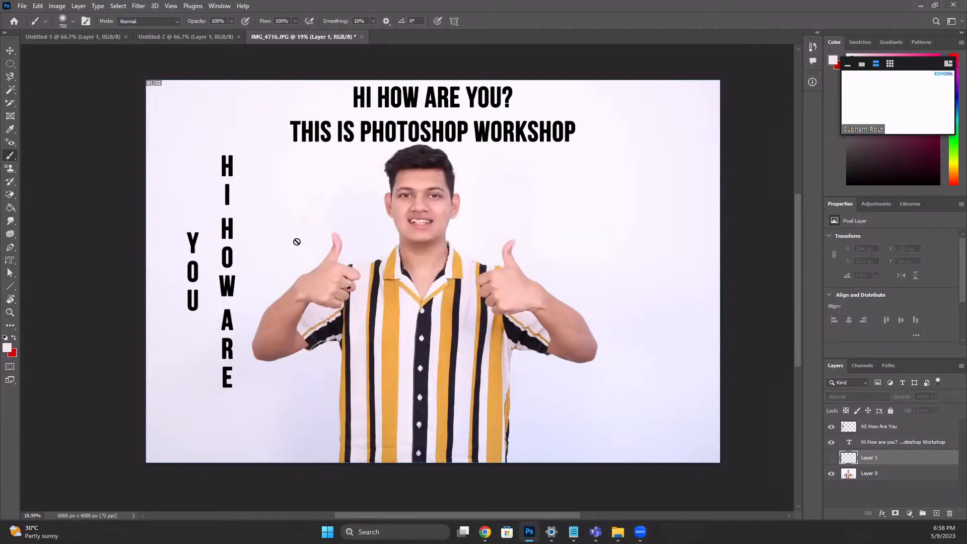
click(831, 457)
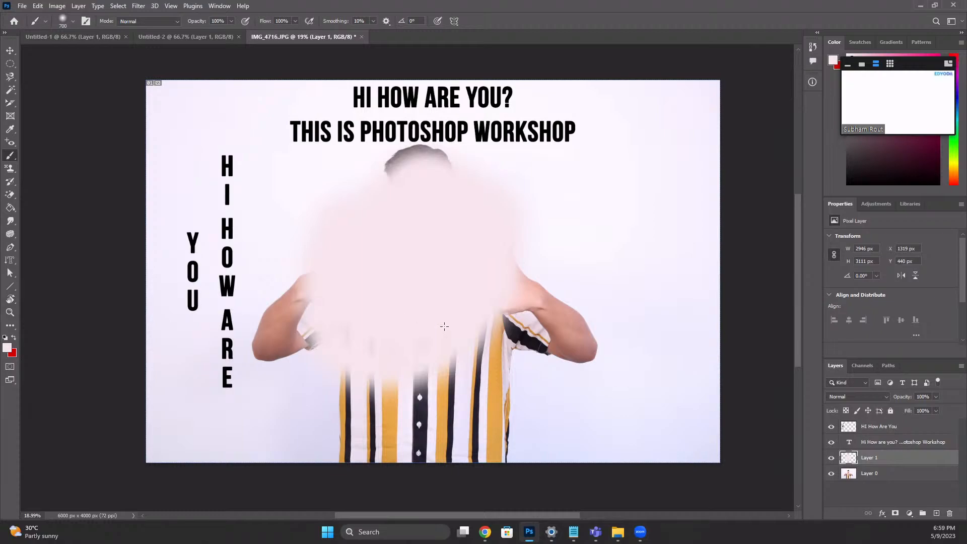
mouse_move(444, 326)
mouse_down()
mouse_move(570, 292)
mouse_move(566, 300)
mouse_up()
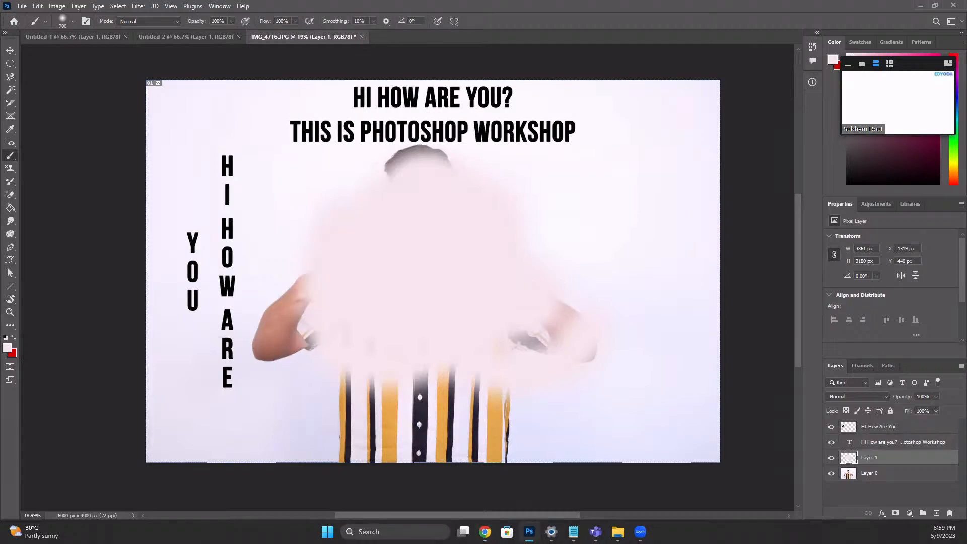
Step: Close the Untitled-2 document and the IMG_4716.JPG photo without saving changes
click(617, 531)
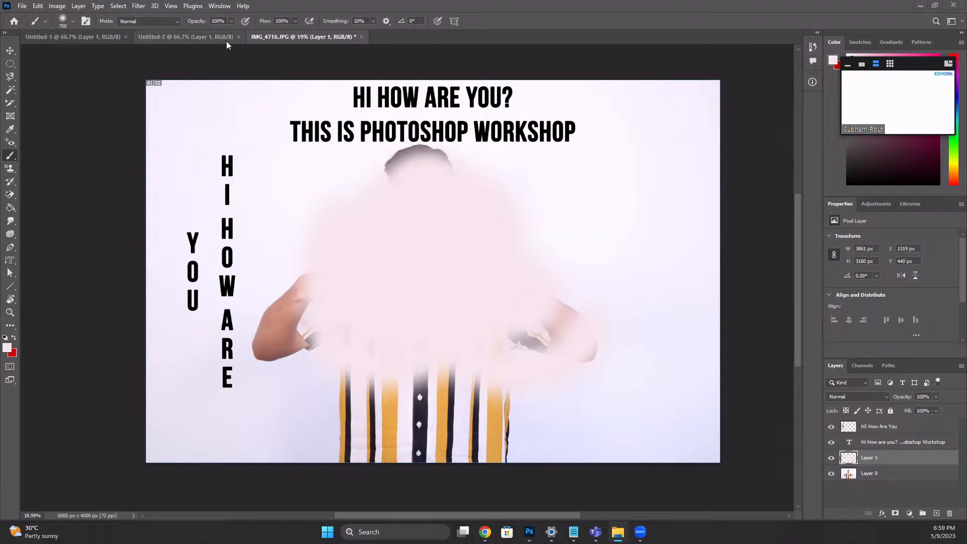
click(238, 36)
click(249, 37)
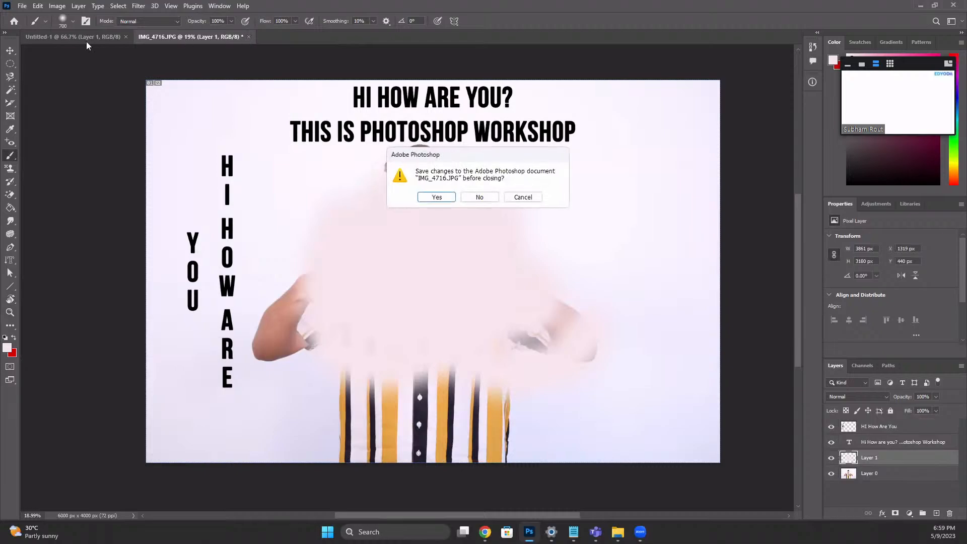
click(479, 197)
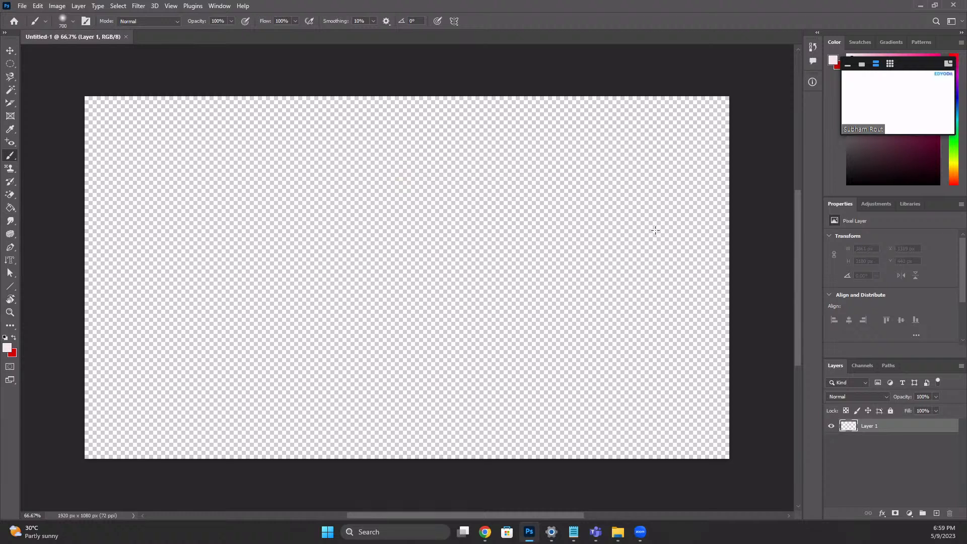
Step: Add a Solid Color fill layer with hex colour ffef00 to the blank Untitled-1 document
key(alt+Tab)
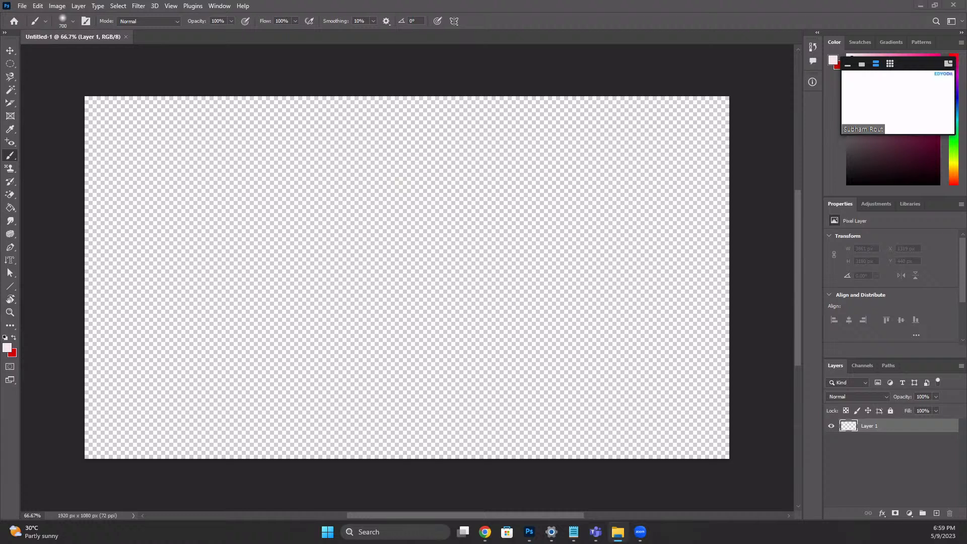
click(909, 514)
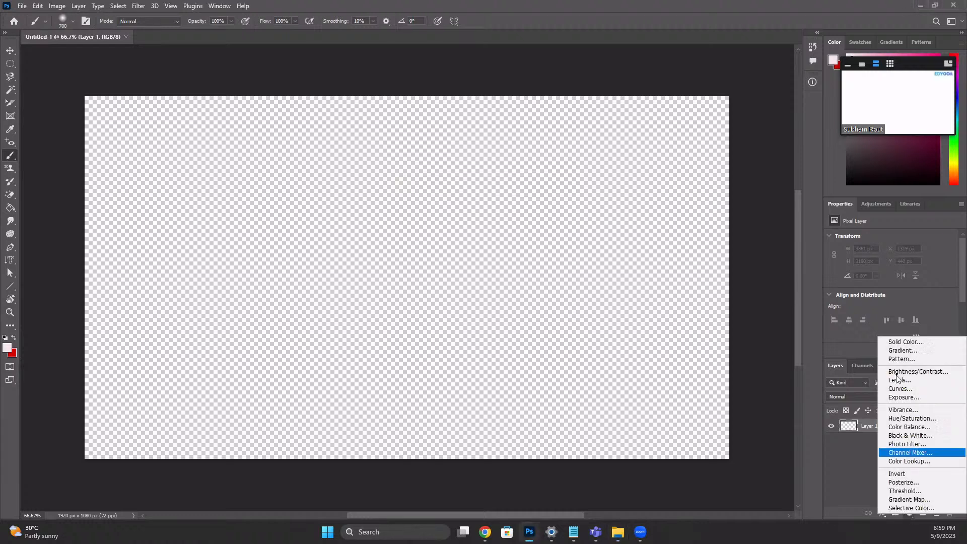
click(900, 342)
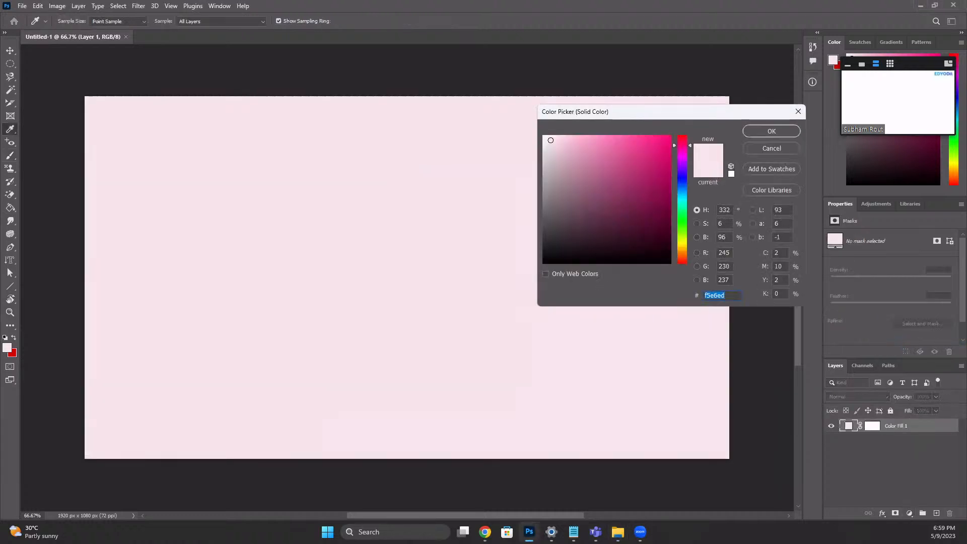
key(alt+Tab)
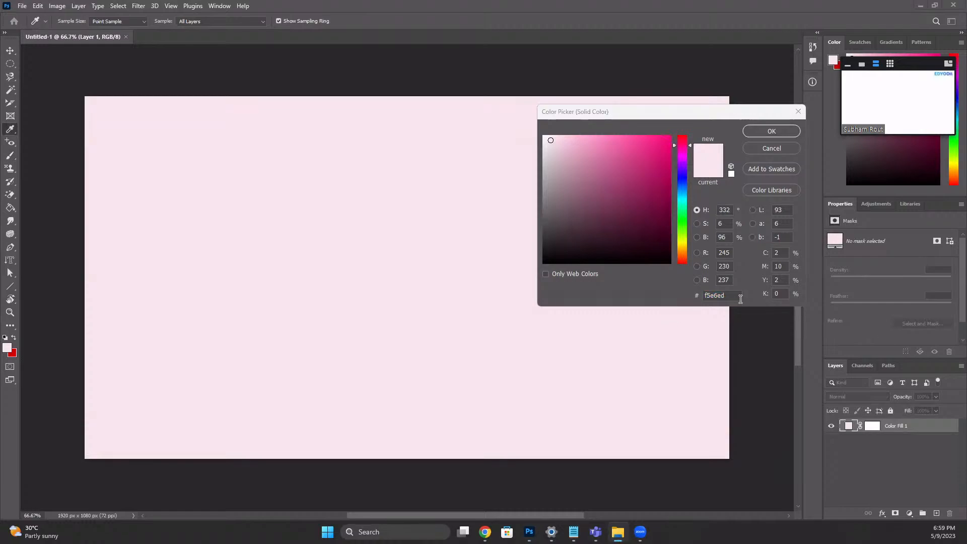
click(698, 303)
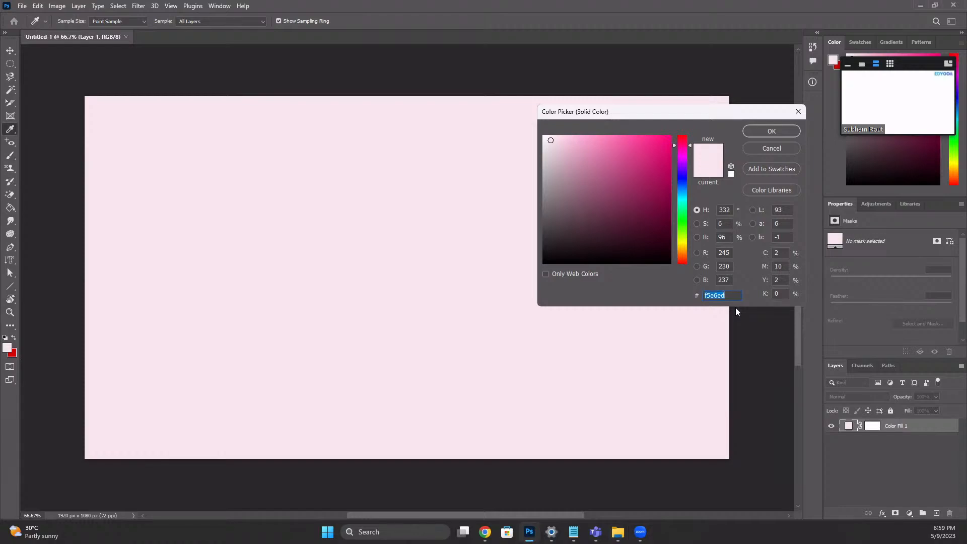
text(FFEF00)
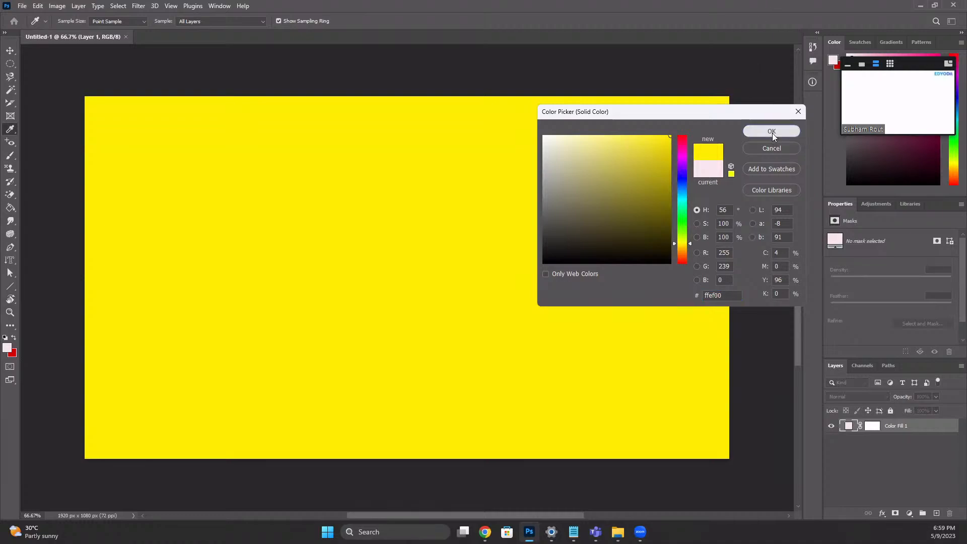
click(772, 132)
scroll(539, 268, down, 3)
scroll(539, 268, up, 2)
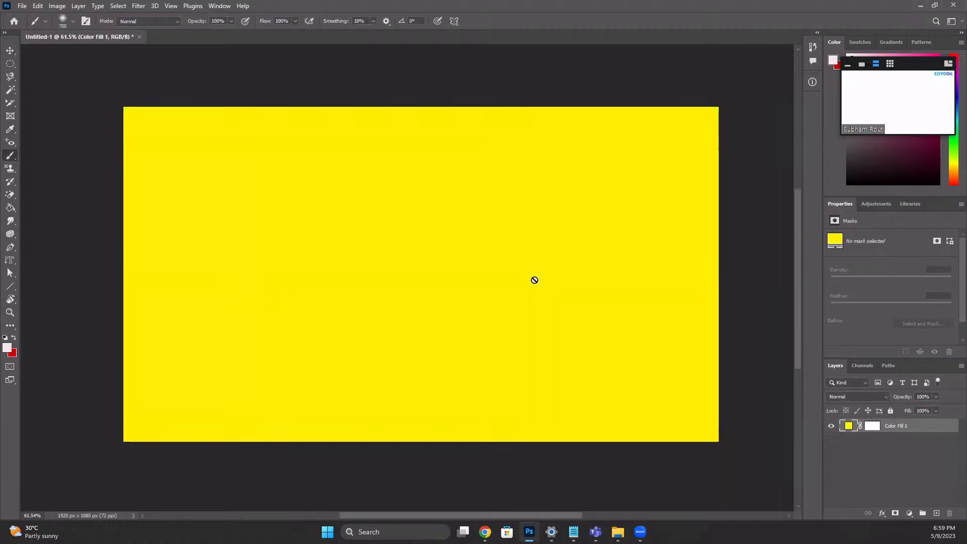
scroll(534, 279, down, 1)
scroll(504, 252, up, 3)
scroll(504, 252, down, 4)
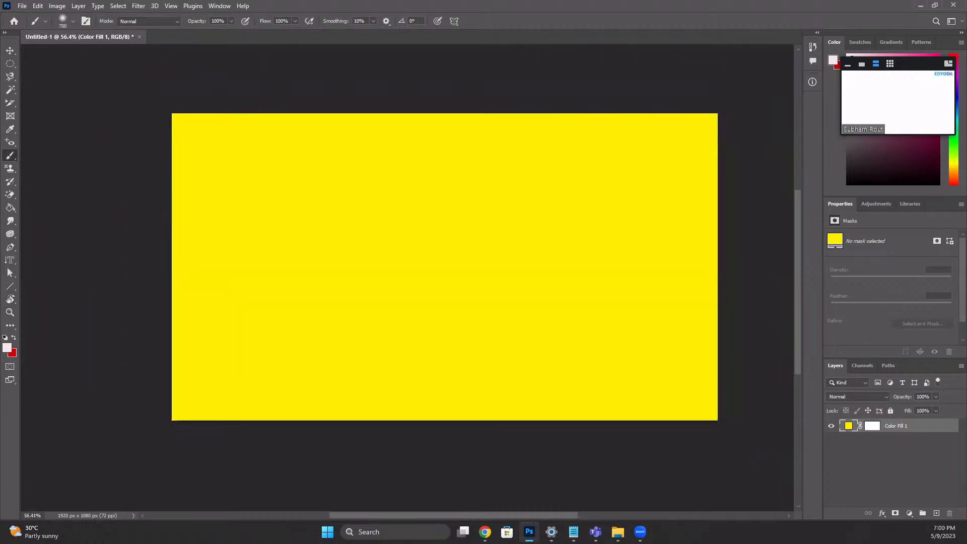
Step: Open the Cyberpunk character PNG as its own document, and place the same image in the yellow Untitled-1 document
key(alt+Tab)
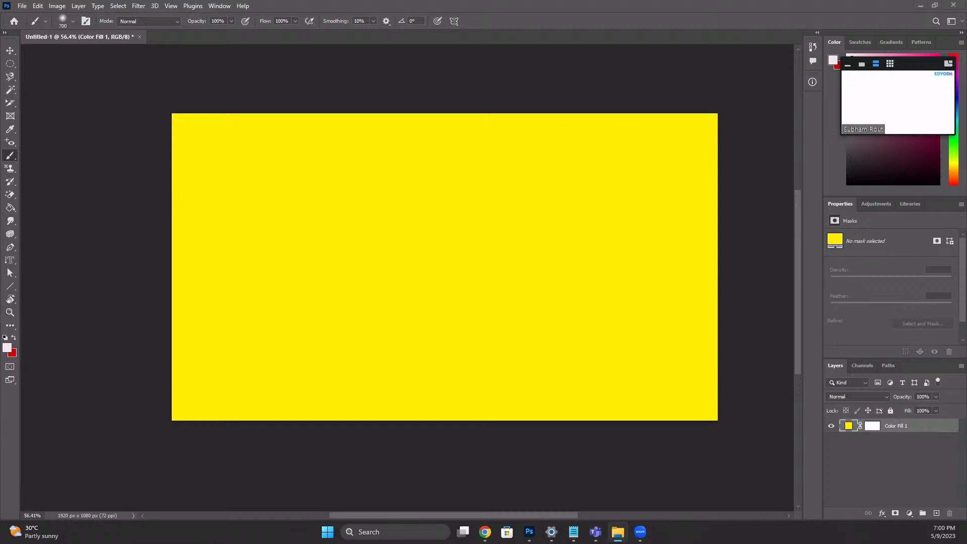
drag(901, 460, 844, 453)
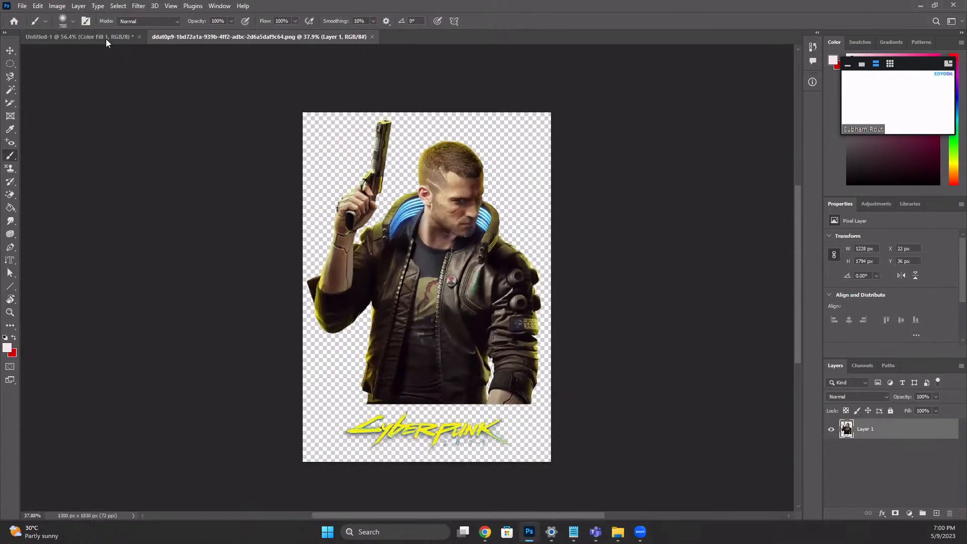
click(106, 38)
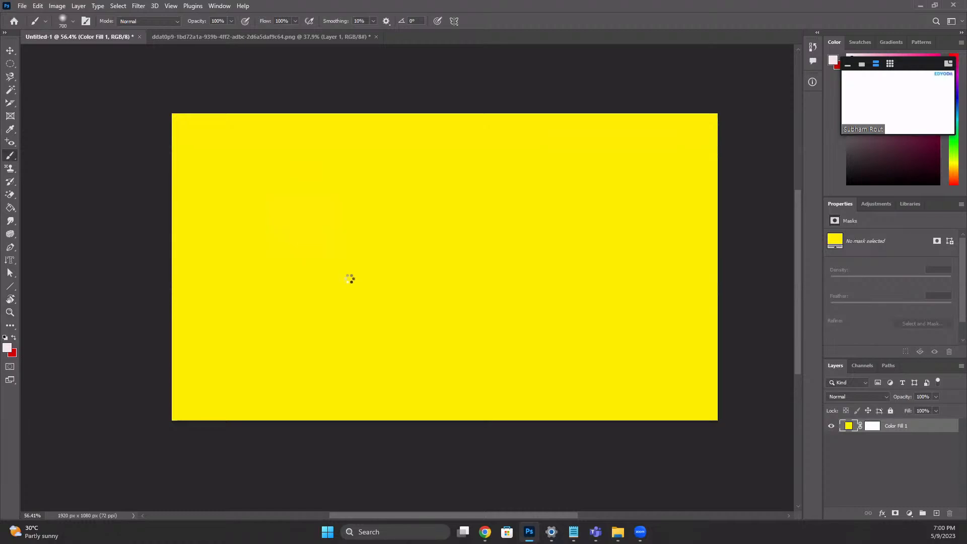
scroll(472, 259, down, 2)
scroll(473, 269, up, 6)
key(Return)
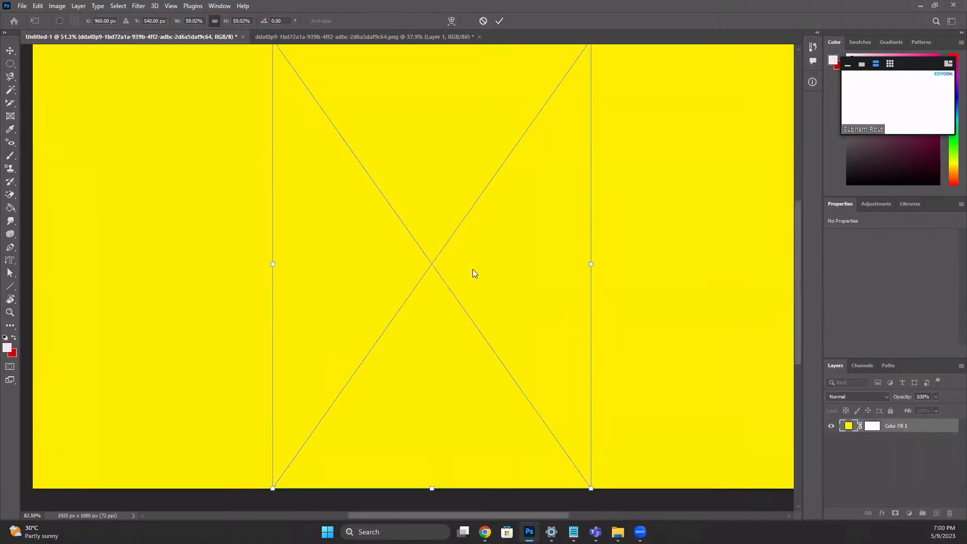
scroll(473, 269, down, 2)
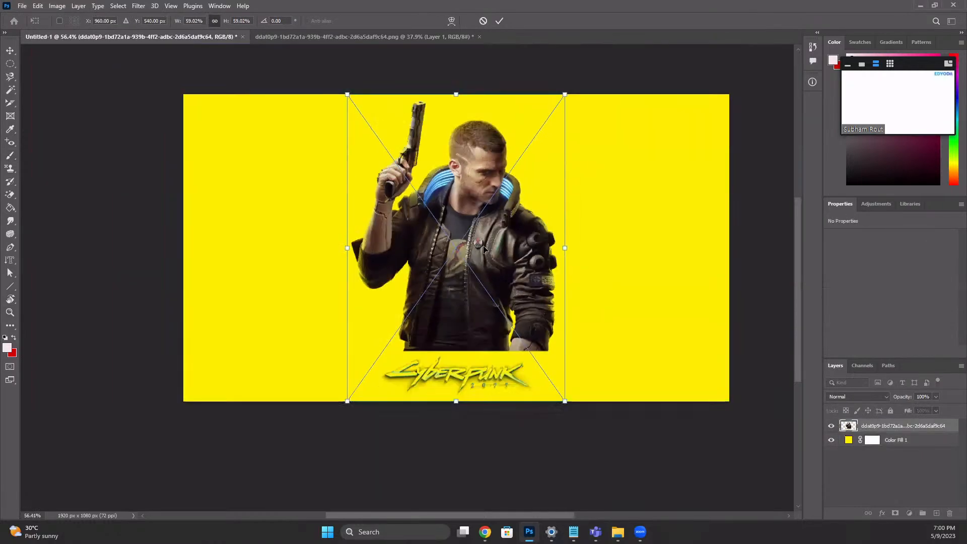
Step: Move the placed character to the canvas's right side, enlarge it to 67.96%, and let its lower part extend below the canvas
drag(484, 249, 585, 249)
drag(511, 145, 458, 123)
drag(624, 189, 626, 200)
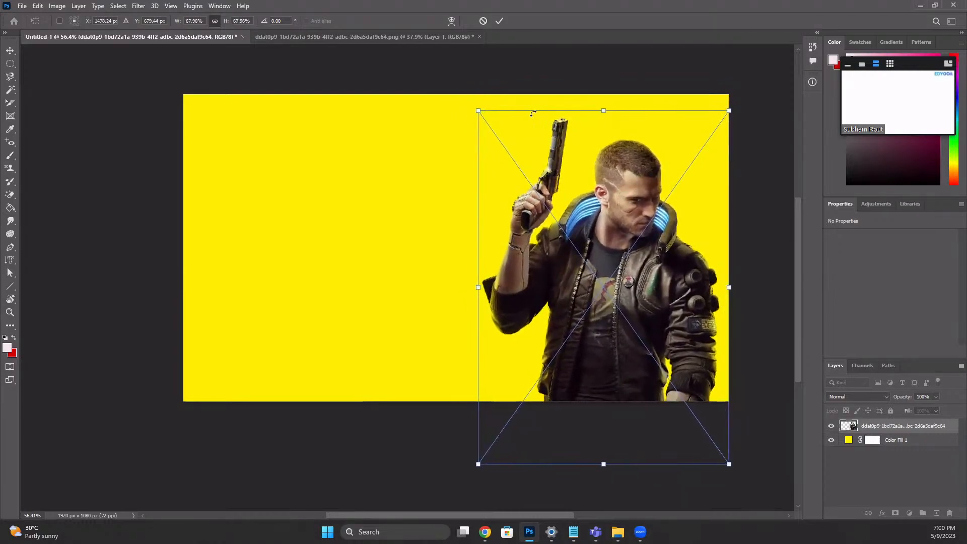
key(Return)
Step: Shift the character slightly left with the Move tool to an X position of 1019 px
key(b)
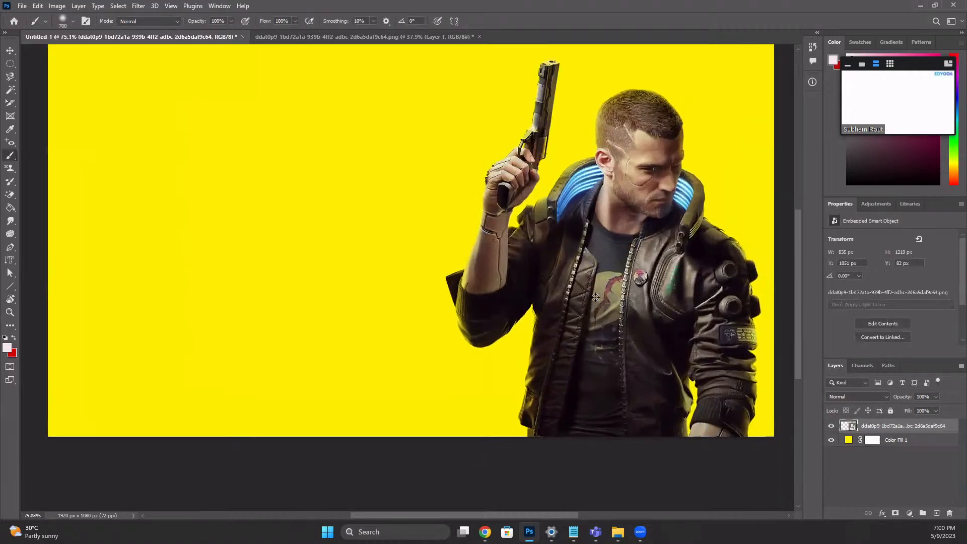
key(v)
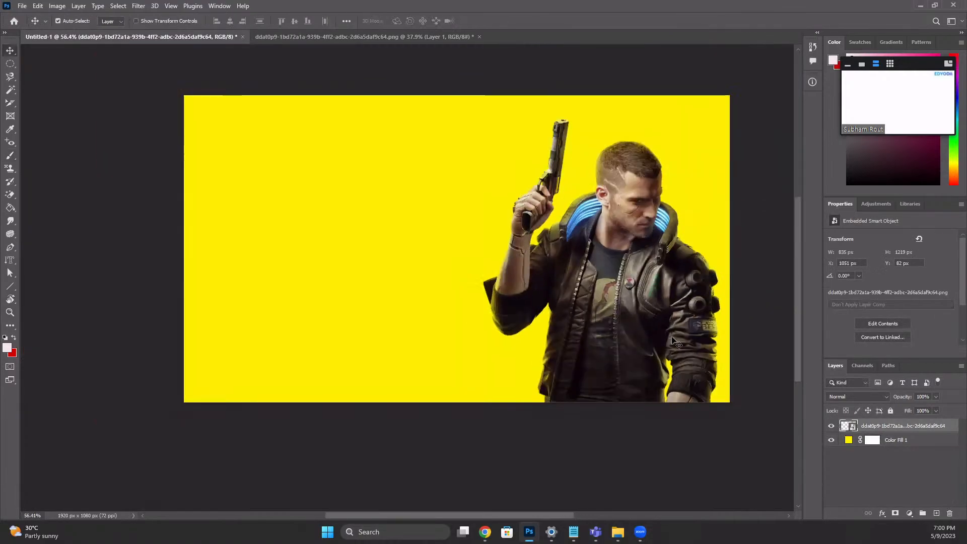
drag(628, 313, 615, 313)
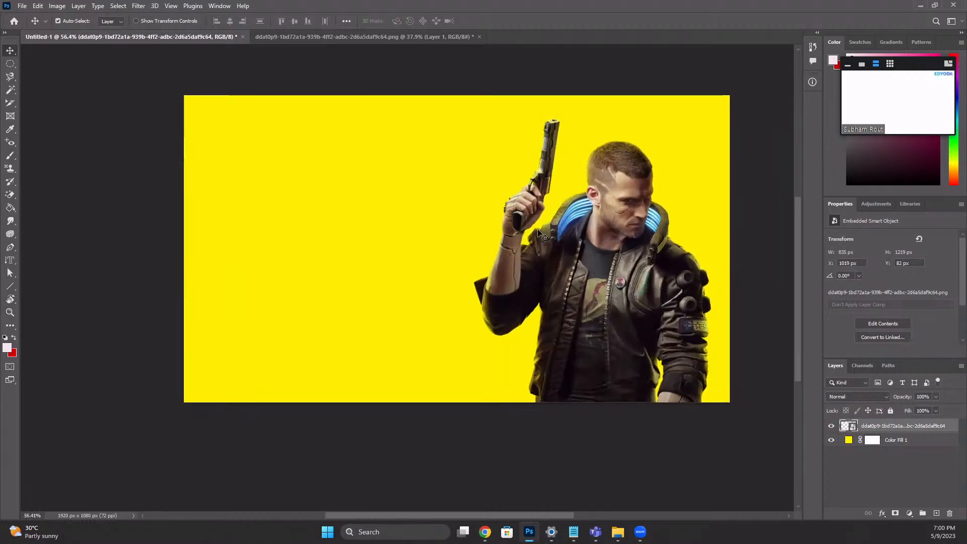
scroll(521, 219, down, 2)
scroll(519, 217, up, 2)
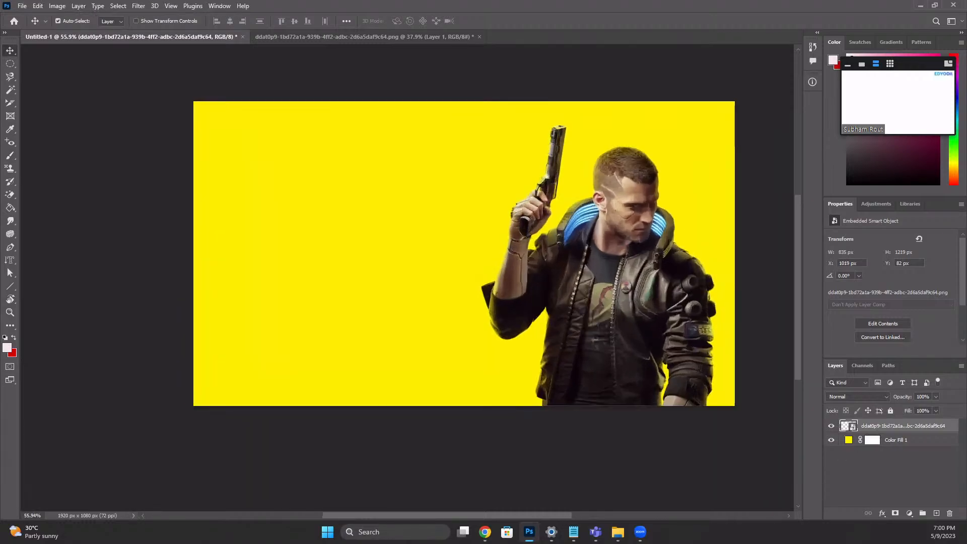
Step: Place the ffef00.png skyline image along the canvas's bottom edge and move its layer beneath the character layer
key(alt+Tab)
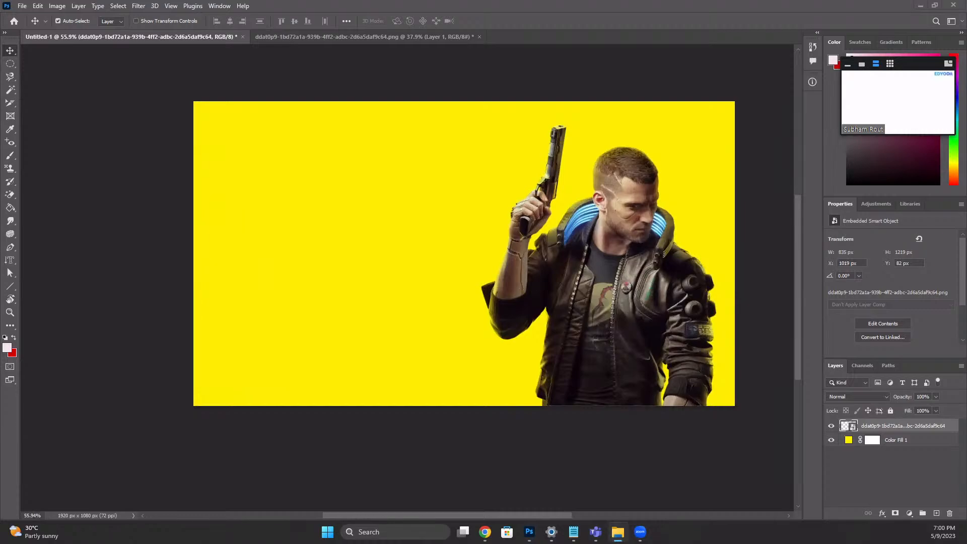
drag(923, 263, 399, 272)
drag(467, 272, 469, 309)
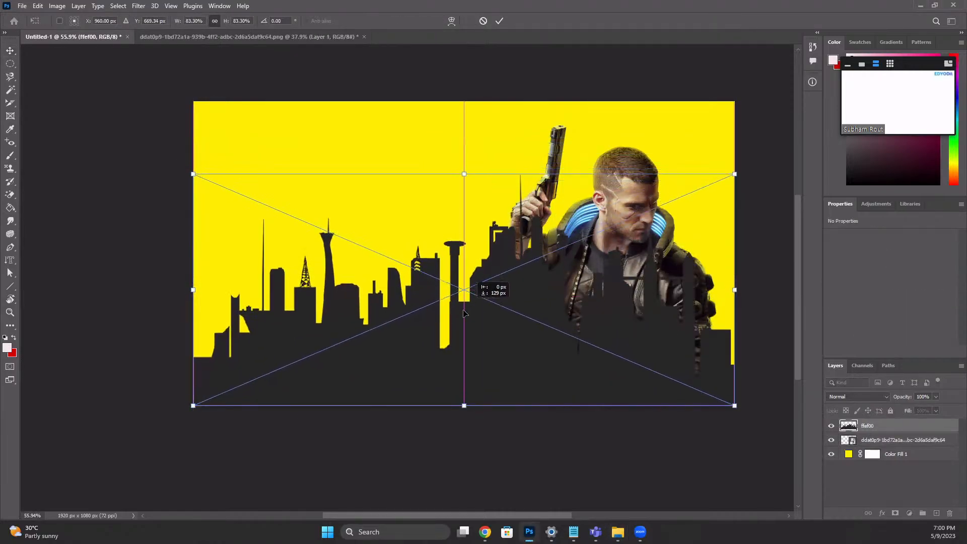
drag(867, 429, 850, 446)
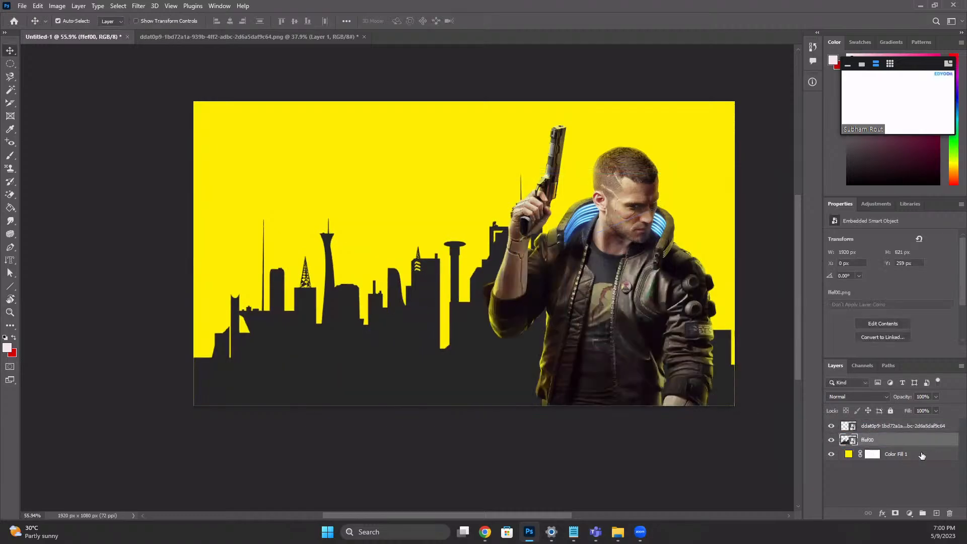
Step: Enlarge the ffef00 skyline layer to 138.07% and lower it to a Y position of 220 px
scroll(299, 327, up, 2)
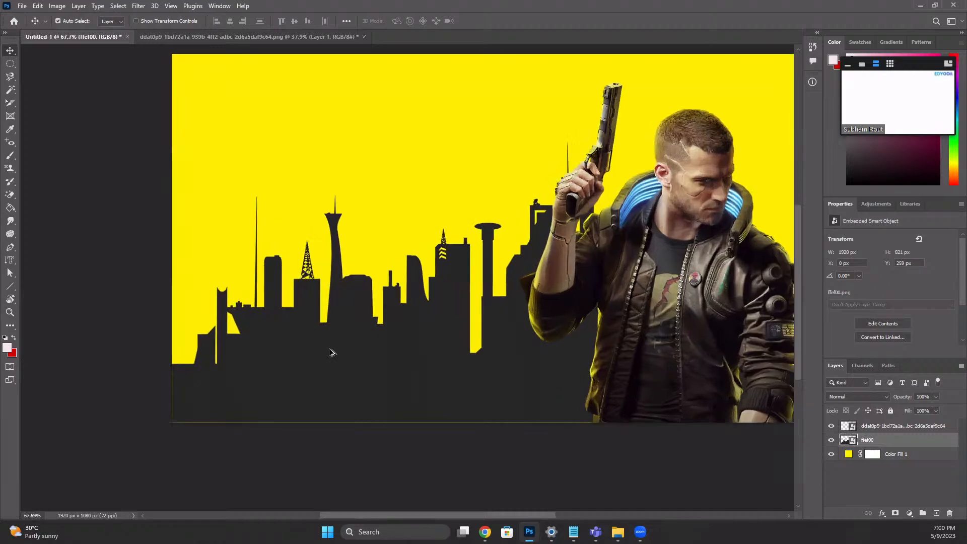
scroll(330, 352, down, 2)
key(ctrl+t)
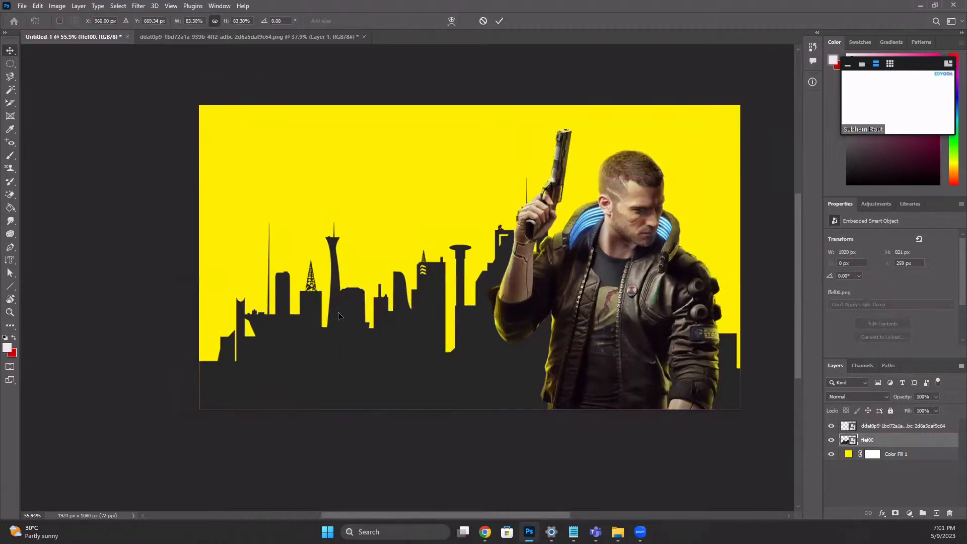
drag(199, 177, 32, 103)
drag(455, 182, 455, 215)
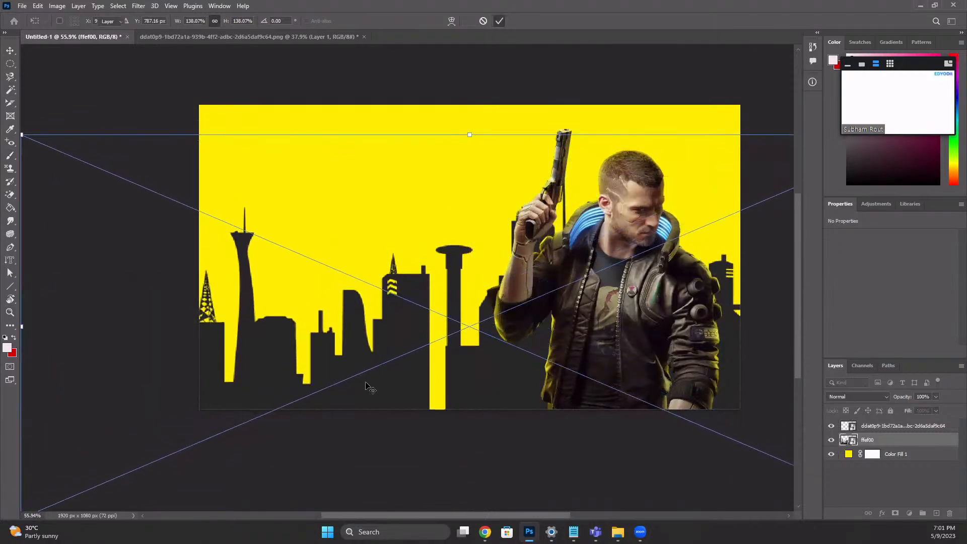
key(Return)
drag(402, 340, 404, 374)
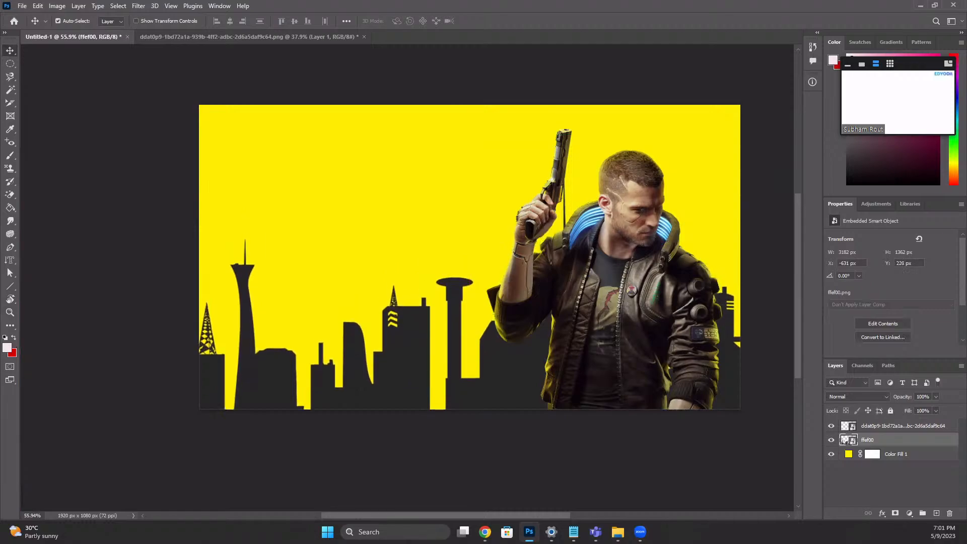
Step: Place the pngegg.png Cyberpunk 2077 logo, scale it to 52.72%, and position it in the canvas's upper-left corner
key(alt+Tab)
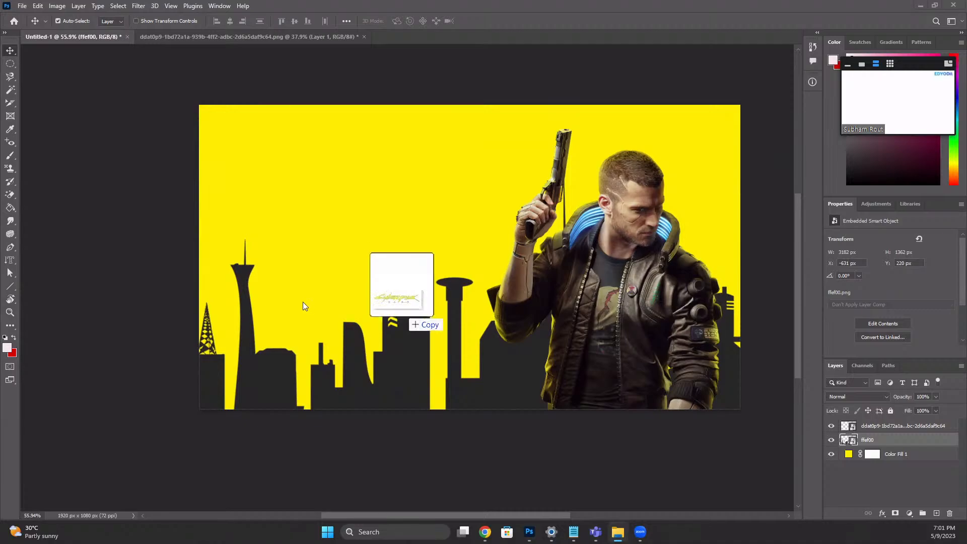
drag(388, 320, 317, 216)
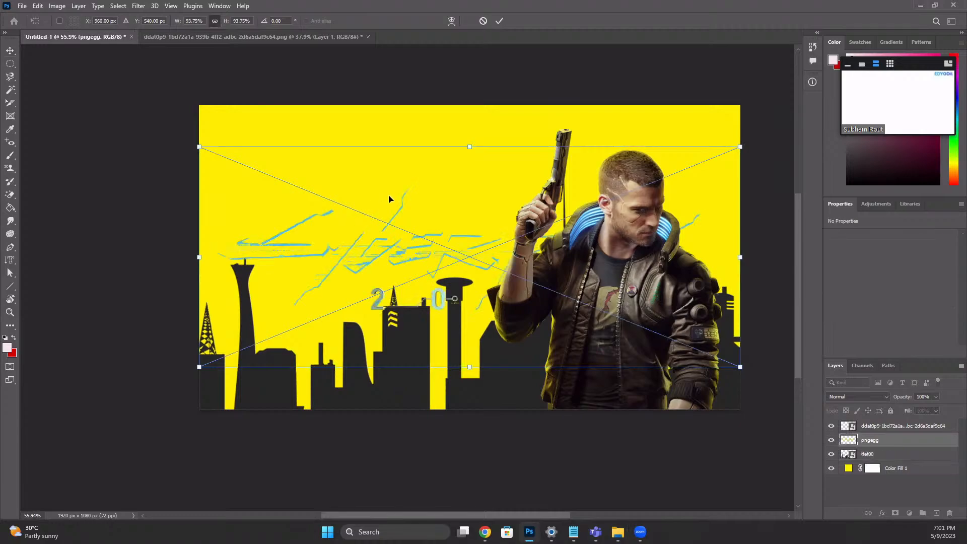
drag(449, 241, 444, 172)
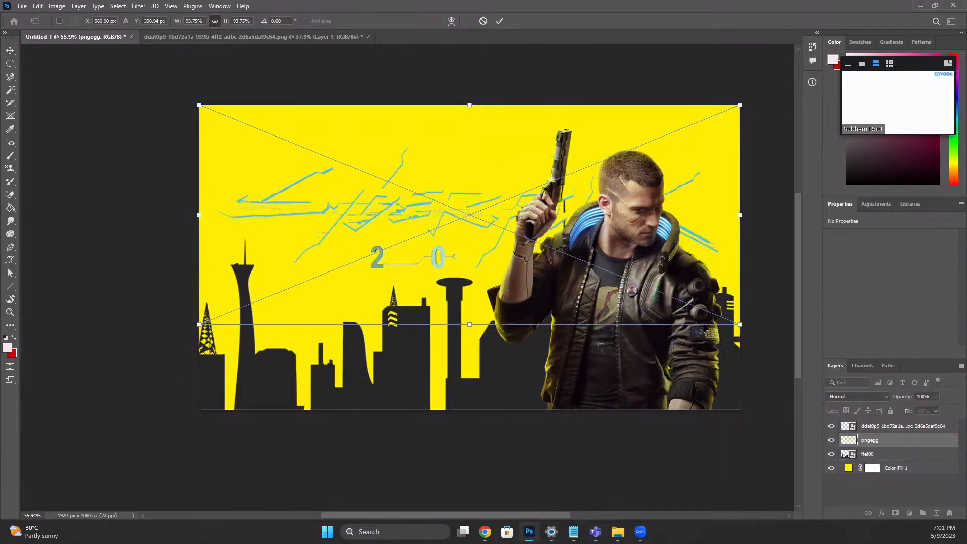
drag(739, 323, 503, 229)
mouse_move(345, 184)
mouse_down()
mouse_move(353, 395)
mouse_move(347, 151)
mouse_move(343, 168)
mouse_up()
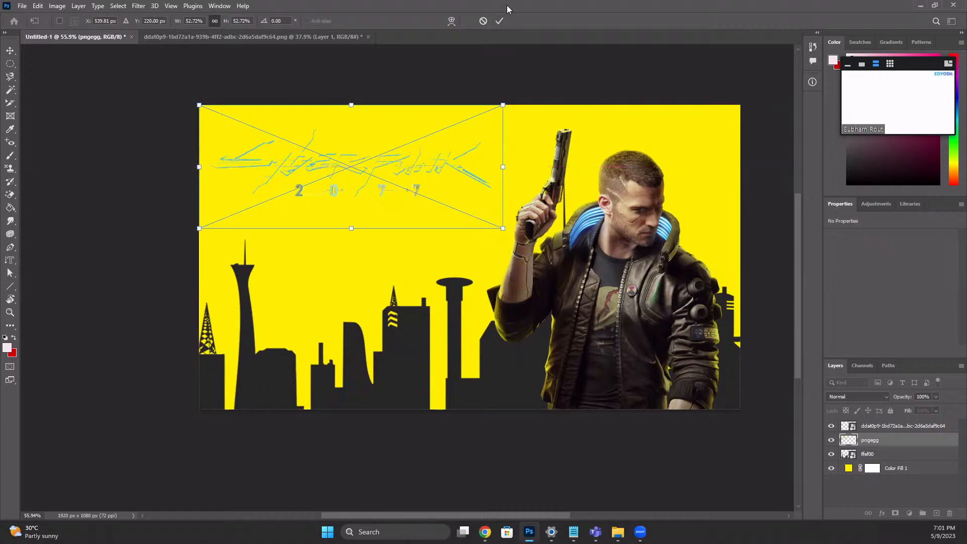
click(499, 20)
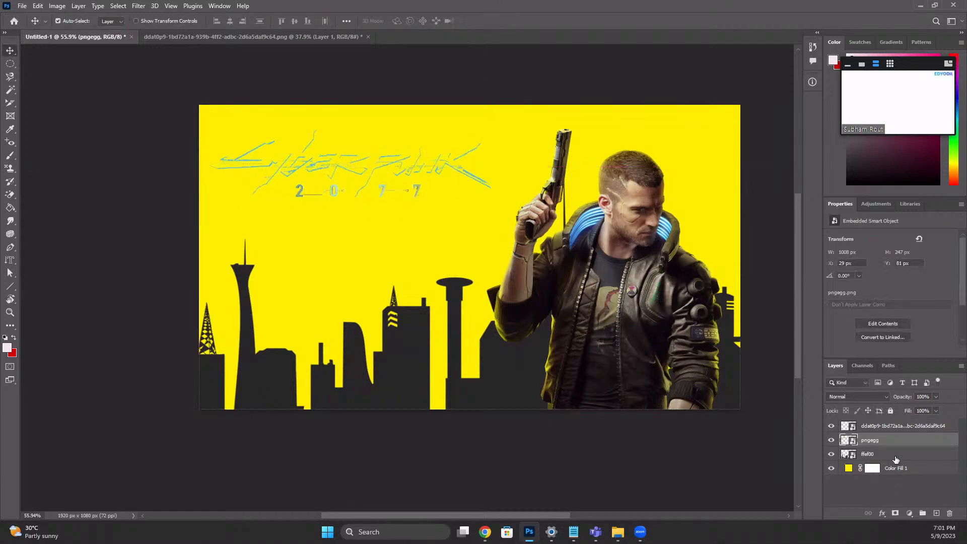
Step: Open the pngegg logo layer's Blending Options and enable an Outer Glow
click(915, 511)
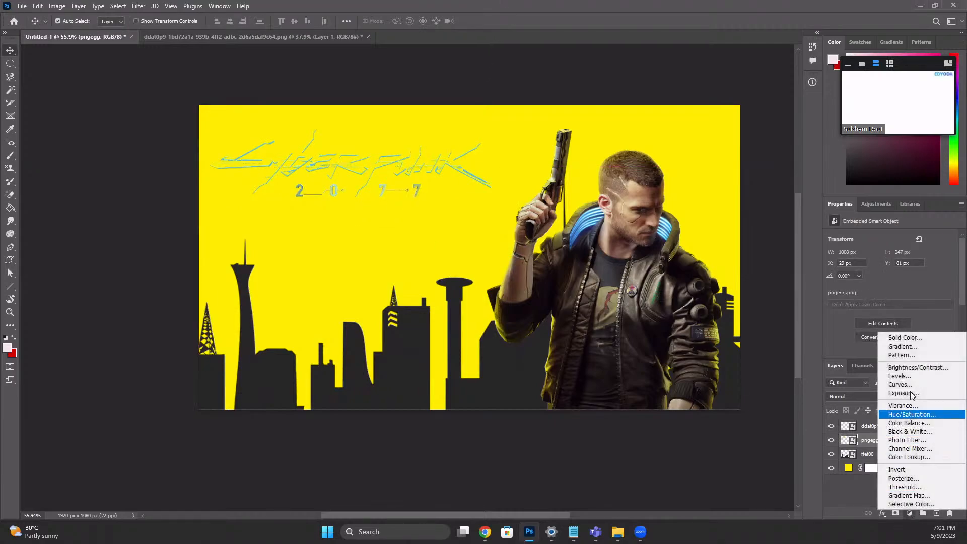
click(881, 513)
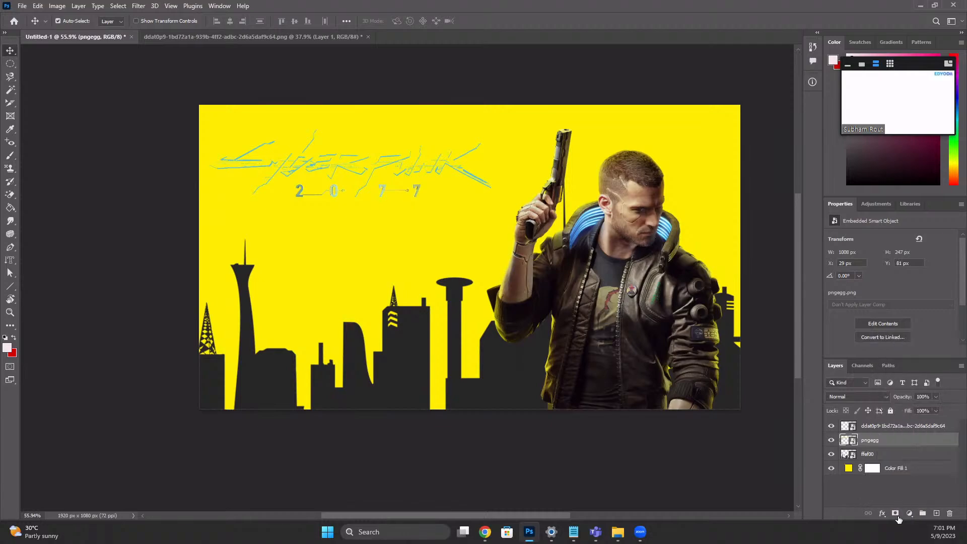
click(881, 513)
click(910, 419)
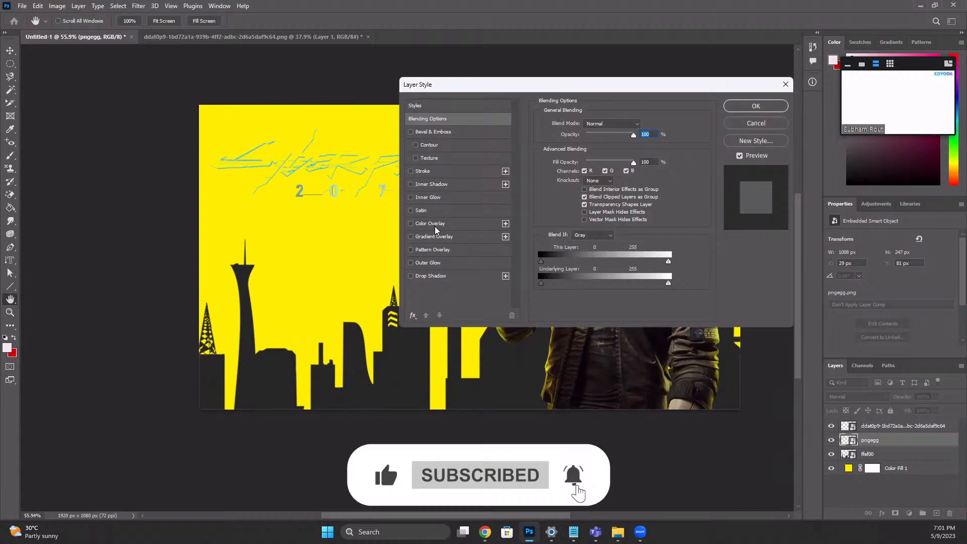
click(426, 262)
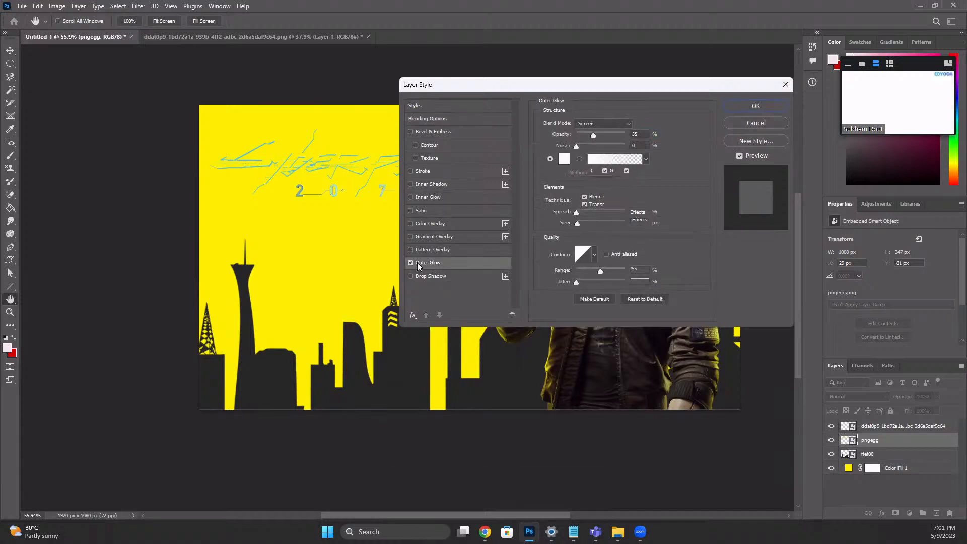
drag(612, 91, 700, 87)
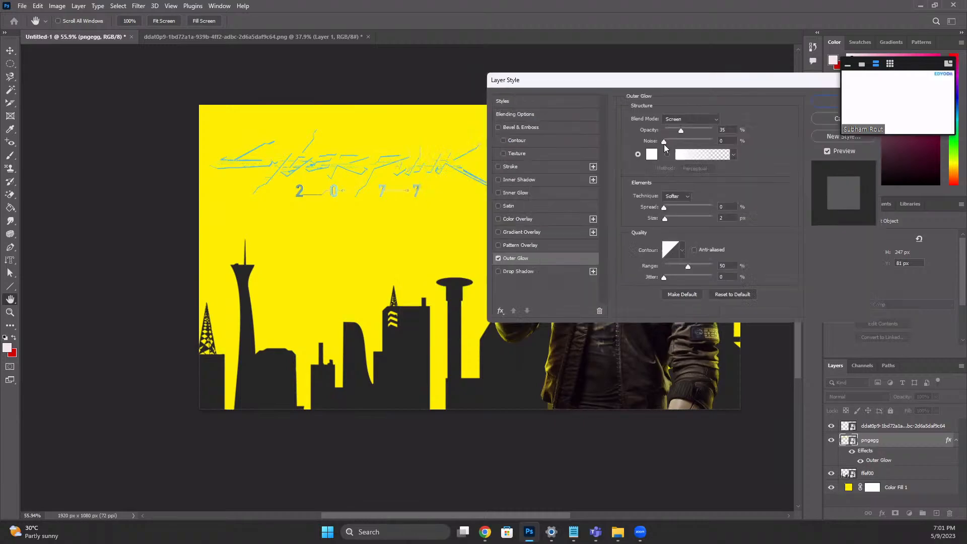
Step: Set the logo's Outer Glow blend mode to Normal, choose a new glow color, raise the glow's opacity, and apply the style
click(681, 121)
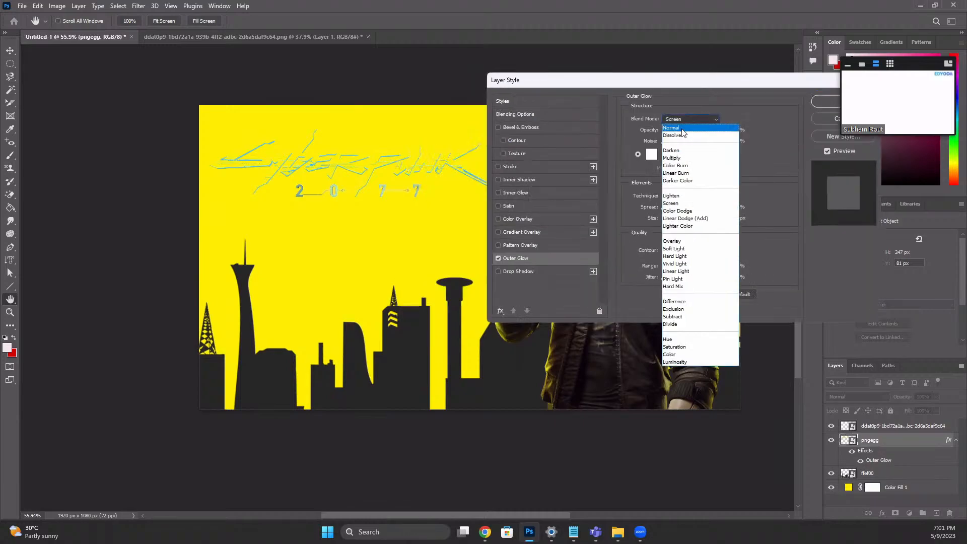
click(681, 129)
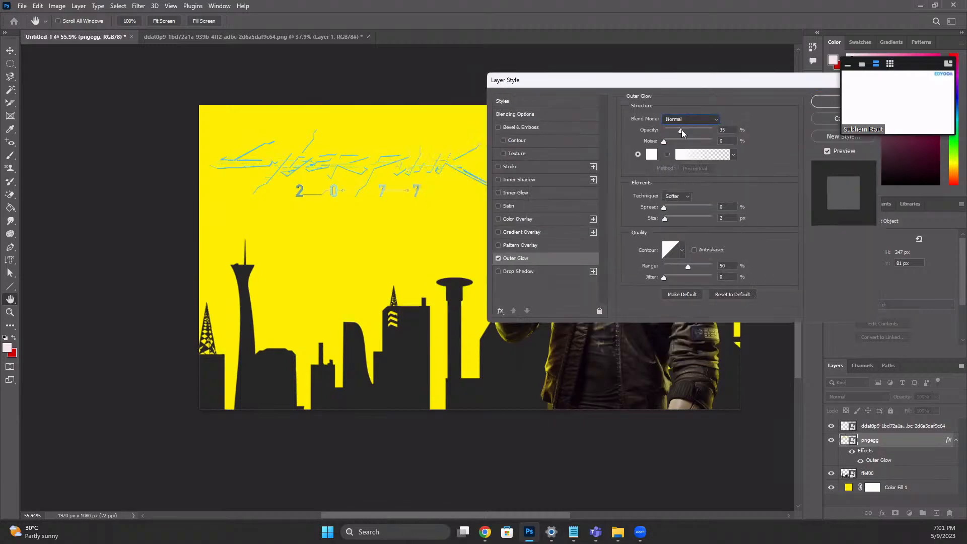
click(648, 158)
drag(621, 153, 530, 164)
click(784, 130)
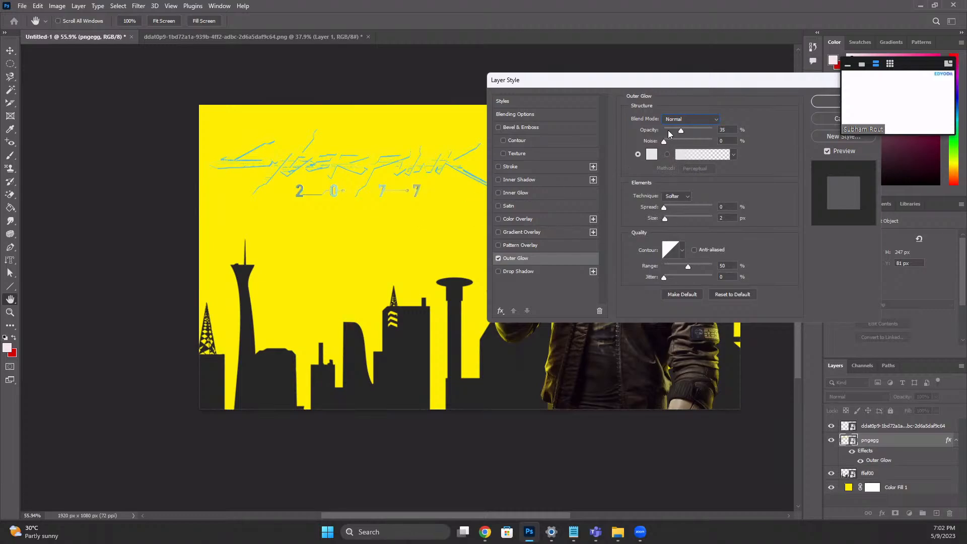
drag(668, 133, 724, 130)
key(Return)
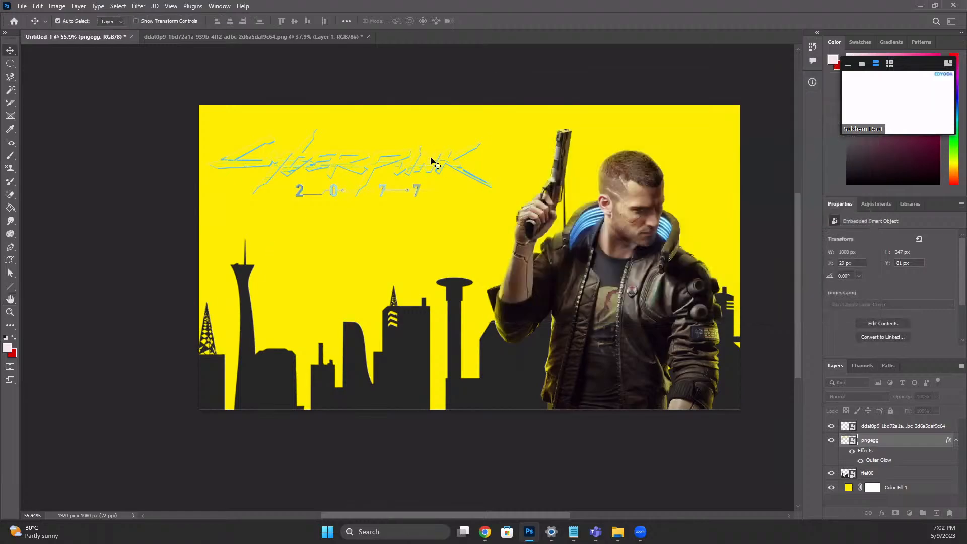
Step: Move the skyline layer up behind the logo to a Y position of -141 px
drag(403, 396, 402, 325)
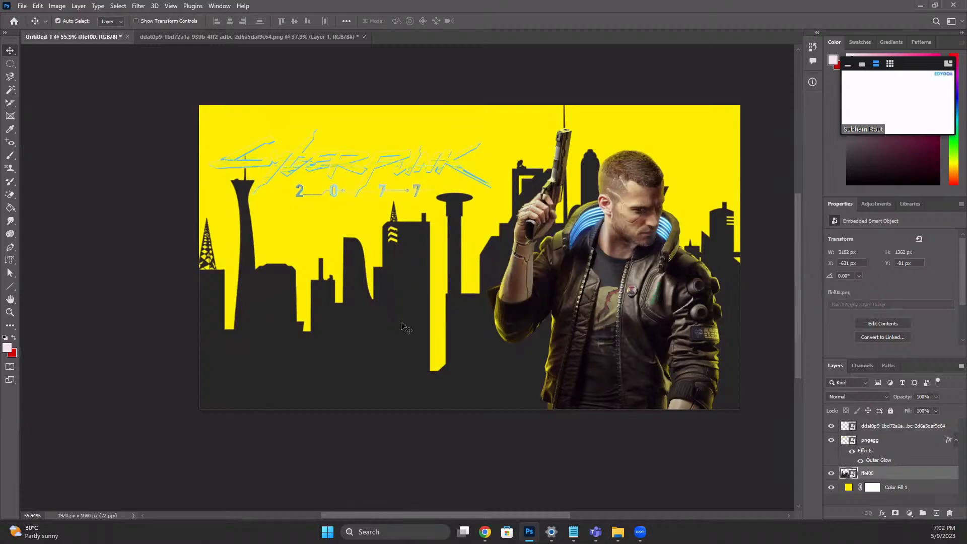
drag(383, 312, 381, 293)
right_click(381, 293)
click(366, 319)
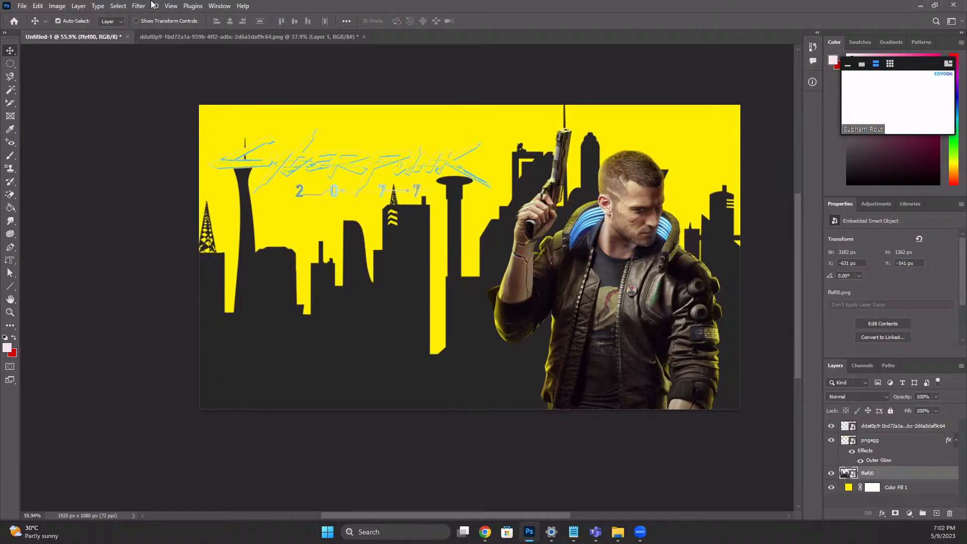
Step: Try rotating the canvas 180° and flipping it horizontally, undoing each change
click(78, 5)
mouse_move(61, 6)
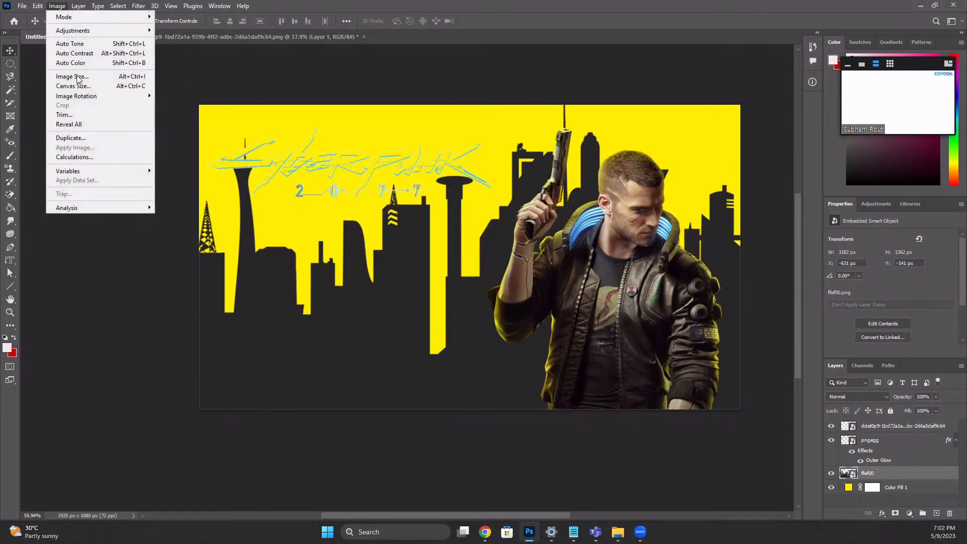
mouse_move(84, 97)
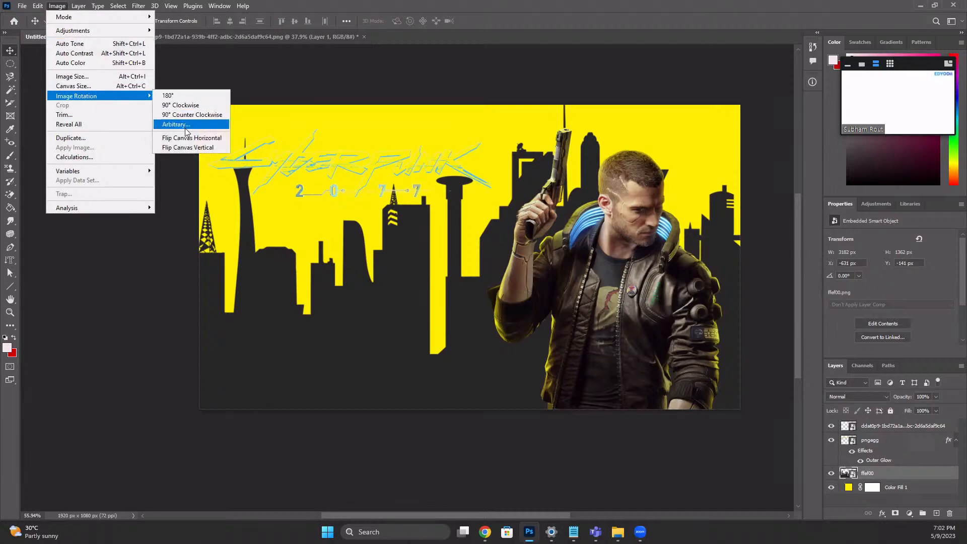
click(186, 95)
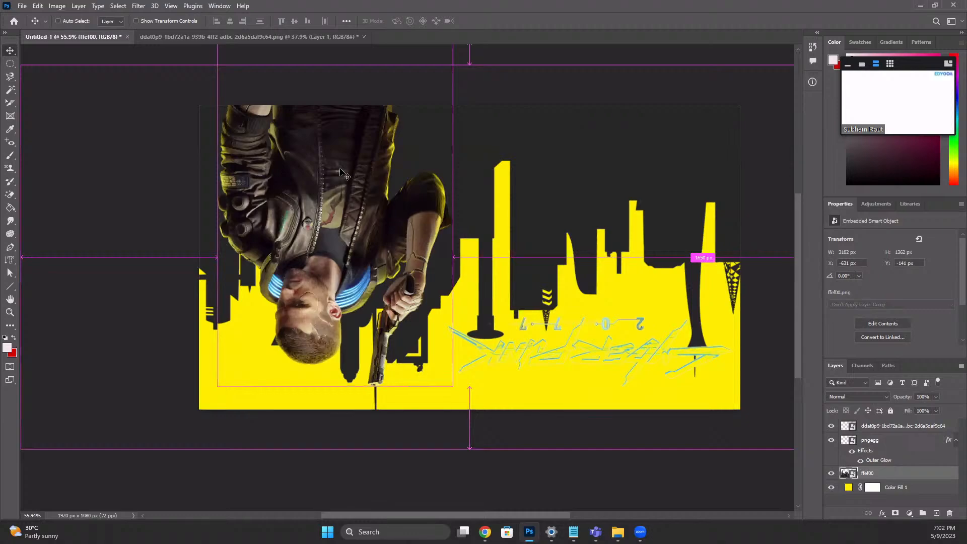
key(ctrl+z)
click(58, 9)
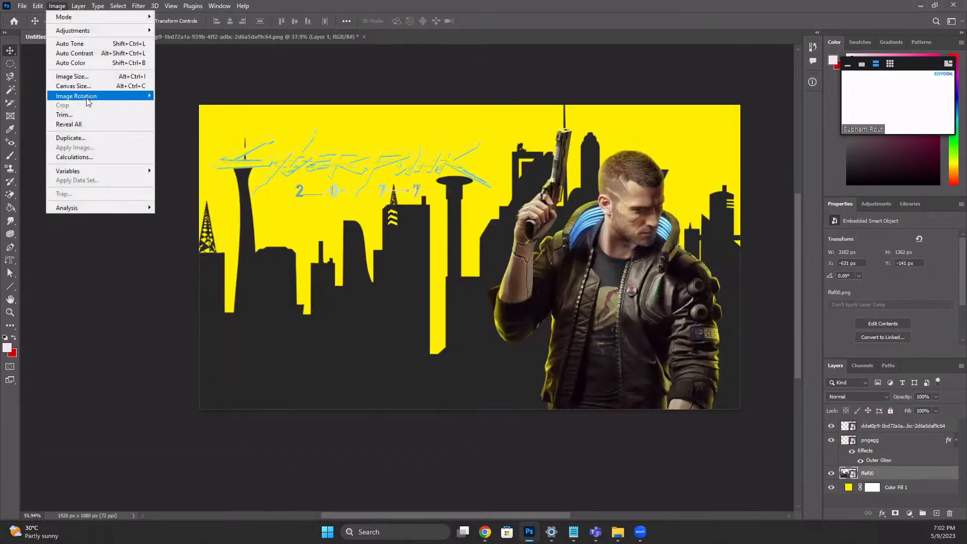
mouse_move(101, 95)
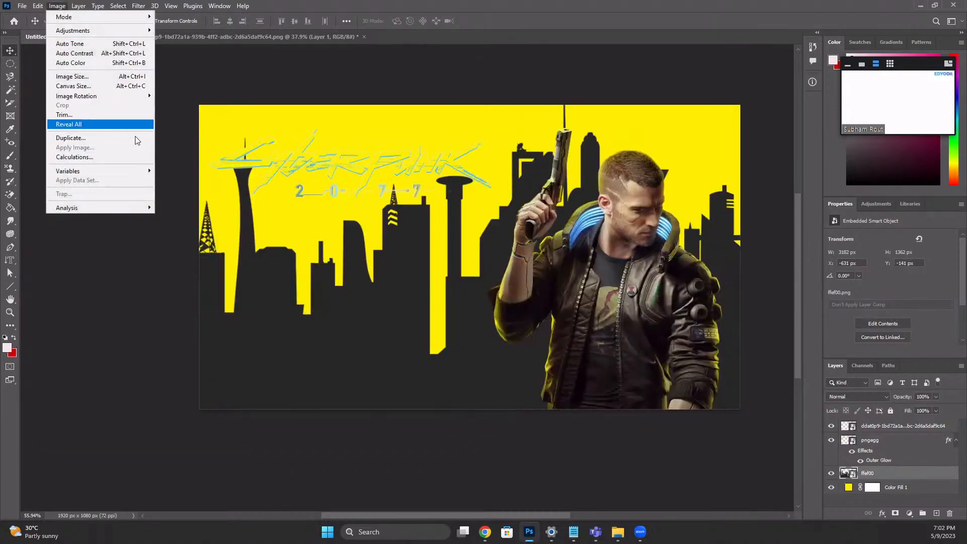
click(187, 138)
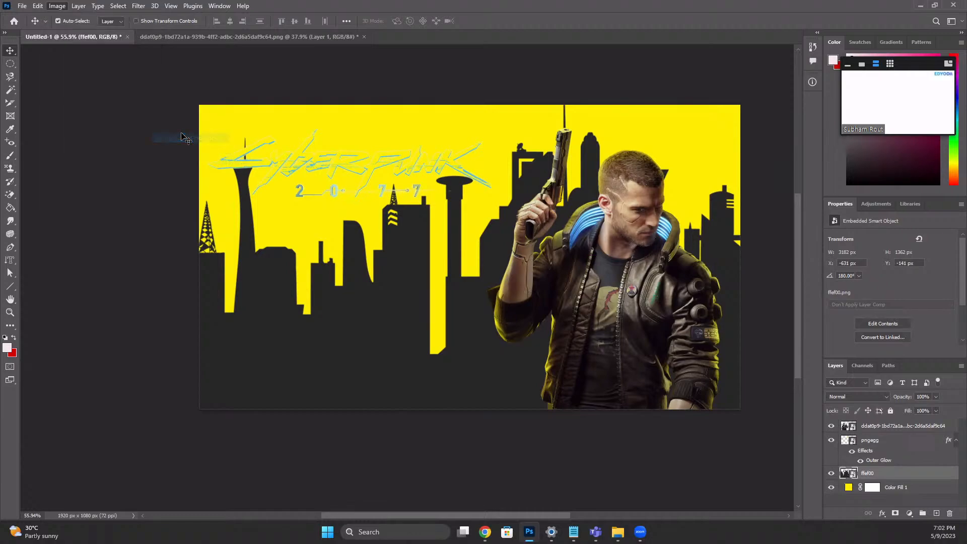
key(ctrl+z)
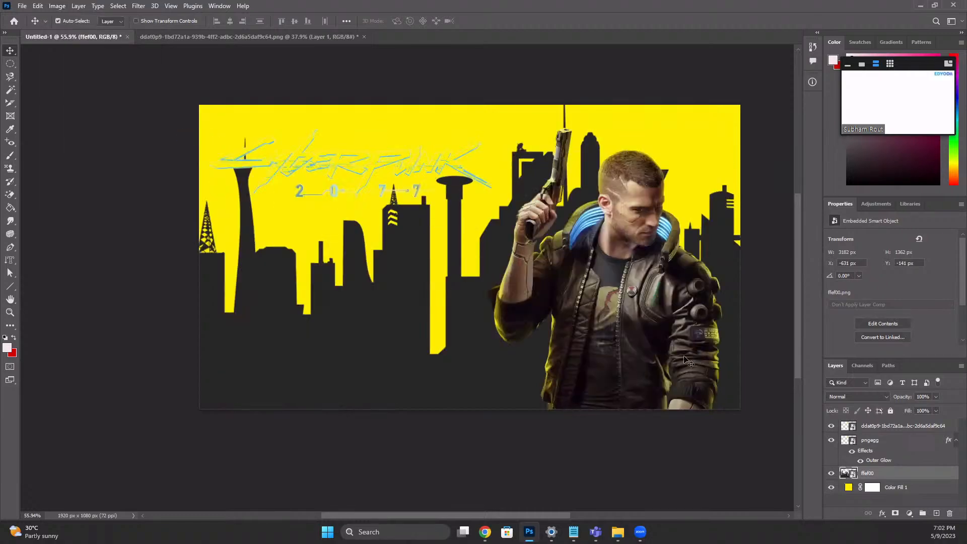
Step: Move the skyline layer to the canvas's upper area and shrink it to 54.36% with Free Transform
scroll(684, 359, down, 2)
scroll(482, 224, up, 1)
drag(427, 316, 434, 223)
key(ctrl+t)
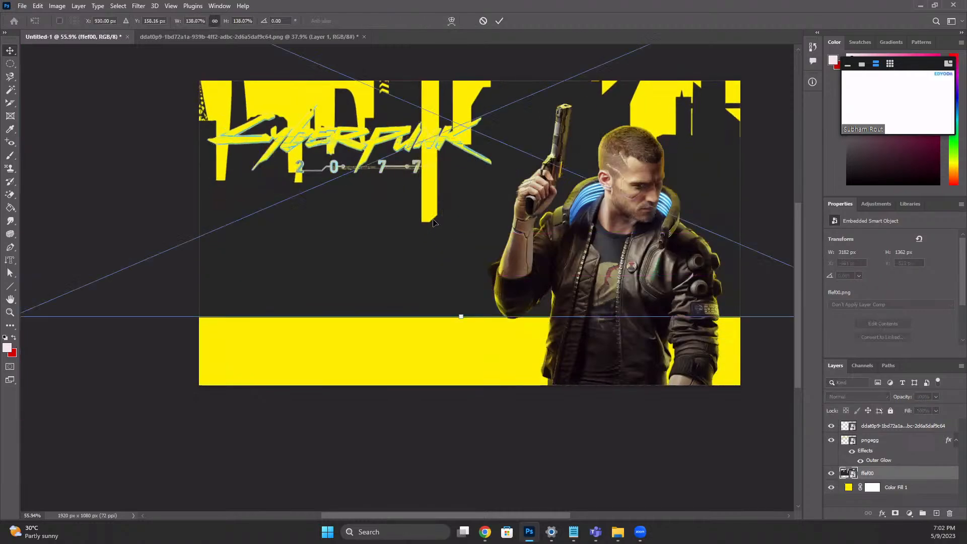
scroll(434, 223, down, 5)
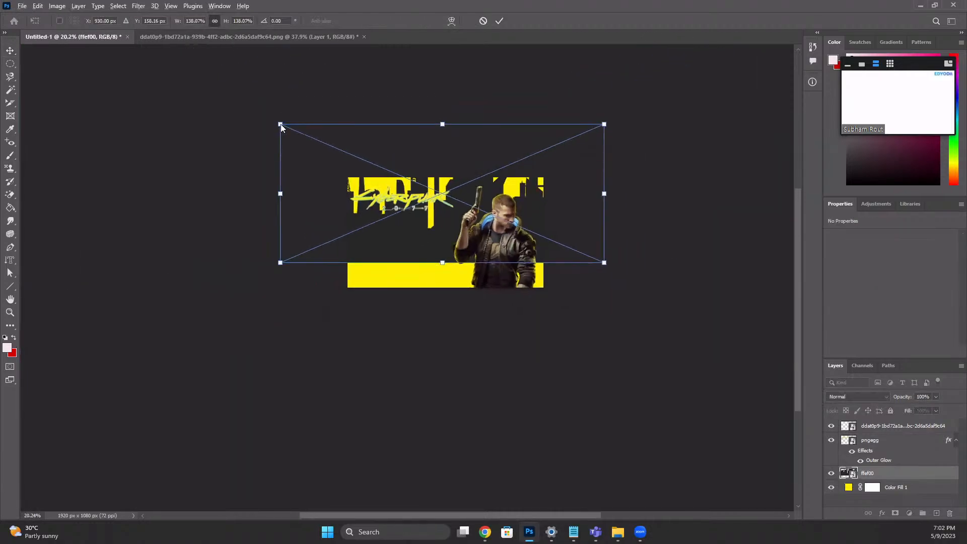
drag(280, 124, 362, 202)
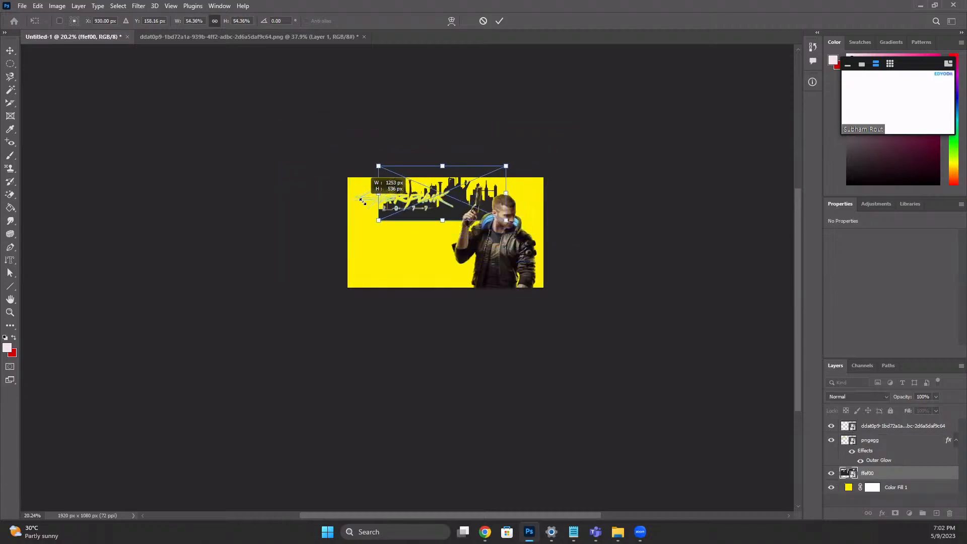
Step: Turn the skyline upside down at an angle of 179.88° and align it with the canvas's upper-left corner behind the logo
scroll(471, 237, up, 4)
drag(503, 256, 113, 53)
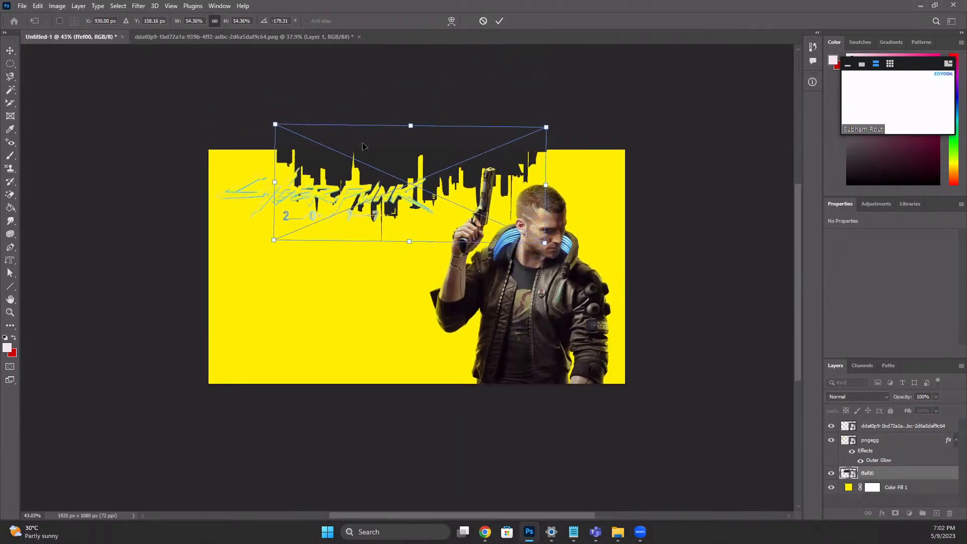
drag(398, 189, 329, 182)
drag(485, 285, 488, 284)
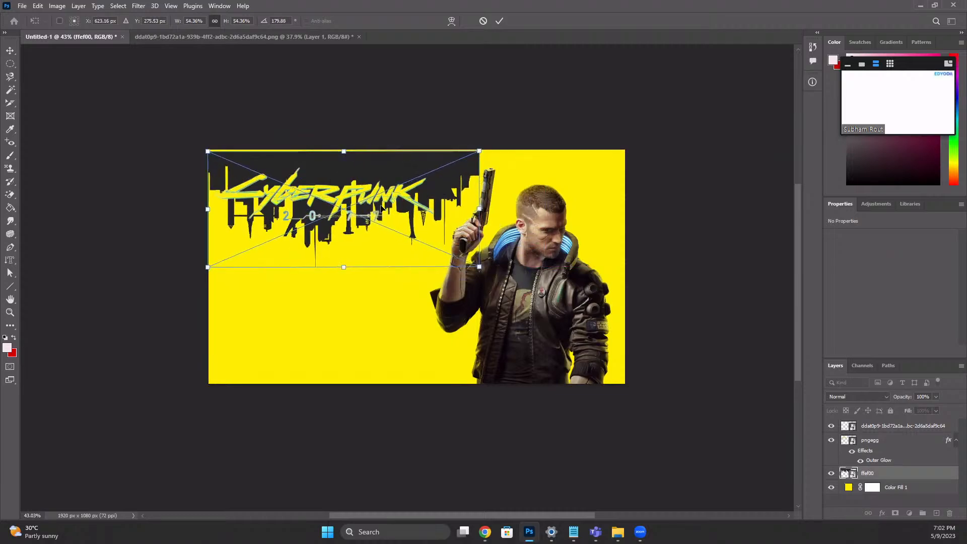
drag(370, 162, 371, 160)
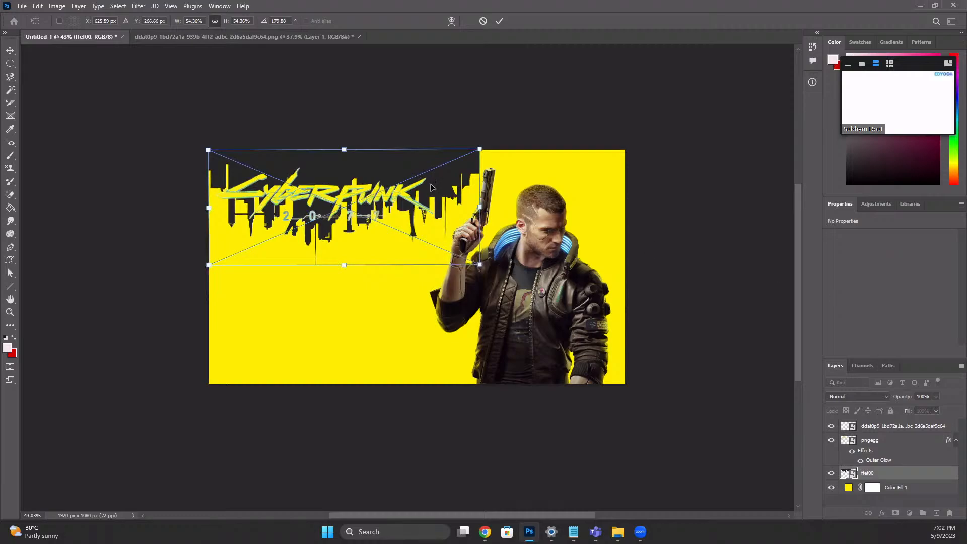
Step: Enlarge the inverted skyline to 87.50%, center it across the canvas's upper edge at X 960 px, Y 382.80 px, and apply the transform
drag(490, 270, 655, 340)
drag(535, 171, 529, 150)
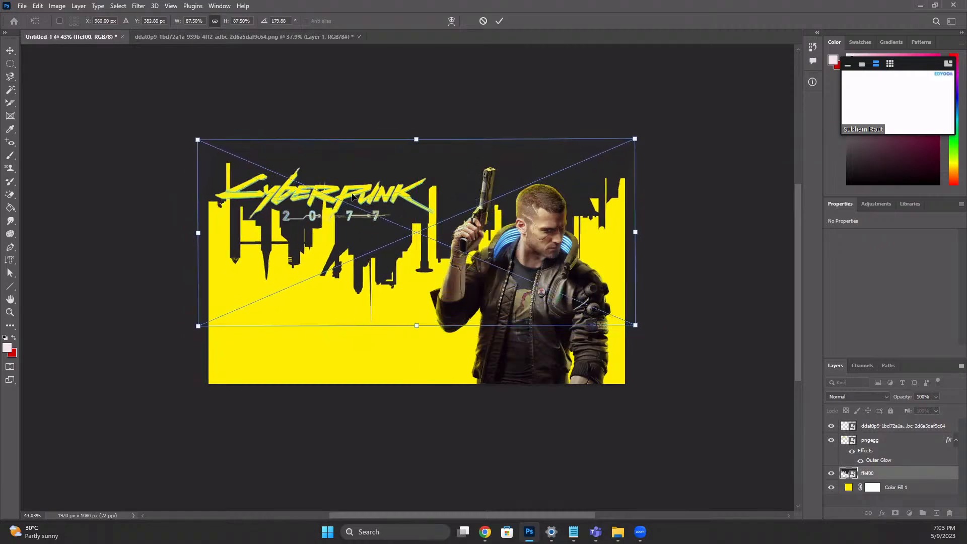
key(Return)
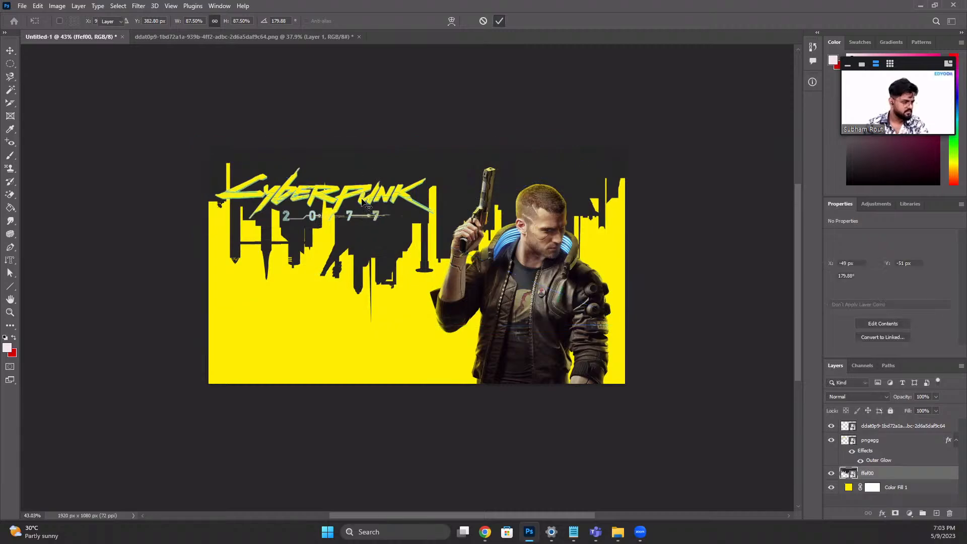
Step: Shift the Cyberpunk 2077 logo slightly up and right, and raise the inverted skyline to Y -99 px
drag(362, 205, 382, 196)
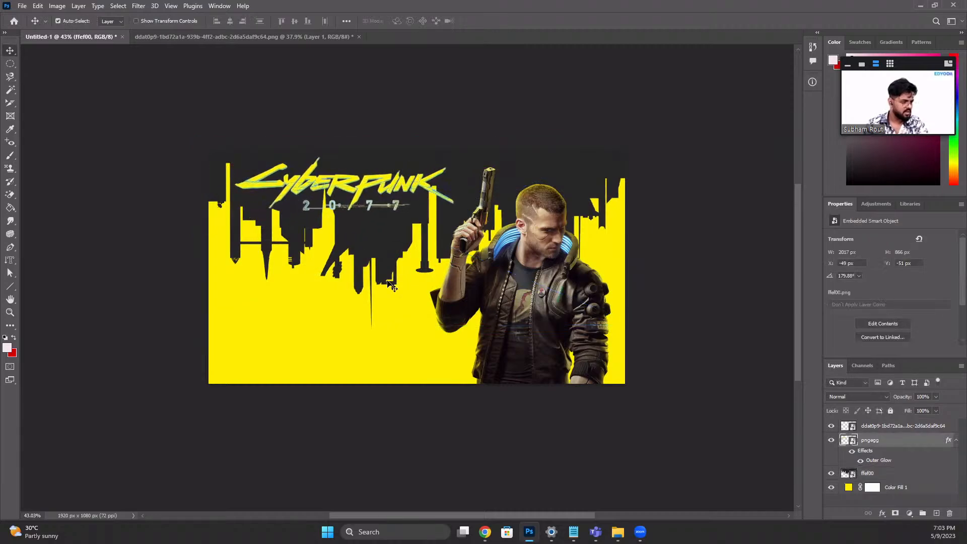
drag(376, 266, 376, 255)
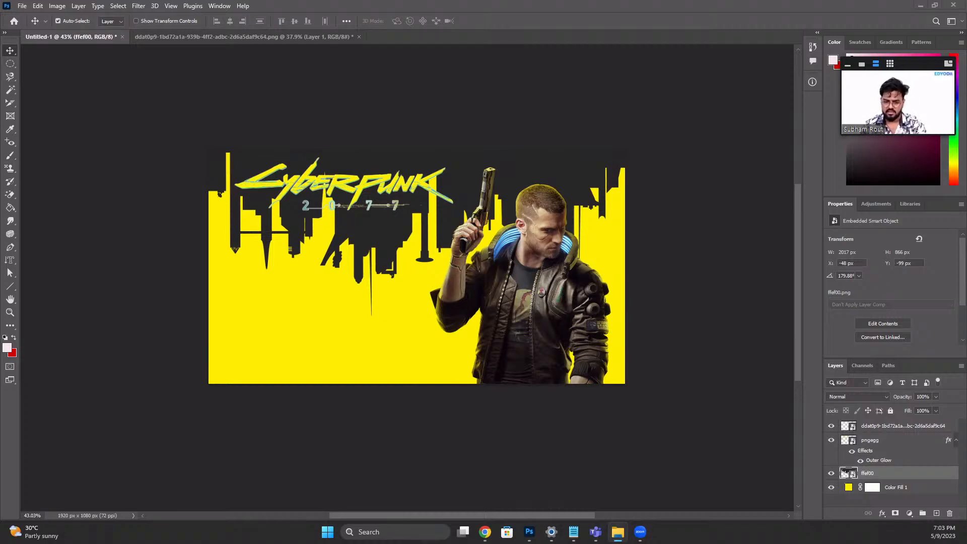
Step: Place the PngJoy_register-now-emblem image below the skyline near the canvas's left edge at about X 252 px, Y 714 px, and commit it
drag(343, 304, 355, 310)
scroll(387, 320, up, 3)
scroll(428, 215, up, 1)
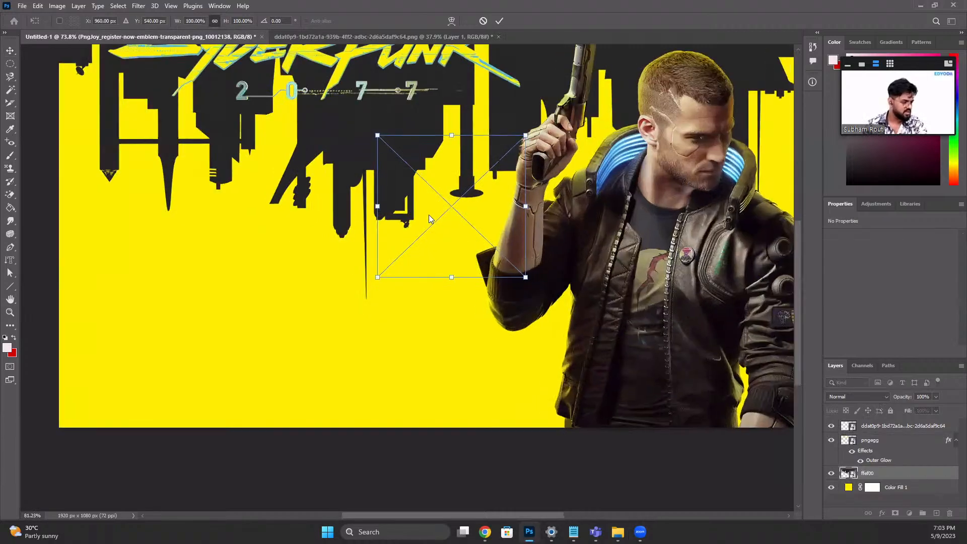
drag(415, 194, 124, 262)
scroll(337, 313, down, 1)
scroll(338, 315, down, 3)
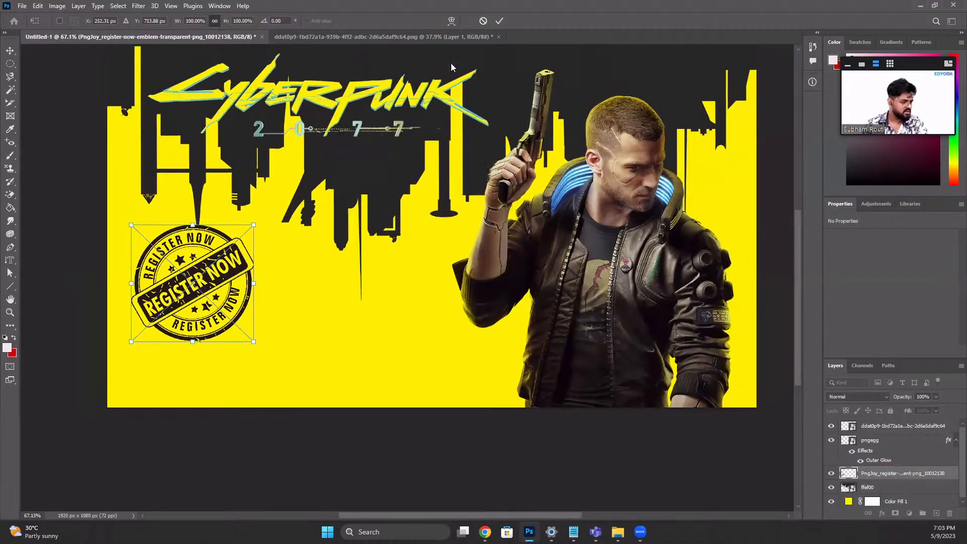
click(499, 21)
scroll(358, 332, down, 1)
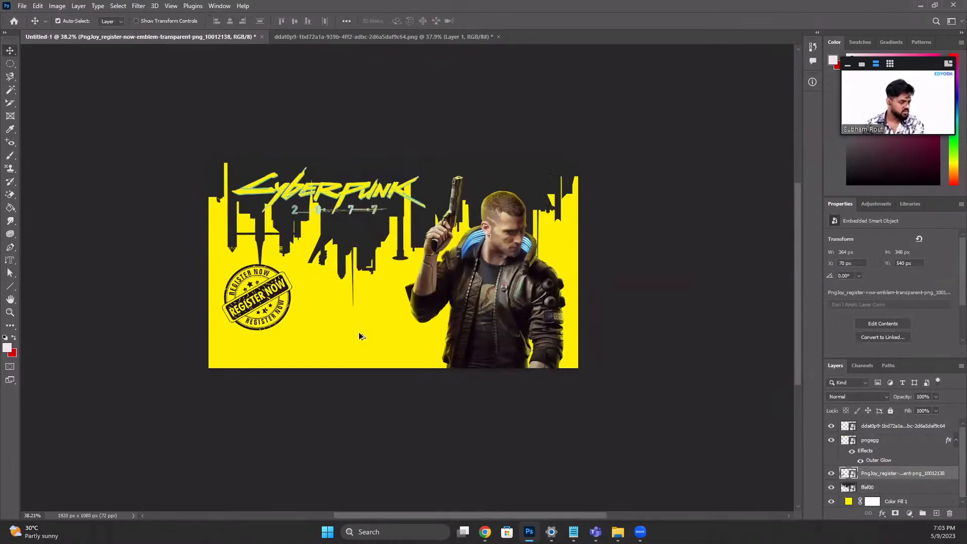
Step: Shift the Cyberpunk 2077 logo slightly right and lower the inverted skyline to Y -60 px
scroll(359, 332, up, 2)
drag(431, 226, 452, 236)
drag(329, 177, 352, 175)
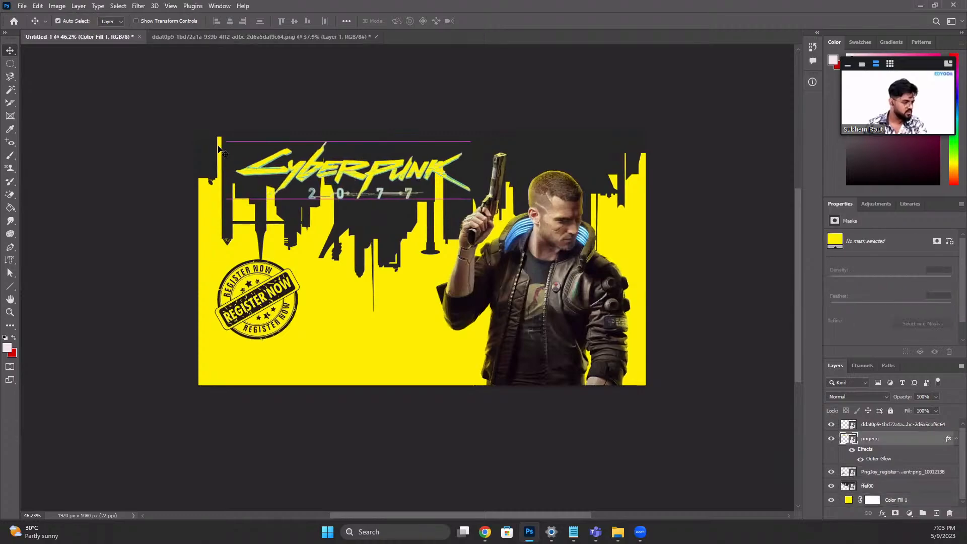
drag(207, 155, 207, 164)
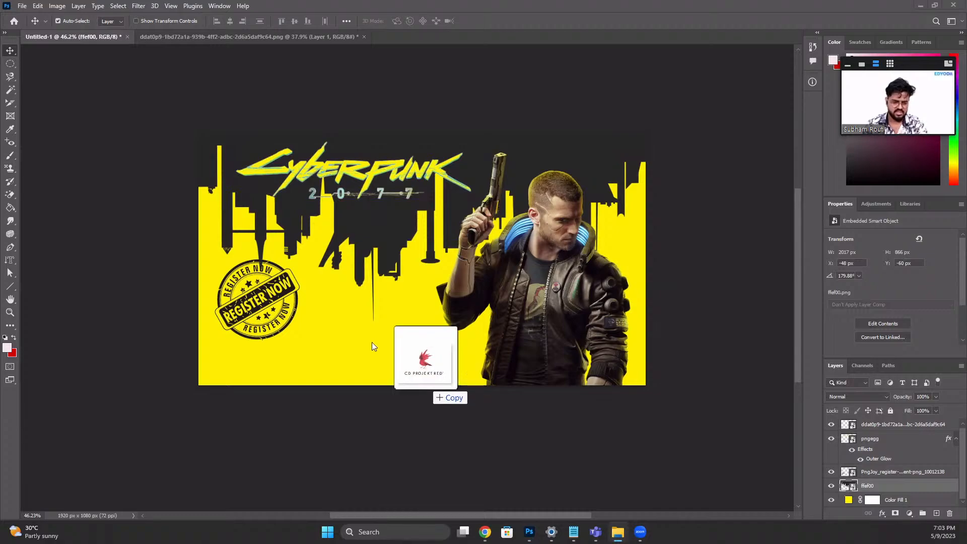
Step: Place the cdpred_003-1024x760 image, scale it to 44.52%, and commit it beside the emblem at X 754.59 px, Y 793.74 px
key(ctrl+t)
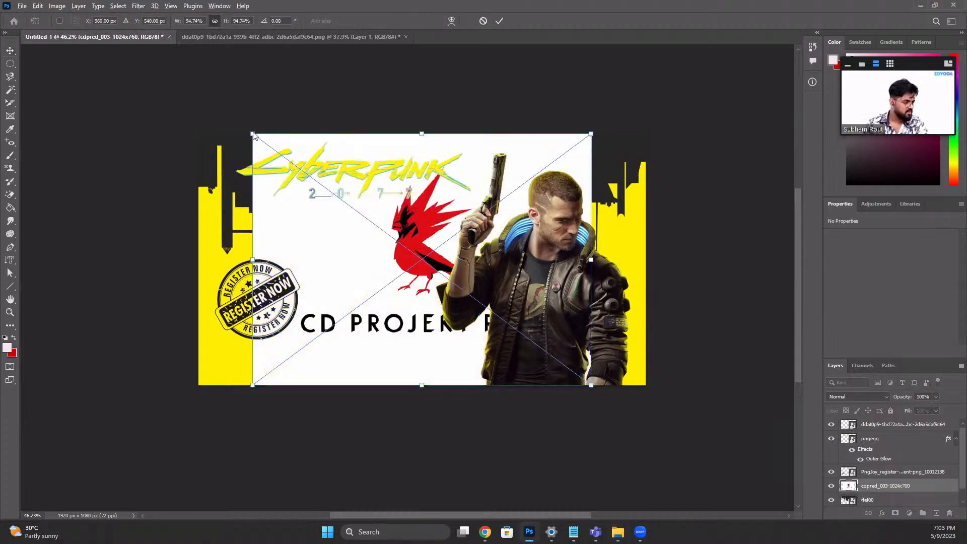
drag(252, 134, 343, 201)
drag(444, 237, 396, 296)
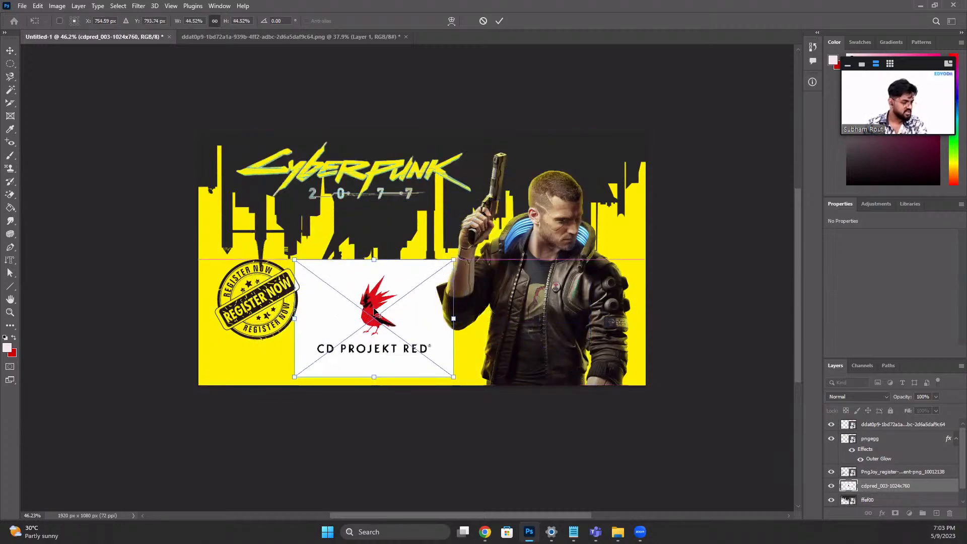
scroll(395, 298, up, 2)
scroll(414, 272, up, 3)
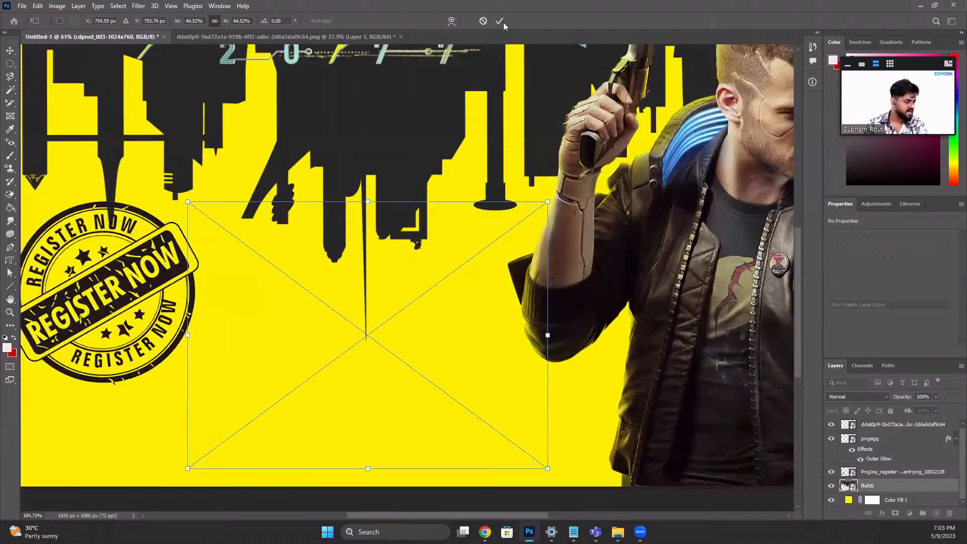
key(Return)
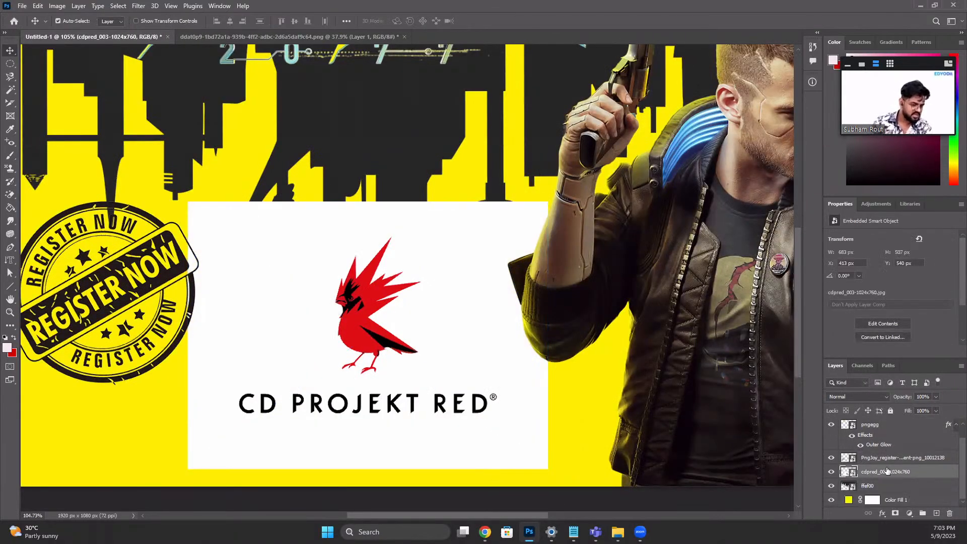
Step: Select the CD Projekt Red image's white background using Color Range with fuzziness 40 and try to delete it
click(119, 6)
click(151, 107)
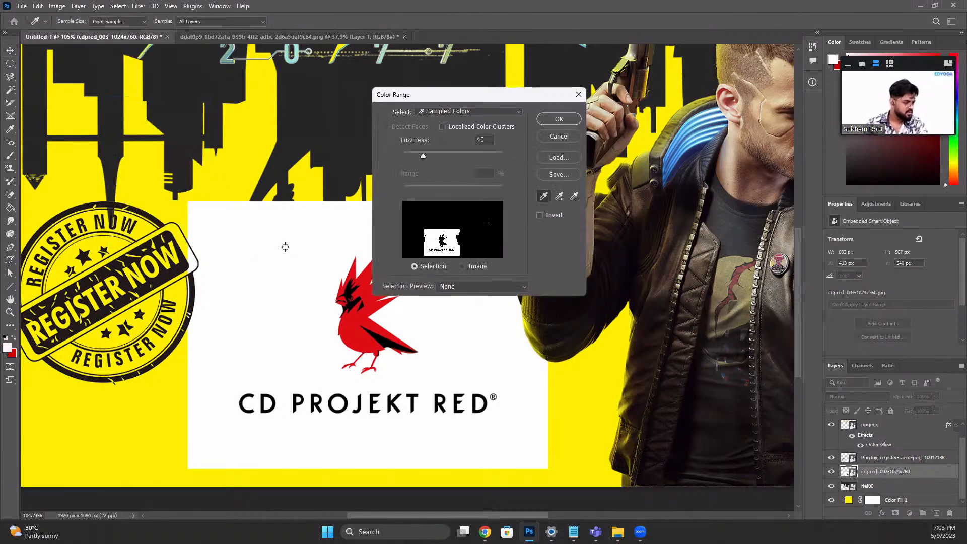
click(556, 123)
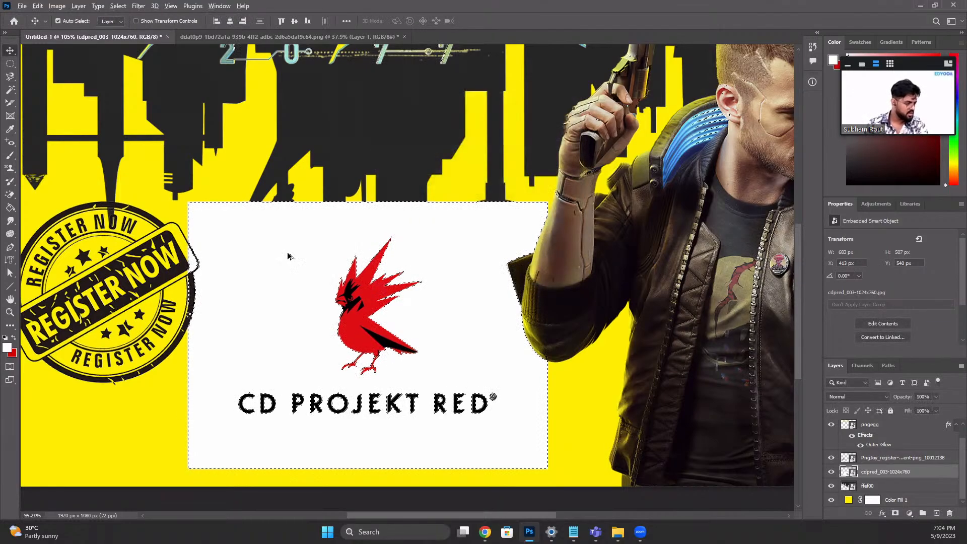
scroll(290, 261, down, 3)
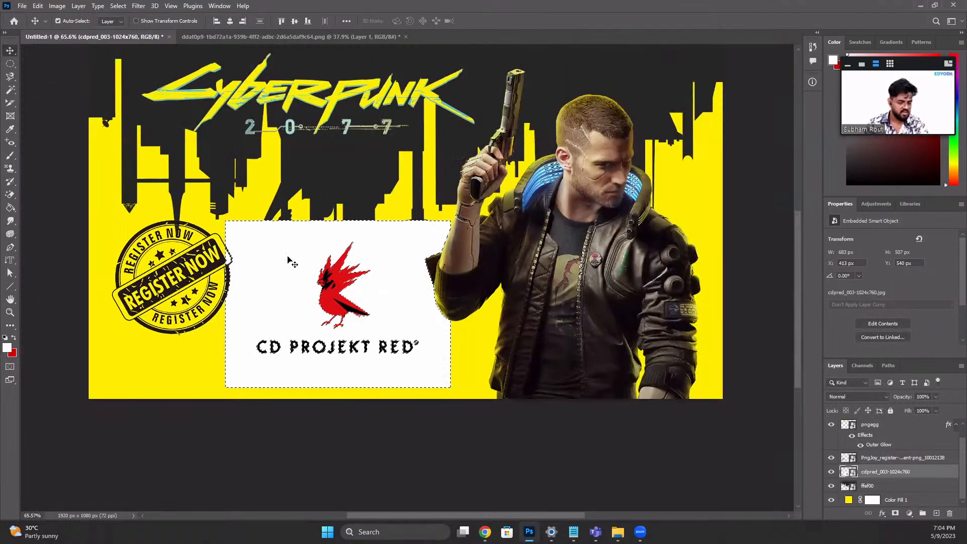
key(Delete)
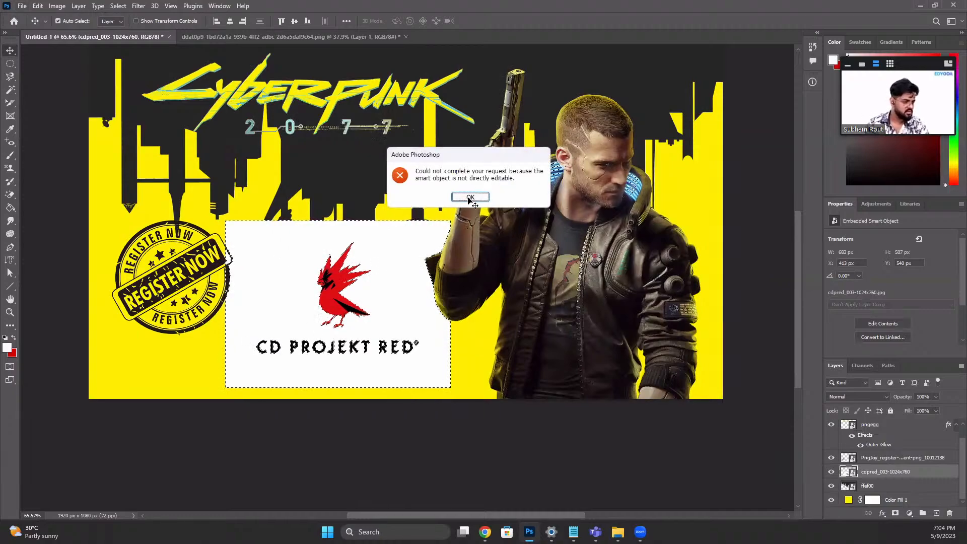
click(470, 197)
Step: Rasterize the CD Projekt Red layer, delete its selected white background, and deselect
right_click(876, 471)
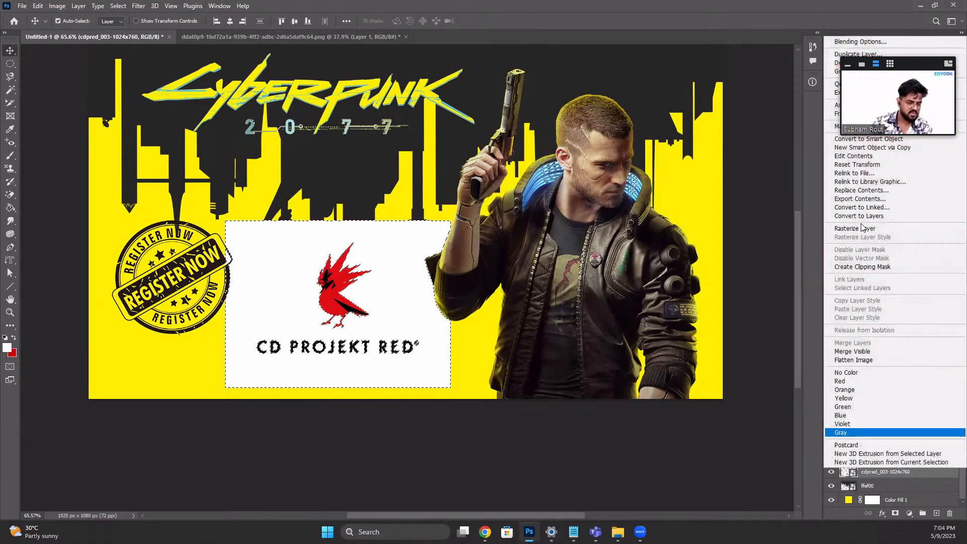
click(862, 230)
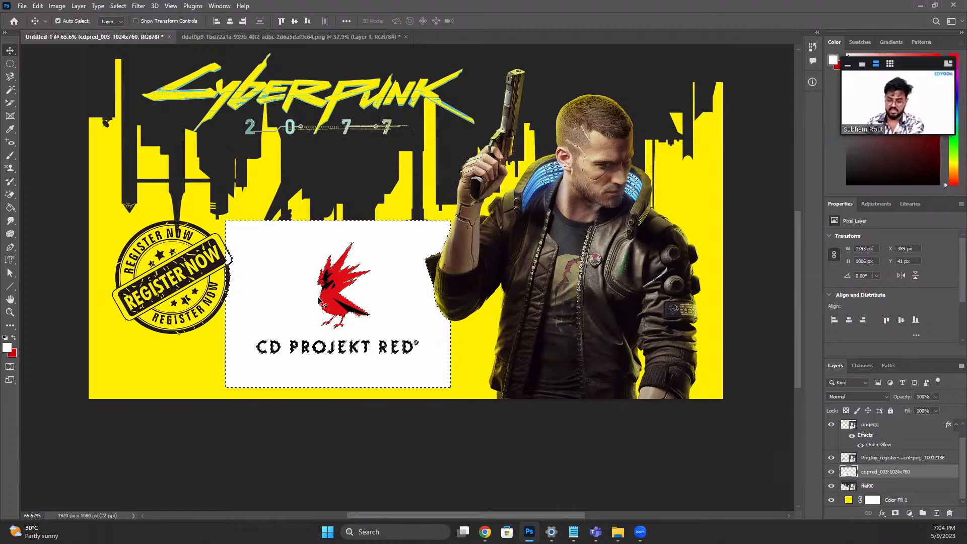
key(Delete)
scroll(320, 301, up, 3)
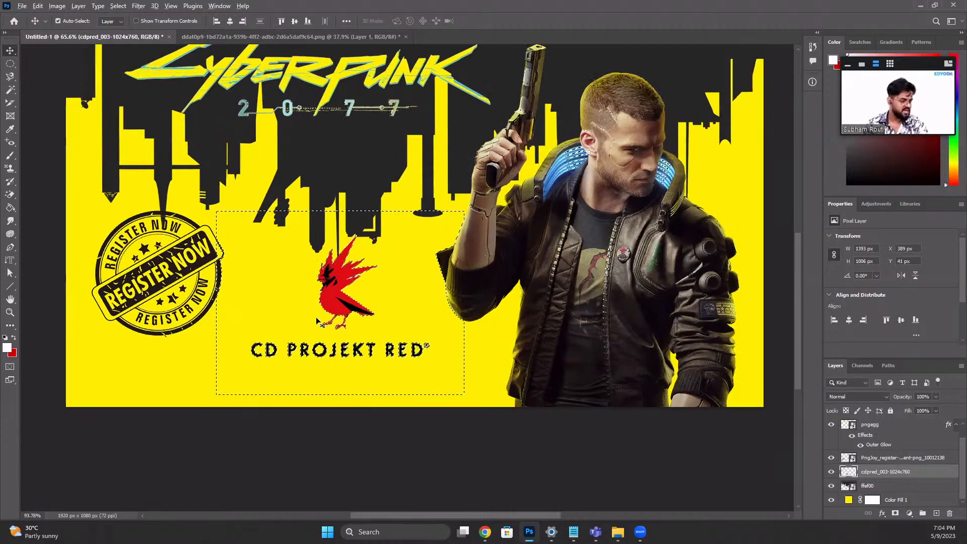
scroll(316, 320, down, 3)
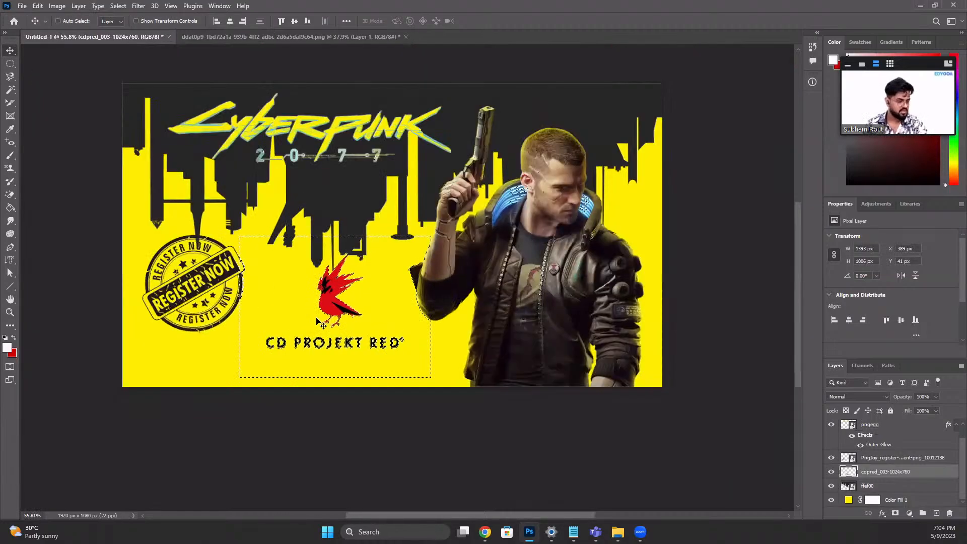
key(ctrl+d)
scroll(321, 323, up, 3)
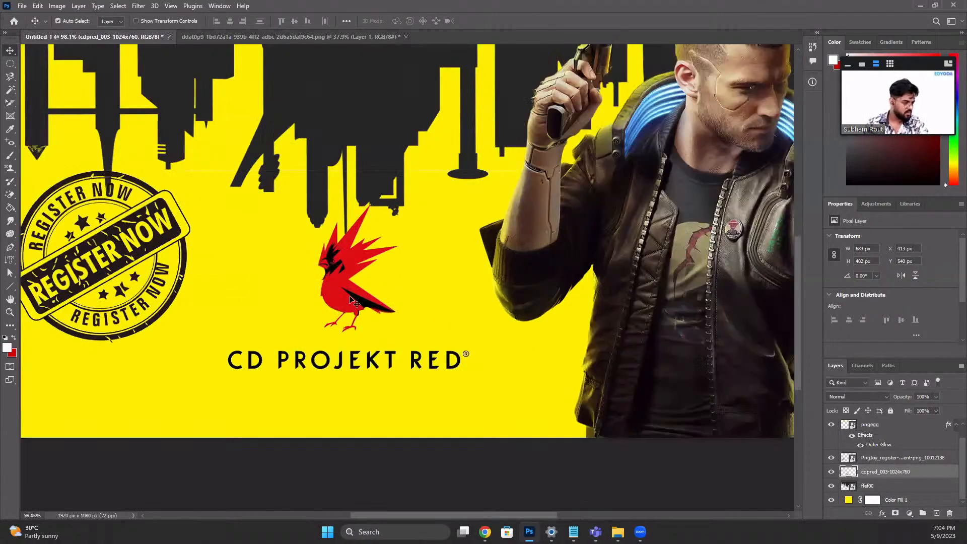
Step: Move the CD Projekt Red logo down and left to X 324 px, Y 649 px, and inspect its leftover white patches
scroll(350, 296, down, 2)
drag(348, 256, 311, 301)
scroll(295, 290, up, 2)
scroll(298, 295, down, 2)
scroll(311, 301, up, 2)
key(c)
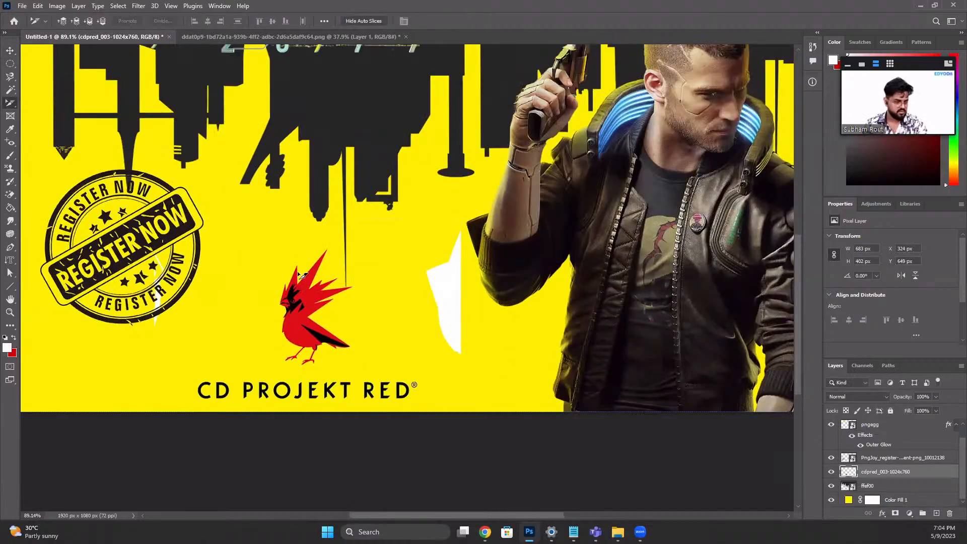
key(d)
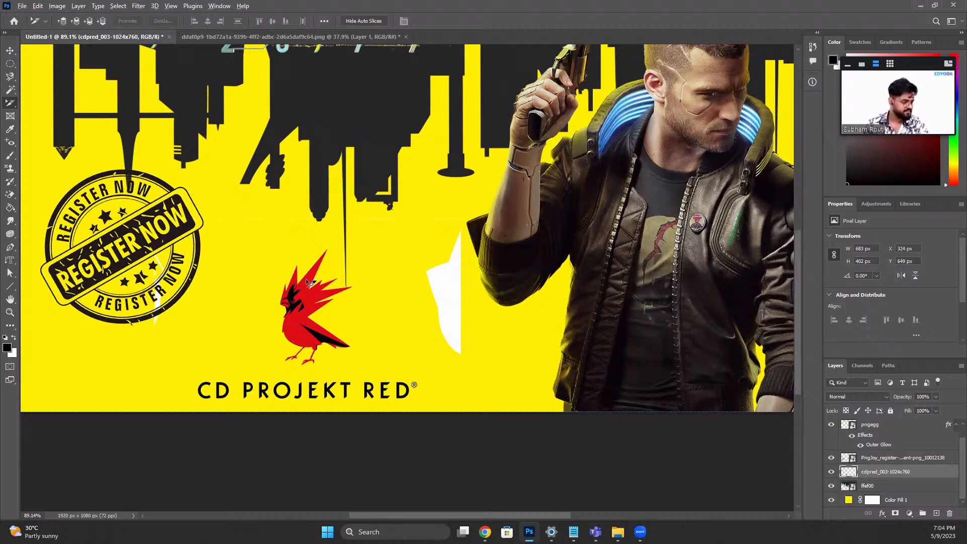
scroll(306, 279, down, 1)
scroll(293, 283, down, 3)
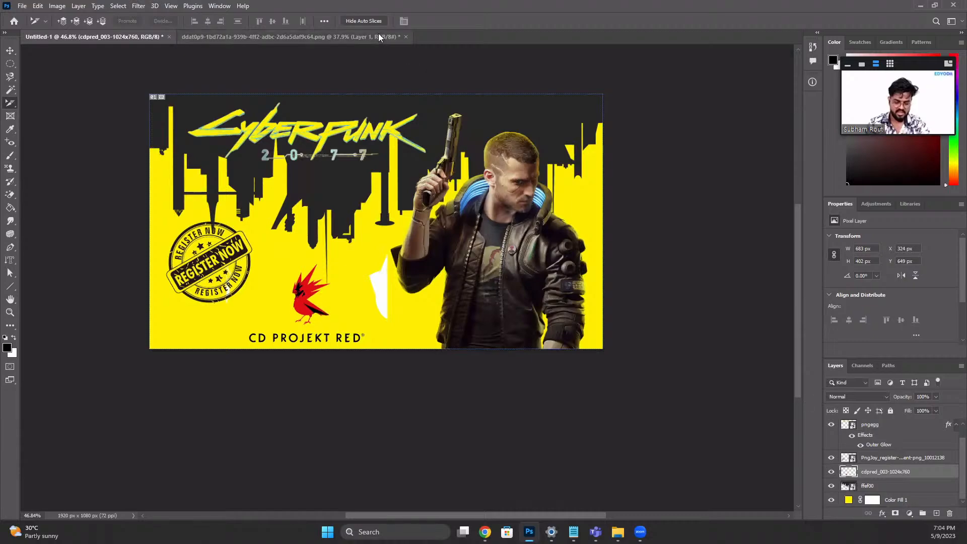
Step: Select the leftover white patches around the CD Projekt Red logo by sampling white in Color Range with fuzziness 40
click(117, 5)
click(132, 101)
drag(412, 94, 521, 108)
scroll(406, 274, up, 1)
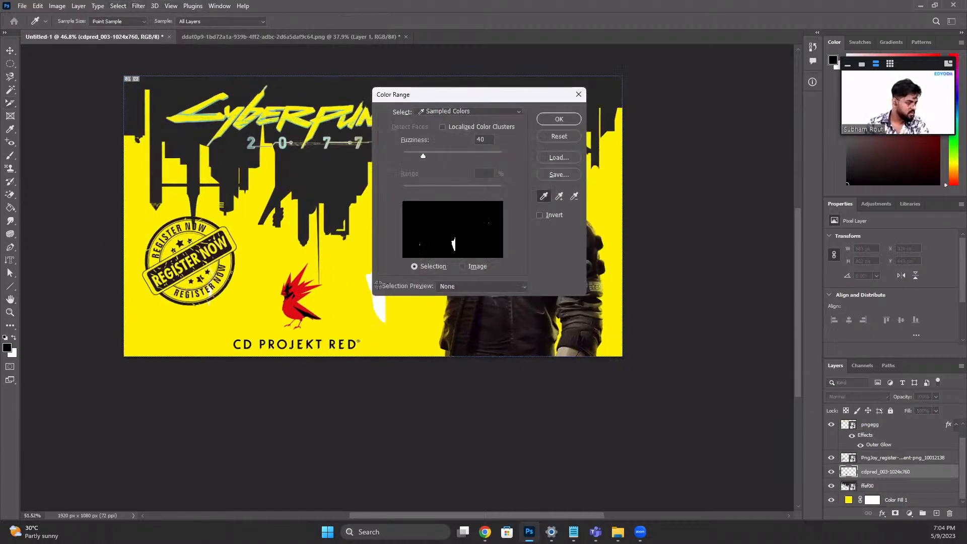
click(375, 285)
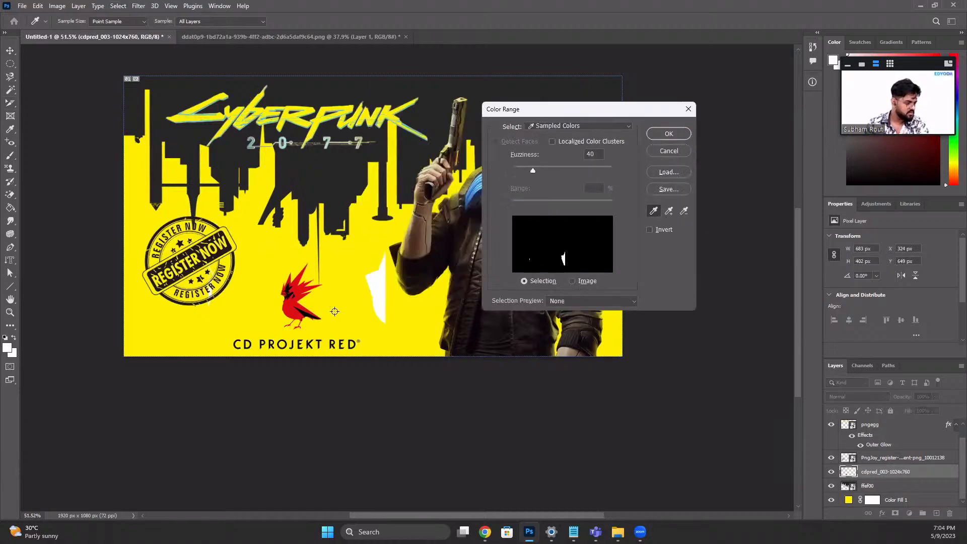
click(668, 134)
scroll(328, 296, up, 4)
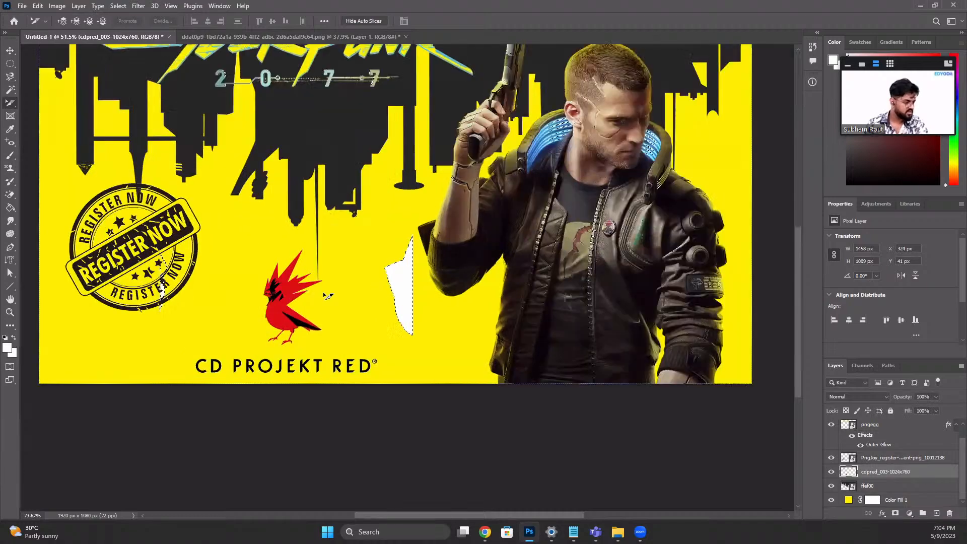
scroll(408, 269, down, 1)
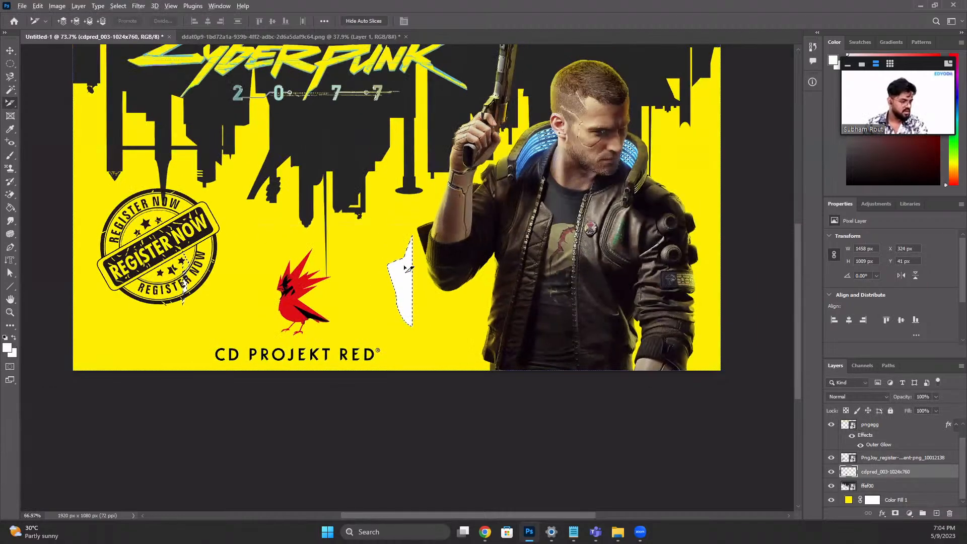
scroll(407, 268, down, 1)
scroll(392, 268, up, 2)
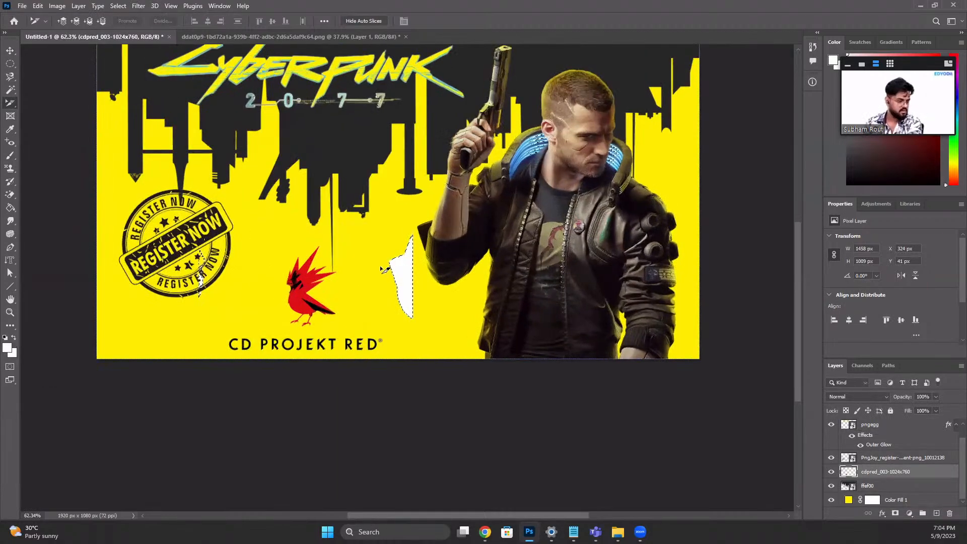
Step: Try nudging the CD Projekt Red layer, and undo the nudge together with the color selection and previous move
key(b)
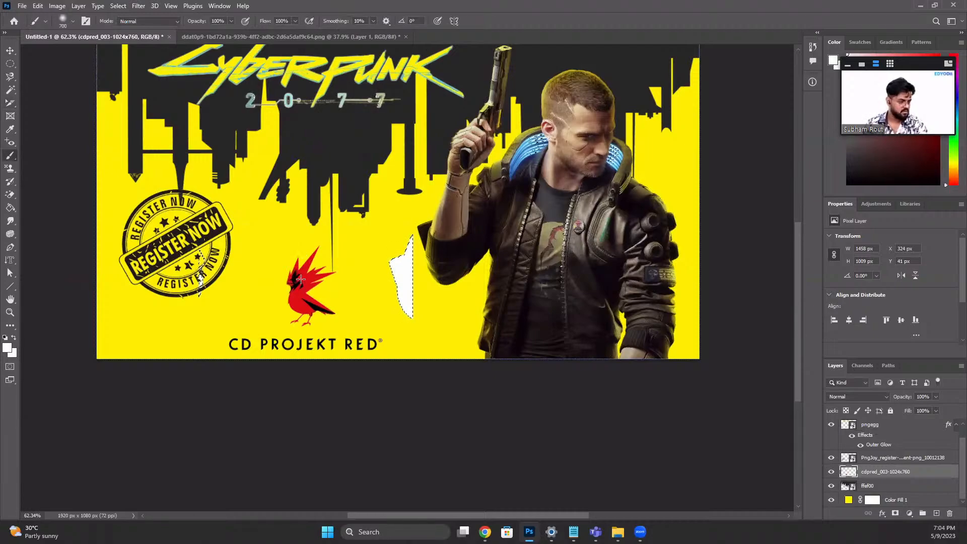
key(v)
mouse_move(312, 287)
mouse_down()
mouse_move(328, 288)
mouse_move(308, 292)
mouse_up()
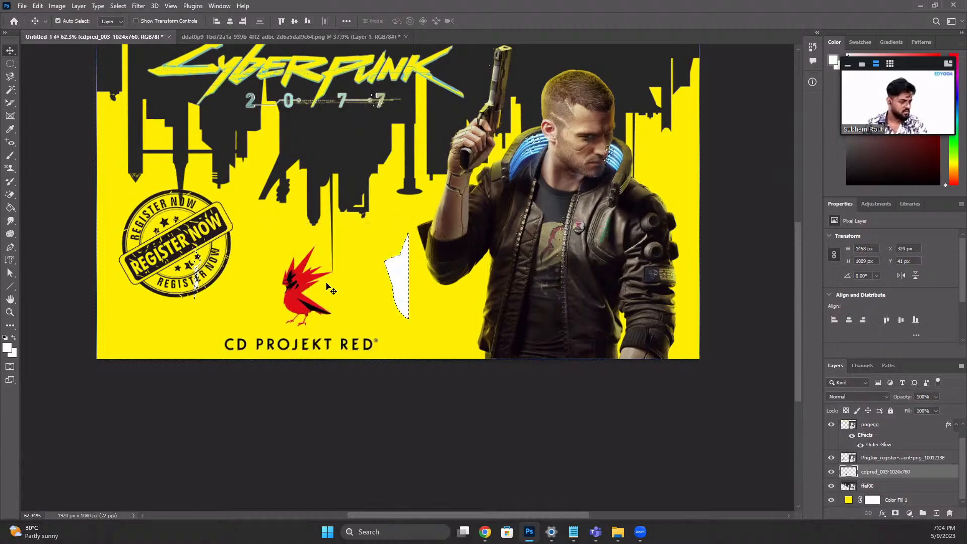
key(ctrl+z)
scroll(327, 286, down, 3)
key(ctrl+z)
key(ctrl+z)
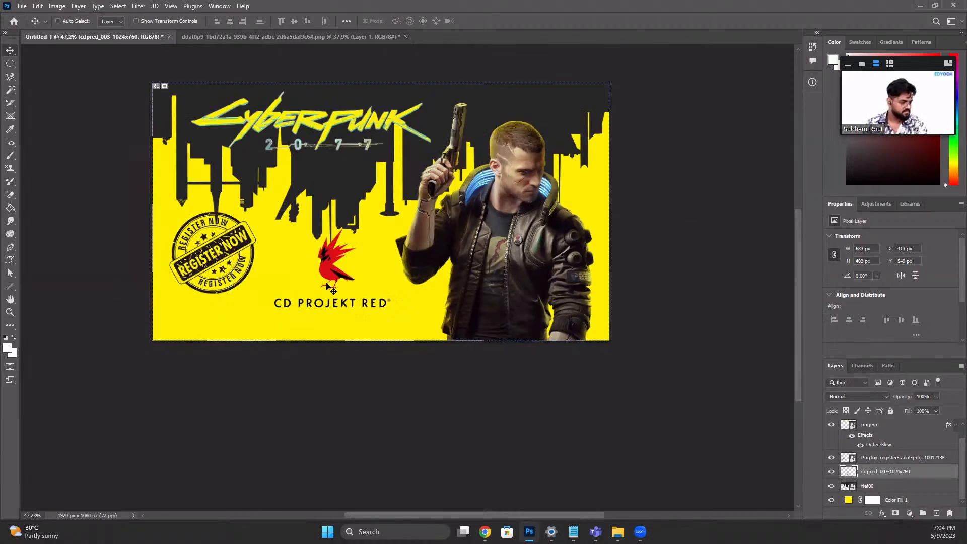
Step: Delete the CD Projekt Red logo layer from the composition
scroll(297, 294, up, 4)
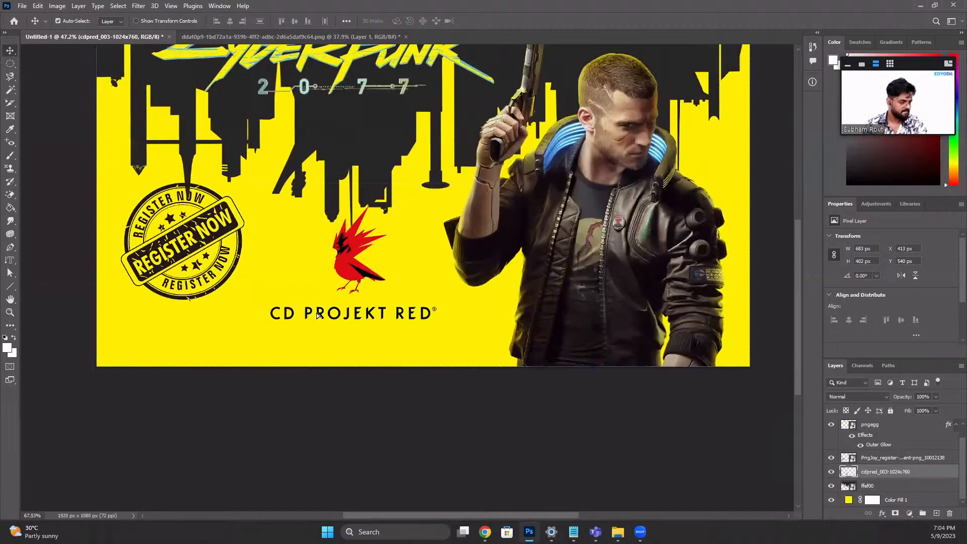
drag(308, 288, 307, 259)
key(Delete)
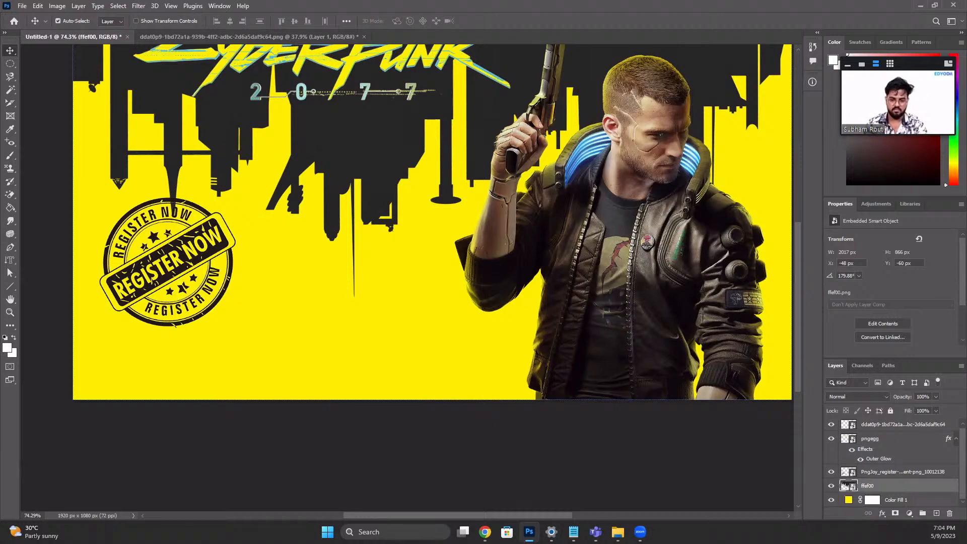
Step: Open cdpred_003-1024x760.jpg as a separate document and select its white background using Color Range with fuzziness 40
drag(335, 49, 387, 37)
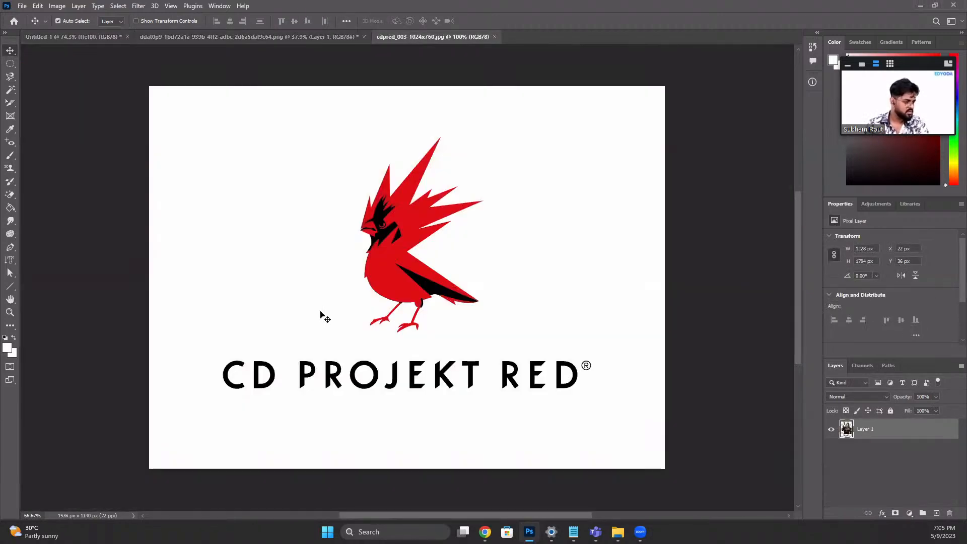
click(124, 9)
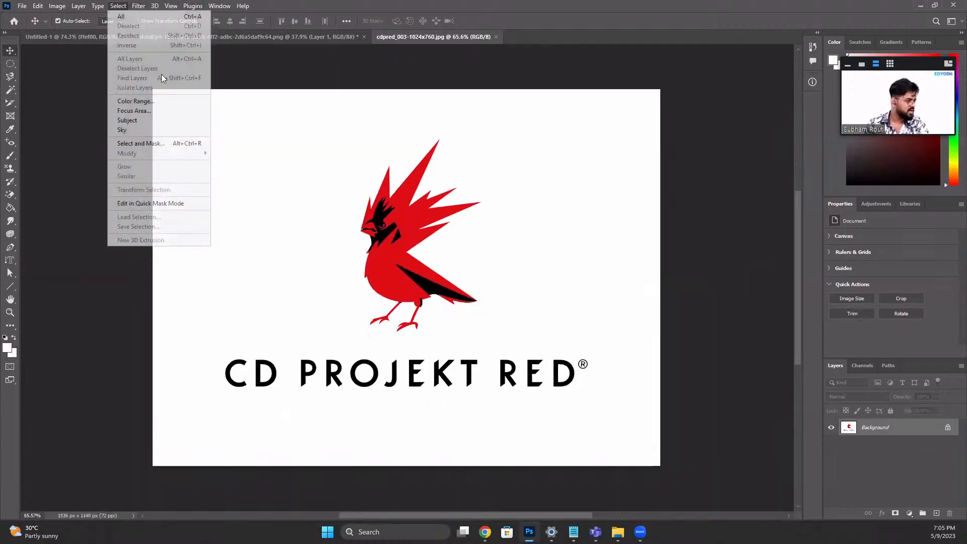
click(151, 102)
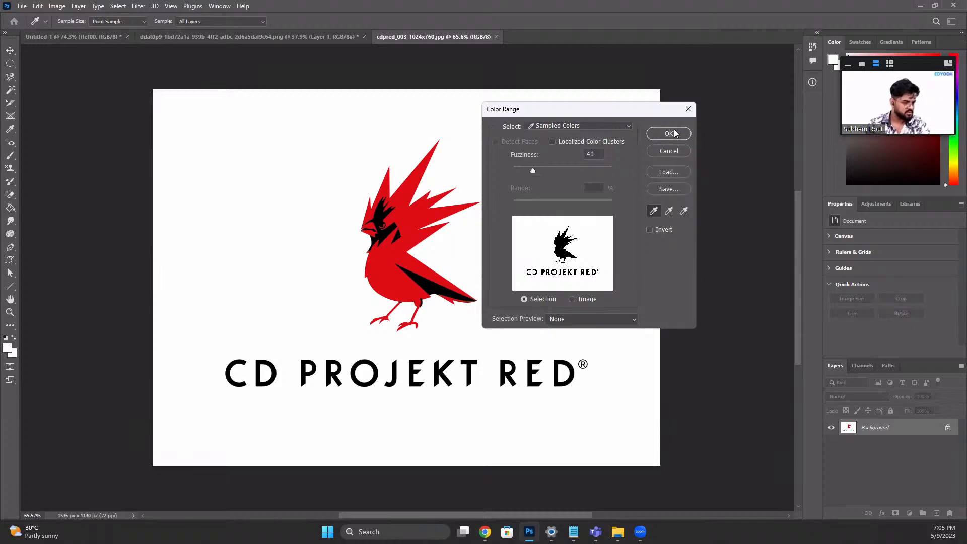
click(673, 134)
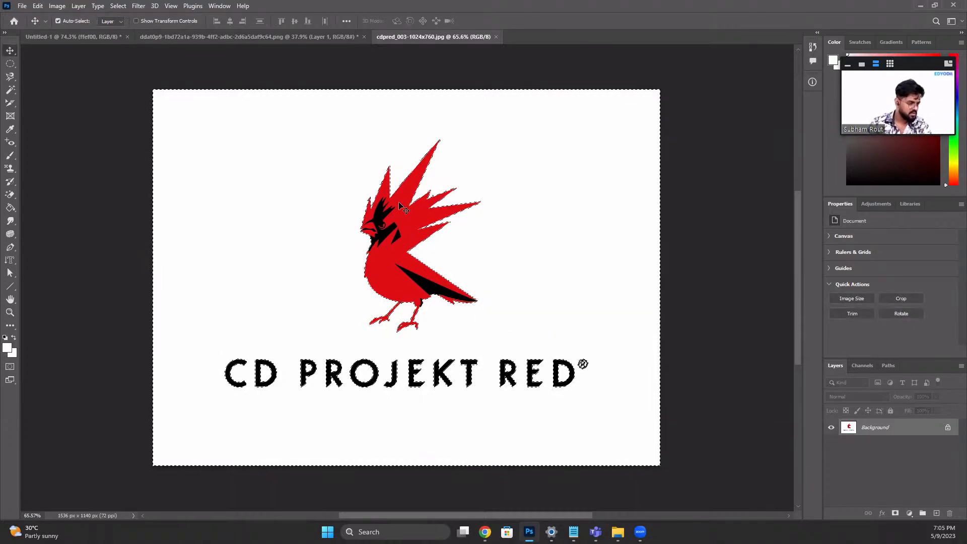
Step: Unlock the background layer, delete the selected white area around the CD Projekt Red logo, and clear the selection
key(Delete)
click(546, 151)
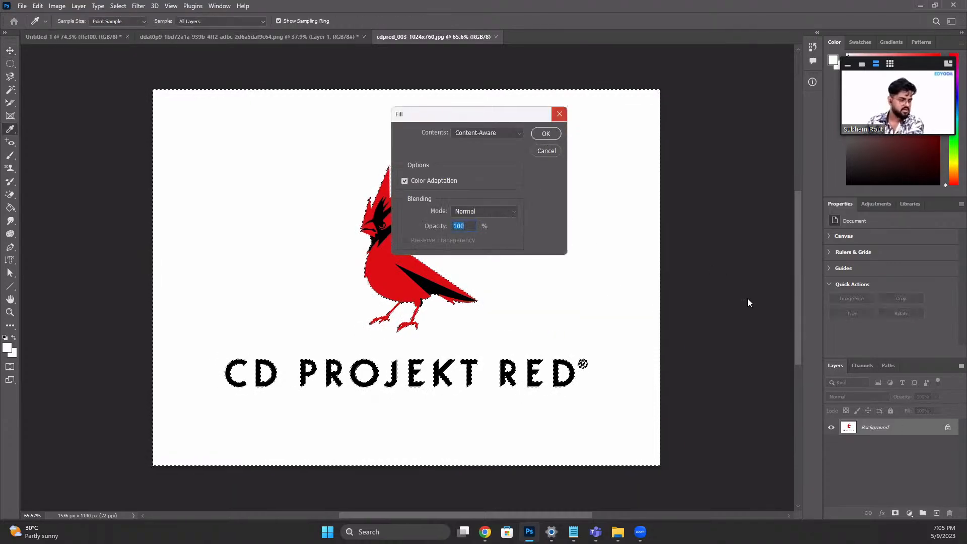
click(947, 427)
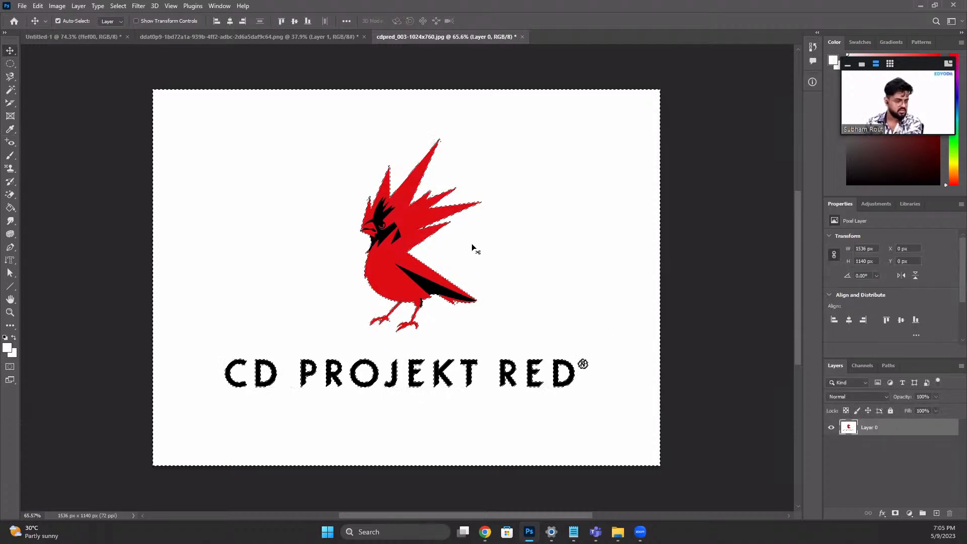
key(Delete)
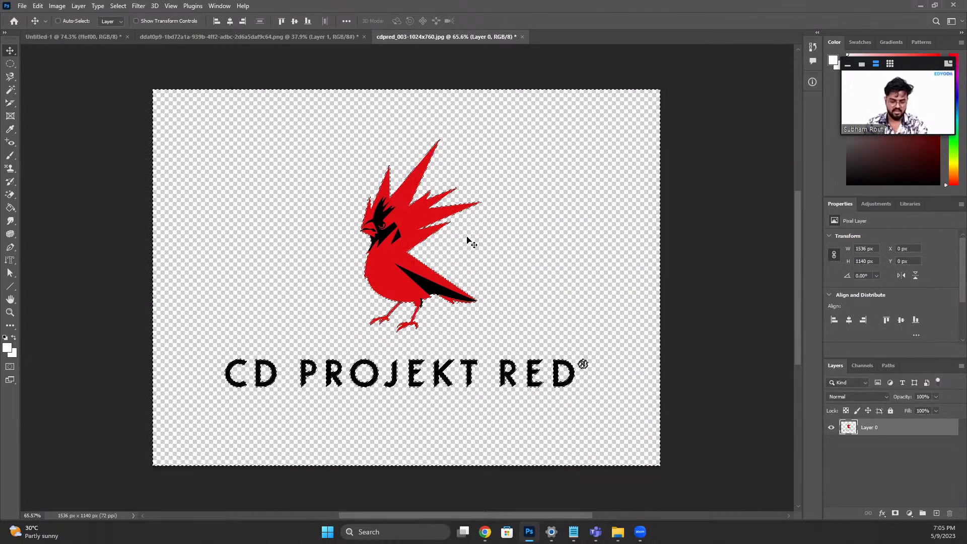
key(ctrl+d)
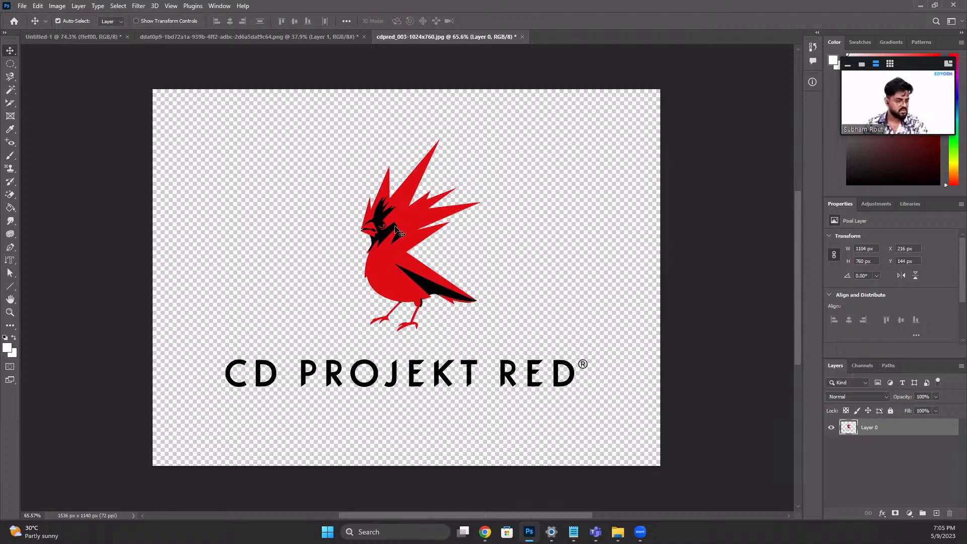
Step: Bring the cut-out CD Projekt Red logo into the Untitled-1 composition, scaled to 21.77% and placed below the register emblem at X 41 px, Y 888 px
drag(395, 229, 316, 277)
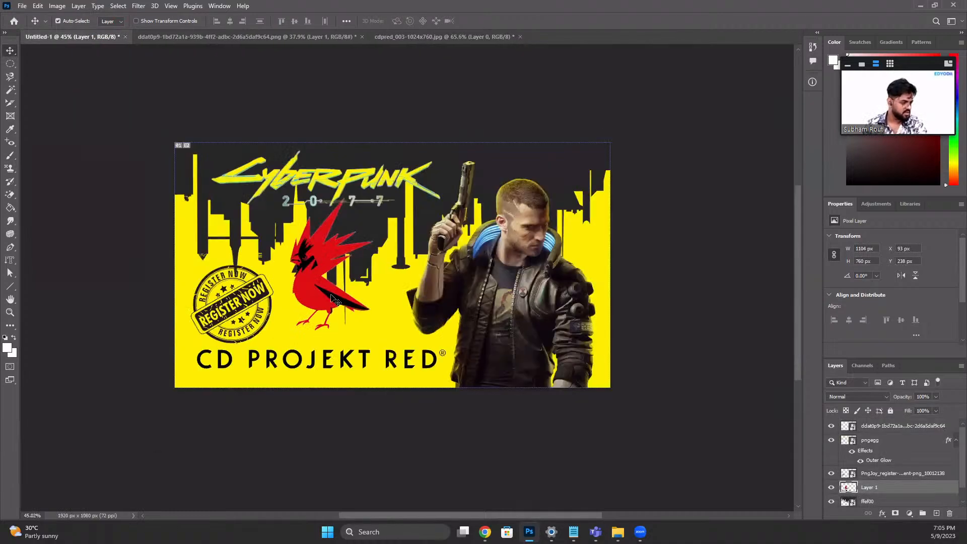
key(ctrl+t)
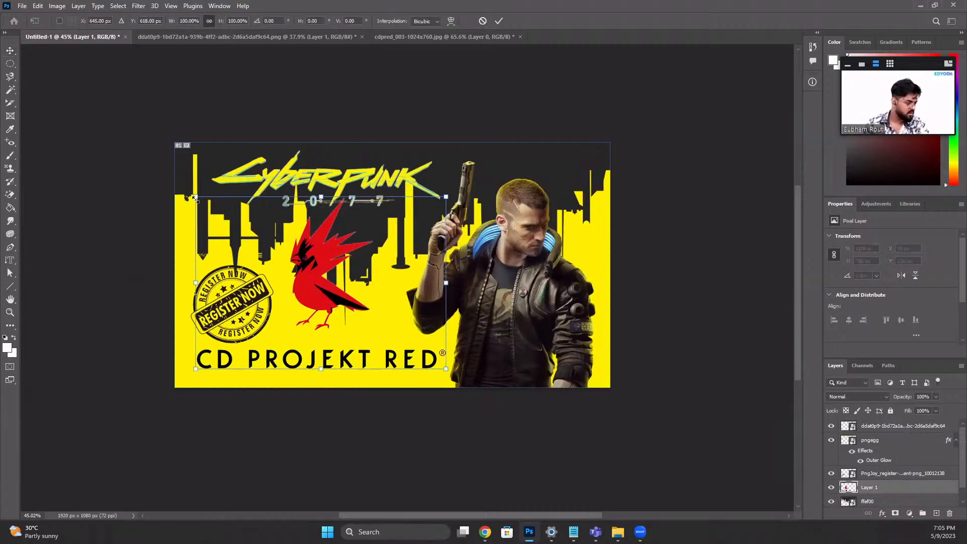
drag(195, 198, 206, 369)
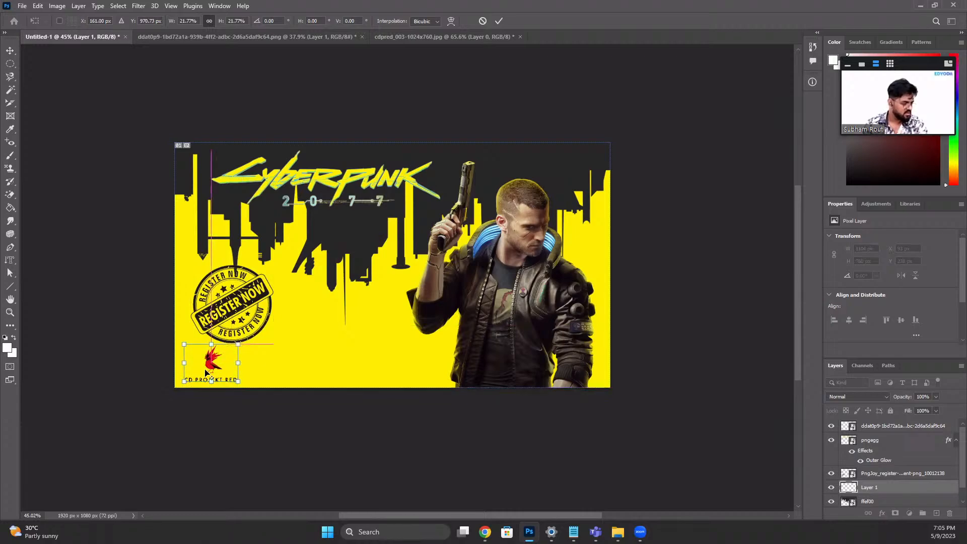
scroll(206, 369, up, 4)
scroll(223, 369, up, 2)
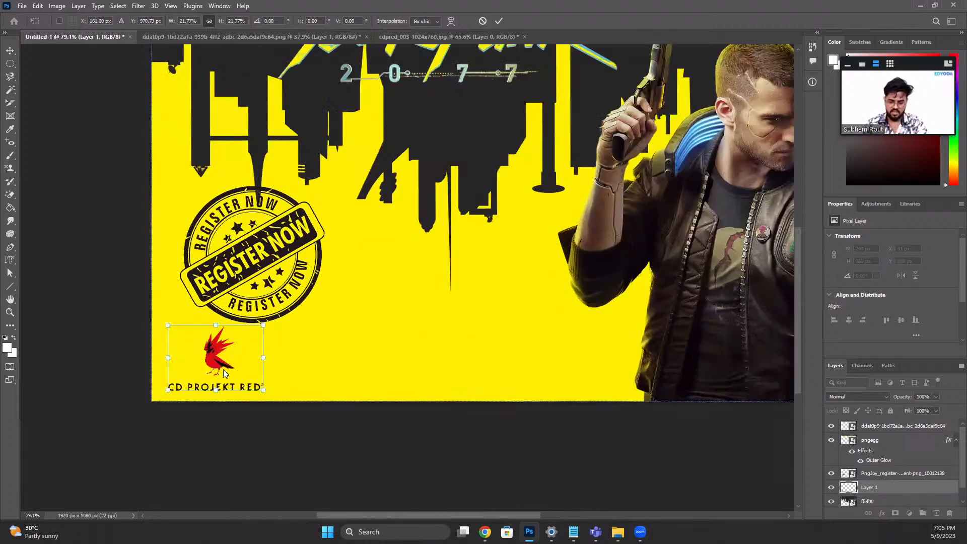
key(alt+space)
click(500, 20)
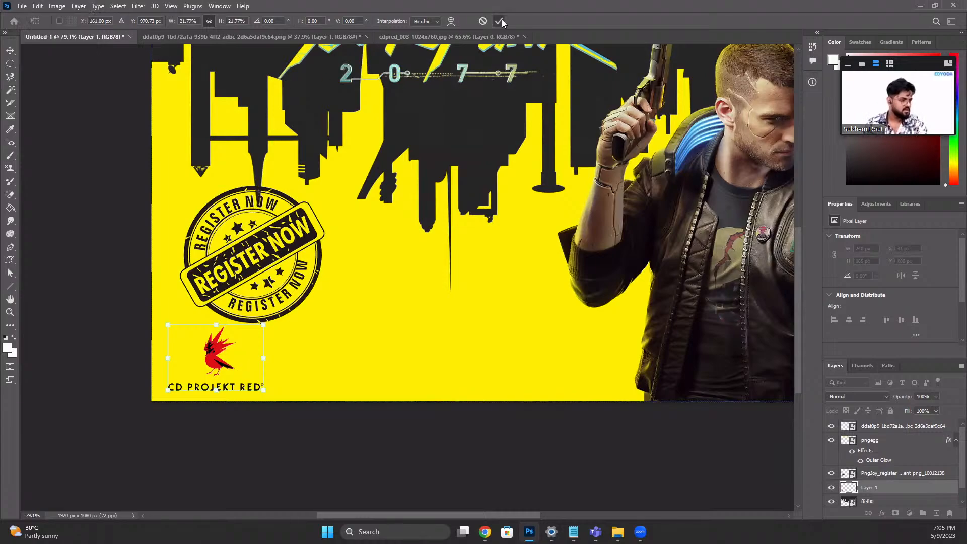
click(501, 20)
Step: Open PS5.jpg as a separate document and unlock its background layer
scroll(251, 354, down, 2)
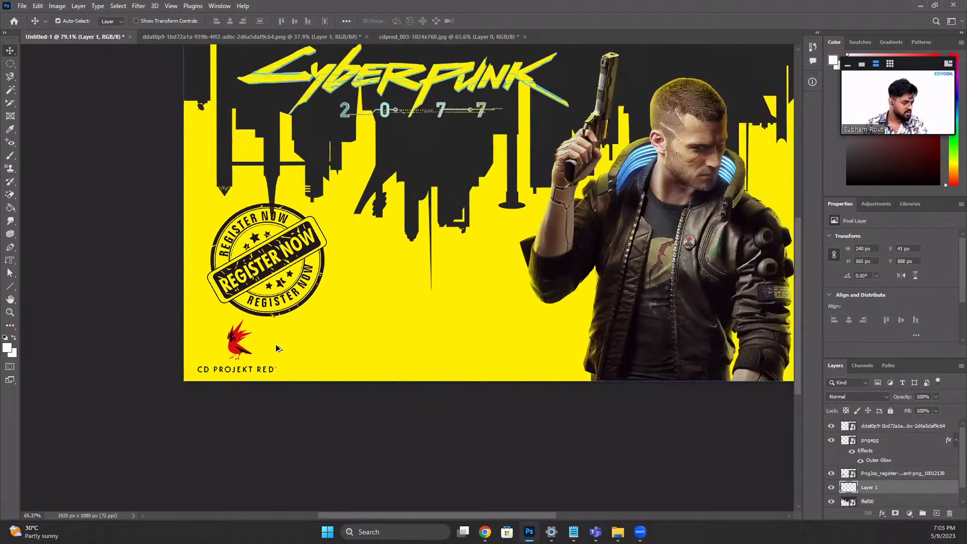
scroll(324, 339, down, 3)
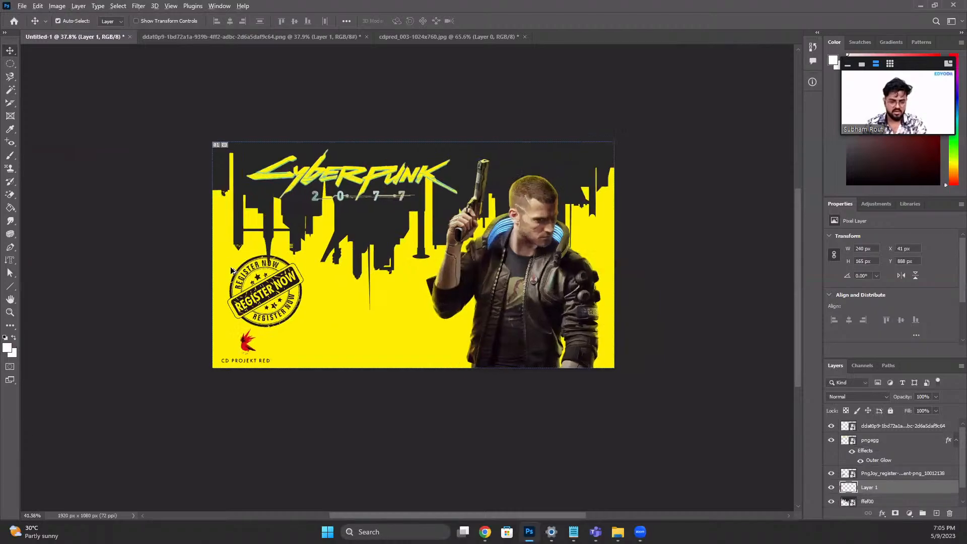
drag(303, 286, 330, 302)
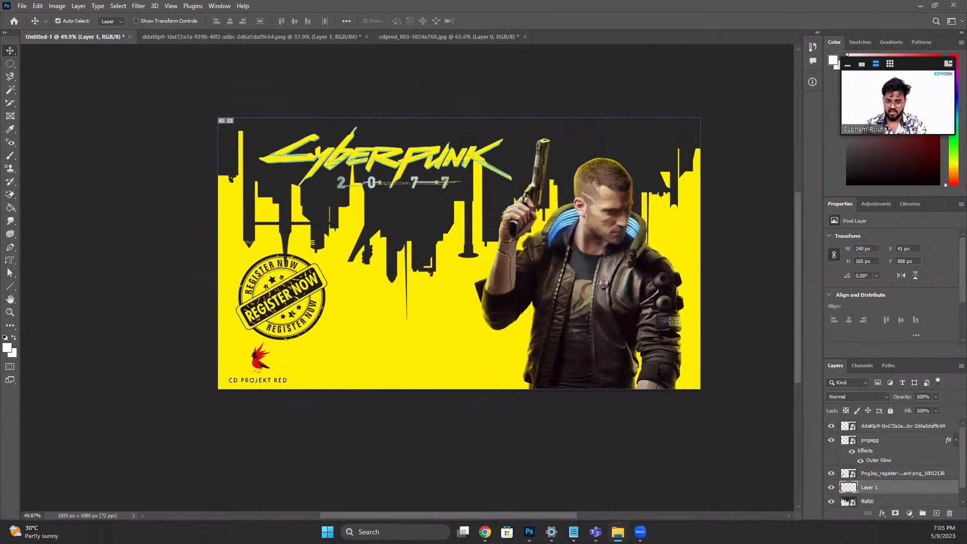
drag(928, 381, 564, 41)
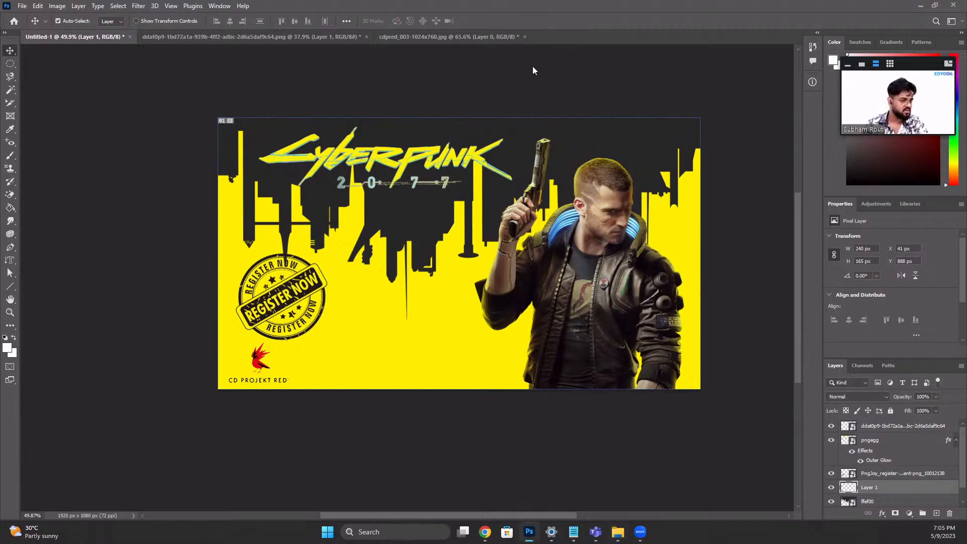
scroll(437, 202, down, 3)
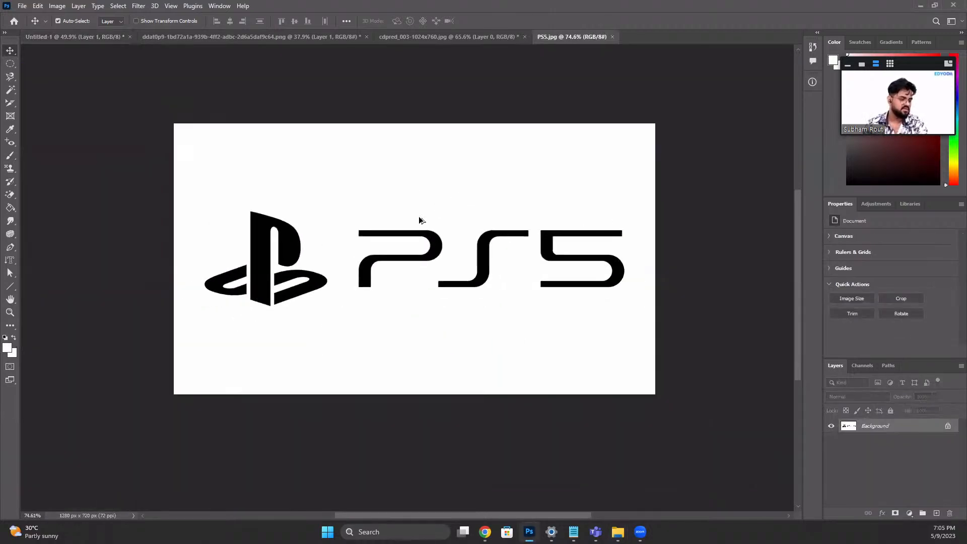
scroll(419, 217, up, 3)
click(948, 426)
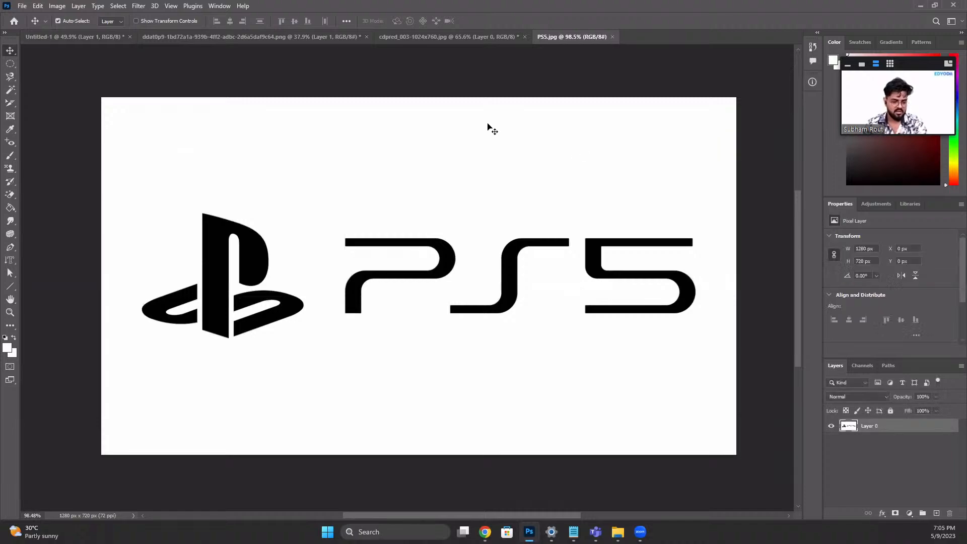
Step: Try Select Subject on the PS5 logo, inspect the selection edges up close, and clear the selection
click(124, 6)
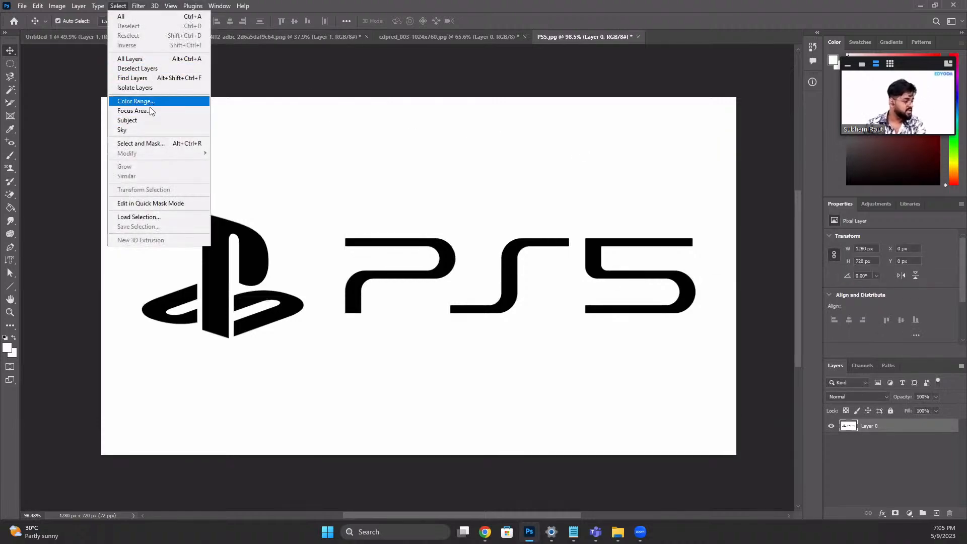
click(151, 120)
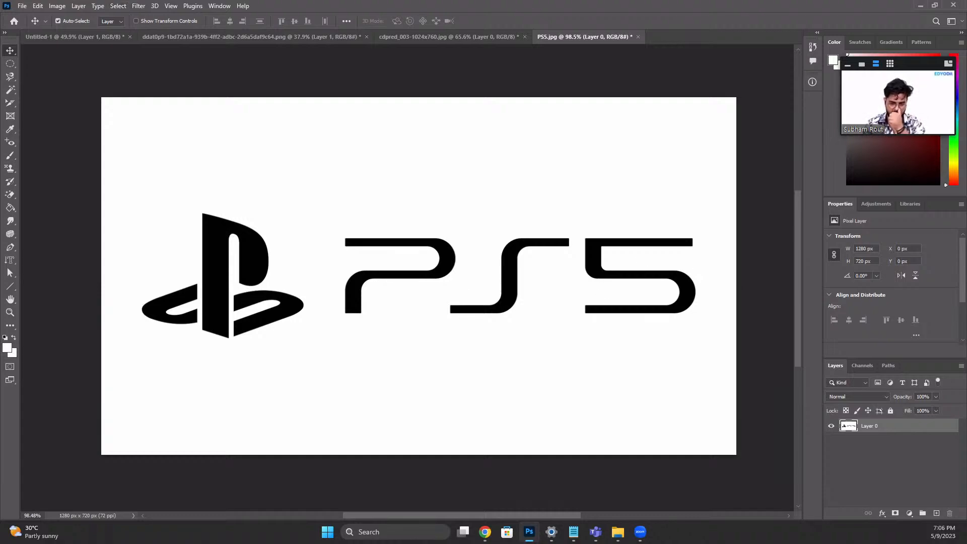
scroll(237, 305, up, 3)
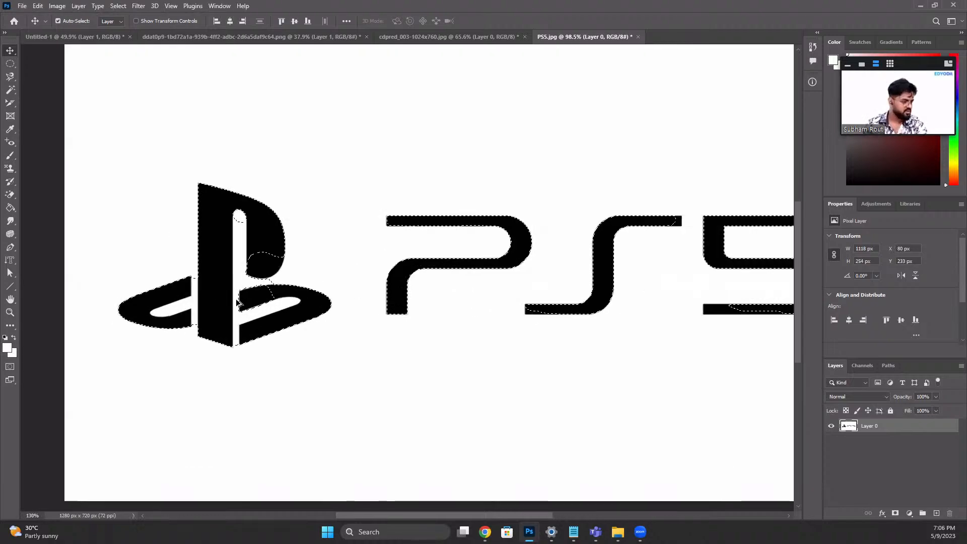
scroll(242, 286, down, 1)
scroll(250, 265, down, 3)
scroll(319, 267, up, 1)
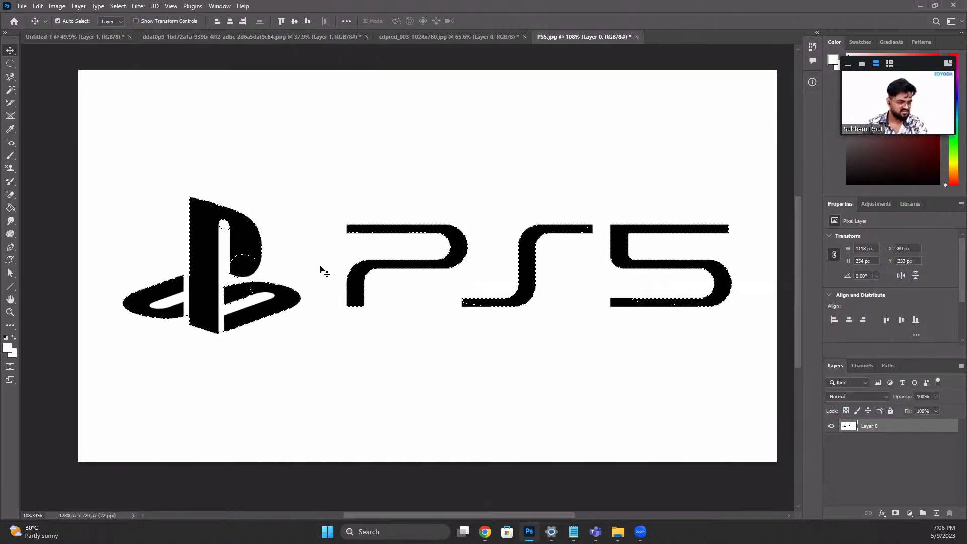
scroll(319, 270, down, 1)
key(ctrl+d)
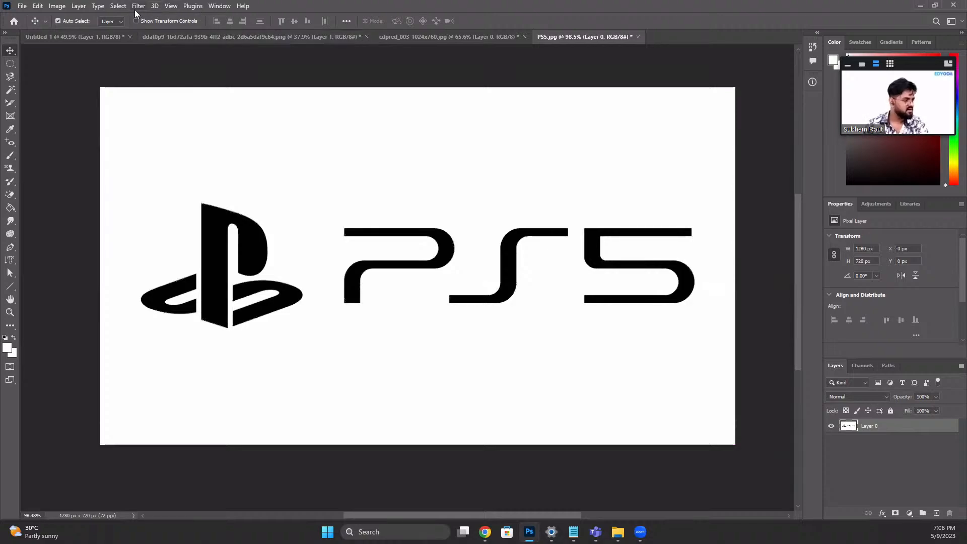
Step: Select the black PS5 logo artwork by sampling its black in Color Range with fuzziness 40
click(118, 6)
click(126, 98)
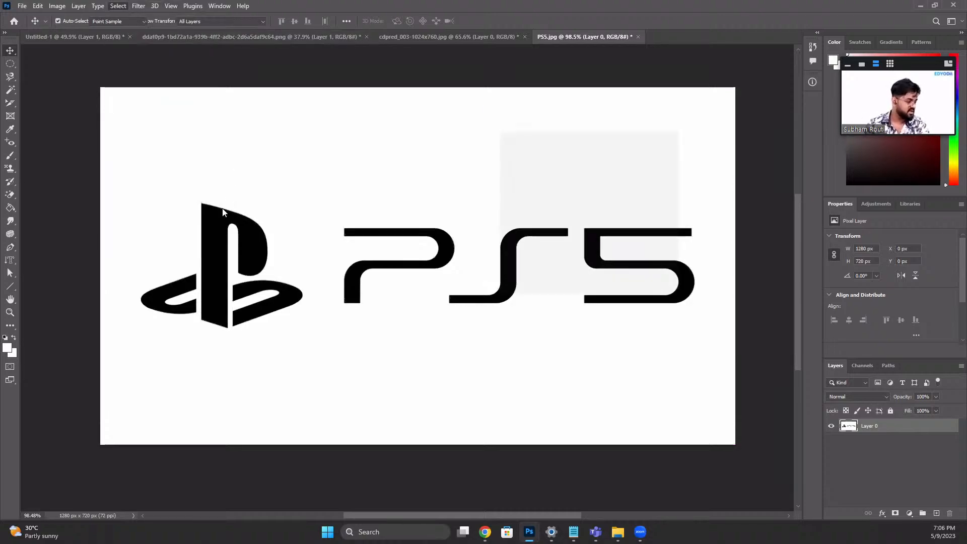
click(212, 227)
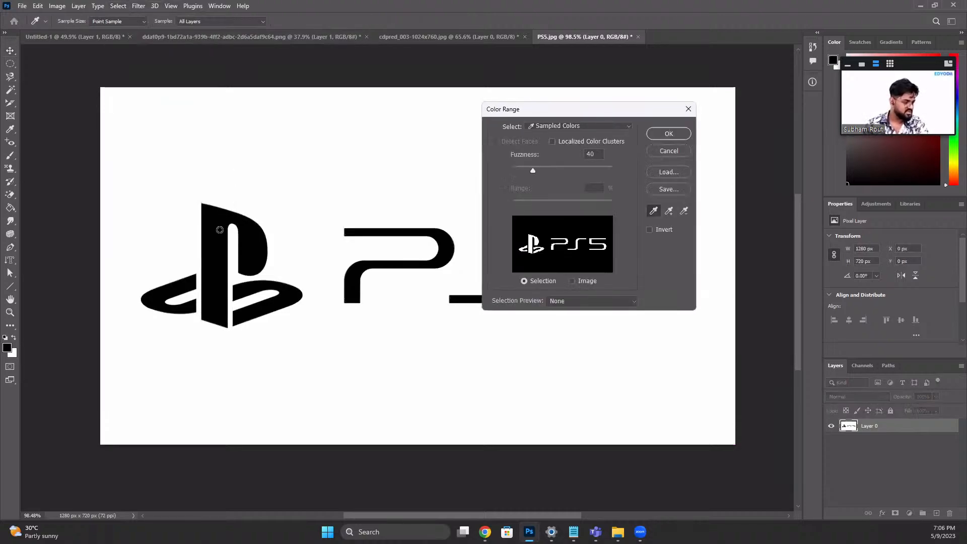
click(669, 134)
key(v)
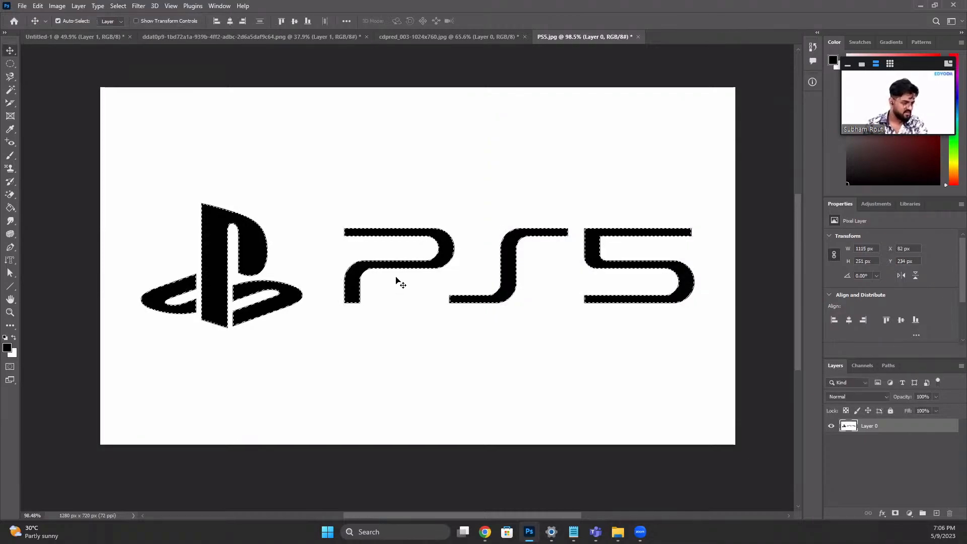
Step: Try moving the selected PS5 artwork down and to the left, and undo the move
scroll(395, 280, down, 1)
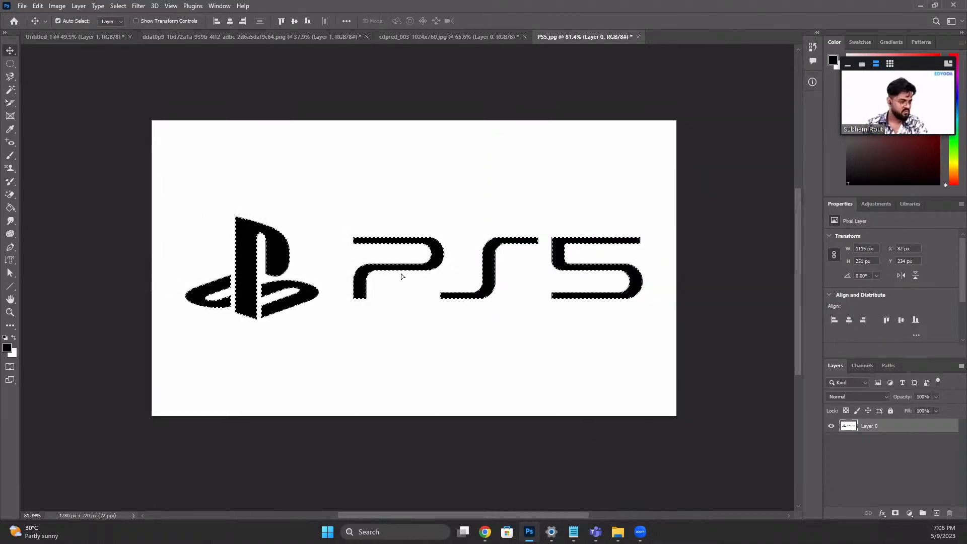
drag(397, 279, 375, 281)
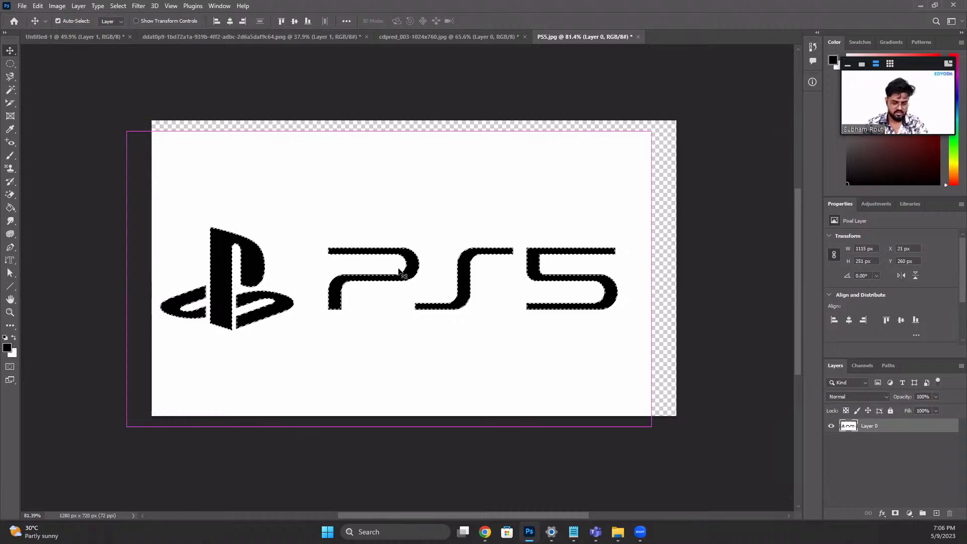
key(ctrl+z)
scroll(443, 265, up, 2)
scroll(446, 252, down, 2)
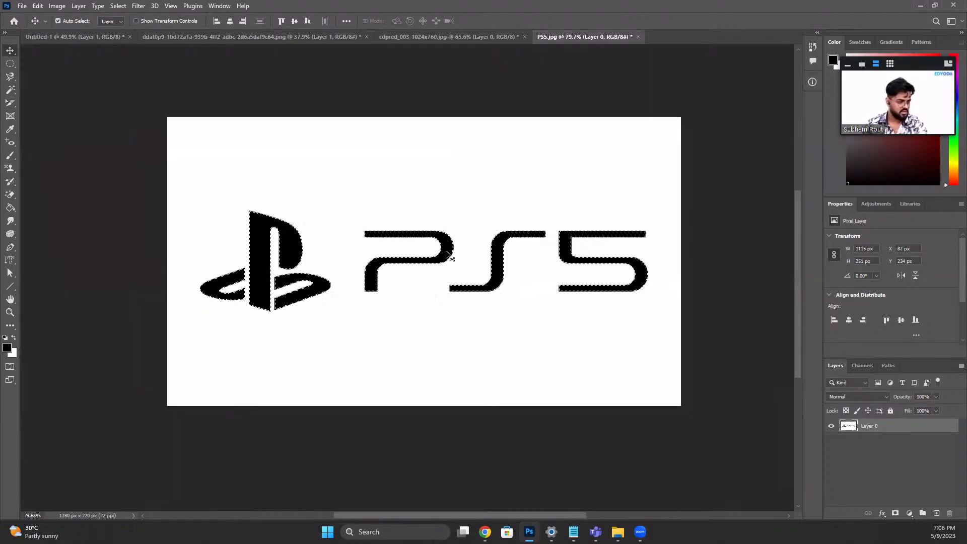
key(w)
right_click(442, 242)
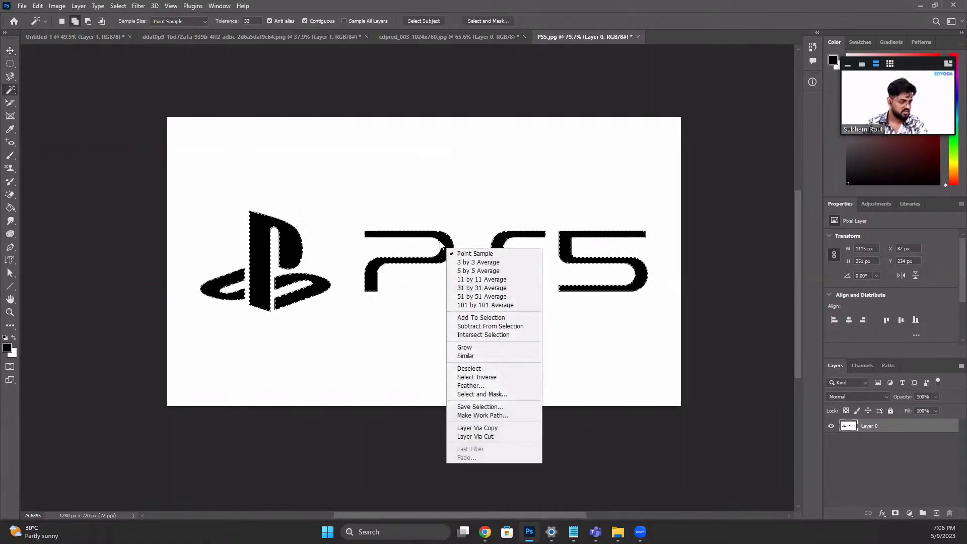
click(423, 239)
right_click(10, 90)
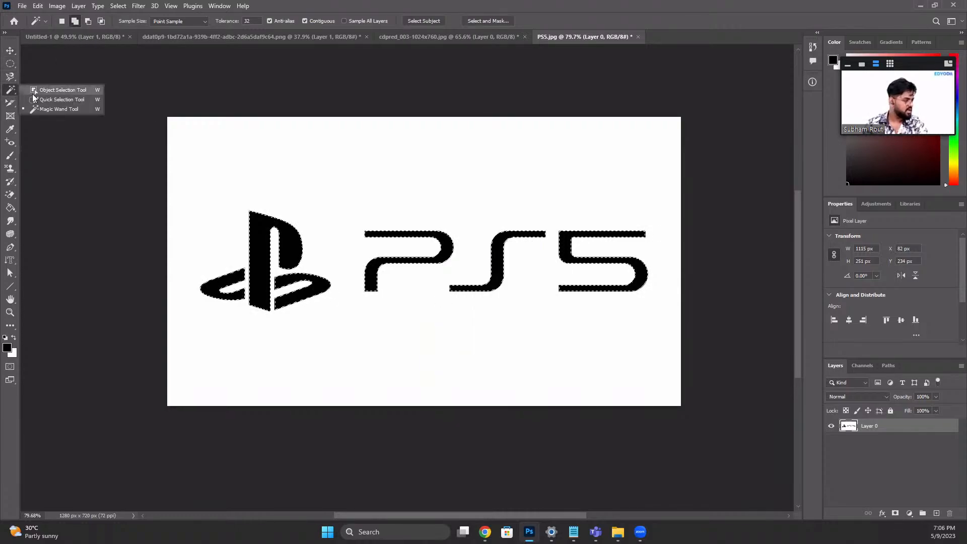
click(11, 52)
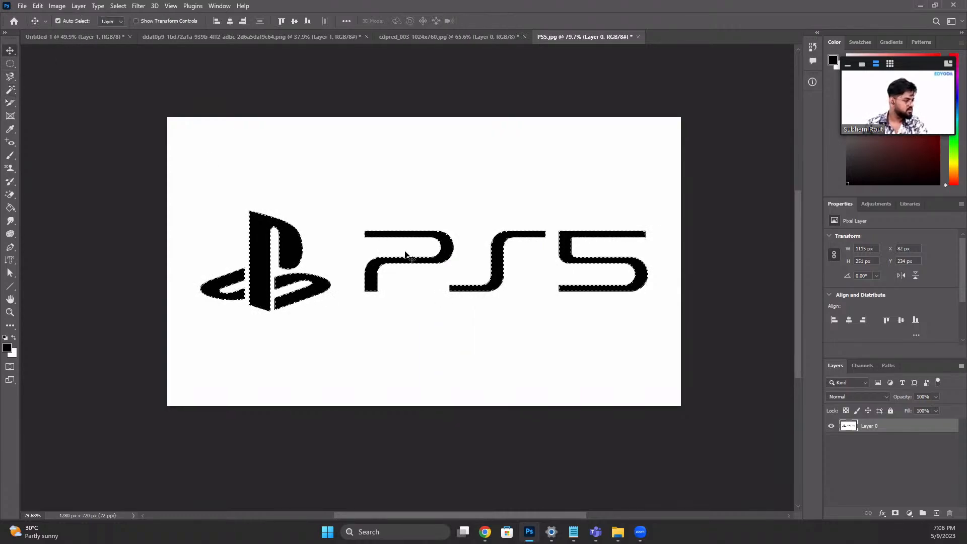
Step: Switch to the Rectangular Marquee tool and deselect the PS5 logo artwork
right_click(11, 64)
click(65, 63)
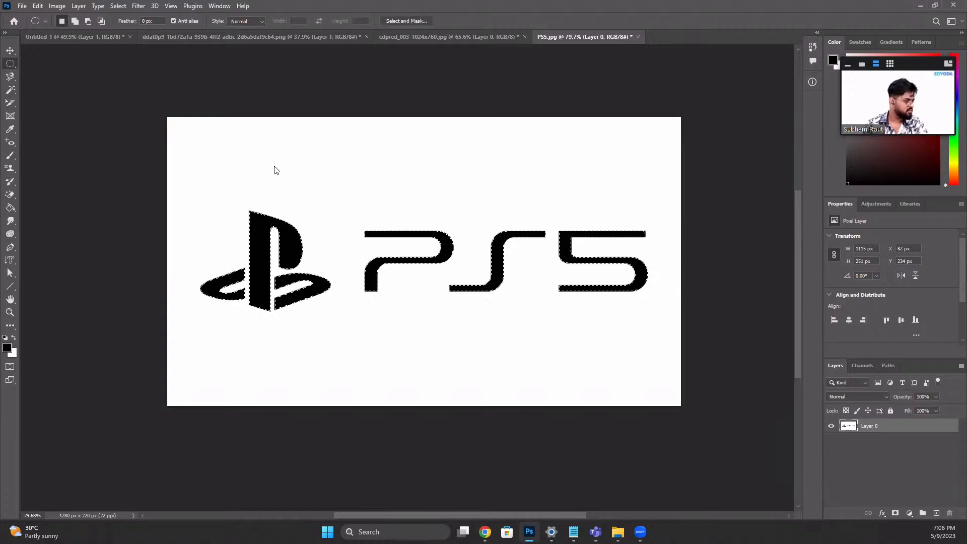
right_click(461, 252)
click(463, 254)
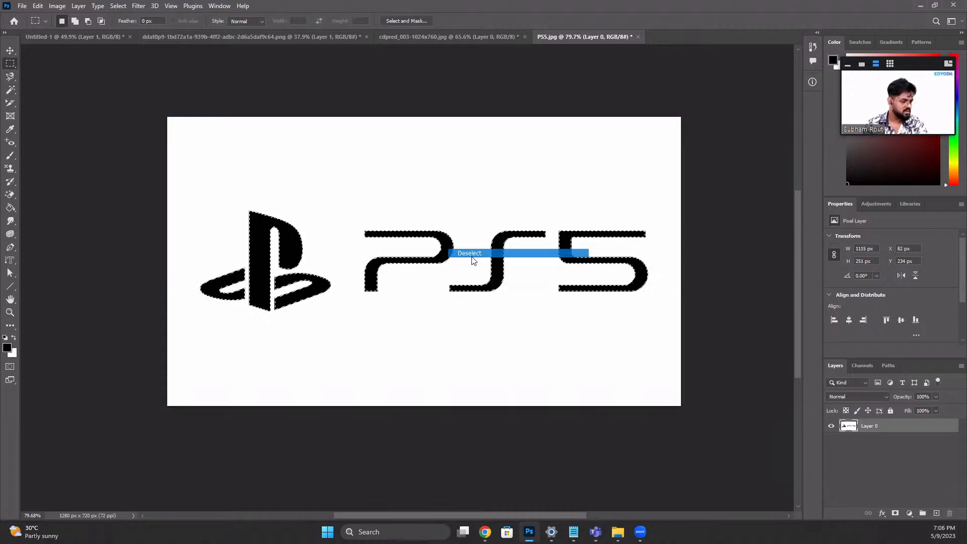
Step: Restore the black PS5 artwork selection, invert it, delete the white background, and clear the selection
drag(469, 257, 472, 257)
click(447, 247)
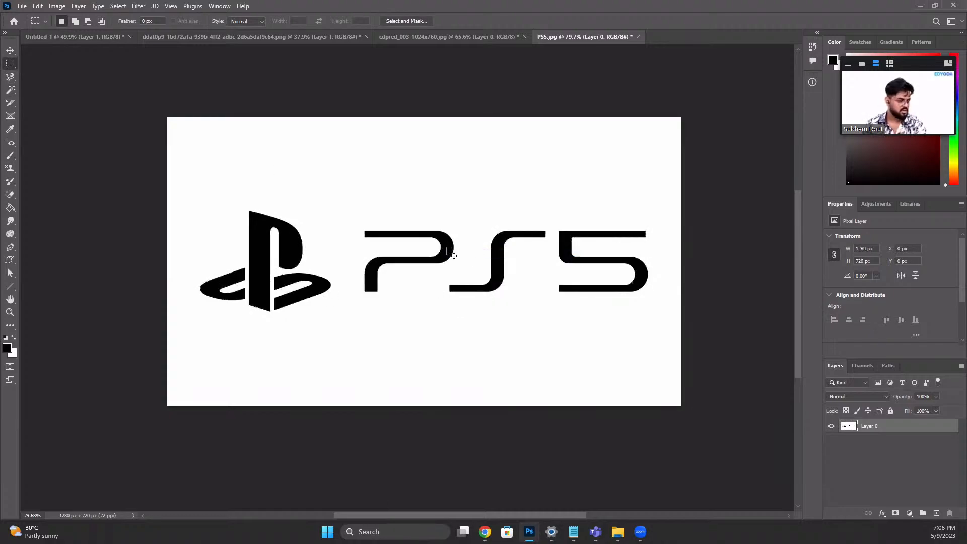
key(ctrl+z)
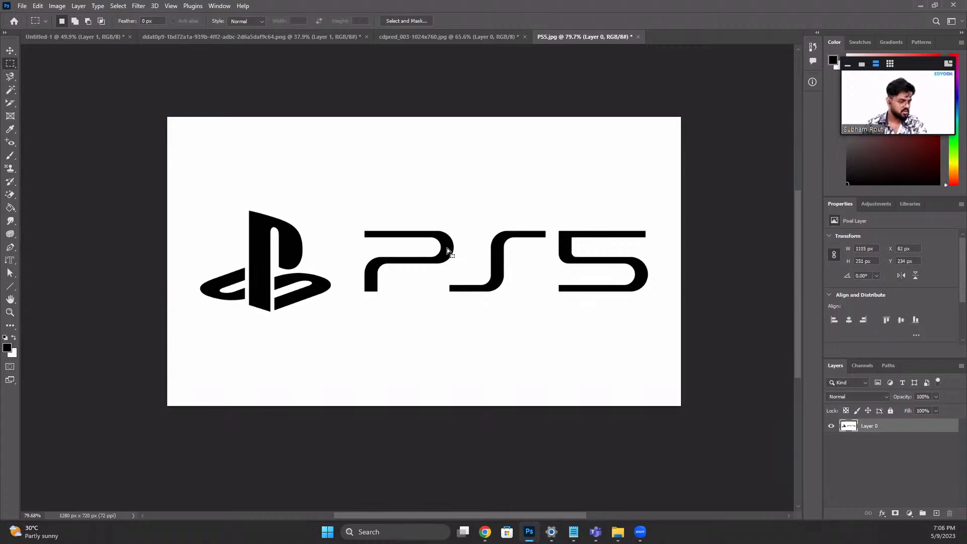
right_click(446, 249)
click(470, 262)
scroll(450, 251, up, 3)
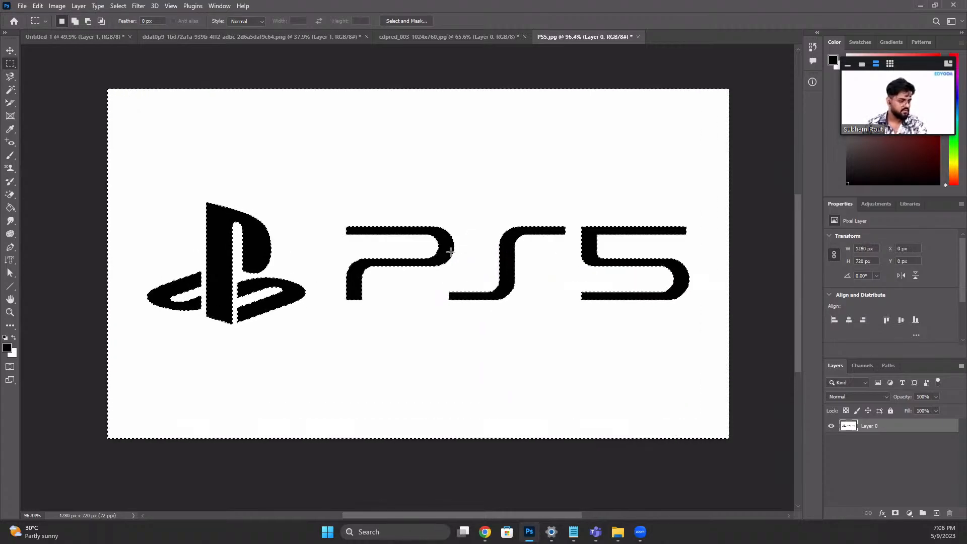
key(Delete)
scroll(451, 252, down, 3)
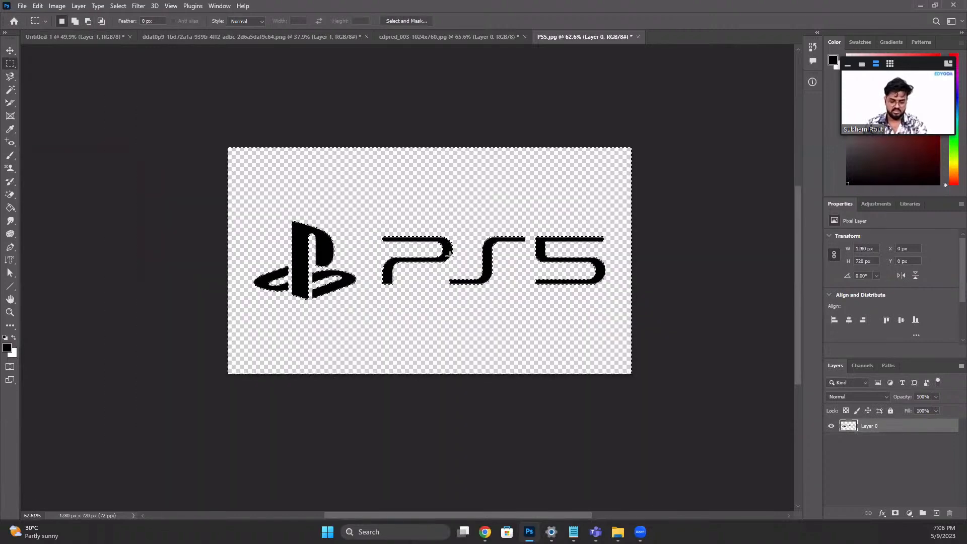
key(ctrl+d)
Step: Bring the background-free PS5 logo into the Untitled-1 composition with the Move tool
key(v)
drag(450, 256, 429, 355)
scroll(446, 336, down, 2)
Step: Scale the PS5 logo proportionally to about 36% and place it beside the CD Projekt Red logo
key(ctrl+t)
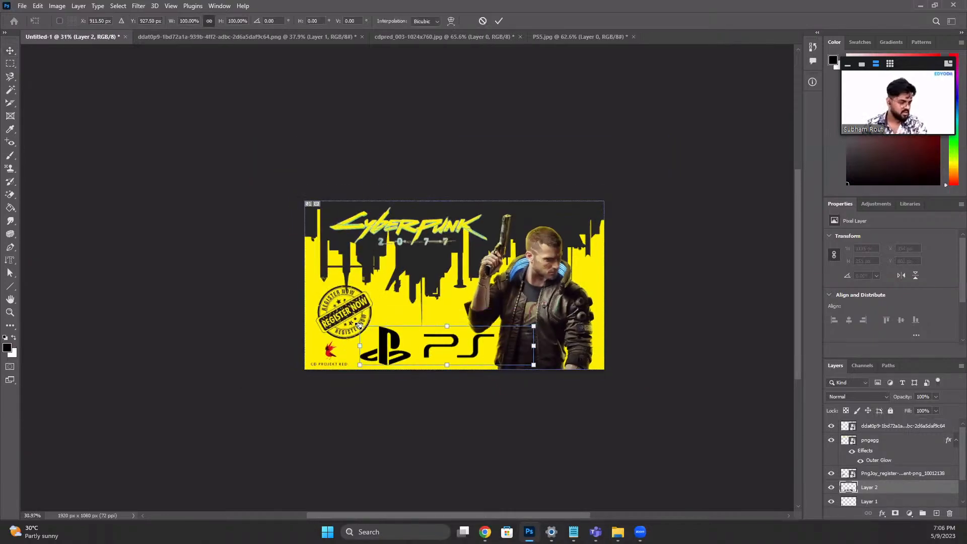
drag(361, 327, 409, 365)
scroll(410, 367, up, 5)
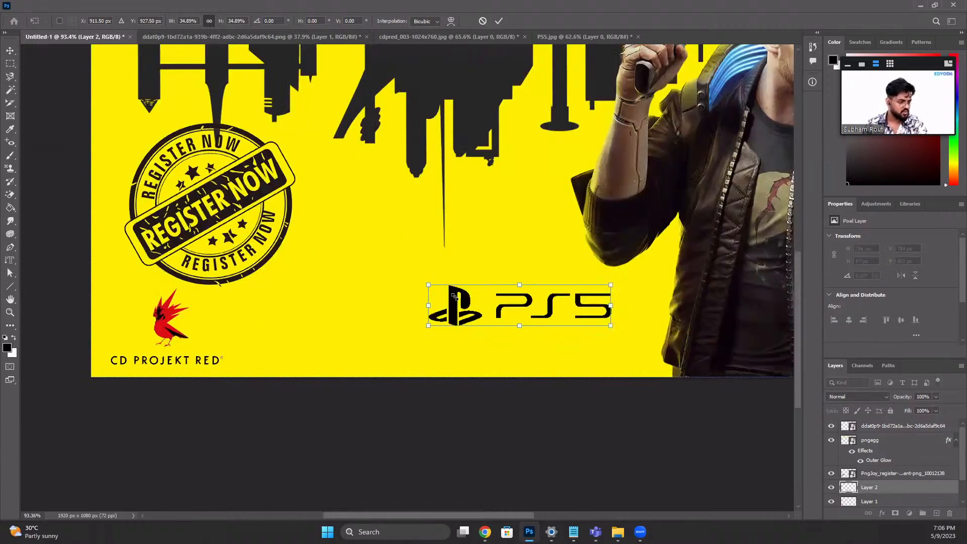
drag(428, 286, 456, 293)
drag(509, 310, 357, 352)
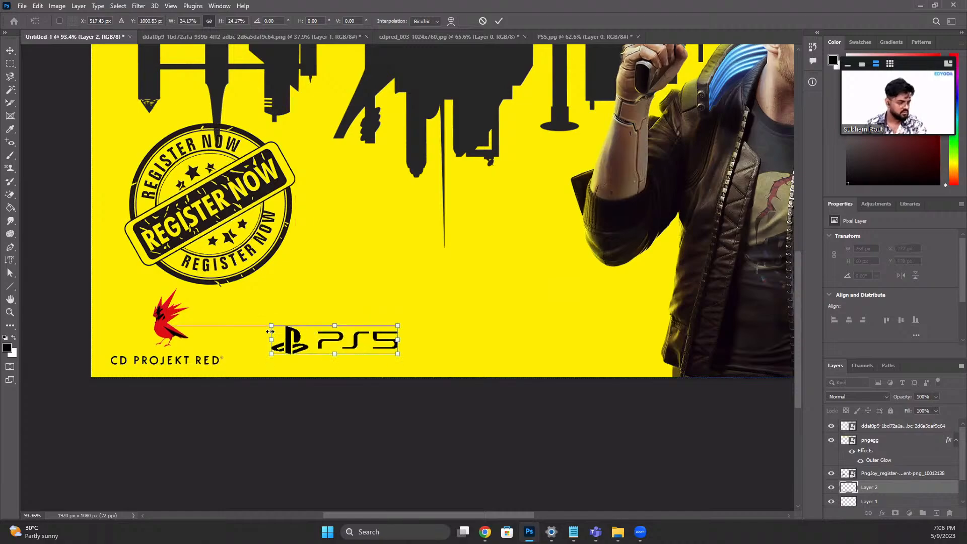
drag(269, 318, 239, 296)
drag(334, 323, 377, 329)
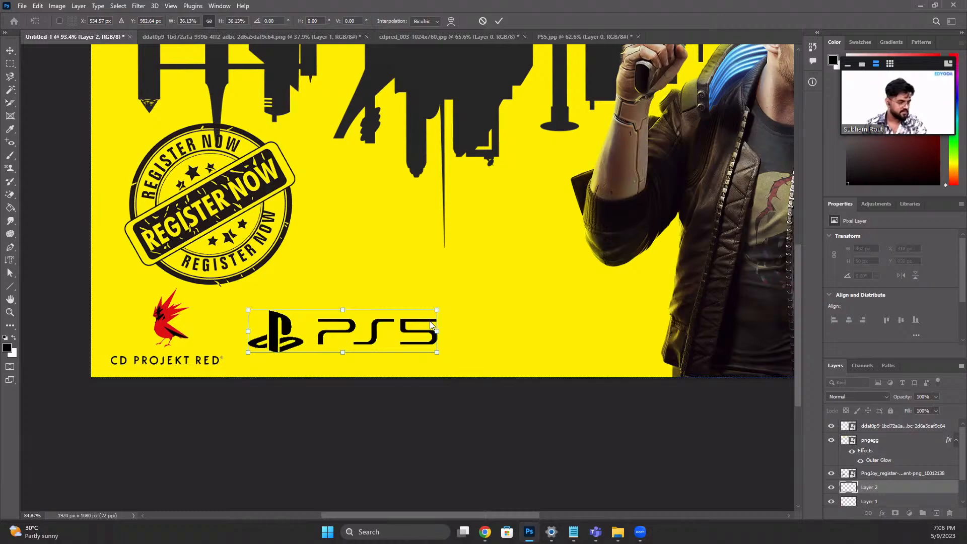
scroll(430, 325, down, 2)
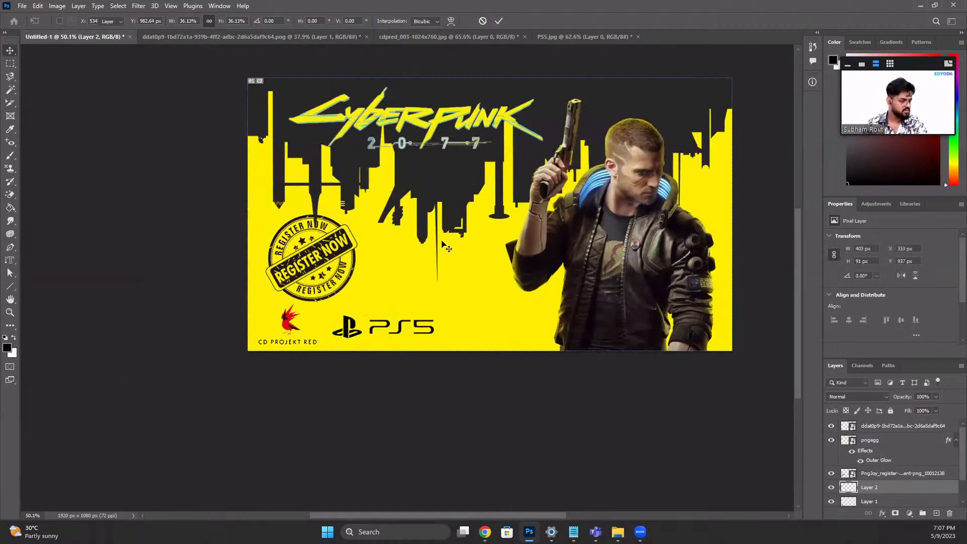
key(Return)
Step: Examine the overall composition with the two company logos in place below the register emblem
scroll(442, 232, down, 1)
scroll(442, 221, up, 2)
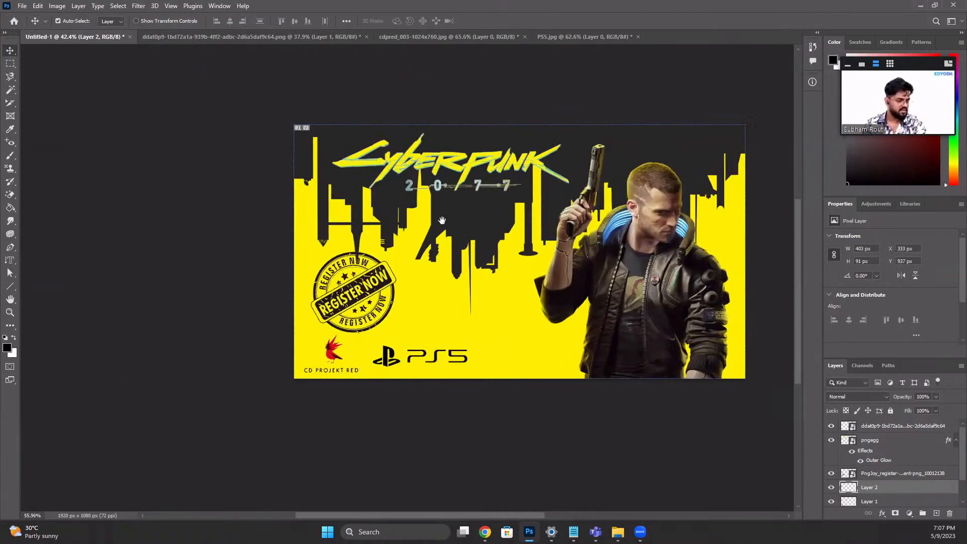
scroll(442, 220, up, 3)
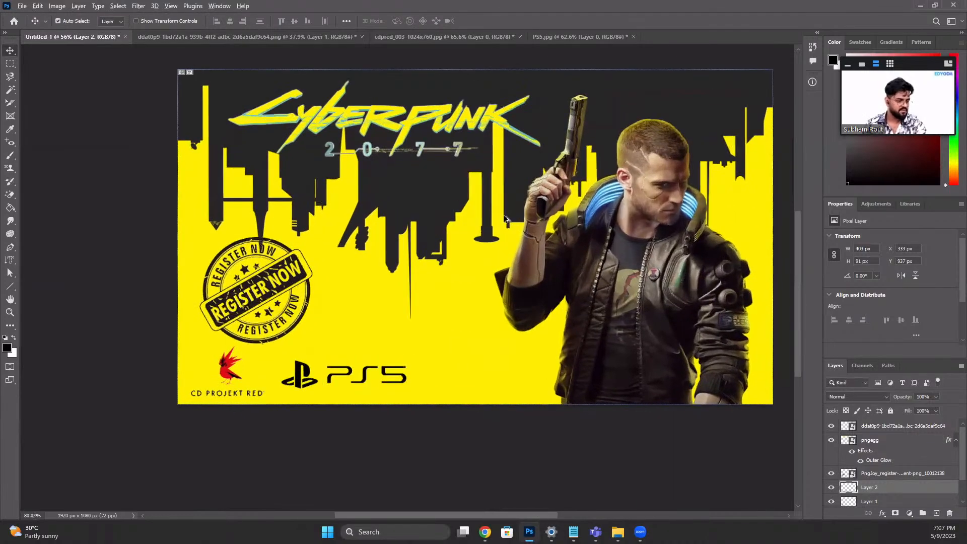
scroll(405, 178, up, 3)
scroll(414, 187, down, 3)
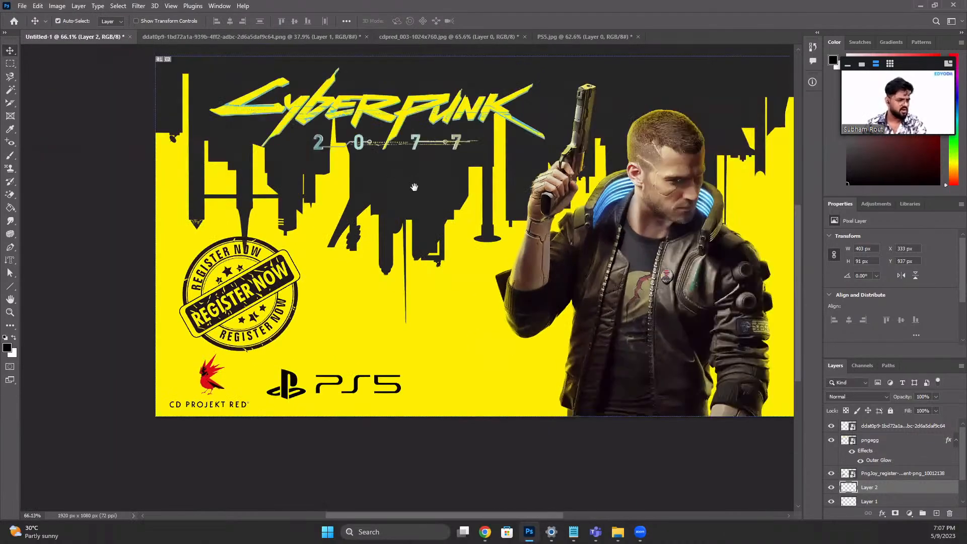
drag(437, 169, 395, 162)
scroll(395, 163, down, 2)
scroll(32, 235, up, 3)
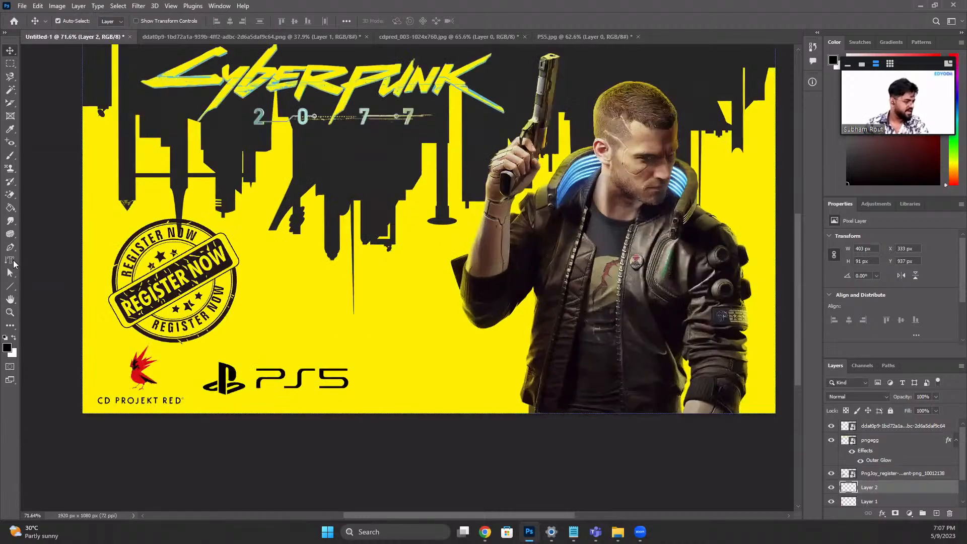
Step: Add a black text line reading "9TH MAY" between the register emblem and the character
scroll(41, 260, down, 2)
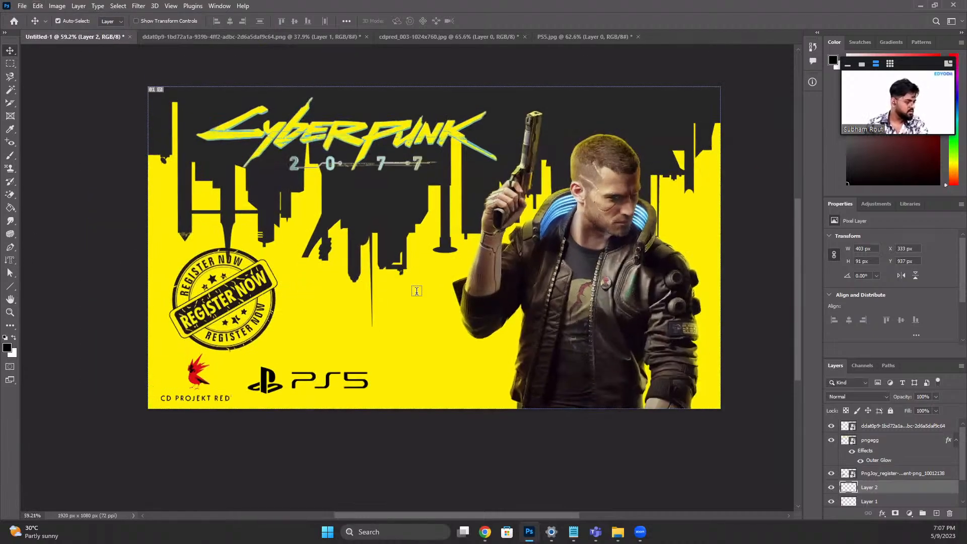
key(t)
click(436, 291)
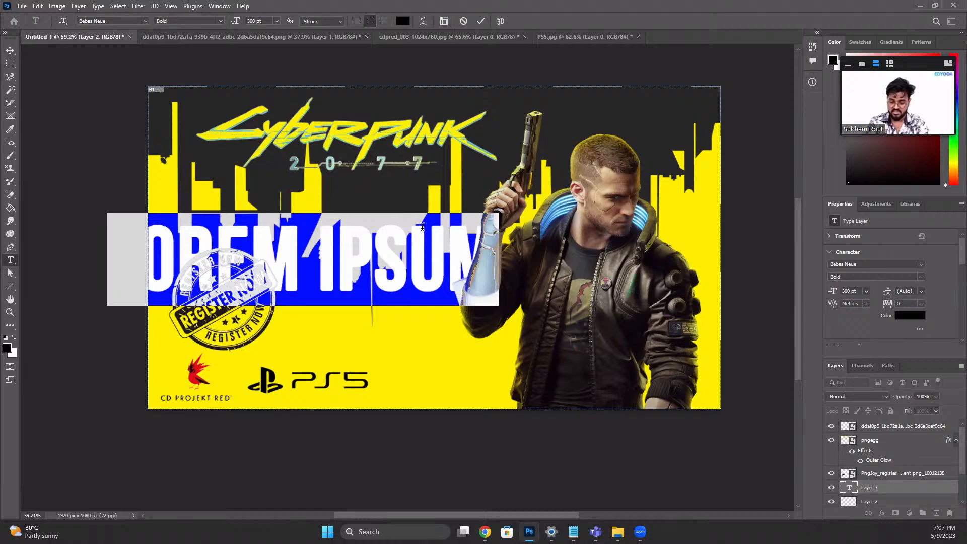
text(CTH NA)
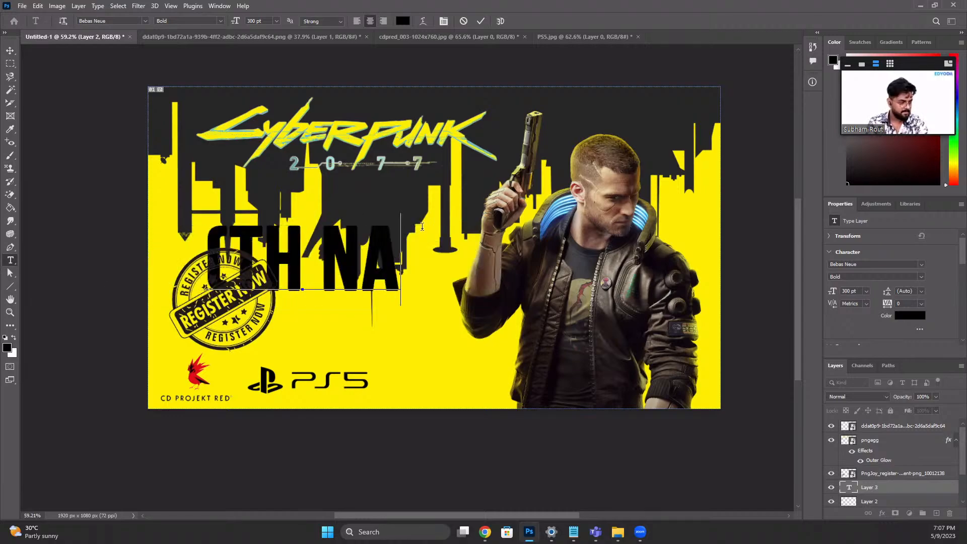
key(BackSpace)
key(BackSpace)
key(BackSpace)
key(BackSpace)
key(BackSpace)
key(BackSpace)
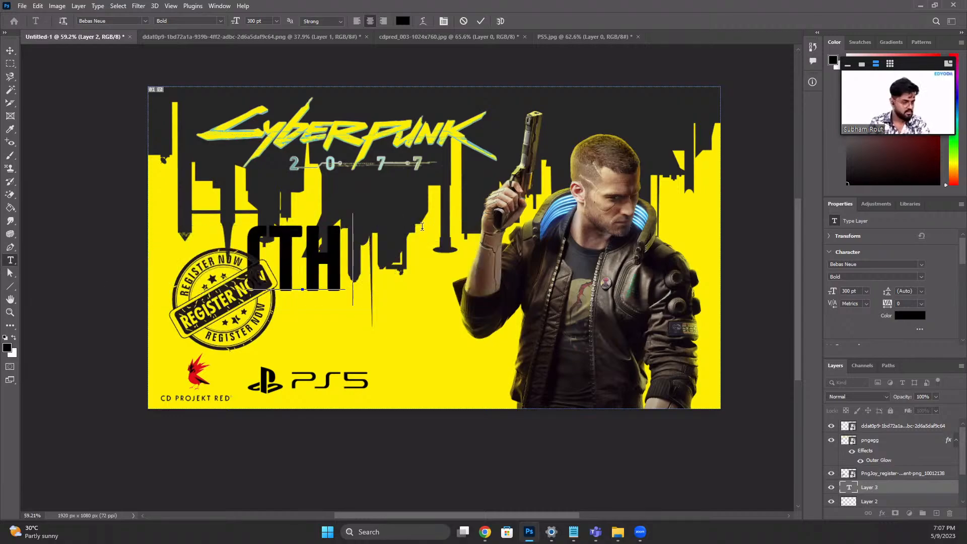
text(9)
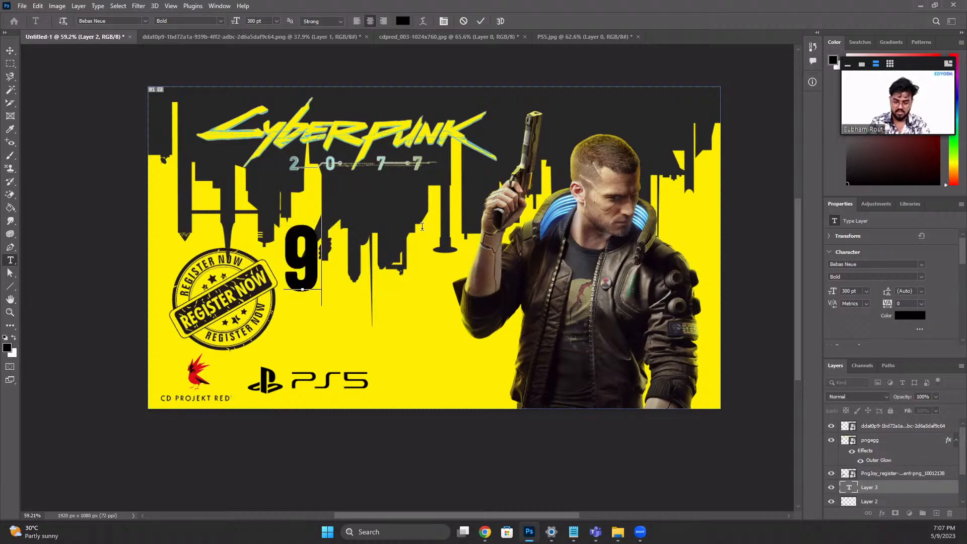
text(TH MAY)
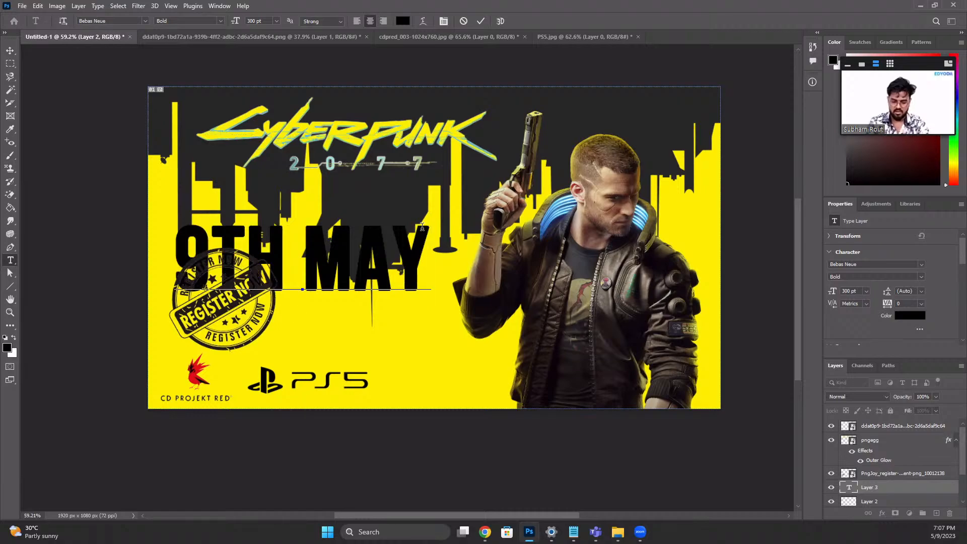
Step: Add a second line reading "2023" to the date text
key(Return)
text(@023)
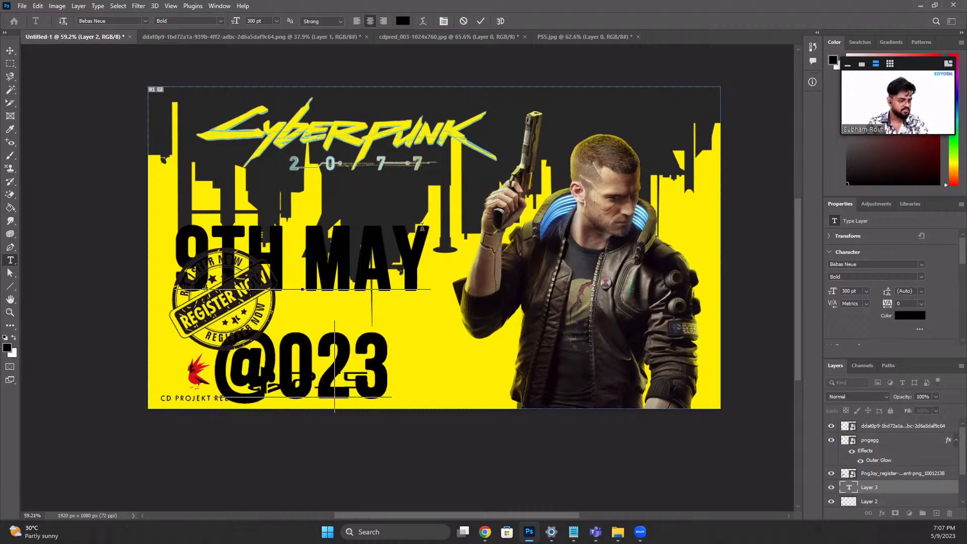
key(BackSpace)
key(BackSpace)
key(BackSpace)
key(BackSpace)
text(2023)
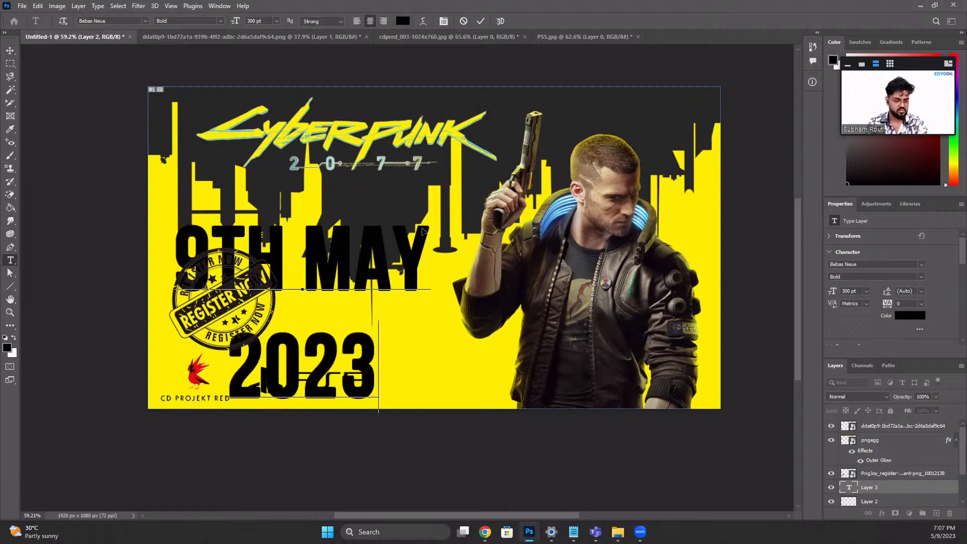
Step: Set the font of the entire date text to Cyberpunk Regular and commit the text
key(ctrl+a)
click(110, 23)
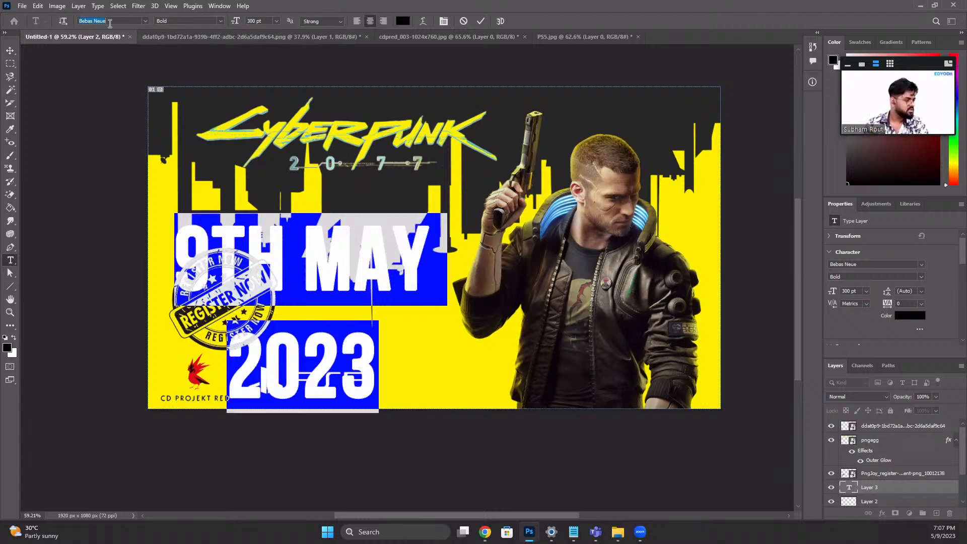
click(144, 21)
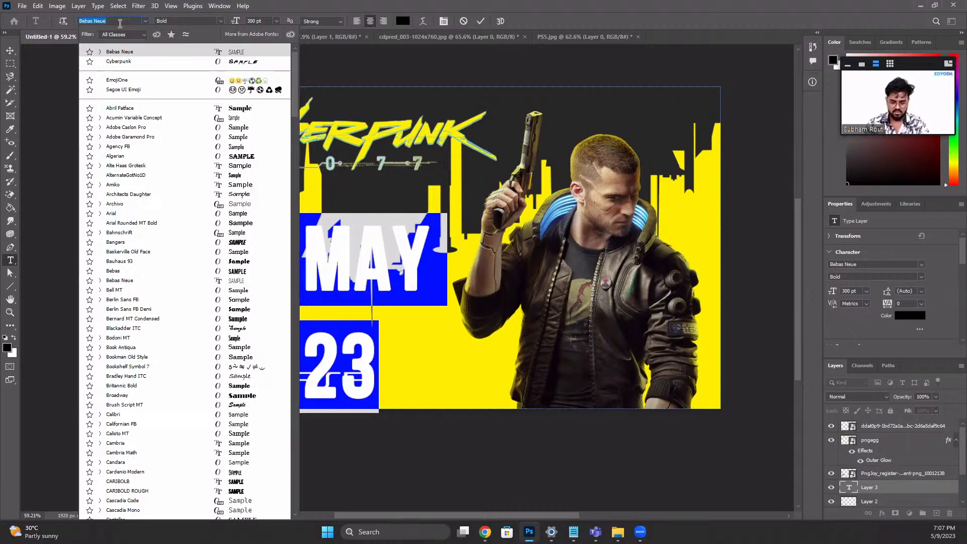
text(CYB)
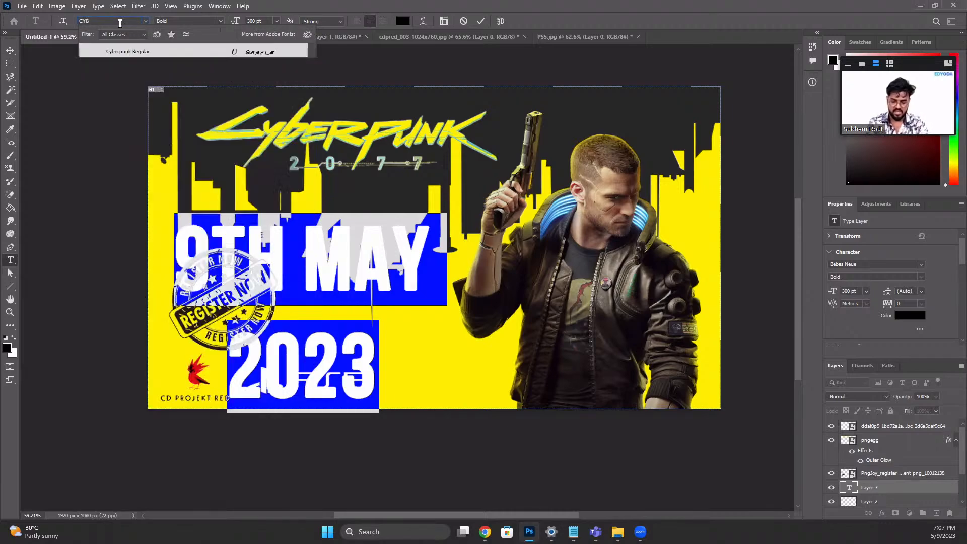
click(132, 51)
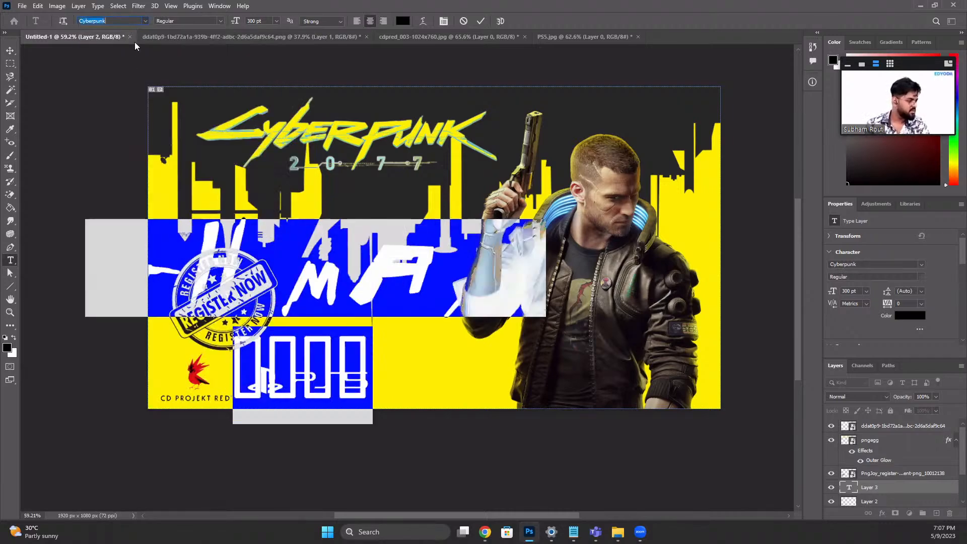
click(481, 22)
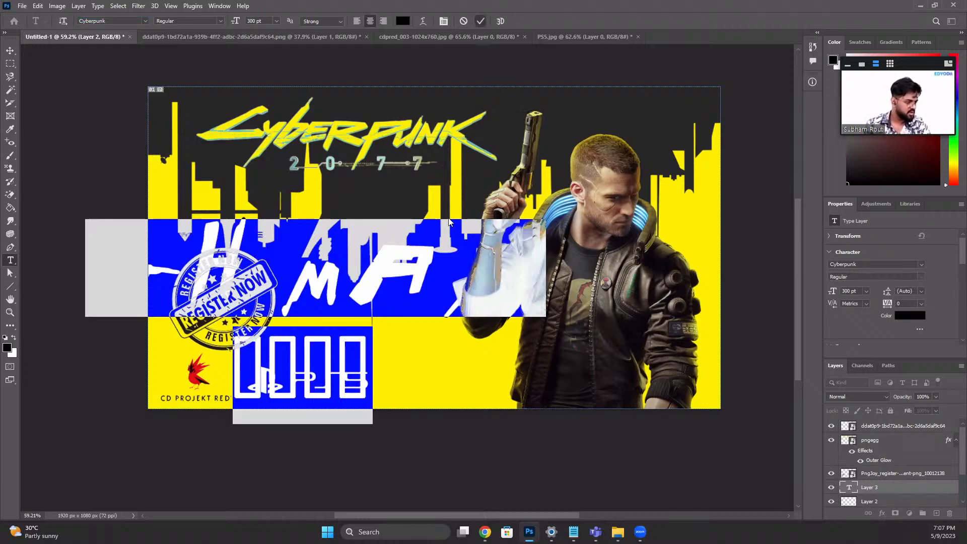
Step: Reopen the date text for editing and delete its second line, "2023"
scroll(323, 282, down, 3)
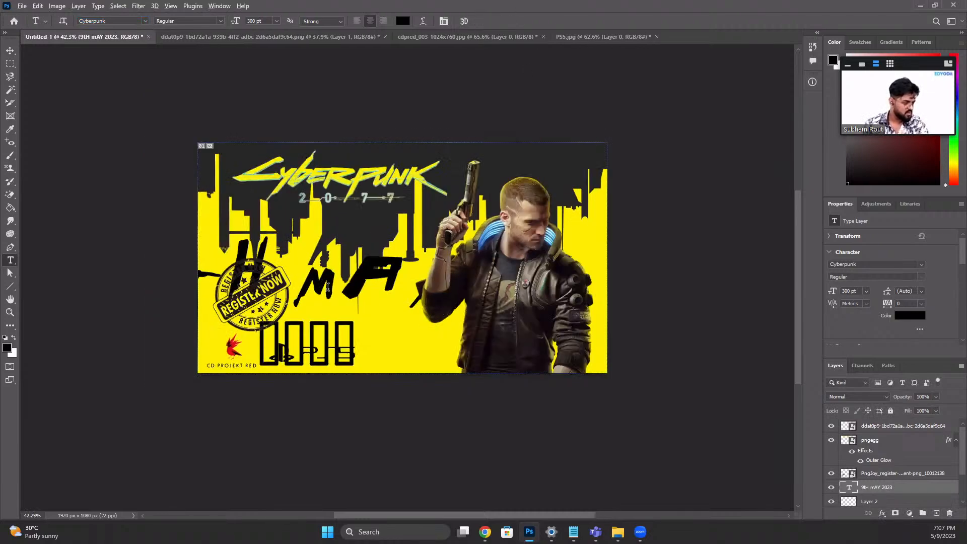
scroll(325, 286, up, 4)
scroll(319, 297, down, 4)
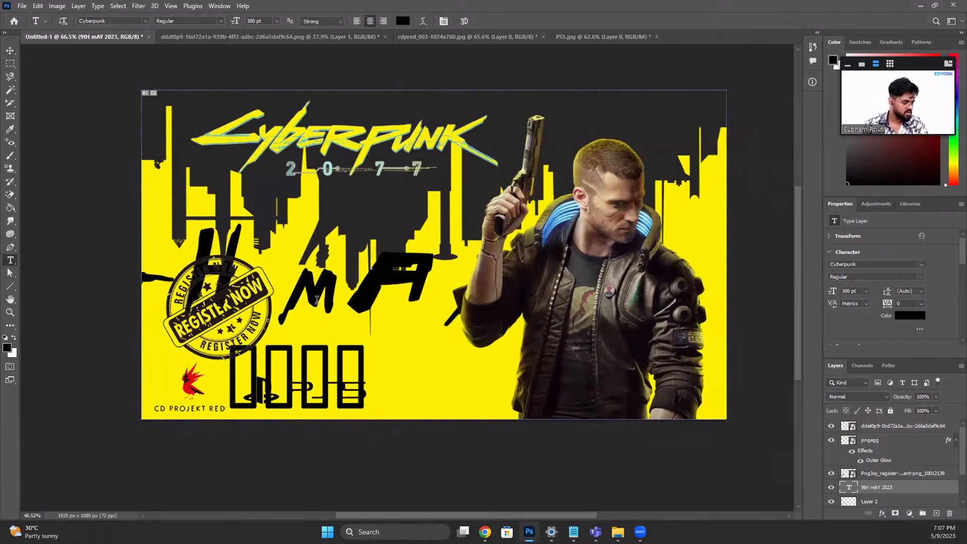
click(321, 297)
key(ctrl+a)
click(323, 373)
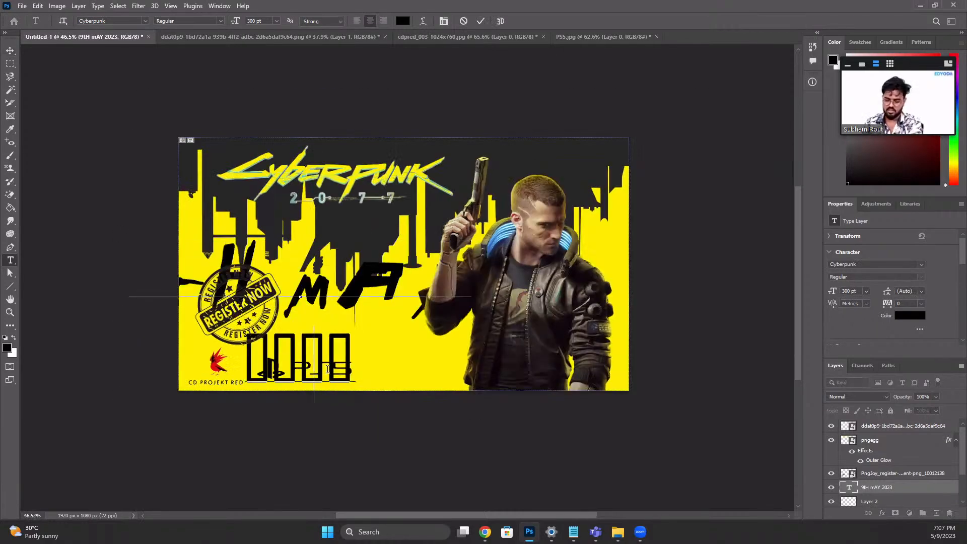
key(BackSpace)
key(BackSpace)
key(BackSpace)
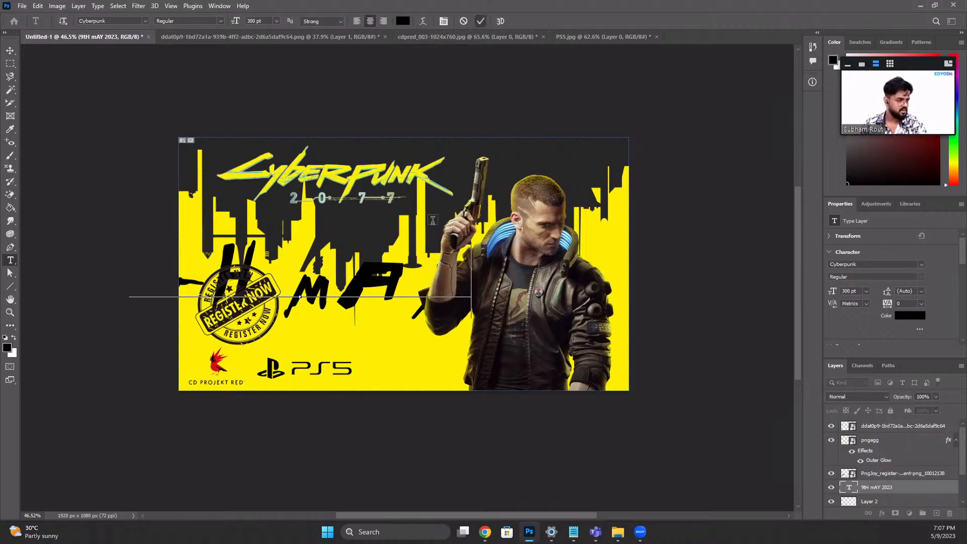
key(BackSpace)
key(BackSpace)
Step: Set the size of the 9TH MAY text to 100 pt, commit it, and switch to the Move tool
key(ctrl+a)
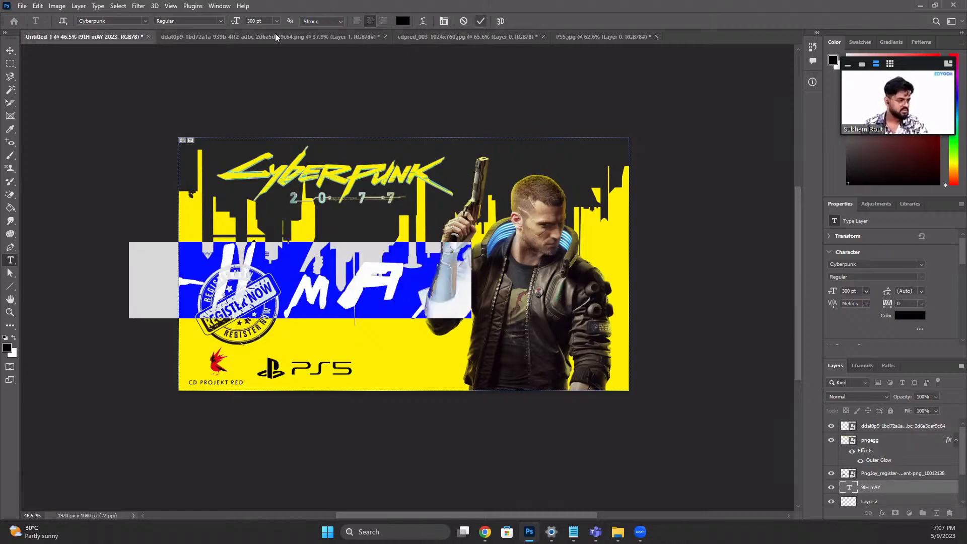
click(237, 19)
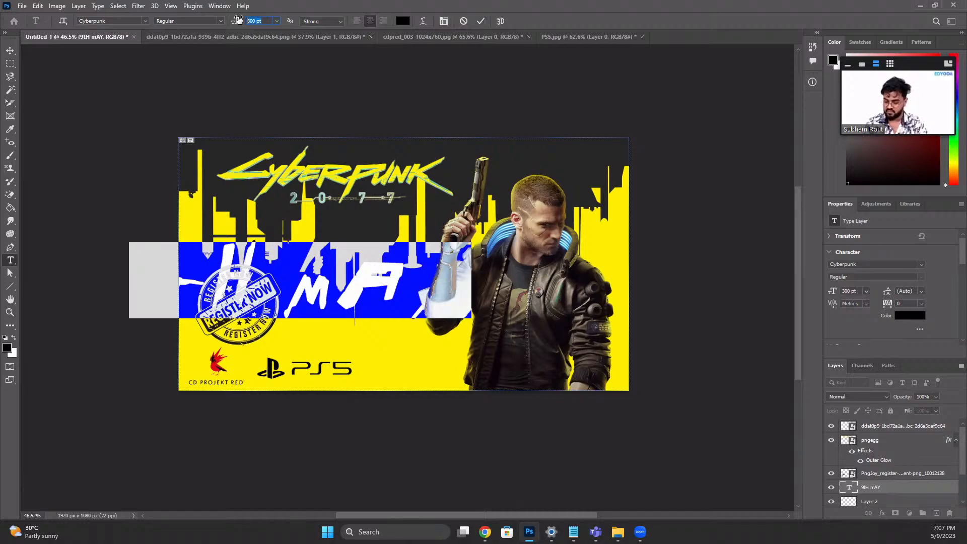
key(Return)
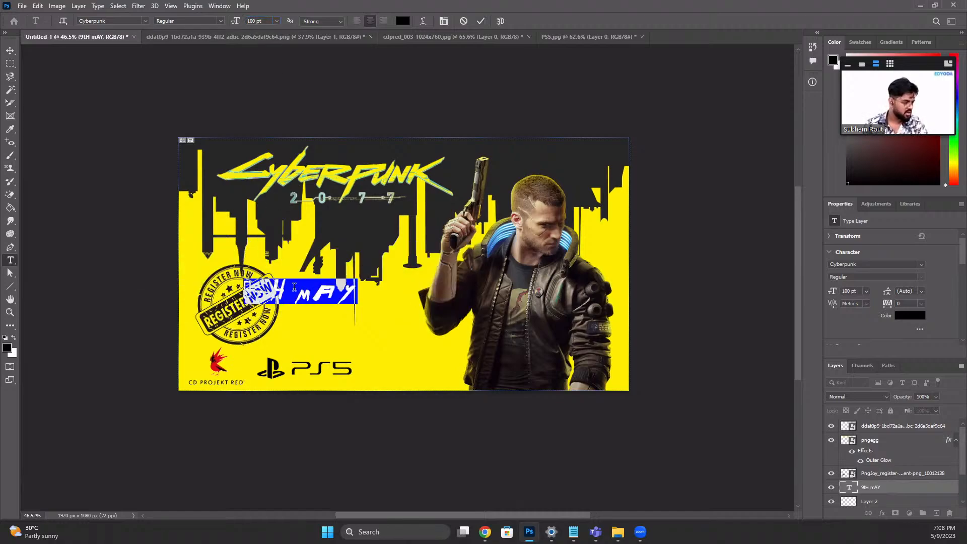
scroll(291, 286, up, 3)
click(336, 311)
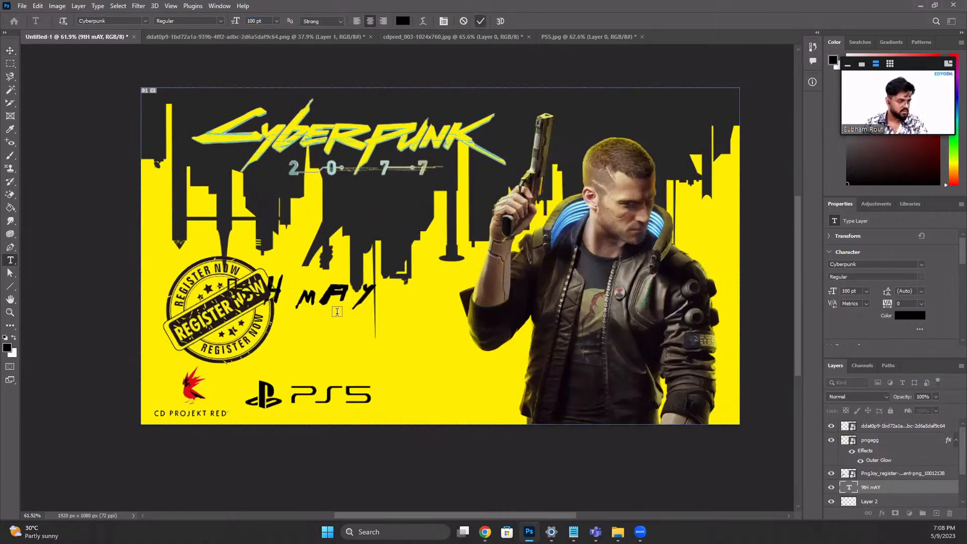
key(ctrl+Return)
key(v)
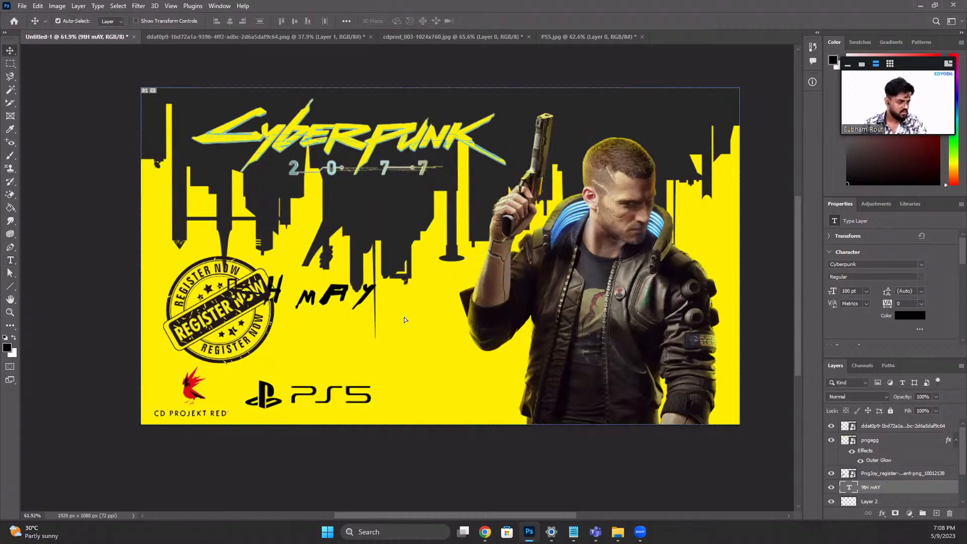
Step: Move the date text clear of the register emblem and delete its unsupported leading 9 character
drag(404, 316, 405, 318)
double_click(317, 310)
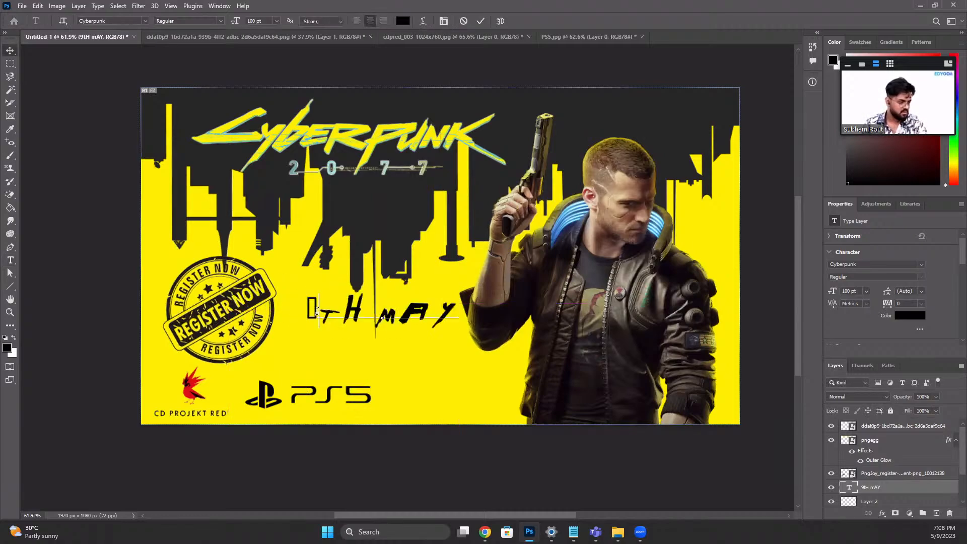
double_click(322, 309)
click(322, 311)
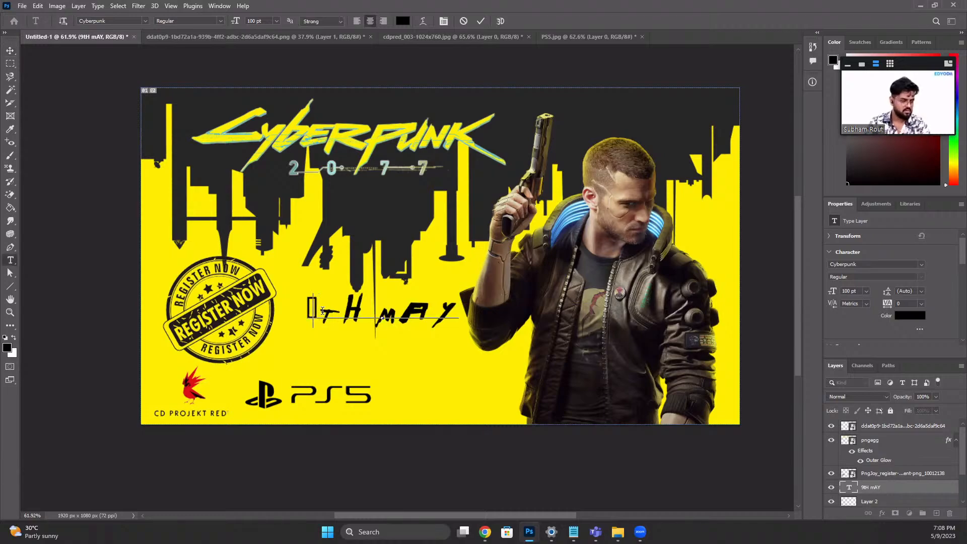
key(BackSpace)
Step: Set the font of the whole TH MAY text to Skirmisher Semi-Italic
key(ctrl+a)
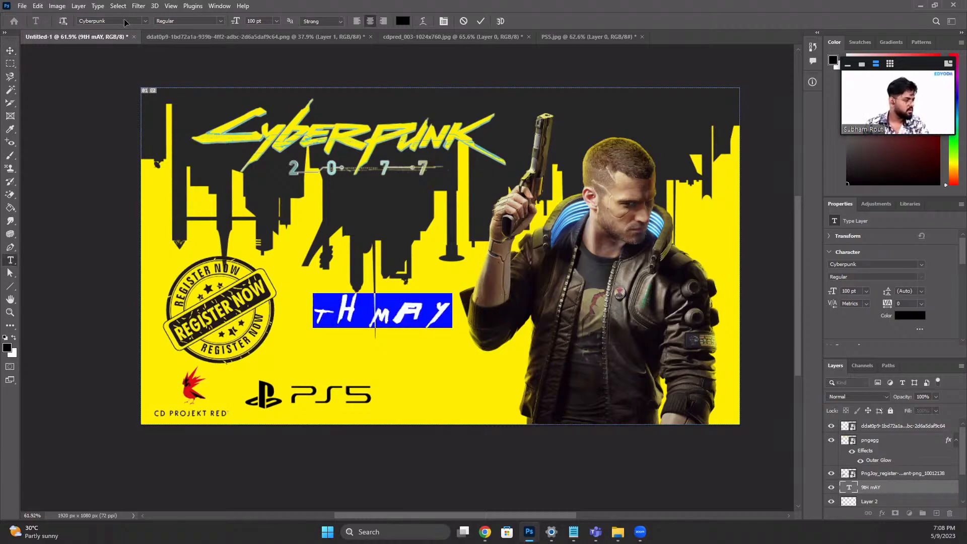
click(128, 22)
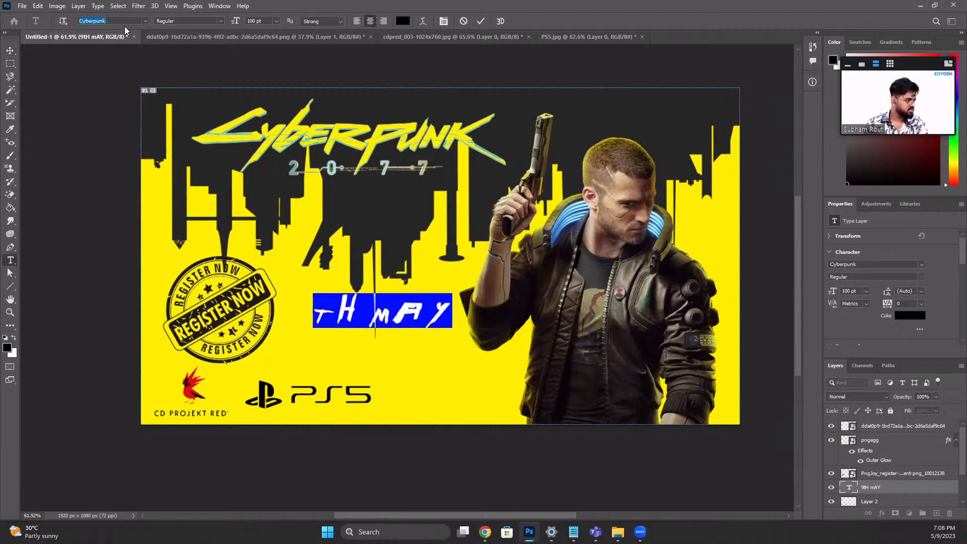
text(SK)
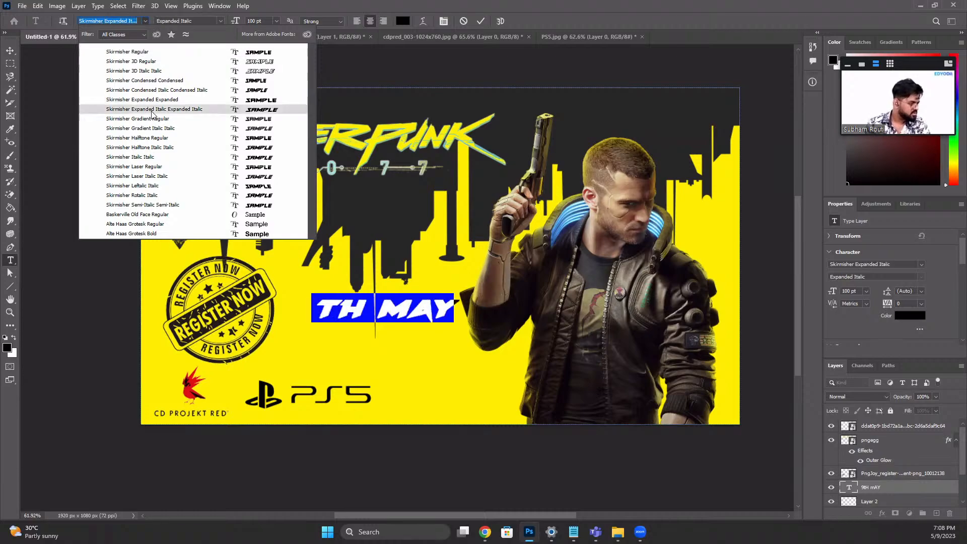
click(385, 312)
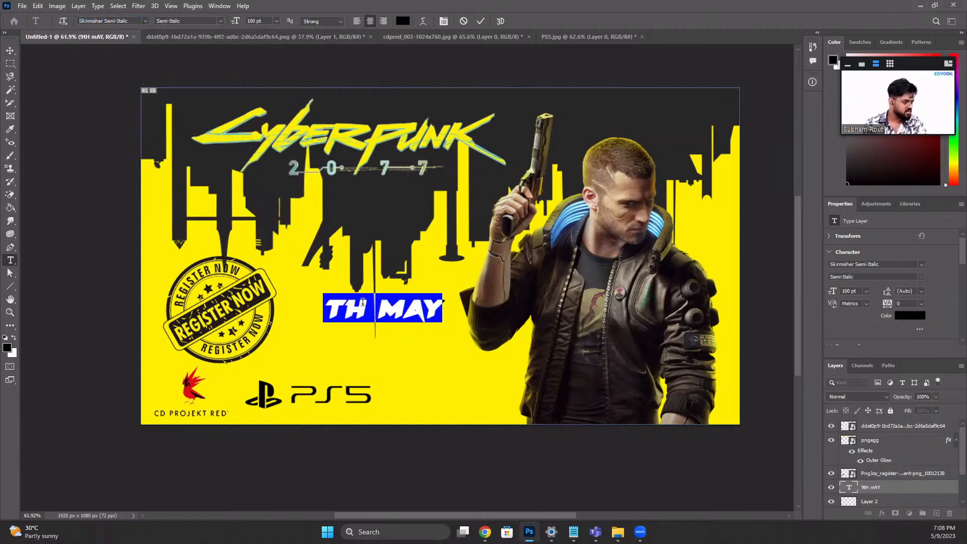
Step: Insert "9" in front of TH MAY and add a second line reading "2023"
click(364, 307)
key(Left)
key(Left)
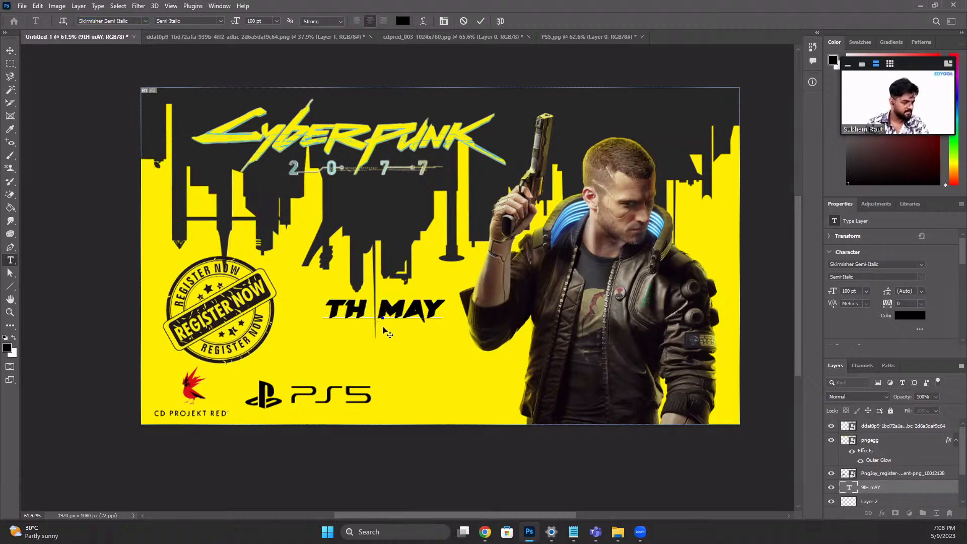
text(9)
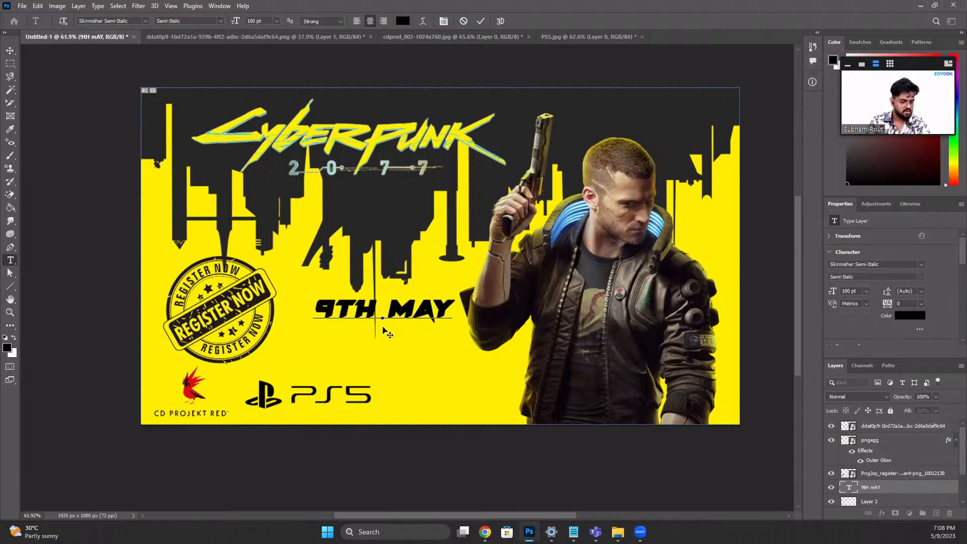
key(End)
key(Return)
text(2023)
Step: Set the size of the entire two-line date text to 150 pt, commit it, and switch to the Move tool
key(ctrl+a)
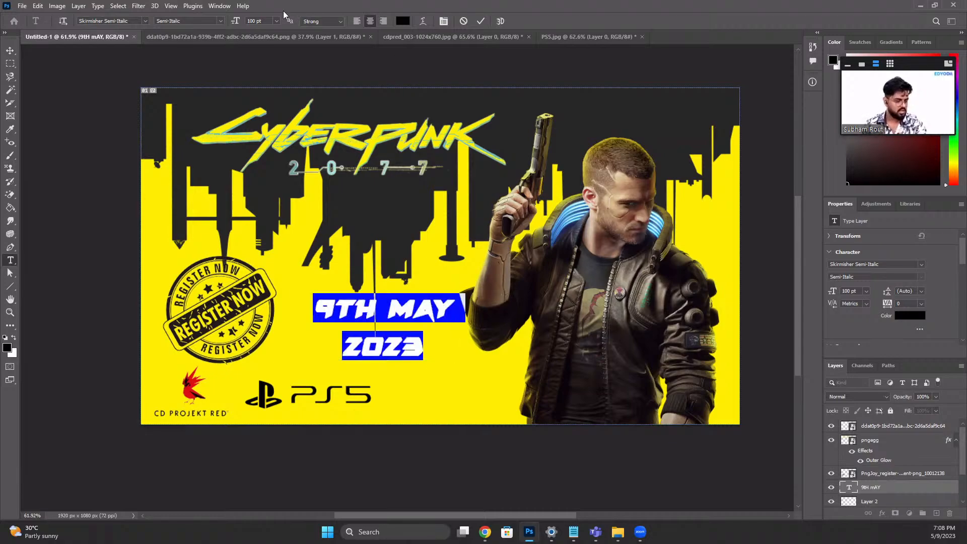
click(260, 21)
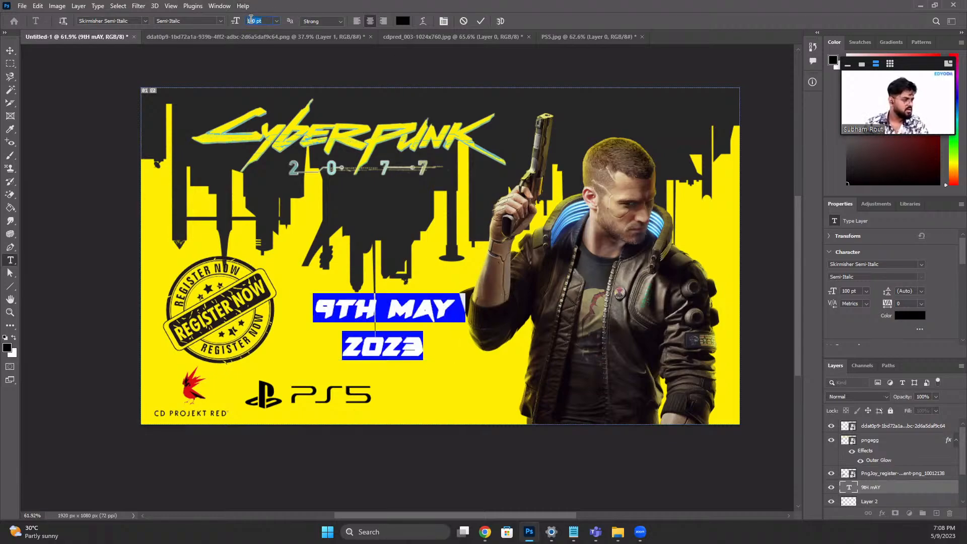
text(150)
key(Return)
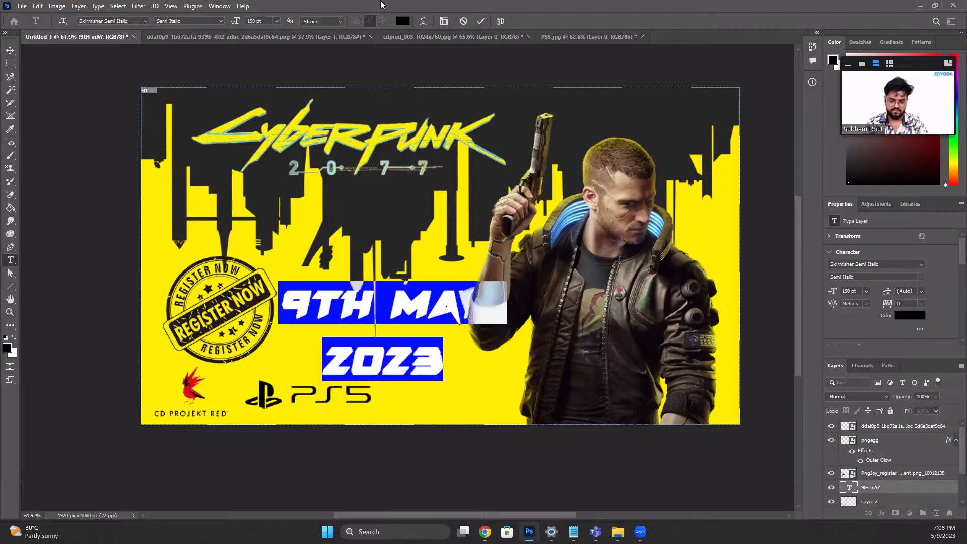
click(477, 23)
key(v)
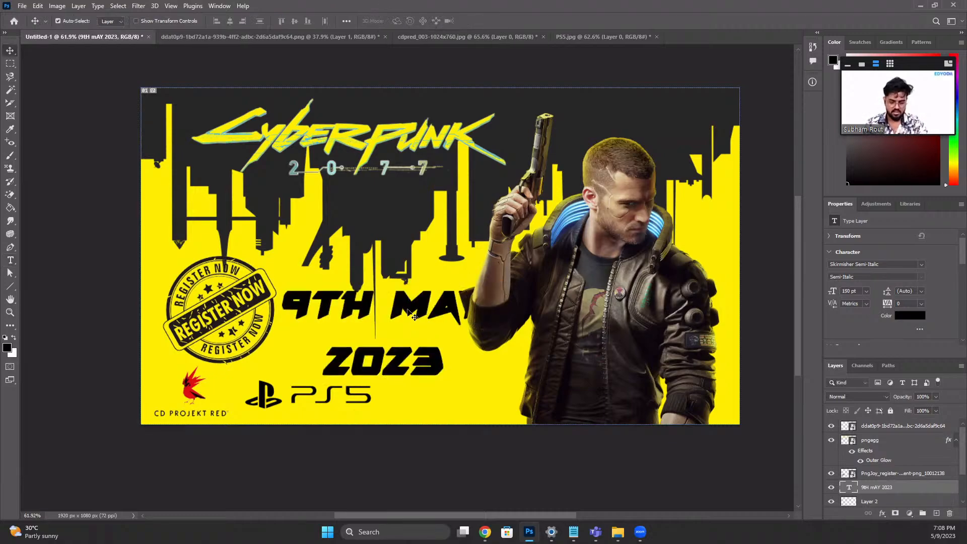
Step: Scale the date text to about 75% and position it between the register emblem and the character
mouse_move(410, 310)
mouse_down()
mouse_move(398, 309)
mouse_move(396, 296)
mouse_up()
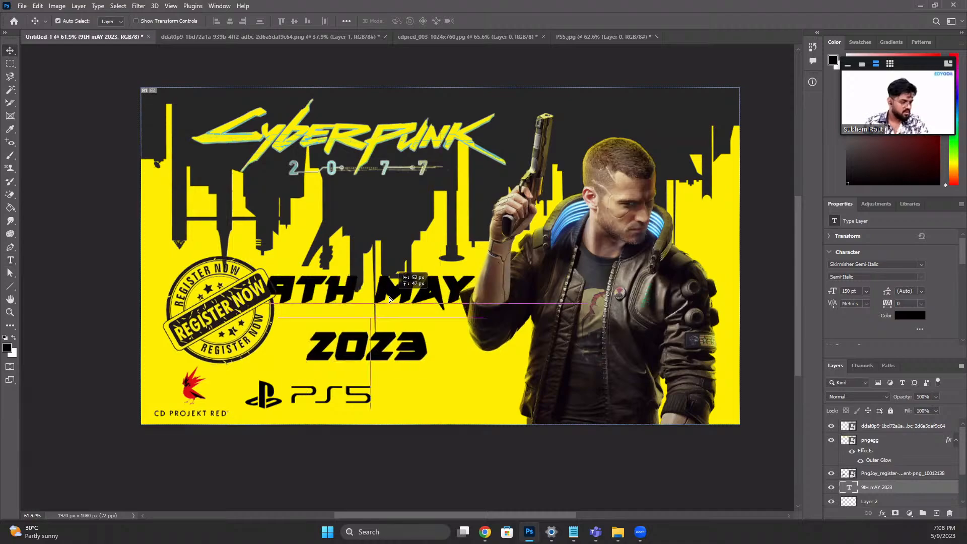
key(ctrl+t)
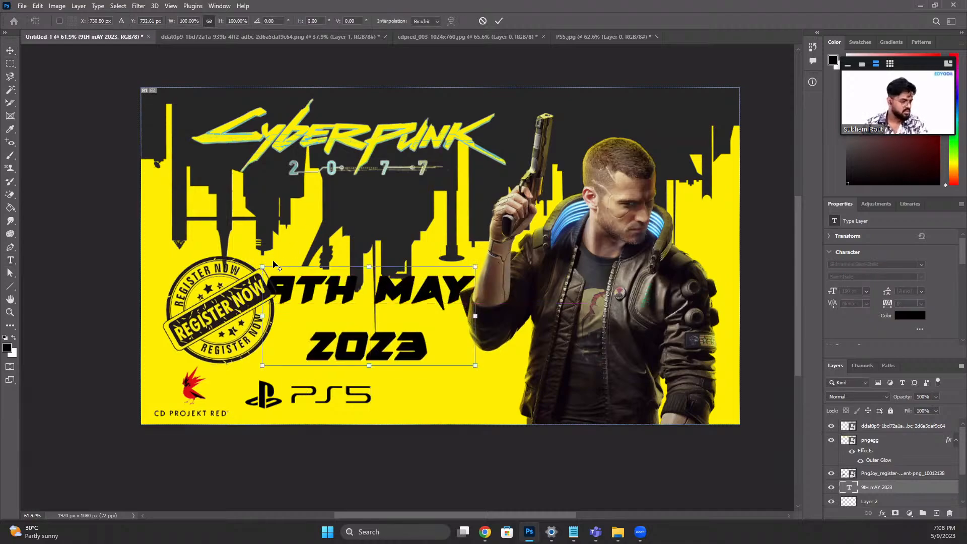
drag(267, 271, 295, 283)
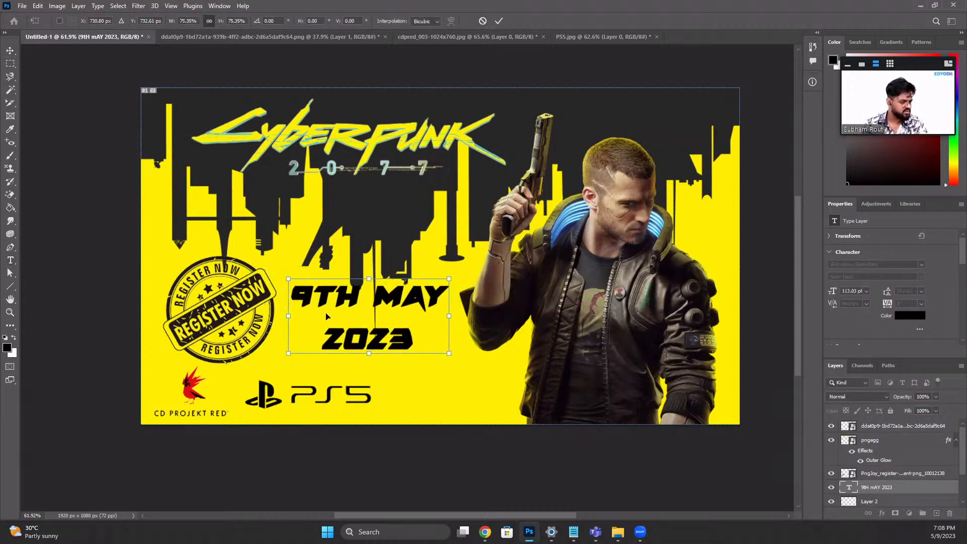
drag(326, 311, 327, 321)
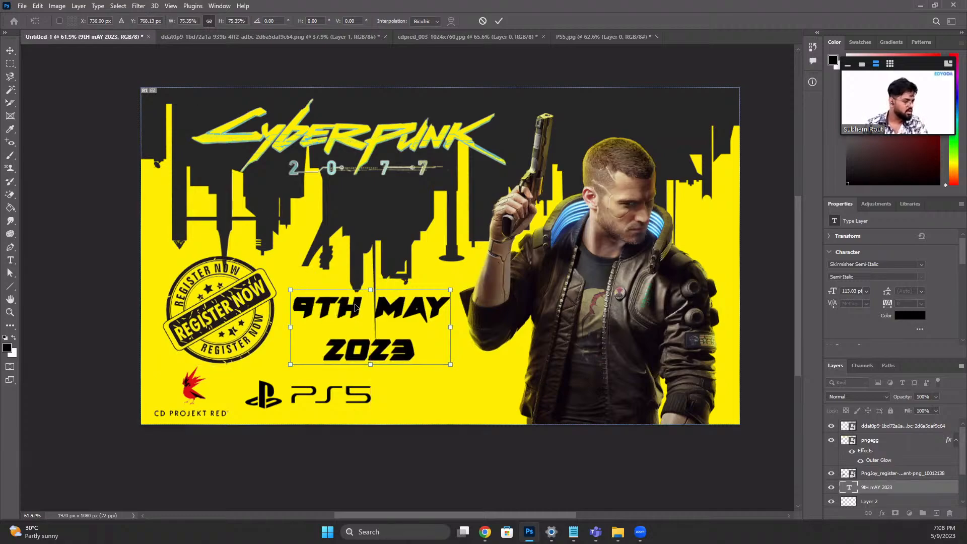
key(Return)
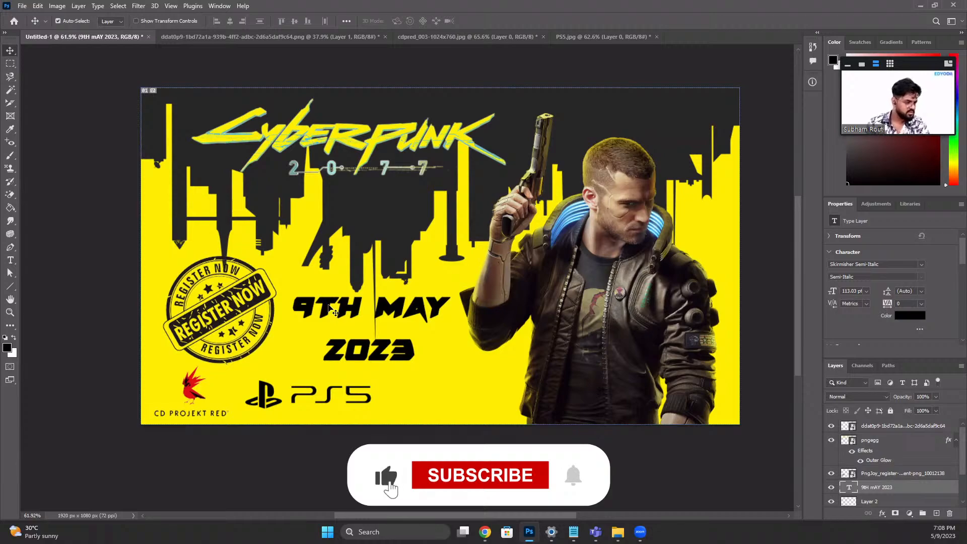
Step: Change the font of the entire date text to Skirmisher 3D Regular and commit the text
double_click(327, 302)
key(ctrl+a)
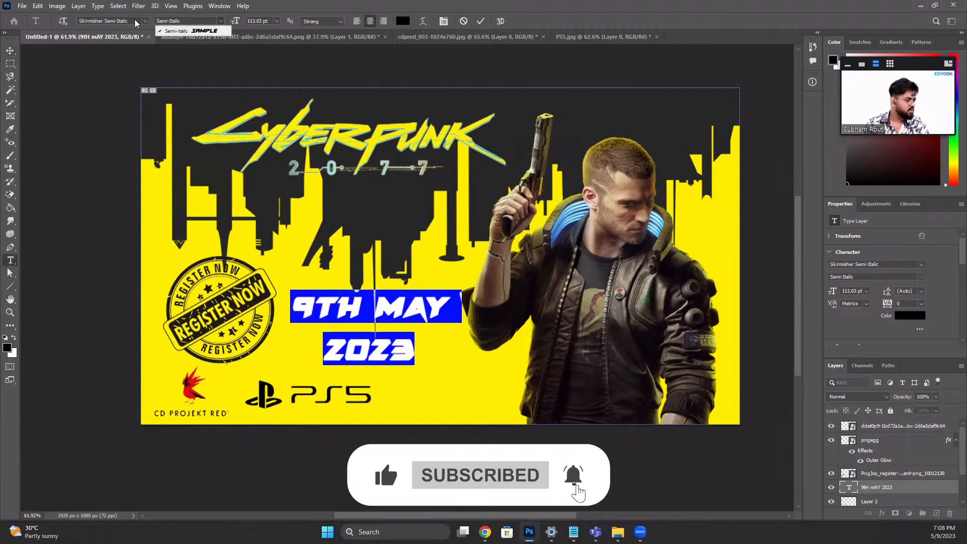
click(144, 22)
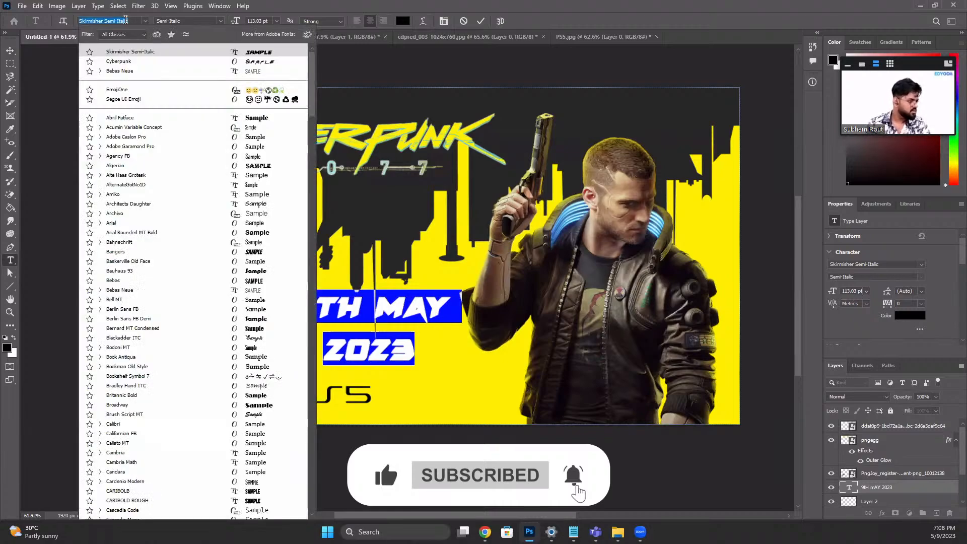
text(SKRI)
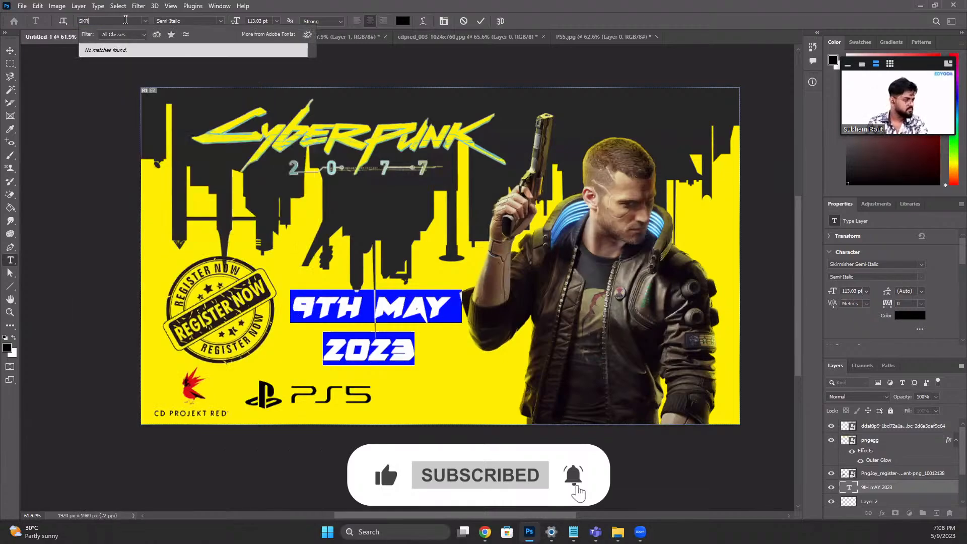
key(BackSpace)
key(BackSpace)
key(BackSpace)
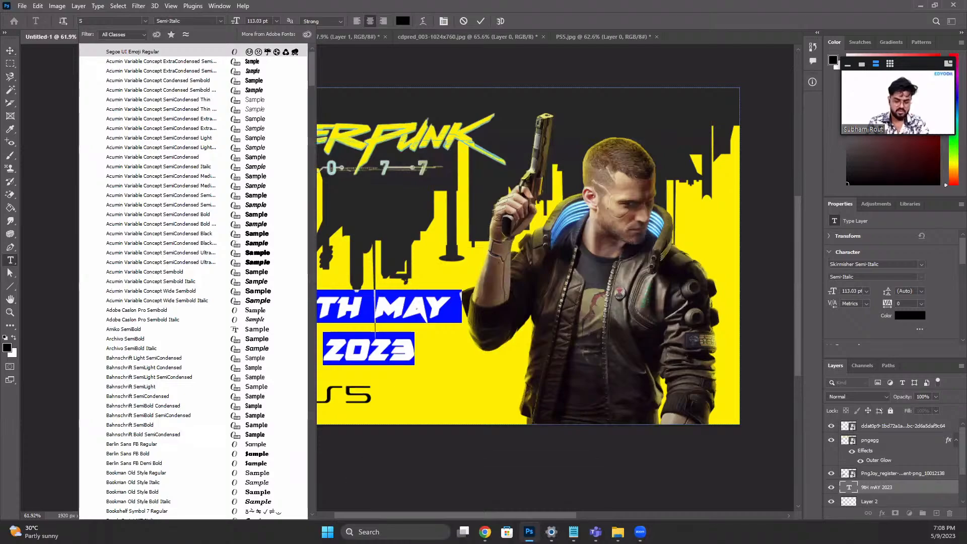
text(K)
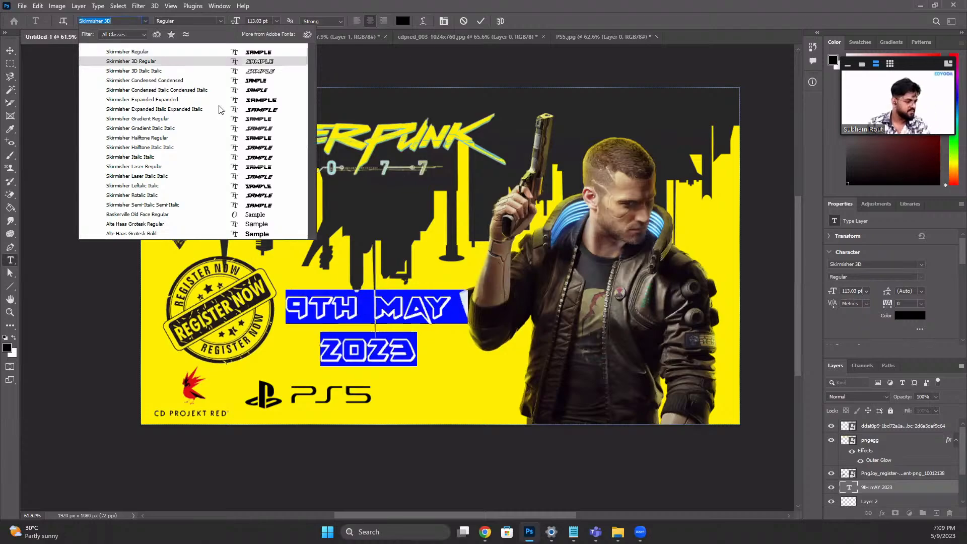
click(480, 21)
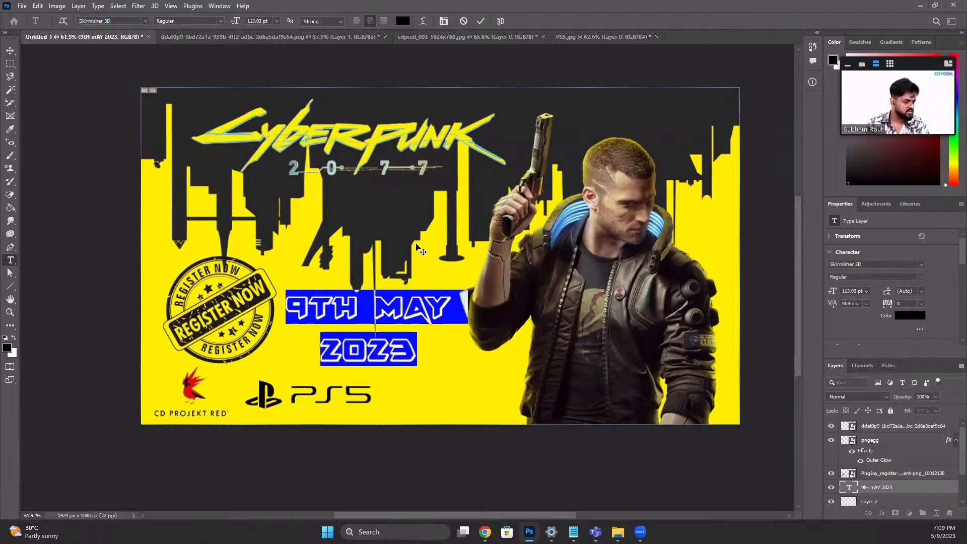
key(v)
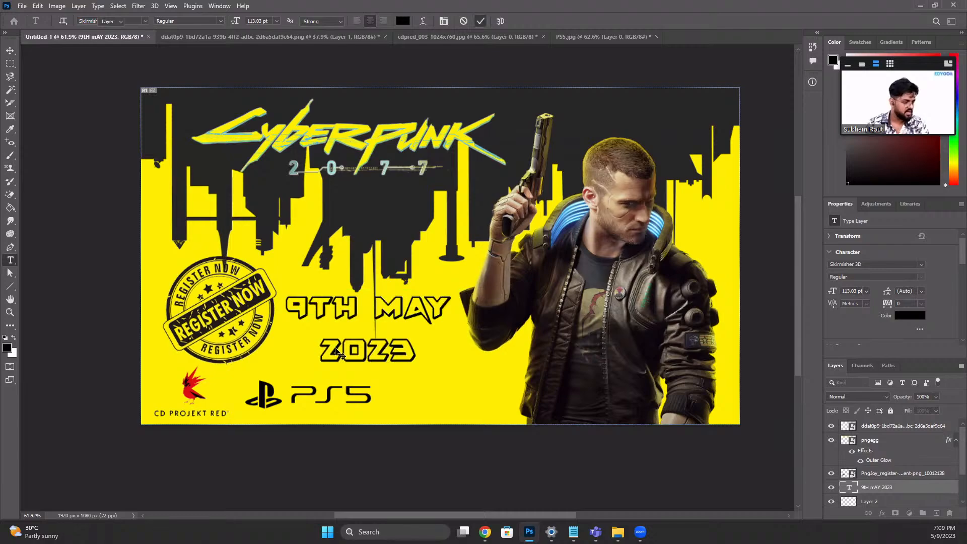
Step: Examine the restyled date text up close and review the overall composition
scroll(336, 351, up, 2)
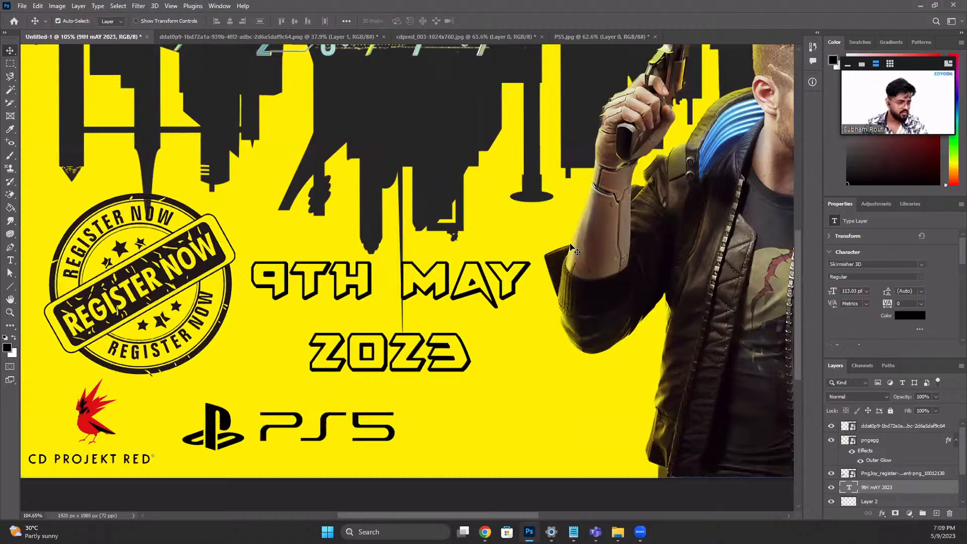
mouse_move(509, 244)
mouse_down()
mouse_move(518, 225)
mouse_move(524, 244)
mouse_up()
scroll(342, 253, down, 3)
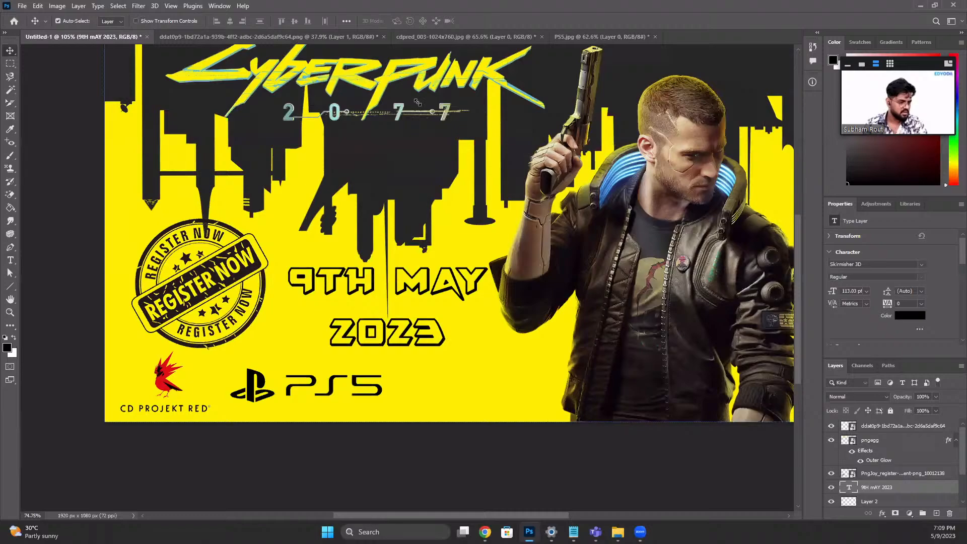
scroll(515, 175, down, 1)
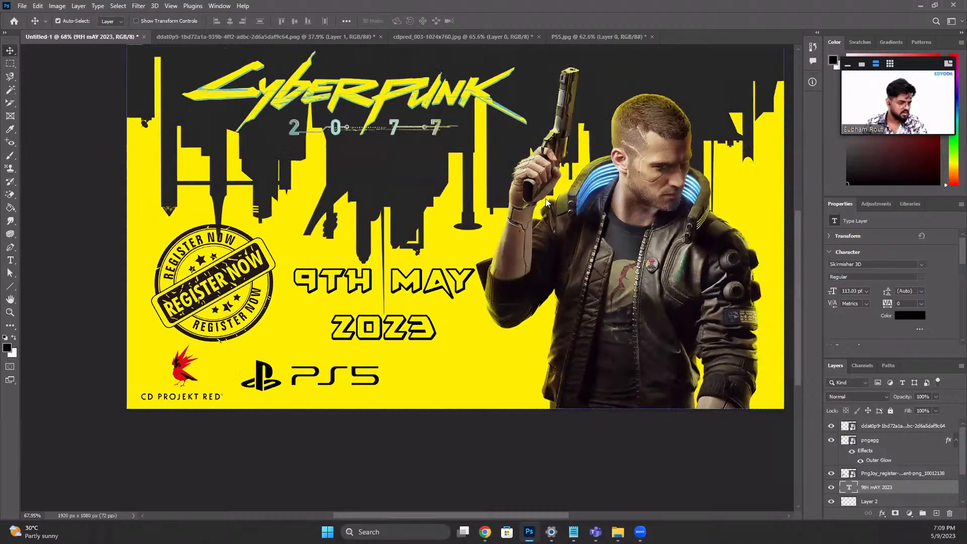
scroll(527, 208, down, 1)
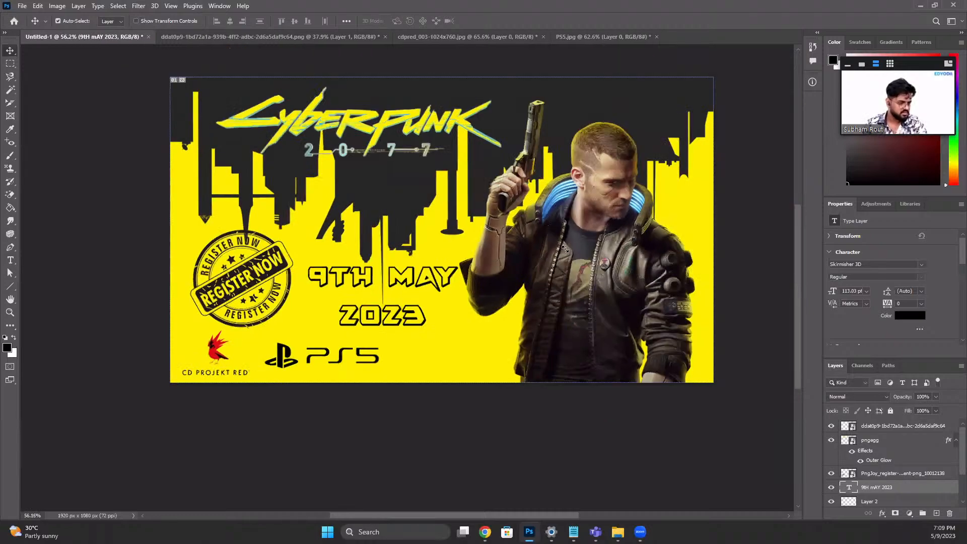
drag(618, 198, 591, 249)
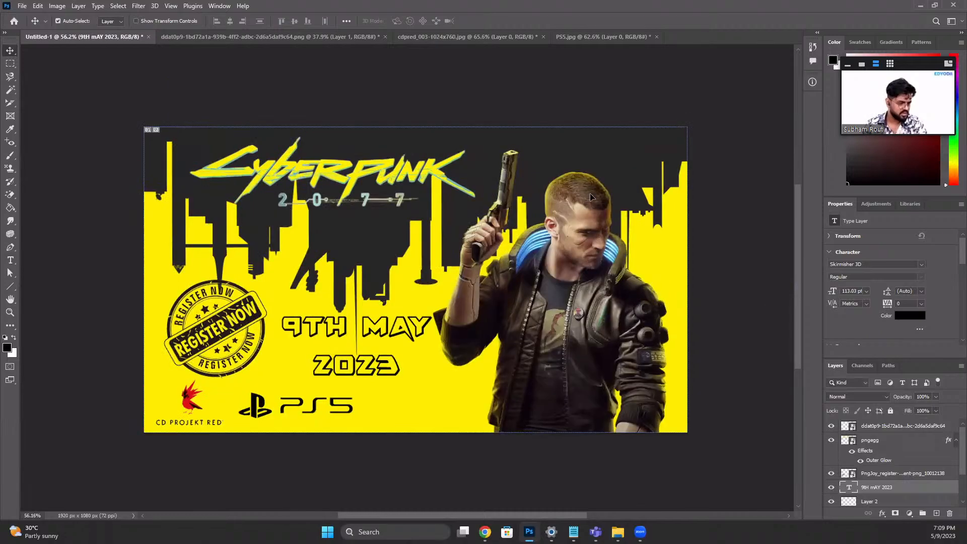
scroll(640, 203, down, 1)
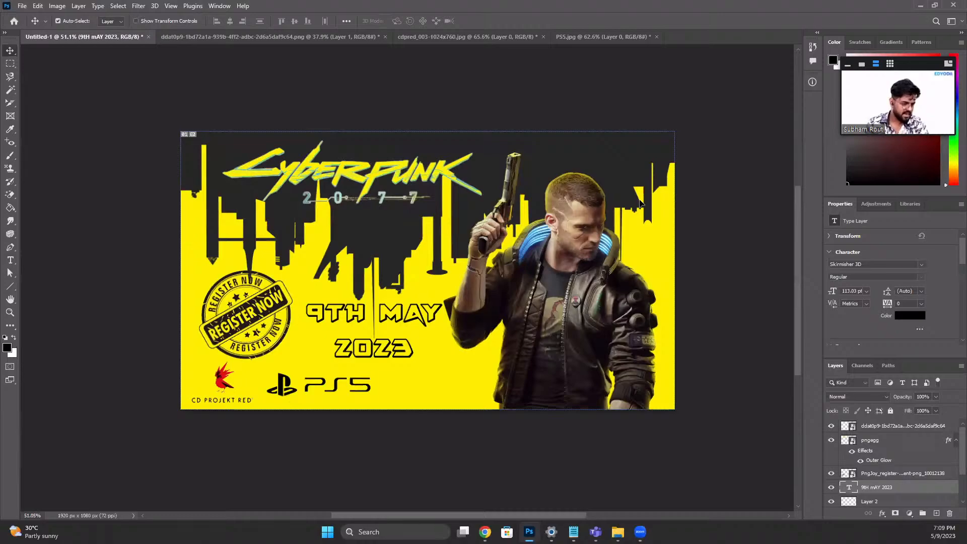
scroll(639, 203, left, 1)
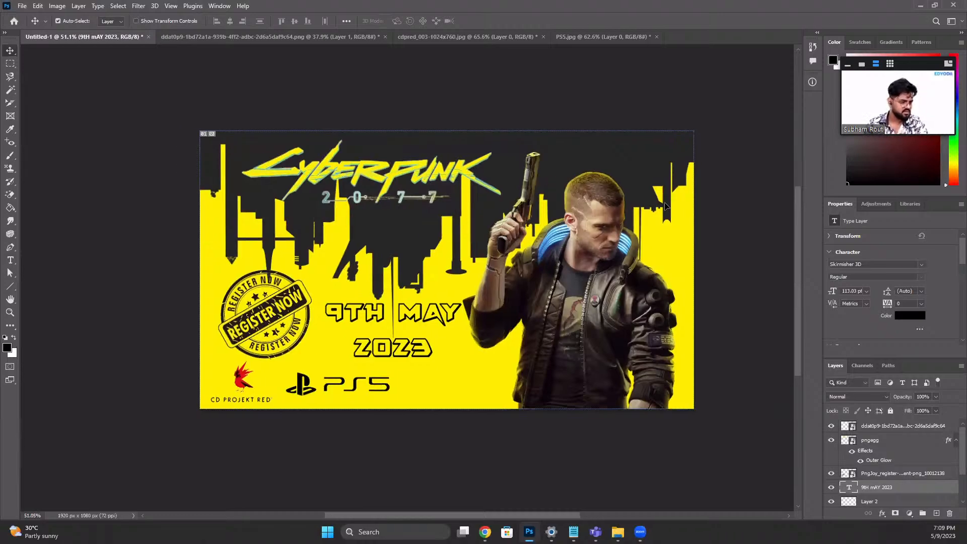
scroll(674, 116, right, 1)
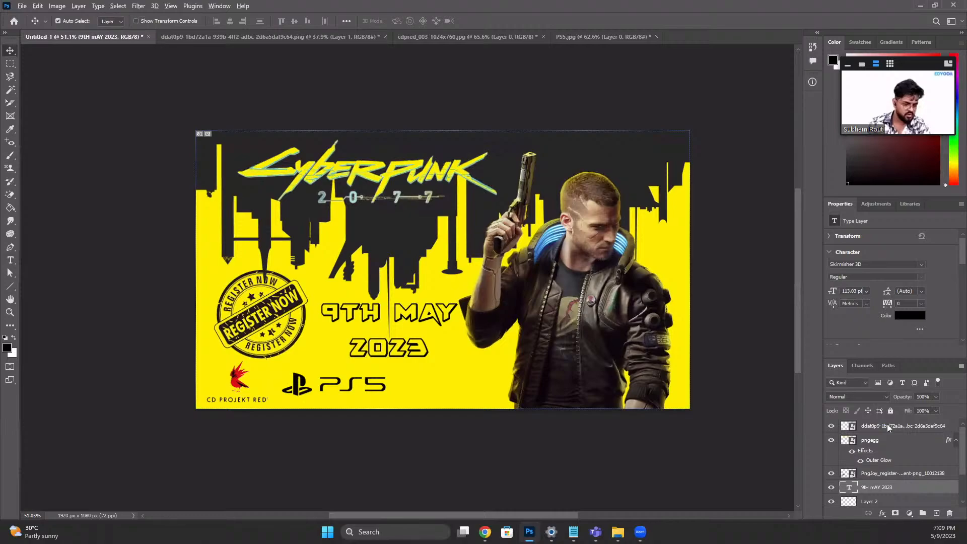
scroll(887, 424, up, 1)
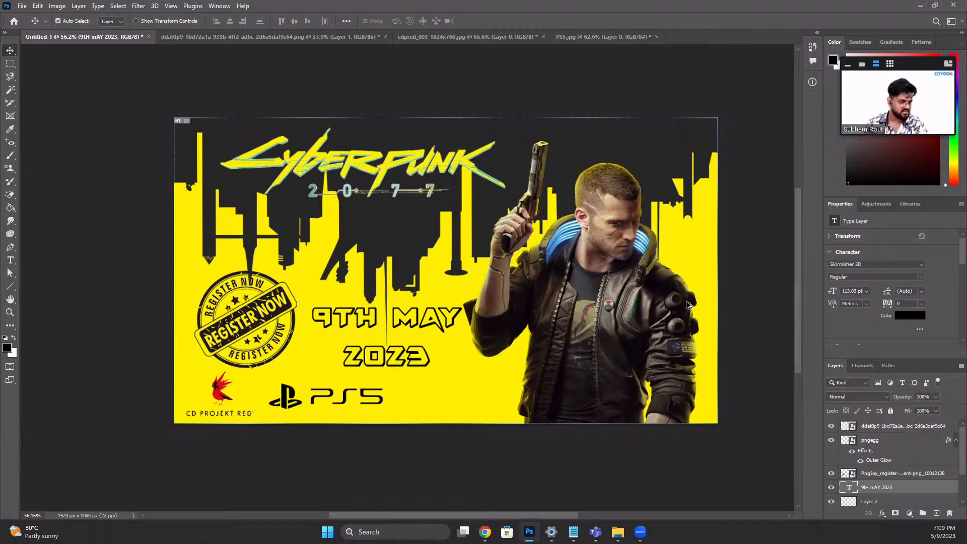
Step: Place the abstract-black-yellow-grunge-background image on the canvas, move it toward the character, and rotate it about 95°
drag(688, 305, 520, 294)
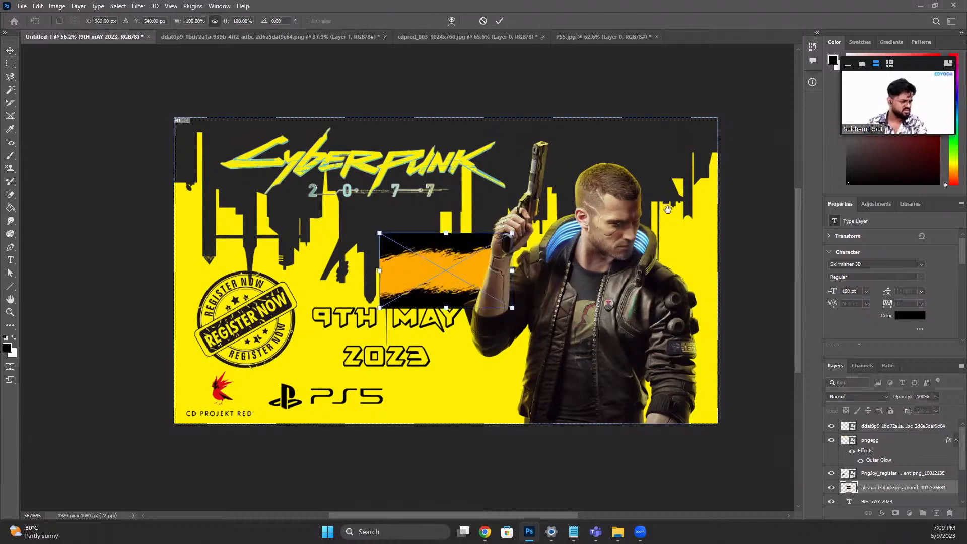
drag(668, 209, 618, 267)
drag(512, 171, 548, 238)
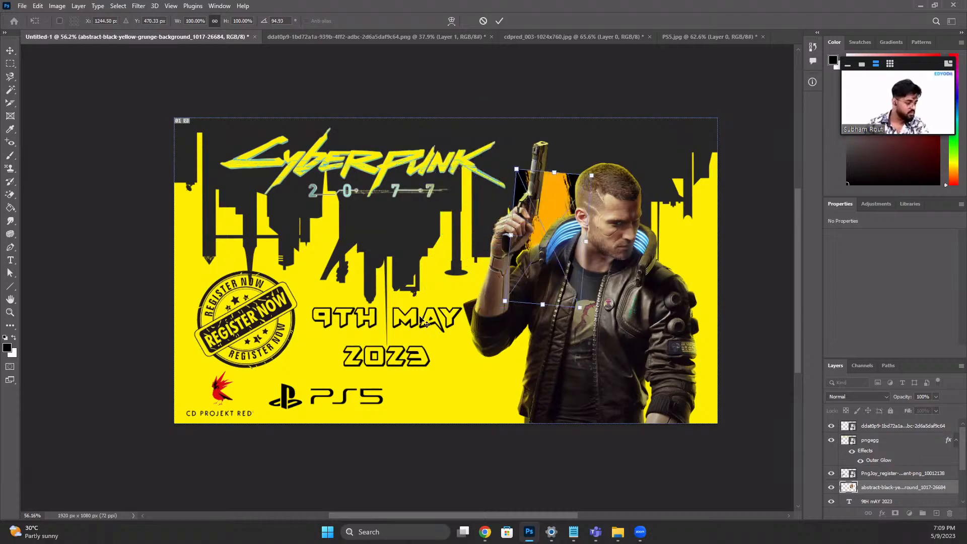
Step: Enlarge the grunge image to about 208%, position it behind the character at the banner's right edge, and commit the transform
drag(516, 169, 361, 24)
drag(598, 213, 584, 316)
scroll(588, 302, down, 7)
key(ctrl+z)
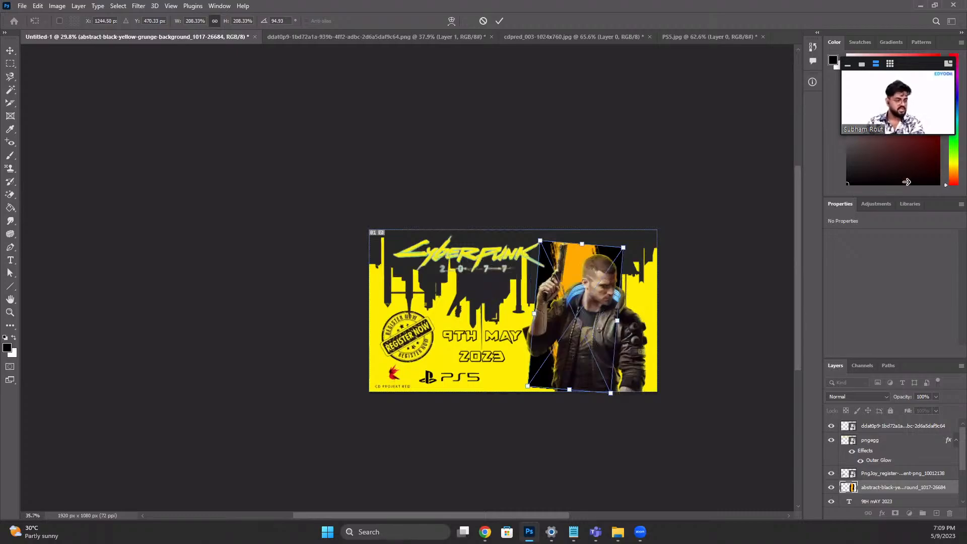
scroll(574, 310, up, 7)
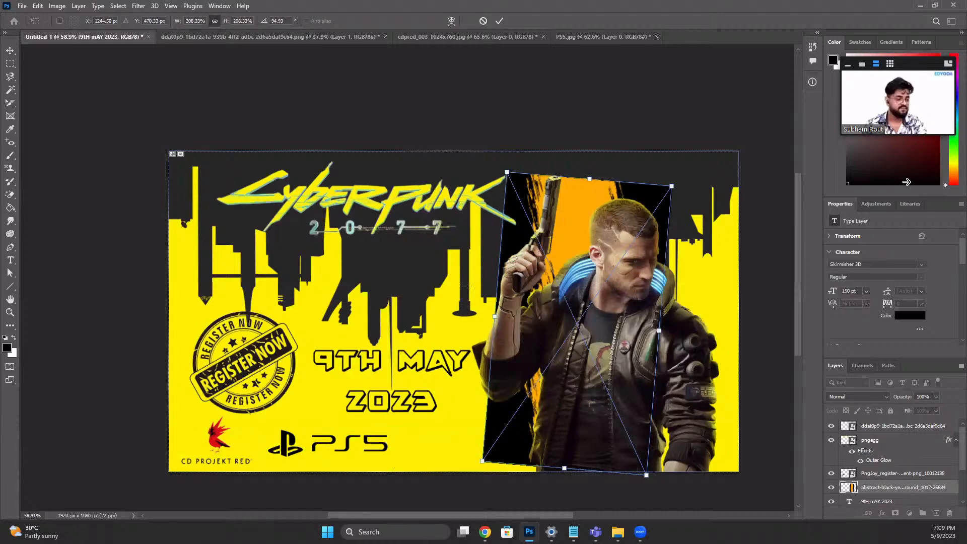
drag(510, 290, 611, 338)
key(Return)
scroll(611, 338, down, 2)
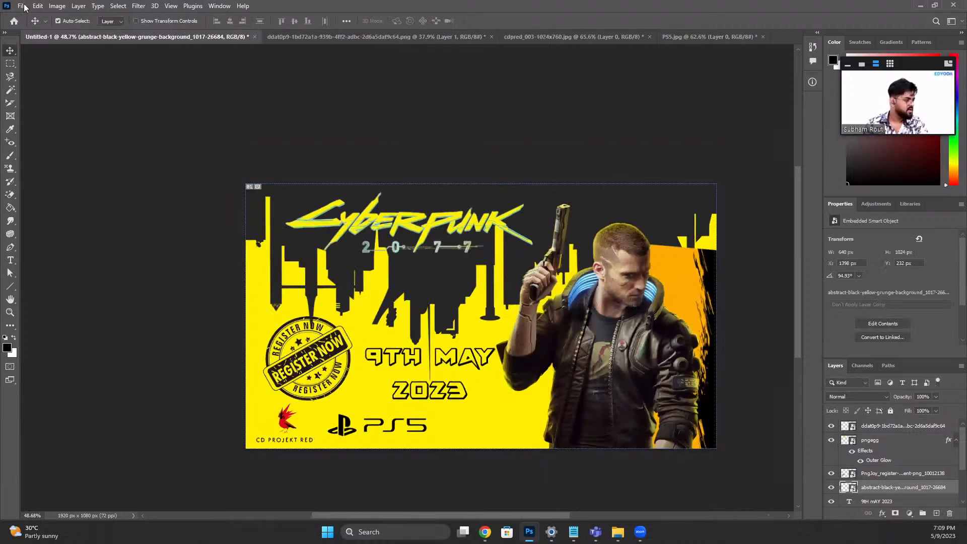
Step: Send the grunge image layer down the stack until it sits directly above Color Fill 1, beneath the skyline
key(ctrl+[)
key(ctrl+[)
key(ctrl+[)
key(ctrl+[)
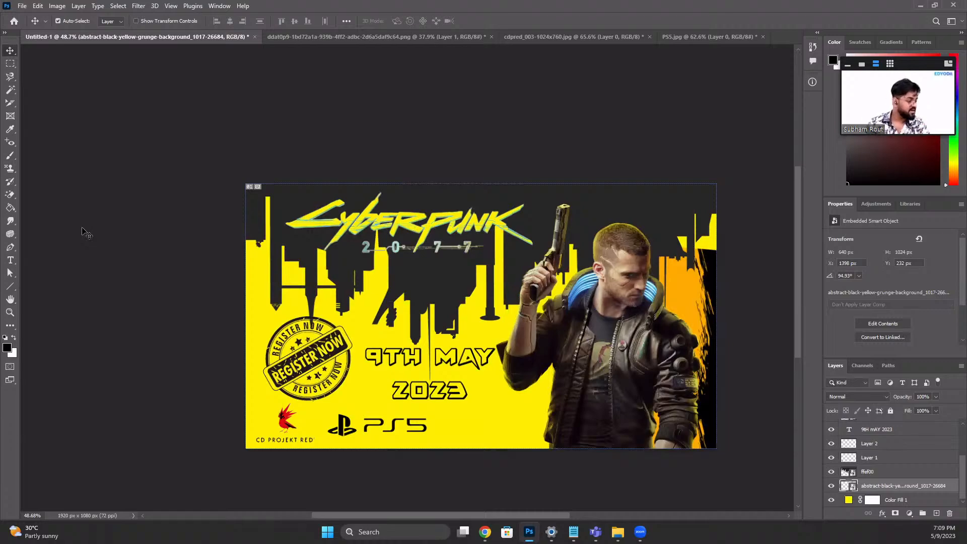
Step: Scale the grunge image to about 248%, shift it so its edge covers the banner's right side, and commit
key(ctrl+t)
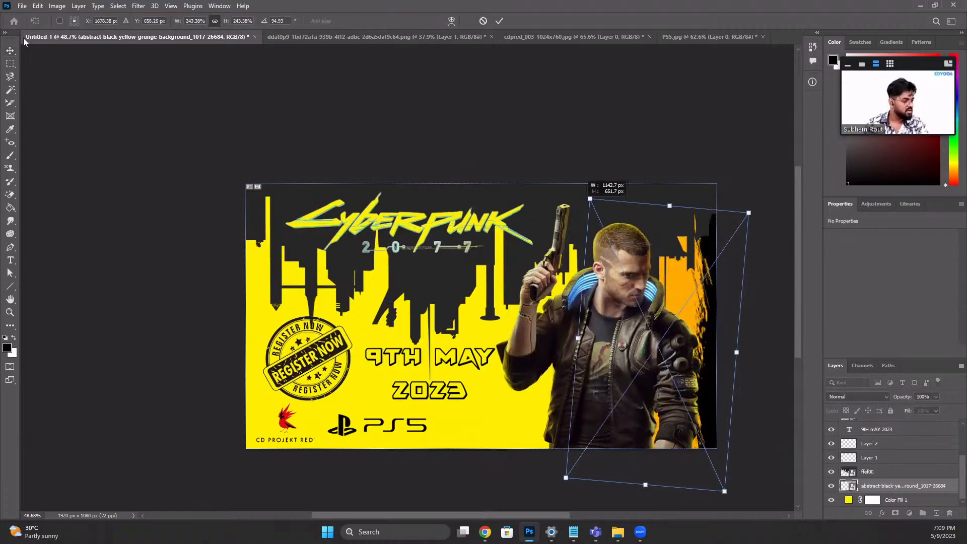
drag(590, 199, 587, 193)
drag(725, 335, 717, 320)
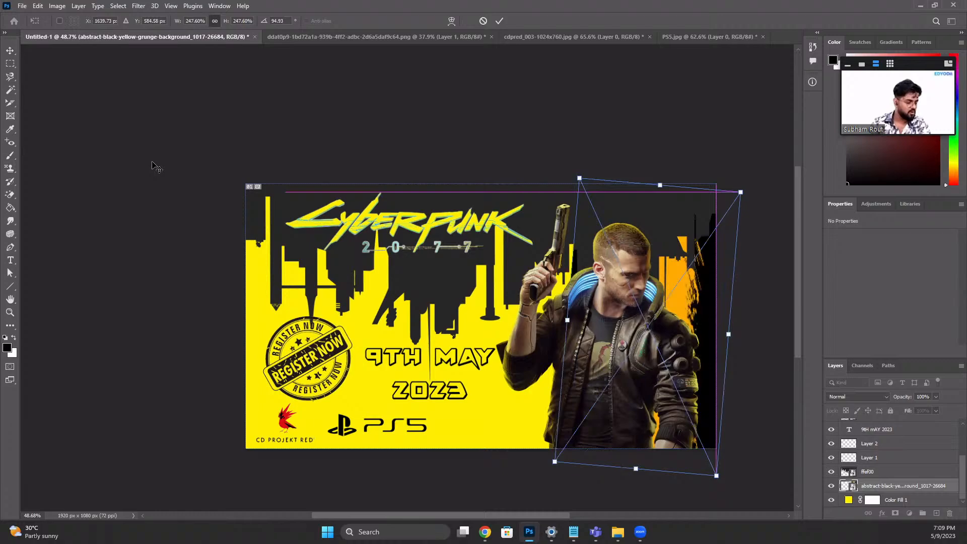
key(Return)
Step: Shift the register emblem slightly left and down, to about X 21 px and Y 563 px
scroll(276, 143, down, 3)
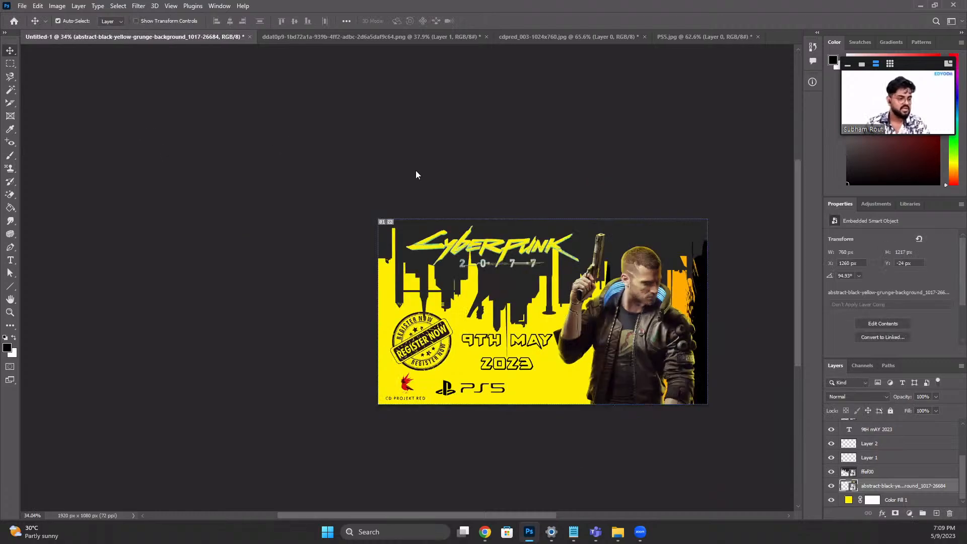
scroll(747, 83, up, 2)
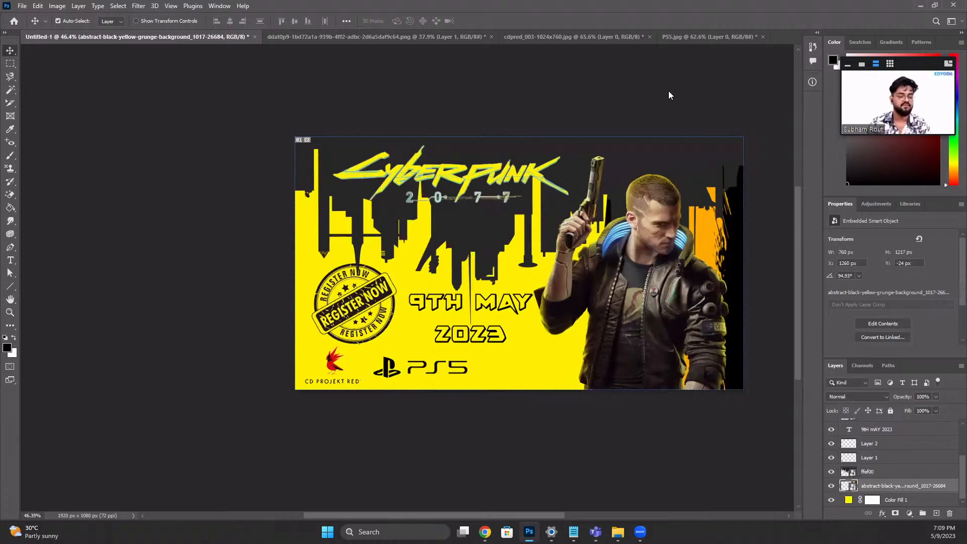
scroll(668, 94, up, 1)
key(ctrl+z)
key(ctrl+z)
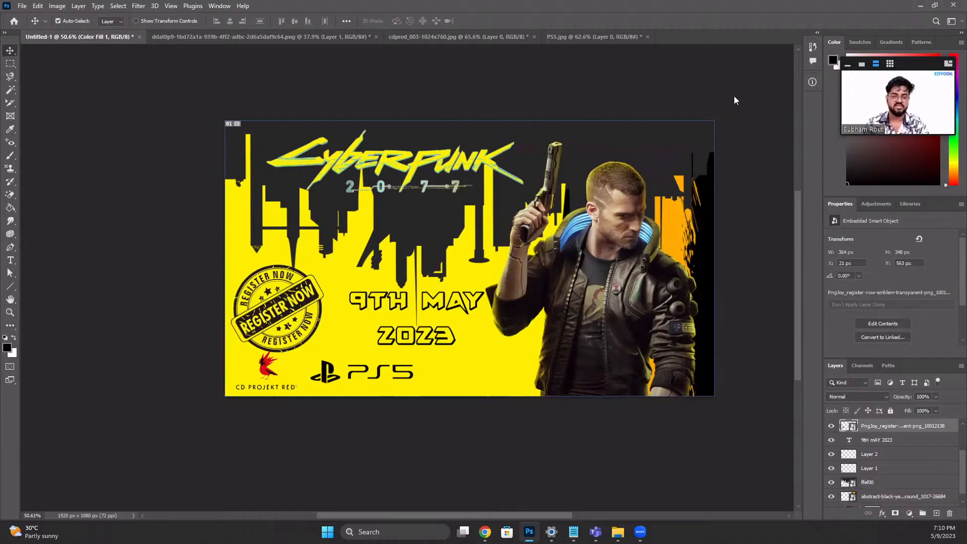
Step: Show the presentation's Exporting Final Image slide and return to the Photoshop document
key(alt+Tab)
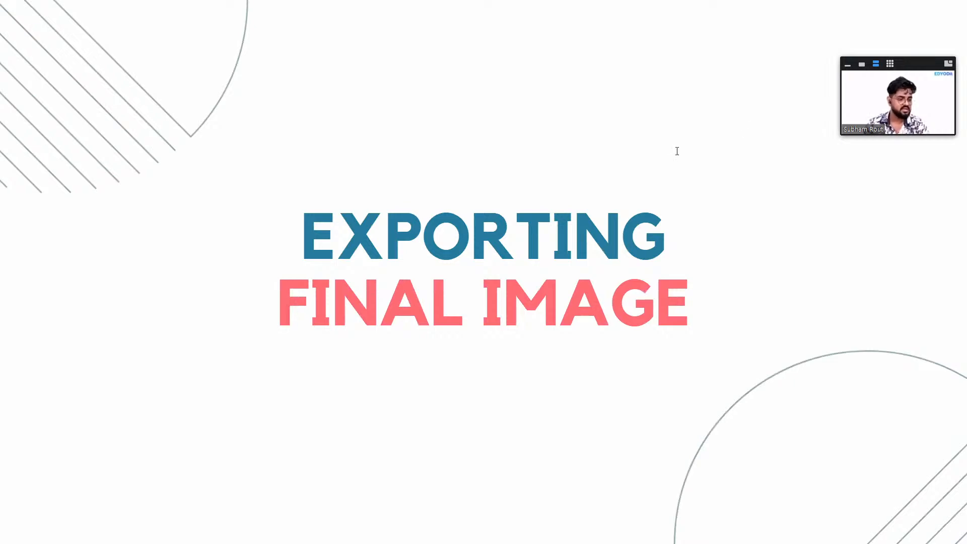
key(alt+Tab)
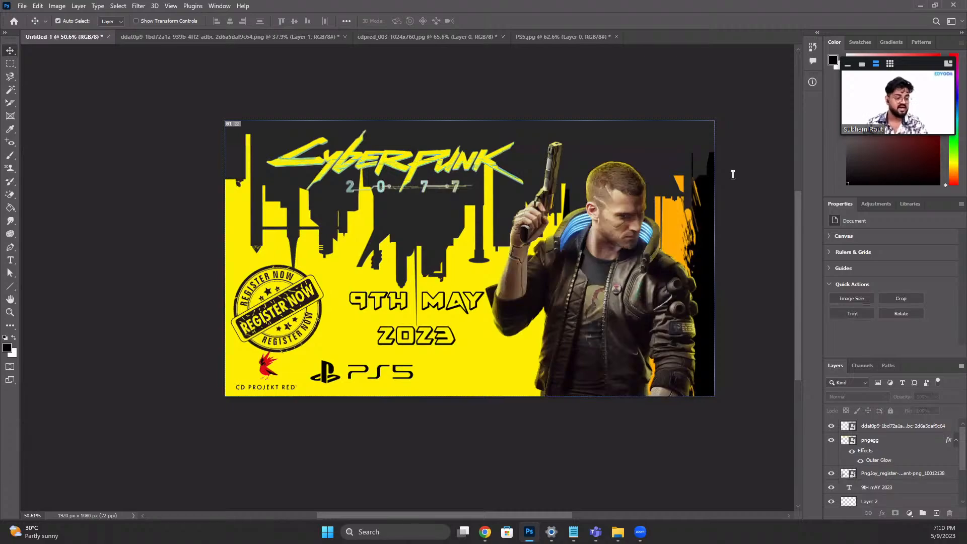
Step: Export the composition with Export As in JPG format, saving it to the Desktop as Banner
key(alt+f)
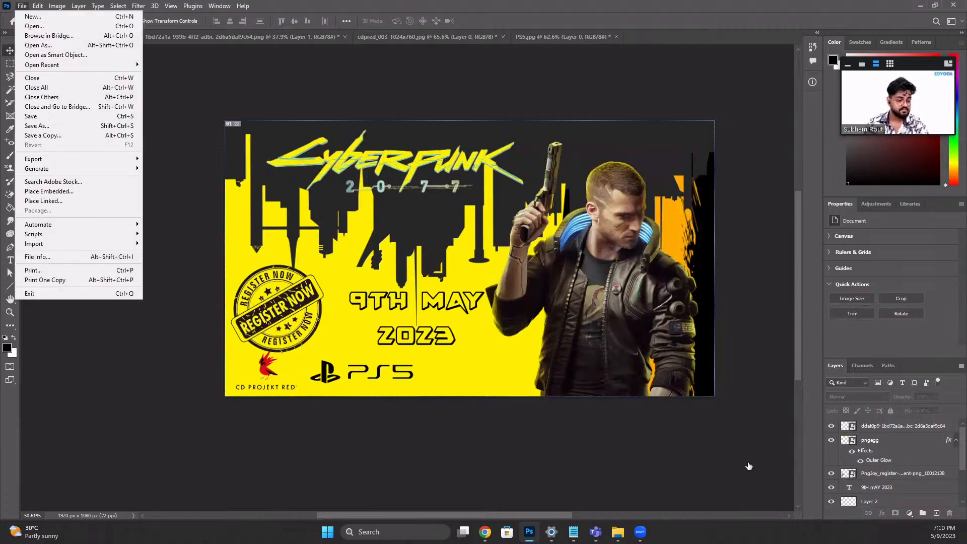
key(e)
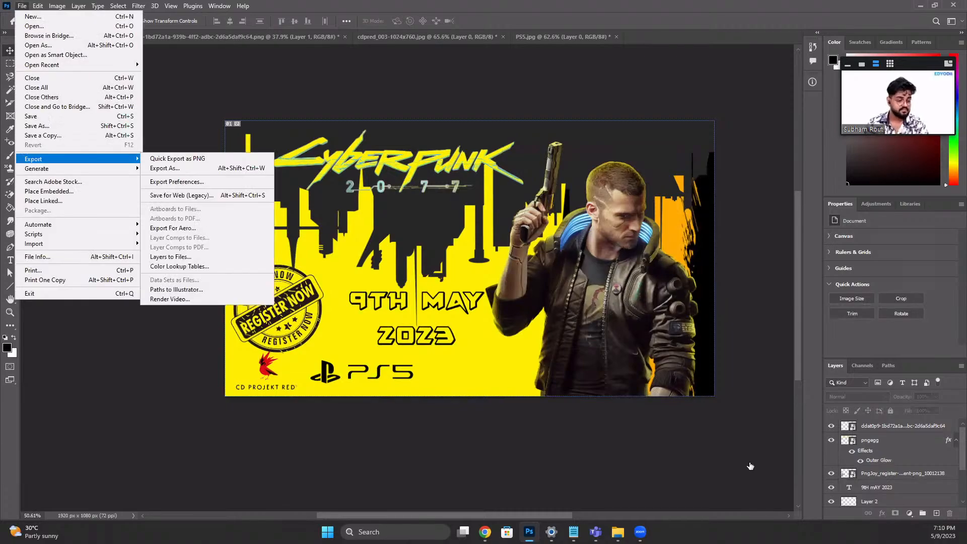
key(a)
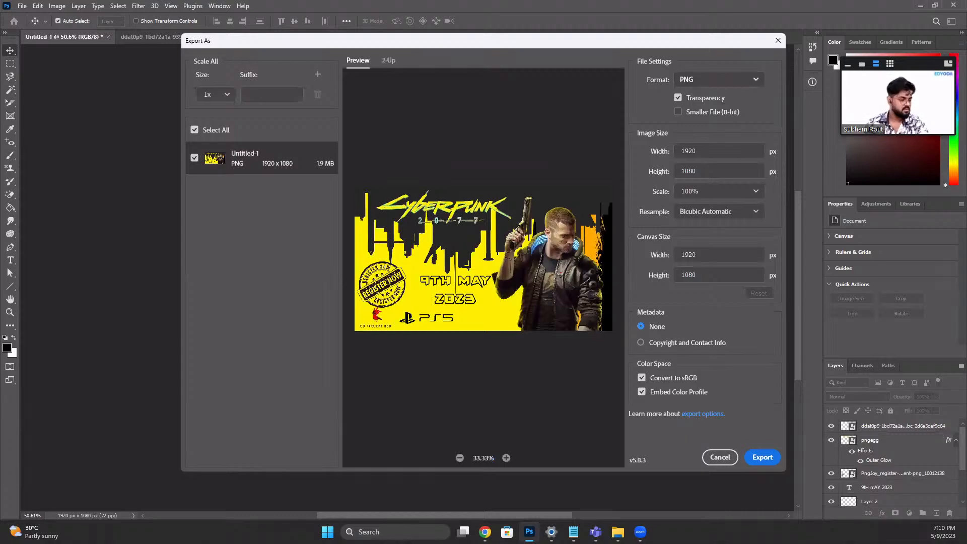
click(719, 79)
click(690, 111)
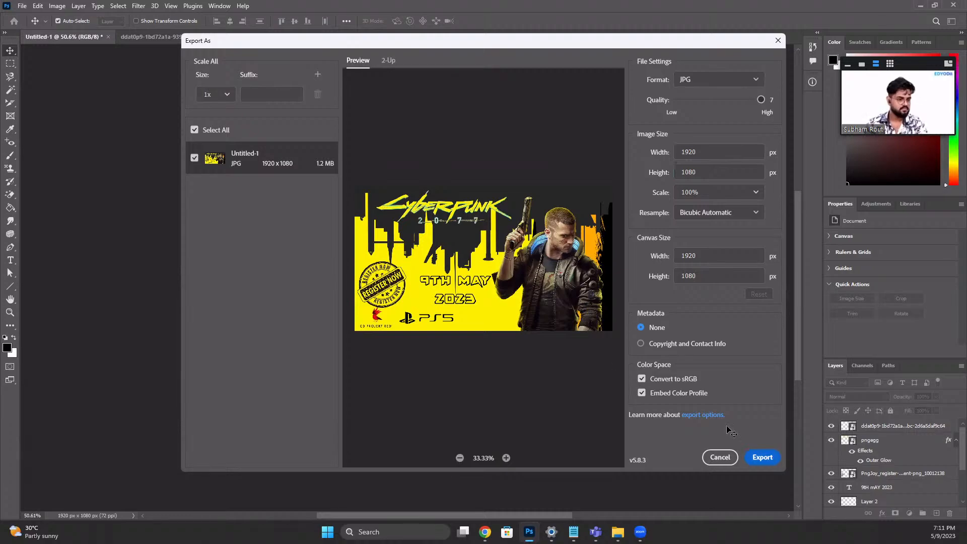
click(762, 456)
text(Banner)
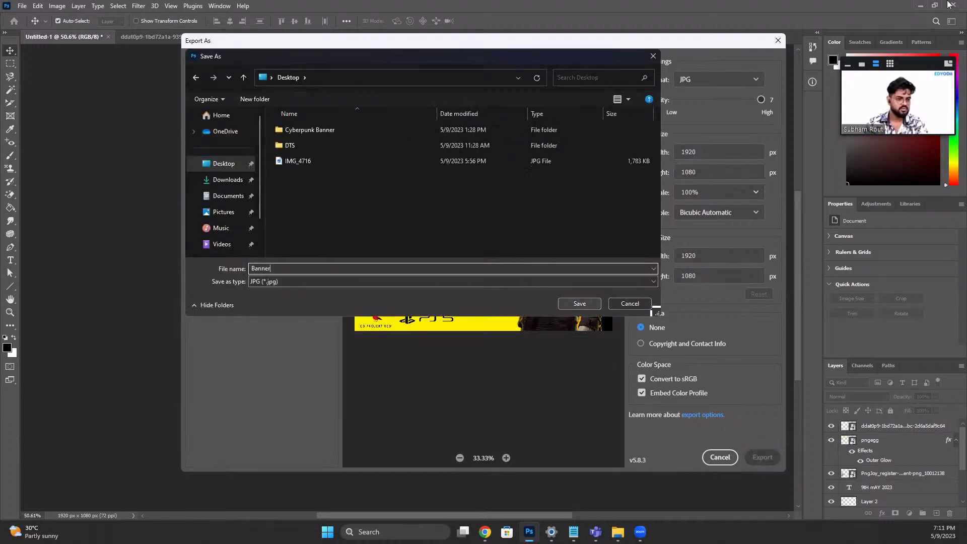
key(Return)
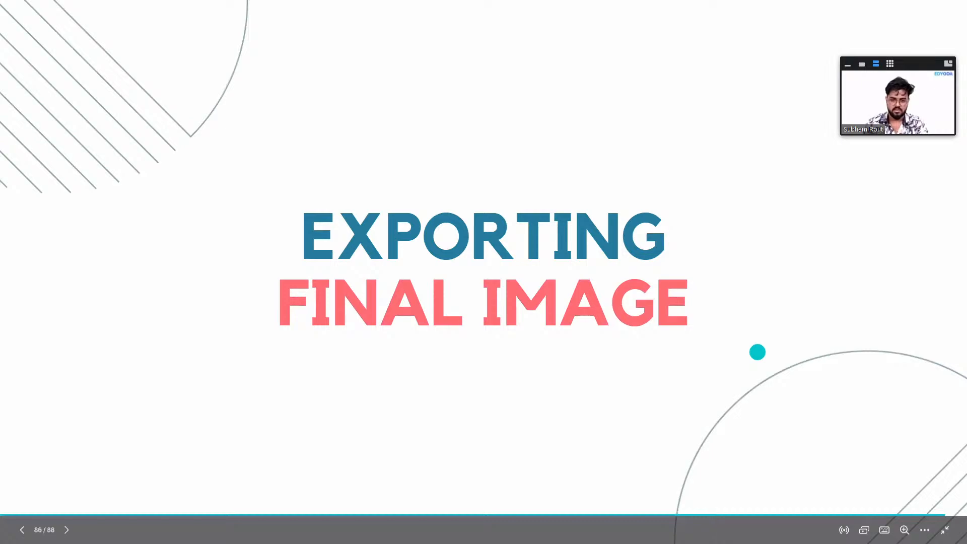
Step: Leave the slideshow, open the exported Banner image from the Desktop, view it full screen, and return to the presentation
key(Escape)
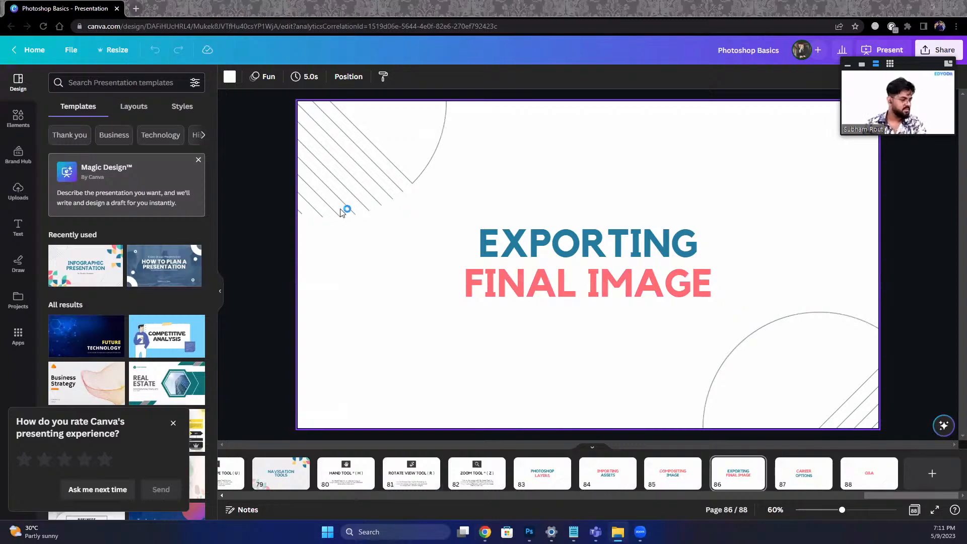
key(super+e)
double_click(317, 182)
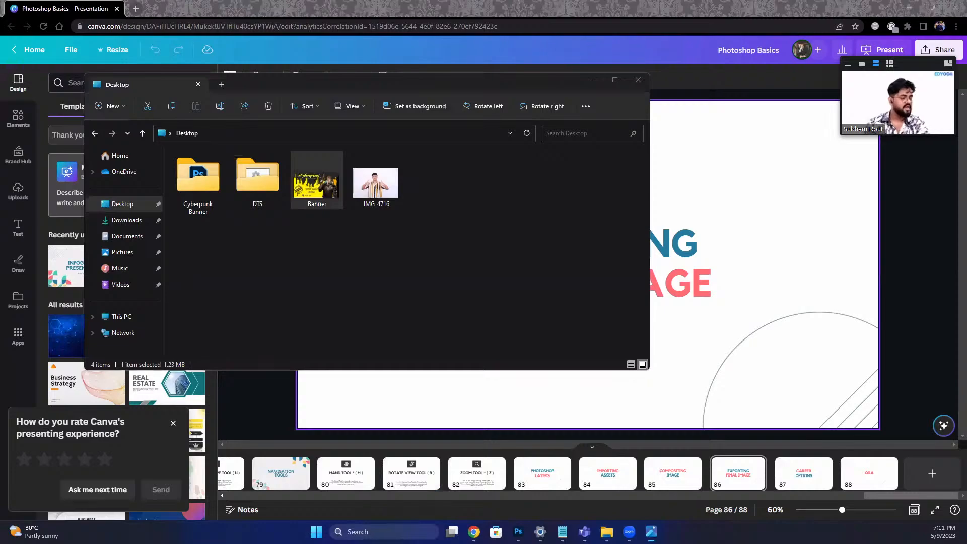
key(Return)
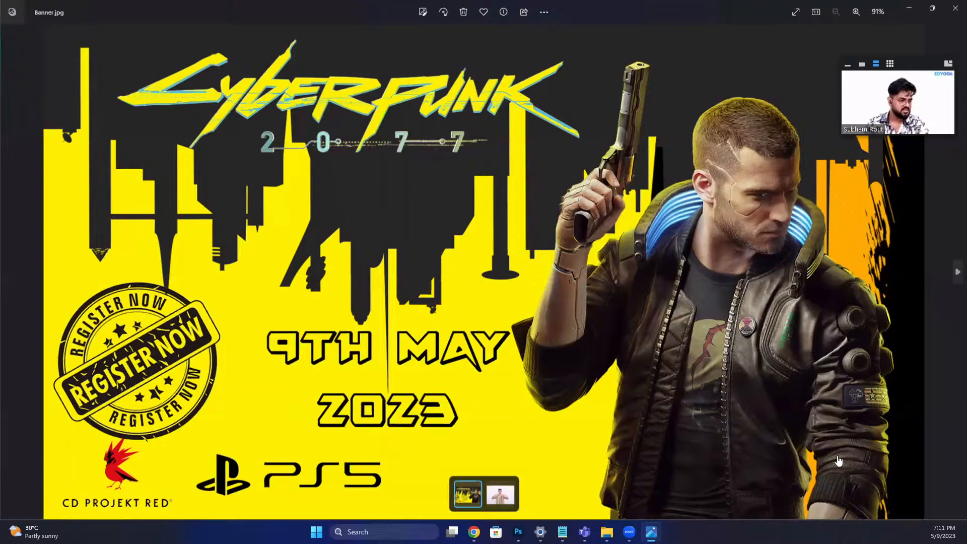
key(F11)
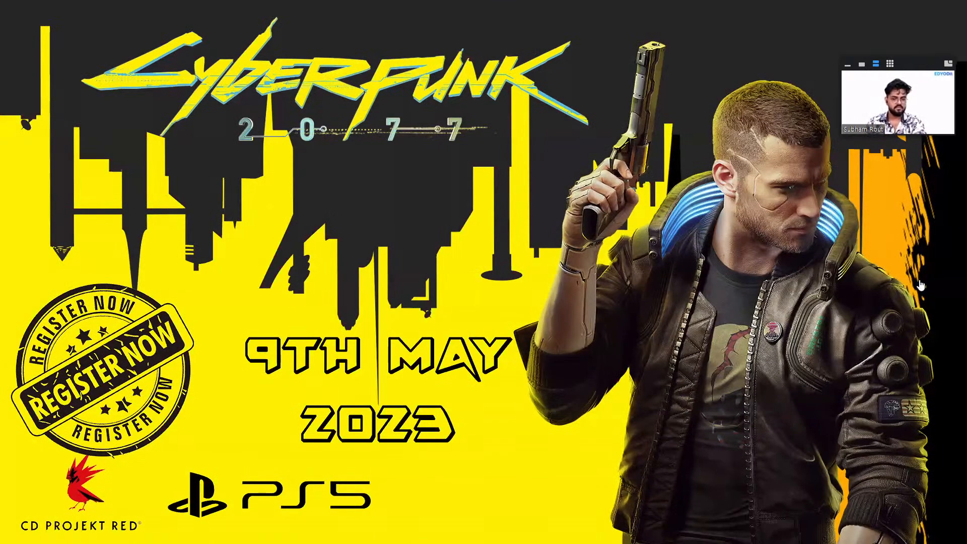
key(alt+Tab)
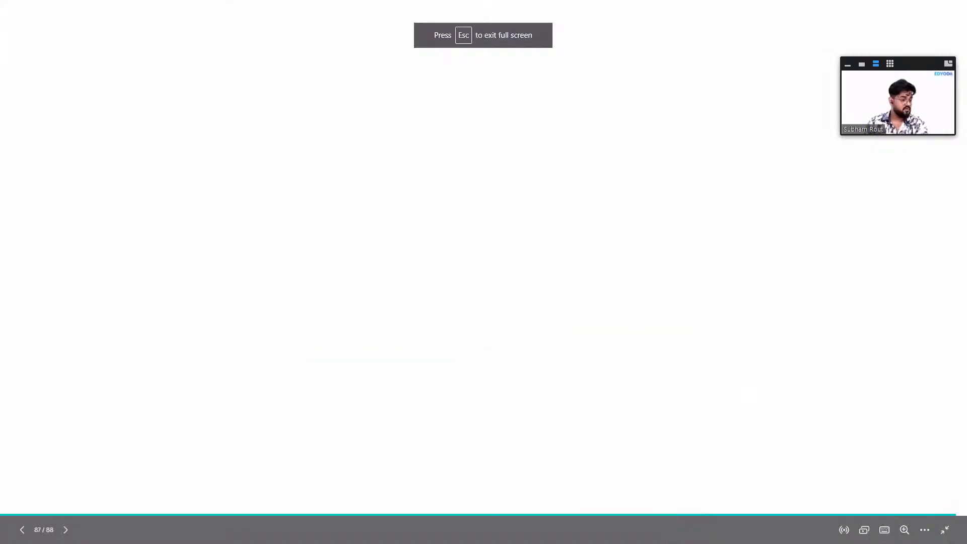